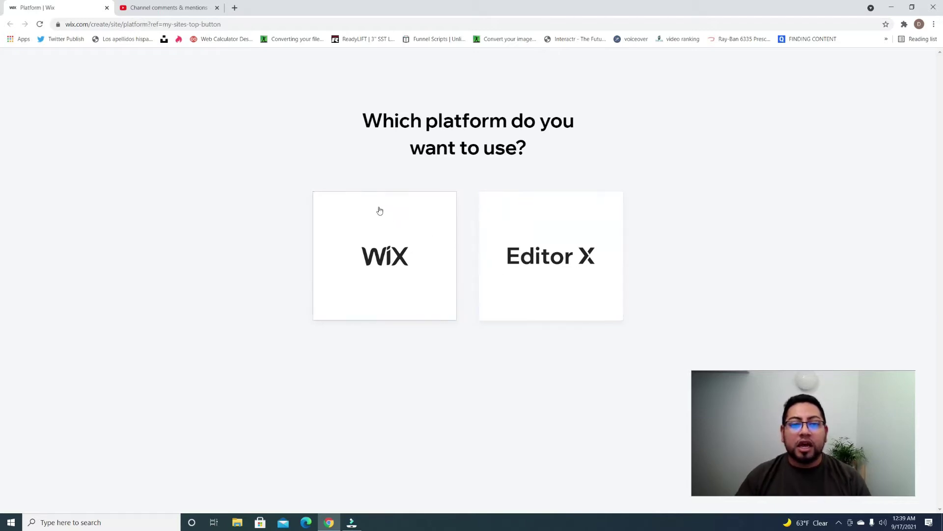
Step: Set up a new site on the Wix platform as a Technology Company website, built from a template in the Editor
{"action": "left_click", "coordinate": [403, 253]}
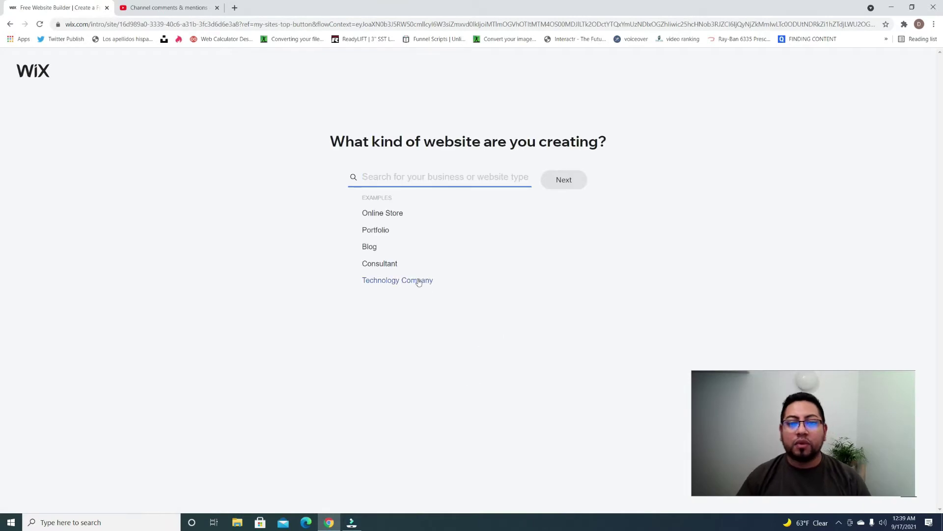
{"action": "left_click", "coordinate": [393, 280]}
{"action": "left_click", "coordinate": [560, 179]}
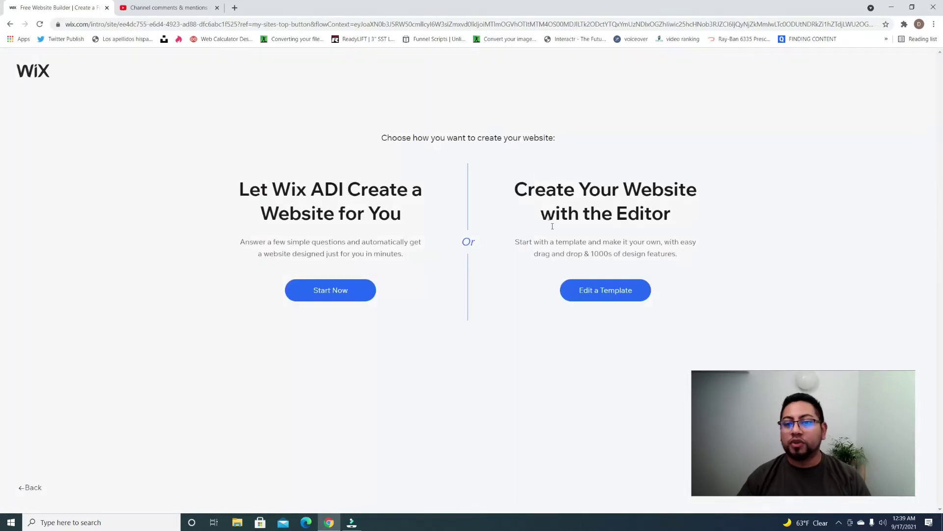
{"action": "left_click", "coordinate": [611, 290]}
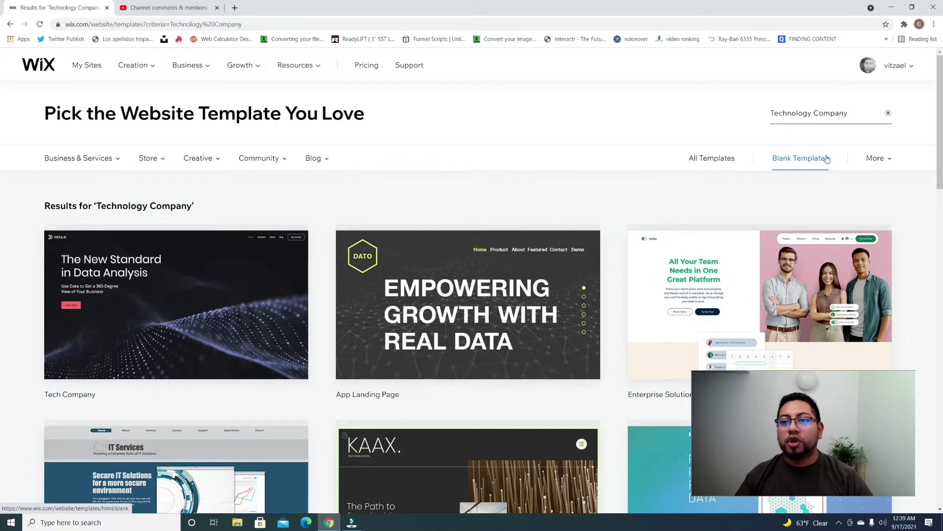
Step: Open the blank Start from Scratch template for editing
{"action": "left_click", "coordinate": [827, 158]}
{"action": "mouse_move", "coordinate": [223, 272]}
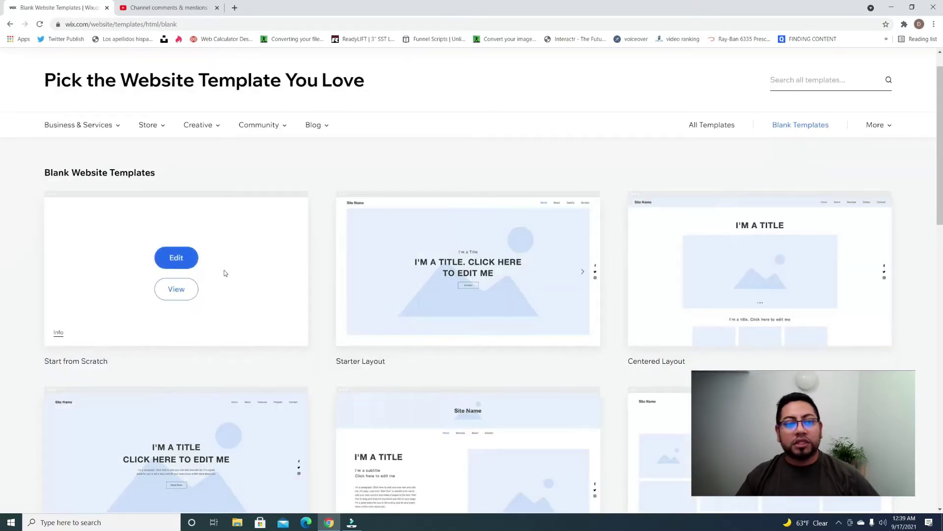
{"action": "left_click", "coordinate": [176, 266]}
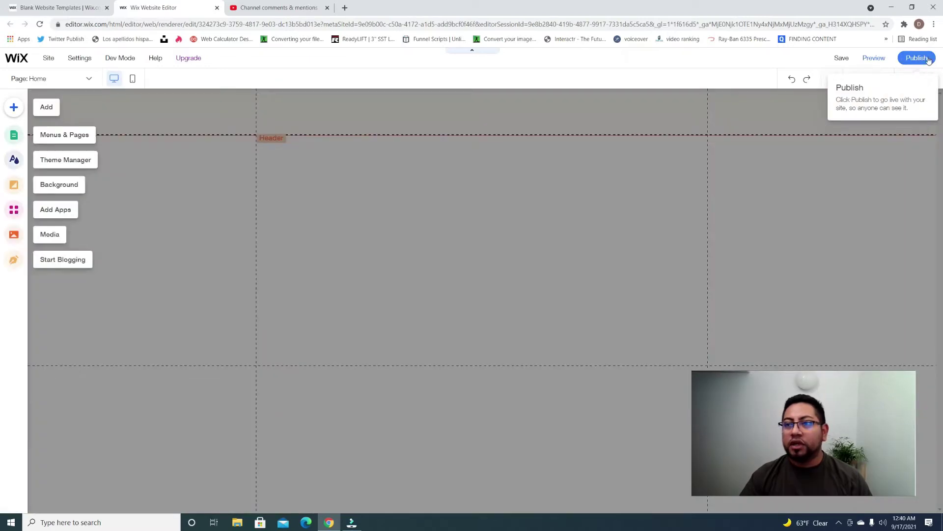
Step: Begin publishing the site and save it under a free Wix.com domain with the address ending "databases"
{"action": "left_click", "coordinate": [928, 61]}
{"action": "key", "text": "BackSpace"}
{"action": "type", "text": "d"}
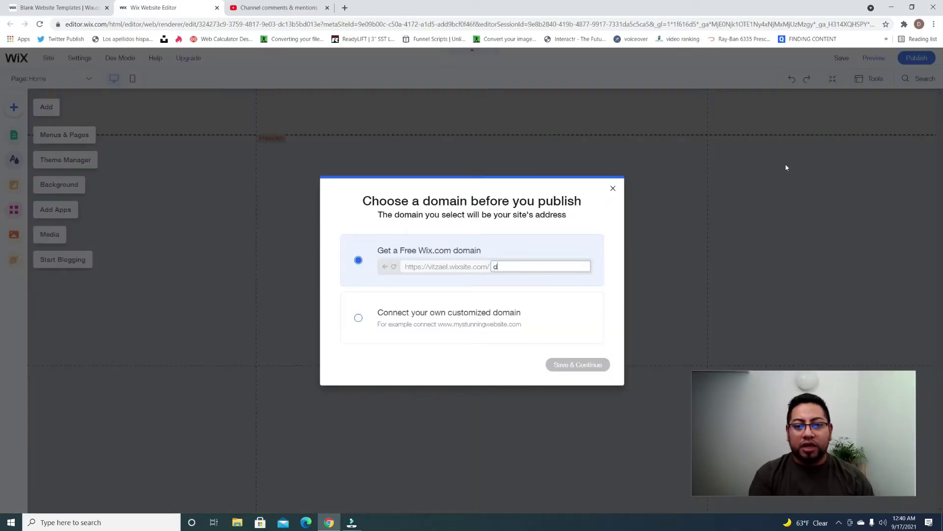
{"action": "type", "text": "atab"}
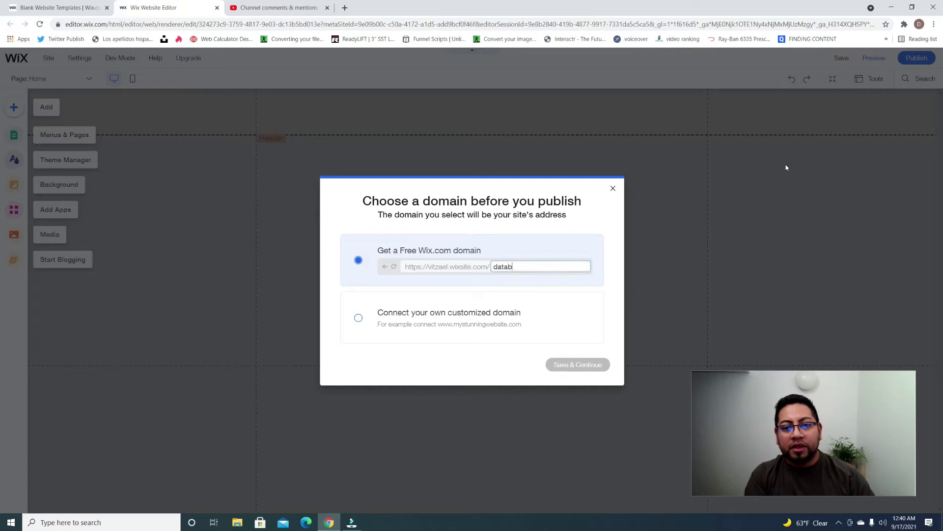
{"action": "type", "text": "asefore"}
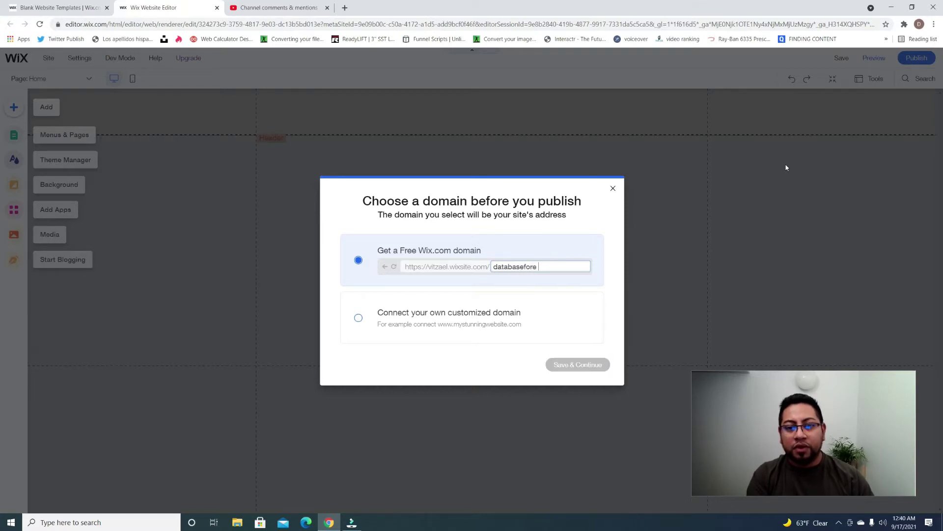
{"action": "type", "text": "begg"}
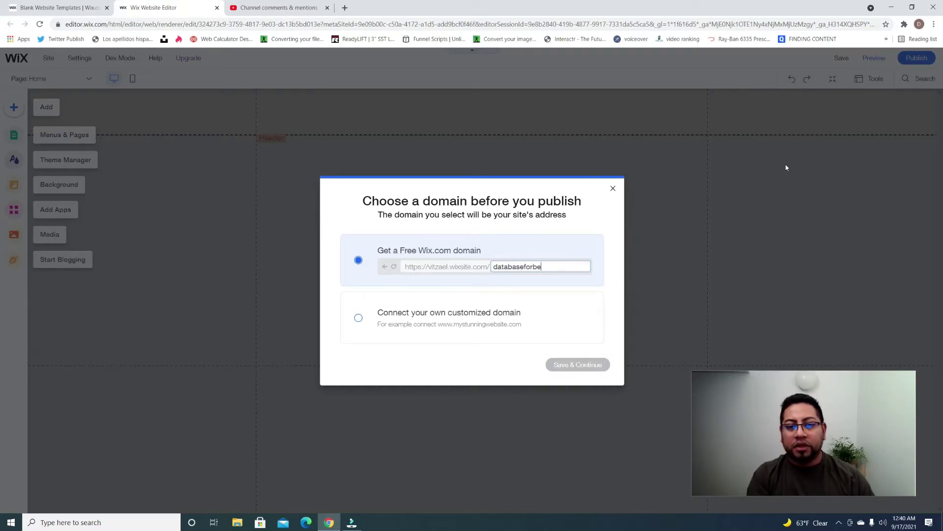
{"action": "key", "text": "BackSpace"}
{"action": "key", "text": "BackSpace"}
{"action": "key", "text": "BackSpace"}
{"action": "key", "text": "BackSpace"}
{"action": "key", "text": "BackSpace"}
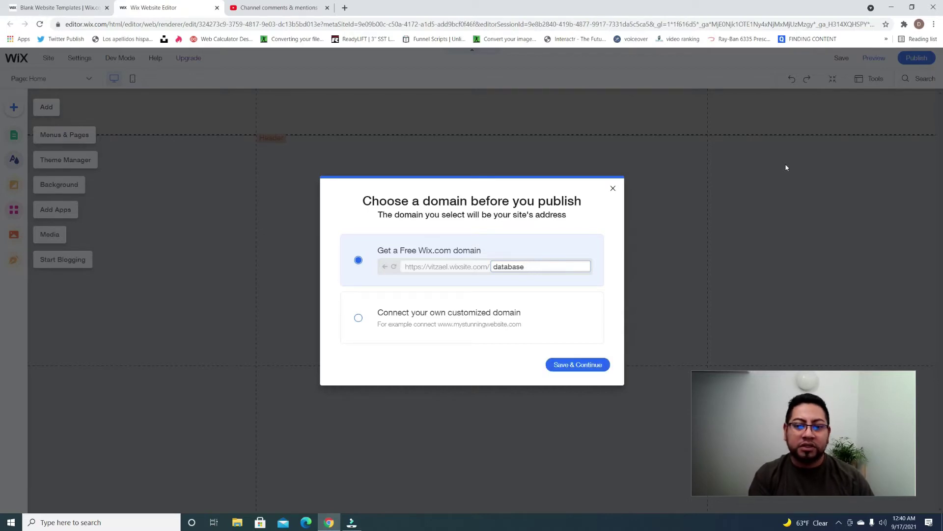
{"action": "type", "text": "s"}
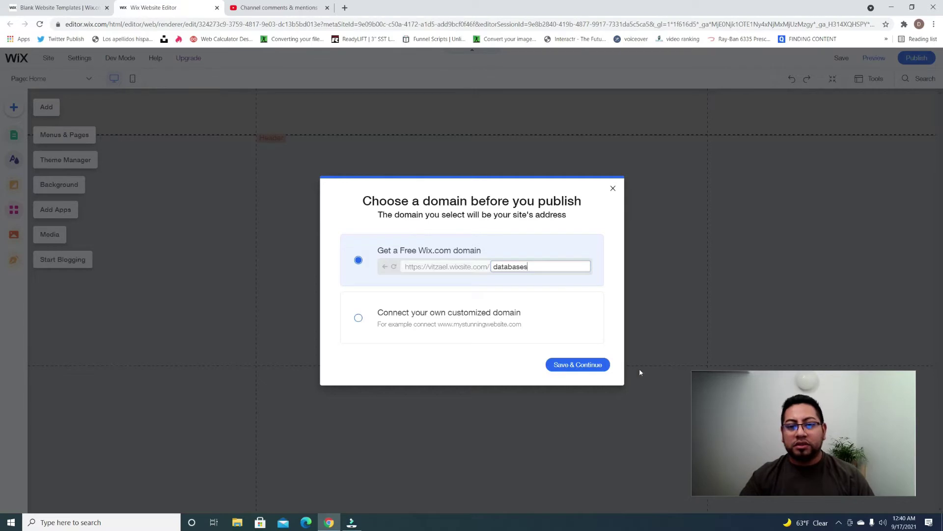
{"action": "left_click", "coordinate": [597, 364]}
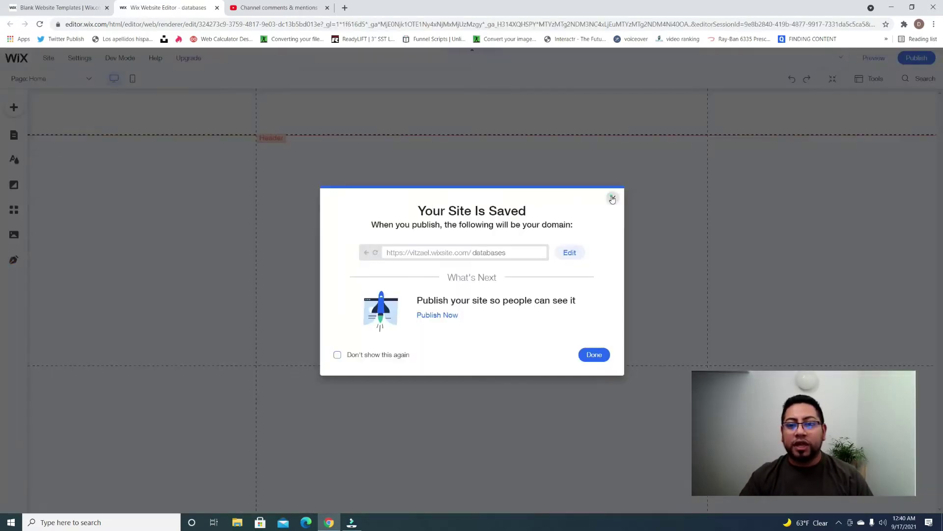
Step: Publish the saved site and dismiss the offer to edit its mobile version
{"action": "left_click", "coordinate": [613, 199]}
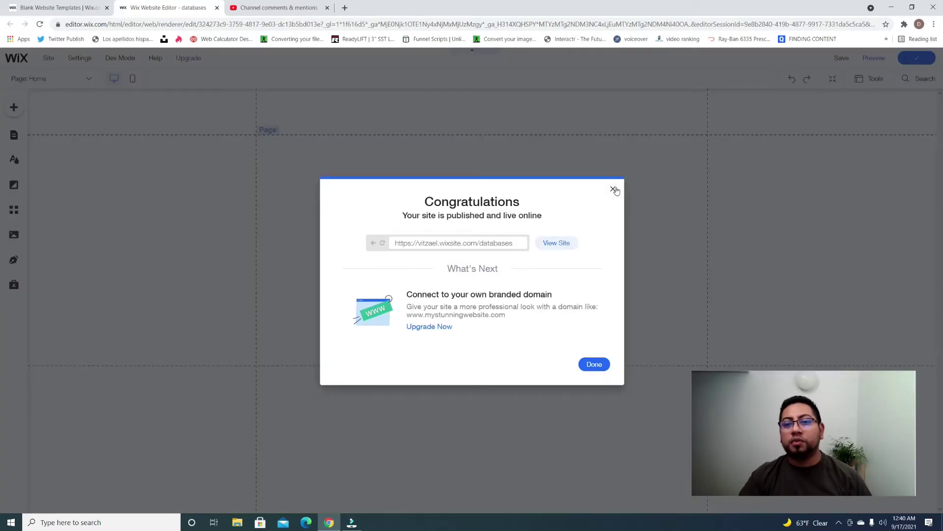
{"action": "left_click", "coordinate": [614, 189]}
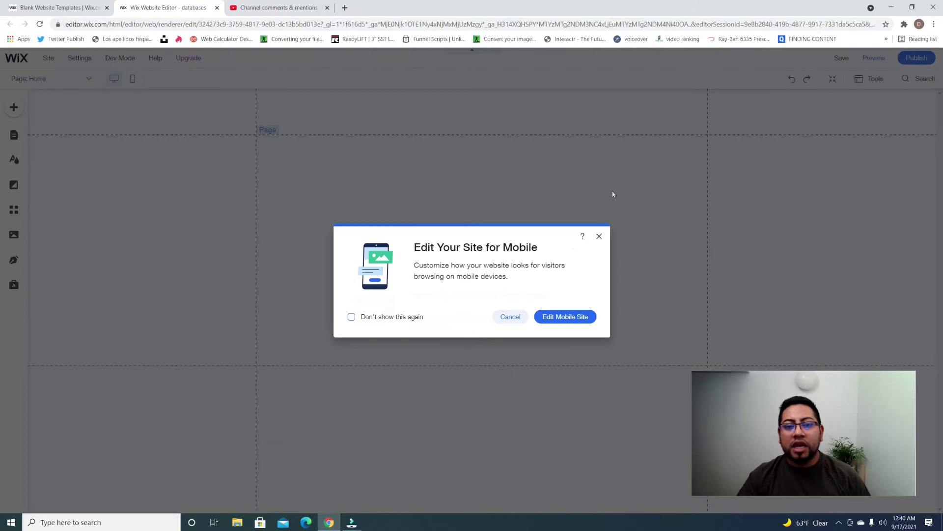
{"action": "left_click", "coordinate": [600, 237]}
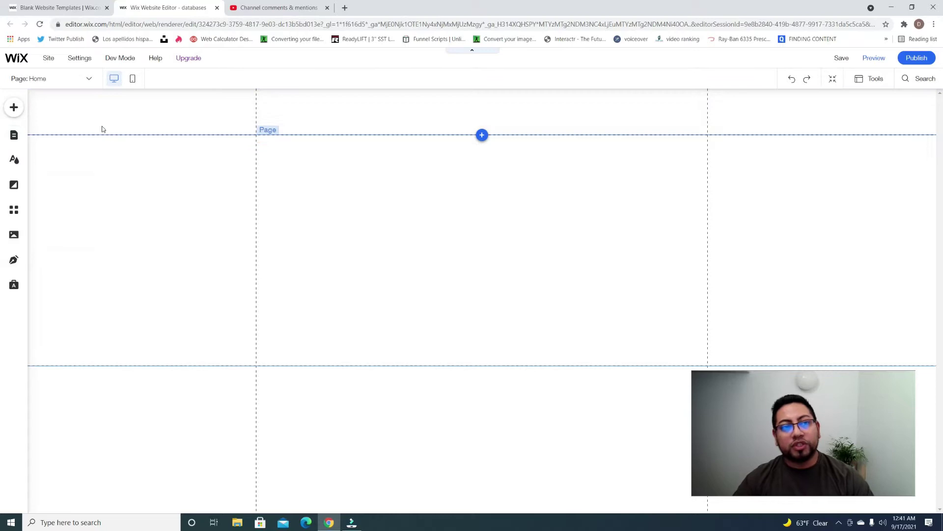
Step: Turn on Velo Dev Mode and check the Content Manager entry among the elements that can be added
{"action": "mouse_move", "coordinate": [127, 60]}
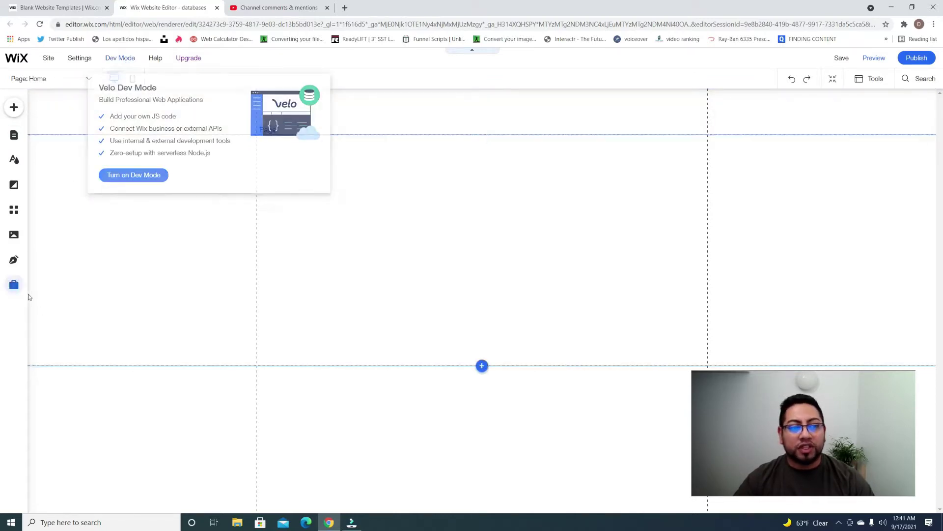
{"action": "left_click", "coordinate": [14, 107]}
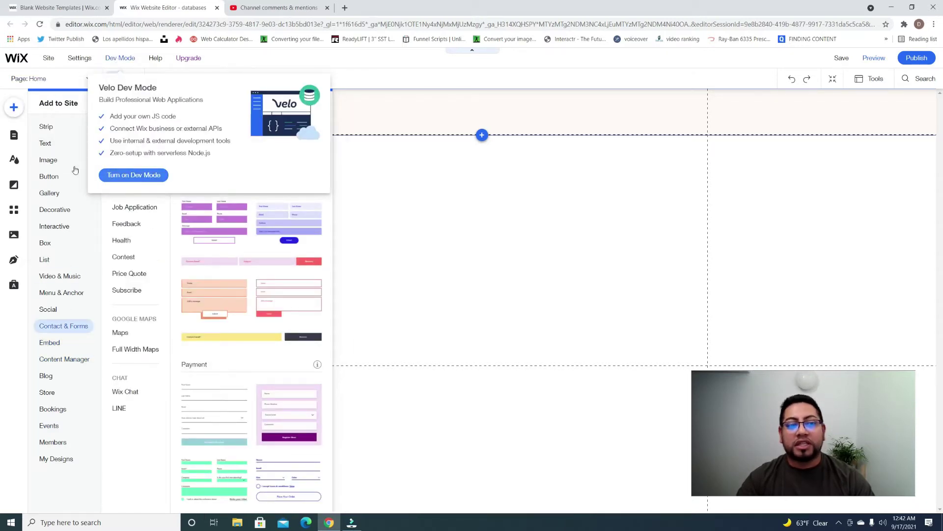
{"action": "left_click", "coordinate": [152, 175]}
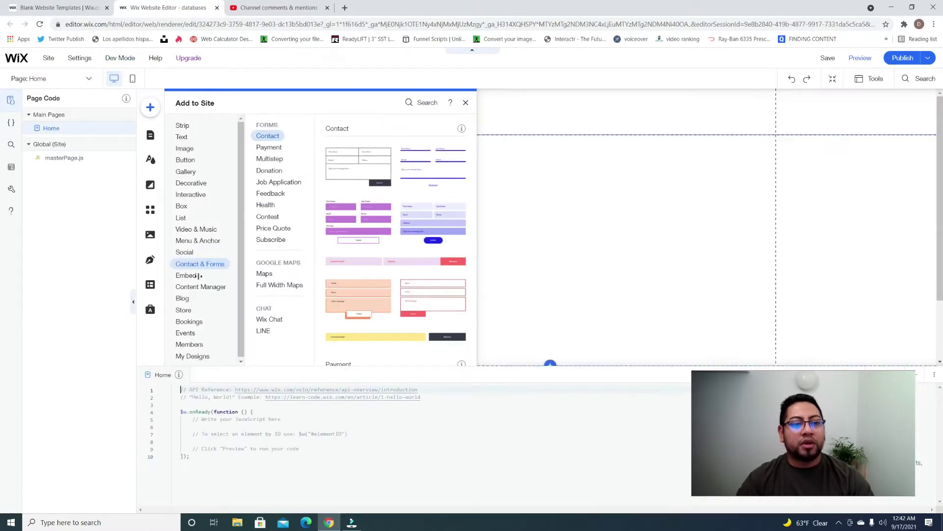
{"action": "left_click", "coordinate": [201, 287]}
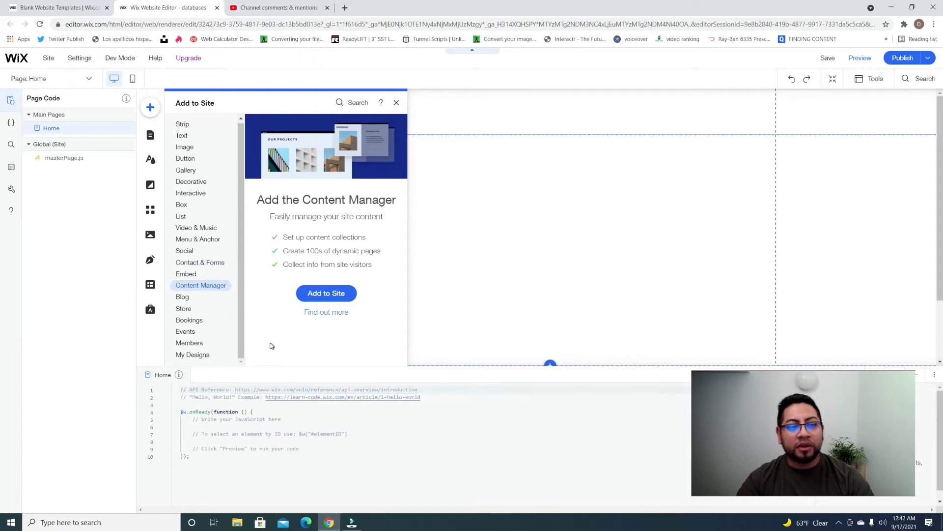
{"action": "left_click", "coordinate": [482, 251]}
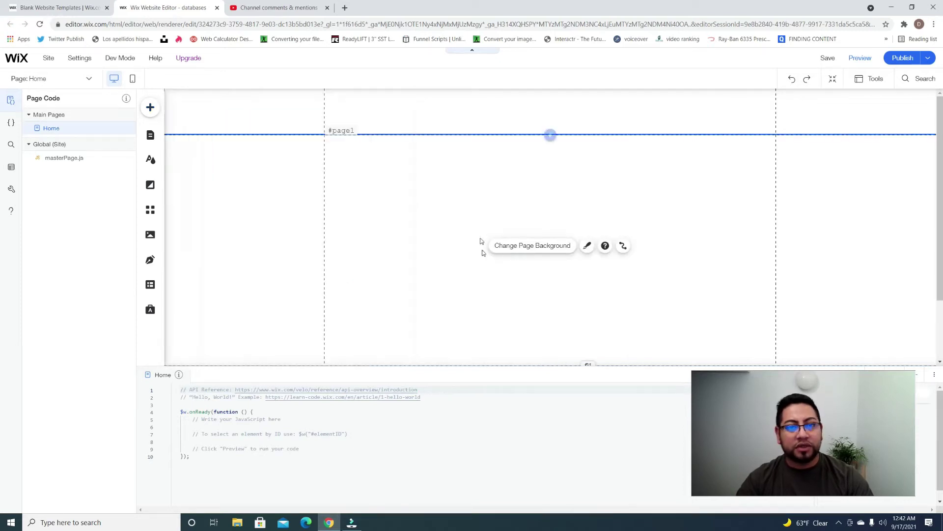
Step: Collapse the page code sidebar and minimize the Home page's code editor
{"action": "left_click_drag", "start_coordinate": [869, 416], "coordinate": [870, 155]}
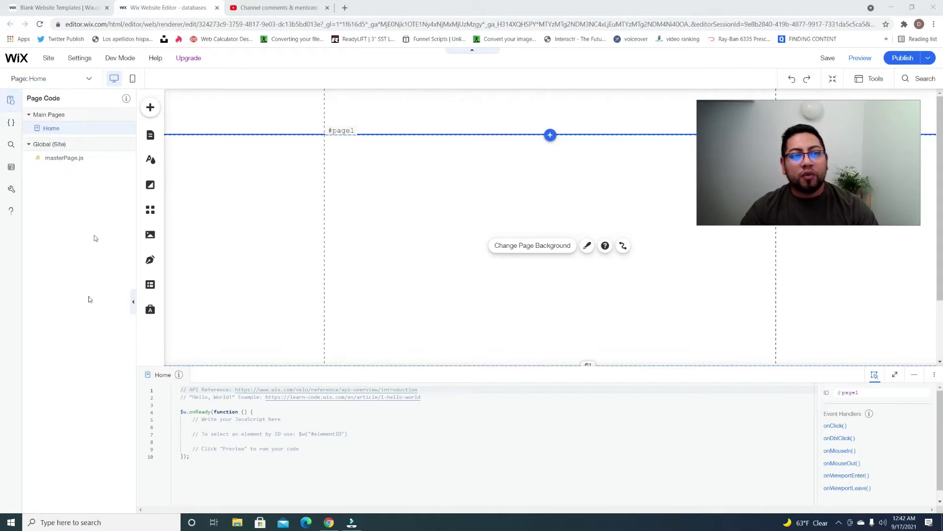
{"action": "left_click", "coordinate": [11, 99]}
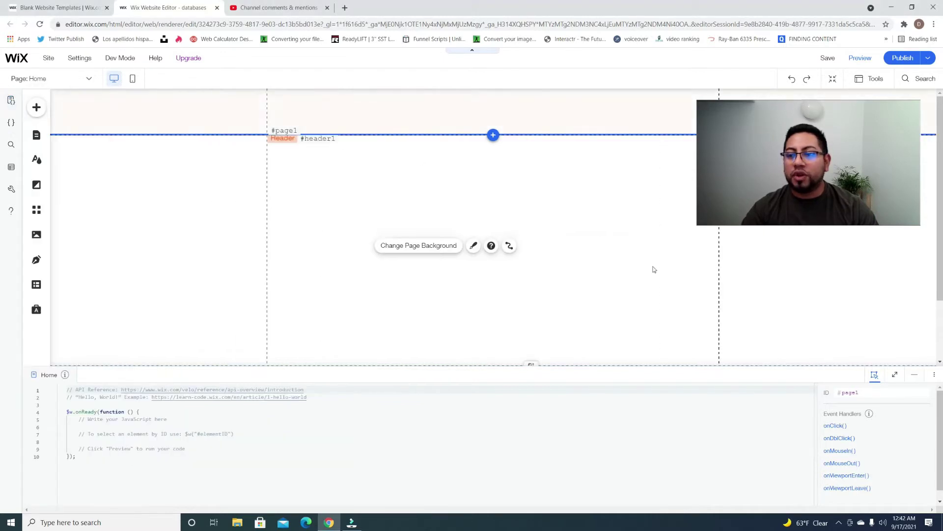
{"action": "left_click", "coordinate": [916, 376]}
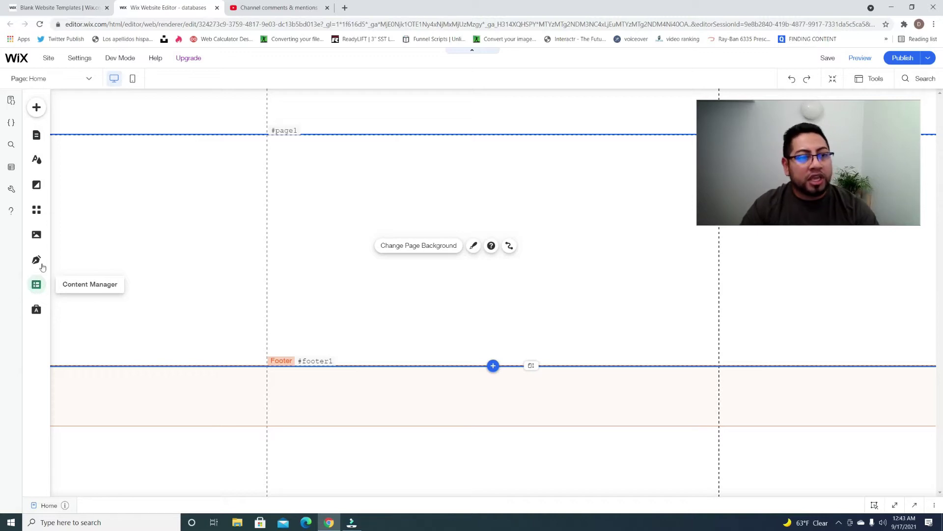
Step: Examine the Input elements available to add to the site, then return to the page
{"action": "left_click", "coordinate": [37, 110]}
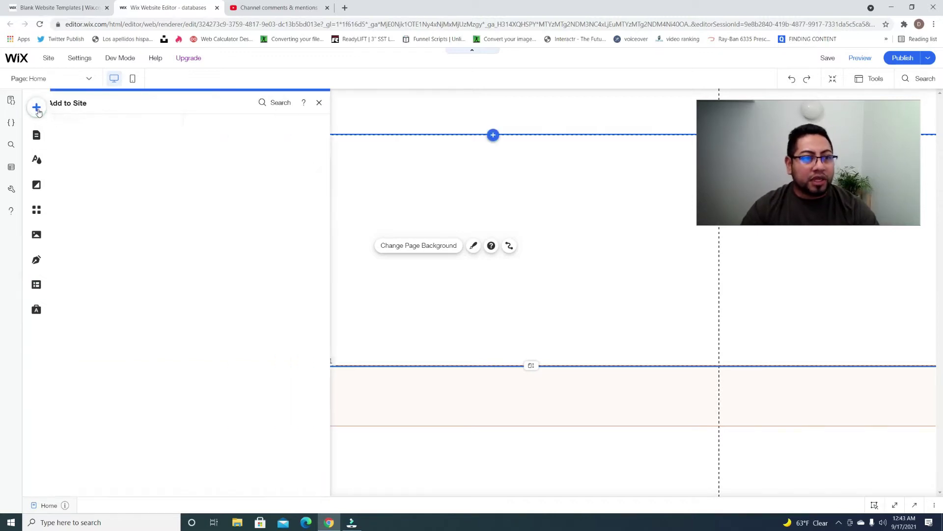
{"action": "left_click", "coordinate": [78, 371]}
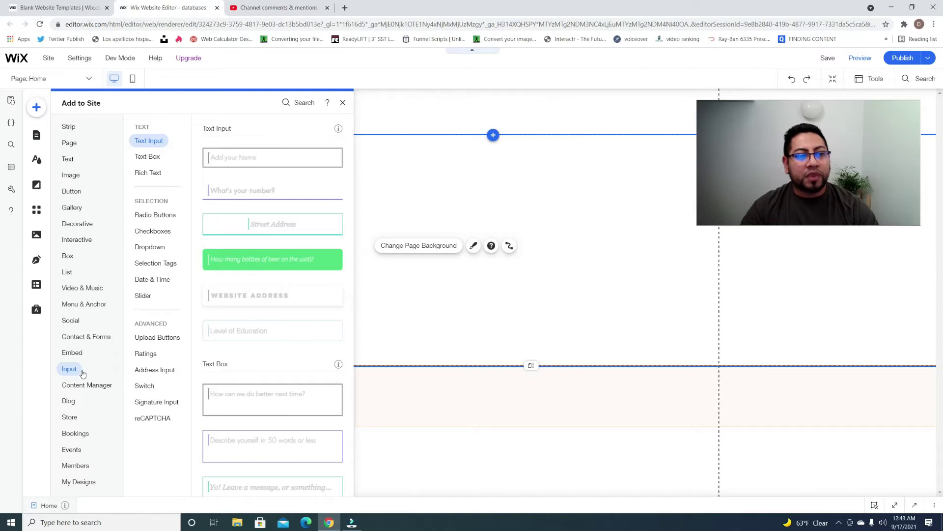
{"action": "left_click", "coordinate": [40, 363]}
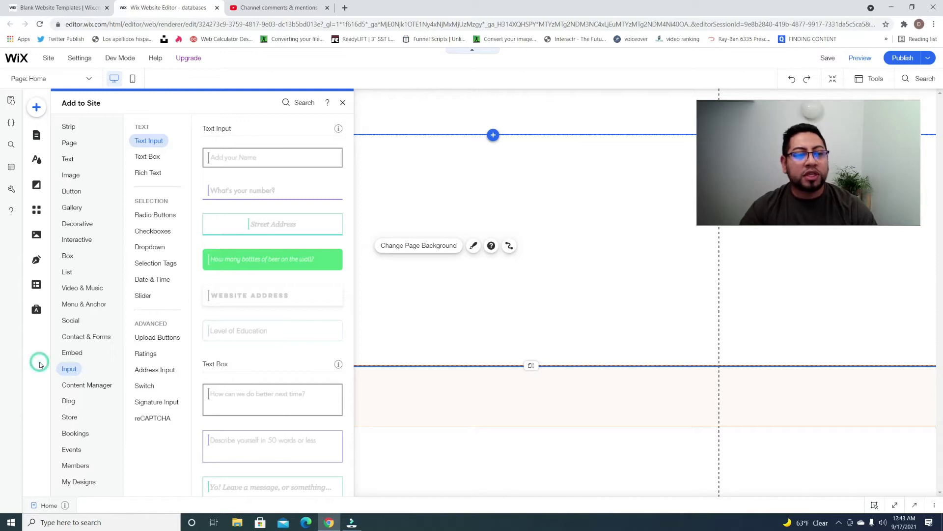
{"action": "left_click", "coordinate": [452, 205]}
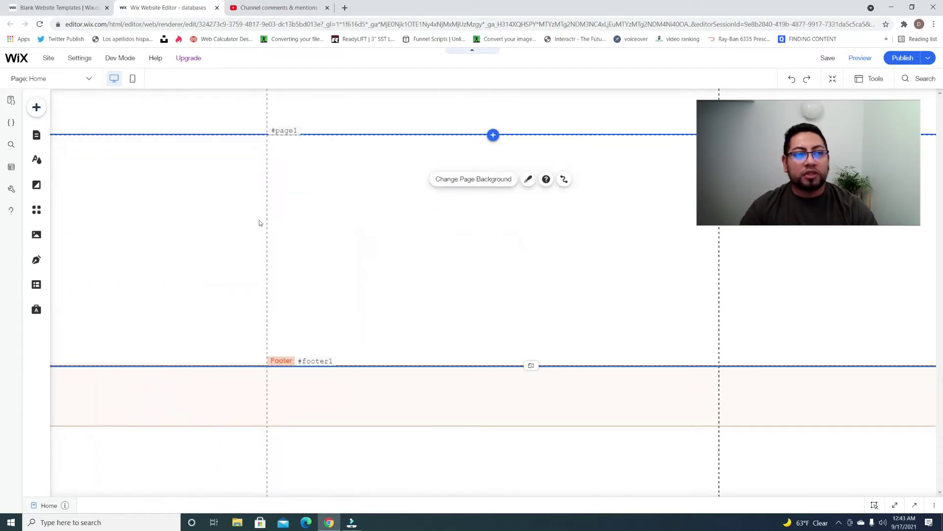
Step: Review the Content Manager's existing collections and the content elements it offers
{"action": "left_click", "coordinate": [36, 285]}
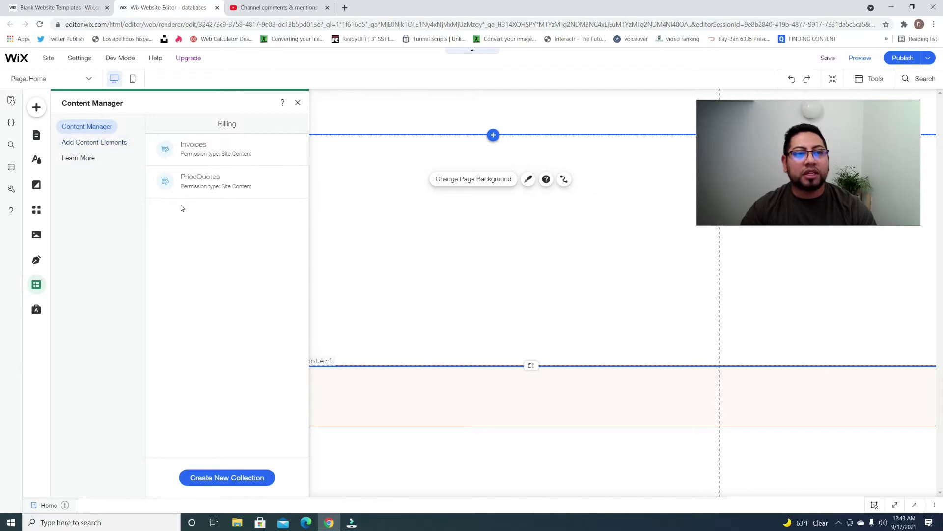
{"action": "left_click", "coordinate": [90, 148]}
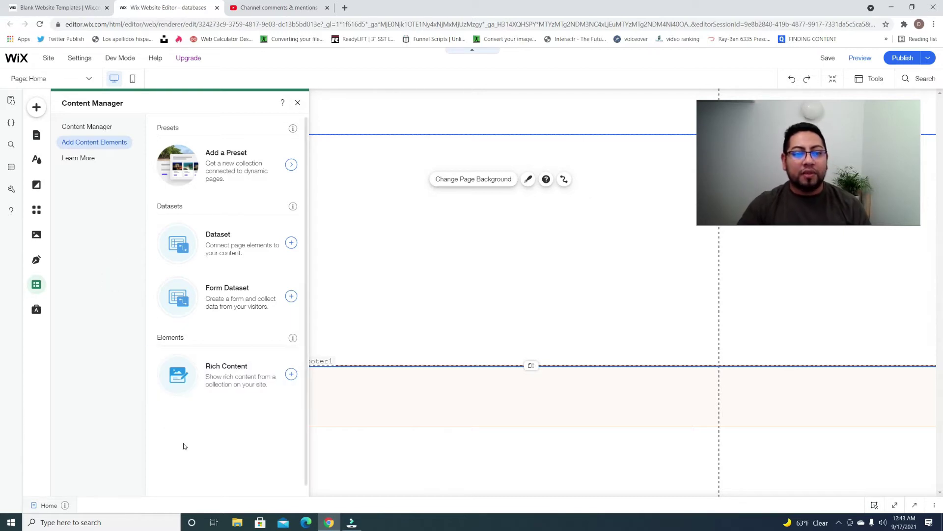
{"action": "left_click", "coordinate": [80, 127]}
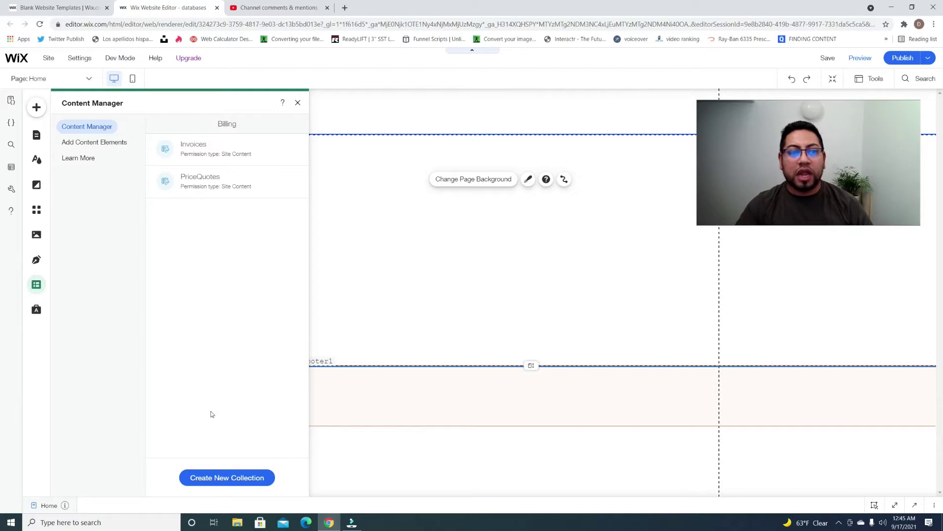
{"action": "left_click", "coordinate": [87, 148]}
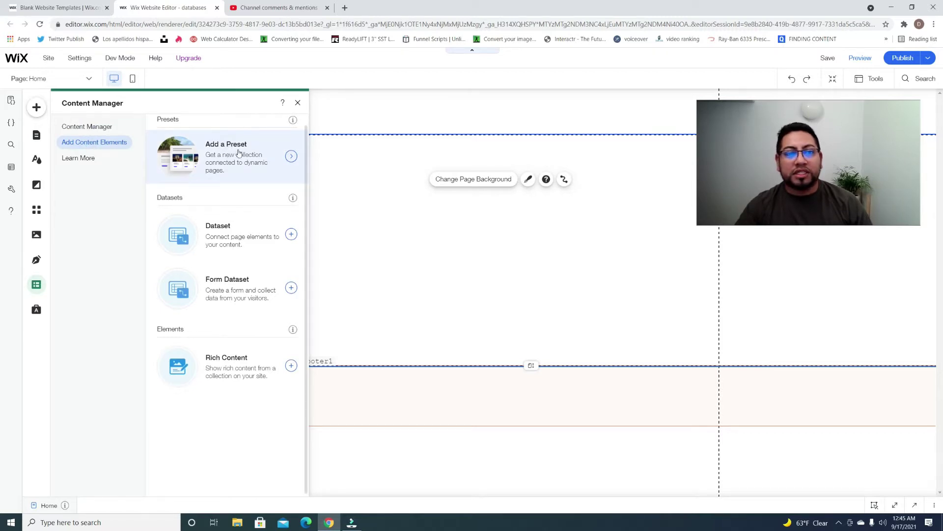
Step: Browse the collection presets that can be added to the site
{"action": "left_click", "coordinate": [289, 158]}
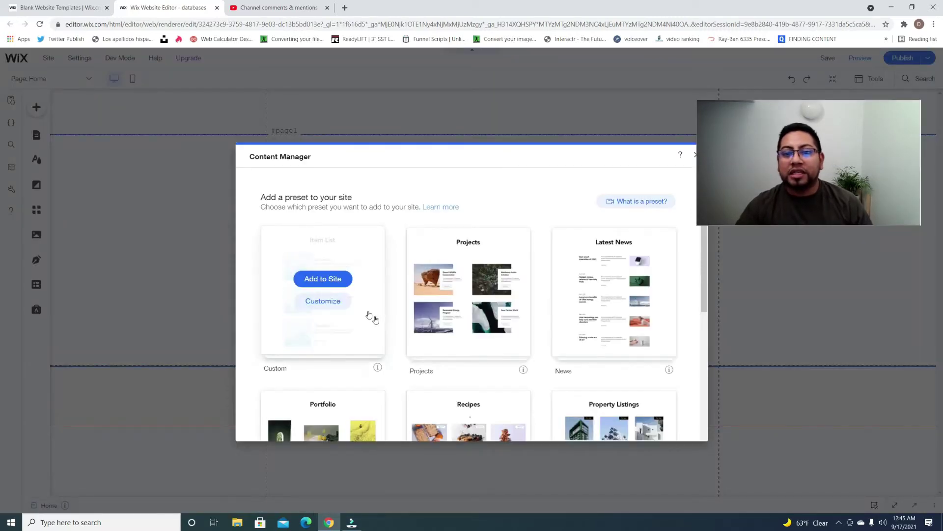
{"action": "scroll", "coordinate": [368, 317], "scroll_direction": "down", "scroll_amount": 3}
{"action": "scroll", "coordinate": [466, 366], "scroll_direction": "down", "scroll_amount": 2}
{"action": "scroll", "coordinate": [466, 363], "scroll_direction": "up", "scroll_amount": 3}
{"action": "scroll", "coordinate": [617, 350], "scroll_direction": "down", "scroll_amount": 1}
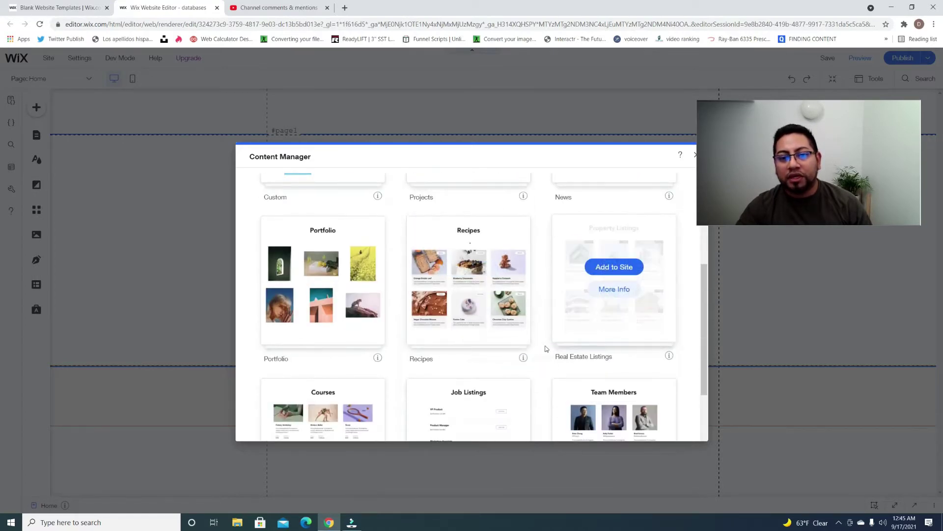
{"action": "scroll", "coordinate": [411, 331], "scroll_direction": "up", "scroll_amount": 3}
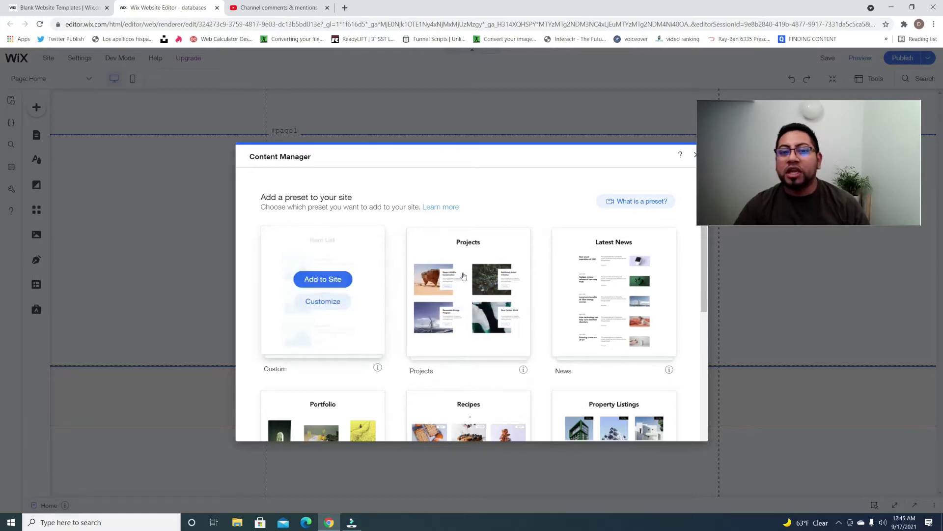
{"action": "scroll", "coordinate": [469, 292], "scroll_direction": "down", "scroll_amount": 1}
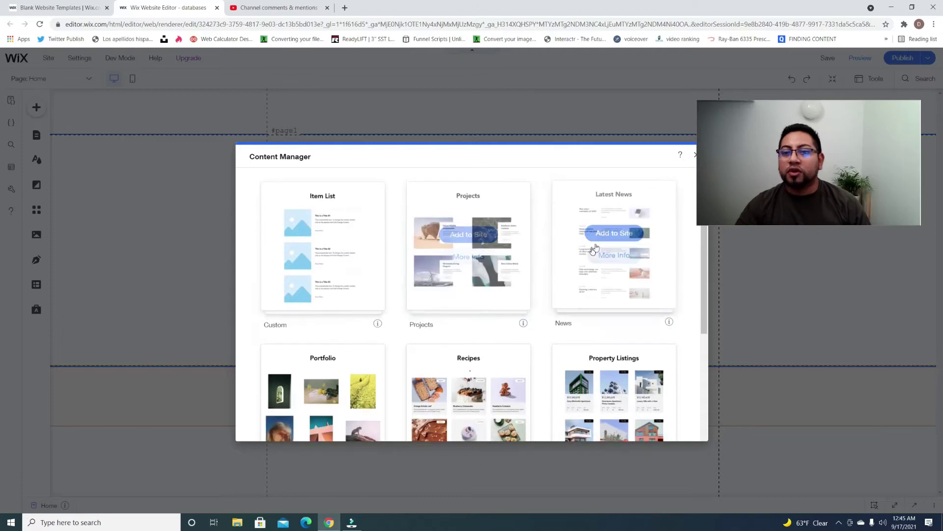
Step: Examine the Portfolio, Recipes, Real Estate Listings, Courses, Job Listings and Team presets, then close the preset gallery
{"action": "scroll", "coordinate": [598, 251], "scroll_direction": "down", "scroll_amount": 1}
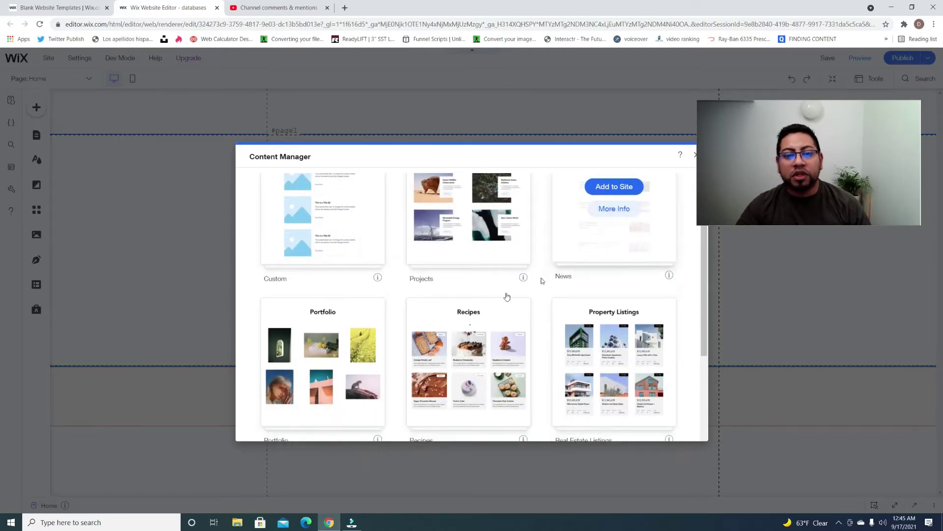
{"action": "scroll", "coordinate": [325, 351], "scroll_direction": "down", "scroll_amount": 3}
{"action": "scroll", "coordinate": [333, 246], "scroll_direction": "up", "scroll_amount": 1}
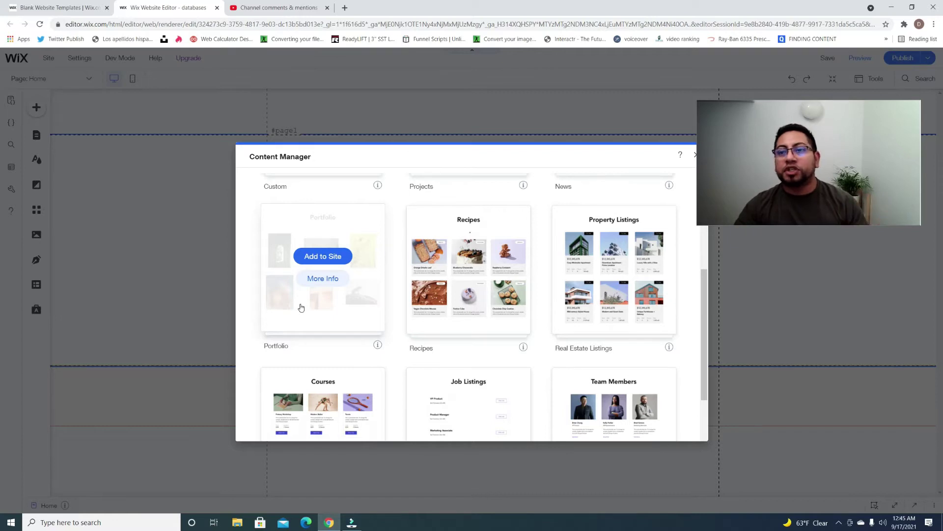
{"action": "mouse_move", "coordinate": [478, 315]}
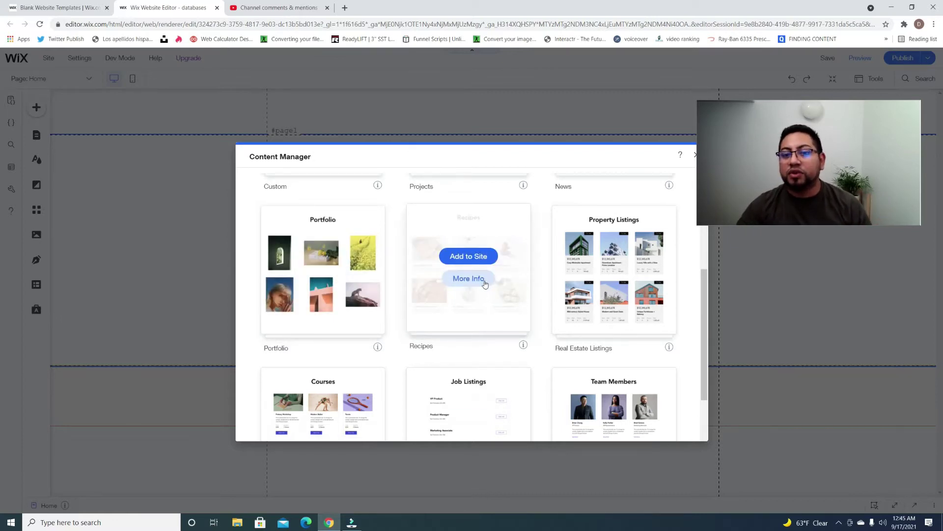
{"action": "mouse_move", "coordinate": [605, 259]}
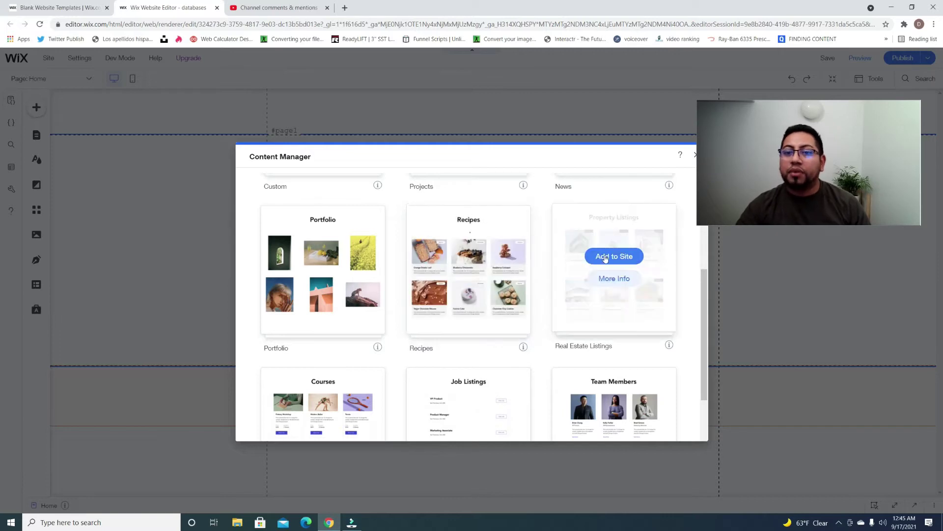
{"action": "scroll", "coordinate": [607, 263], "scroll_direction": "down", "scroll_amount": 2}
{"action": "mouse_move", "coordinate": [636, 305]}
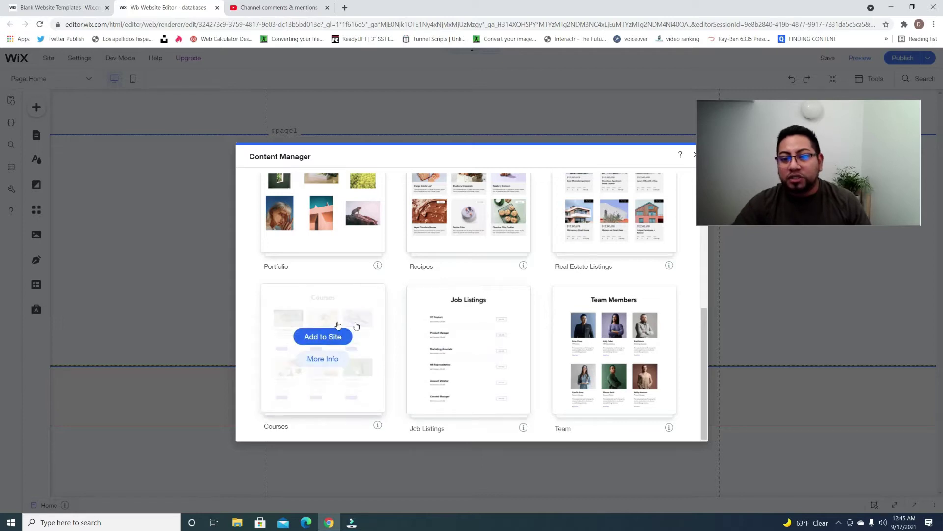
{"action": "scroll", "coordinate": [609, 324], "scroll_direction": "up", "scroll_amount": 2}
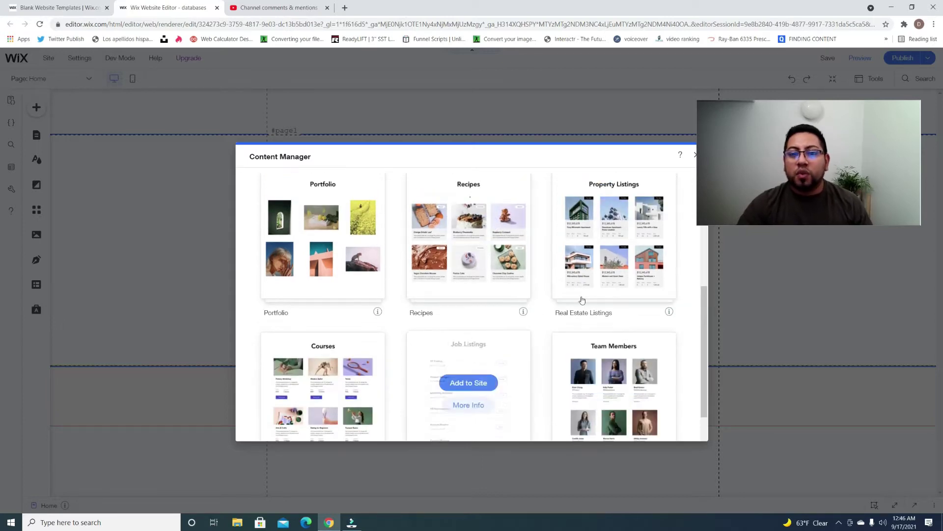
{"action": "mouse_move", "coordinate": [629, 276]}
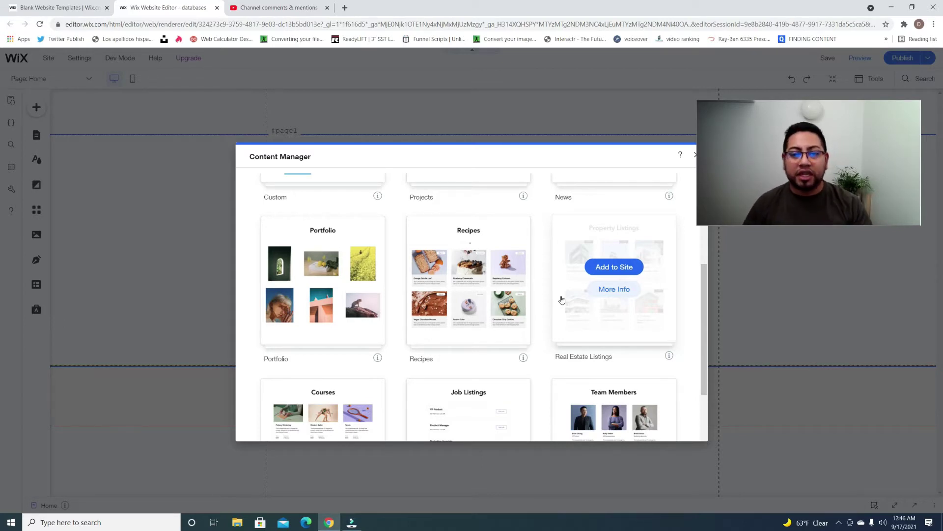
{"action": "scroll", "coordinate": [449, 344], "scroll_direction": "down", "scroll_amount": 2}
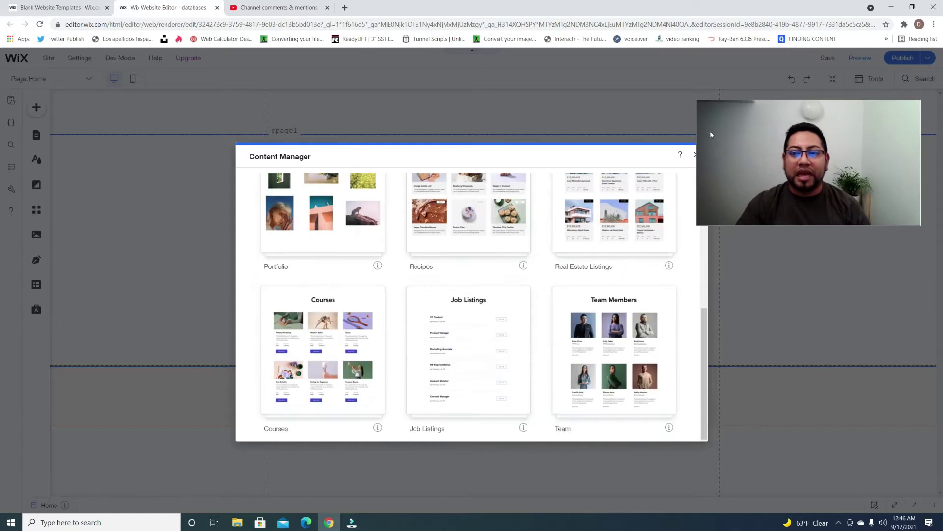
{"action": "left_click", "coordinate": [741, 125]}
{"action": "left_click_drag", "start_coordinate": [755, 121], "coordinate": [758, 118]}
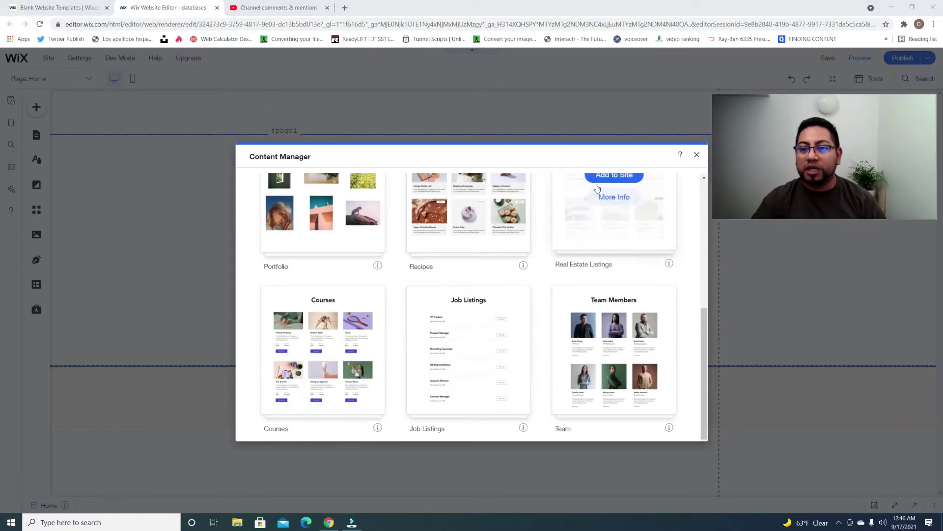
{"action": "left_click", "coordinate": [697, 154]}
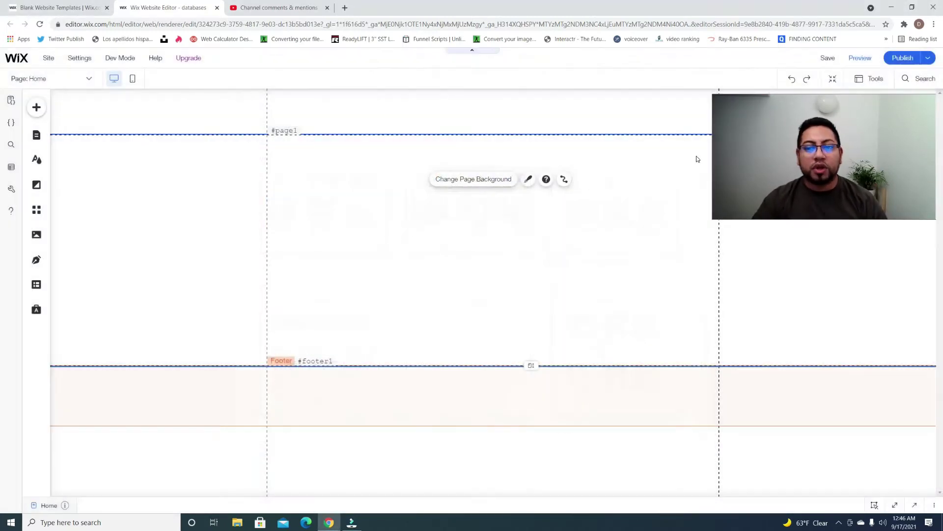
Step: Reopen the Content Manager, review the preset, dataset and rich content elements, and return to the list of collections
{"action": "left_click", "coordinate": [37, 287]}
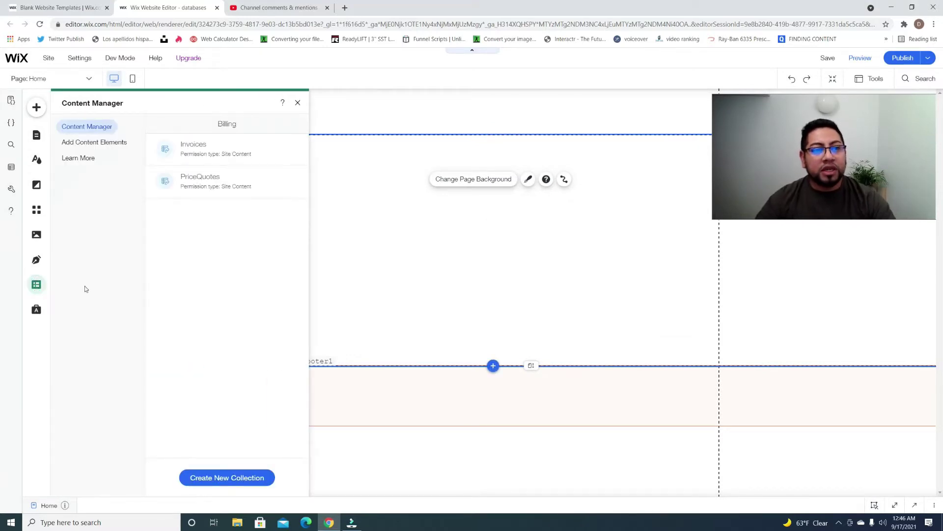
{"action": "left_click", "coordinate": [93, 143]}
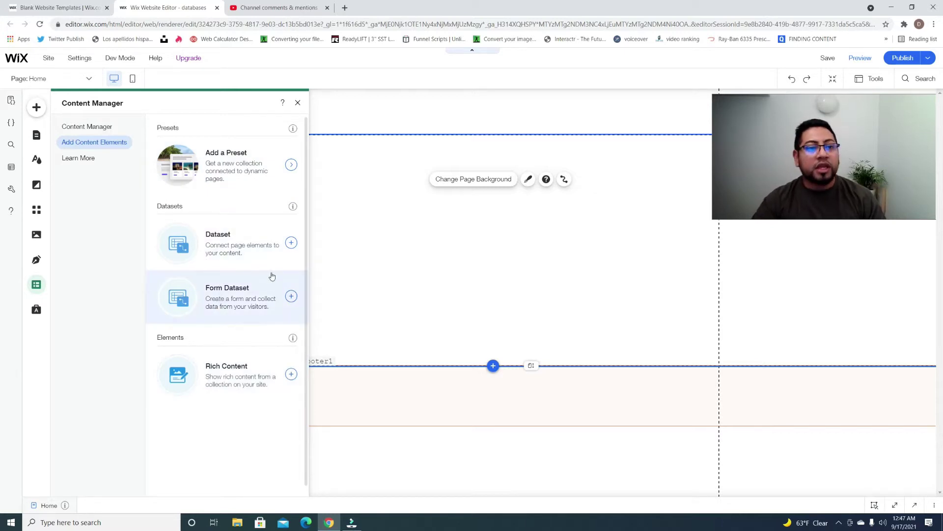
{"action": "left_click", "coordinate": [90, 241]}
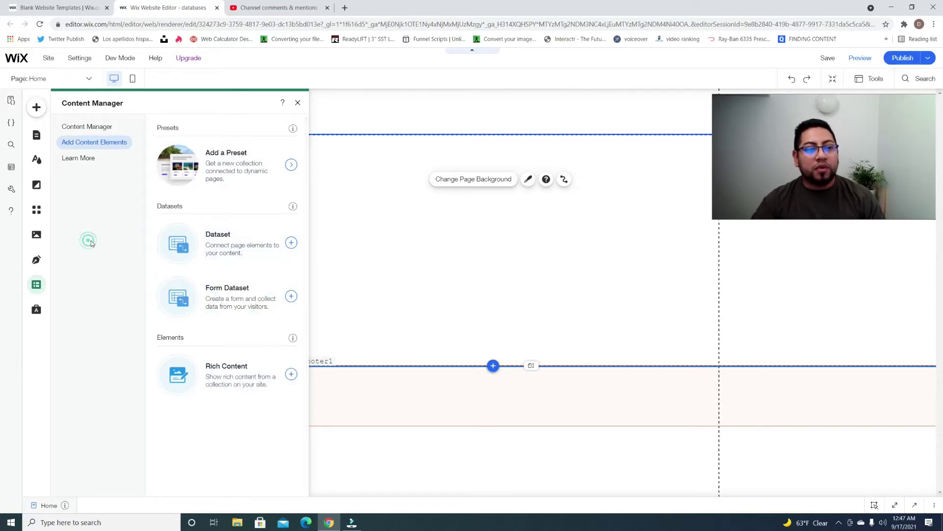
{"action": "left_click", "coordinate": [82, 132]}
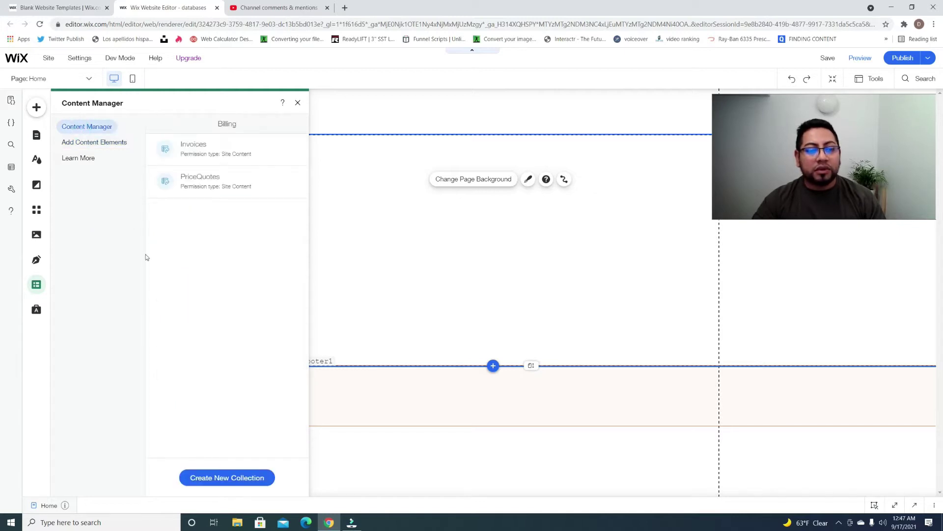
Step: Start creating a new content collection and name it Services
{"action": "left_click", "coordinate": [237, 480]}
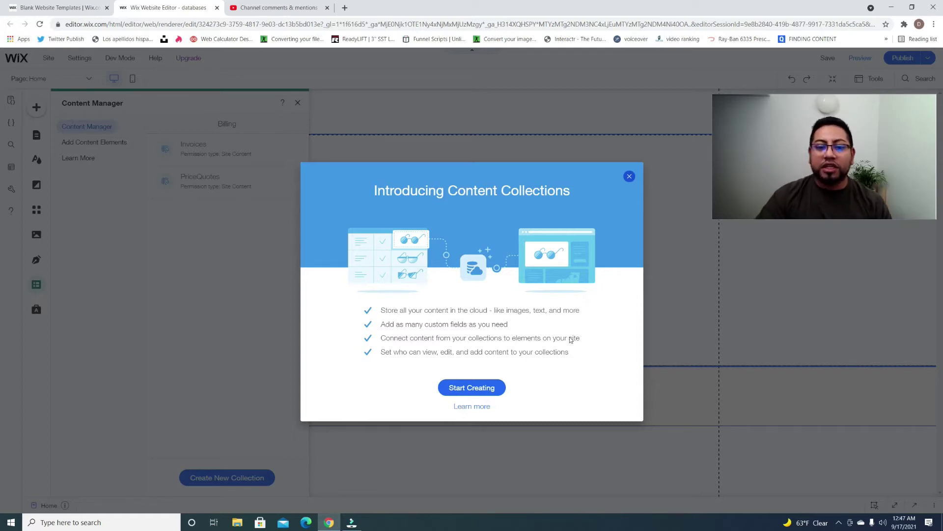
{"action": "left_click", "coordinate": [484, 390]}
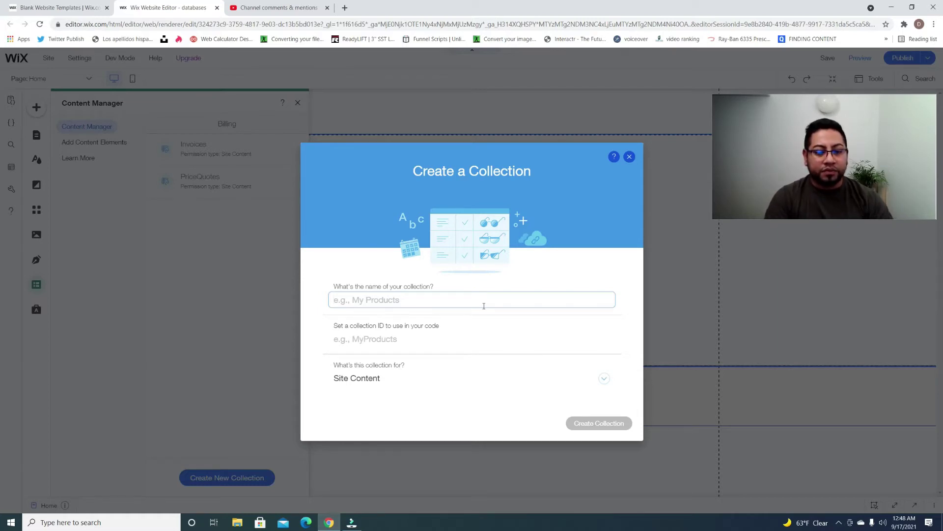
{"action": "type", "text": "L"}
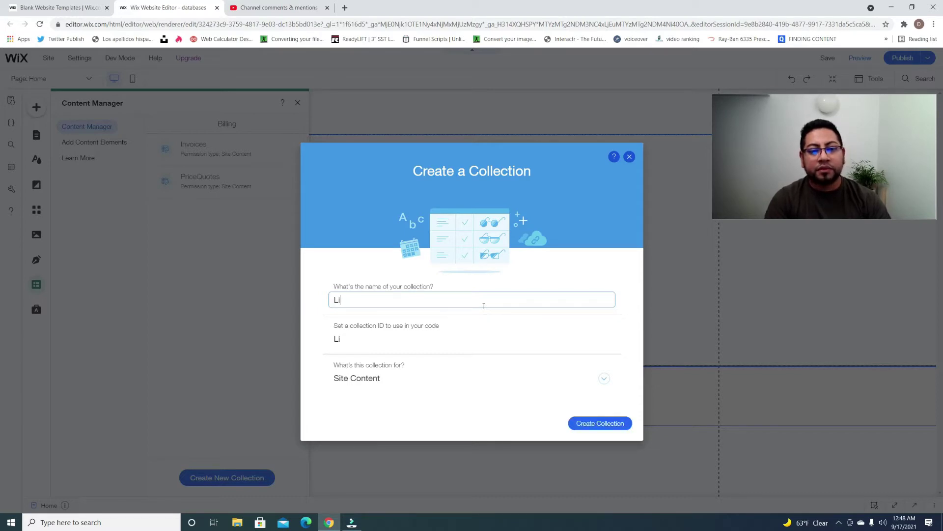
{"action": "key", "text": "BackSpace"}
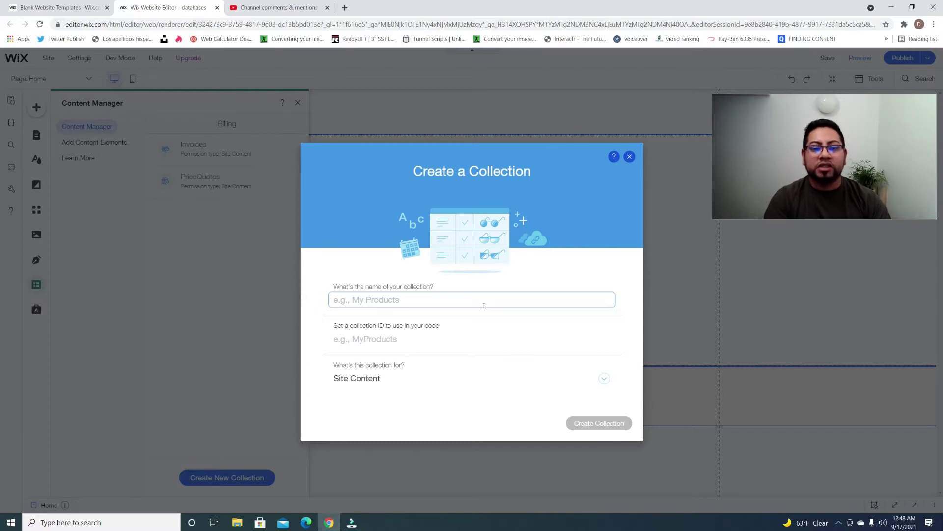
{"action": "type", "text": "Se"}
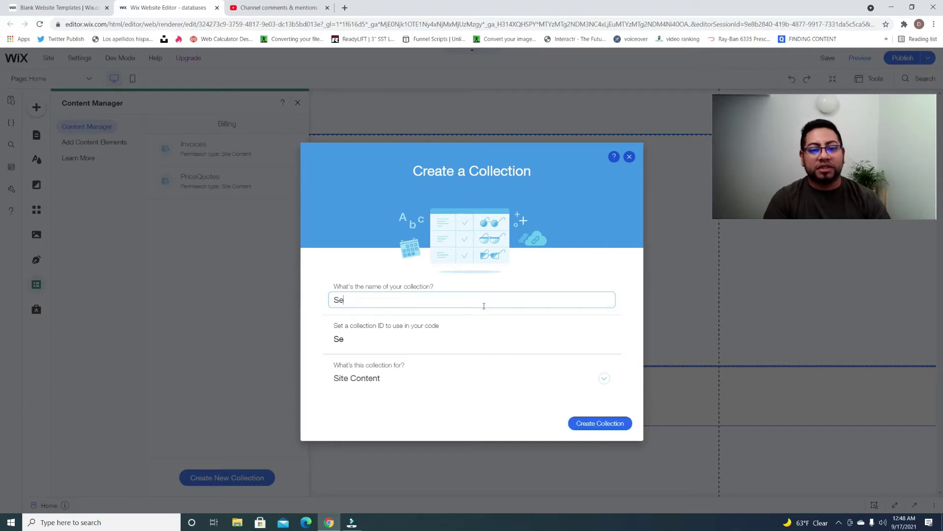
{"action": "type", "text": "rvices"}
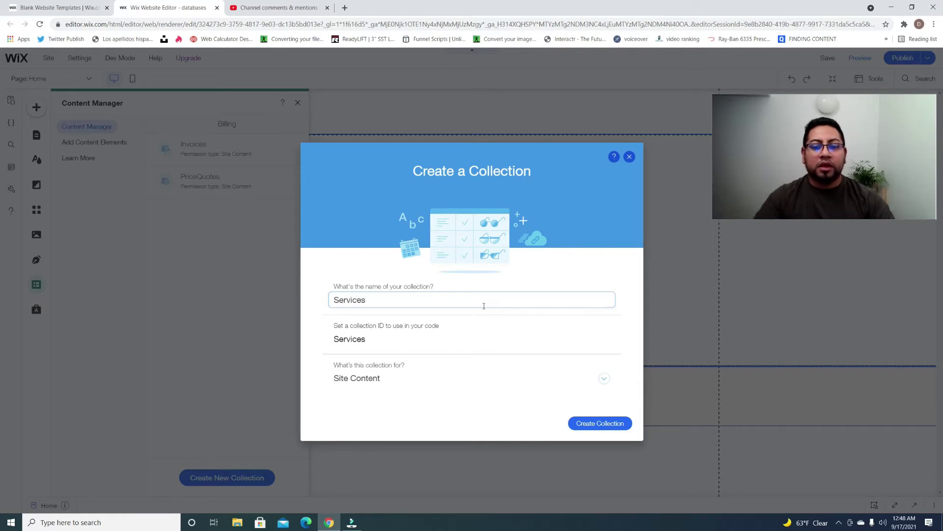
Step: Set what the Services collection is for to Custom Use and open its custom permission settings
{"action": "left_click", "coordinate": [601, 379]}
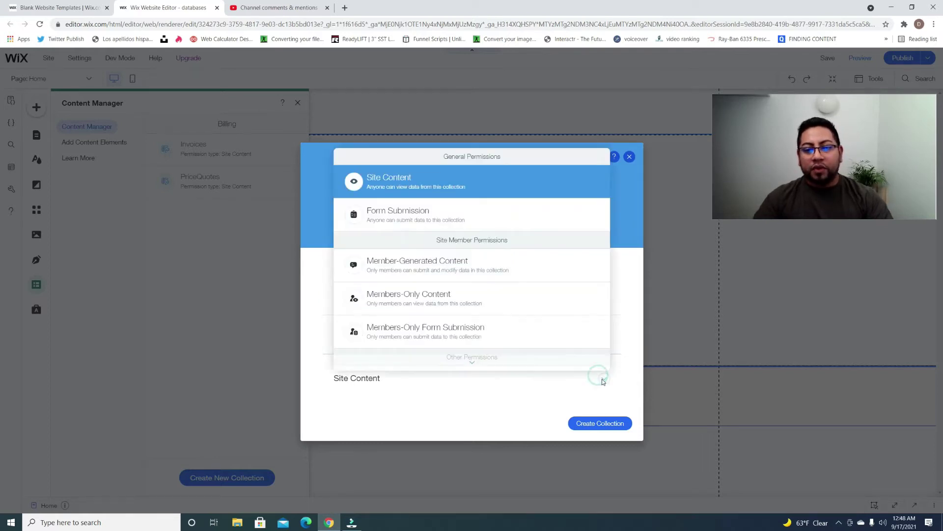
{"action": "left_click", "coordinate": [519, 393]}
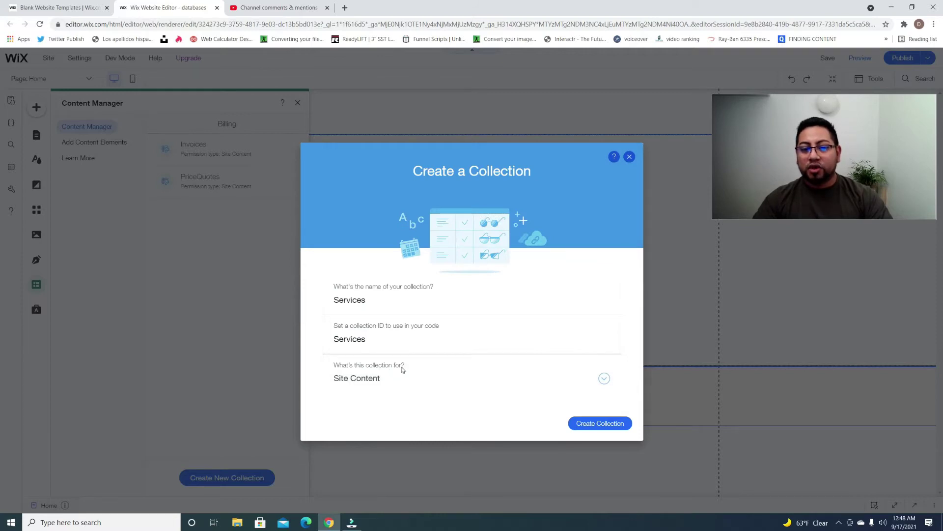
{"action": "left_click", "coordinate": [601, 380]}
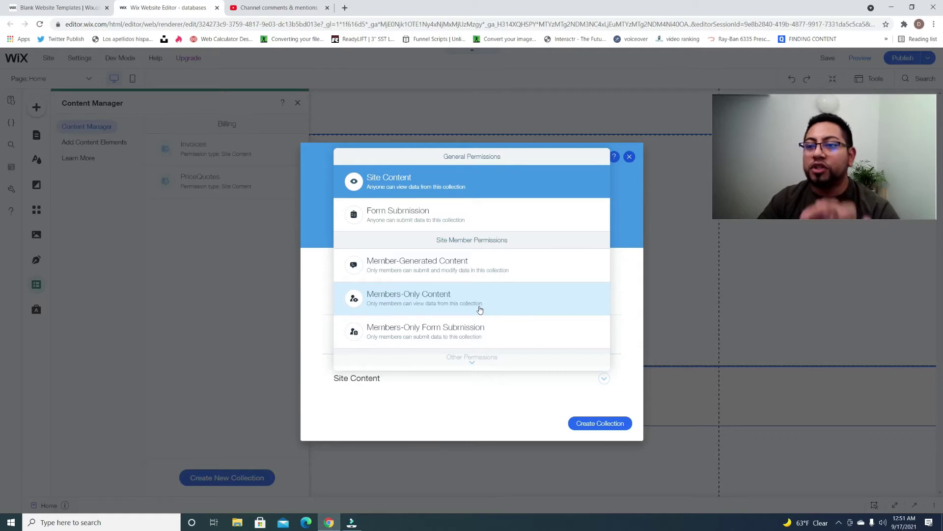
{"action": "scroll", "coordinate": [480, 344], "scroll_direction": "down", "scroll_amount": 1}
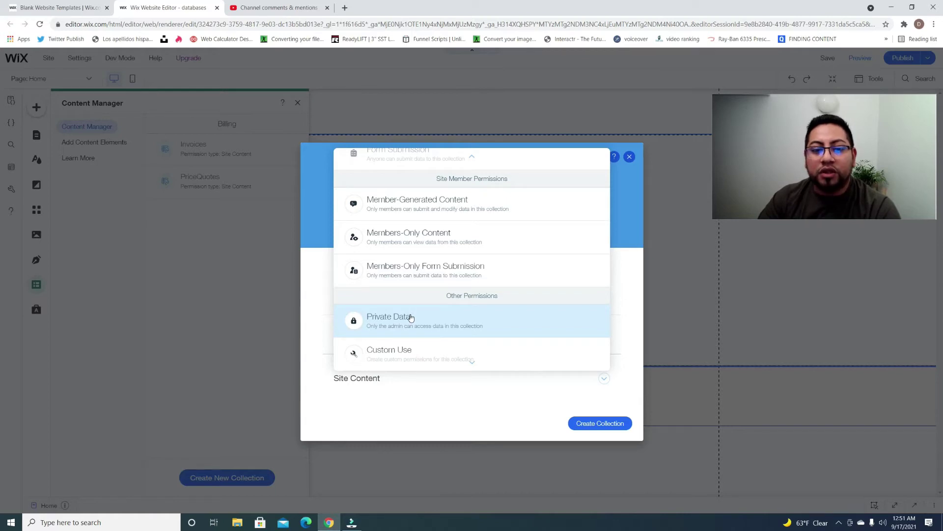
{"action": "left_click", "coordinate": [396, 353]}
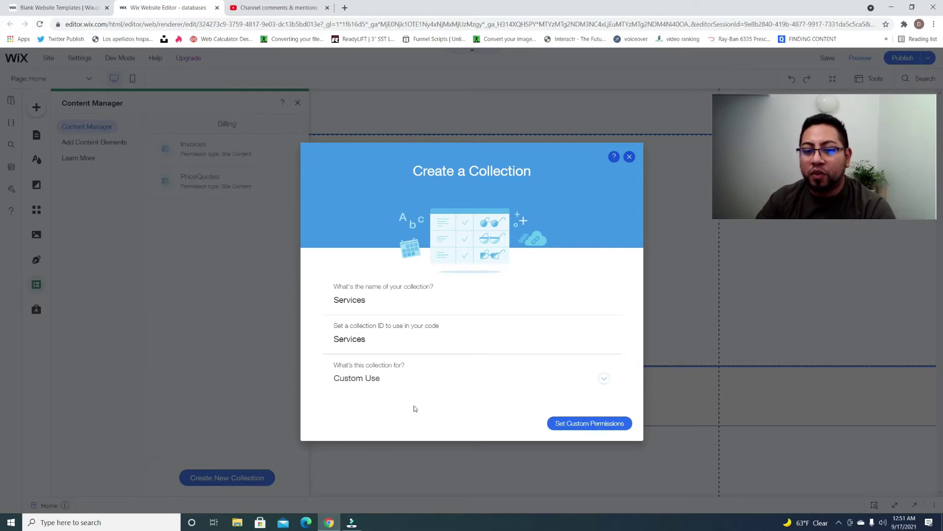
{"action": "left_click", "coordinate": [586, 424]}
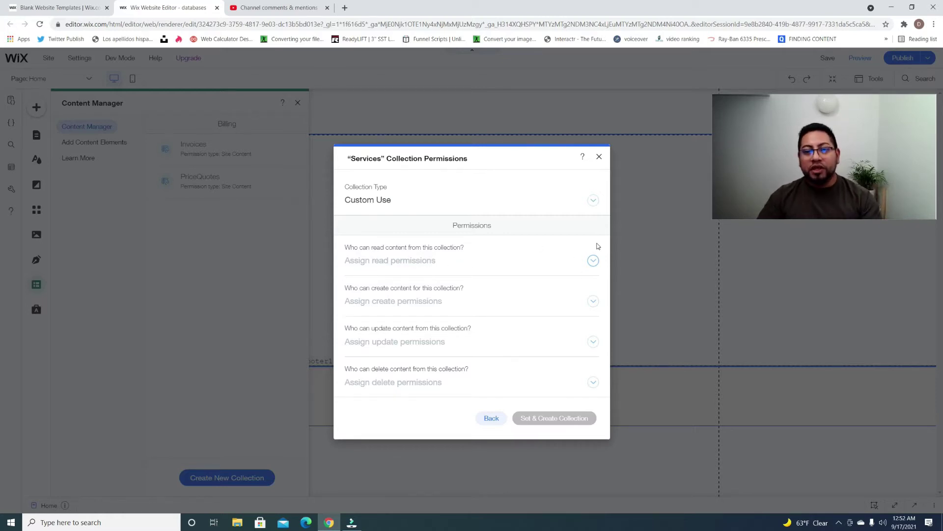
Step: Allow Anyone to read content from the Services collection and Site member to create content for it
{"action": "left_click", "coordinate": [574, 264]}
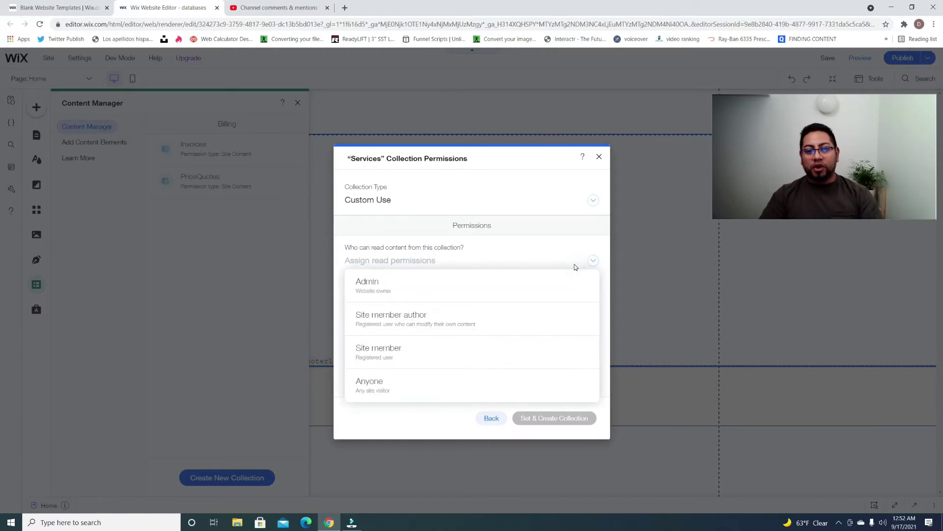
{"action": "left_click", "coordinate": [389, 394]}
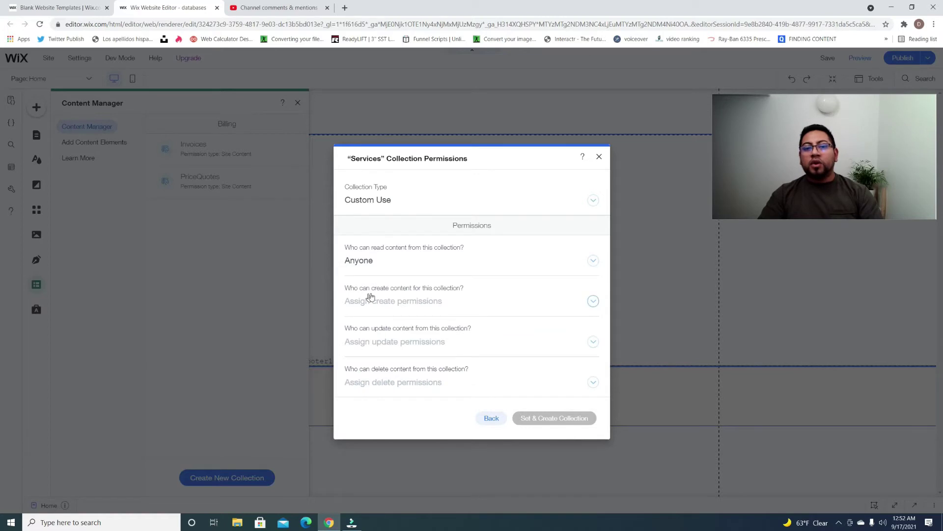
{"action": "left_click", "coordinate": [426, 296]}
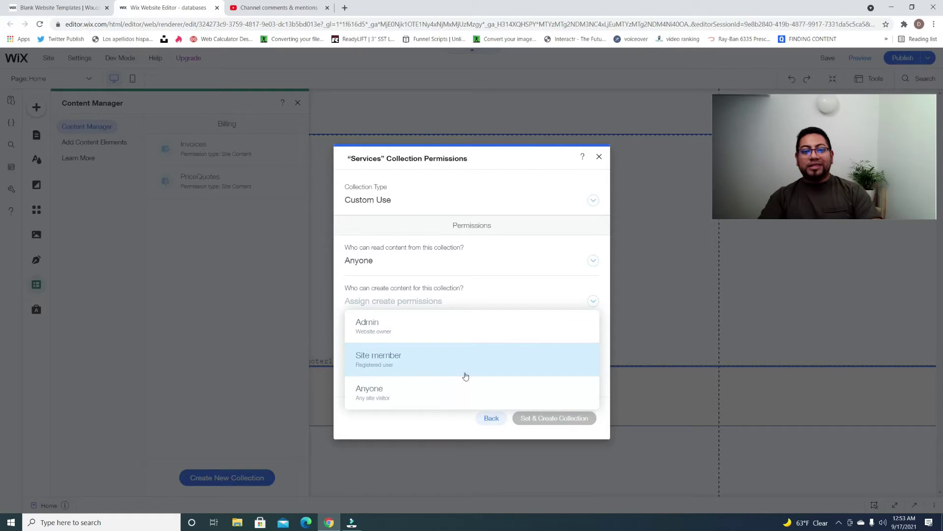
{"action": "left_click", "coordinate": [409, 360]}
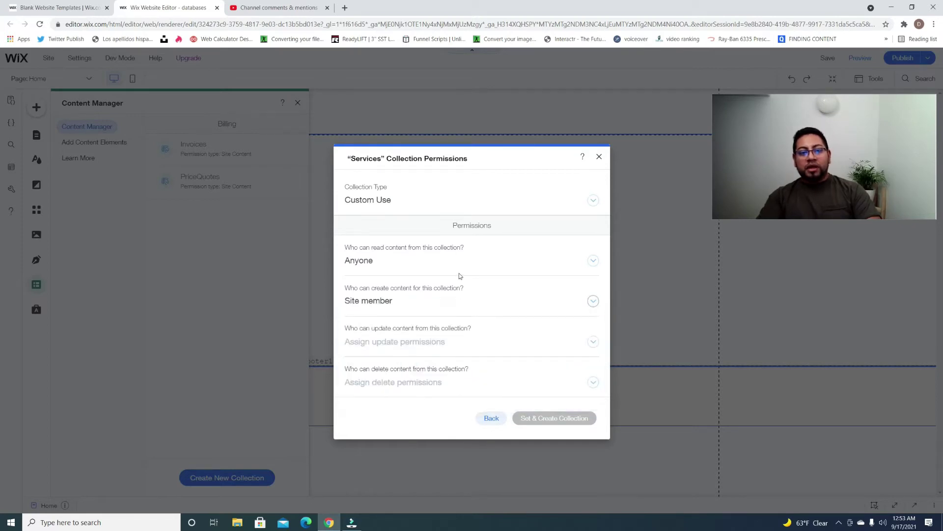
Step: Assign the collection's update permission to Site member and recheck the options for who can create content
{"action": "left_click", "coordinate": [415, 342]}
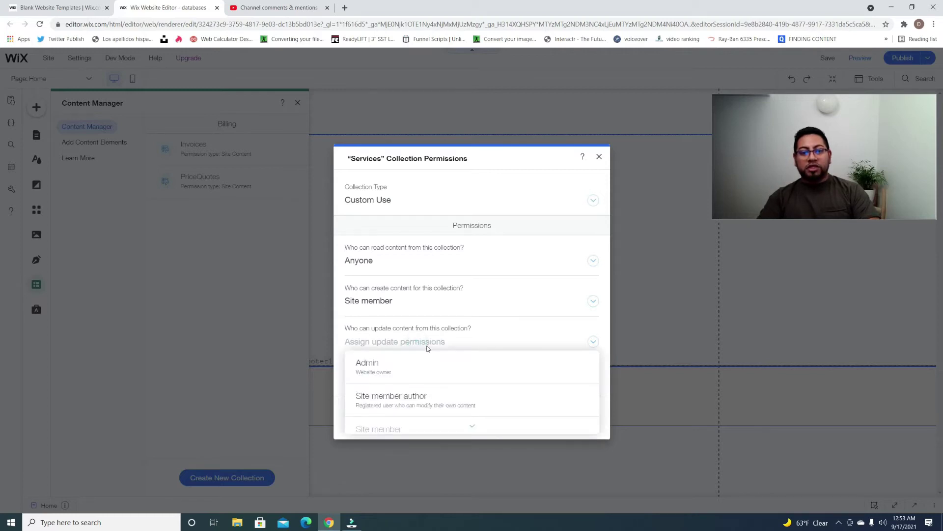
{"action": "scroll", "coordinate": [408, 397], "scroll_direction": "down", "scroll_amount": 2}
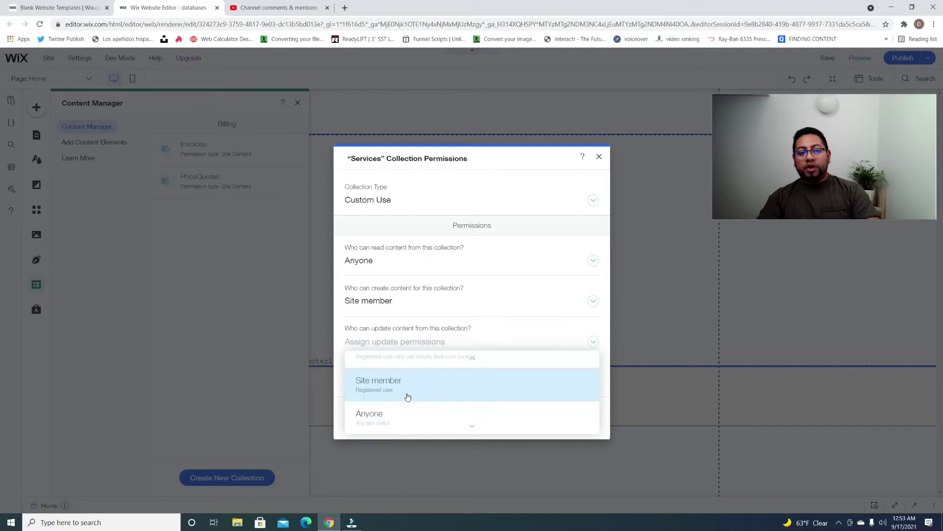
{"action": "left_click", "coordinate": [415, 392]}
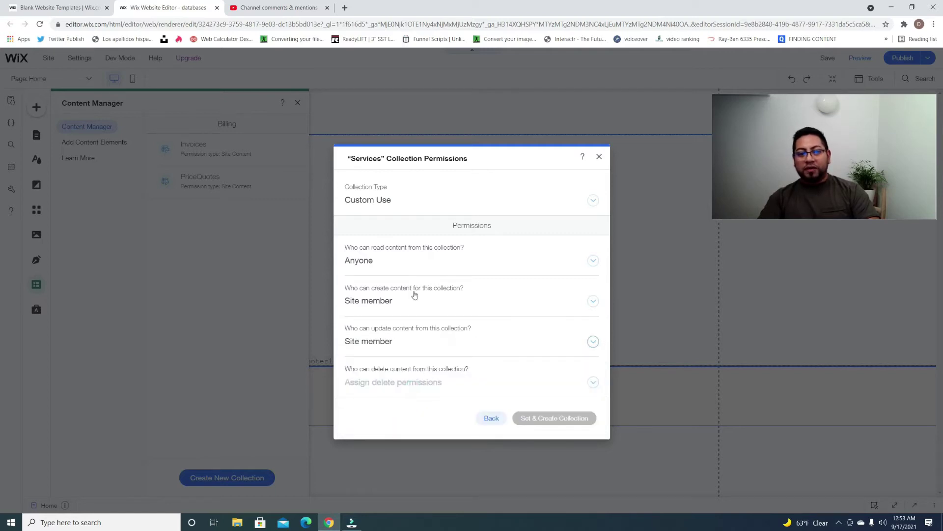
{"action": "left_click", "coordinate": [426, 301]}
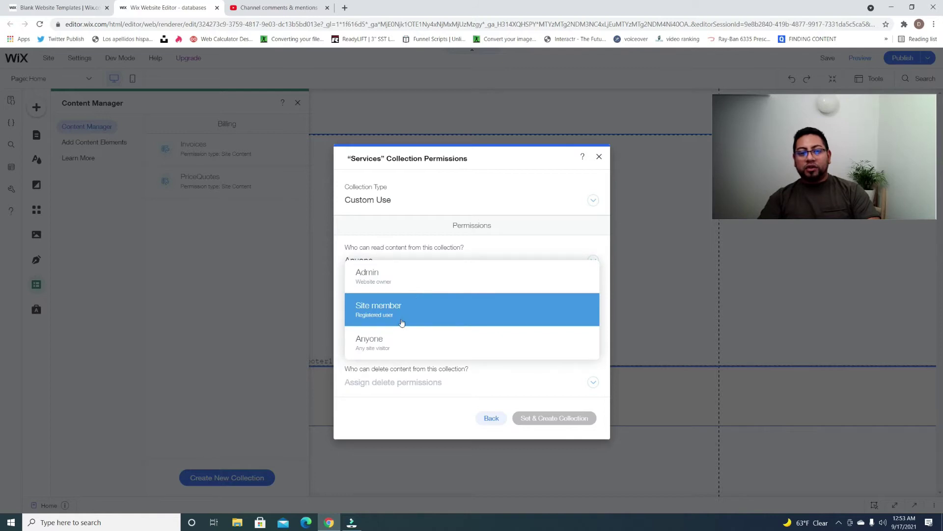
{"action": "left_click", "coordinate": [459, 320]}
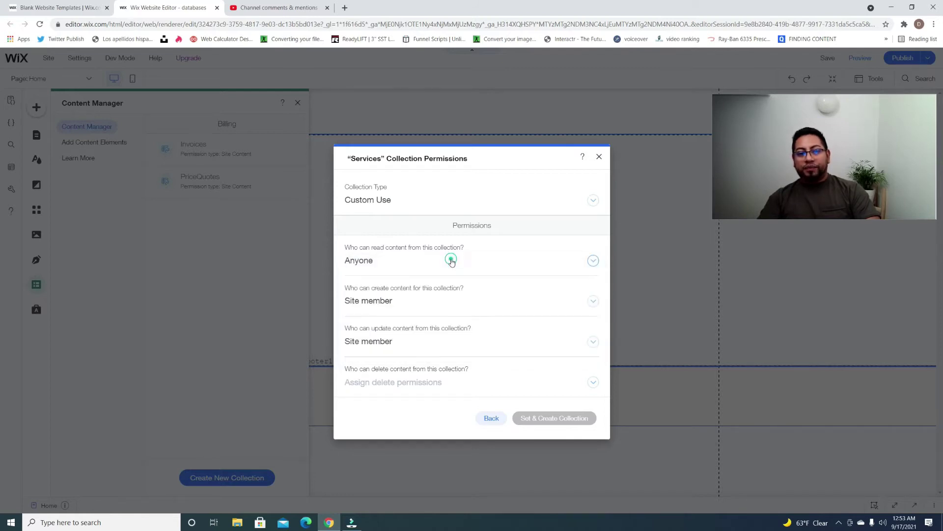
Step: Review who can read the Services collection, keeping Anyone, and set its create permission to Anyone
{"action": "left_click", "coordinate": [451, 266]}
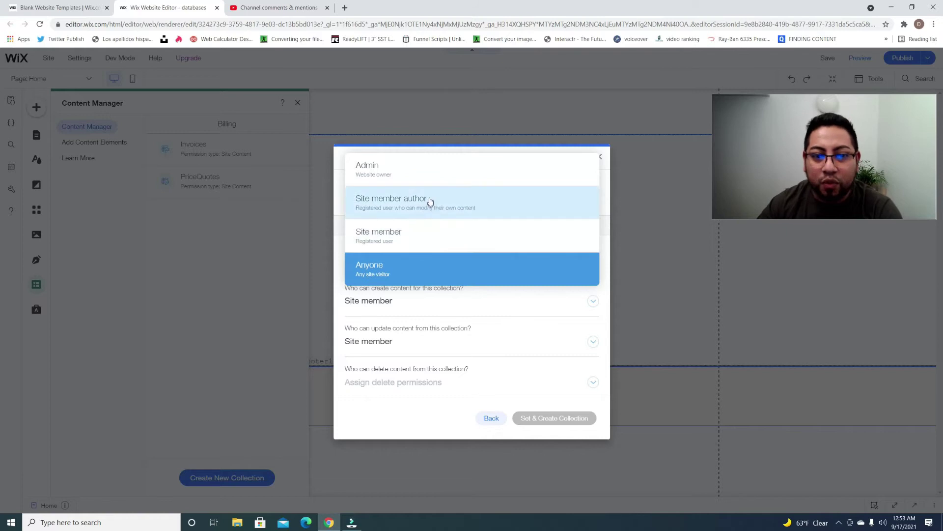
{"action": "left_click", "coordinate": [615, 255]}
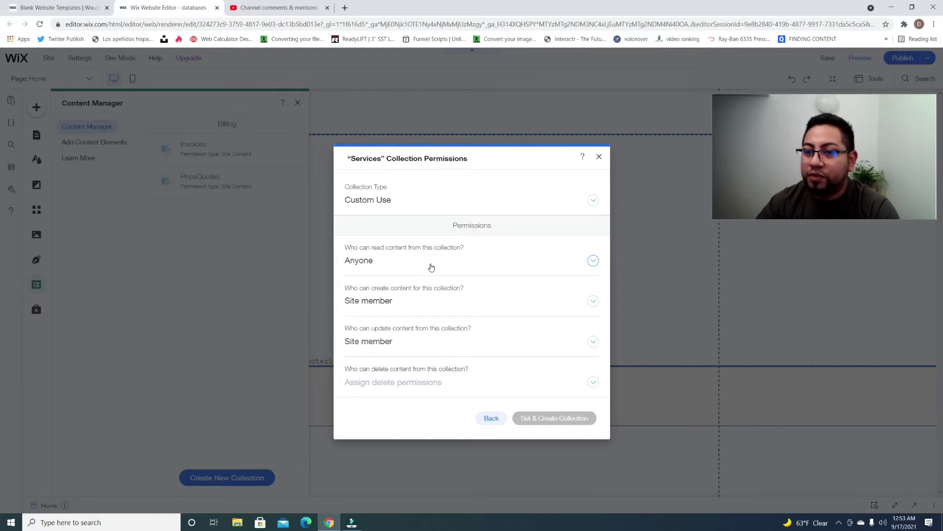
{"action": "left_click", "coordinate": [424, 267]}
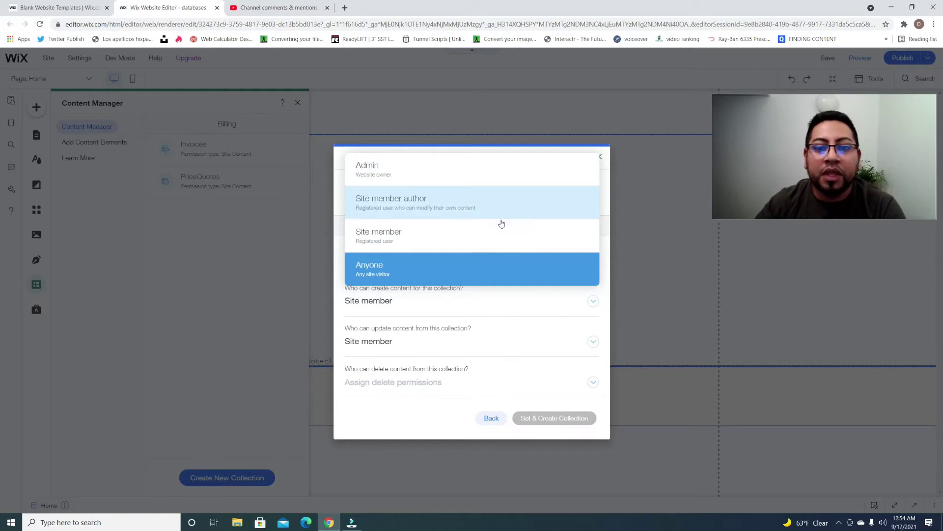
{"action": "left_click", "coordinate": [401, 270]}
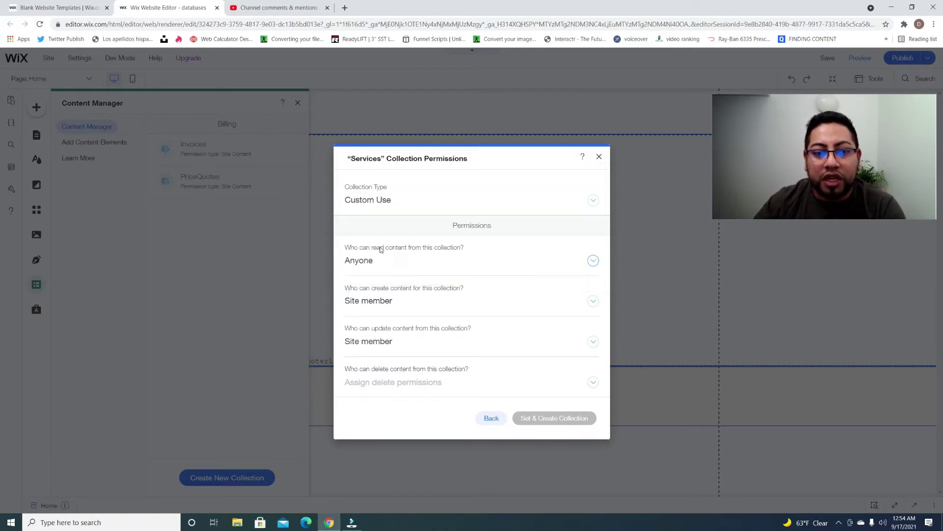
{"action": "left_click", "coordinate": [411, 302]}
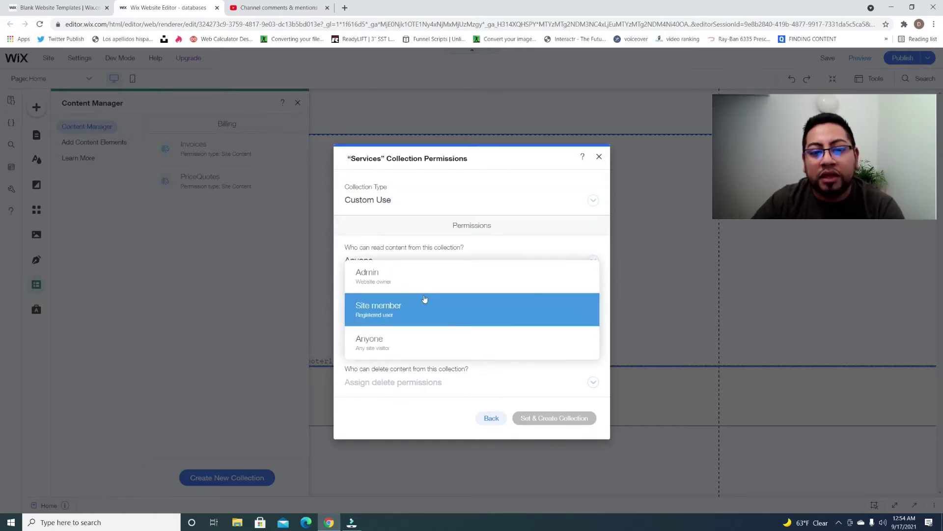
{"action": "left_click", "coordinate": [427, 350]}
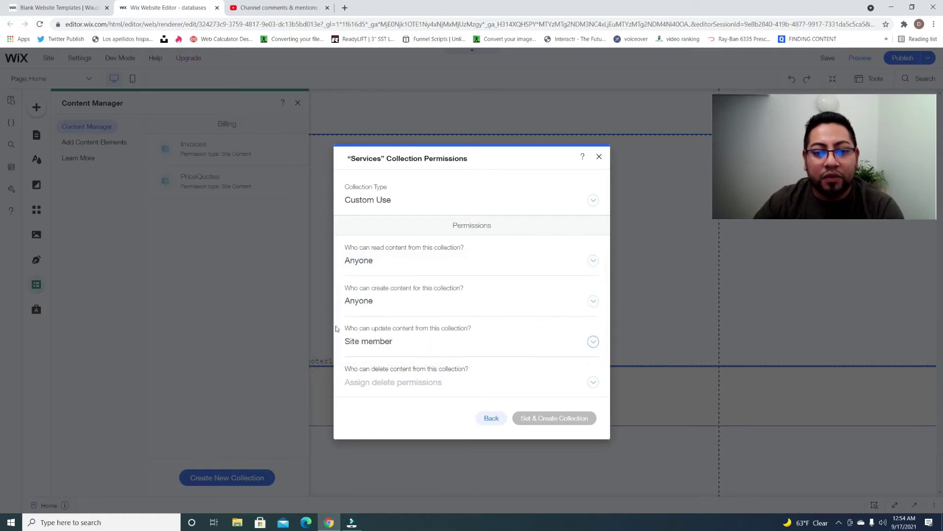
Step: Assign the update and delete permissions to Admin and create the Services collection
{"action": "left_click", "coordinate": [433, 346]}
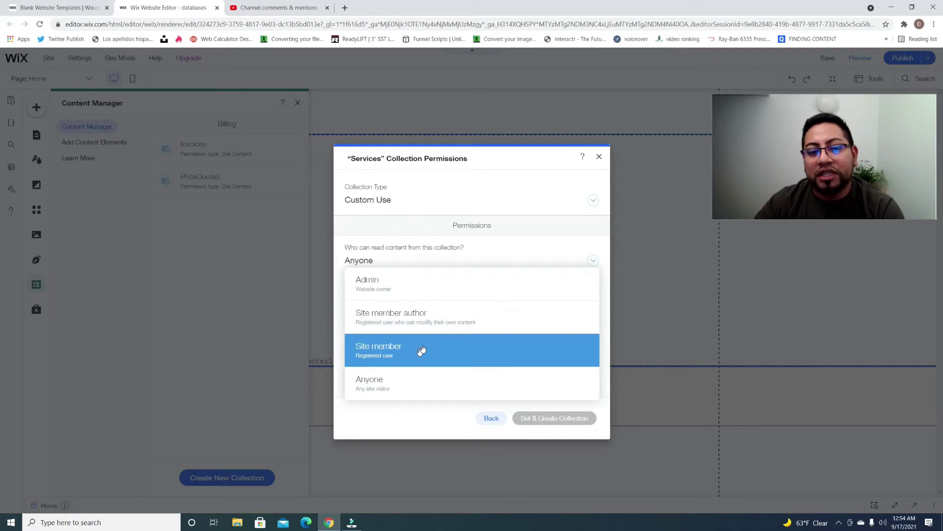
{"action": "left_click", "coordinate": [398, 290]}
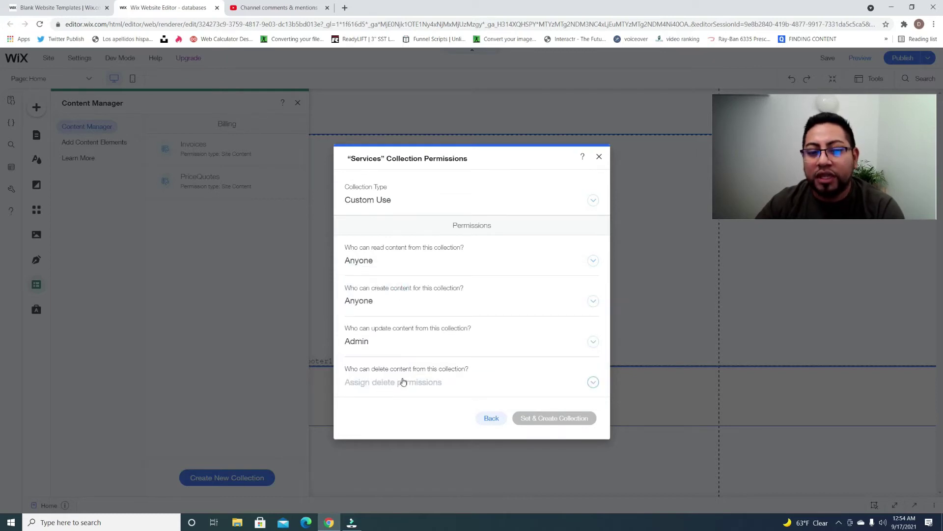
{"action": "left_click", "coordinate": [403, 382]}
{"action": "left_click", "coordinate": [408, 269]}
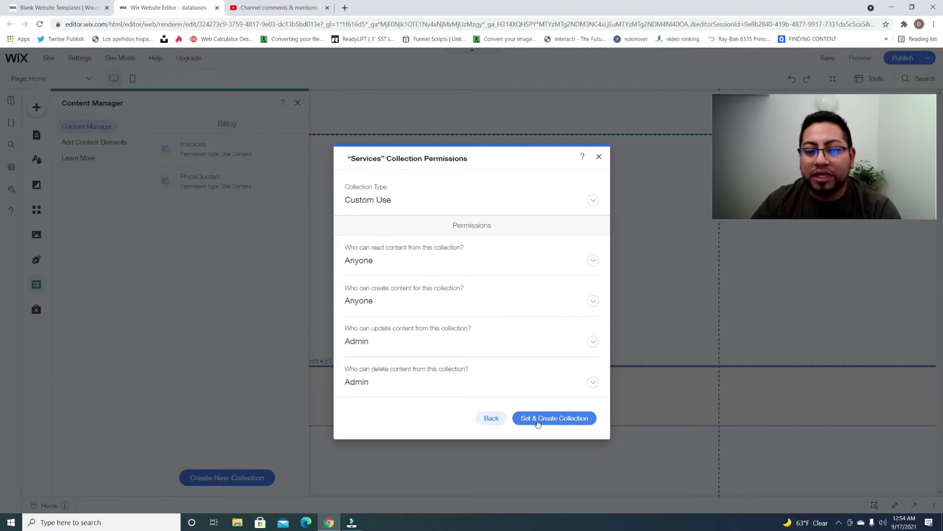
{"action": "left_click", "coordinate": [538, 422]}
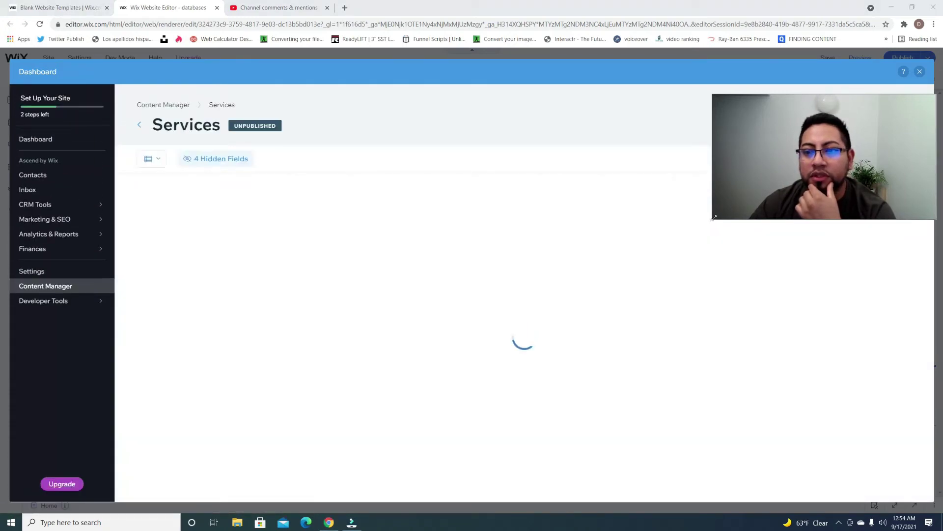
{"action": "left_click_drag", "start_coordinate": [714, 218], "coordinate": [750, 192]}
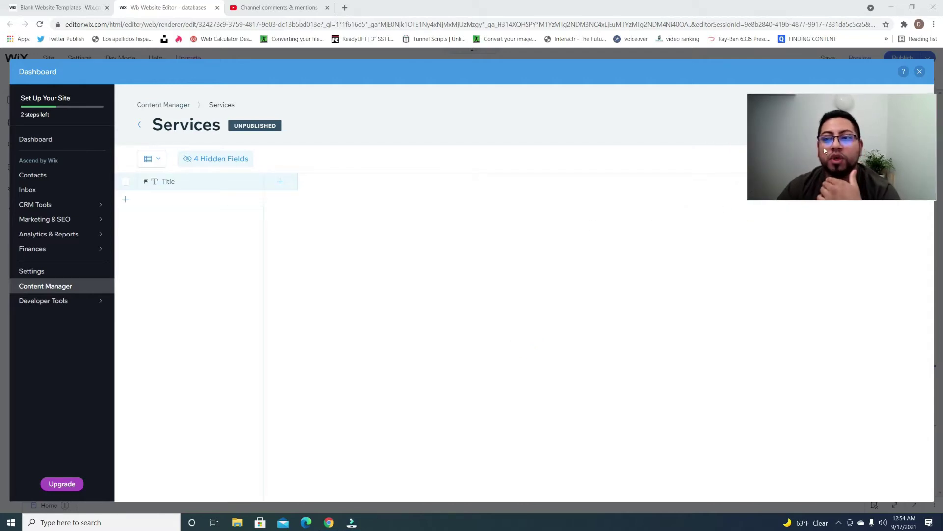
{"action": "left_click_drag", "start_coordinate": [826, 148], "coordinate": [797, 384]}
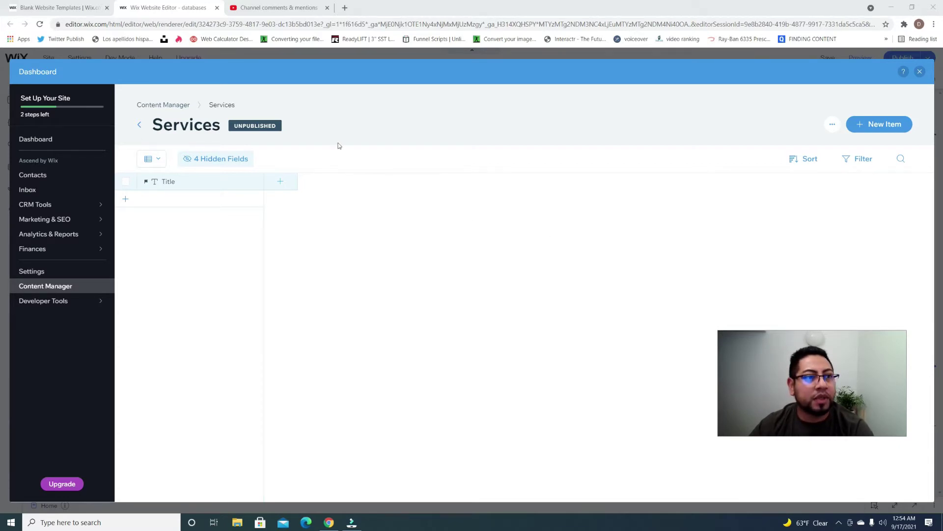
Step: Switch to the Wix template gallery, show all templates, and open the full demo of the Product Landing Page template
{"action": "left_click", "coordinate": [77, 6]}
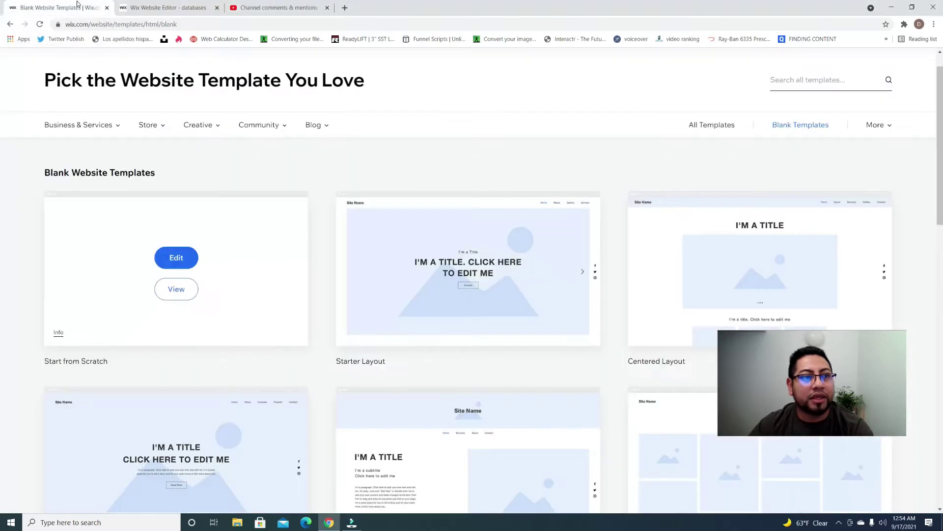
{"action": "left_click", "coordinate": [719, 131]}
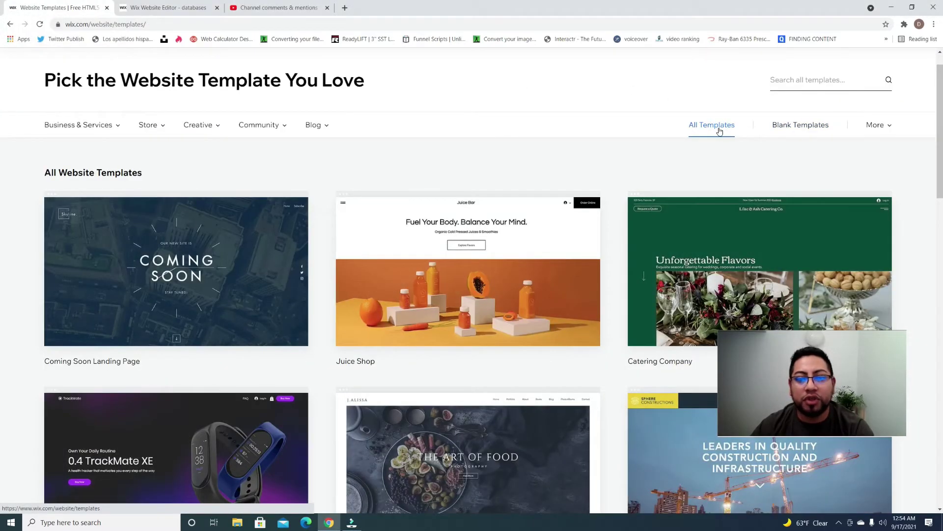
{"action": "scroll", "coordinate": [721, 149], "scroll_direction": "down", "scroll_amount": 5}
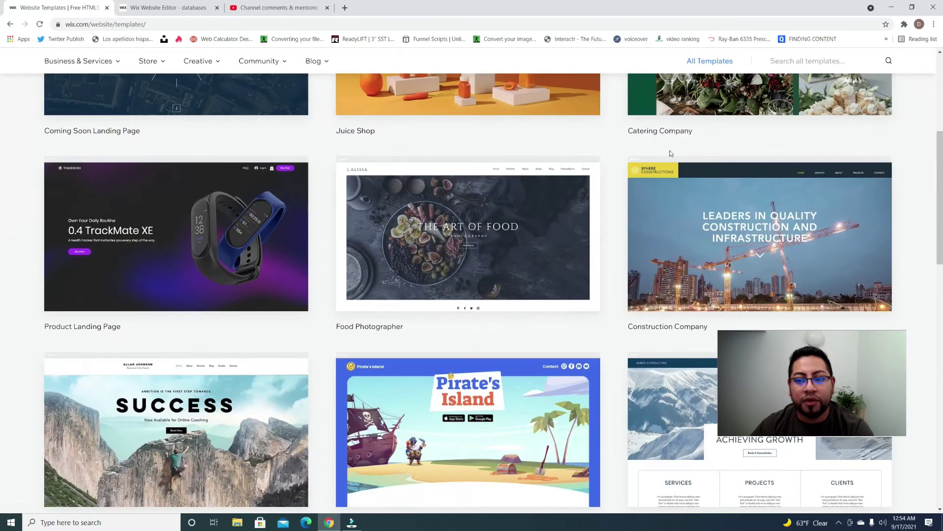
{"action": "mouse_move", "coordinate": [163, 255]}
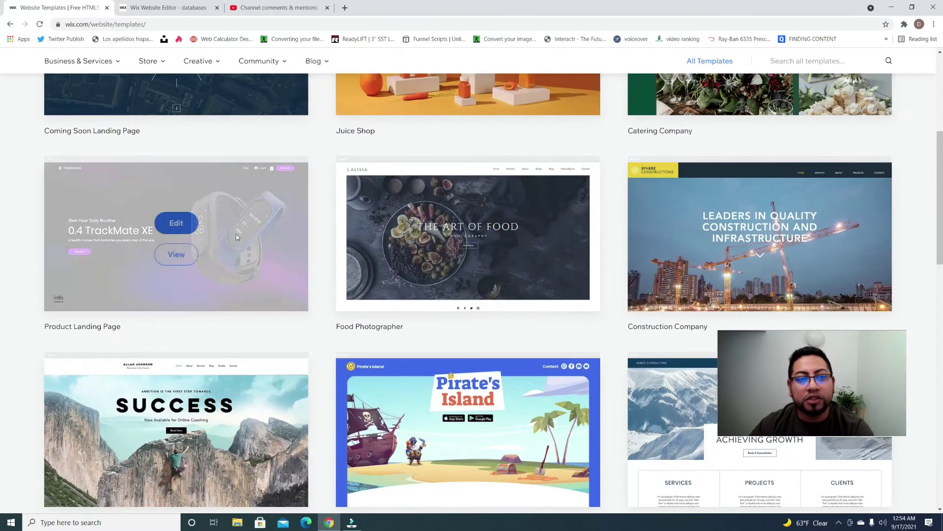
{"action": "left_click", "coordinate": [163, 255]}
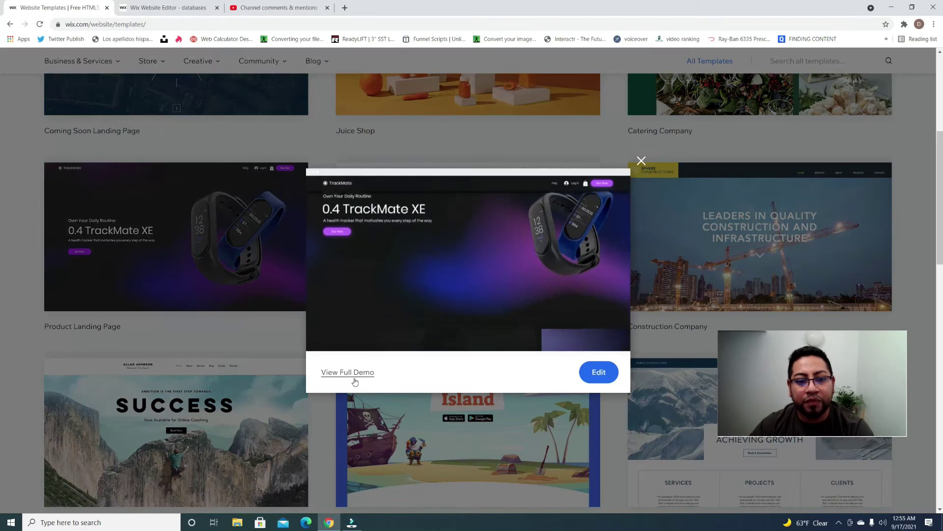
{"action": "left_click", "coordinate": [356, 373]}
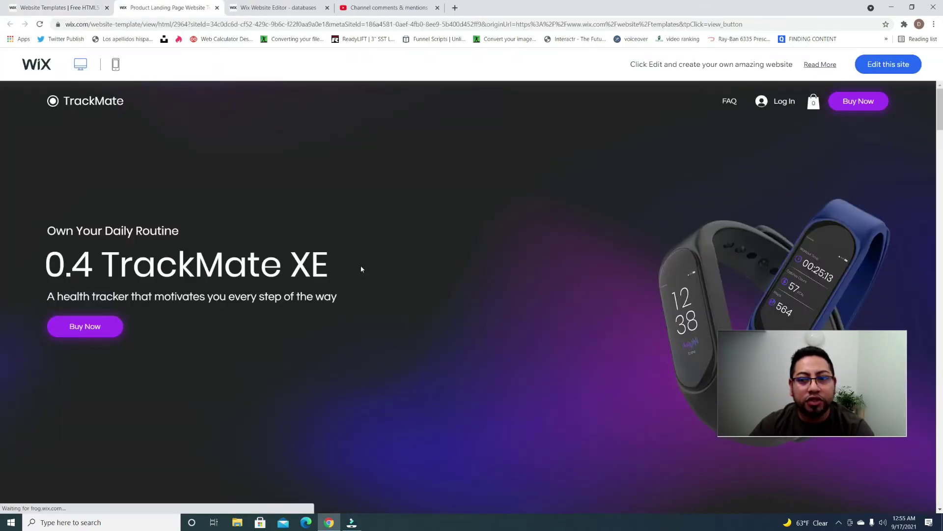
{"action": "left_click_drag", "start_coordinate": [804, 366], "coordinate": [811, 453]}
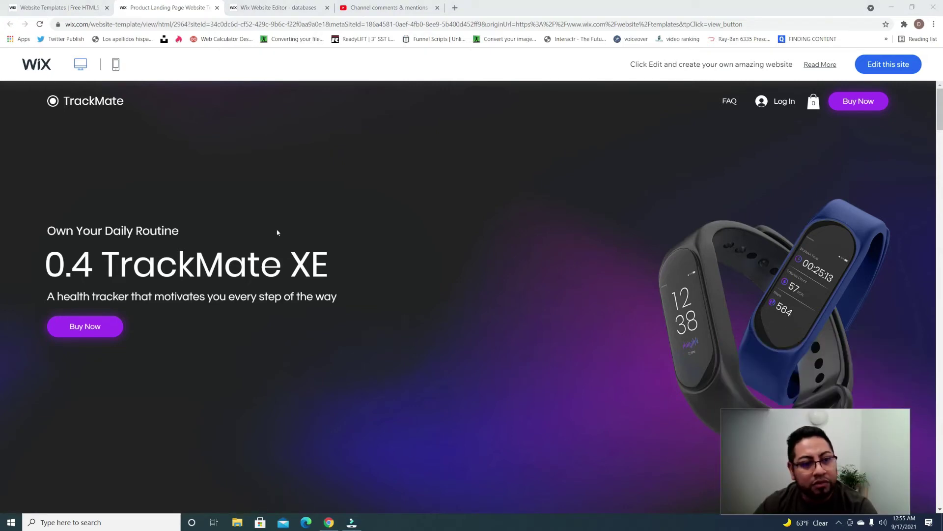
Step: Examine the "Own Your Daily Routine" heading and the health tracker description on the TrackMate demo page
{"action": "left_click_drag", "start_coordinate": [47, 231], "coordinate": [178, 231]}
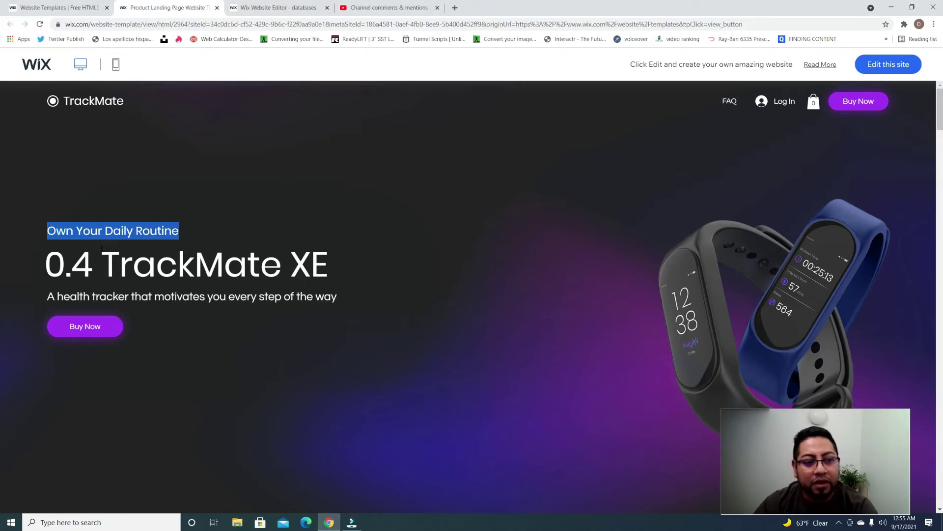
{"action": "left_click", "coordinate": [48, 231]}
{"action": "left_click_drag", "start_coordinate": [48, 231], "coordinate": [204, 232]}
{"action": "left_click", "coordinate": [205, 232]}
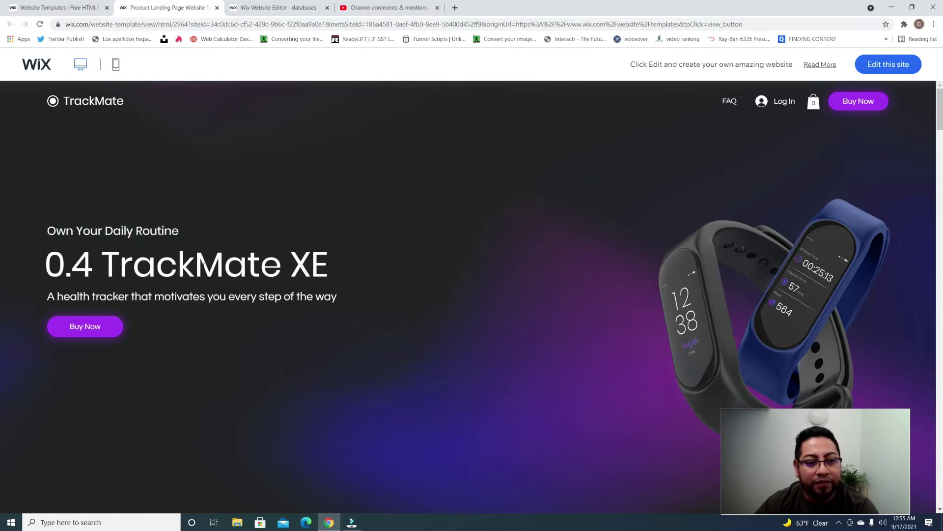
{"action": "left_click_drag", "start_coordinate": [55, 297], "coordinate": [344, 304]}
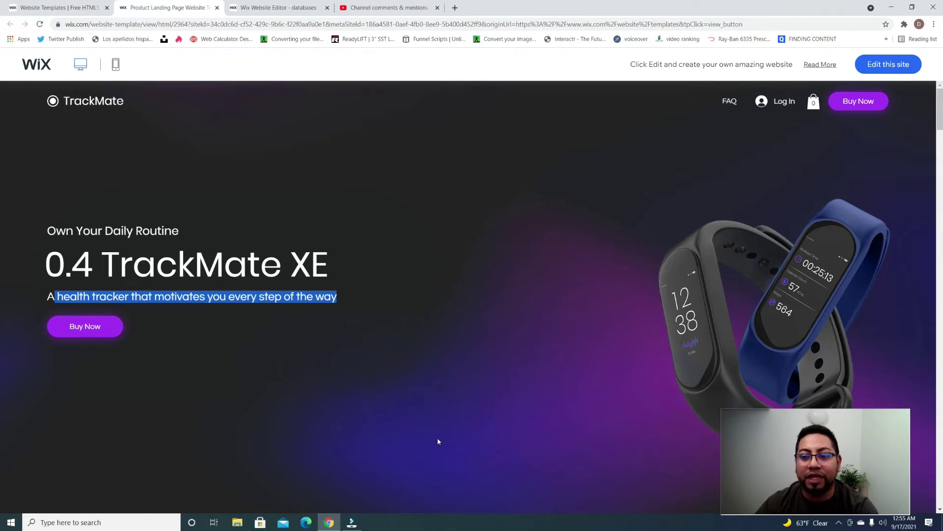
{"action": "left_click", "coordinate": [471, 347]}
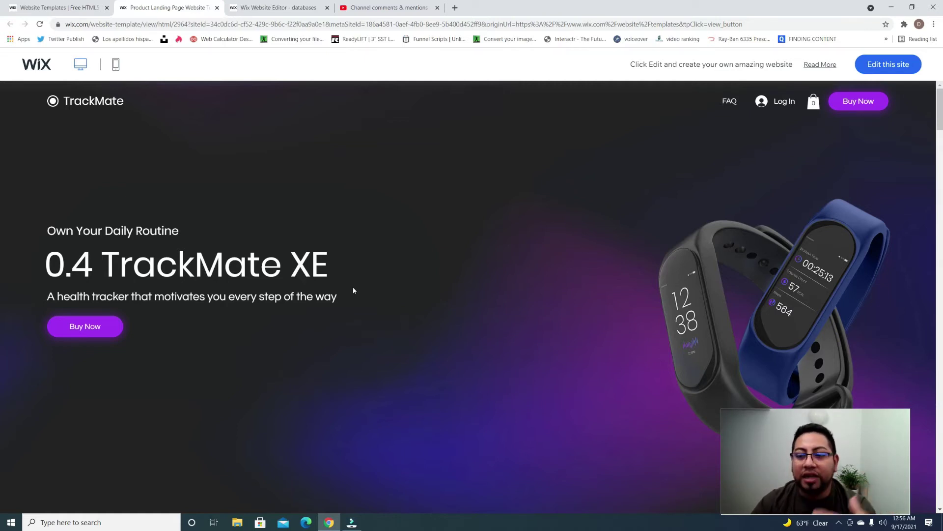
Step: Return to the Services collection and review the Title field's name and field type settings
{"action": "left_click", "coordinate": [294, 9]}
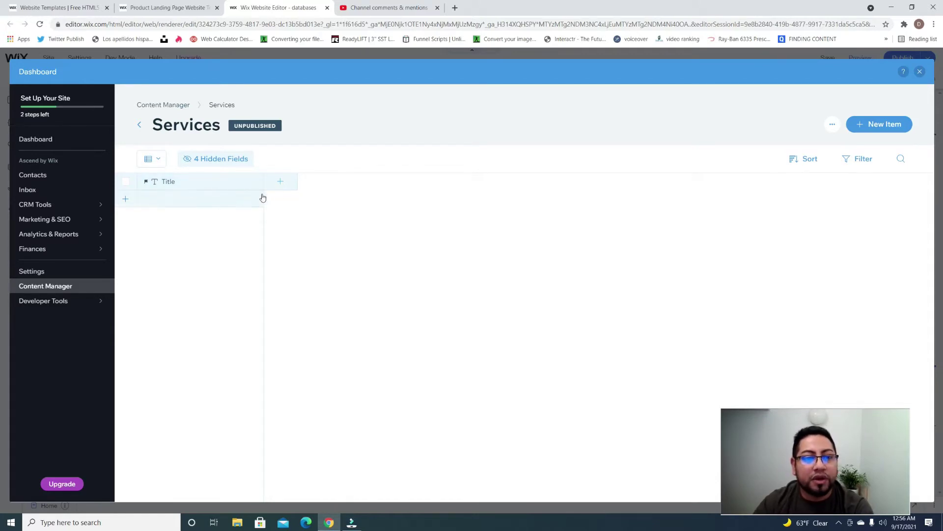
{"action": "left_click", "coordinate": [188, 186]}
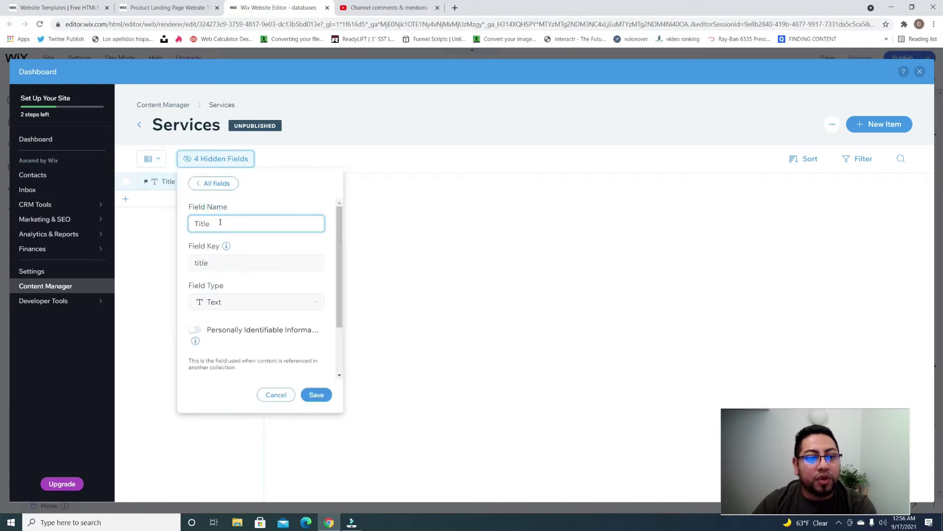
{"action": "left_click_drag", "start_coordinate": [190, 287], "coordinate": [238, 294]}
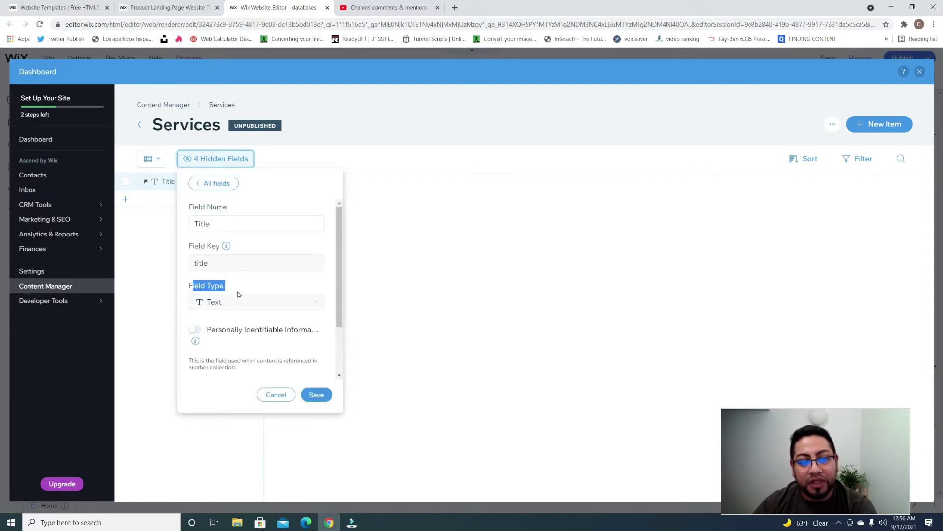
{"action": "left_click", "coordinate": [347, 217]}
Step: Start a new field in the Services collection, check the demo page's product picture, and name the field "product image"
{"action": "left_click", "coordinate": [290, 181]}
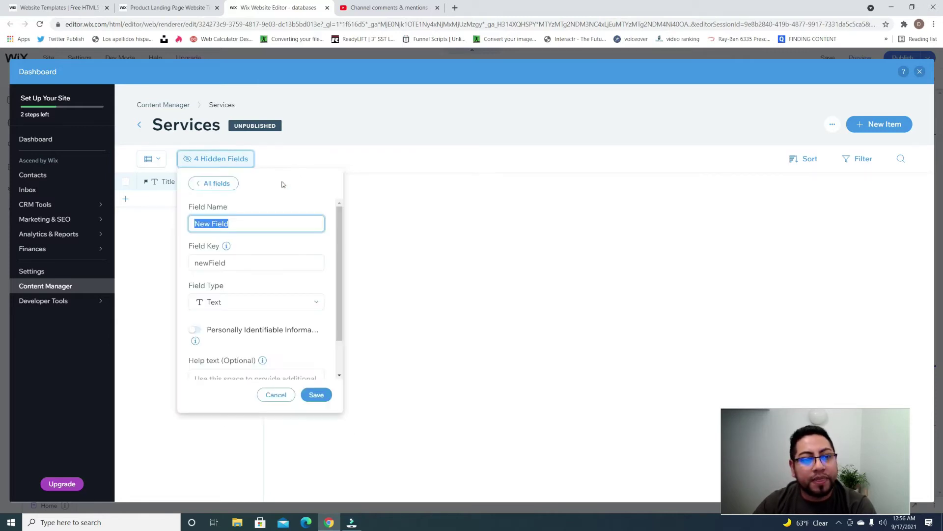
{"action": "left_click", "coordinate": [156, 7]}
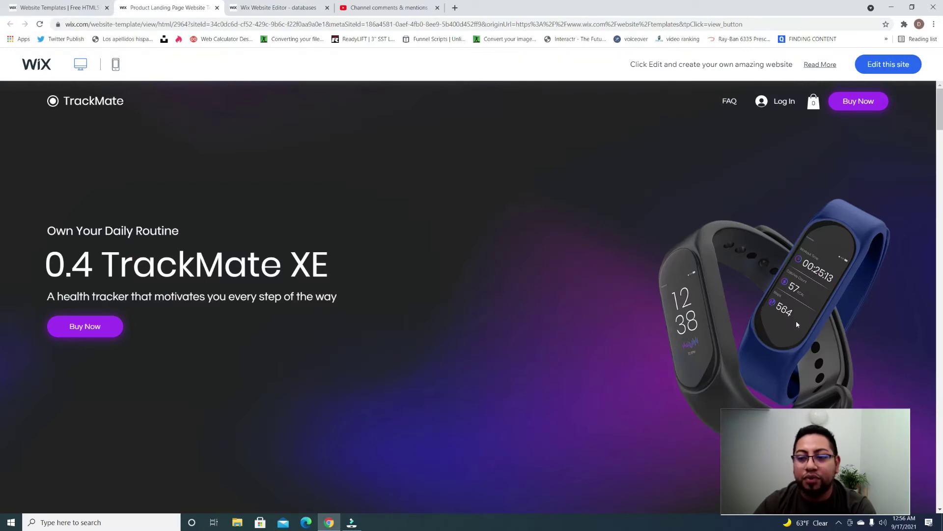
{"action": "left_click", "coordinate": [240, 5]}
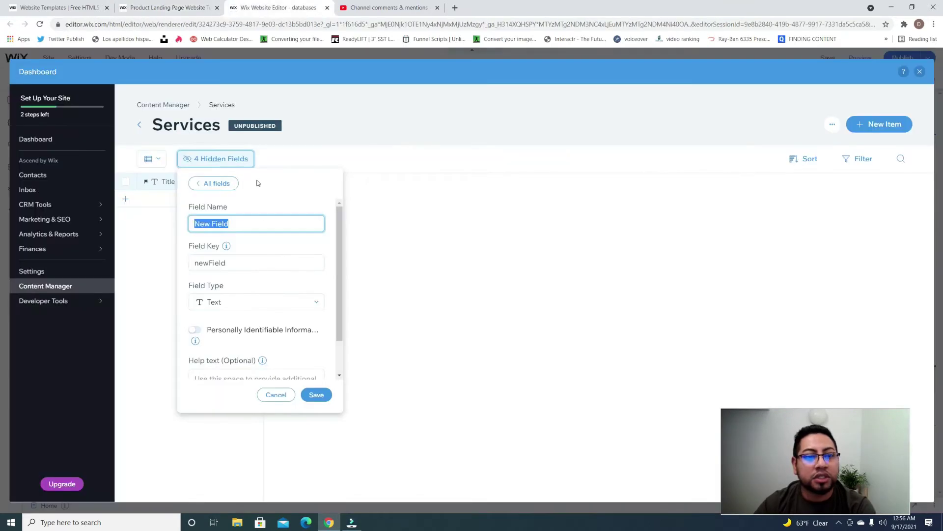
{"action": "type", "text": "prod"}
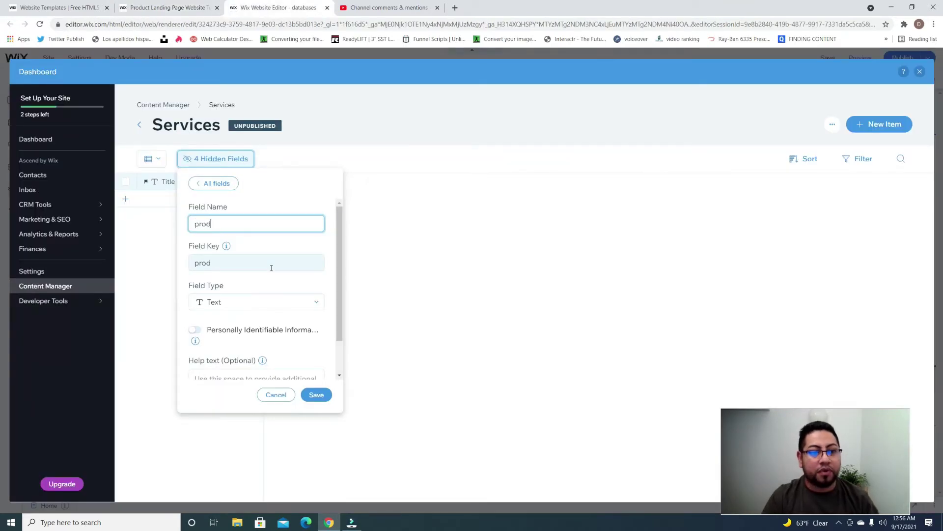
{"action": "type", "text": "uct image"}
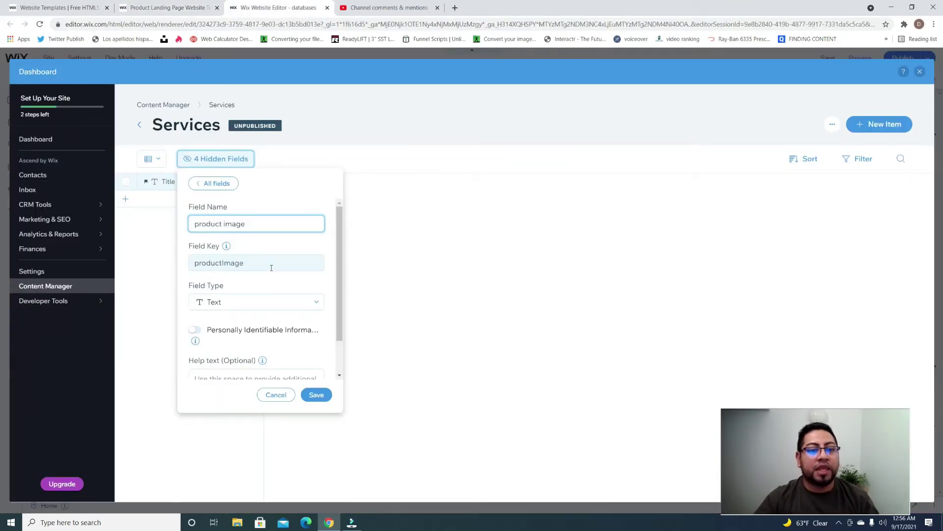
Step: Examine the field types available for the new product image field, with a brief check of the TrackMate demo page
{"action": "left_click_drag", "start_coordinate": [228, 285], "coordinate": [176, 286]}
{"action": "left_click", "coordinate": [229, 285]}
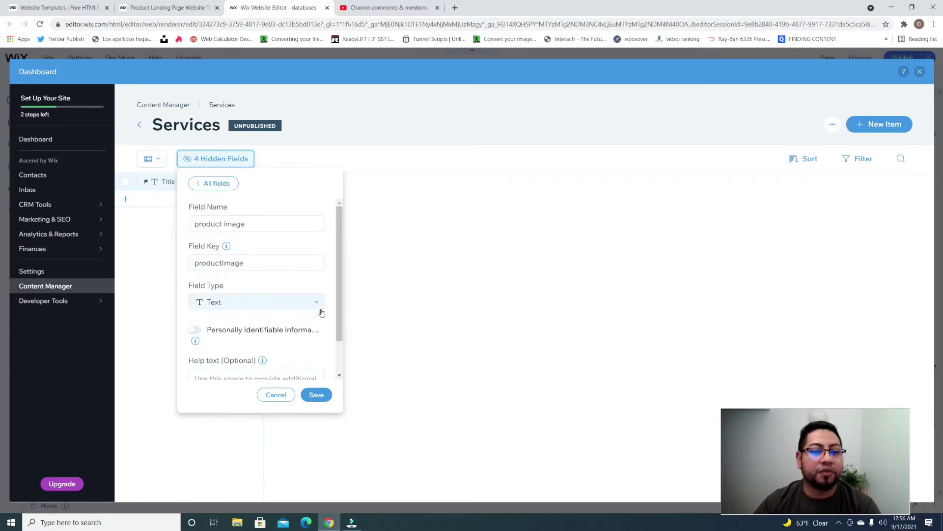
{"action": "left_click", "coordinate": [313, 307]}
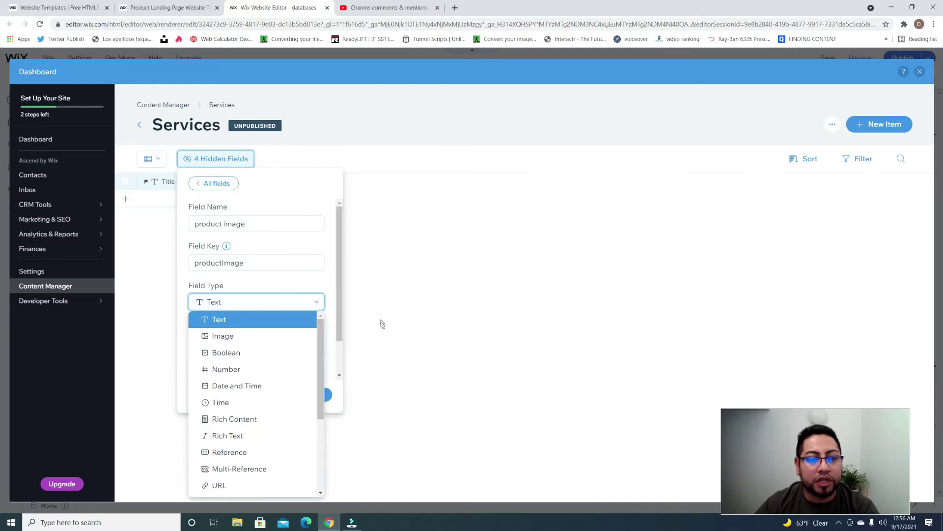
{"action": "scroll", "coordinate": [332, 341], "scroll_direction": "down", "scroll_amount": 1}
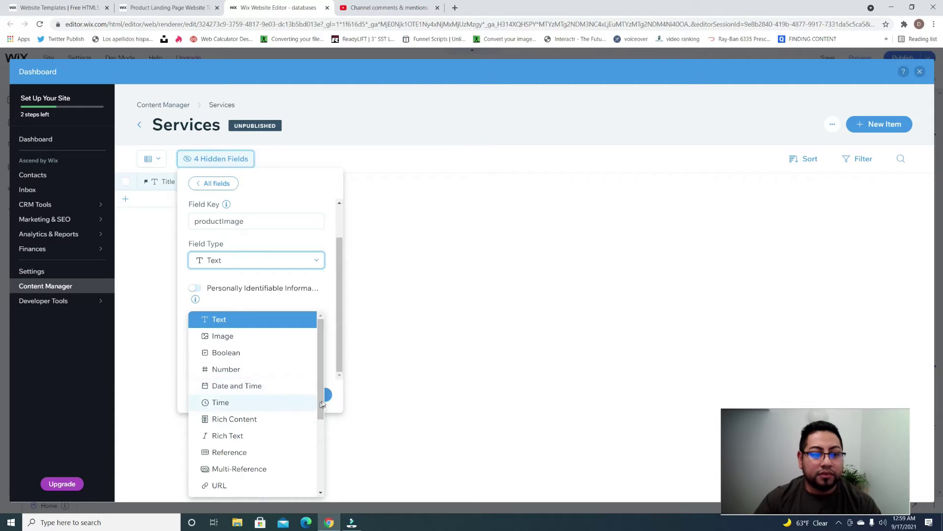
{"action": "left_click_drag", "start_coordinate": [321, 358], "coordinate": [323, 394]}
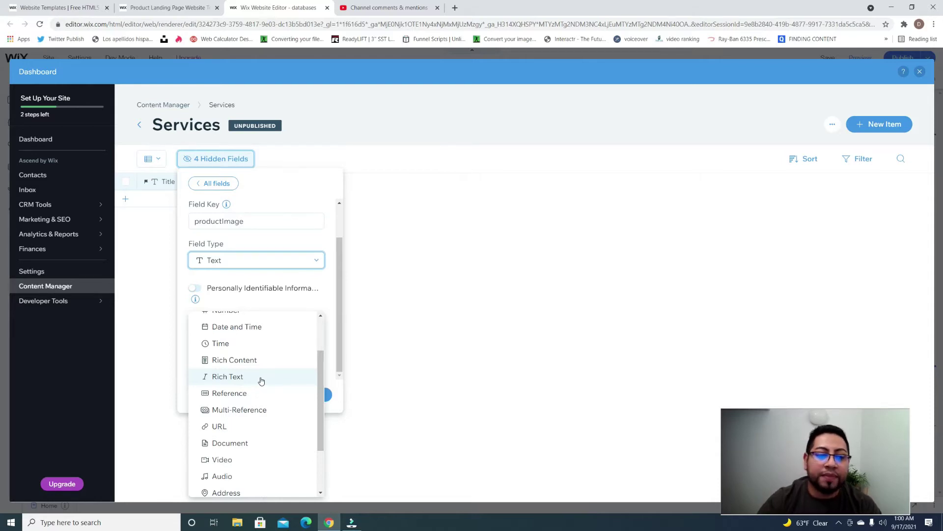
{"action": "left_click_drag", "start_coordinate": [322, 374], "coordinate": [327, 404]}
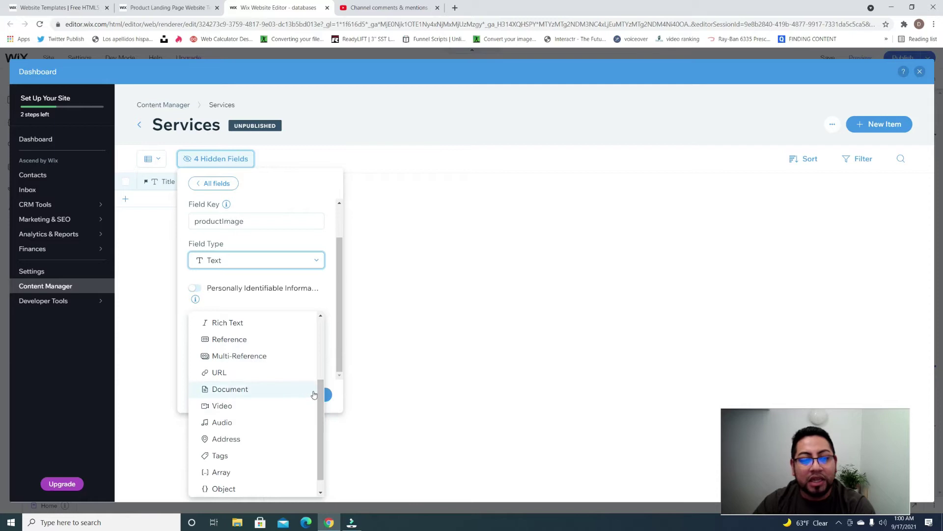
{"action": "left_click_drag", "start_coordinate": [320, 394], "coordinate": [321, 406]}
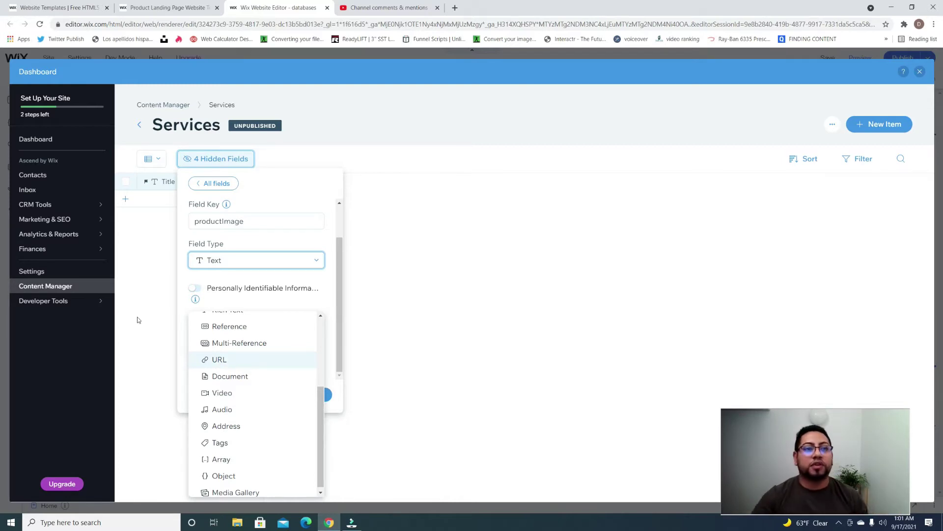
{"action": "left_click", "coordinate": [167, 7]}
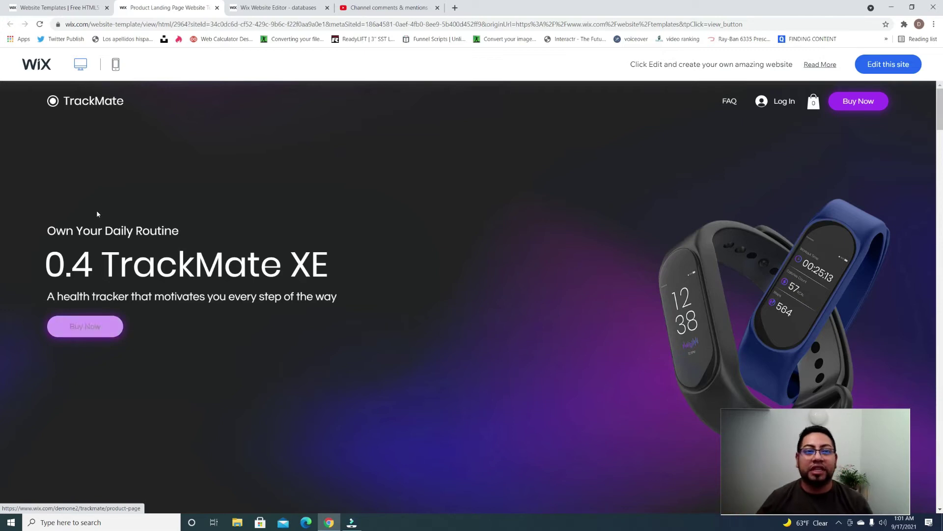
{"action": "left_click", "coordinate": [256, 7]}
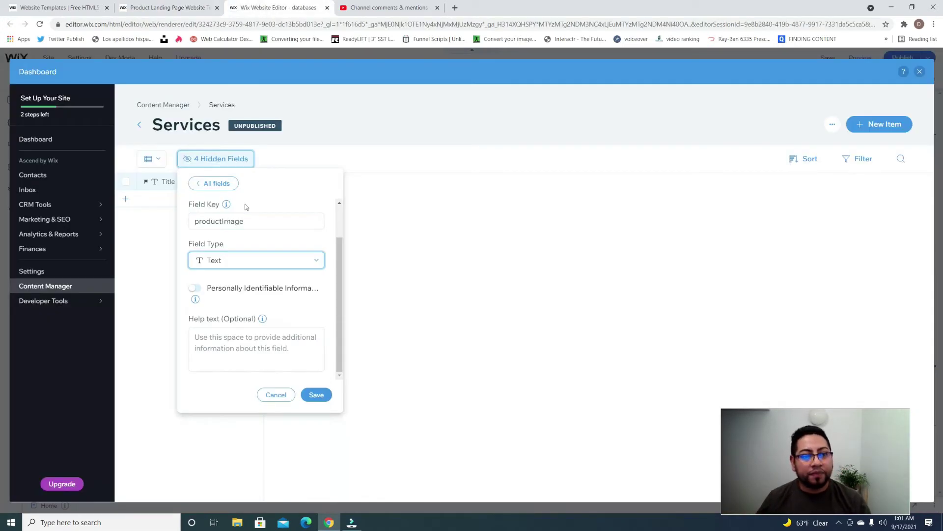
{"action": "left_click", "coordinate": [270, 263]}
{"action": "scroll", "coordinate": [275, 355], "scroll_direction": "down", "scroll_amount": 3}
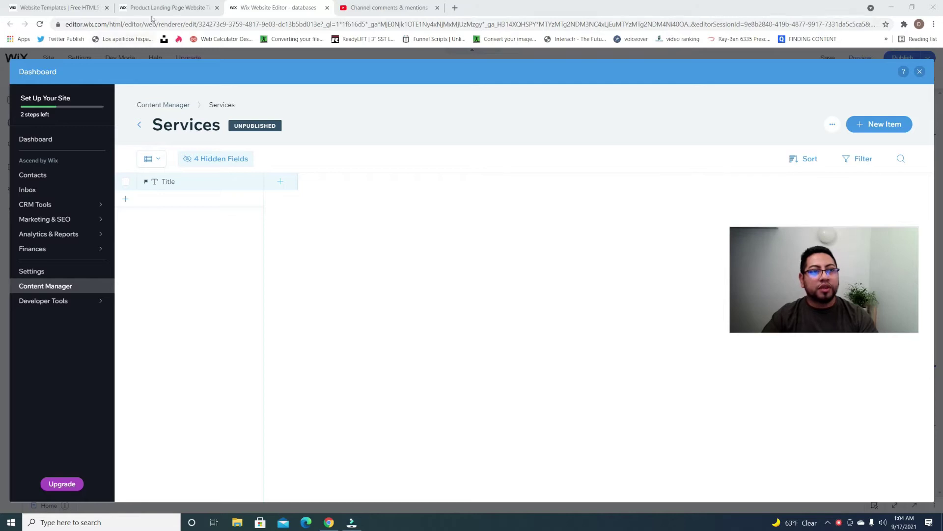
Step: Revisit the TrackMate demo page, then add and save an Image field named "product image" in the Services collection
{"action": "left_click", "coordinate": [173, 8]}
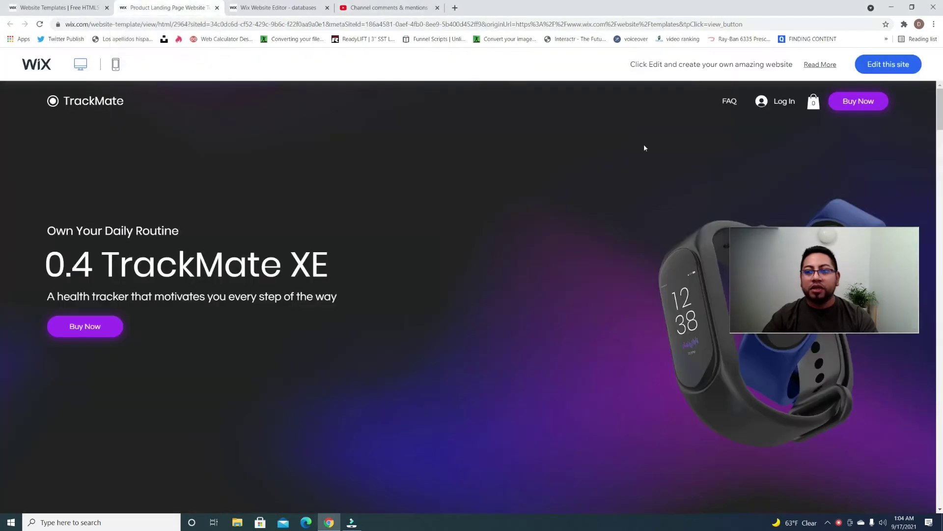
{"action": "left_click_drag", "start_coordinate": [726, 330], "coordinate": [540, 416]}
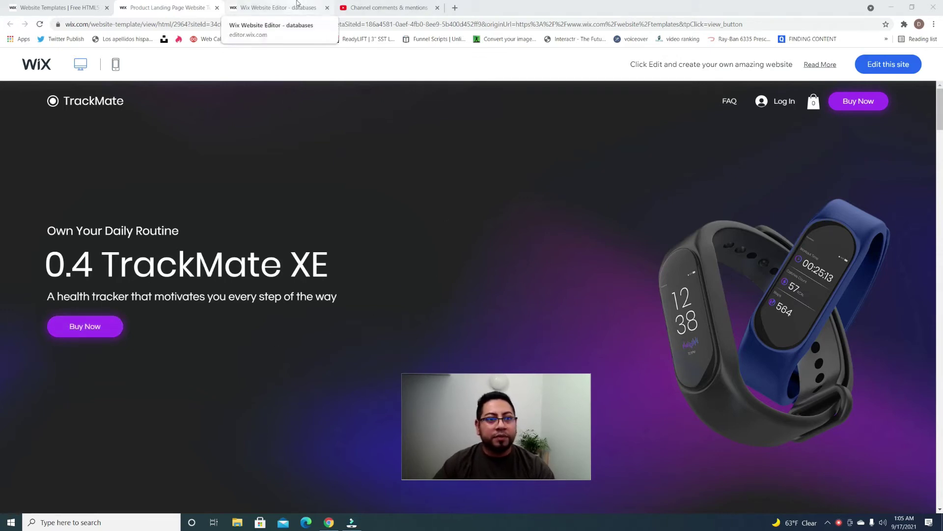
{"action": "left_click", "coordinate": [281, 8]}
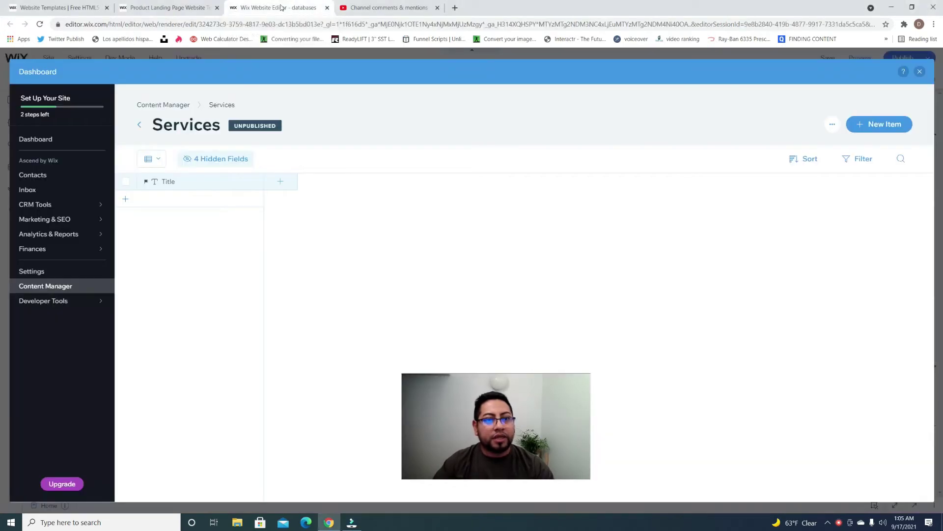
{"action": "left_click", "coordinate": [278, 183]}
{"action": "type", "text": "product image"}
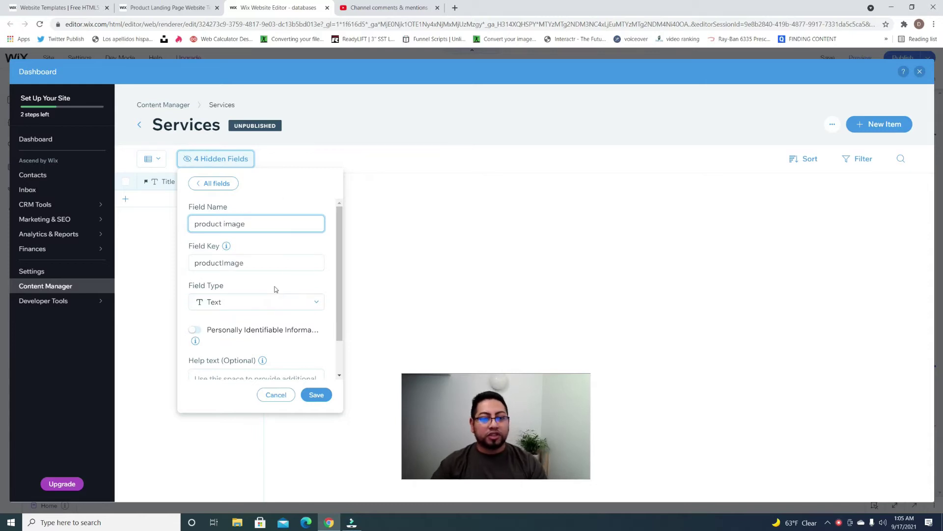
{"action": "left_click", "coordinate": [282, 304]}
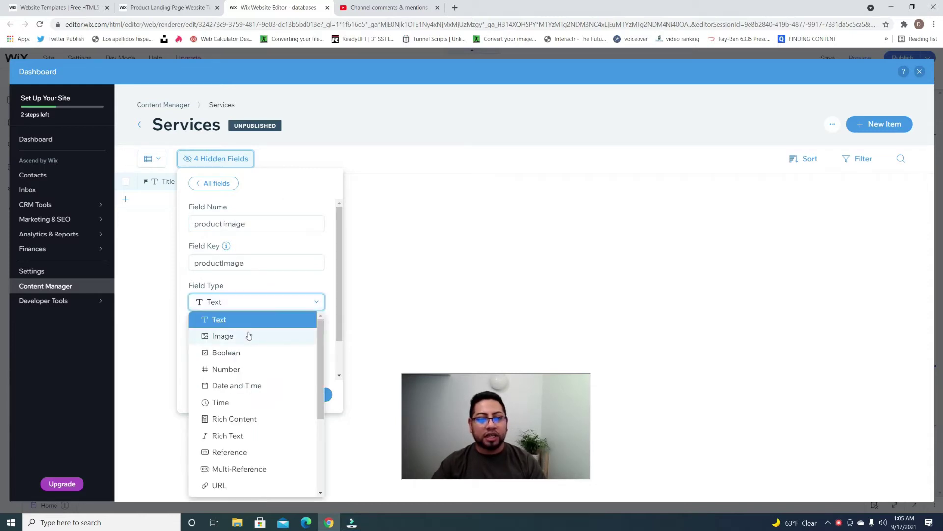
{"action": "left_click", "coordinate": [239, 339]}
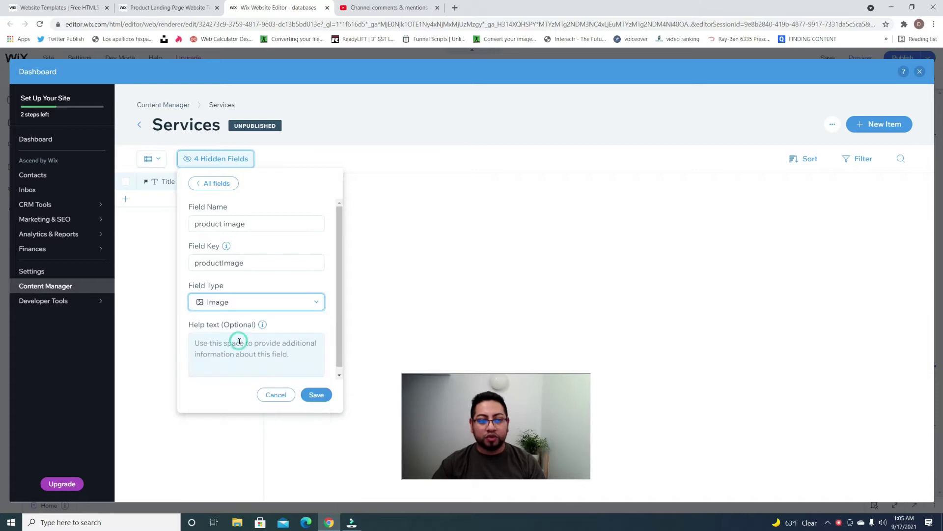
{"action": "left_click", "coordinate": [322, 396]}
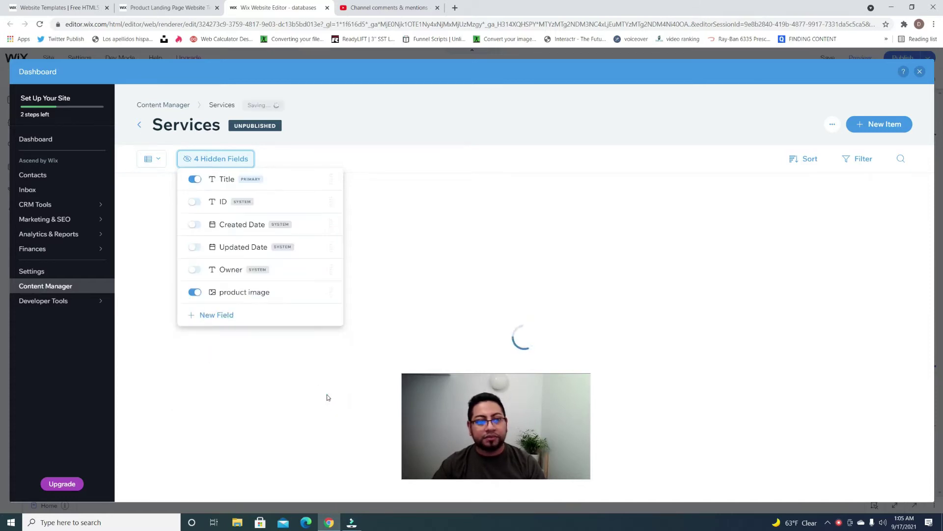
{"action": "left_click", "coordinate": [391, 274]}
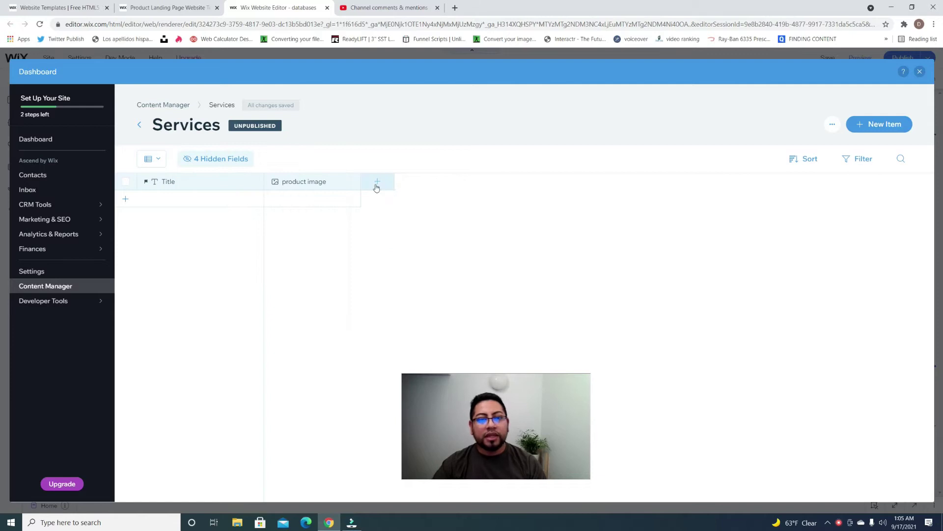
Step: Add and save another Services collection field named "background image" with the Image field type
{"action": "left_click", "coordinate": [376, 184]}
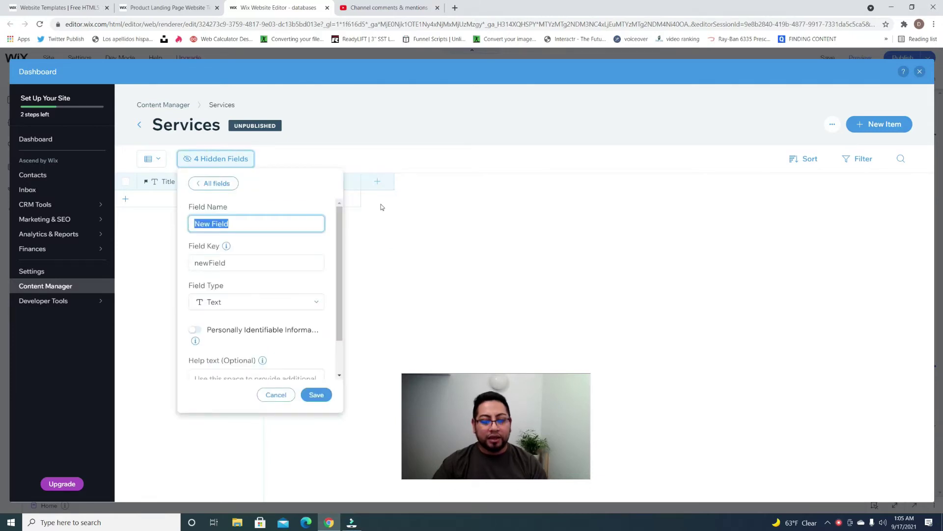
{"action": "type", "text": "backgrou"}
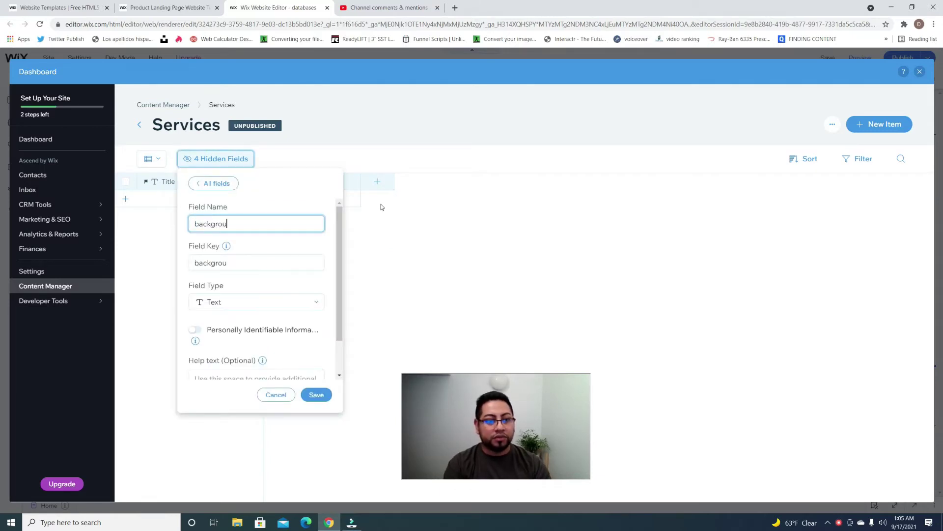
{"action": "type", "text": "nd Image"}
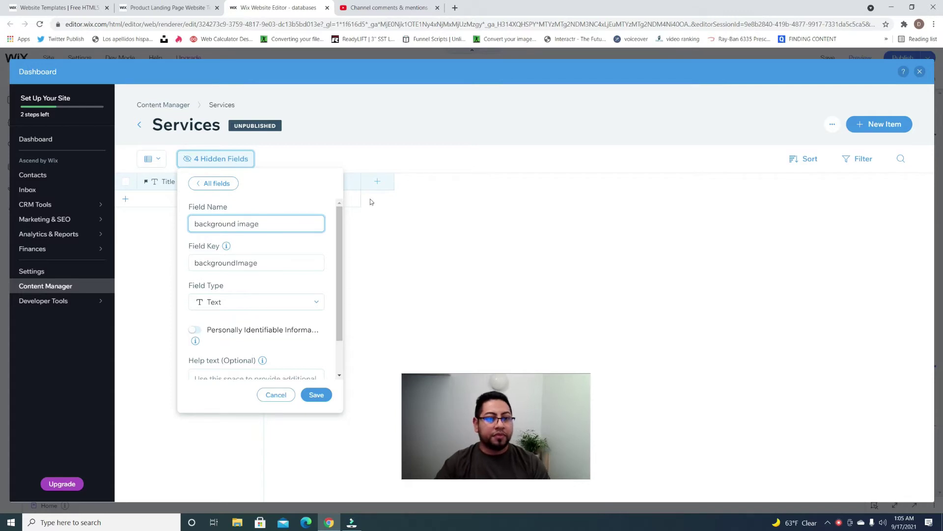
{"action": "scroll", "coordinate": [295, 311], "scroll_direction": "down", "scroll_amount": 1}
{"action": "left_click", "coordinate": [265, 260]}
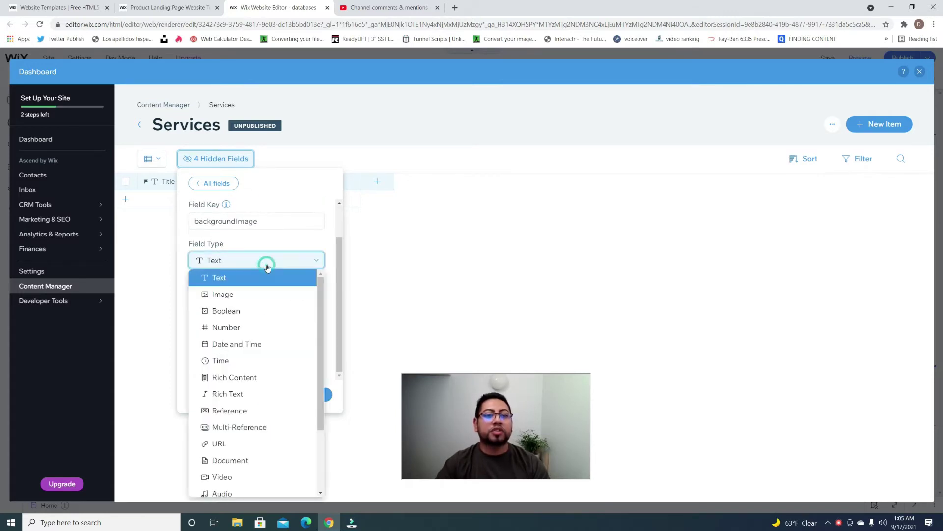
{"action": "left_click", "coordinate": [264, 297]}
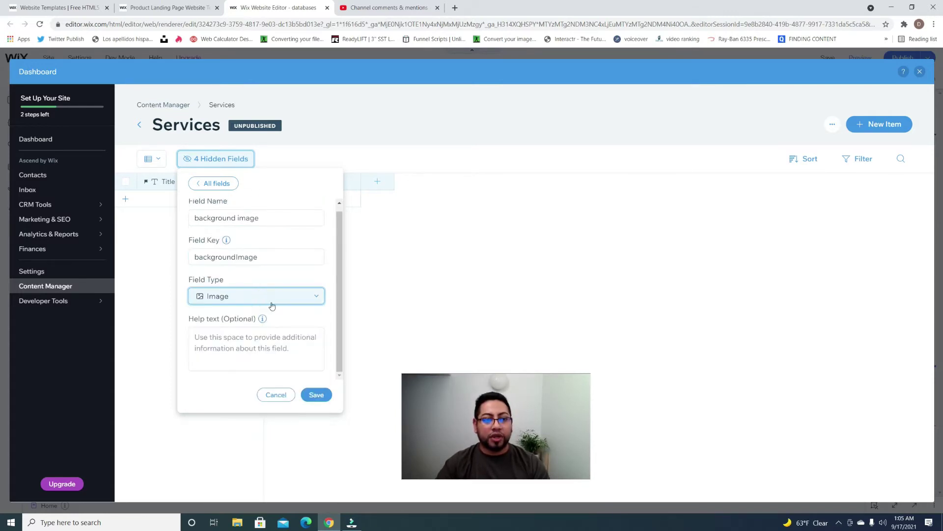
{"action": "left_click", "coordinate": [316, 395]}
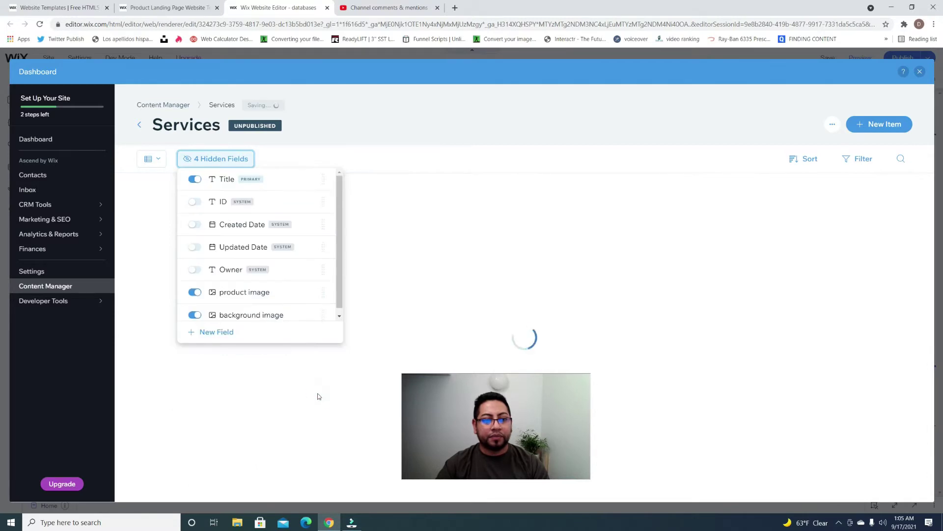
{"action": "left_click", "coordinate": [432, 278]}
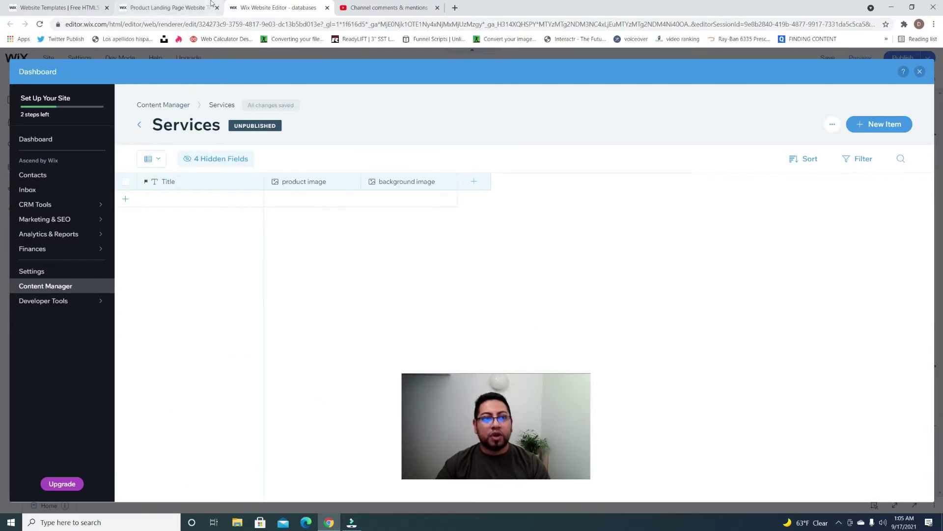
Step: Add and save a Text field named "subtitle 1" in the Services collection
{"action": "left_click", "coordinate": [477, 184]}
{"action": "type", "text": "subm"}
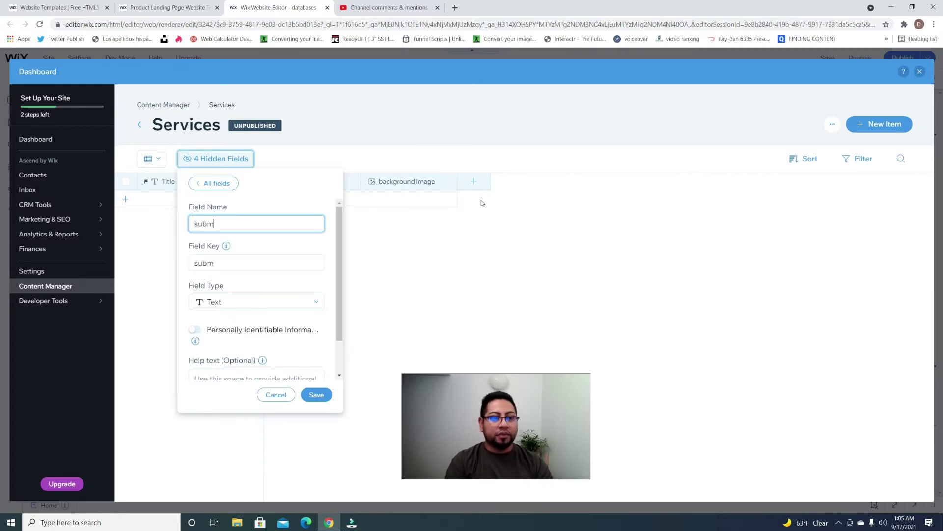
{"action": "key", "text": "BackSpace"}
{"action": "type", "text": "title 1"}
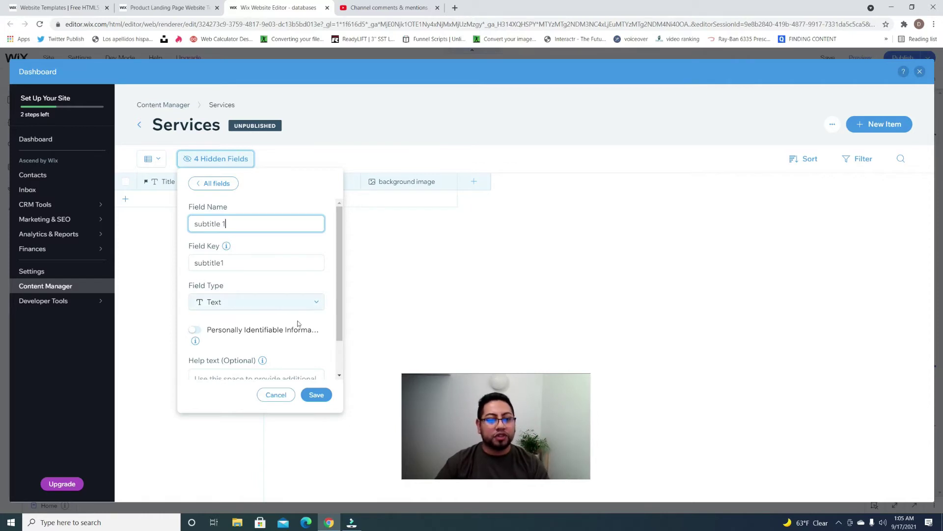
{"action": "left_click", "coordinate": [318, 395]}
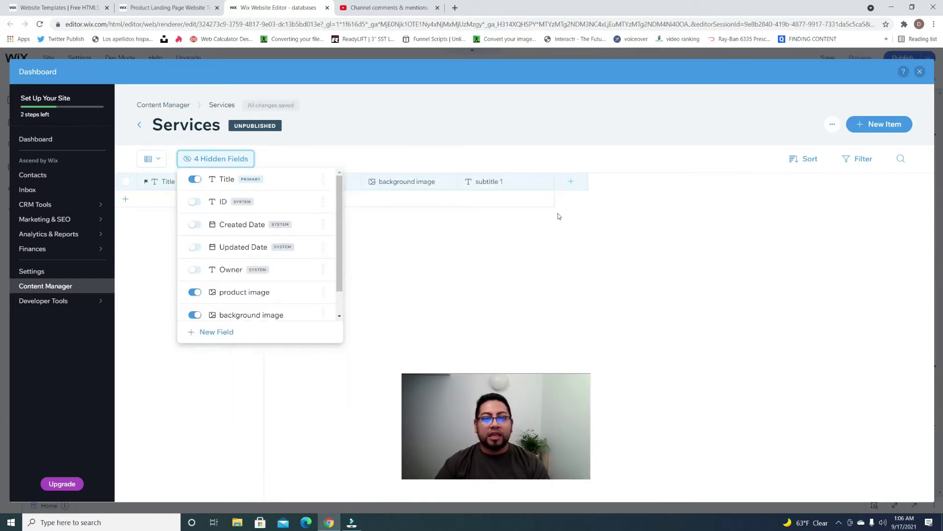
Step: Add and save a Text field named "subtitle 2" in the Services collection
{"action": "left_click", "coordinate": [573, 181]}
{"action": "type", "text": "subtitle 2"}
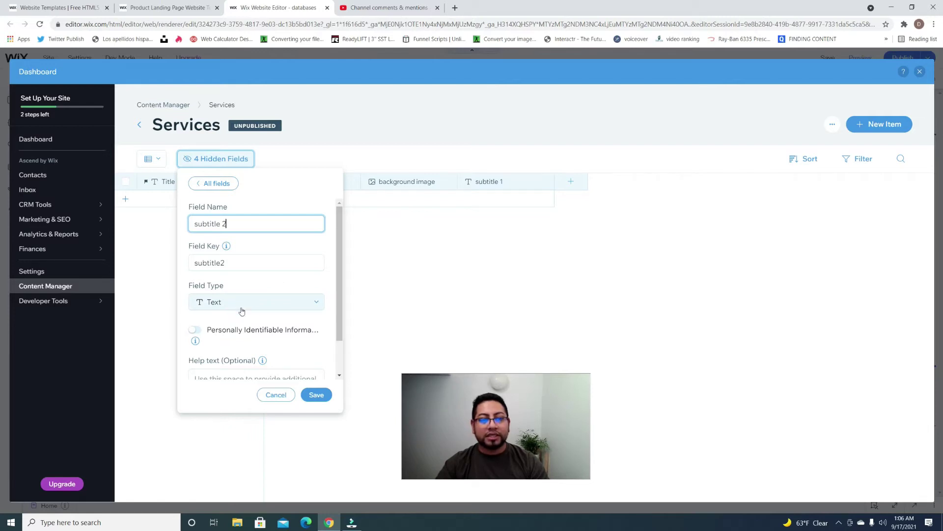
{"action": "left_click", "coordinate": [316, 395]}
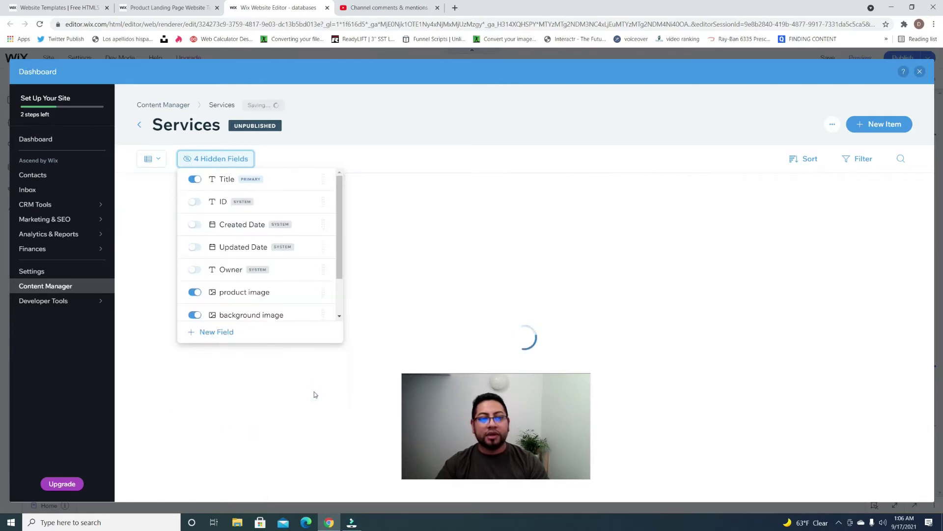
Step: Open the properties of the "subtitle 2" field and examine its field key against its field name
{"action": "left_click", "coordinate": [602, 181]}
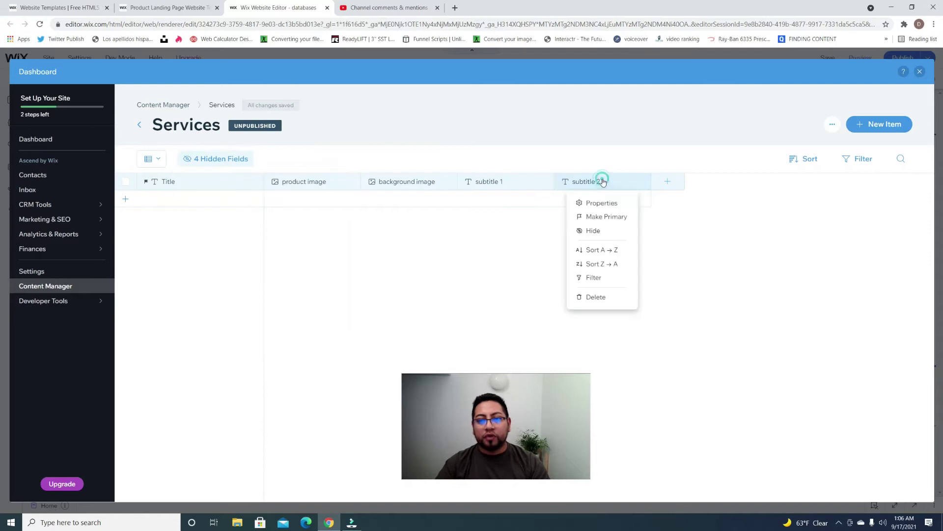
{"action": "left_click", "coordinate": [603, 203]}
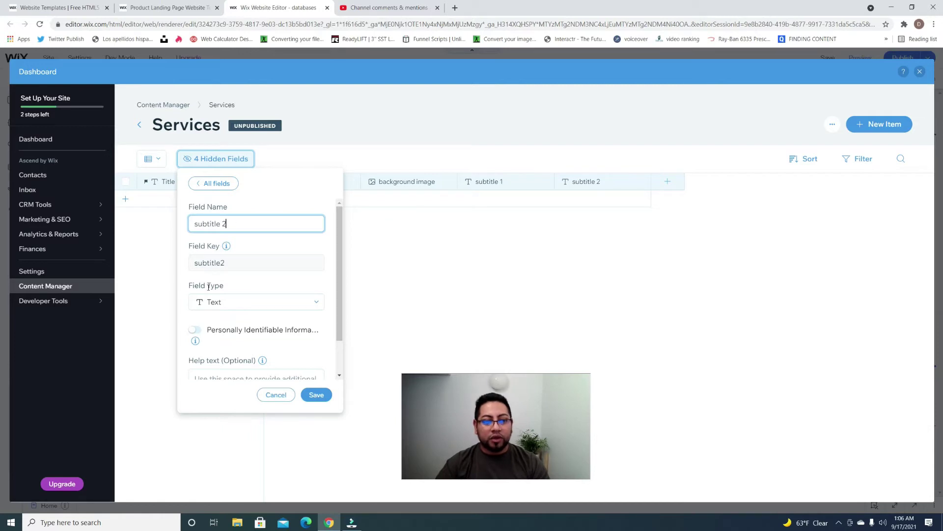
{"action": "left_click_drag", "start_coordinate": [189, 248], "coordinate": [220, 249]}
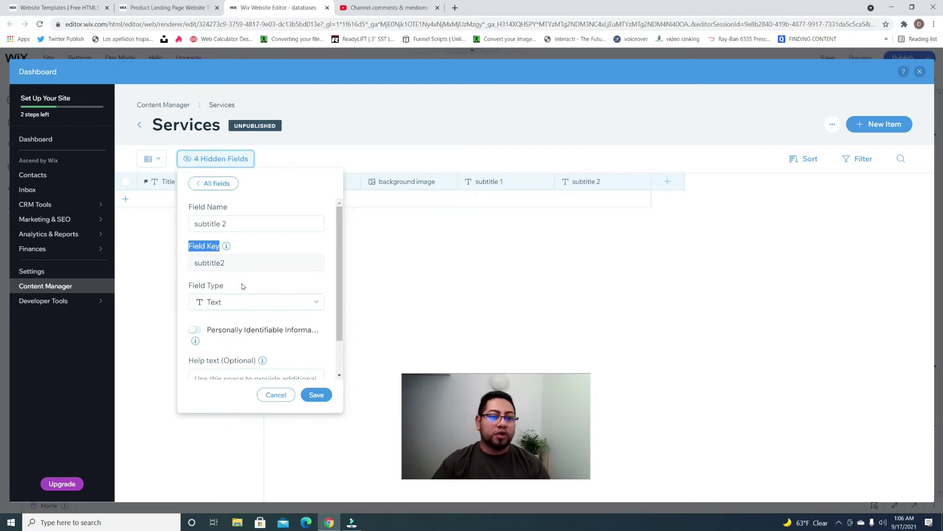
{"action": "left_click", "coordinate": [211, 264]}
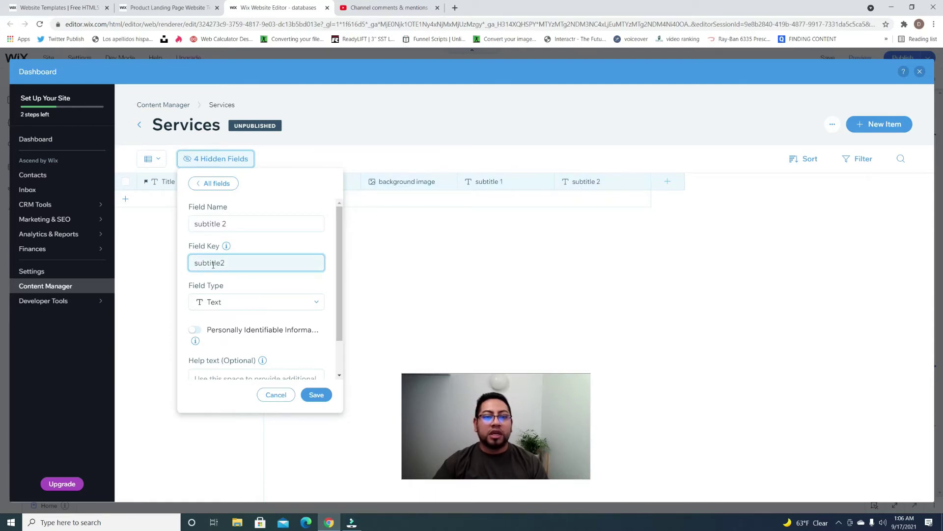
{"action": "left_click_drag", "start_coordinate": [196, 265], "coordinate": [252, 265]}
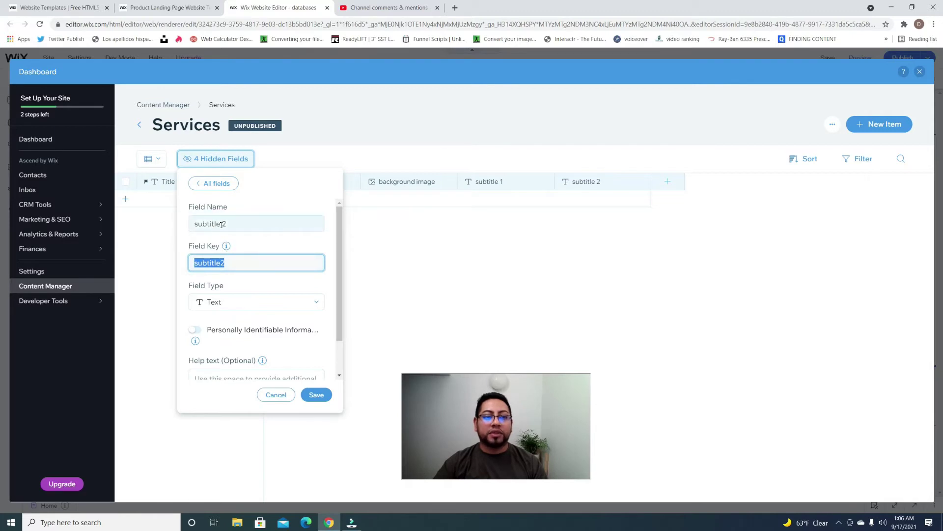
{"action": "left_click", "coordinate": [189, 262]}
{"action": "double_click", "coordinate": [224, 264]}
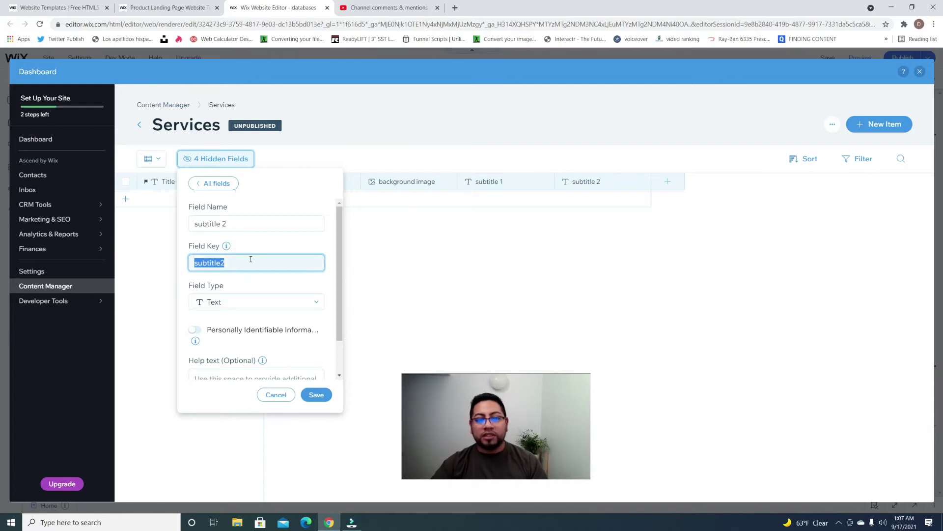
Step: Check the product landing page template, and add and save a URL field named "Button 1" in the Services collection
{"action": "left_click", "coordinate": [396, 263]}
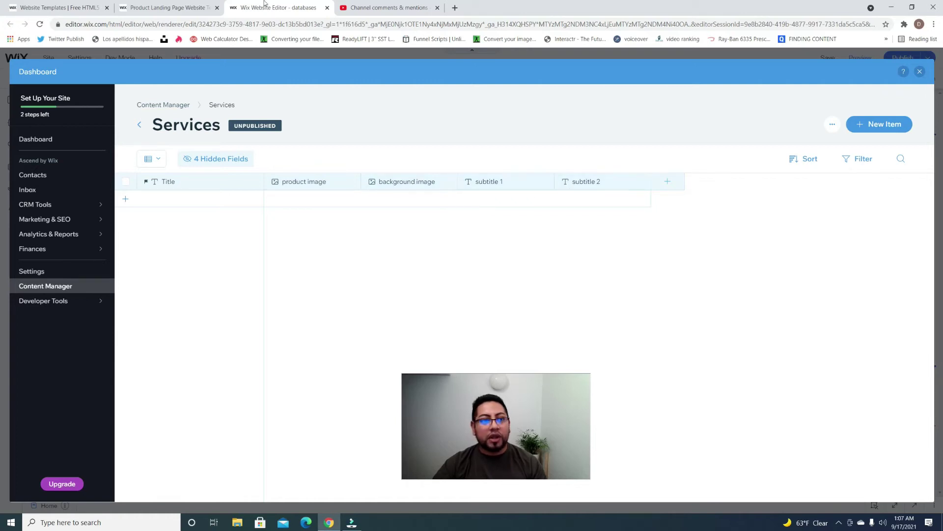
{"action": "left_click", "coordinate": [182, 8]}
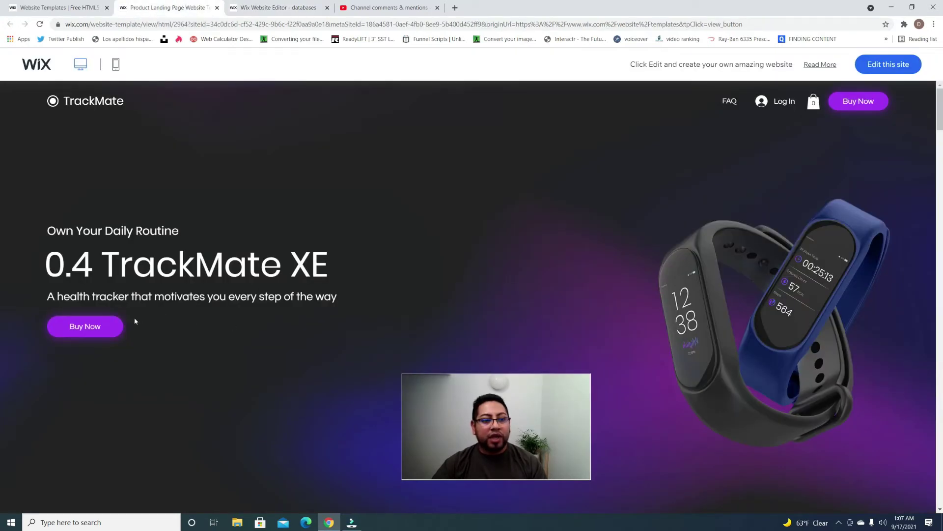
{"action": "left_click", "coordinate": [248, 6]}
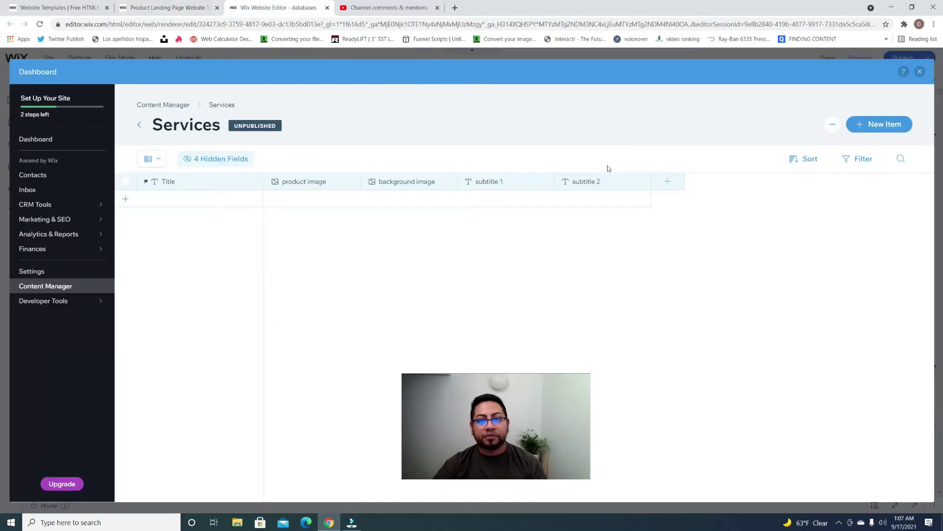
{"action": "left_click", "coordinate": [662, 181]}
{"action": "type", "text": "Button"}
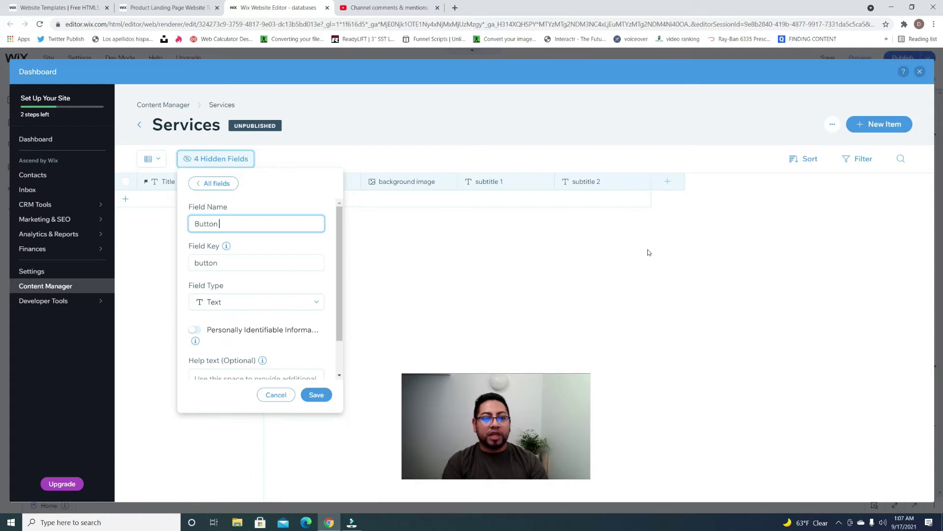
{"action": "type", "text": " 1"}
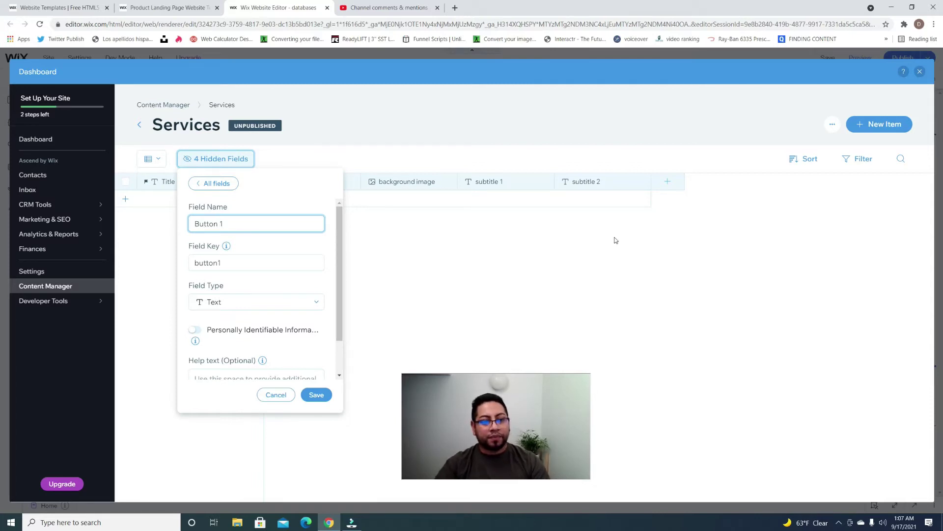
{"action": "left_click", "coordinate": [287, 301]}
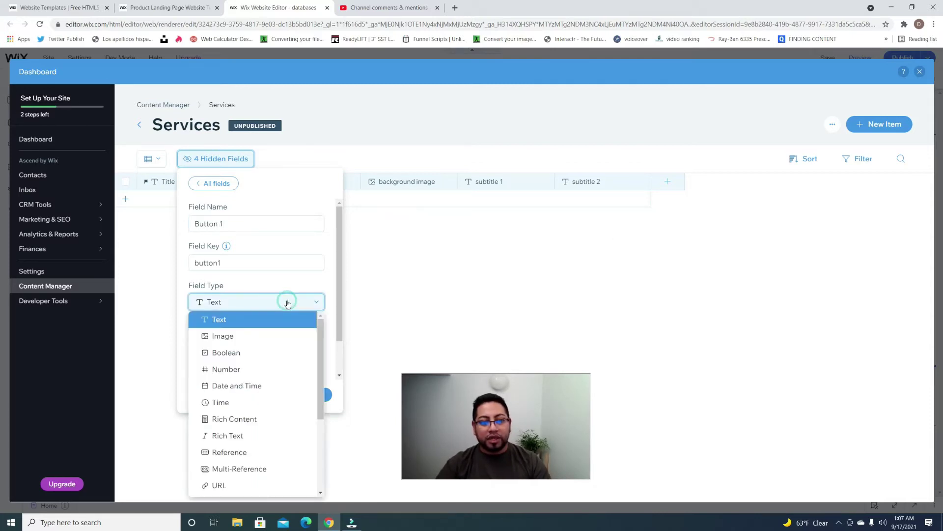
{"action": "left_click", "coordinate": [229, 489]}
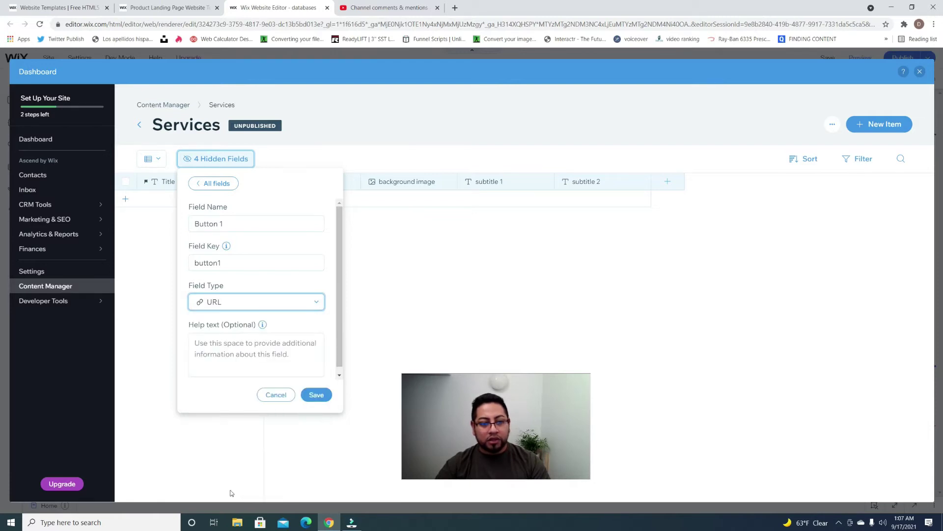
{"action": "left_click", "coordinate": [313, 394]}
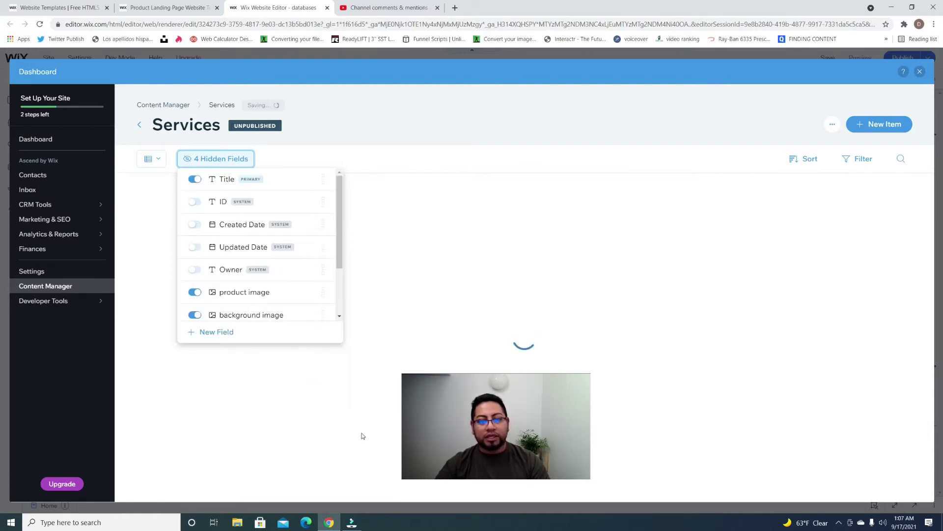
{"action": "left_click", "coordinate": [477, 264]}
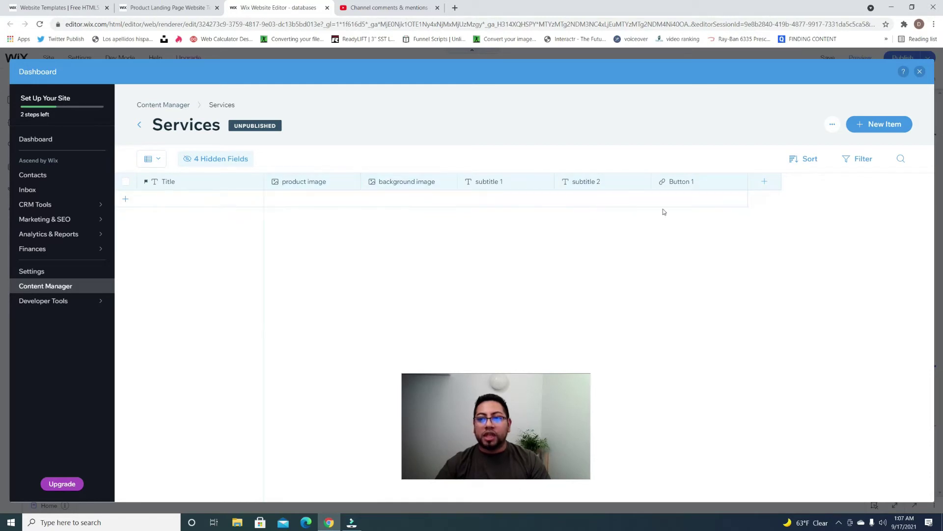
Step: Close the content manager, place a blank white Classic strip on the Home page directly below the header and increase its height
{"action": "left_click", "coordinate": [920, 72]}
{"action": "left_click", "coordinate": [297, 101]}
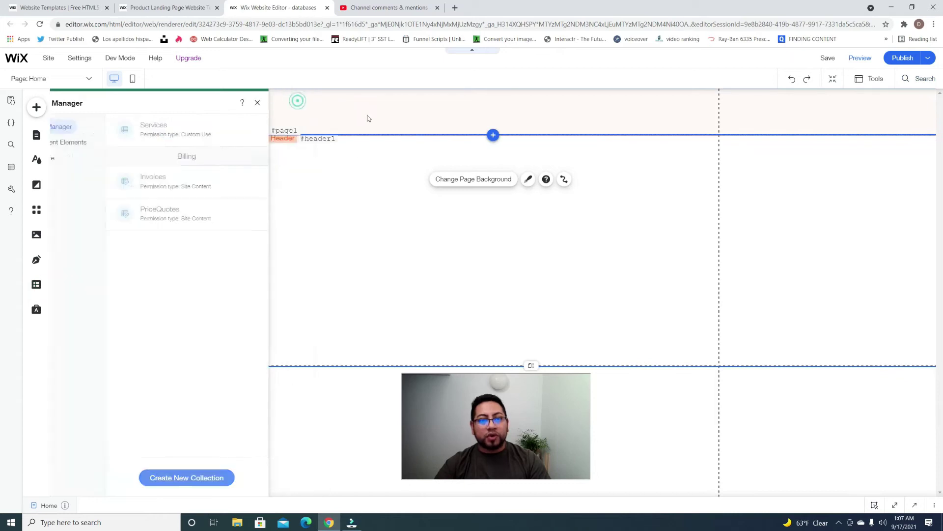
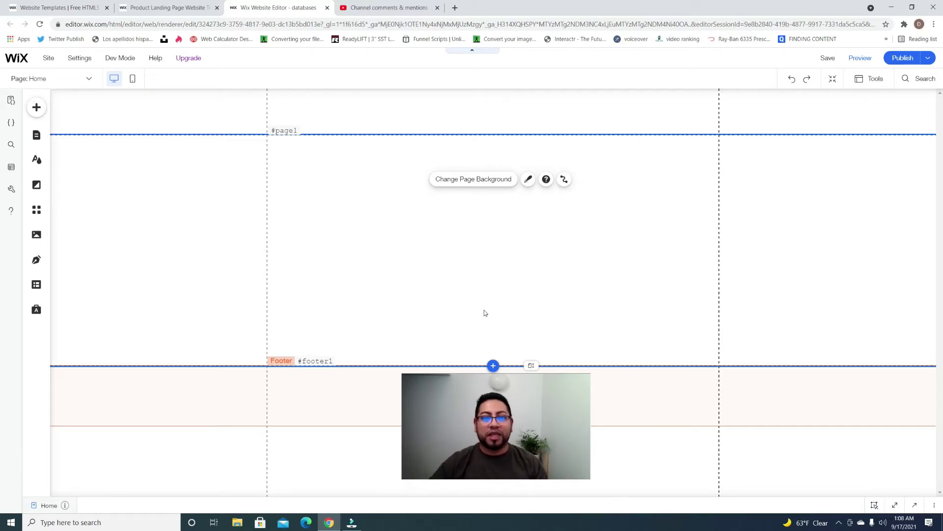
{"action": "left_click", "coordinate": [37, 109]}
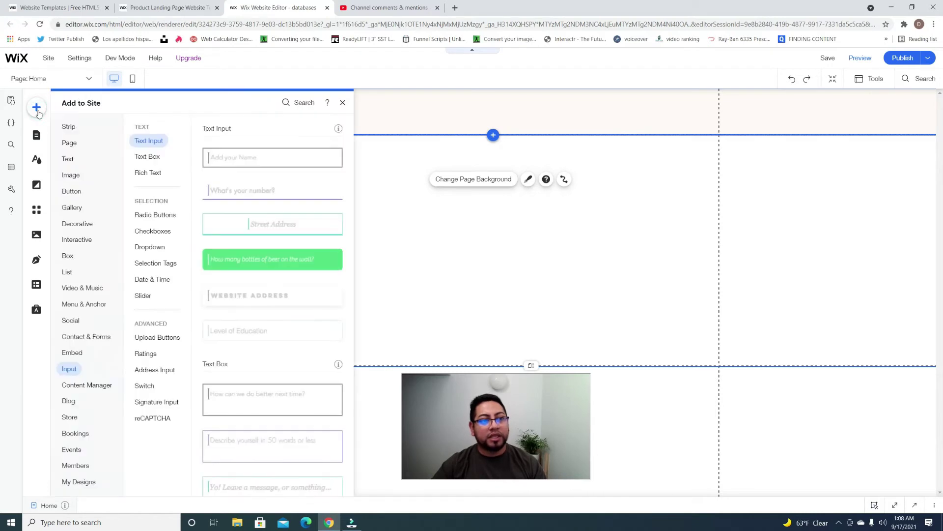
{"action": "left_click", "coordinate": [74, 127]}
{"action": "left_click_drag", "start_coordinate": [210, 217], "coordinate": [439, 199]}
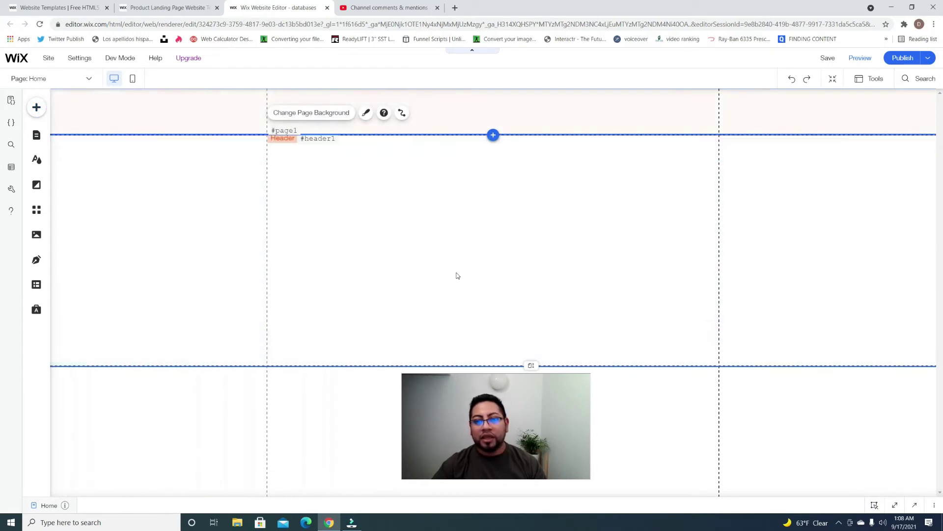
{"action": "left_click_drag", "start_coordinate": [536, 318], "coordinate": [538, 407]}
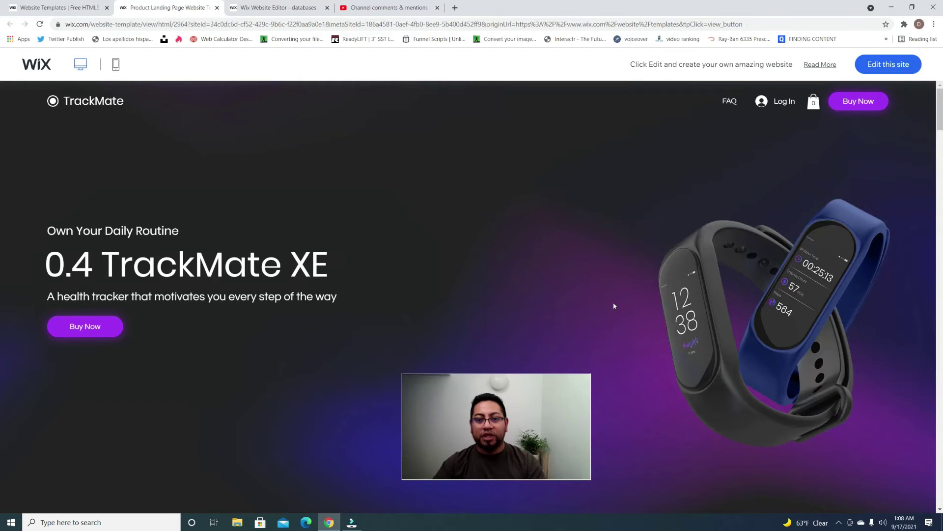
{"action": "left_click", "coordinate": [275, 7]}
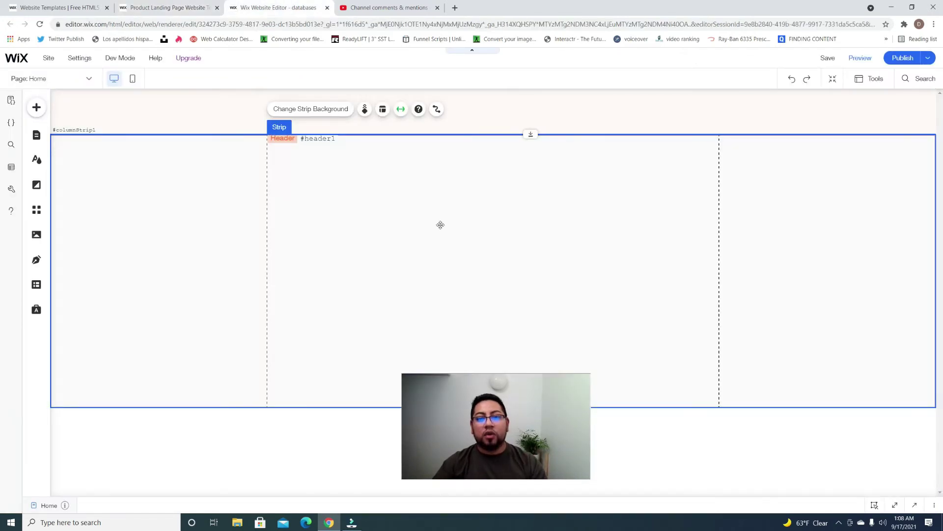
{"action": "left_click", "coordinate": [470, 241]}
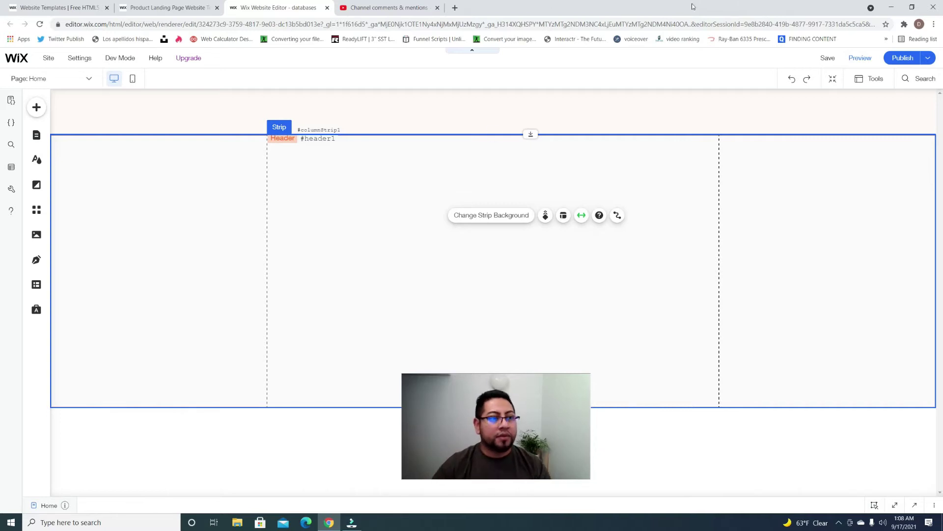
Step: Add the three-person team profile repeater with round photos from the List elements and place it inside the strip
{"action": "left_click", "coordinate": [38, 99]}
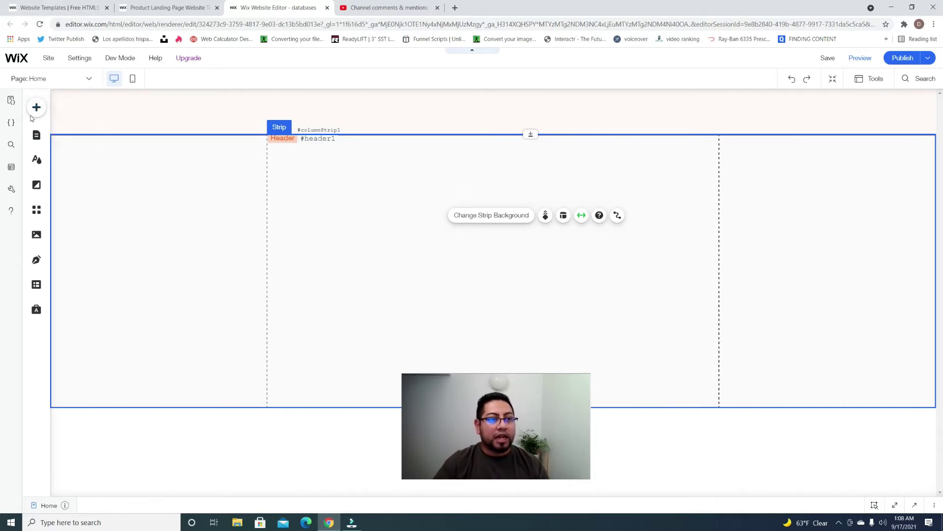
{"action": "left_click", "coordinate": [36, 108]}
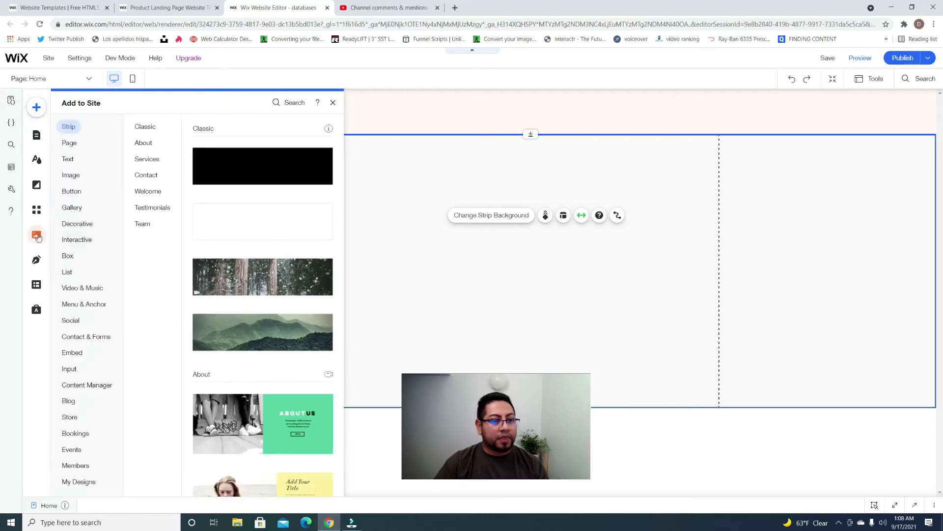
{"action": "left_click", "coordinate": [69, 273]}
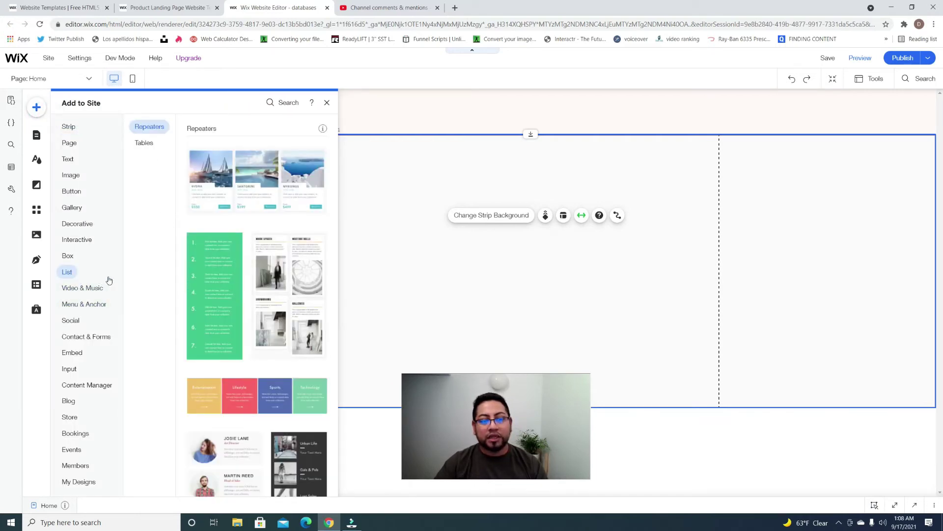
{"action": "scroll", "coordinate": [296, 378], "scroll_direction": "down", "scroll_amount": 3}
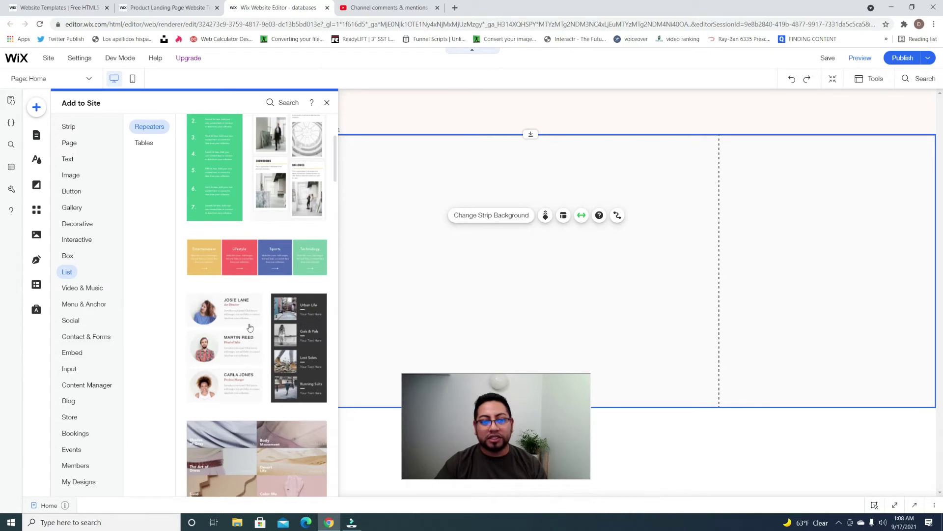
{"action": "left_click_drag", "start_coordinate": [239, 322], "coordinate": [466, 278]}
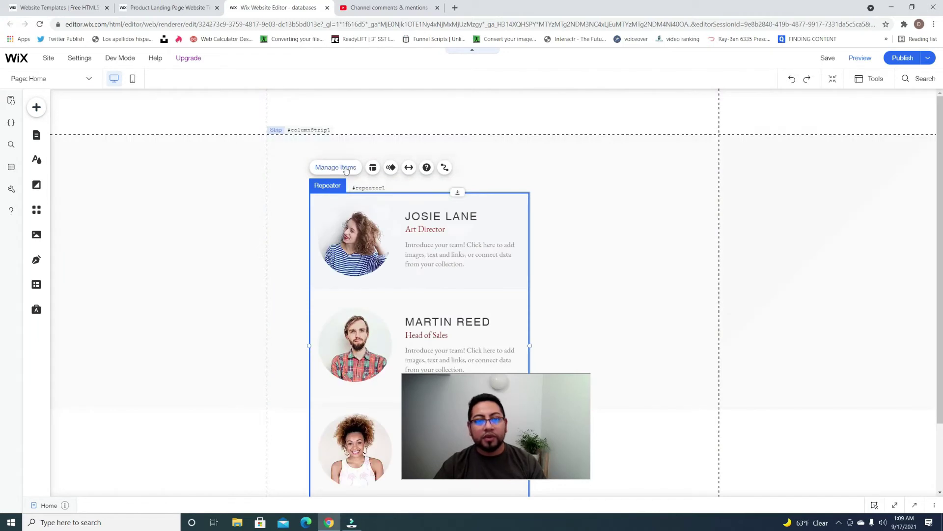
Step: Delete Item 3 and Item 2 from the repeater, keeping only Item 1
{"action": "left_click", "coordinate": [346, 169]}
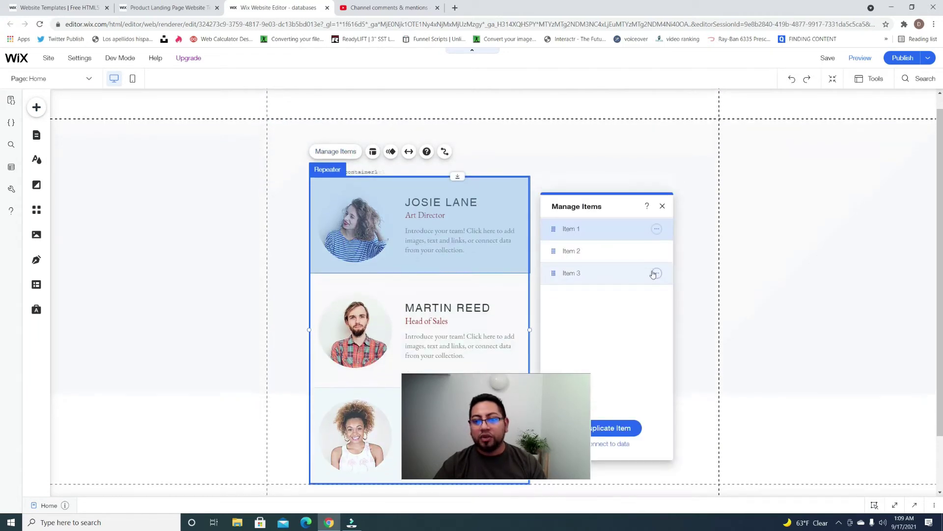
{"action": "left_click", "coordinate": [657, 273]}
{"action": "left_click", "coordinate": [689, 287]}
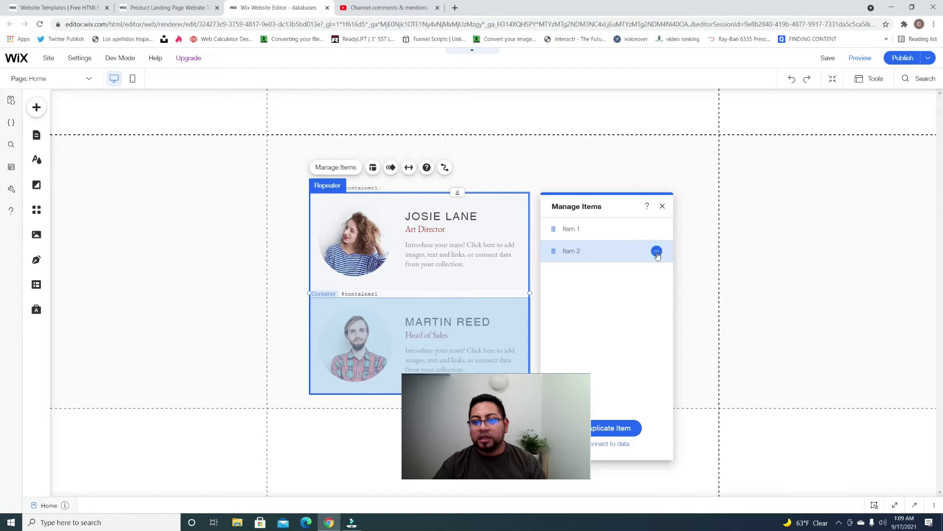
{"action": "left_click", "coordinate": [657, 251]}
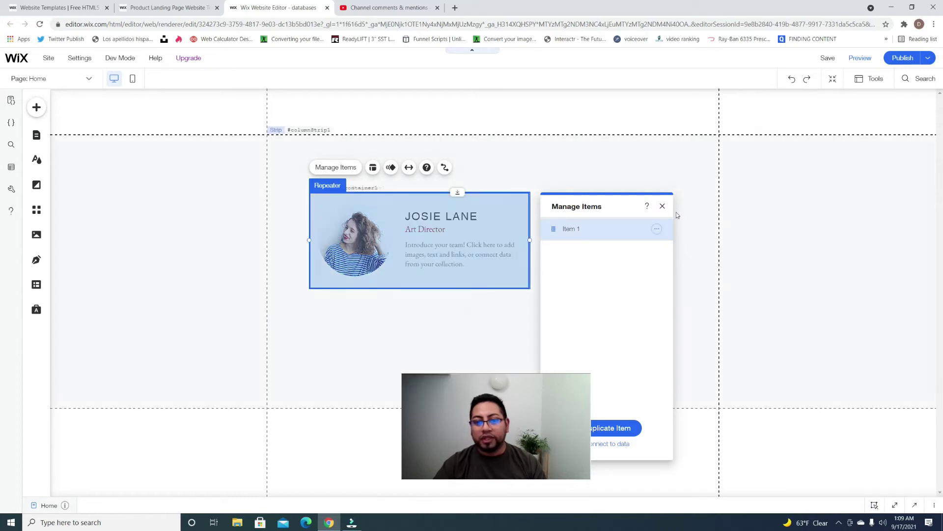
{"action": "left_click", "coordinate": [663, 207]}
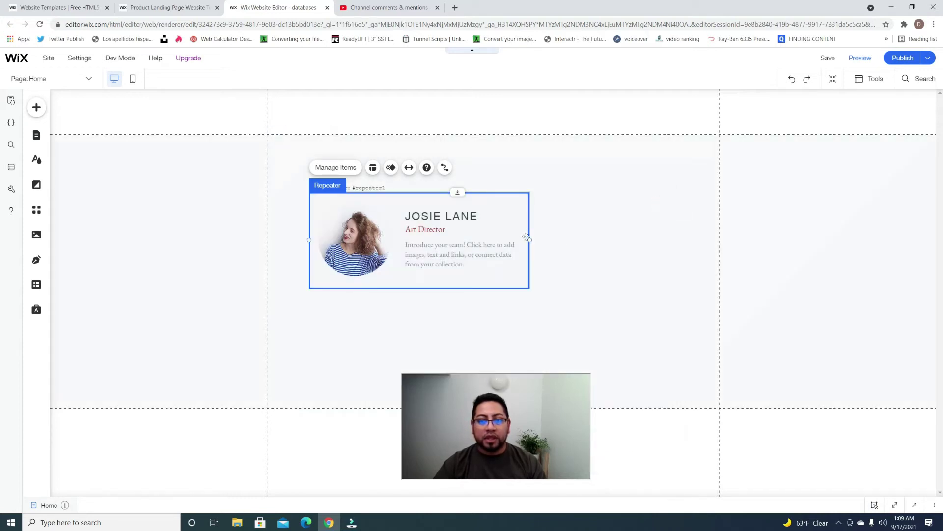
Step: Delete the description text, round photo, job title and name heading from the remaining repeater item
{"action": "left_click", "coordinate": [481, 249]}
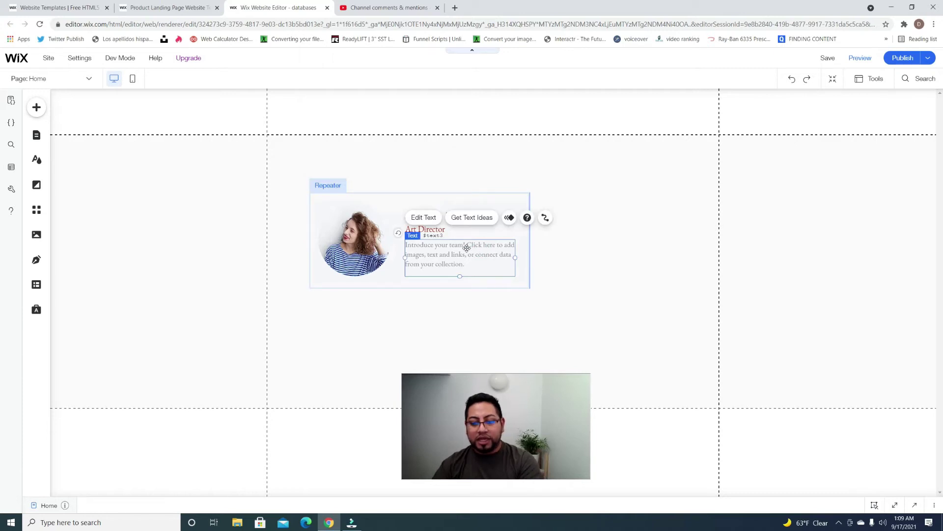
{"action": "key", "text": "Delete"}
{"action": "left_click", "coordinate": [380, 243]}
{"action": "key", "text": "Delete"}
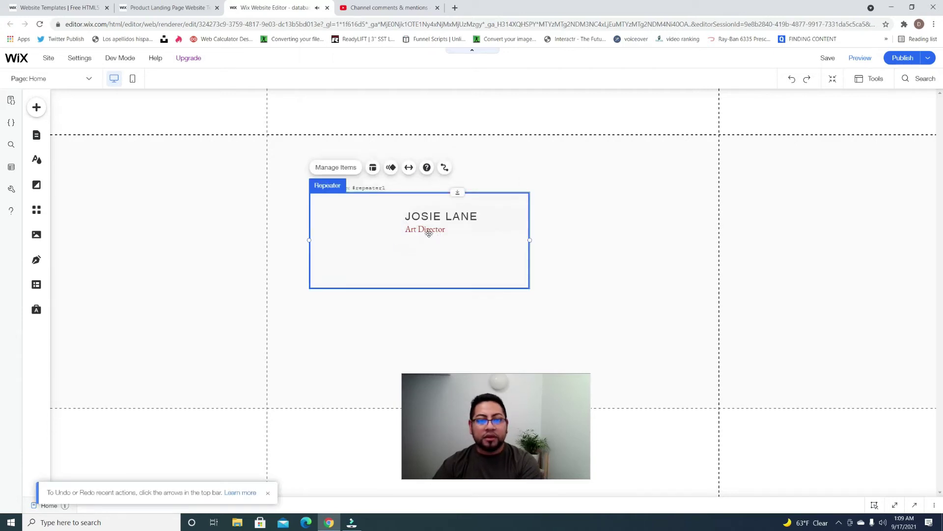
{"action": "left_click", "coordinate": [429, 230]}
{"action": "key", "text": "Delete"}
{"action": "left_click", "coordinate": [439, 214]}
{"action": "key", "text": "Delete"}
Step: Widen the repeater to the page gridlines and enlarge its item container to fill the repeater's width and almost the strip's full height
{"action": "left_click_drag", "start_coordinate": [470, 220], "coordinate": [717, 193]}
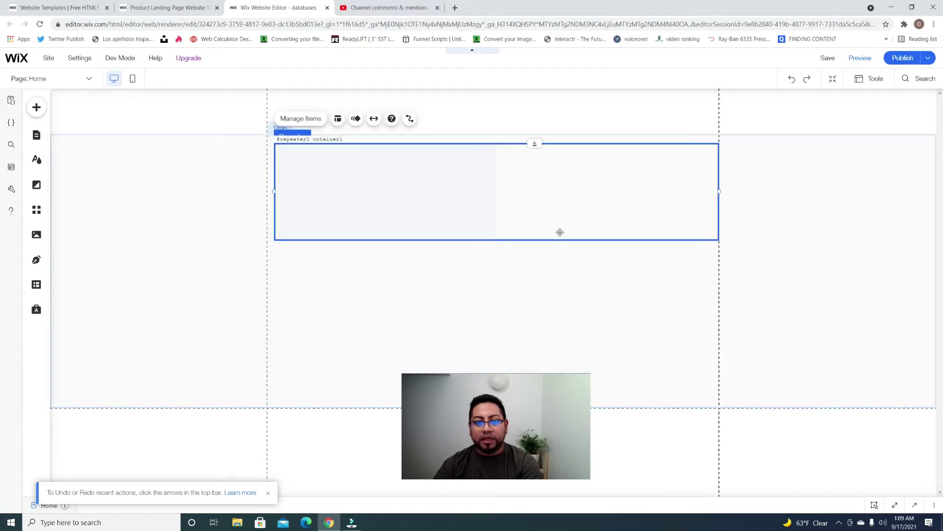
{"action": "left_click", "coordinate": [396, 228]}
{"action": "left_click_drag", "start_coordinate": [386, 239], "coordinate": [384, 407]}
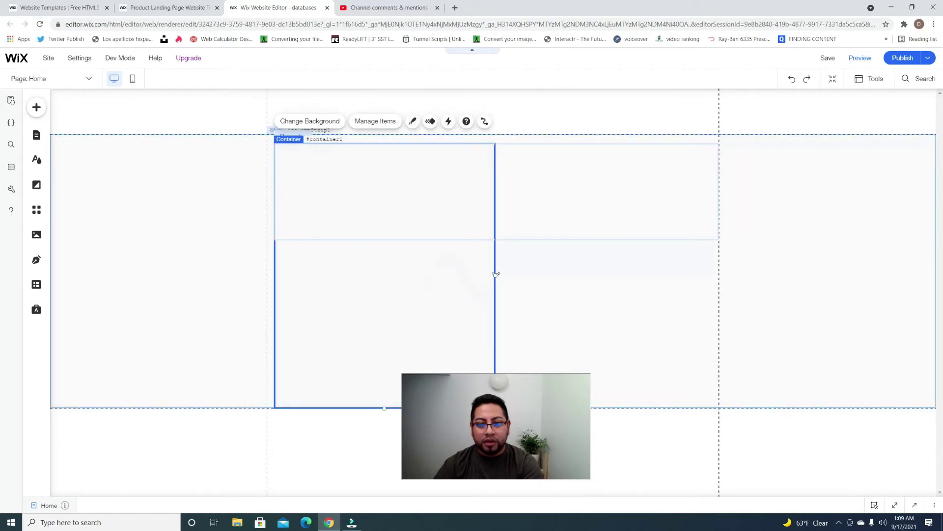
{"action": "left_click_drag", "start_coordinate": [561, 271], "coordinate": [718, 256]}
{"action": "left_click_drag", "start_coordinate": [632, 269], "coordinate": [649, 263]}
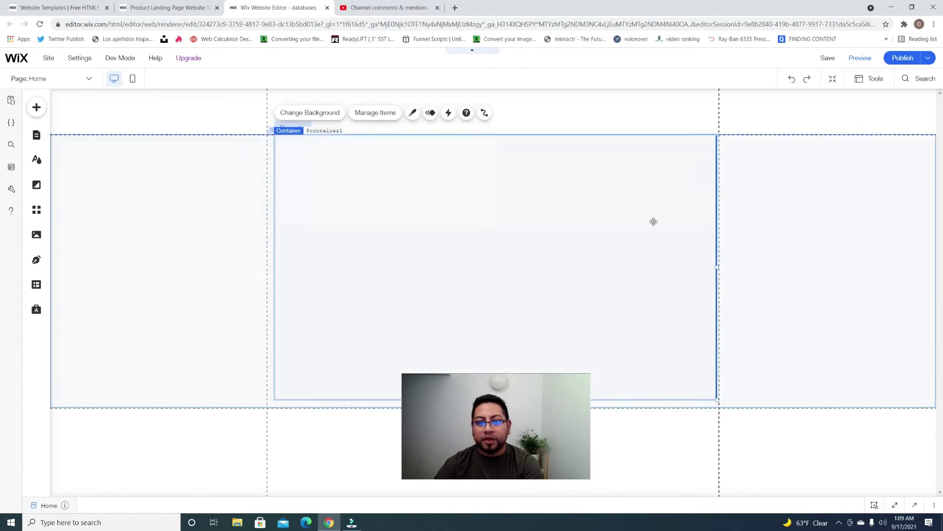
{"action": "left_click_drag", "start_coordinate": [472, 230], "coordinate": [472, 231]}
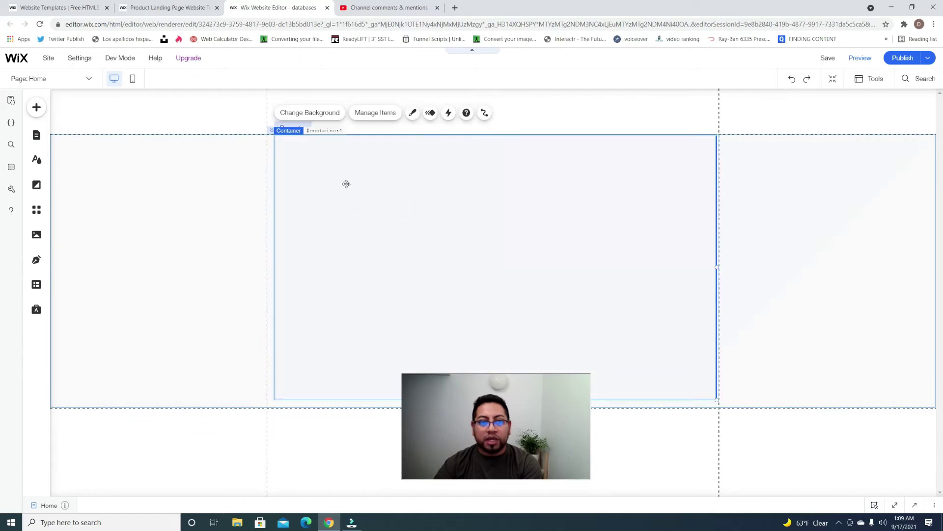
Step: Set the repeater item's background to the Beach Dock image from Media from Wix
{"action": "left_click", "coordinate": [318, 113]}
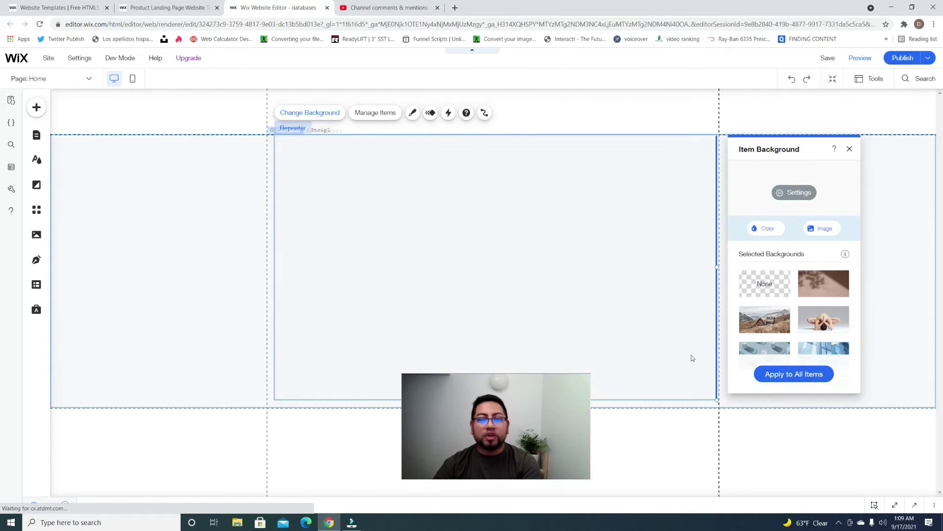
{"action": "left_click", "coordinate": [812, 229]}
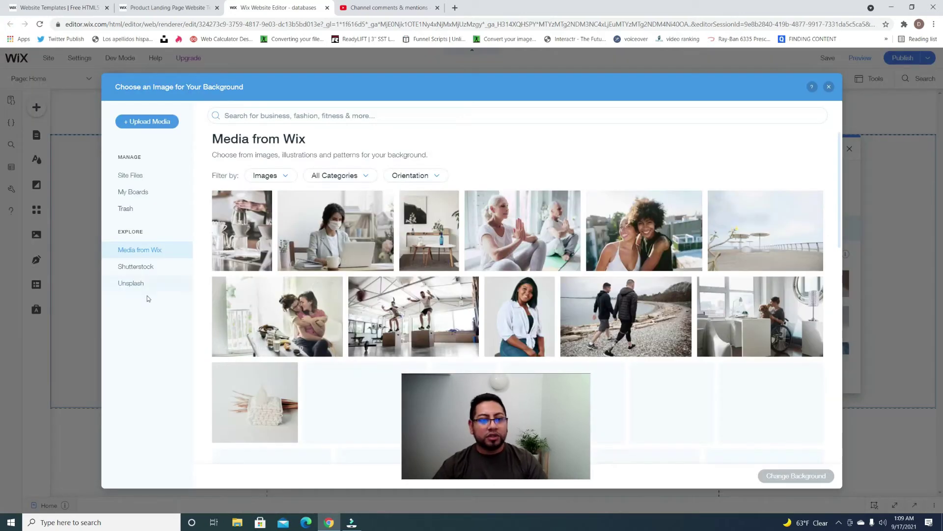
{"action": "scroll", "coordinate": [789, 286], "scroll_direction": "down", "scroll_amount": 1}
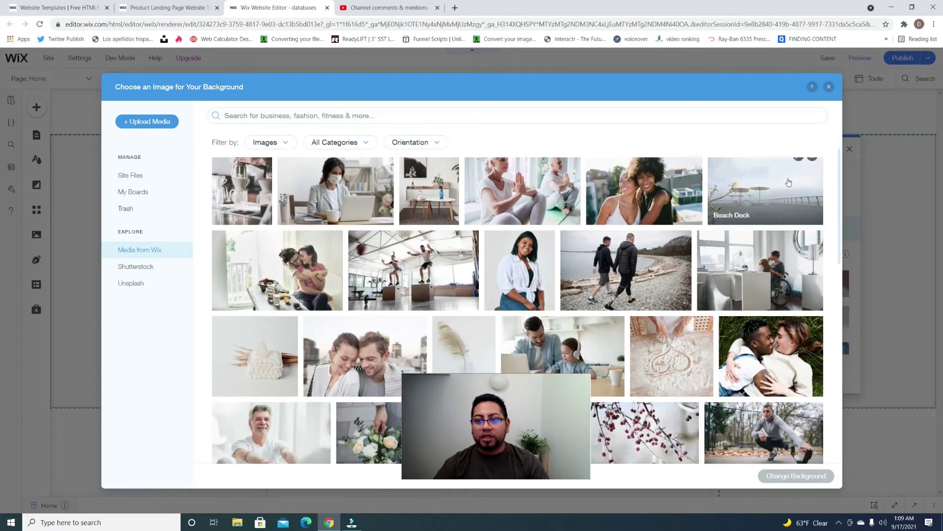
{"action": "left_click", "coordinate": [789, 183]}
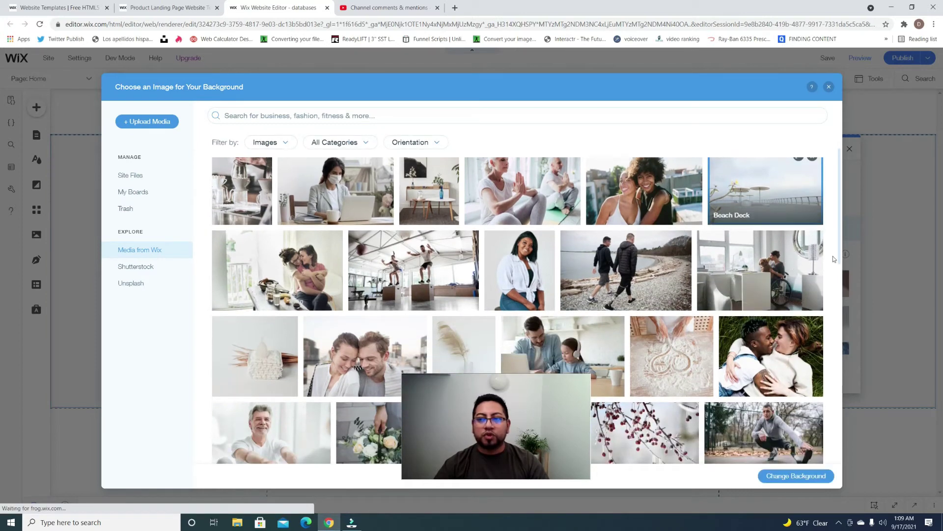
{"action": "left_click", "coordinate": [825, 481]}
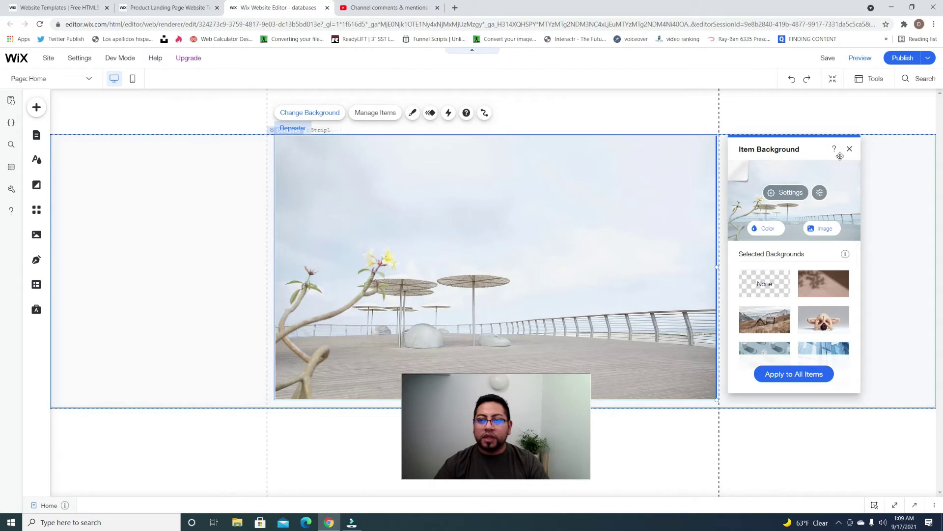
Step: Start adding a new image to the page and search Media from Wix for "product"
{"action": "left_click", "coordinate": [37, 114]}
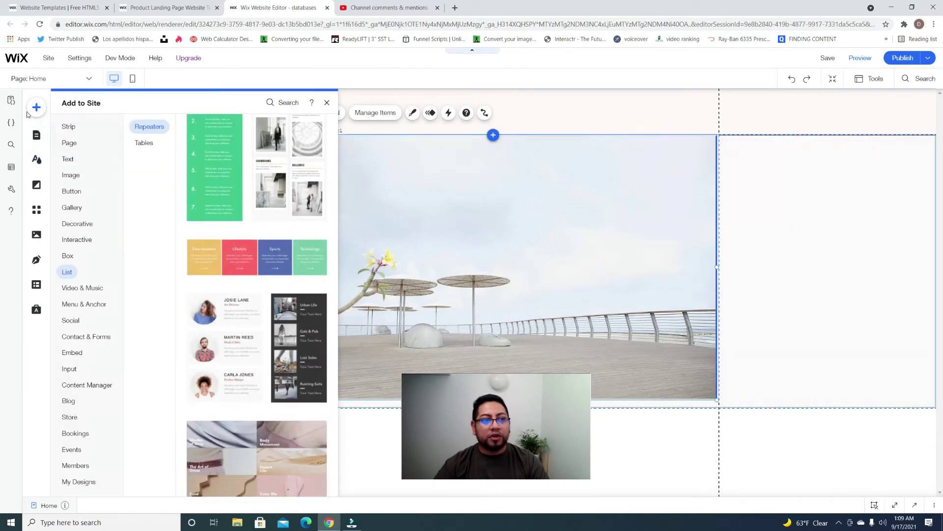
{"action": "left_click", "coordinate": [64, 181]}
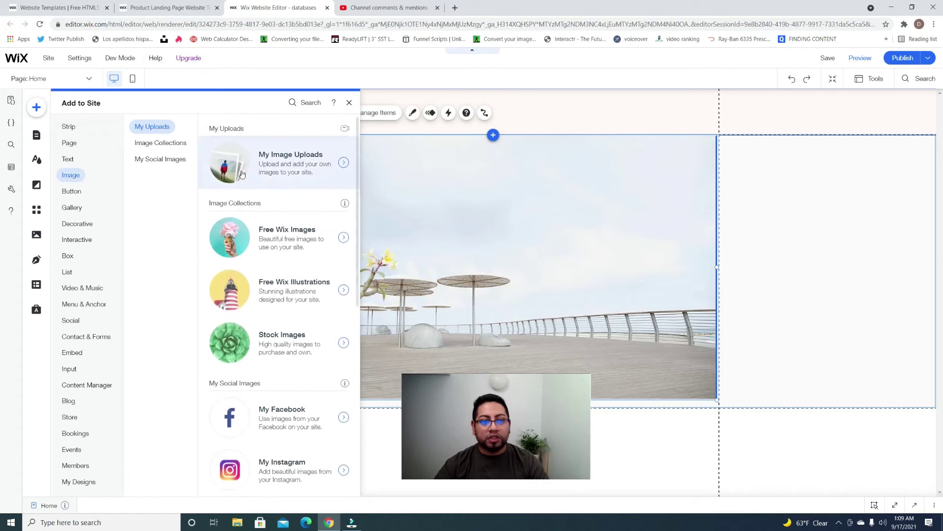
{"action": "left_click", "coordinate": [240, 171]}
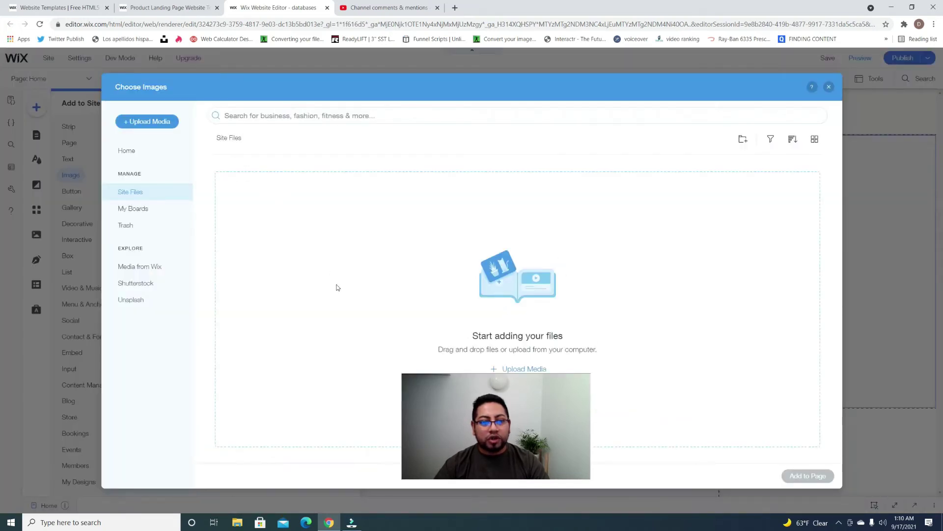
{"action": "left_click", "coordinate": [146, 297]}
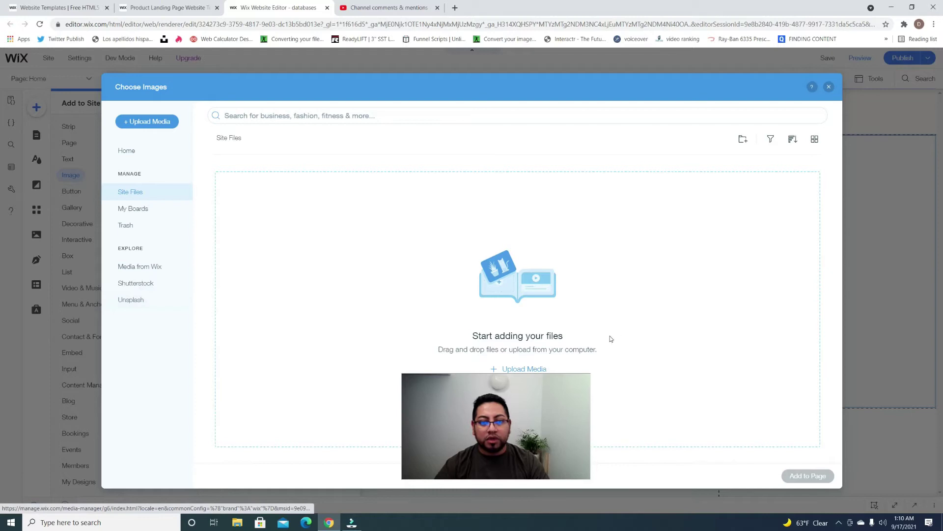
{"action": "left_click", "coordinate": [136, 264]}
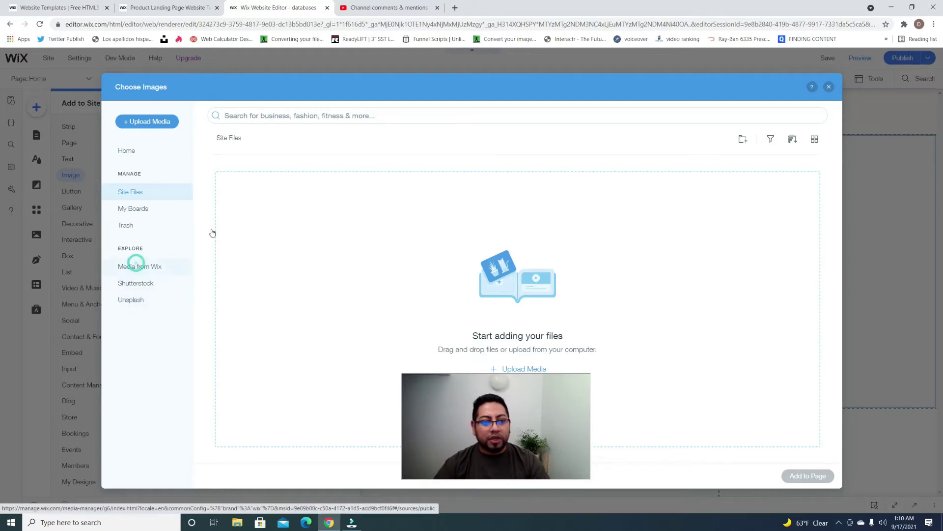
{"action": "left_click", "coordinate": [299, 117]}
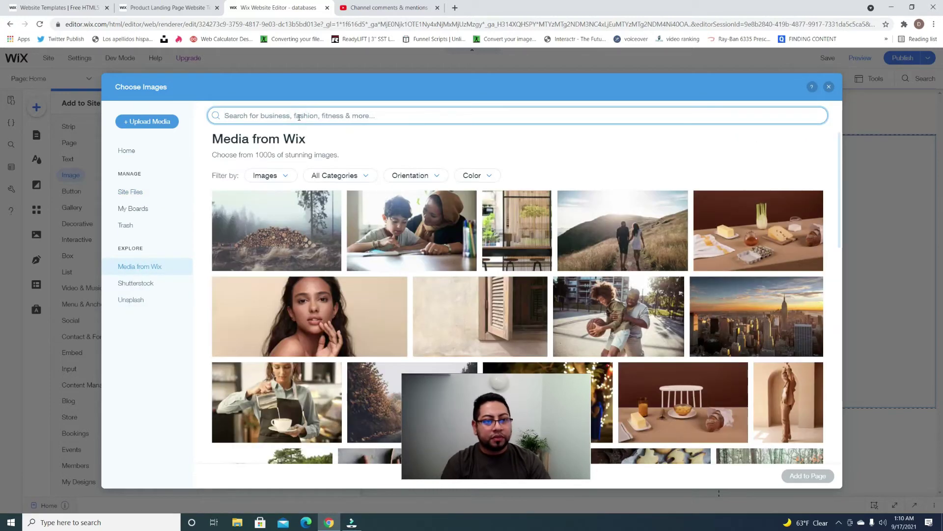
{"action": "type", "text": "product"}
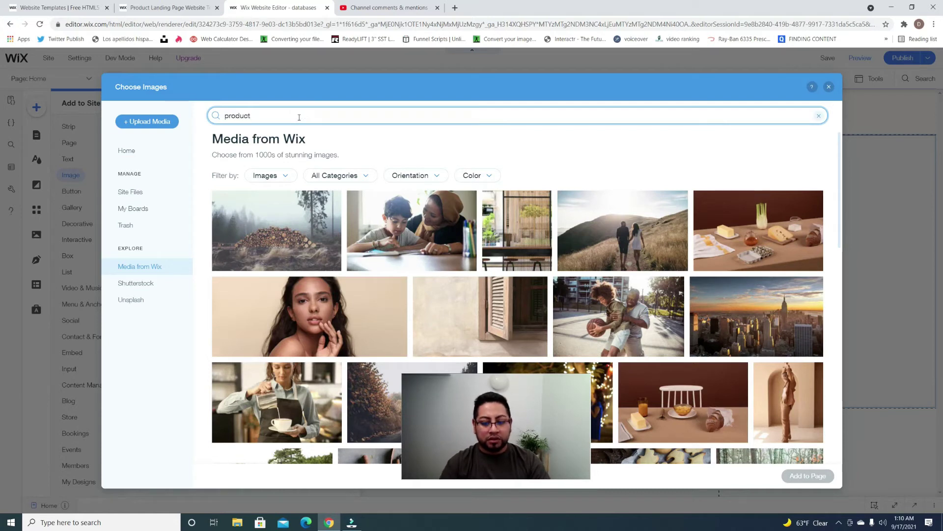
{"action": "key", "text": "Return"}
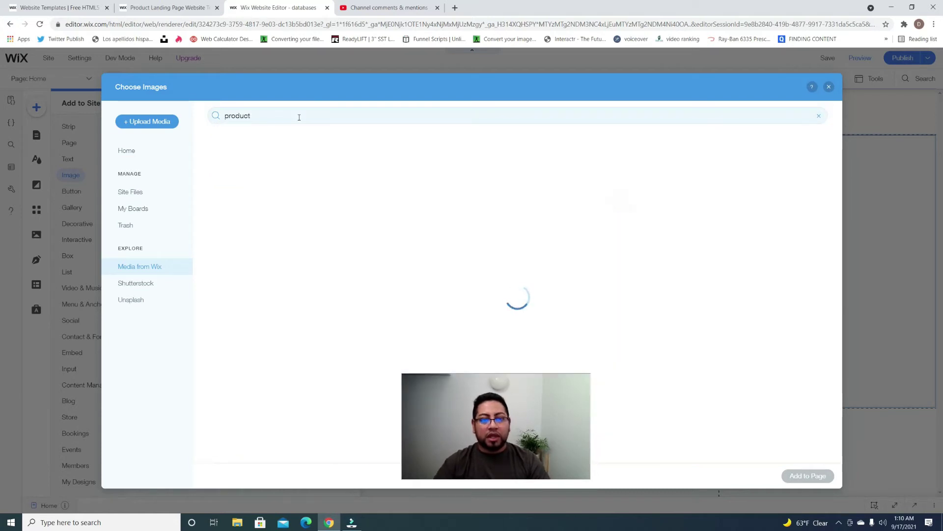
Step: Add the product photo of the small arched wooden house from the search results to the page
{"action": "scroll", "coordinate": [545, 293], "scroll_direction": "down", "scroll_amount": 5}
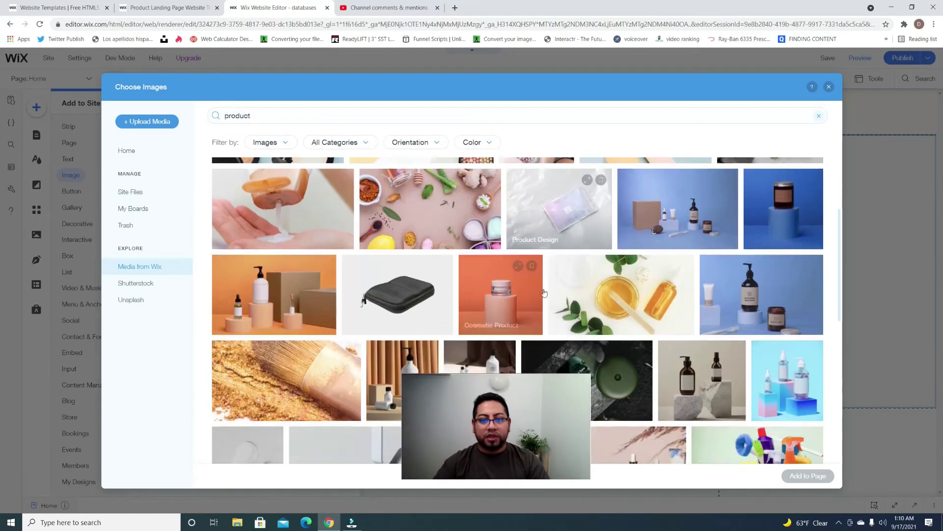
{"action": "scroll", "coordinate": [544, 293], "scroll_direction": "down", "scroll_amount": 10}
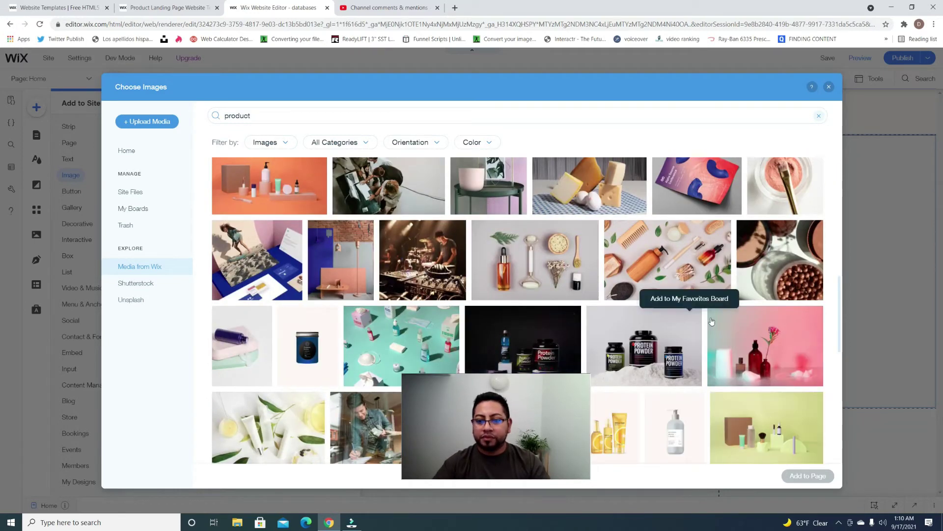
{"action": "scroll", "coordinate": [637, 292], "scroll_direction": "down", "scroll_amount": 3}
{"action": "scroll", "coordinate": [638, 292], "scroll_direction": "down", "scroll_amount": 5}
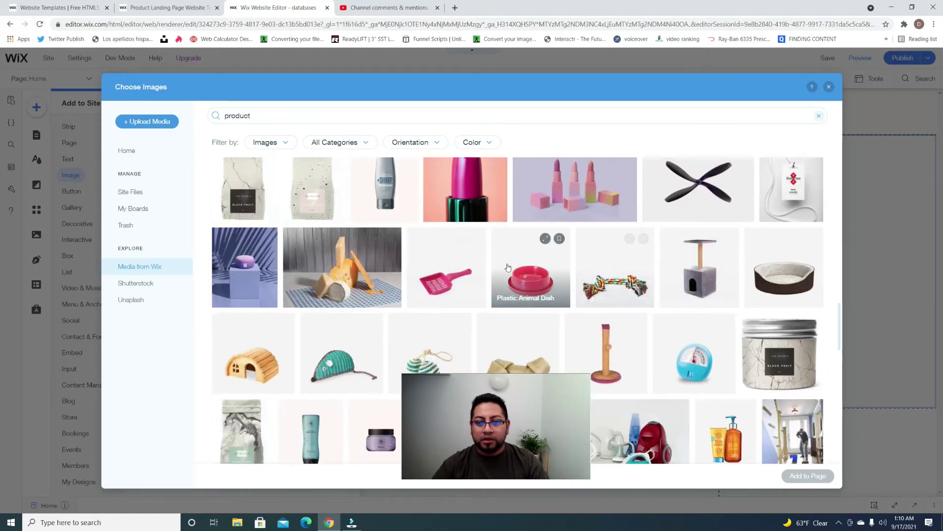
{"action": "left_click", "coordinate": [262, 373]}
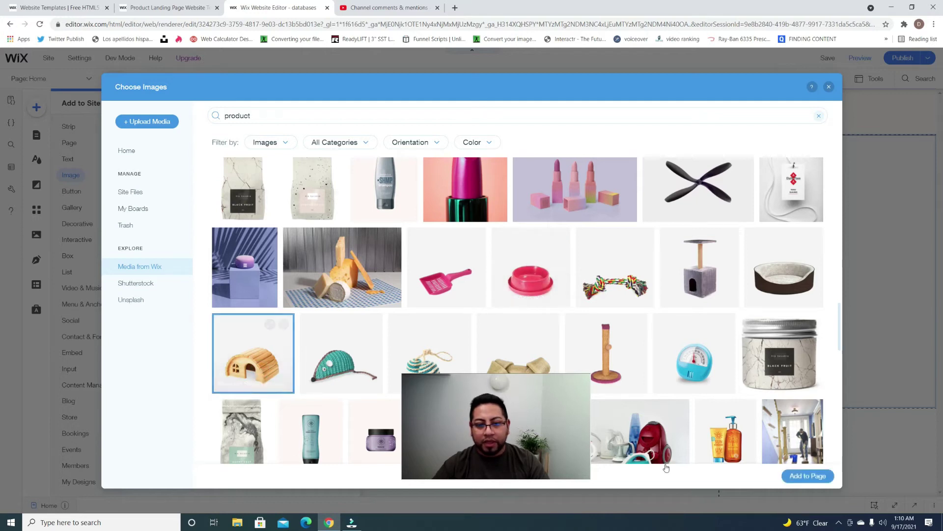
{"action": "left_click", "coordinate": [808, 476]}
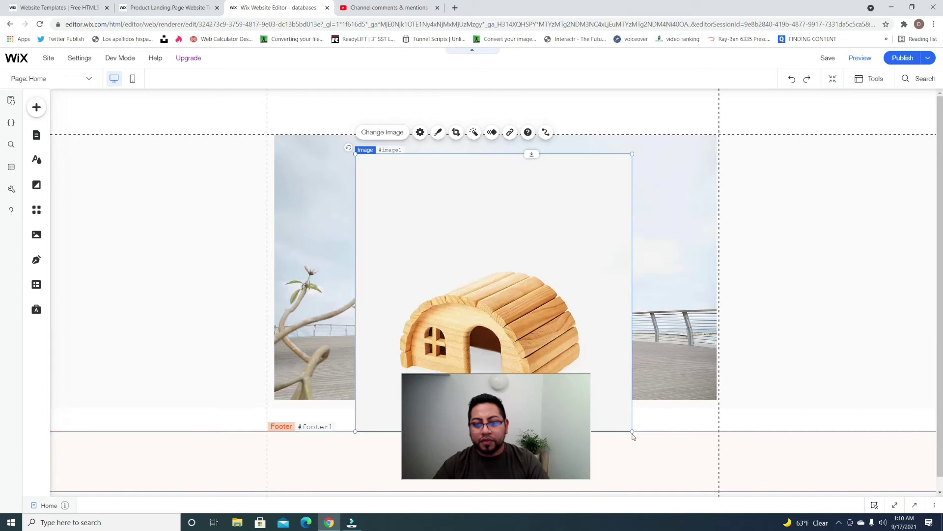
Step: Shrink the wooden house image to a little over half its width and place it in the right part of the repeater item
{"action": "left_click_drag", "start_coordinate": [632, 432], "coordinate": [514, 312]}
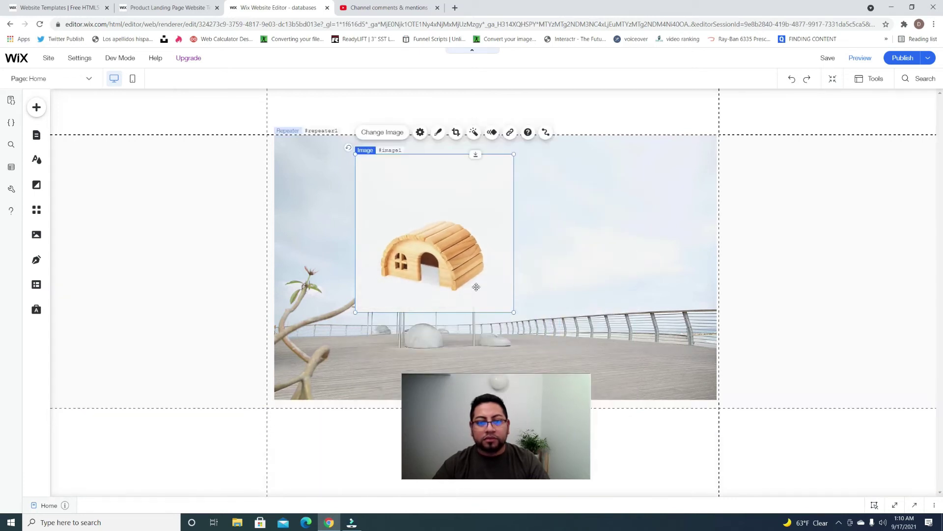
{"action": "left_click_drag", "start_coordinate": [424, 260], "coordinate": [459, 261]}
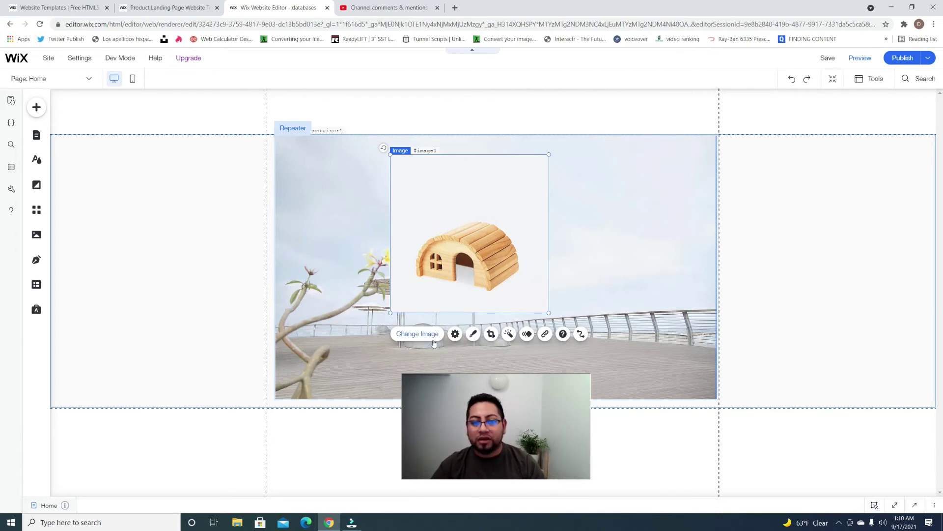
{"action": "left_click_drag", "start_coordinate": [436, 261], "coordinate": [581, 280]}
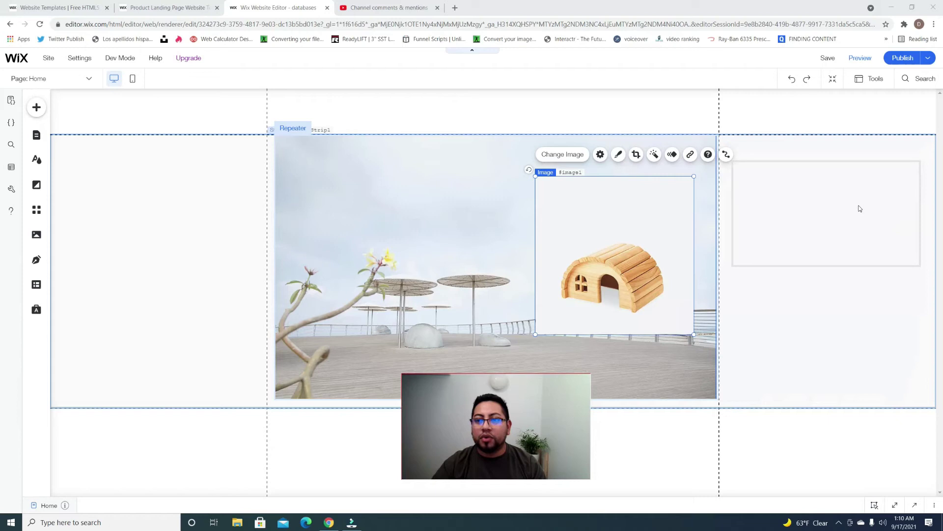
{"action": "mouse_move", "coordinate": [637, 268]}
{"action": "left_mouse_down"}
{"action": "mouse_move", "coordinate": [655, 267]}
{"action": "mouse_move", "coordinate": [645, 267]}
{"action": "left_mouse_up"}
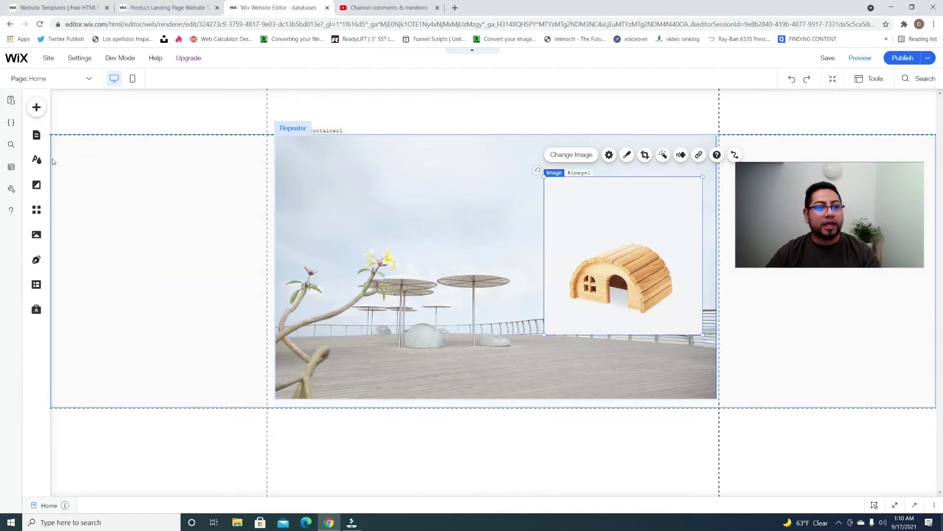
Step: Add a themed Heading 3 text to the left part of the repeater item and place a duplicate of it below
{"action": "left_click", "coordinate": [37, 108]}
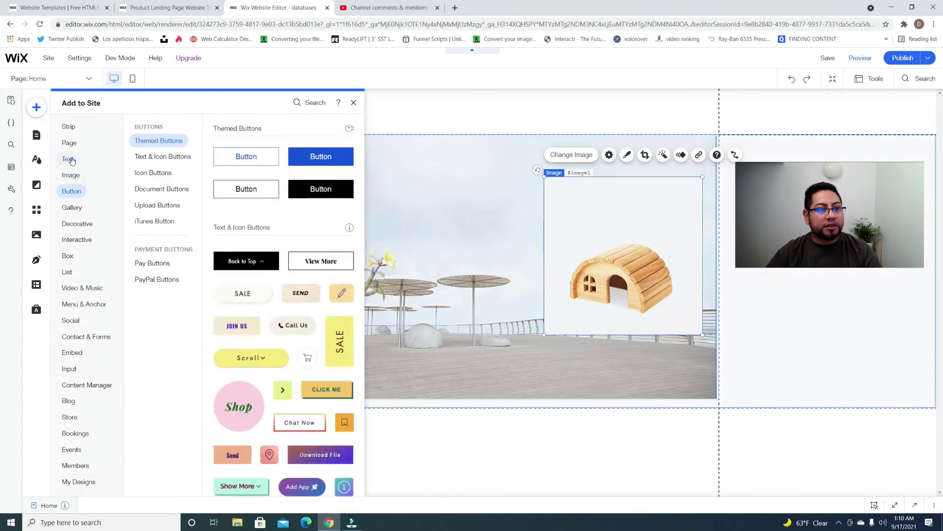
{"action": "left_click", "coordinate": [71, 159]}
{"action": "left_click_drag", "start_coordinate": [249, 217], "coordinate": [327, 229]}
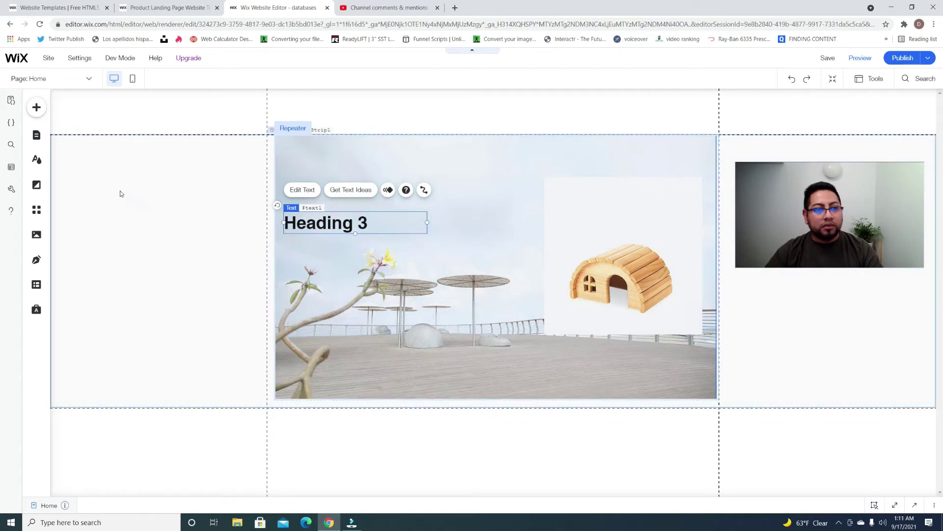
{"action": "right_click", "coordinate": [316, 218]}
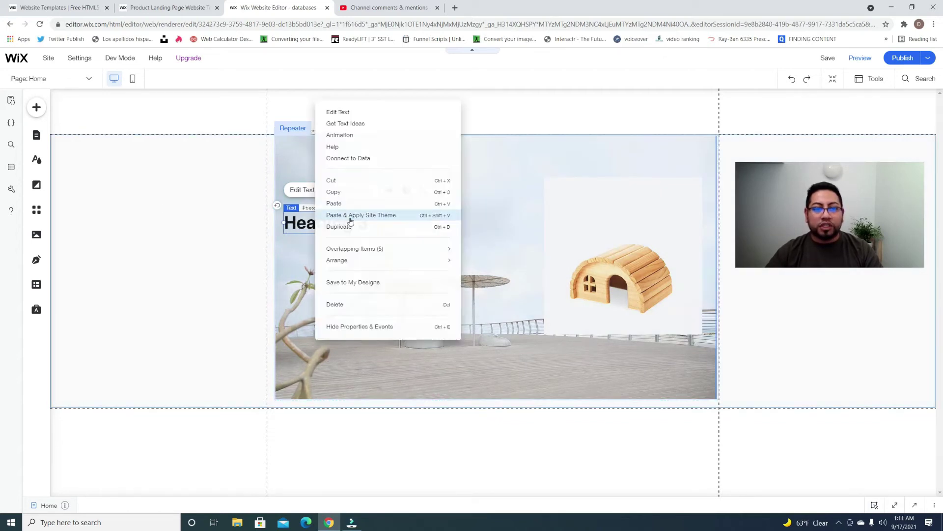
{"action": "left_click", "coordinate": [358, 233]}
{"action": "left_click_drag", "start_coordinate": [343, 231], "coordinate": [333, 287]}
Step: Add a HUGE TITLE text between the two Heading 3 texts and widen its box to about 524 px
{"action": "left_click", "coordinate": [37, 110]}
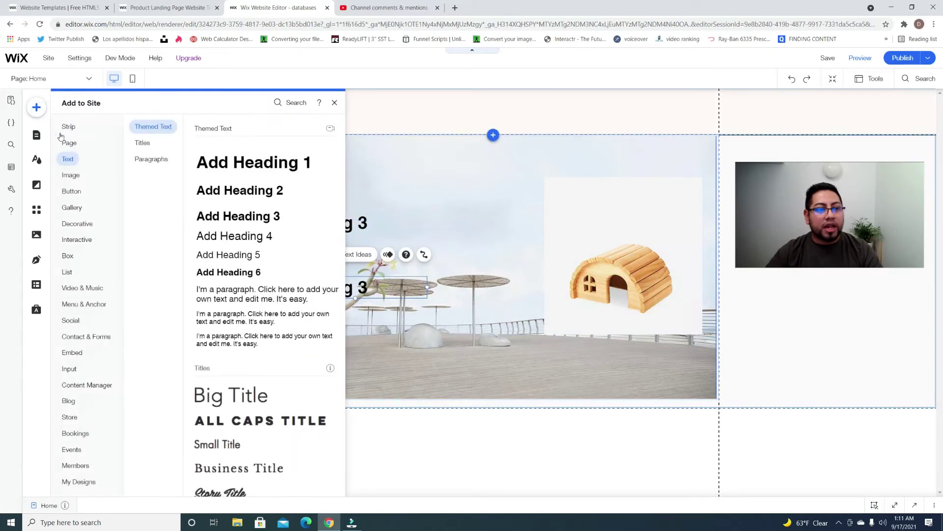
{"action": "scroll", "coordinate": [240, 390], "scroll_direction": "down", "scroll_amount": 4}
{"action": "left_click_drag", "start_coordinate": [248, 364], "coordinate": [297, 258]}
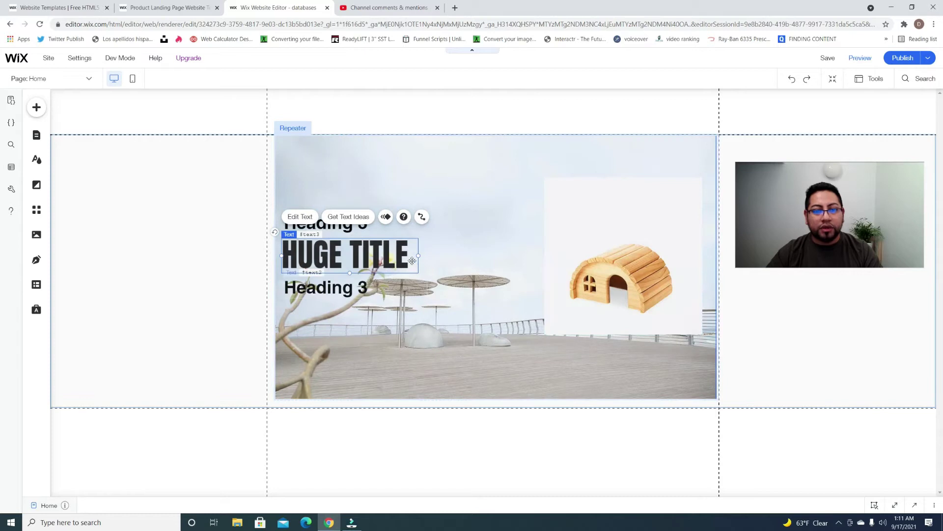
{"action": "left_click_drag", "start_coordinate": [419, 259], "coordinate": [523, 252]}
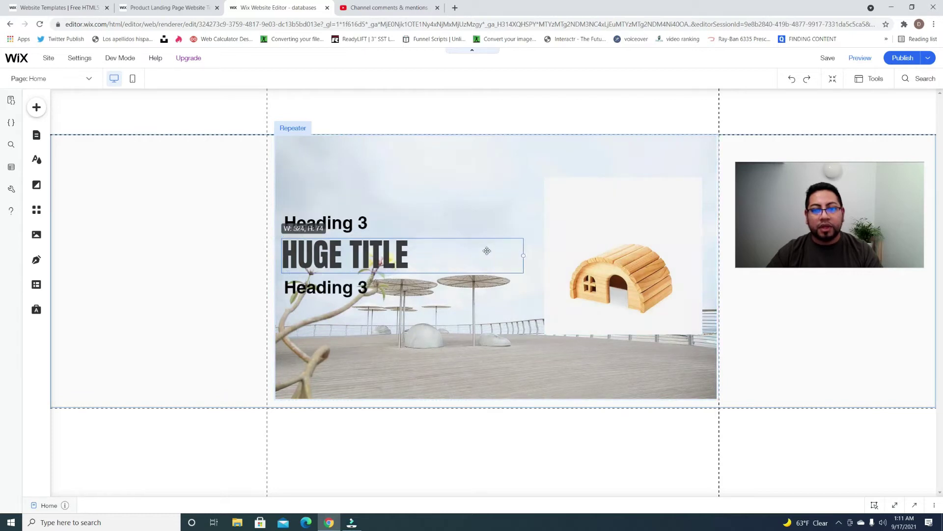
Step: Widen the upper and lower Heading 3 text boxes to end about level with the HUGE TITLE box
{"action": "left_click", "coordinate": [419, 227]}
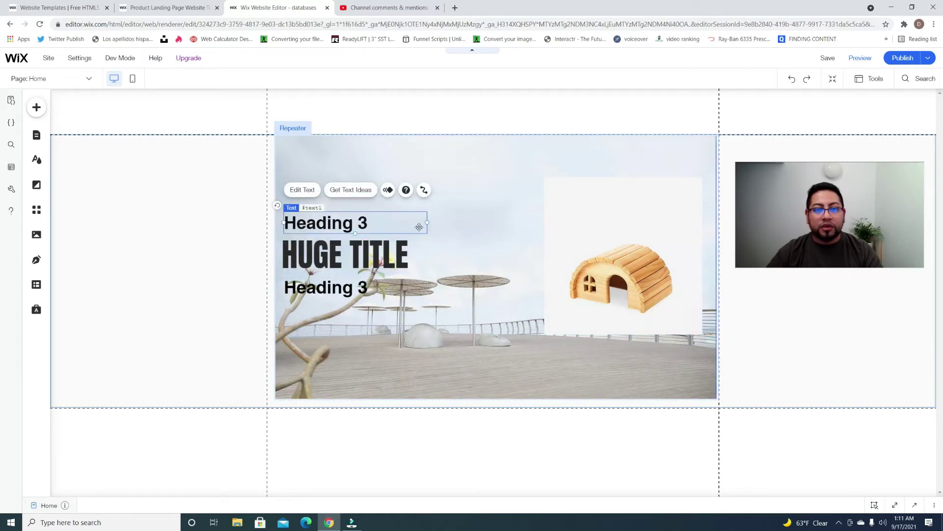
{"action": "left_click_drag", "start_coordinate": [427, 223], "coordinate": [521, 223]}
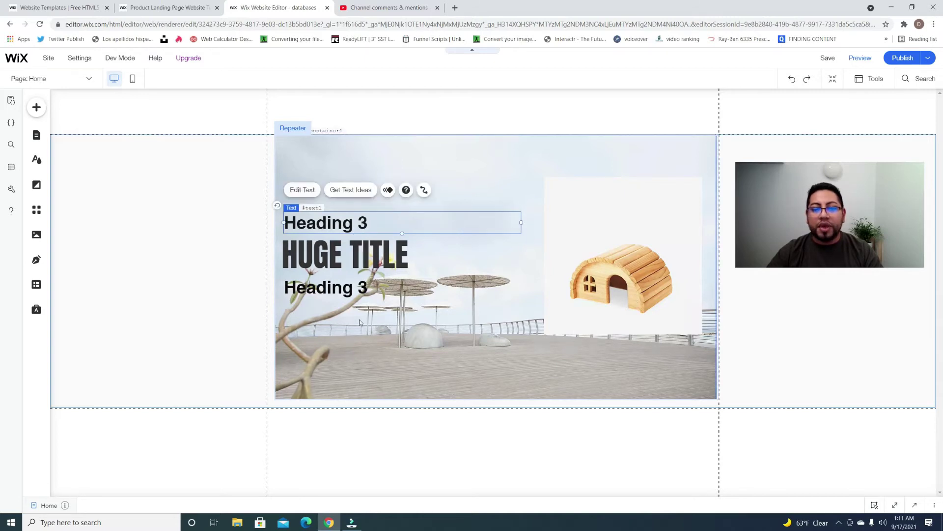
{"action": "left_click", "coordinate": [362, 293]}
{"action": "left_click_drag", "start_coordinate": [427, 286], "coordinate": [518, 288]}
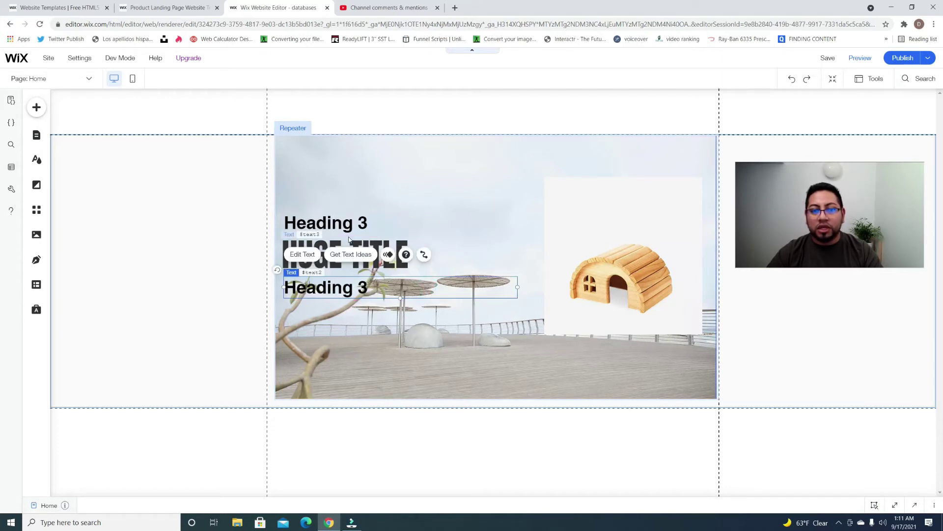
Step: Add a themed button below the lower Heading 3 and apply the solid blue themed button design
{"action": "left_click", "coordinate": [37, 107]}
{"action": "left_click", "coordinate": [148, 143]}
{"action": "left_click", "coordinate": [77, 143]}
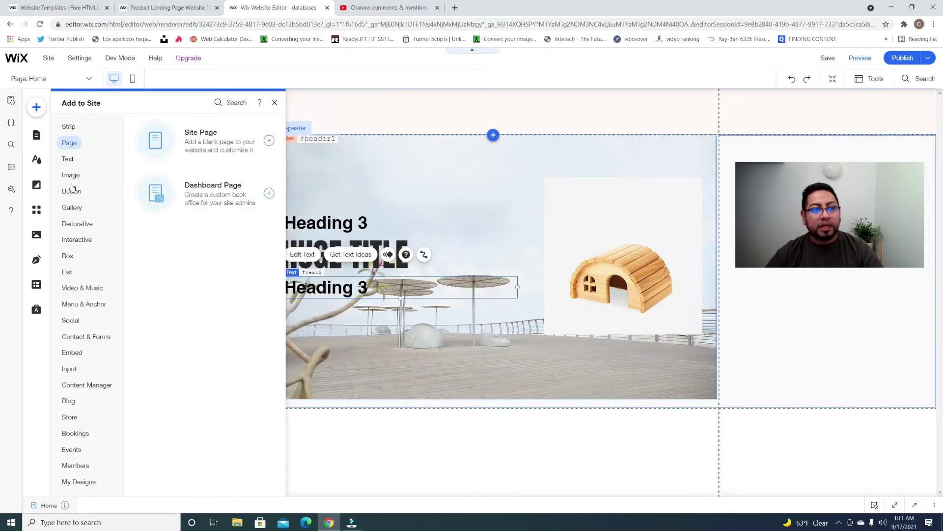
{"action": "left_click", "coordinate": [71, 193]}
{"action": "left_click_drag", "start_coordinate": [246, 156], "coordinate": [320, 317]}
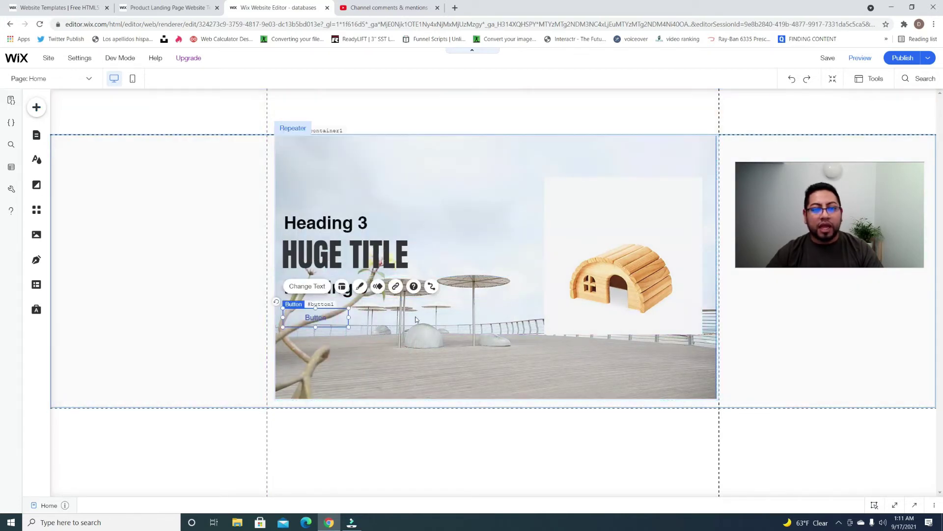
{"action": "left_click", "coordinate": [357, 287]}
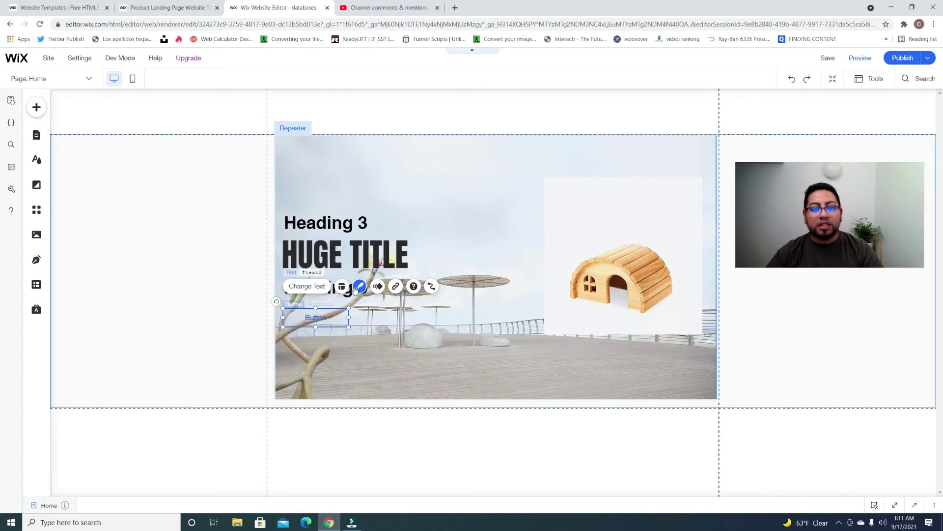
{"action": "left_click", "coordinate": [237, 168]}
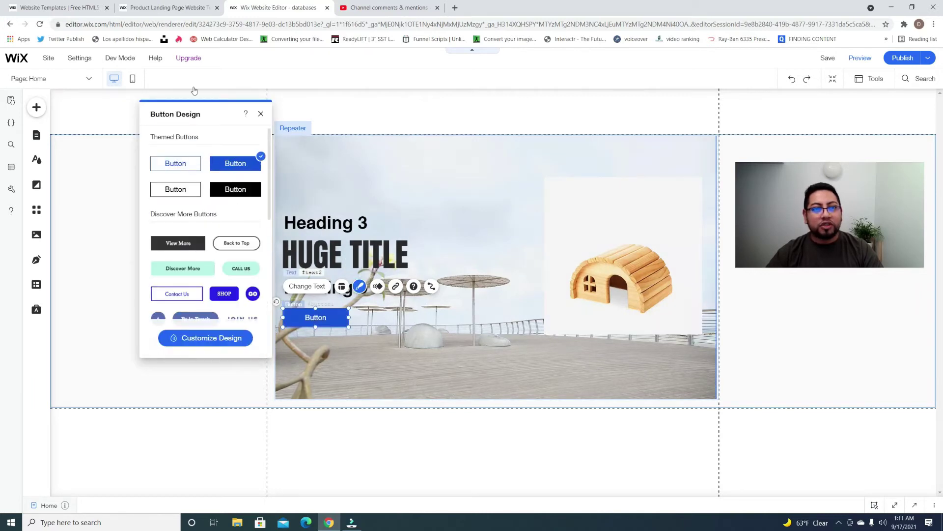
Step: Move the repeater item to the strip's left edge and stretch it across to the right edge
{"action": "left_click", "coordinate": [166, 4]}
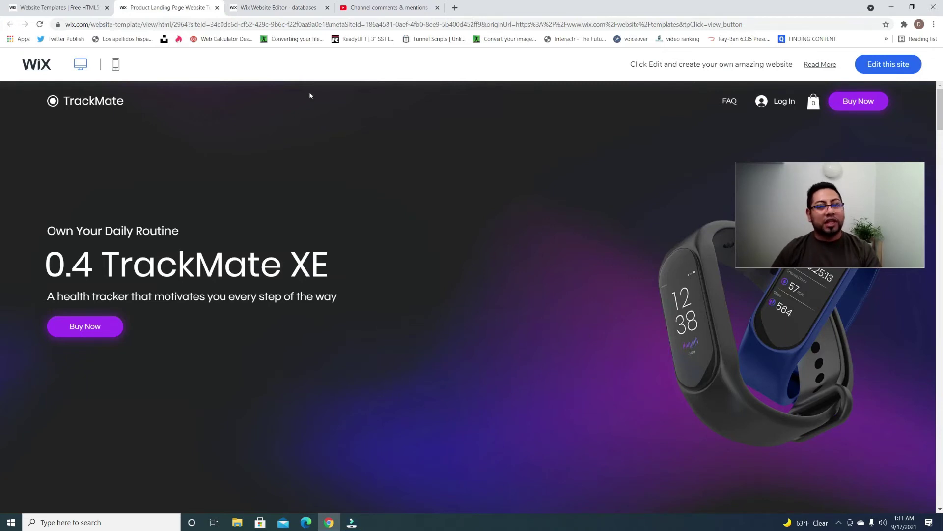
{"action": "left_click", "coordinate": [275, 8]}
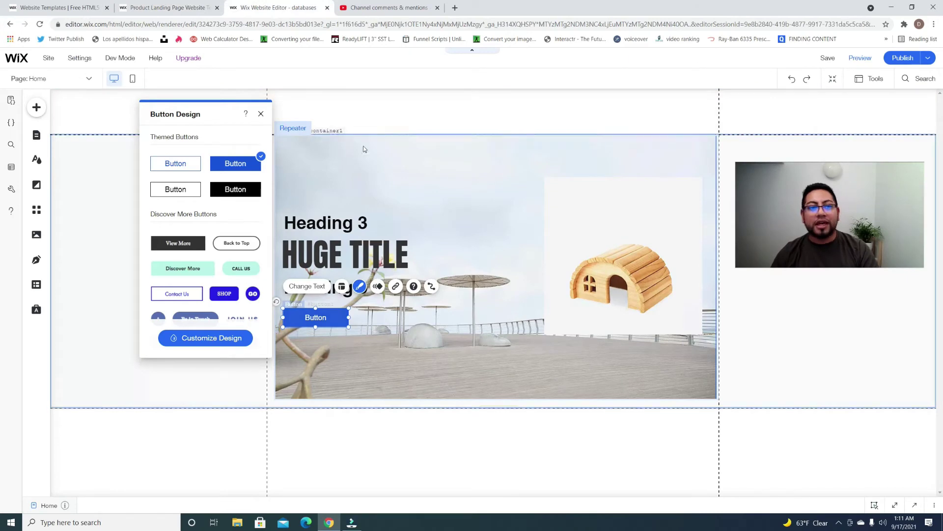
{"action": "left_click", "coordinate": [261, 113]}
{"action": "left_click", "coordinate": [276, 260]}
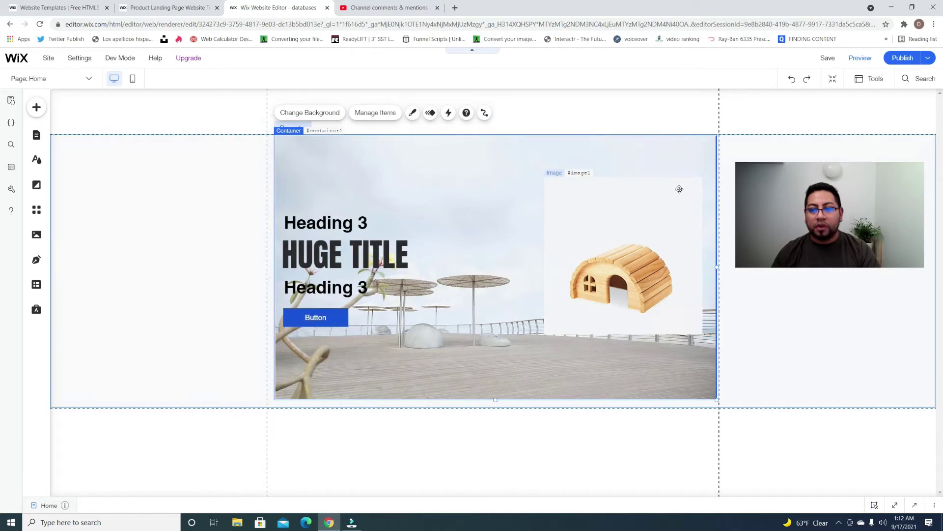
{"action": "left_click_drag", "start_coordinate": [625, 155], "coordinate": [450, 156]}
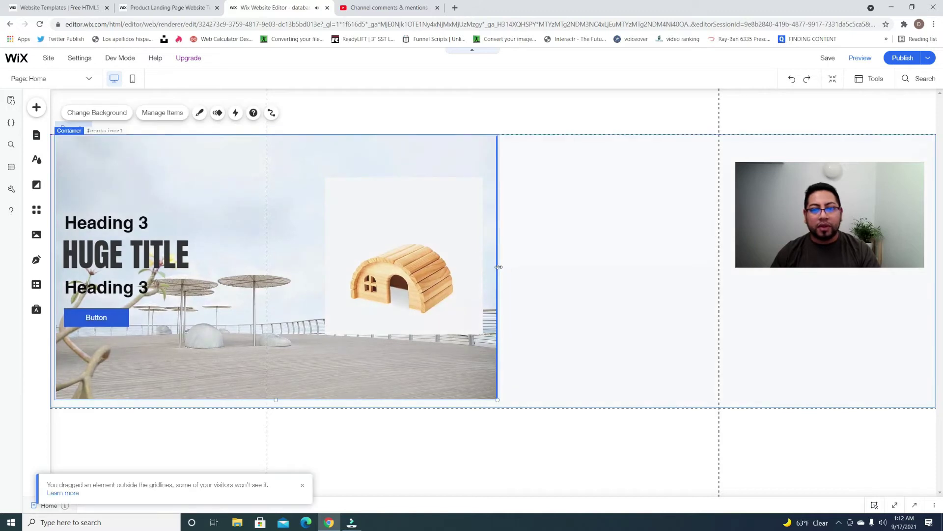
{"action": "left_click_drag", "start_coordinate": [498, 267], "coordinate": [934, 309]}
Step: Finish widening the repeater item to about 1907 px and move the product image to its right end
{"action": "left_click", "coordinate": [499, 301]}
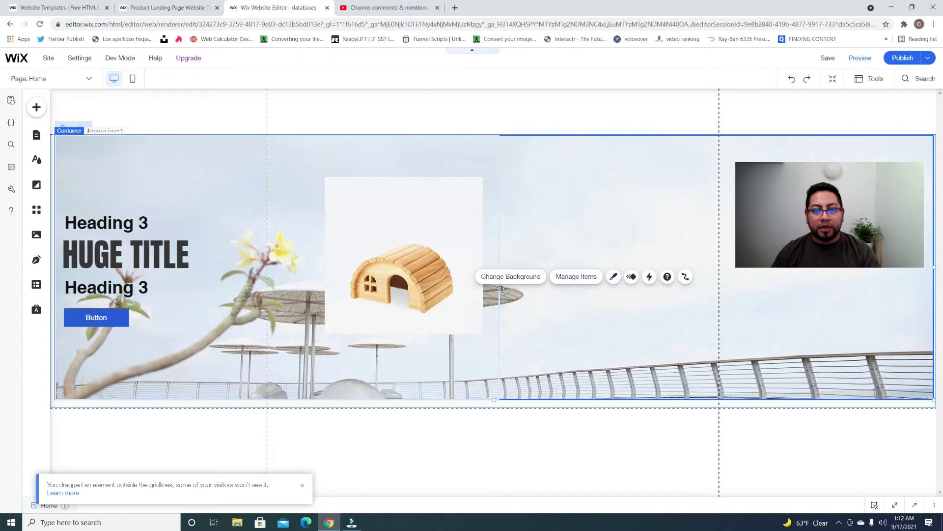
{"action": "left_click", "coordinate": [483, 212]}
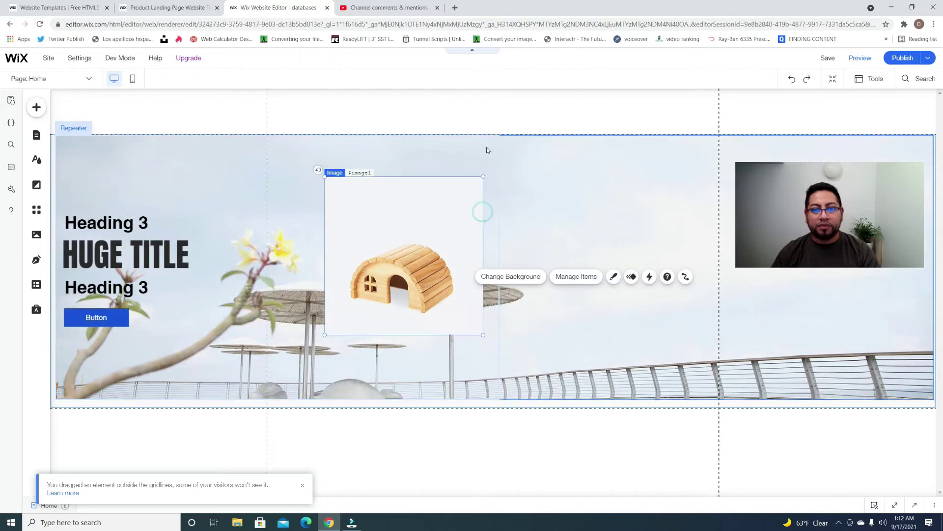
{"action": "left_click", "coordinate": [496, 238]}
{"action": "left_click_drag", "start_coordinate": [499, 267], "coordinate": [891, 272]}
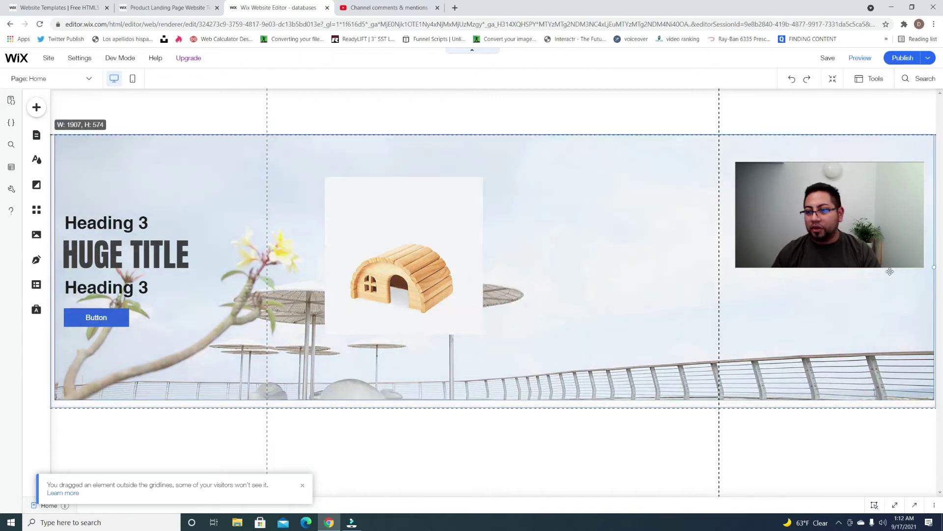
{"action": "left_click", "coordinate": [426, 275]}
{"action": "left_click_drag", "start_coordinate": [466, 278], "coordinate": [881, 294]}
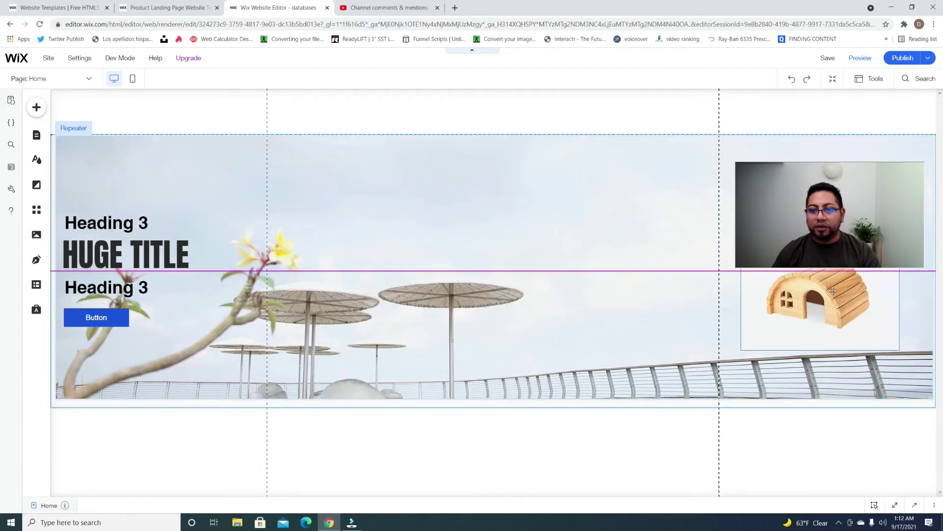
Step: Set the HUGE TITLE font size to 100 px and widen its text box to about the middle of the item
{"action": "left_click", "coordinate": [180, 258]}
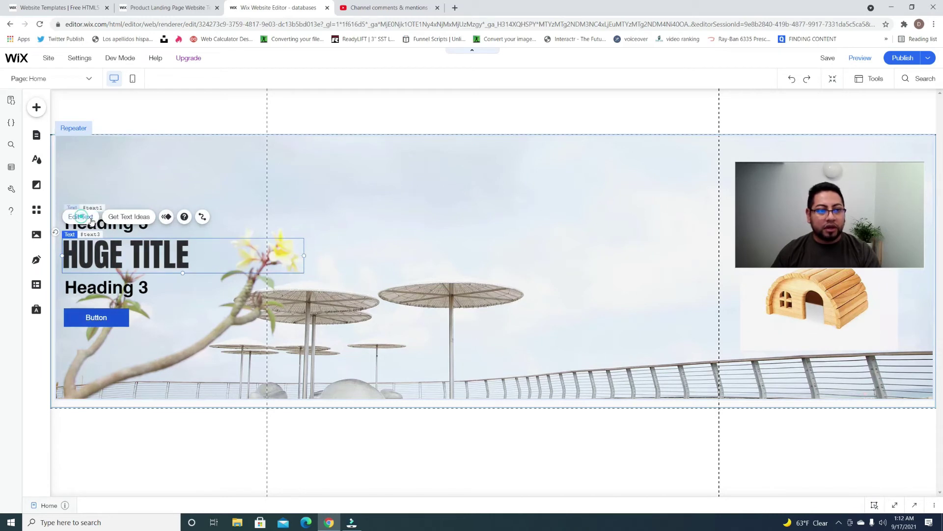
{"action": "left_click", "coordinate": [427, 231]}
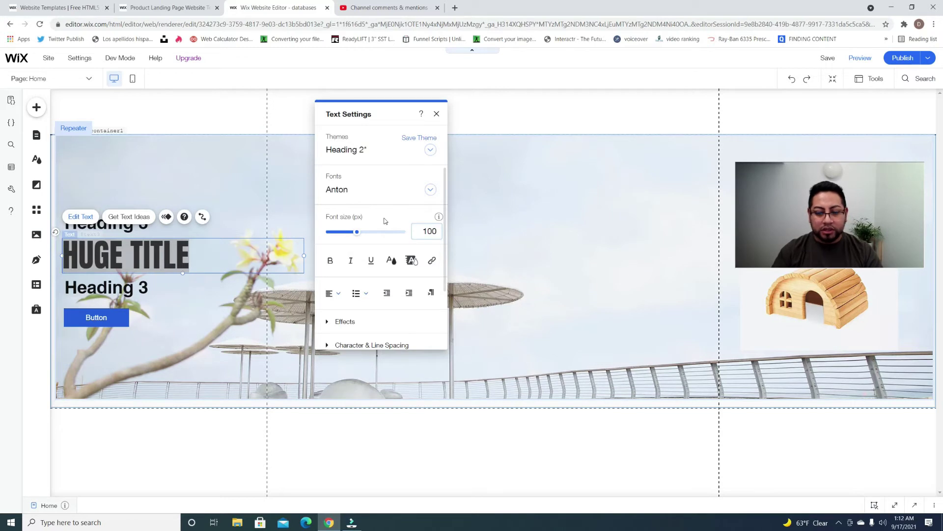
{"action": "key", "text": "Return"}
{"action": "left_click_drag", "start_coordinate": [304, 263], "coordinate": [486, 242]}
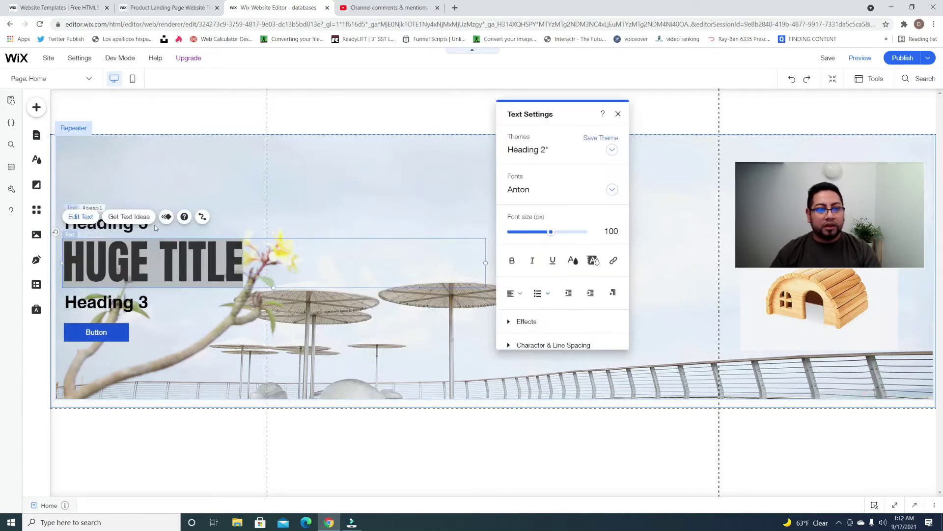
Step: Set the font size of the upper and lower Heading 3 texts to 50 px
{"action": "left_click", "coordinate": [197, 227]}
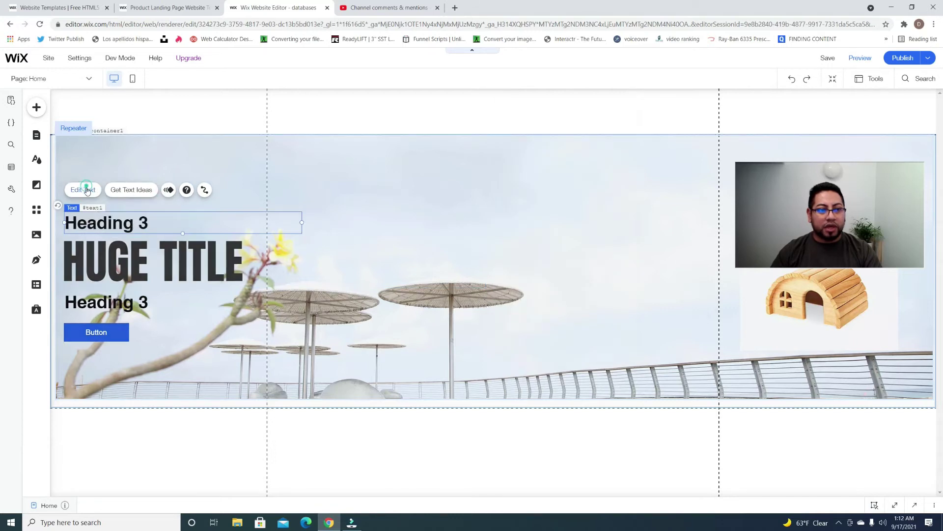
{"action": "left_click", "coordinate": [87, 190]}
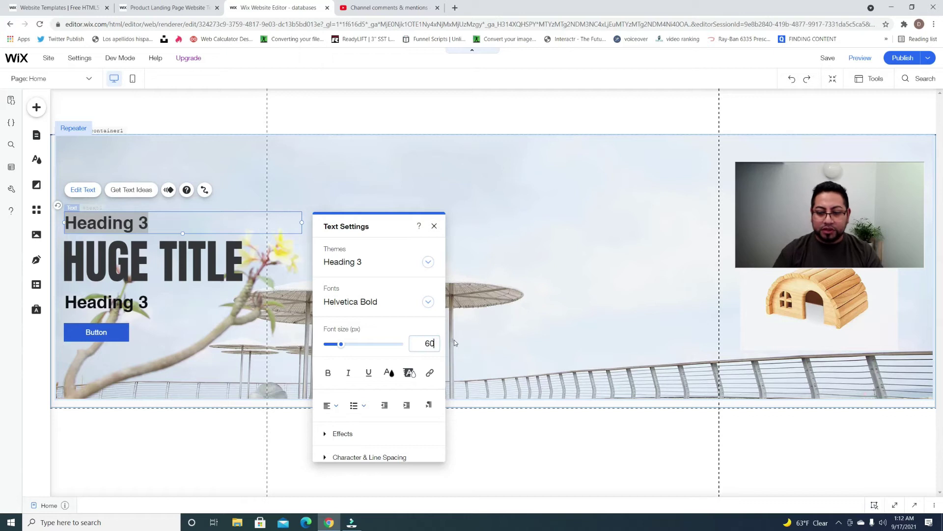
{"action": "type", "text": "50"}
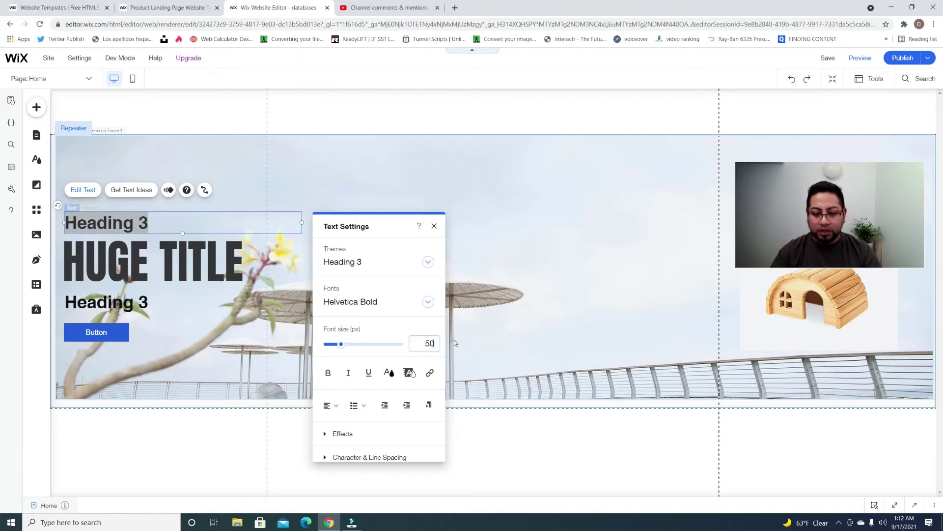
{"action": "key", "text": "Return"}
{"action": "left_click", "coordinate": [138, 307]}
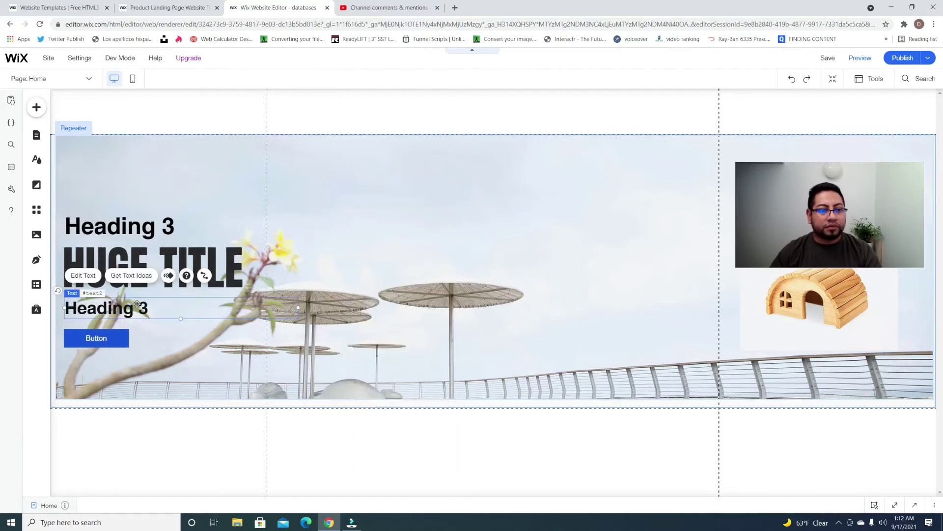
{"action": "left_click", "coordinate": [97, 276]}
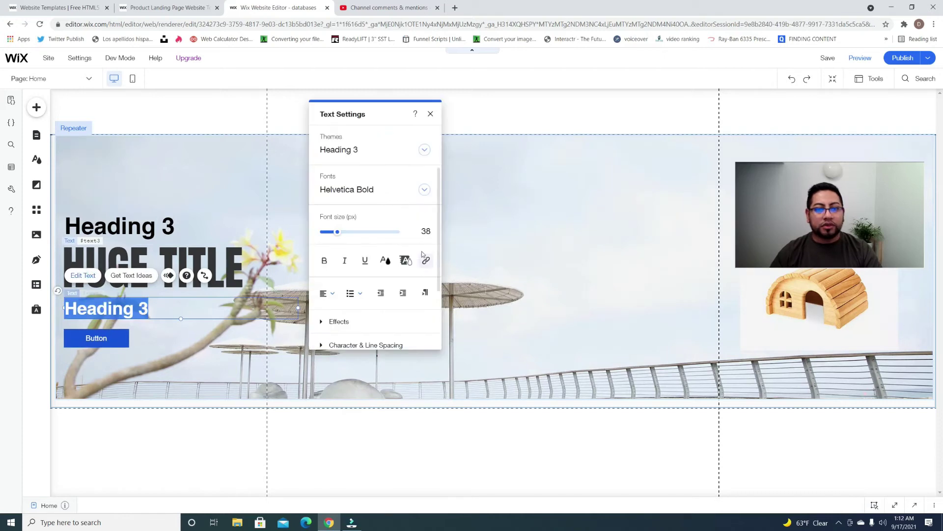
{"action": "key", "text": "Return"}
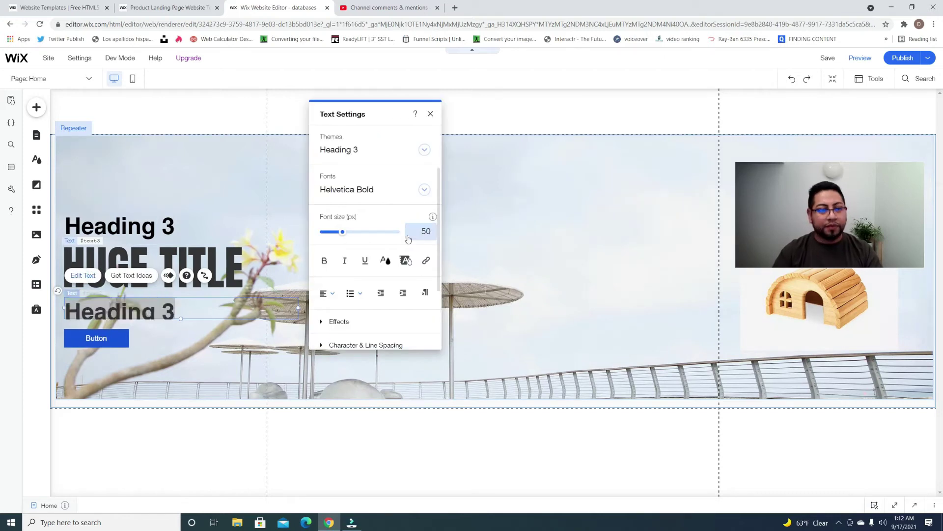
Step: Enlarge the button slightly in width and height, open its text settings and compare with the product landing page template
{"action": "left_click", "coordinate": [110, 344]}
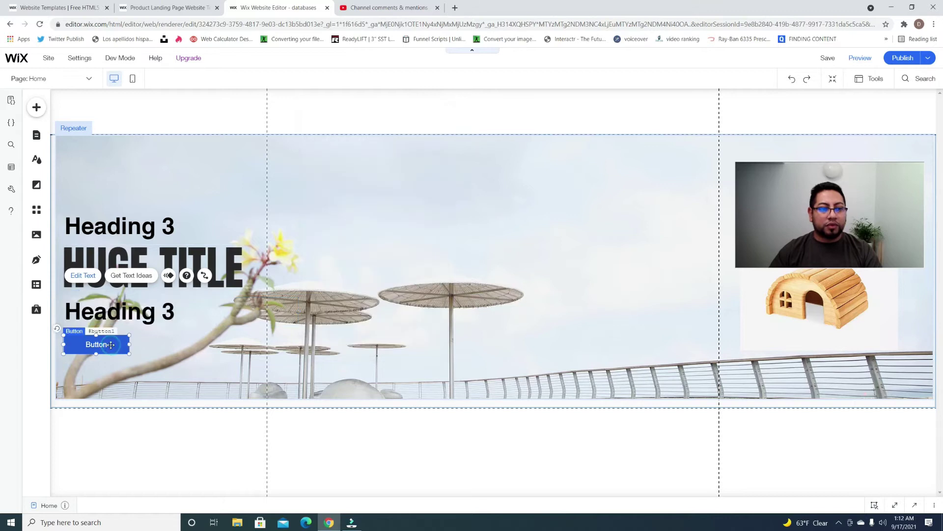
{"action": "left_click_drag", "start_coordinate": [129, 344], "coordinate": [103, 357]}
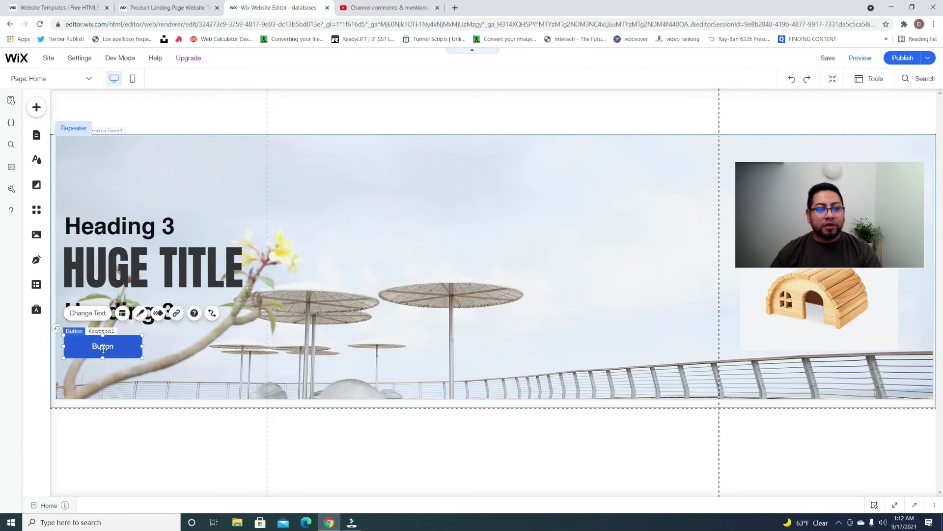
{"action": "left_click", "coordinate": [93, 314]}
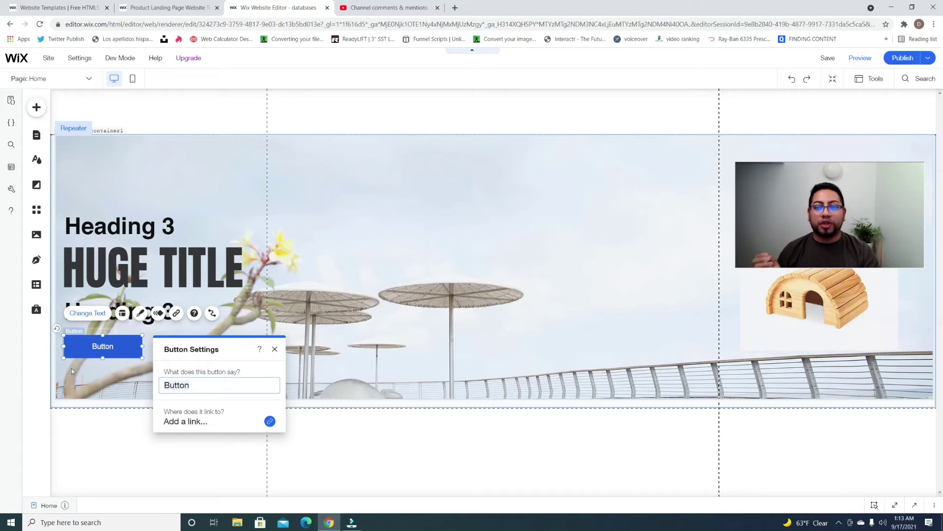
{"action": "left_click", "coordinate": [174, 10]}
{"action": "left_click", "coordinate": [272, 8]}
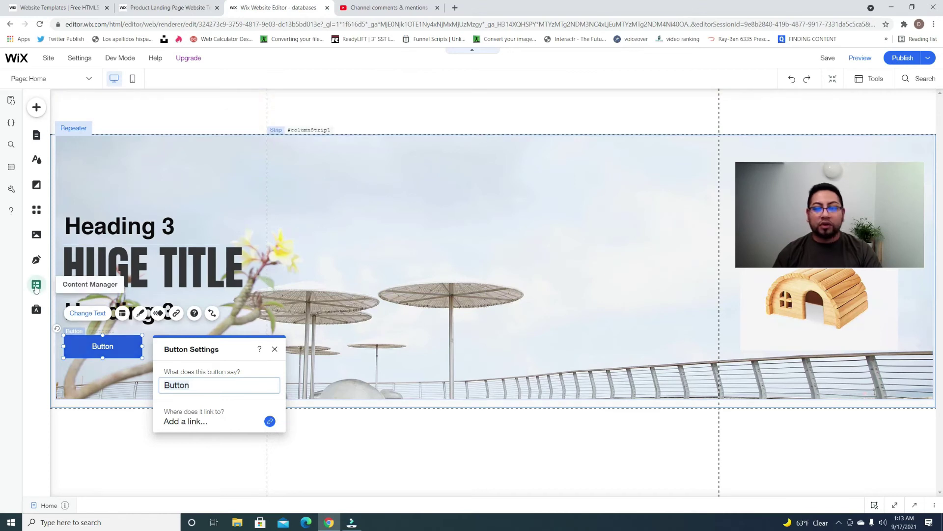
Step: Add a Text field named "button text" to the Services collection and return to the page
{"action": "left_click", "coordinate": [36, 286]}
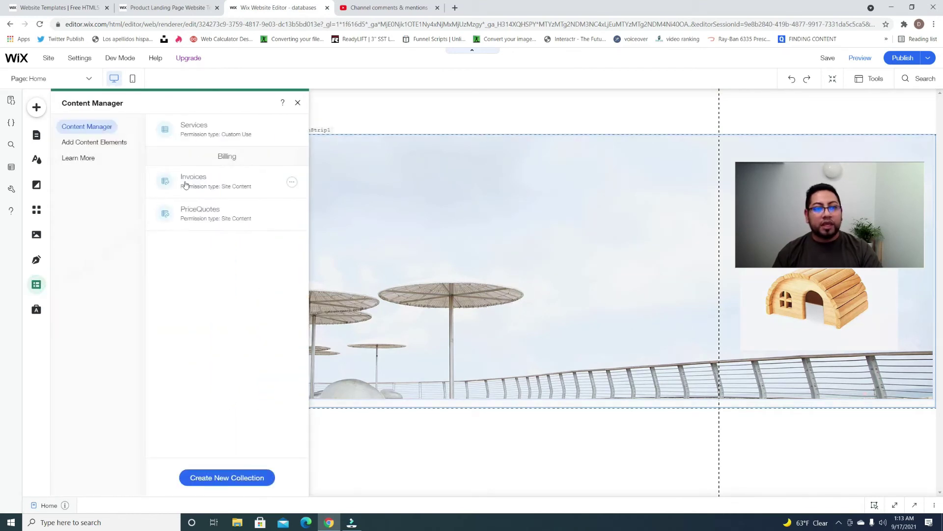
{"action": "left_click", "coordinate": [201, 129]}
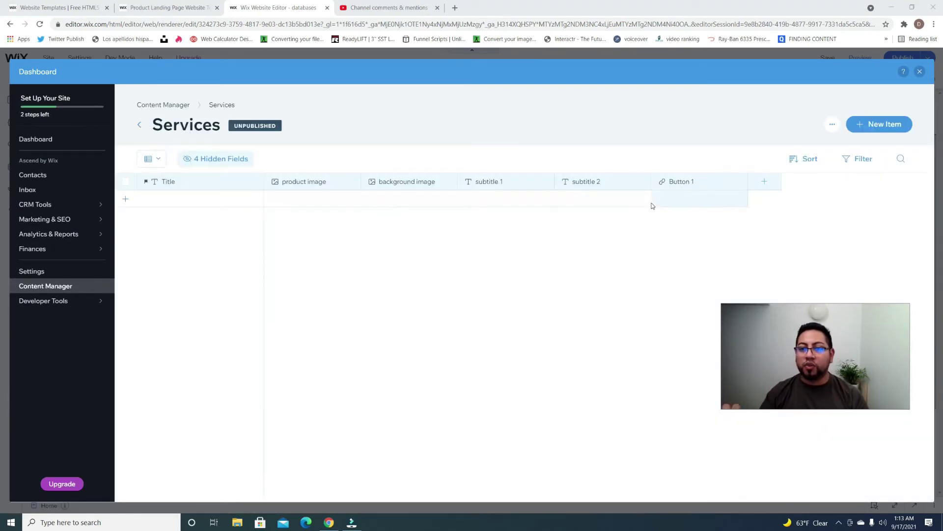
{"action": "left_click", "coordinate": [766, 181]}
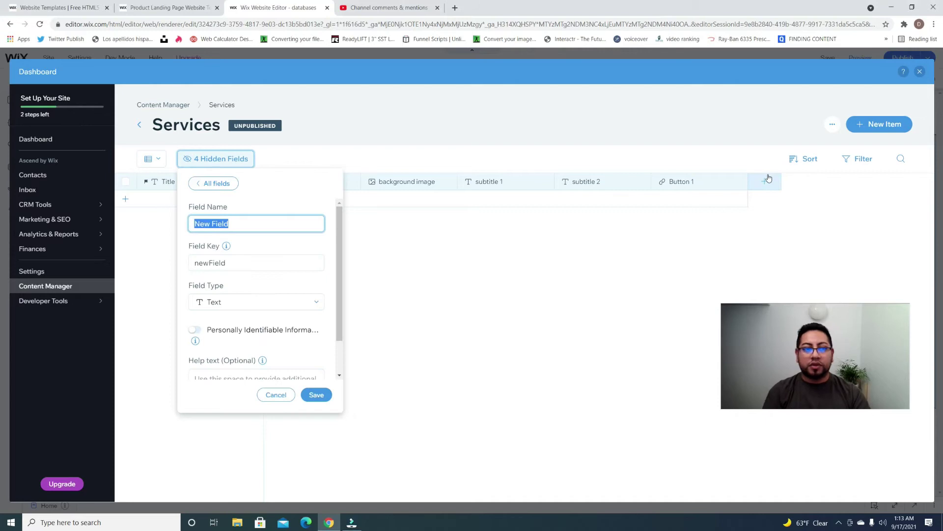
{"action": "type", "text": "button text"}
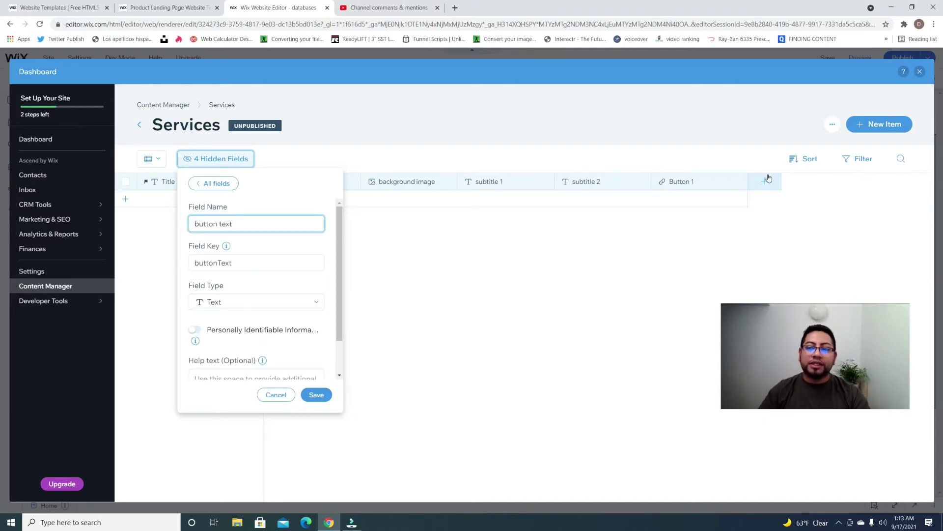
{"action": "left_click", "coordinate": [315, 398]}
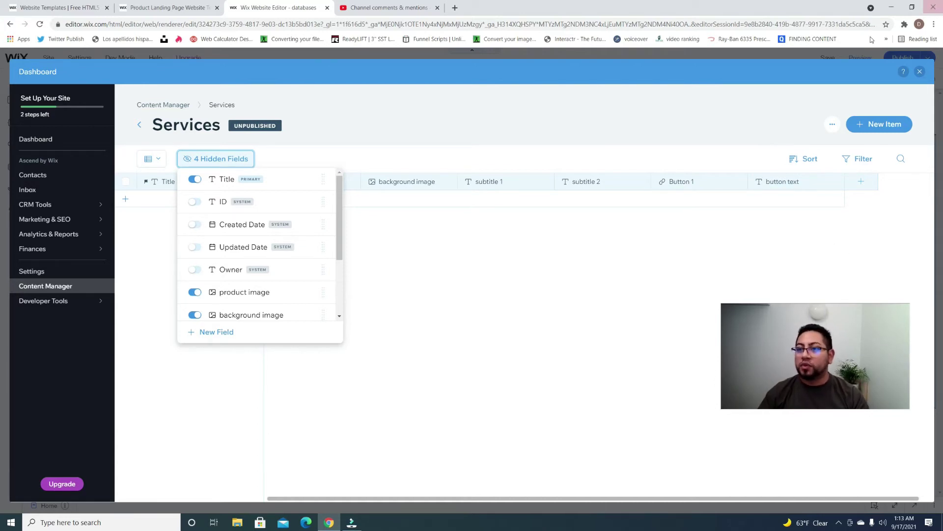
{"action": "left_click", "coordinate": [919, 72]}
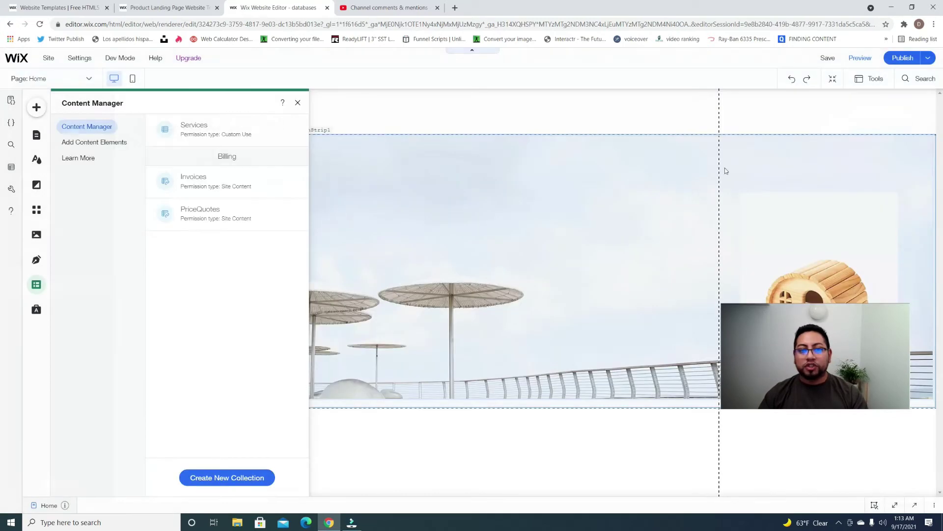
{"action": "left_click", "coordinate": [297, 103]}
Step: Move the product image slightly up and to the left within the repeater item
{"action": "left_click", "coordinate": [101, 350]}
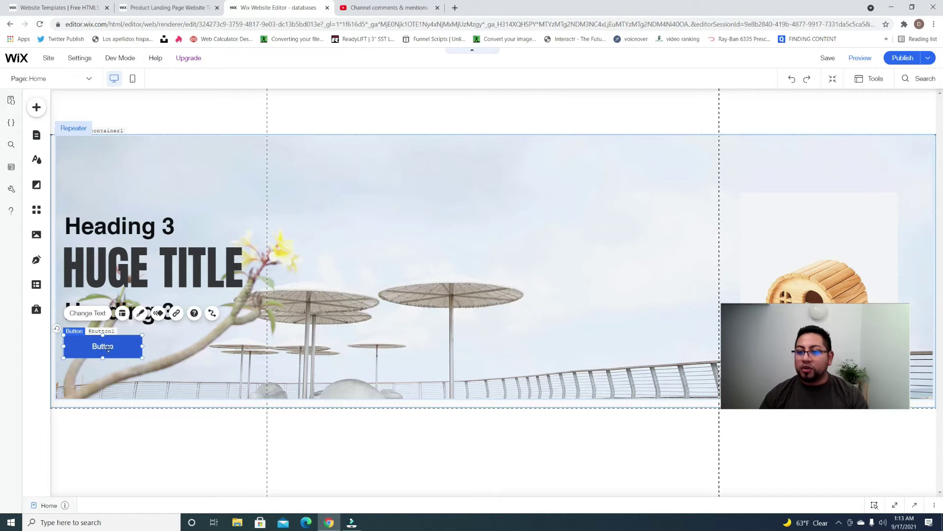
{"action": "left_click", "coordinate": [812, 253]}
{"action": "mouse_move", "coordinate": [808, 252]}
{"action": "left_mouse_down"}
{"action": "mouse_move", "coordinate": [791, 235]}
{"action": "mouse_move", "coordinate": [801, 234]}
{"action": "left_mouse_up"}
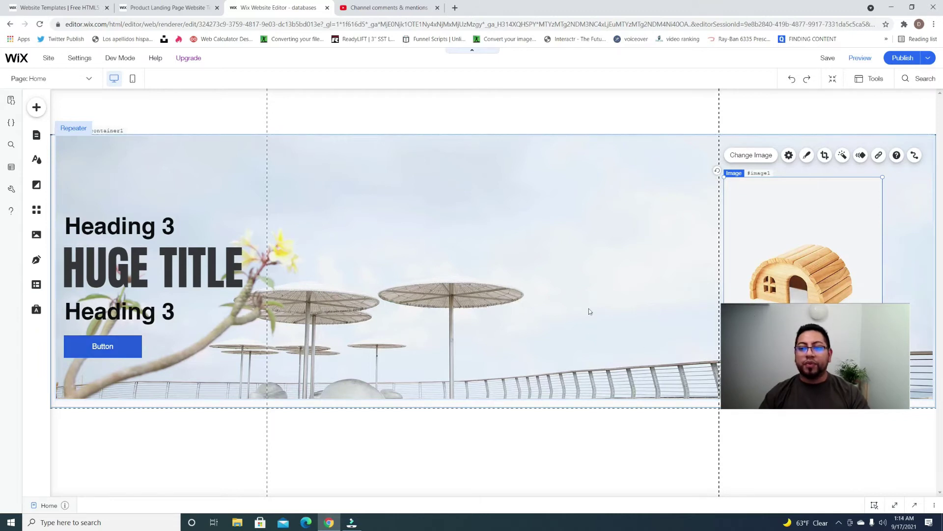
Step: Add a new site page named "Form service 1" and open its page options
{"action": "left_click", "coordinate": [36, 135]}
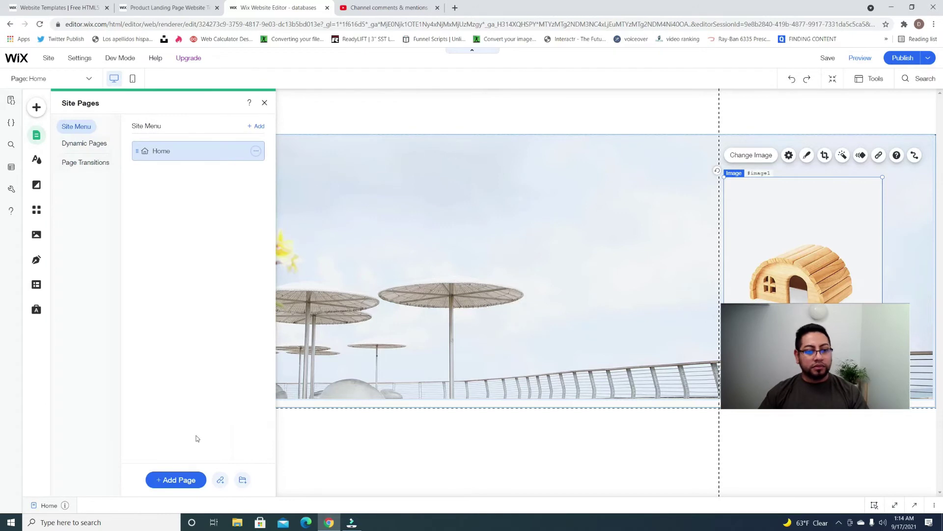
{"action": "left_click", "coordinate": [182, 480]}
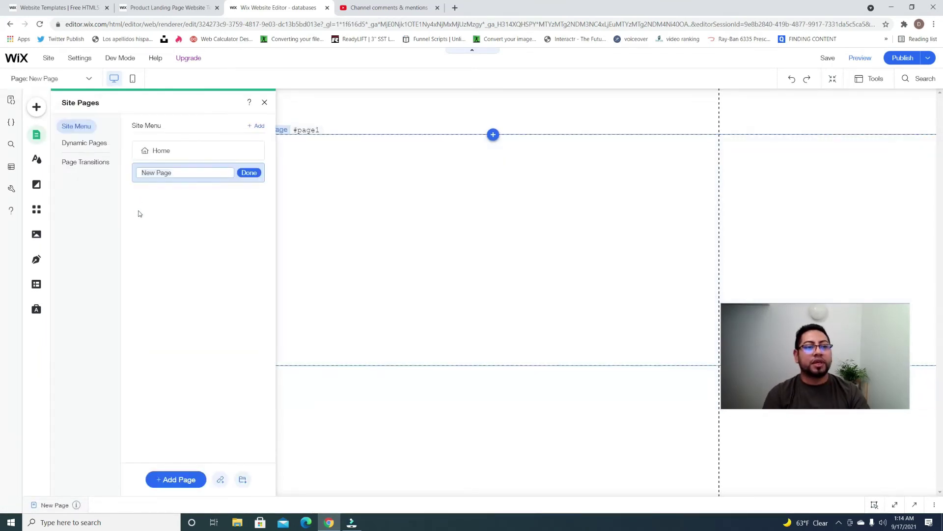
{"action": "type", "text": "A"}
{"action": "key", "text": "BackSpace"}
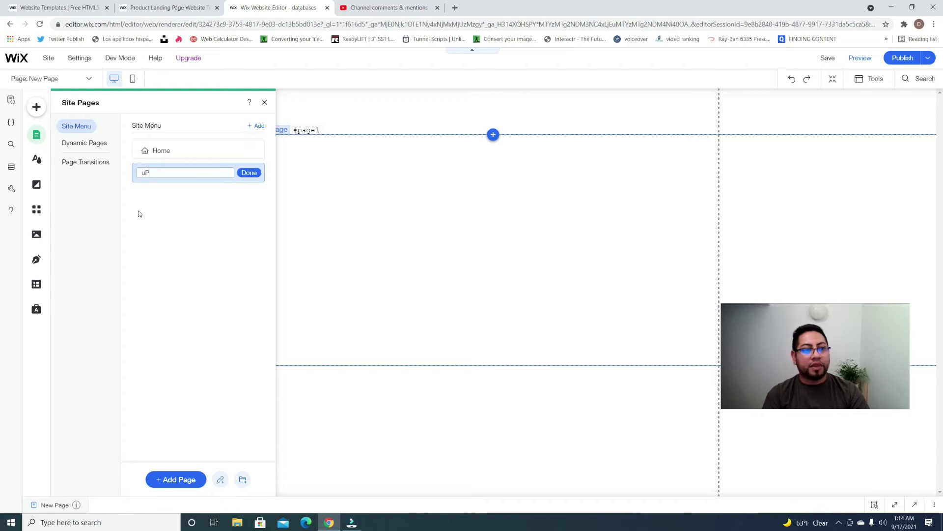
{"action": "type", "text": "F"}
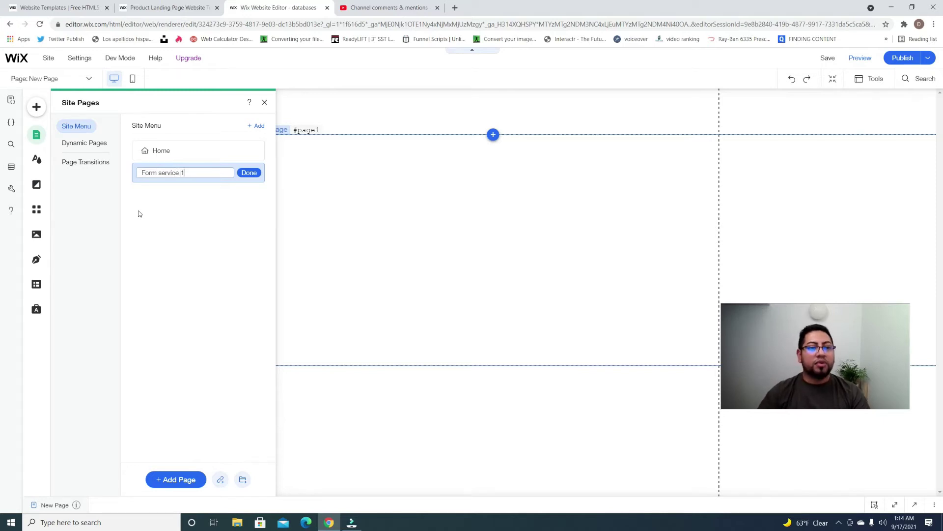
{"action": "left_click", "coordinate": [249, 172]}
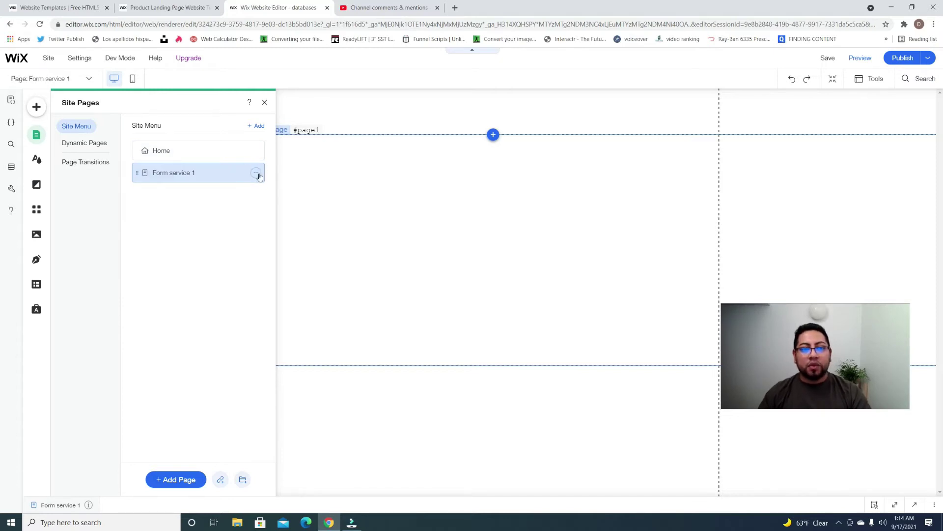
{"action": "left_click", "coordinate": [257, 173]}
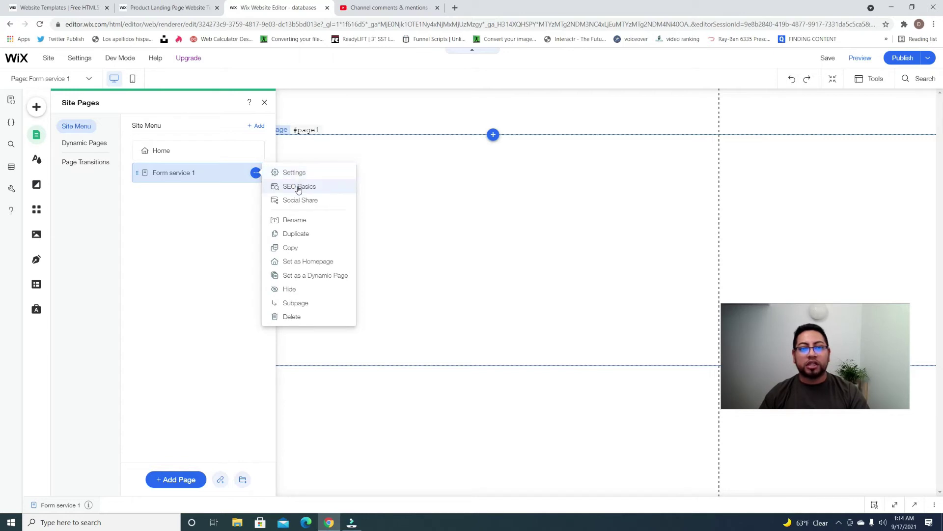
Step: Review the viewing permission options for the Form service 1 page and leave its page settings
{"action": "left_click", "coordinate": [308, 172]}
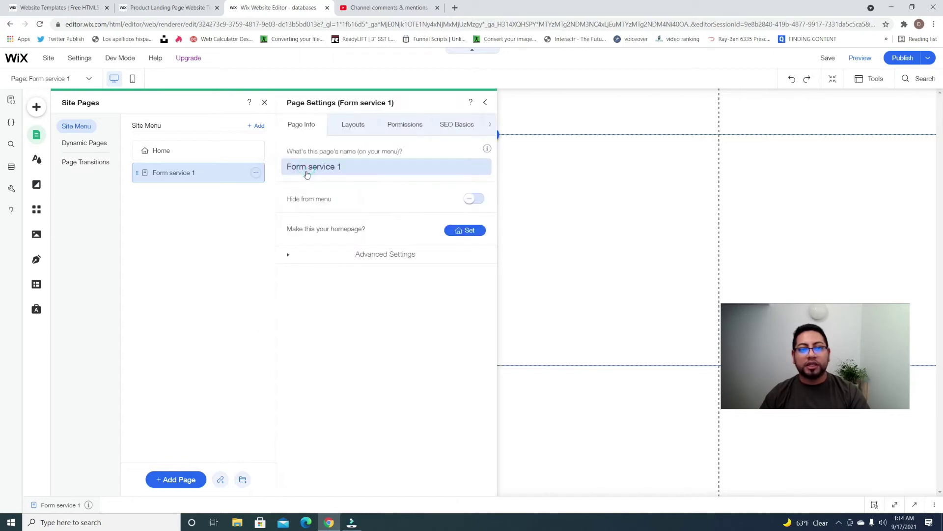
{"action": "left_click", "coordinate": [403, 128]}
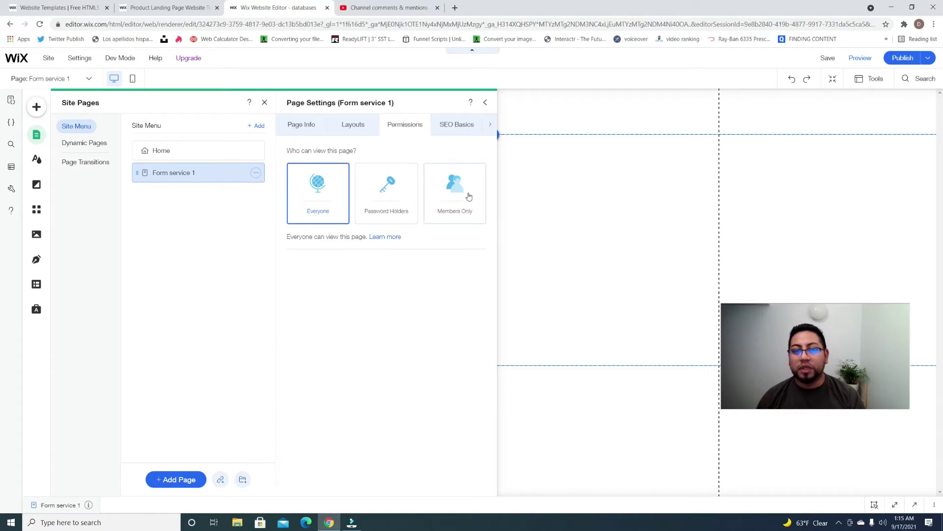
{"action": "key", "text": "super"}
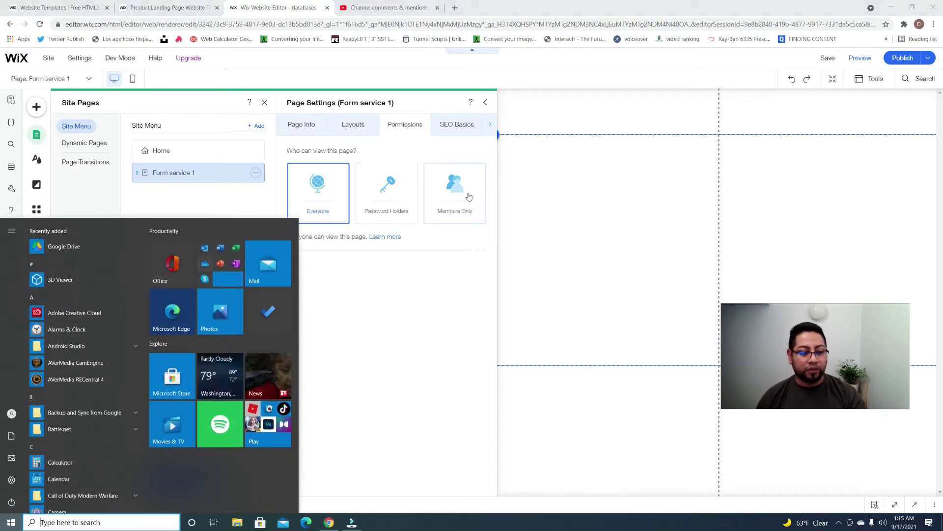
{"action": "key", "text": "super"}
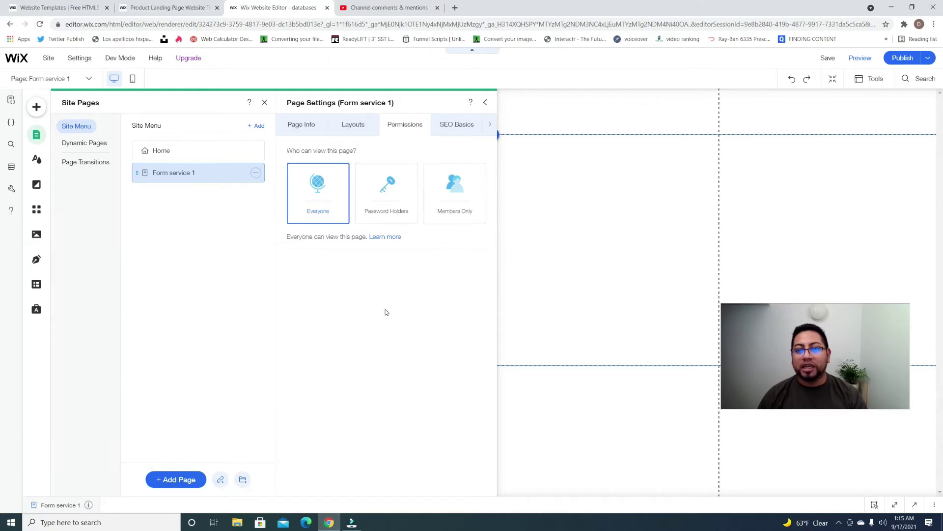
{"action": "left_click", "coordinate": [525, 195]}
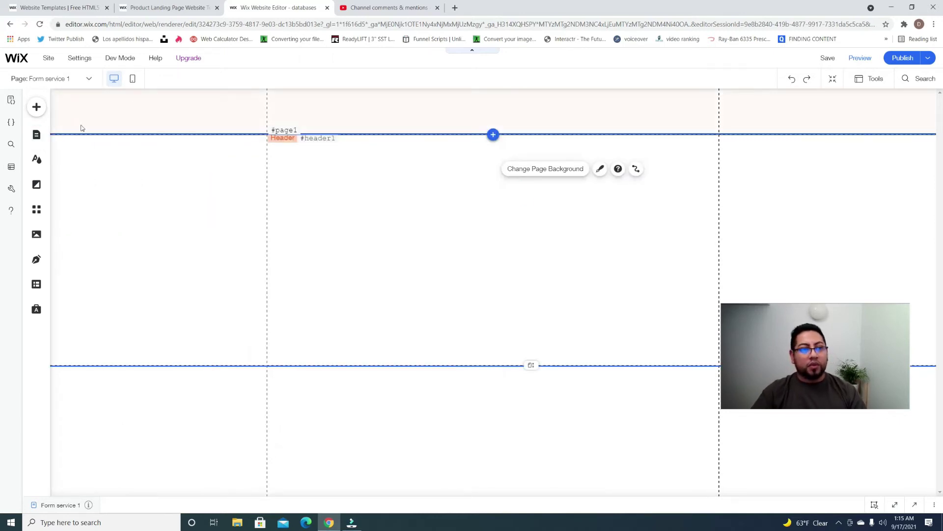
Step: Add the plain outlined "Add your Name" text input near the top centre of the Form service 1 page
{"action": "left_click", "coordinate": [39, 107]}
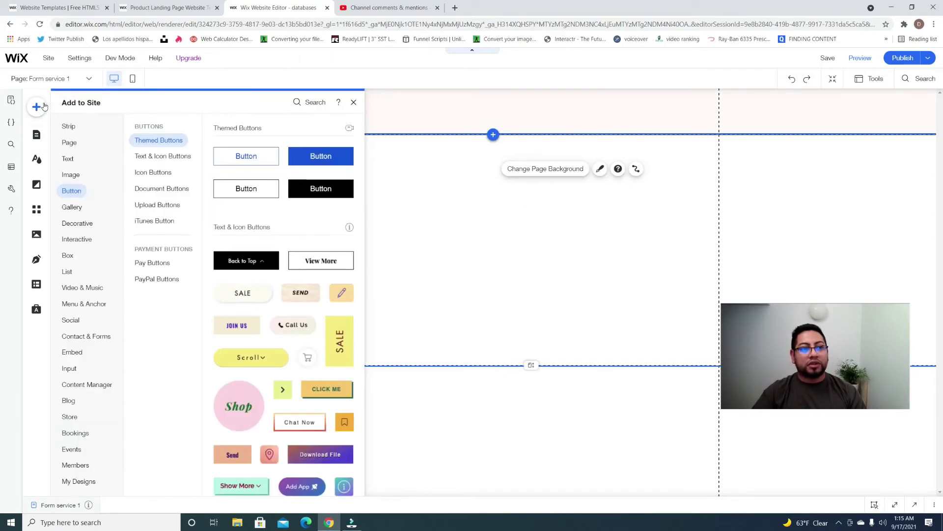
{"action": "left_click", "coordinate": [149, 205]}
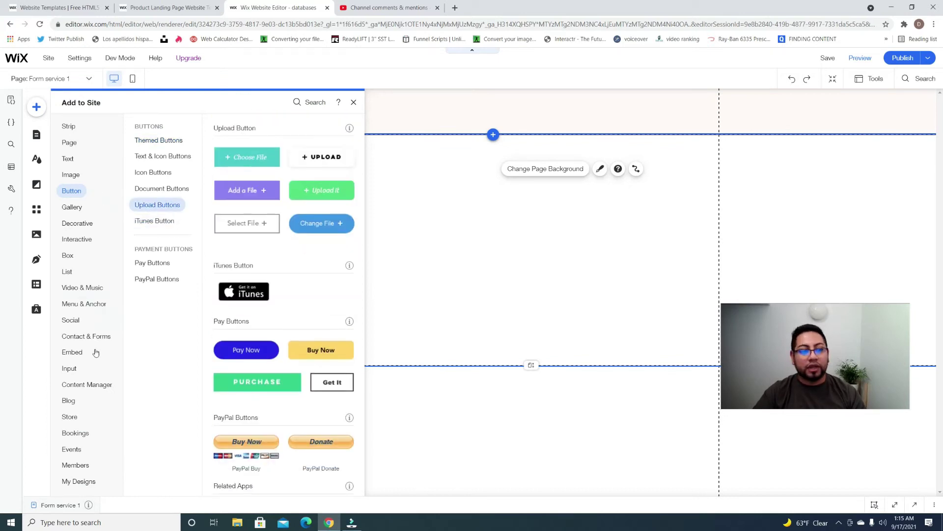
{"action": "left_click", "coordinate": [74, 368]}
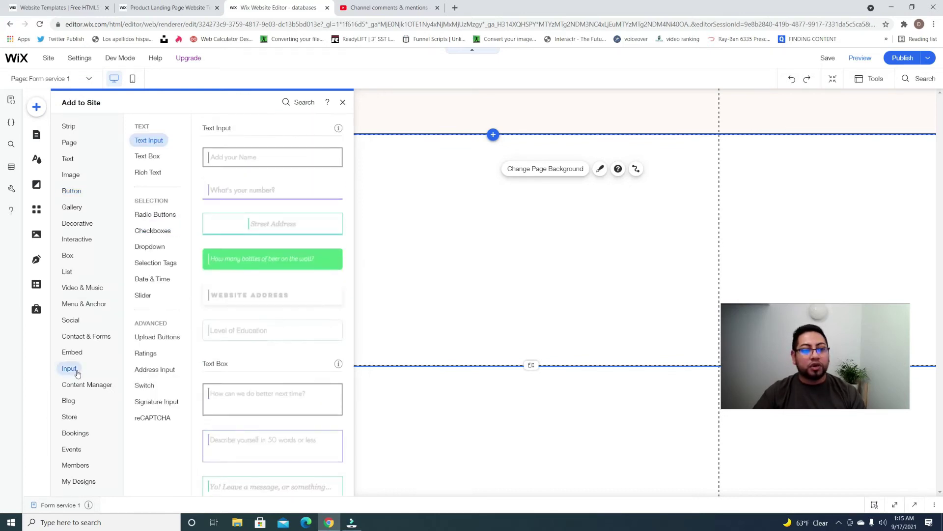
{"action": "left_click_drag", "start_coordinate": [245, 164], "coordinate": [465, 177]}
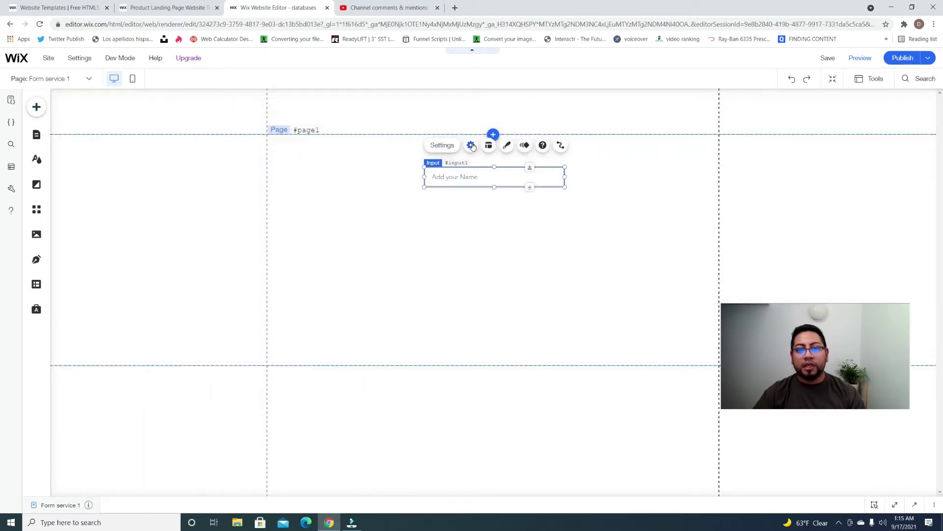
Step: Set the new text input's placeholder text to "Subtitle 1"
{"action": "left_click", "coordinate": [472, 145]}
{"action": "left_click", "coordinate": [629, 407]}
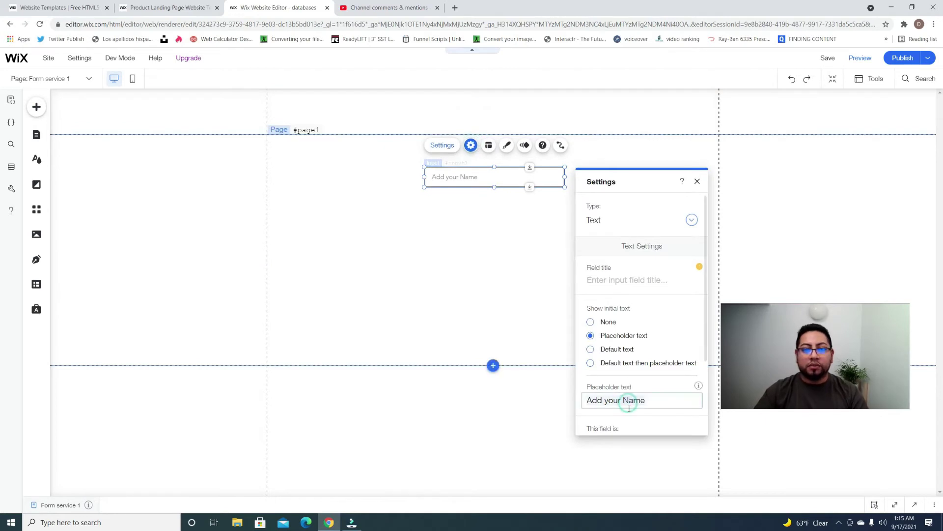
{"action": "key", "text": "ctrl+a"}
{"action": "type", "text": "S"}
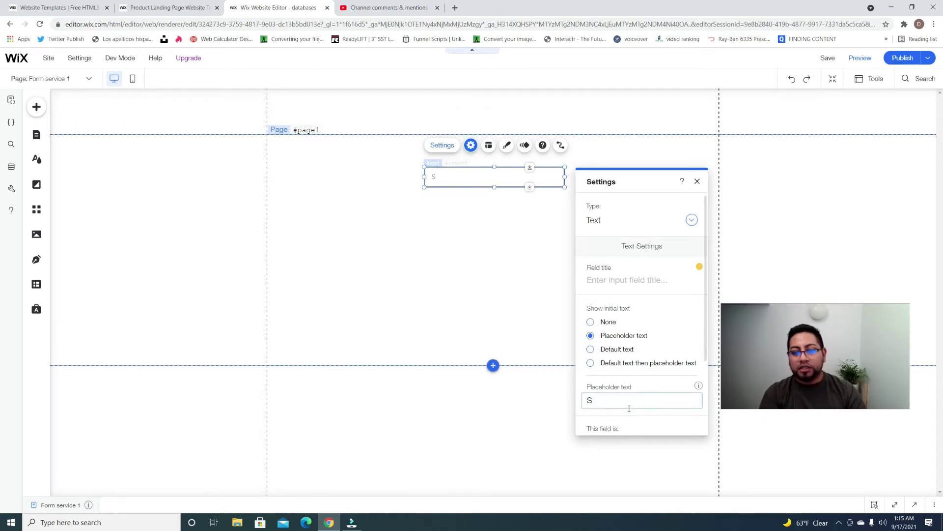
{"action": "type", "text": "ubtitle 1"}
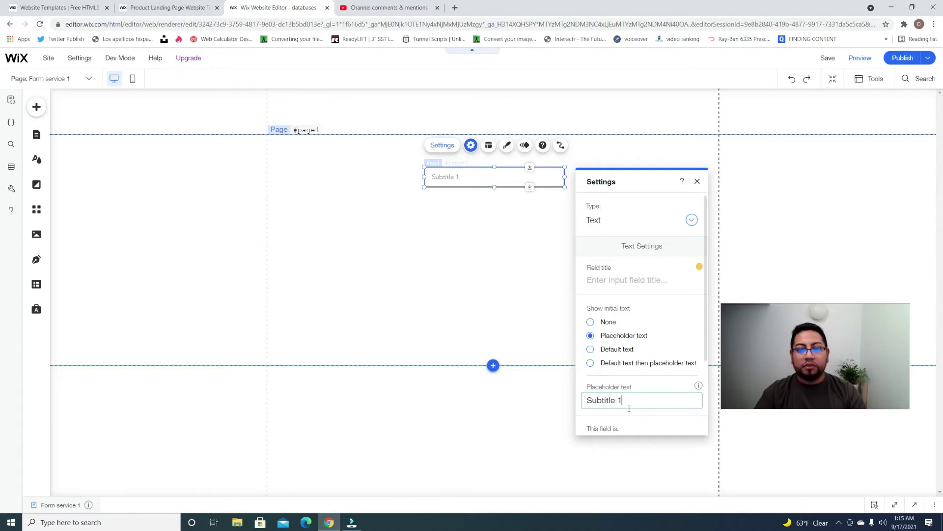
{"action": "left_click", "coordinate": [452, 269]}
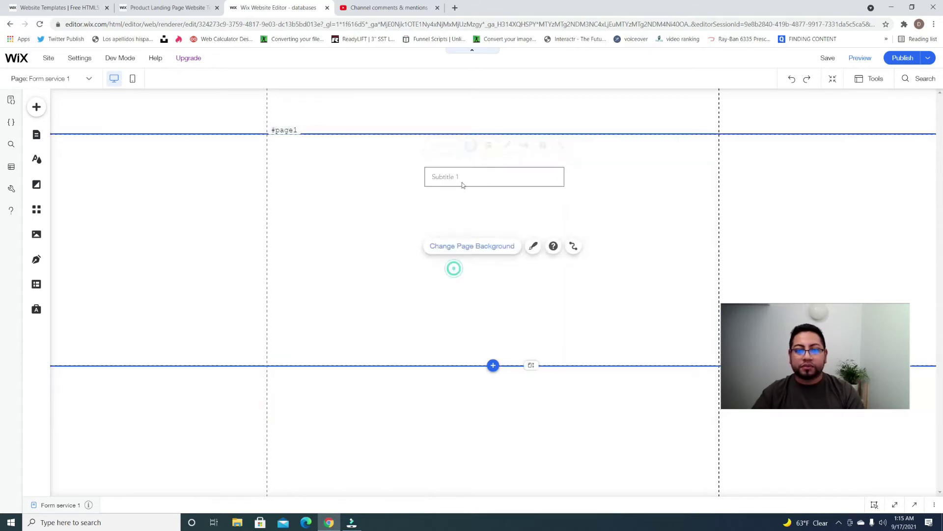
Step: Duplicate the Subtitle 1 input directly beneath the original and set the copy's placeholder text to "Subtitle 2"
{"action": "left_click", "coordinate": [473, 179]}
{"action": "right_click", "coordinate": [473, 179]}
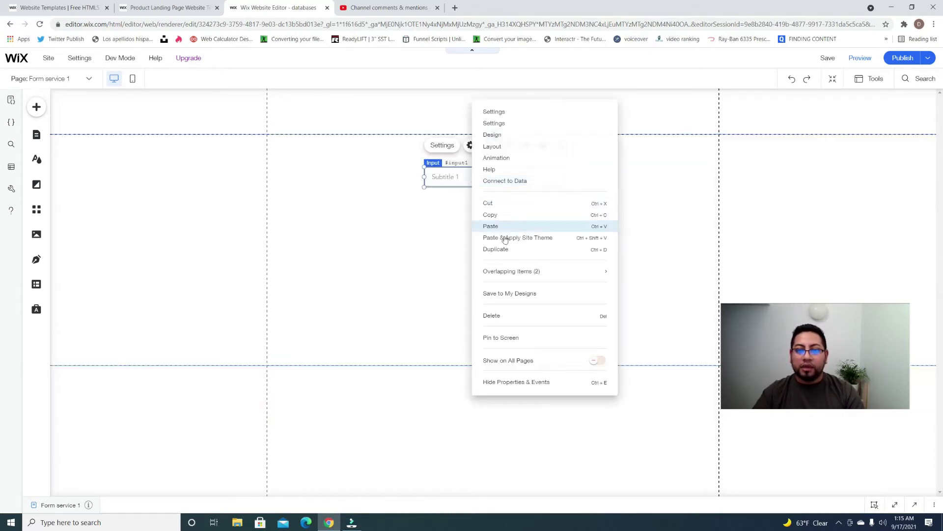
{"action": "left_click", "coordinate": [509, 247]}
{"action": "left_click_drag", "start_coordinate": [488, 189], "coordinate": [481, 205]}
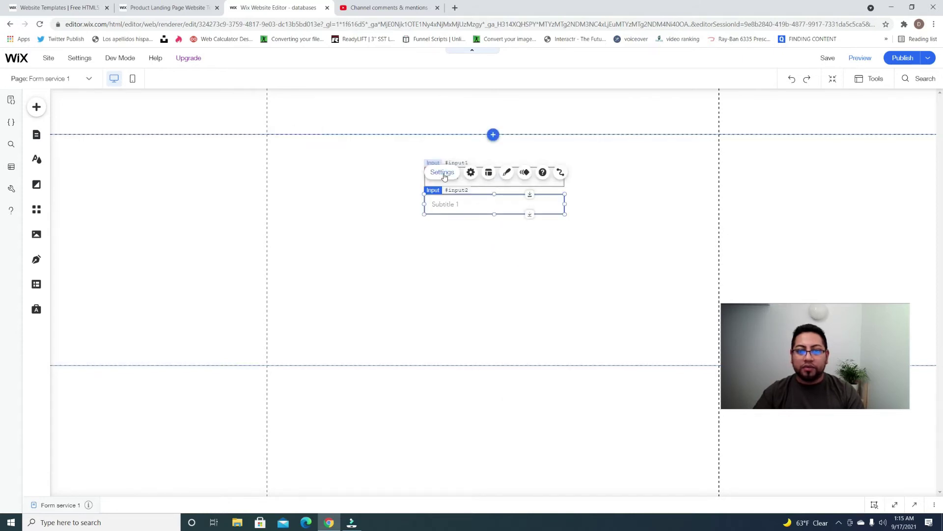
{"action": "left_click", "coordinate": [442, 172]}
{"action": "left_click", "coordinate": [618, 428]}
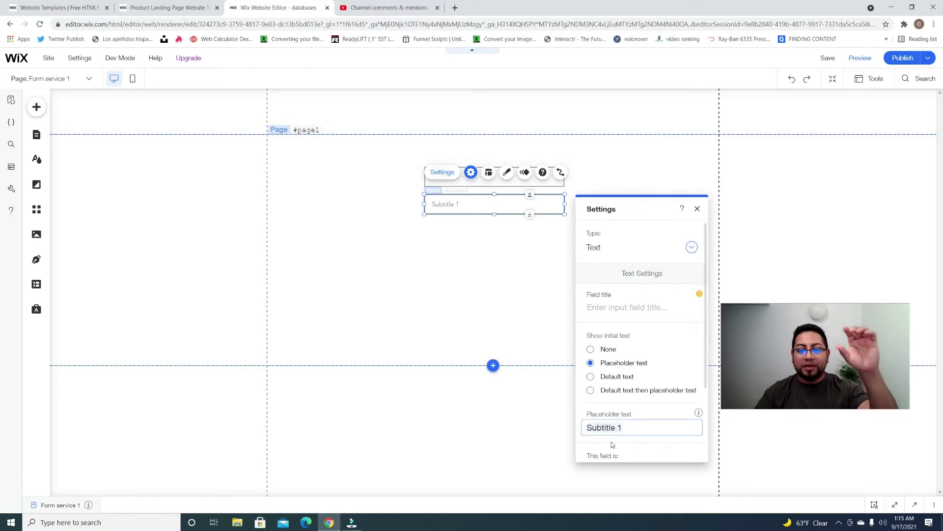
{"action": "key", "text": "ctrl+a"}
{"action": "type", "text": "S"}
{"action": "key", "text": "BackSpace"}
{"action": "type", "text": "Su"}
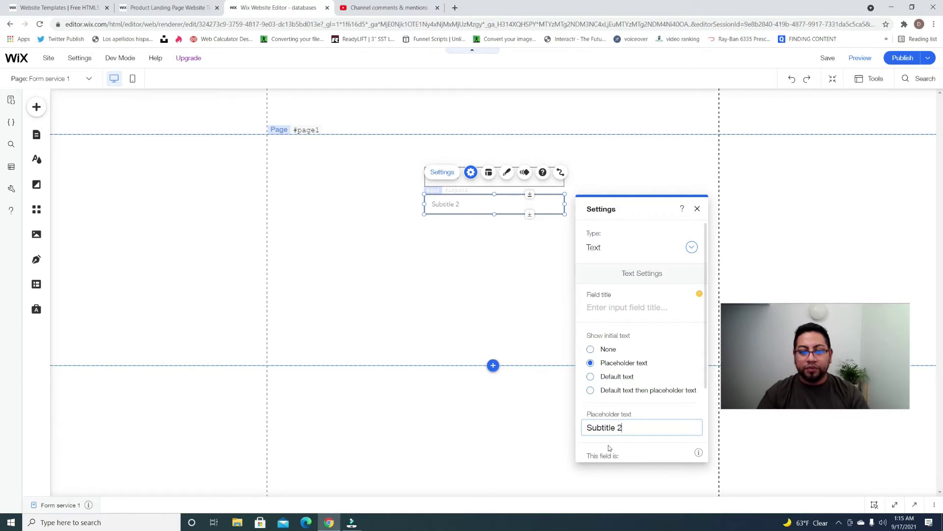
Step: Duplicate the Subtitle 2 input, place the copy below it and set its placeholder text to "Main Title"
{"action": "right_click", "coordinate": [514, 210]}
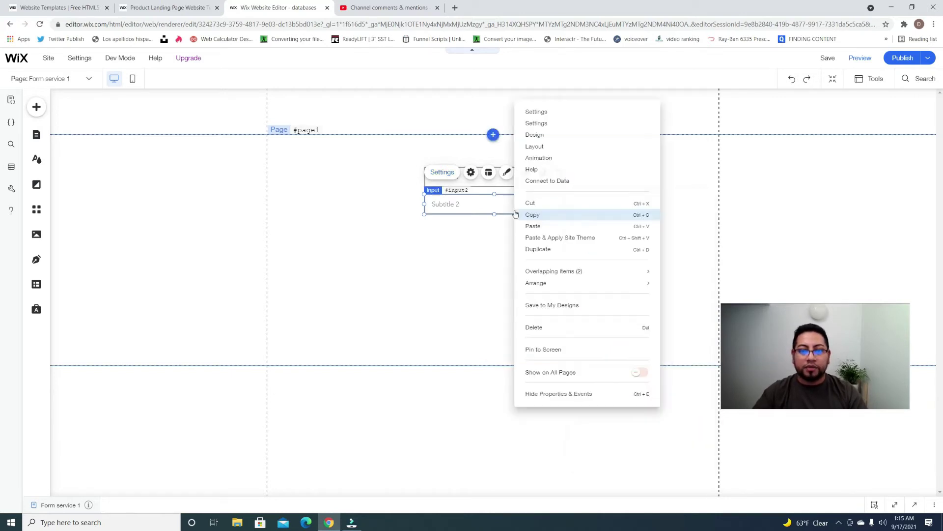
{"action": "left_click", "coordinate": [545, 250]}
{"action": "left_click_drag", "start_coordinate": [479, 221], "coordinate": [469, 248]}
{"action": "left_click", "coordinate": [442, 208]}
{"action": "left_click", "coordinate": [335, 334]}
{"action": "type", "text": "Main Title"}
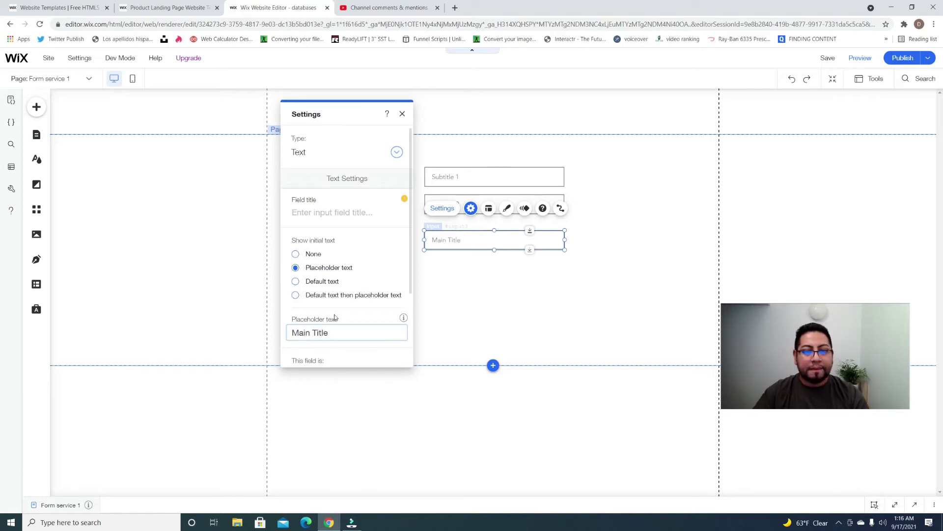
{"action": "left_click", "coordinate": [471, 294]}
Step: Duplicate the Main Title input, align the copy below it and set its placeholder text to "Button tex"
{"action": "left_click", "coordinate": [158, 8]}
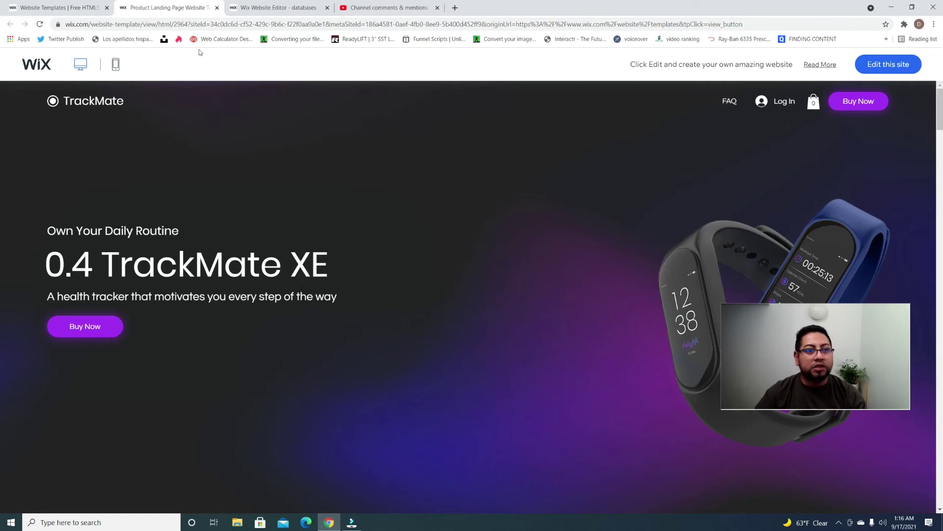
{"action": "left_click", "coordinate": [270, 12]}
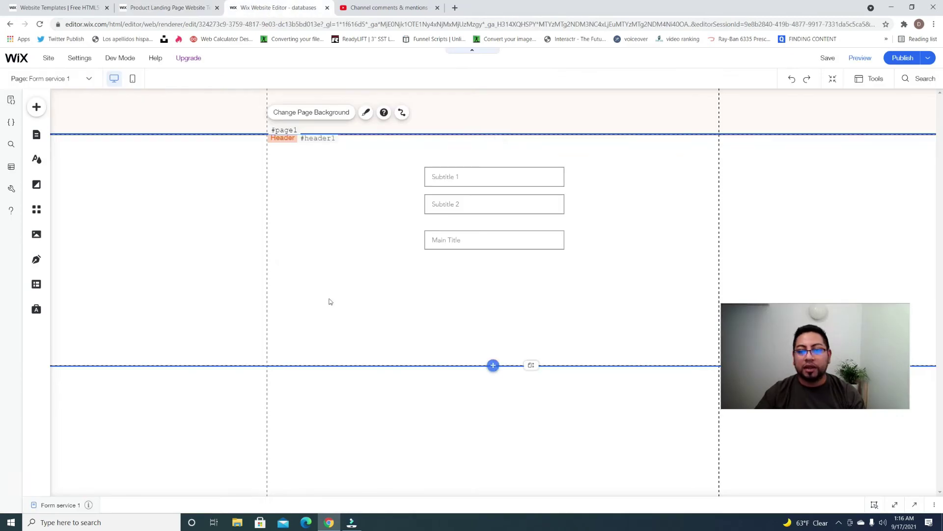
{"action": "left_click", "coordinate": [451, 239]}
{"action": "right_click", "coordinate": [458, 241]}
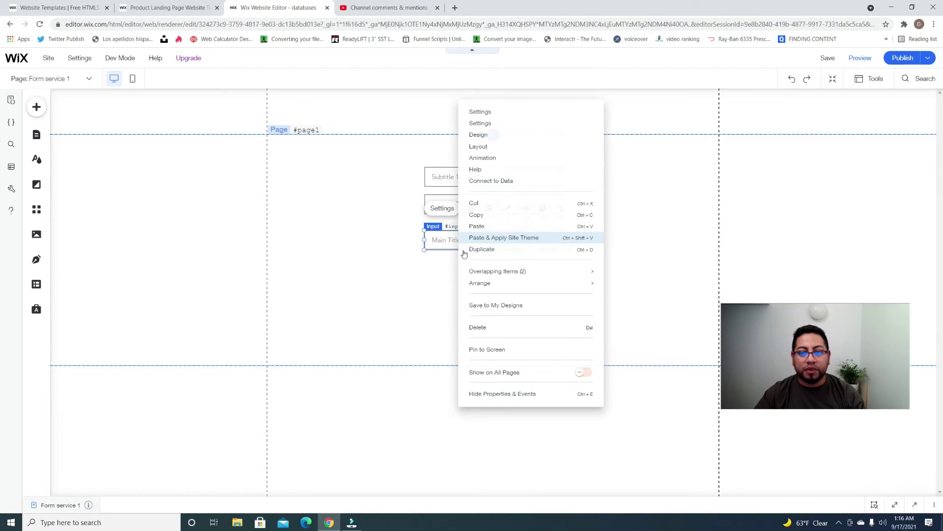
{"action": "left_click", "coordinate": [477, 249]}
{"action": "left_click_drag", "start_coordinate": [471, 264], "coordinate": [465, 282]}
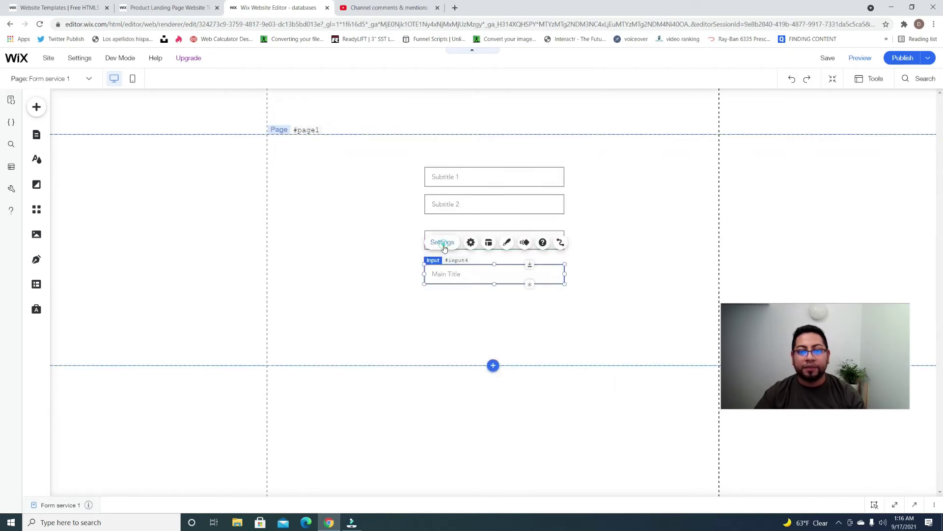
{"action": "left_click", "coordinate": [442, 243]}
{"action": "triple_click", "coordinate": [358, 331]}
{"action": "type", "text": "t"}
{"action": "key", "text": "BackSpace"}
{"action": "type", "text": "Button tex"}
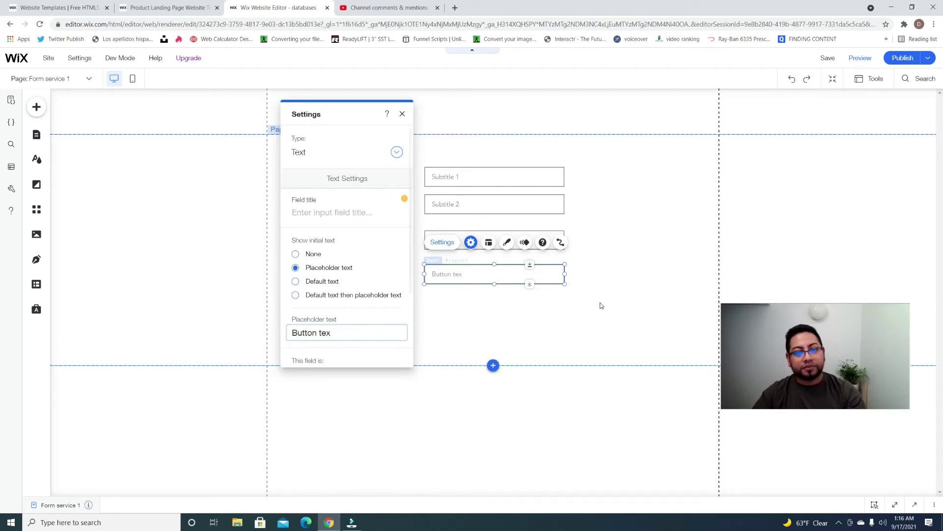
{"action": "left_click", "coordinate": [533, 324]}
Step: Duplicate the fourth input, align the copy beneath it and extend the page's lower edge downward for more room
{"action": "right_click", "coordinate": [511, 275]}
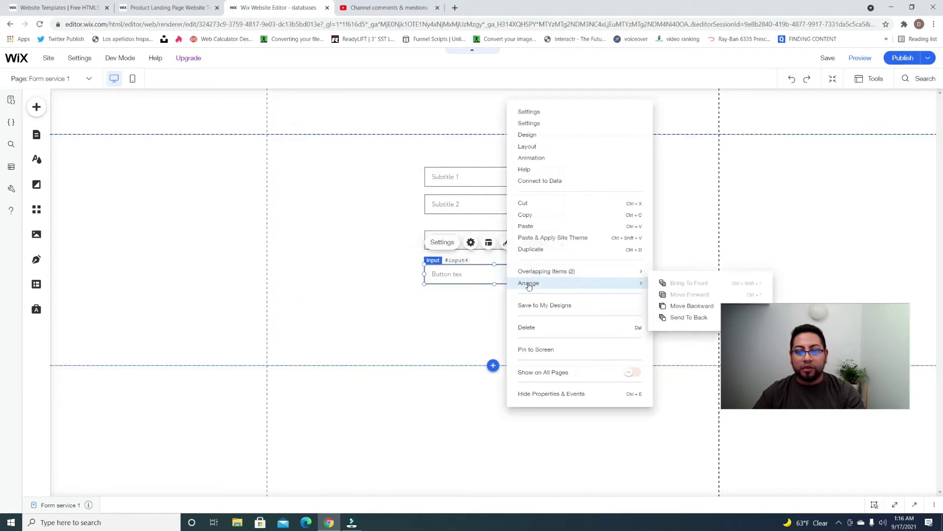
{"action": "left_click", "coordinate": [539, 256]}
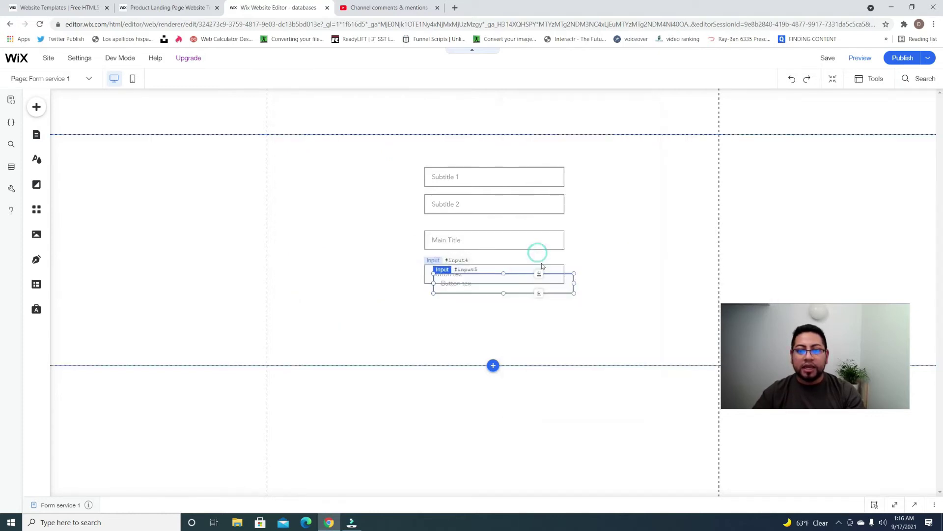
{"action": "left_click_drag", "start_coordinate": [511, 277], "coordinate": [511, 310]}
{"action": "left_click", "coordinate": [592, 312]}
{"action": "left_click_drag", "start_coordinate": [538, 364], "coordinate": [544, 462]}
{"action": "scroll", "coordinate": [553, 426], "scroll_direction": "down", "scroll_amount": 1}
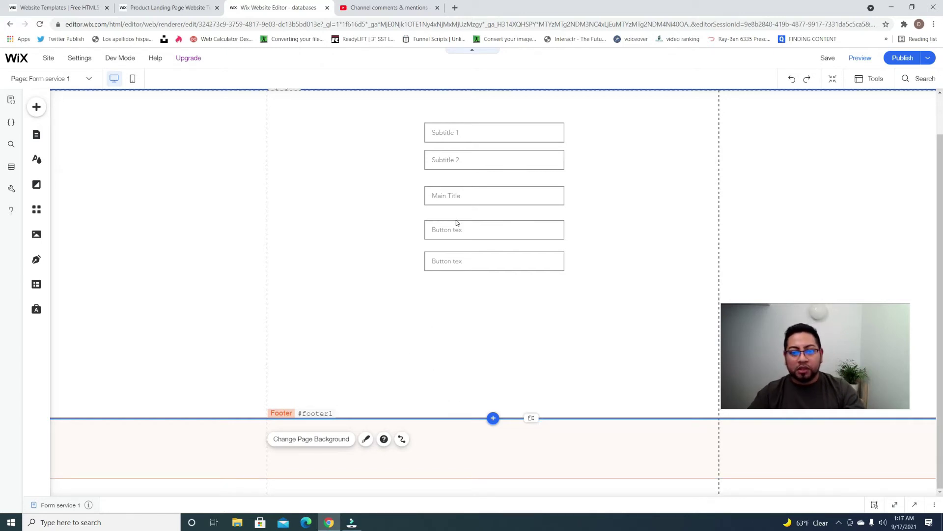
Step: Correct the fourth input's placeholder text to "Button text" and check the product landing page template
{"action": "left_click", "coordinate": [470, 232]}
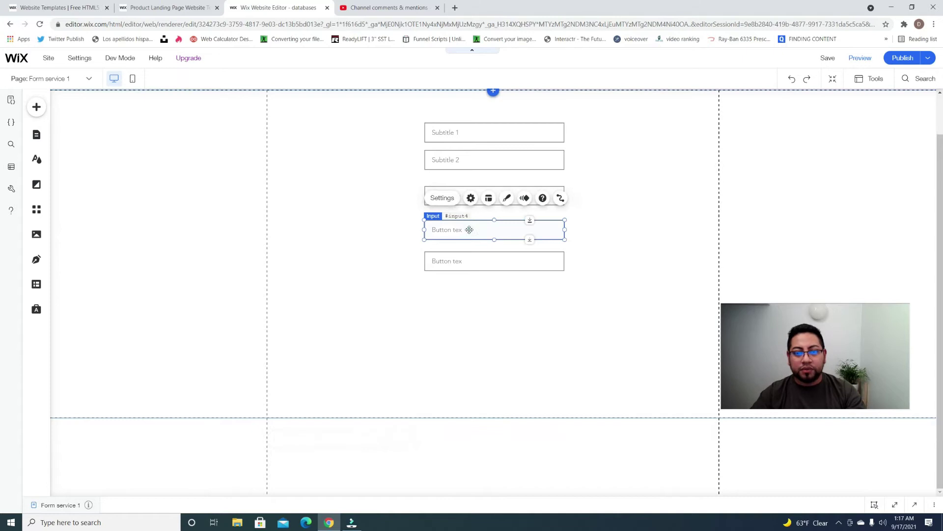
{"action": "double_click", "coordinate": [471, 232]}
{"action": "left_click", "coordinate": [349, 338]}
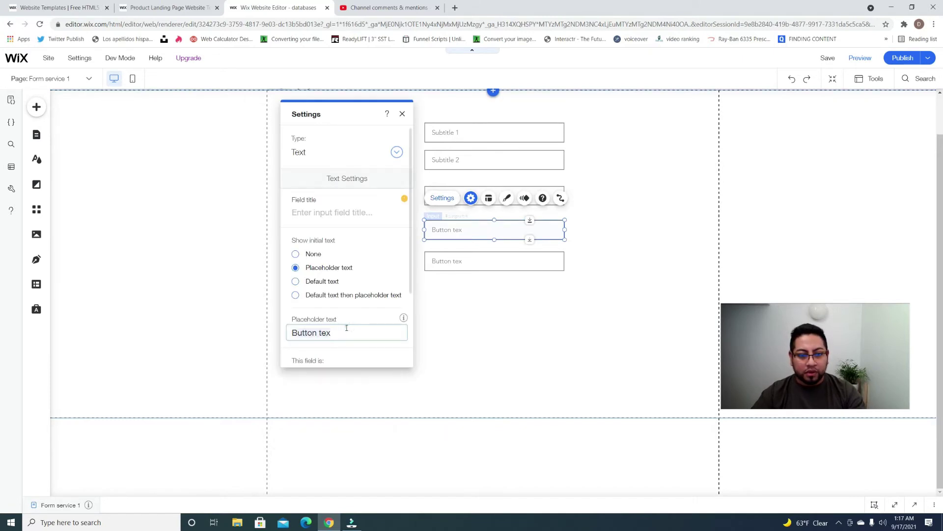
{"action": "left_click", "coordinate": [444, 319]}
{"action": "left_click", "coordinate": [188, 4]}
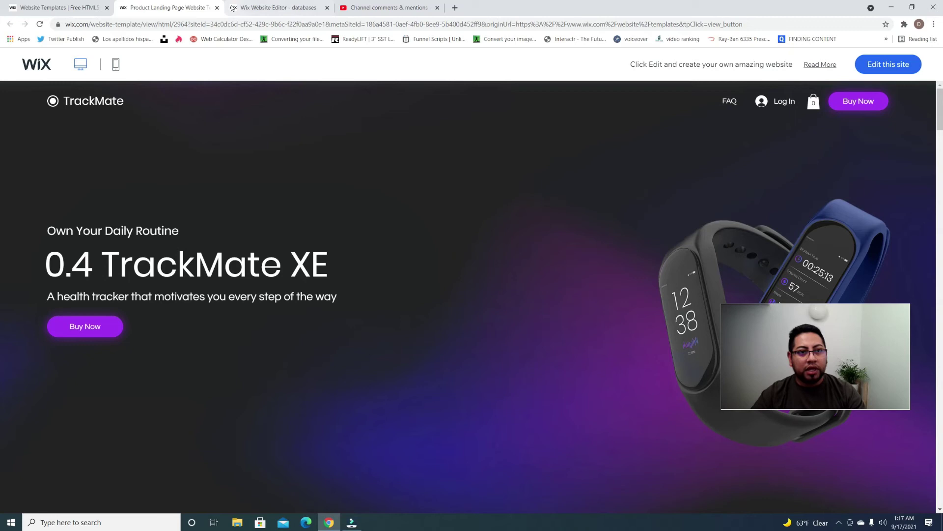
{"action": "left_click", "coordinate": [254, 3]}
Step: Change the lowest input's type from Text to URL
{"action": "left_click", "coordinate": [494, 259]}
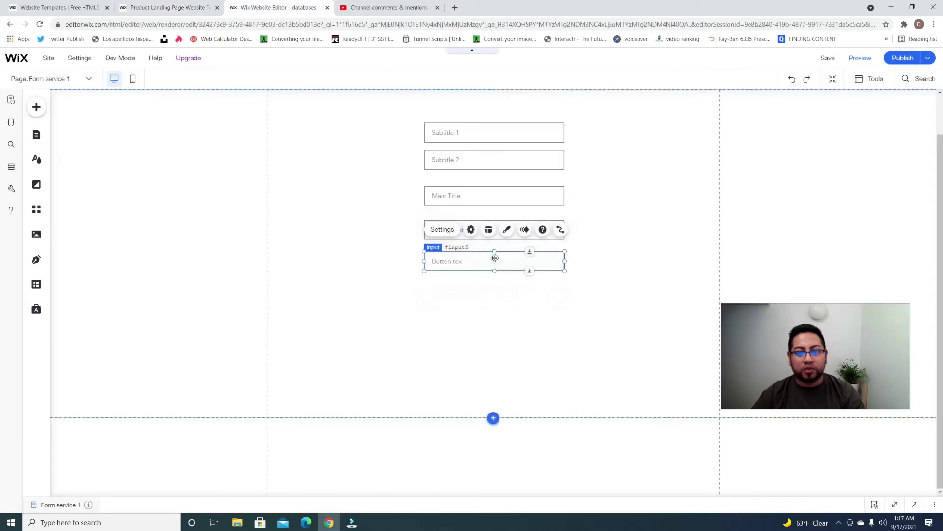
{"action": "left_click", "coordinate": [472, 231]}
{"action": "left_click", "coordinate": [396, 153]}
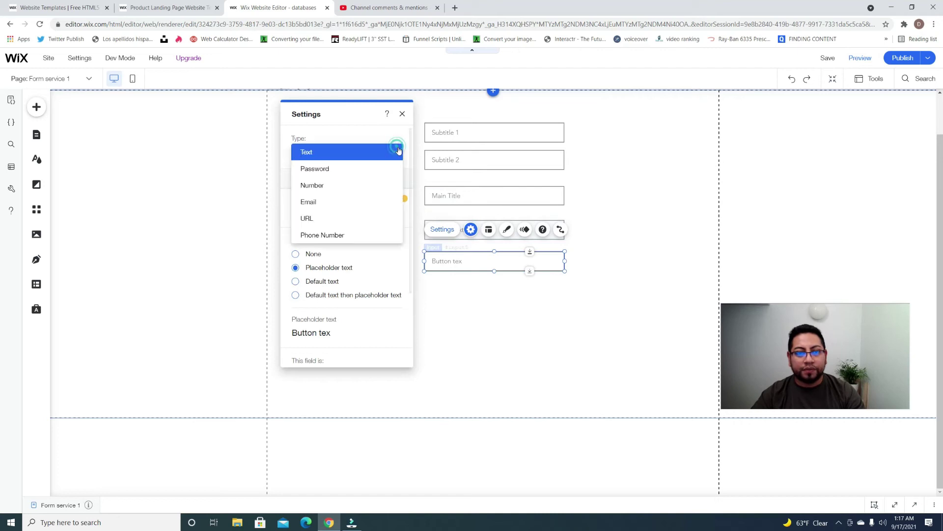
{"action": "left_click", "coordinate": [326, 222]}
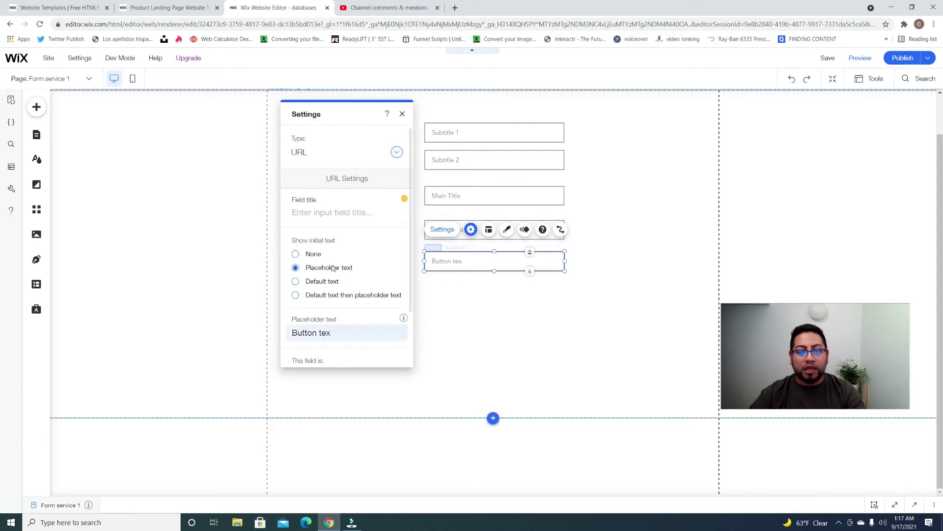
{"action": "scroll", "coordinate": [333, 268], "scroll_direction": "down", "scroll_amount": 2}
{"action": "left_click", "coordinate": [496, 297]}
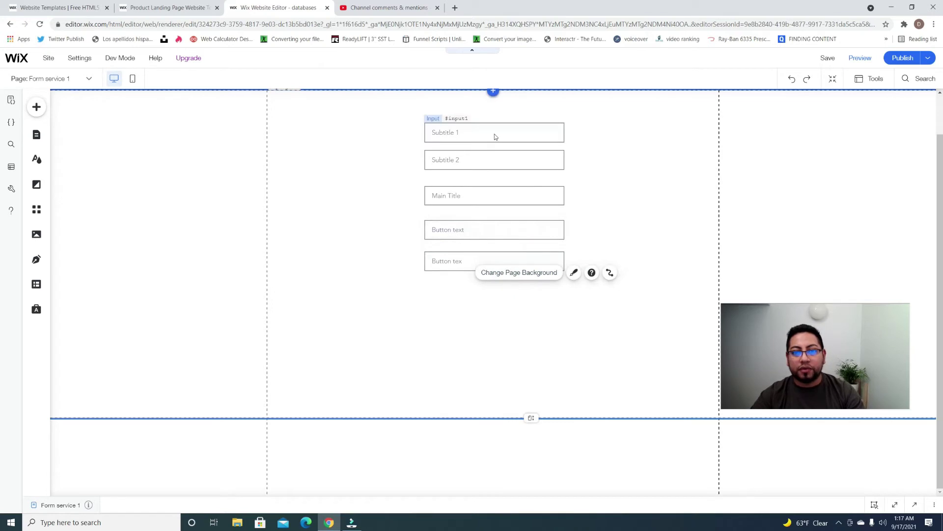
Step: Make the Subtitle 1 input optional by turning off its Required setting
{"action": "left_click", "coordinate": [495, 136]}
{"action": "left_click", "coordinate": [472, 102]}
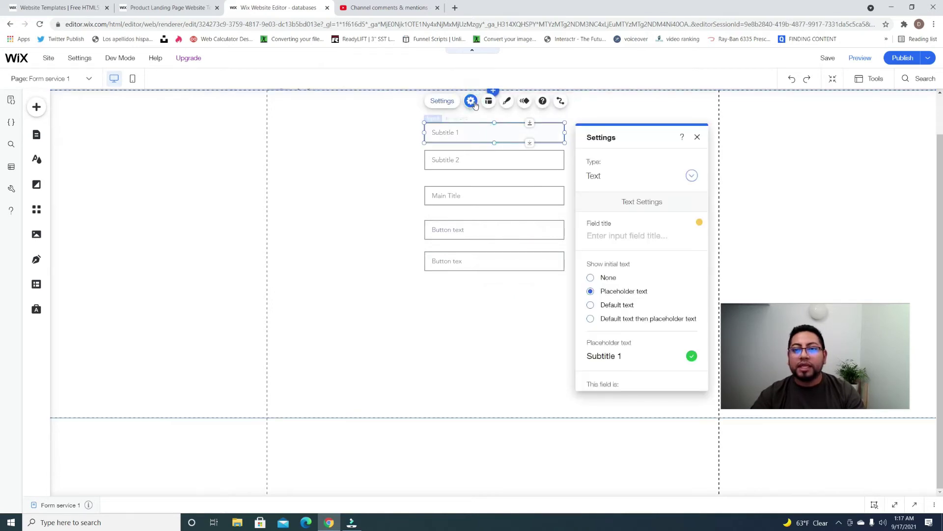
{"action": "scroll", "coordinate": [626, 289], "scroll_direction": "down", "scroll_amount": 2}
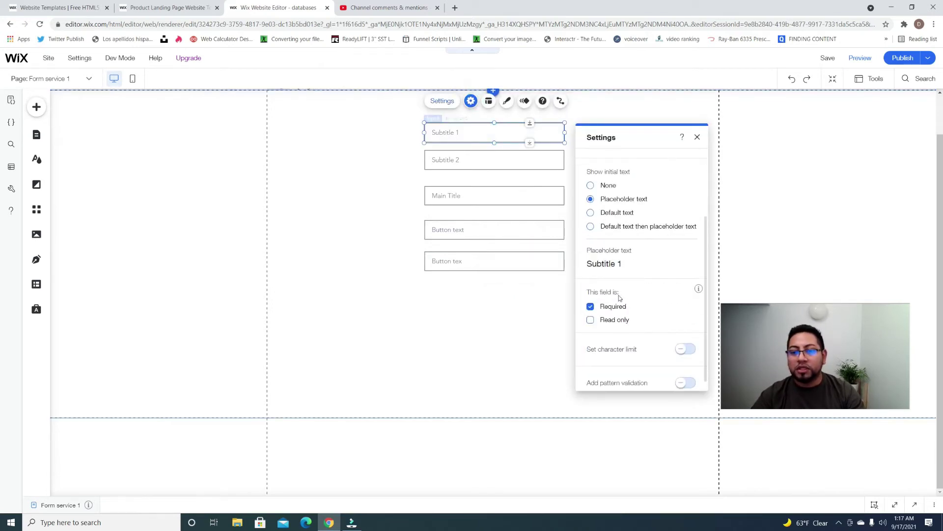
{"action": "left_click", "coordinate": [591, 307]}
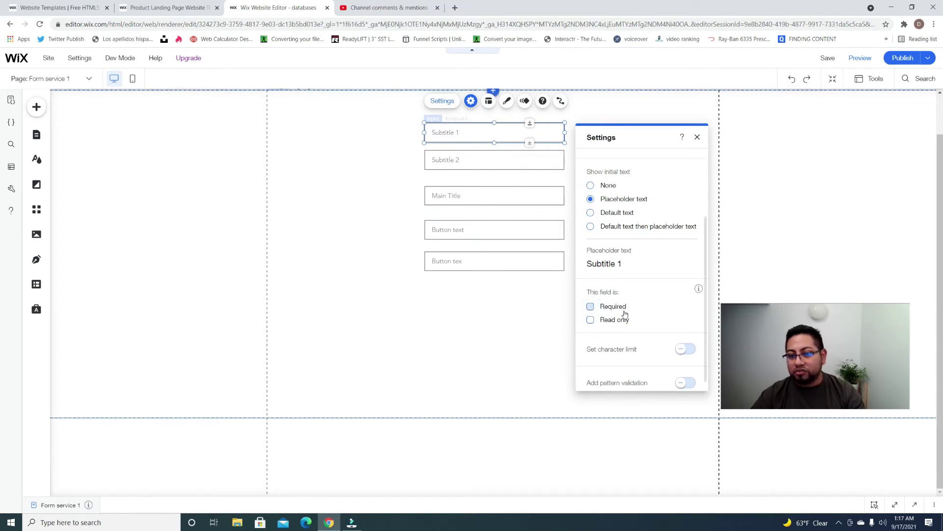
Step: Review the Required settings of the Subtitle 2, Main Title and Button text inputs
{"action": "left_click", "coordinate": [520, 163]}
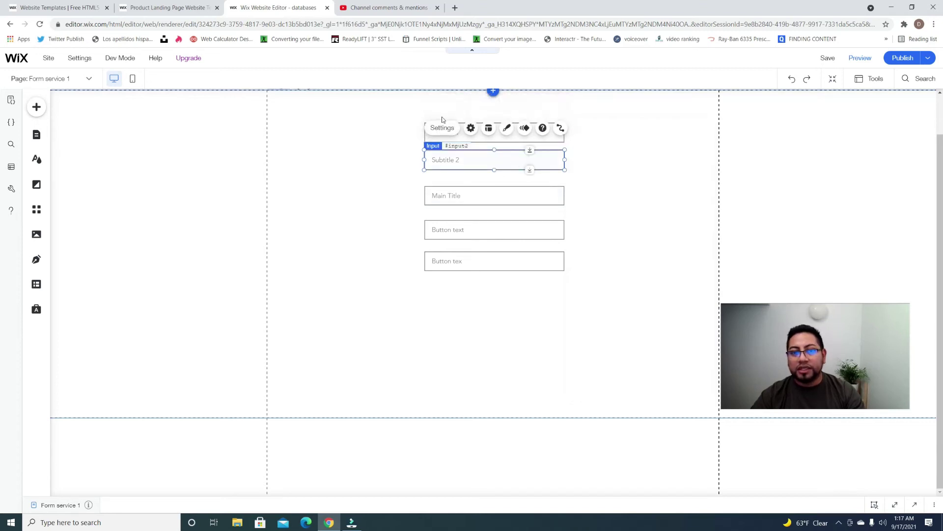
{"action": "left_click", "coordinate": [473, 127]}
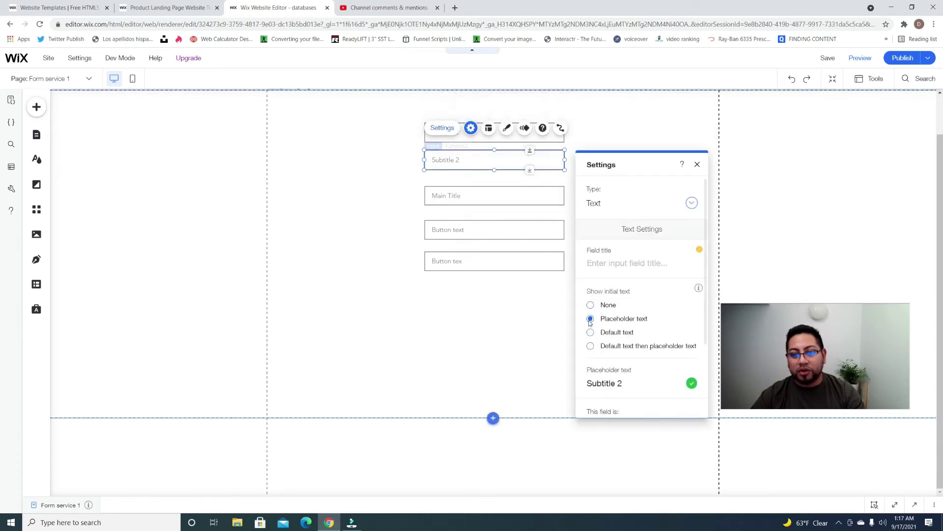
{"action": "scroll", "coordinate": [602, 329], "scroll_direction": "down", "scroll_amount": 2}
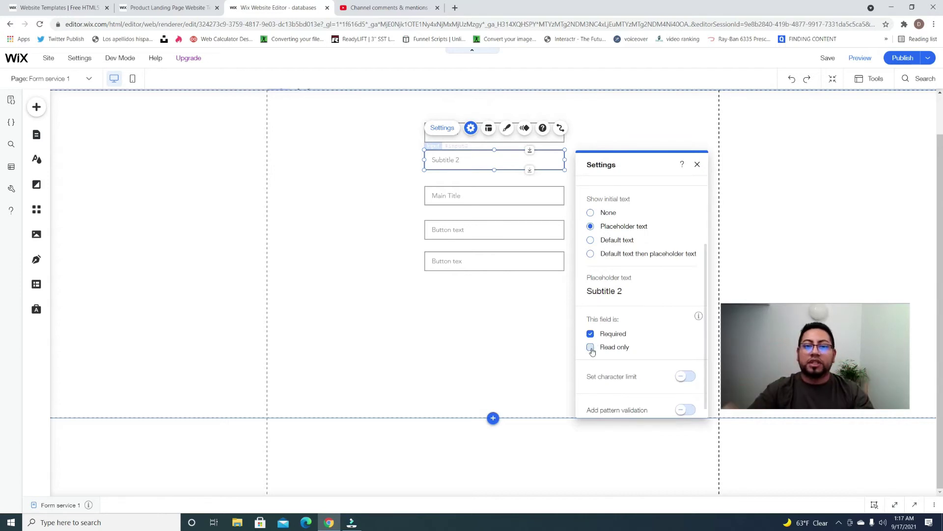
{"action": "left_click", "coordinate": [528, 197]}
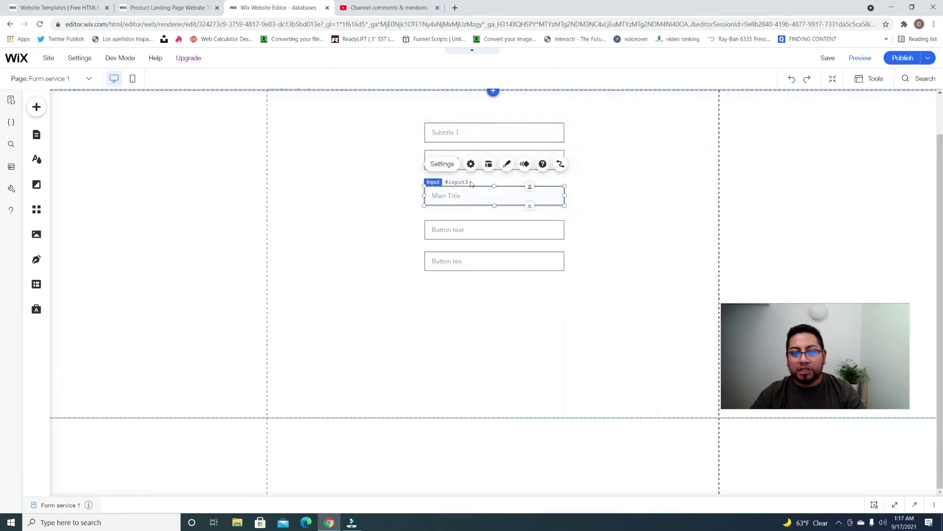
{"action": "left_click", "coordinate": [471, 164]}
{"action": "scroll", "coordinate": [609, 354], "scroll_direction": "down", "scroll_amount": 3}
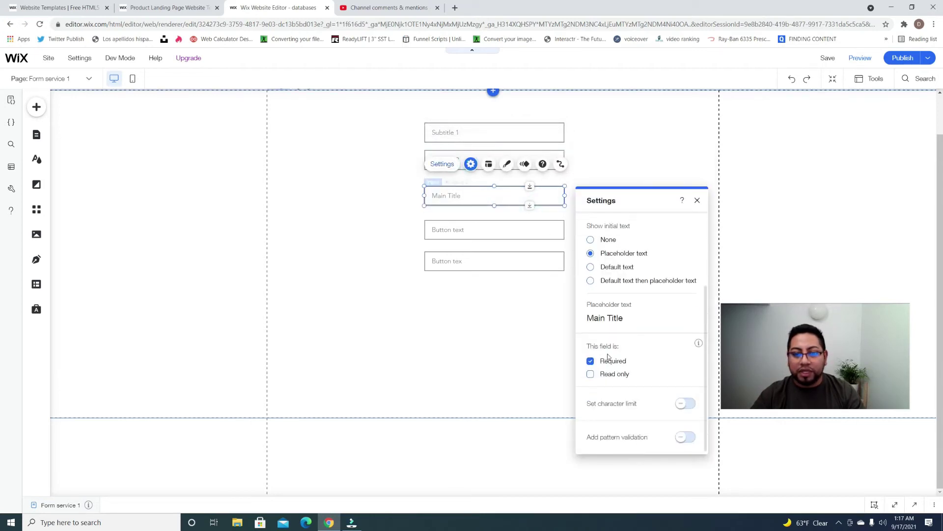
{"action": "left_click", "coordinate": [481, 231]}
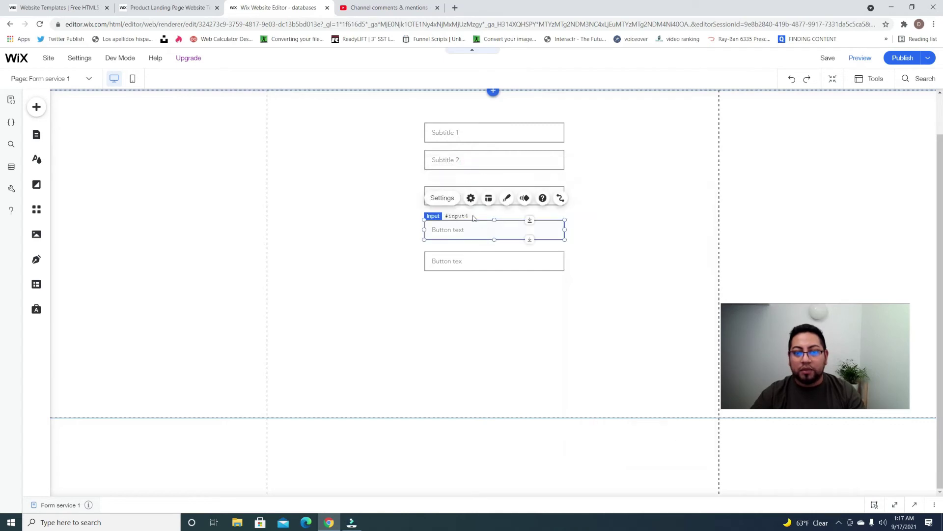
{"action": "left_click", "coordinate": [471, 198]}
{"action": "scroll", "coordinate": [362, 330], "scroll_direction": "down", "scroll_amount": 3}
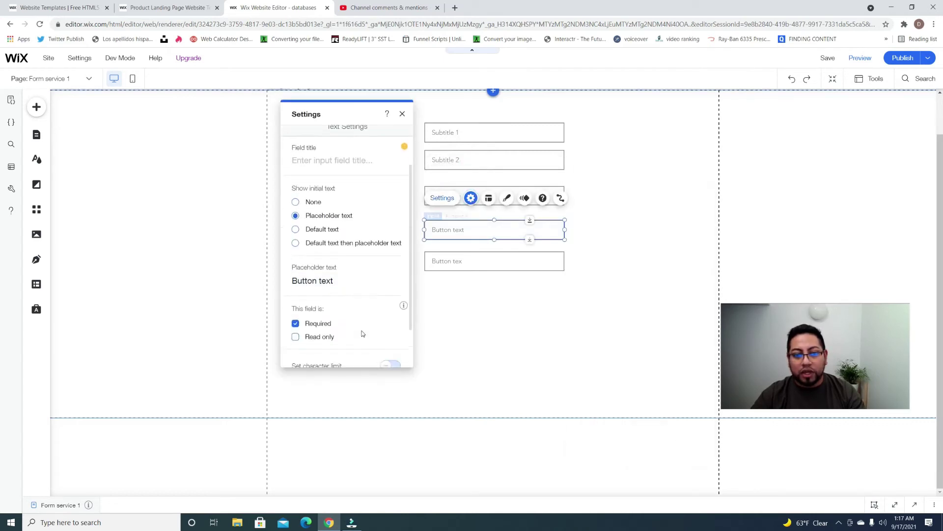
{"action": "left_click", "coordinate": [458, 268]}
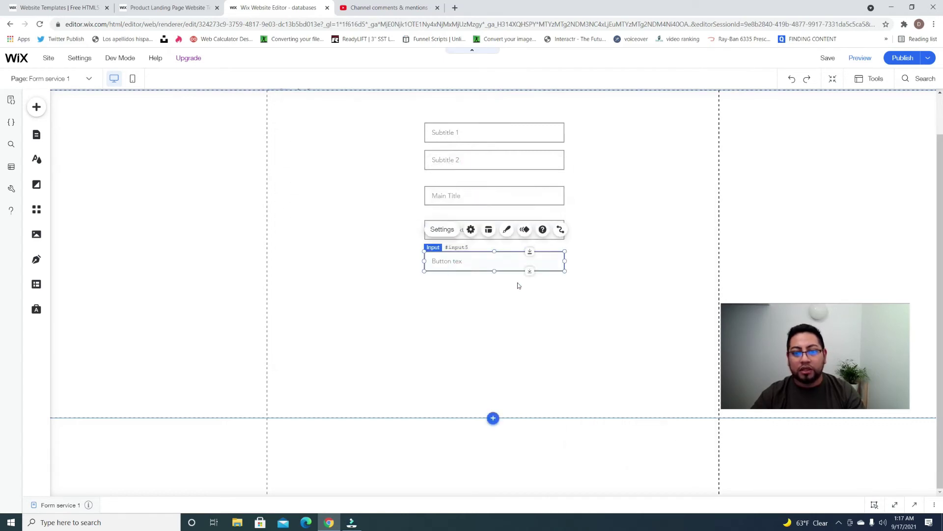
{"action": "left_click", "coordinate": [489, 296]}
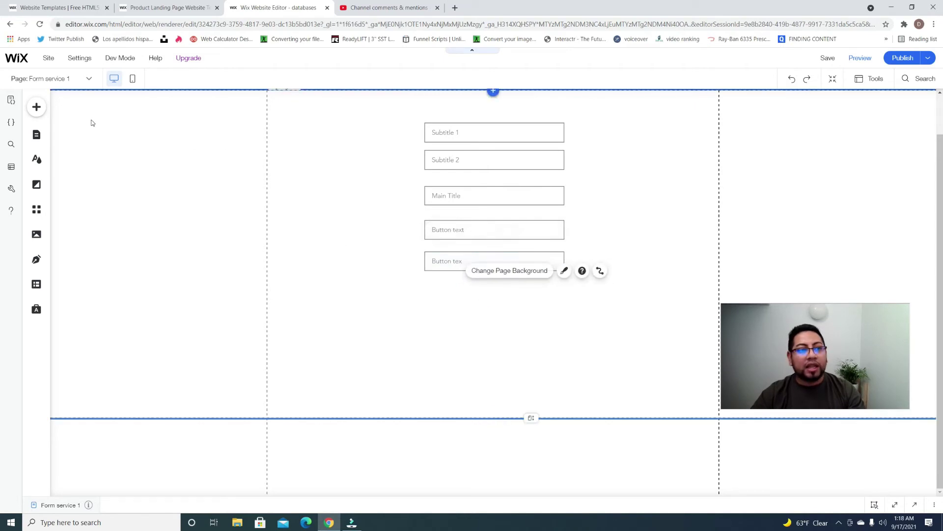
Step: Add a white Upload button from the input elements below the lowest input field, aligned with the form
{"action": "left_click", "coordinate": [38, 109]}
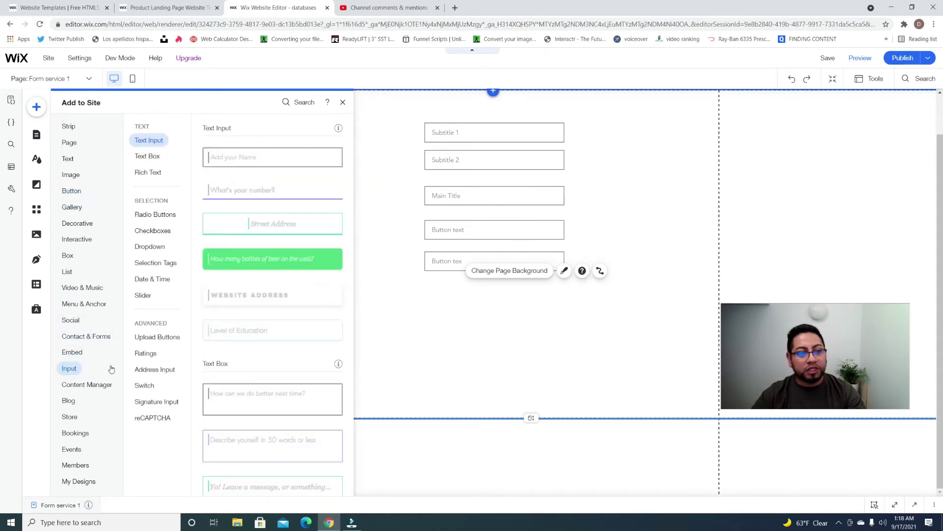
{"action": "left_click", "coordinate": [158, 341]}
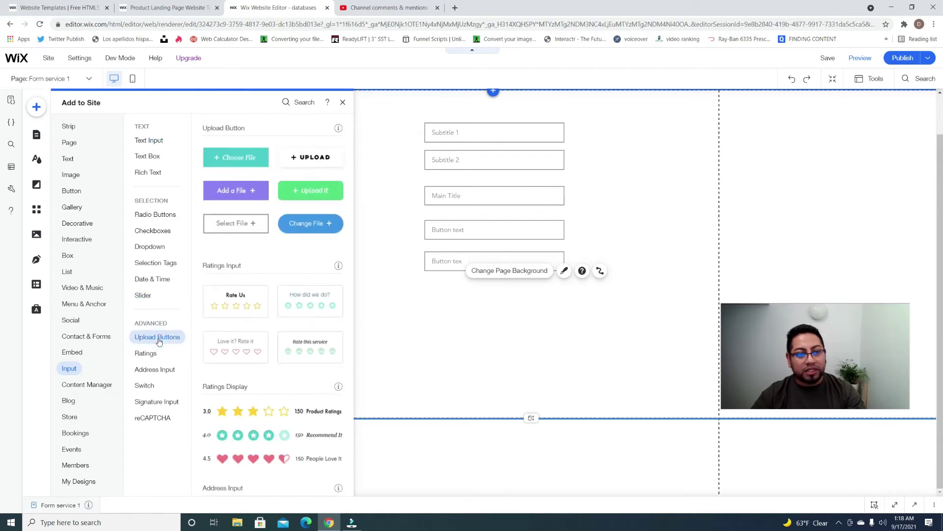
{"action": "left_click_drag", "start_coordinate": [330, 181], "coordinate": [567, 298]}
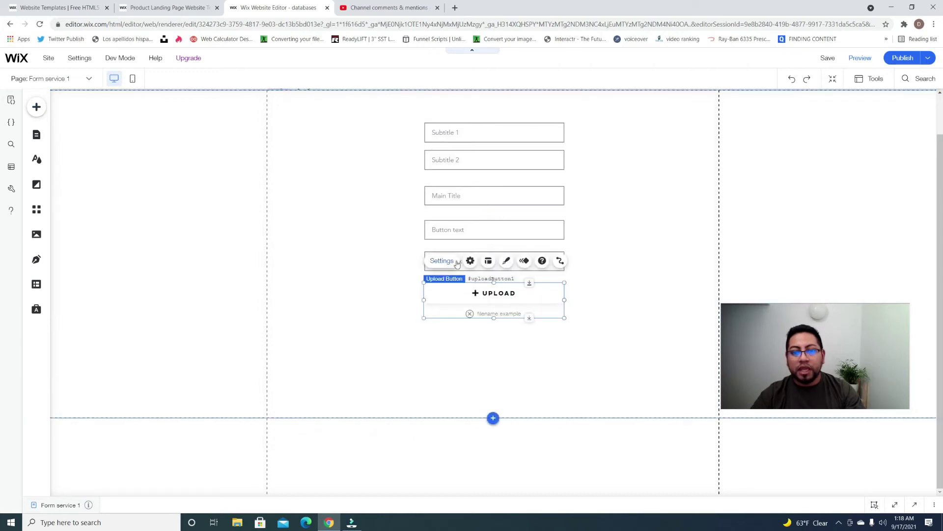
Step: Set the upload button's text to "Product Image" and check its supported file type
{"action": "left_click", "coordinate": [456, 262]}
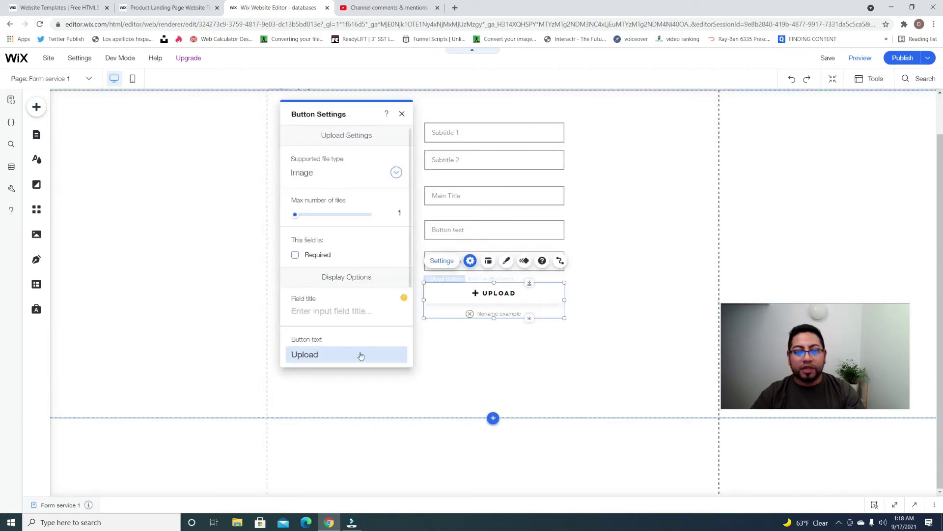
{"action": "scroll", "coordinate": [369, 352], "scroll_direction": "down", "scroll_amount": 3}
{"action": "key", "text": "ctrl+a"}
{"action": "type", "text": "P"}
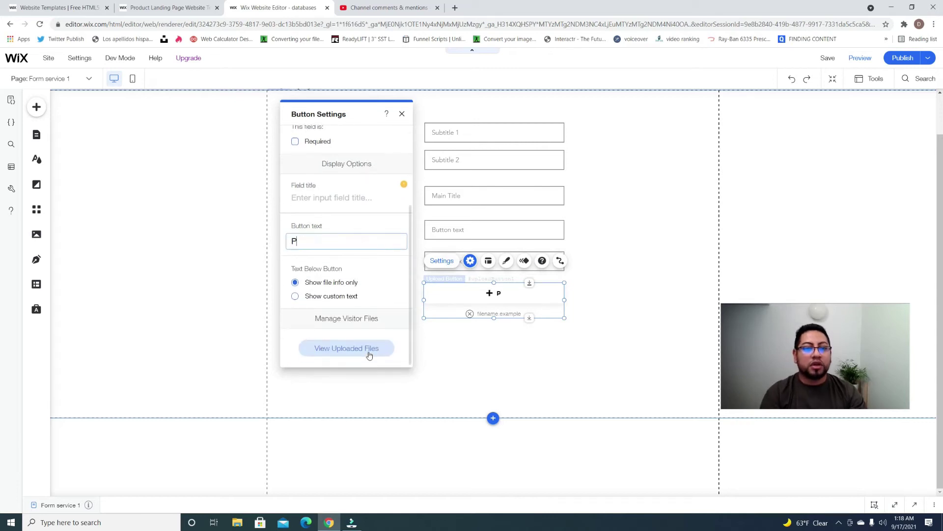
{"action": "type", "text": "roduct "}
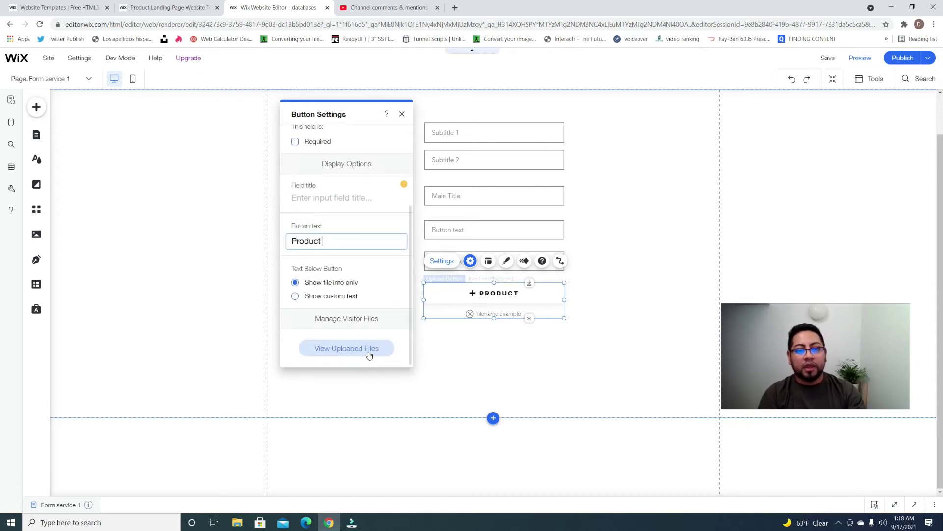
{"action": "type", "text": "Image"}
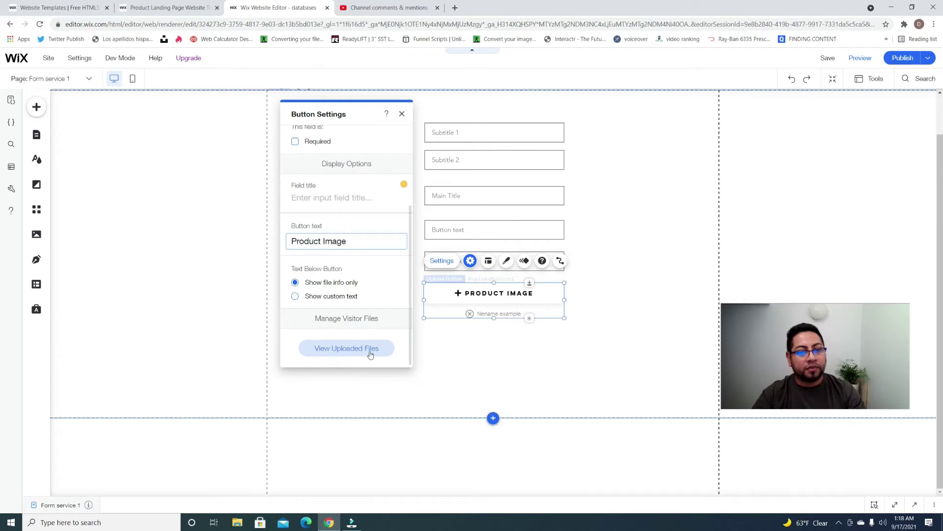
{"action": "scroll", "coordinate": [379, 231], "scroll_direction": "up", "scroll_amount": 3}
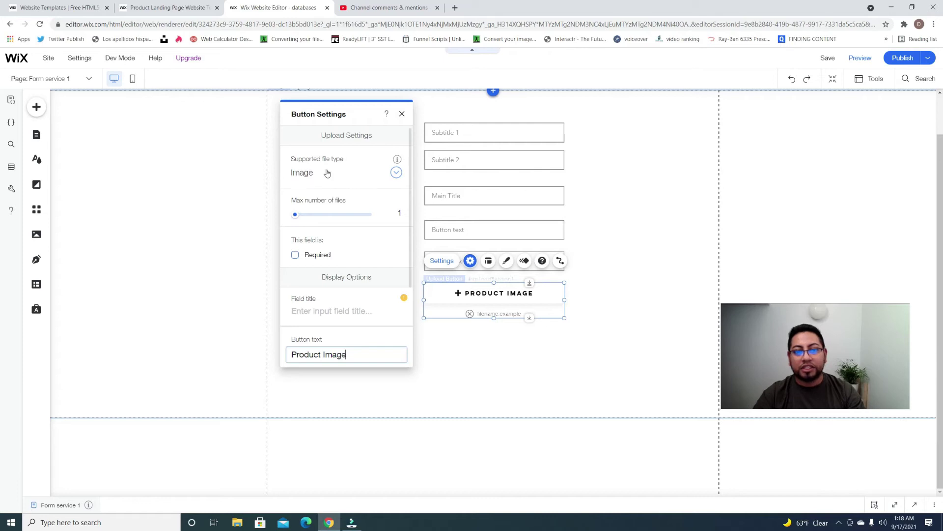
{"action": "left_click", "coordinate": [402, 113]}
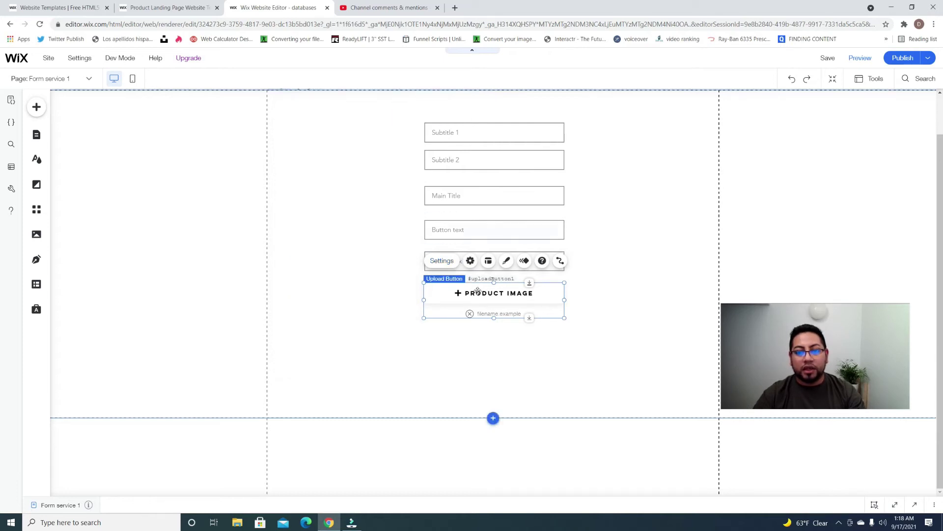
Step: Duplicate the Product Image upload button and align the copy directly beneath it
{"action": "right_click", "coordinate": [478, 291]}
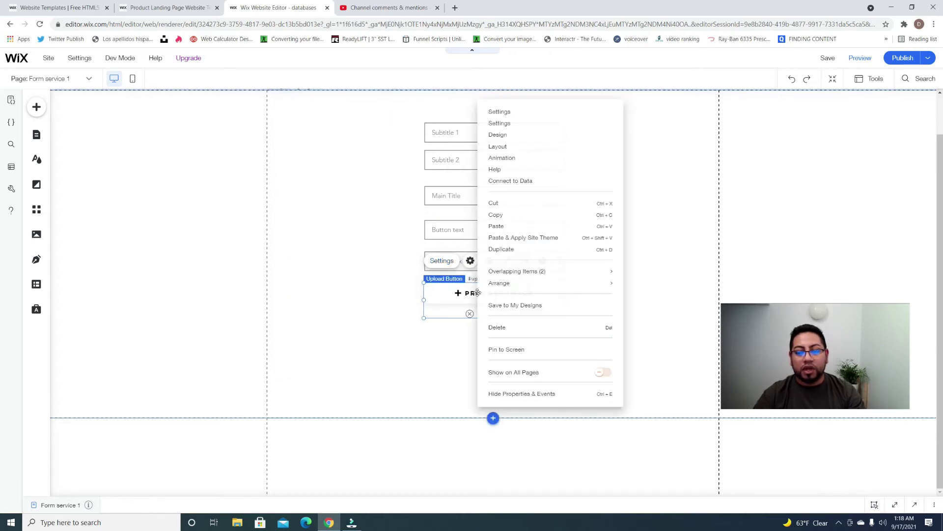
{"action": "left_click", "coordinate": [508, 255]}
{"action": "left_click_drag", "start_coordinate": [490, 300], "coordinate": [484, 351]}
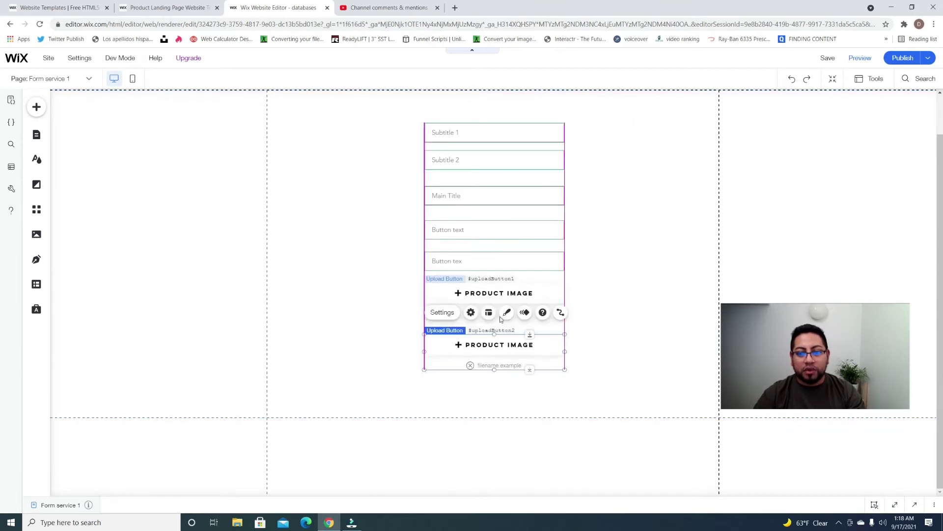
Step: Set the duplicated upload button's text to "Background Image" and move the button slightly down
{"action": "left_click", "coordinate": [457, 313]}
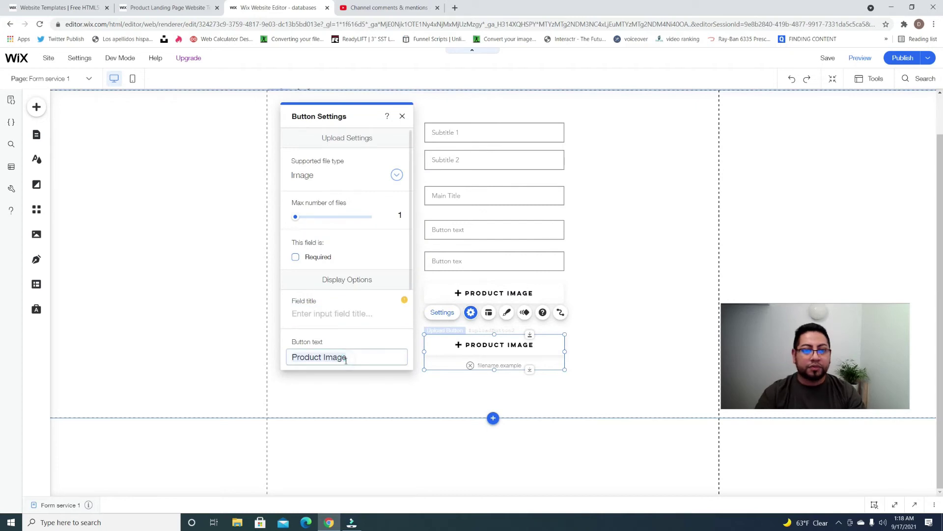
{"action": "type", "text": "Backgrou"}
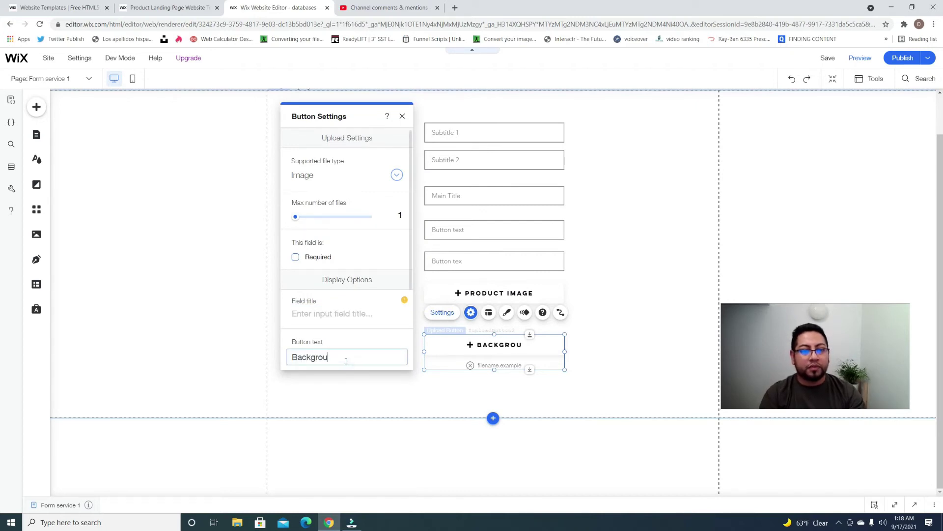
{"action": "type", "text": "nd Image"}
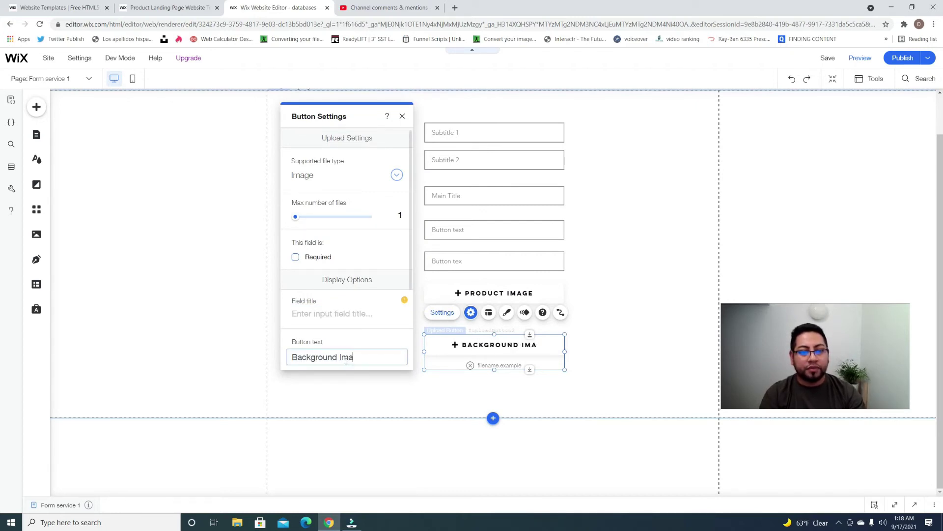
{"action": "left_click", "coordinate": [616, 291]}
{"action": "left_click_drag", "start_coordinate": [539, 343], "coordinate": [539, 346]}
Step: Switch to the YouTube Studio comments and read the viewer question about more than 10 gallery images
{"action": "left_click", "coordinate": [412, 9]}
{"action": "scroll", "coordinate": [186, 397], "scroll_direction": "up", "scroll_amount": 5}
{"action": "scroll", "coordinate": [186, 397], "scroll_direction": "up", "scroll_amount": 1}
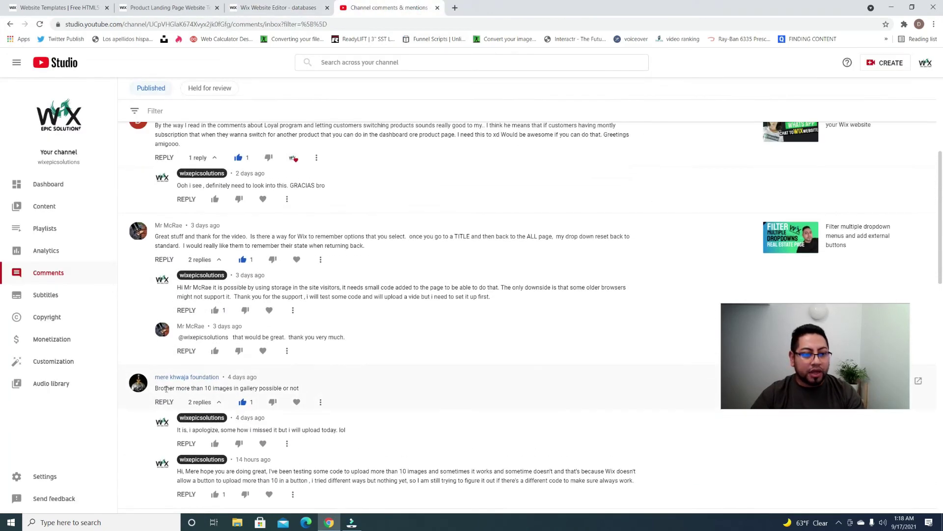
Step: Switch back to the Wix editor and set the Background Image upload button's maximum number of files to 10
{"action": "left_click", "coordinate": [274, 8]}
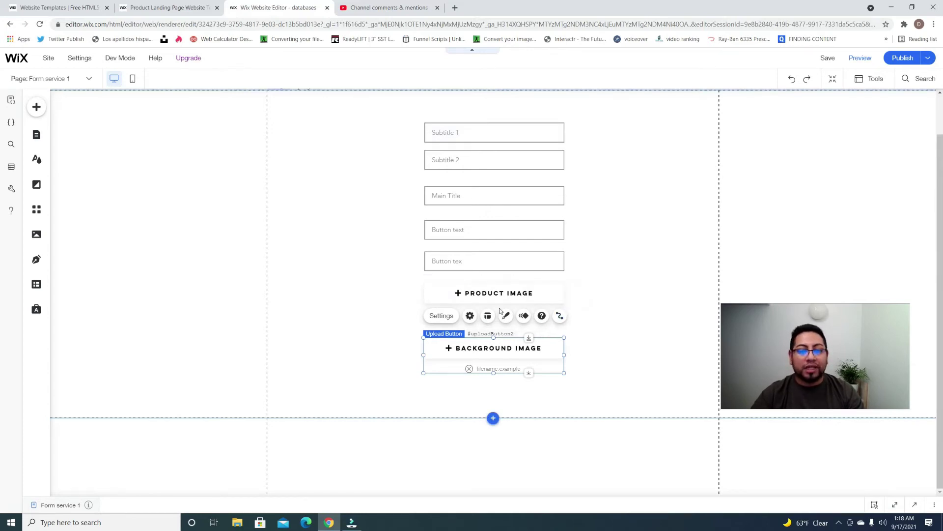
{"action": "left_click", "coordinate": [470, 317]}
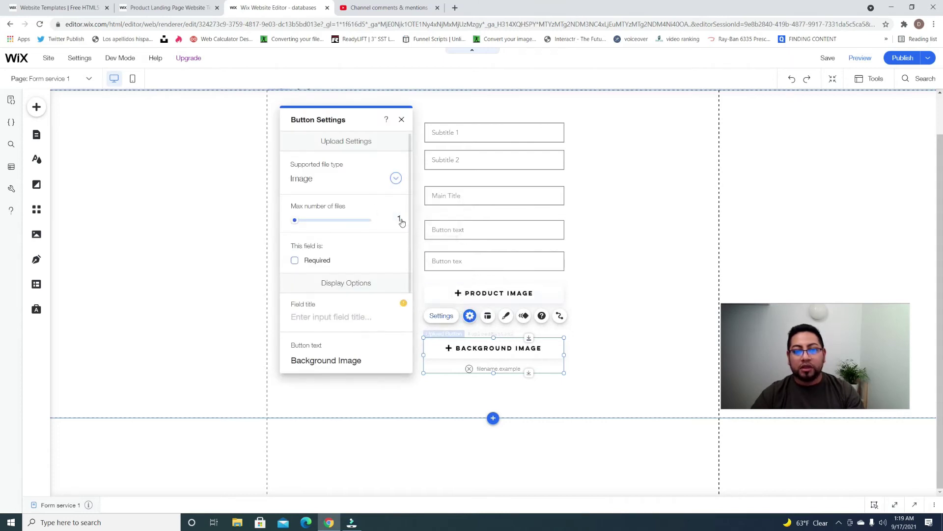
{"action": "left_click_drag", "start_coordinate": [296, 222], "coordinate": [372, 219]}
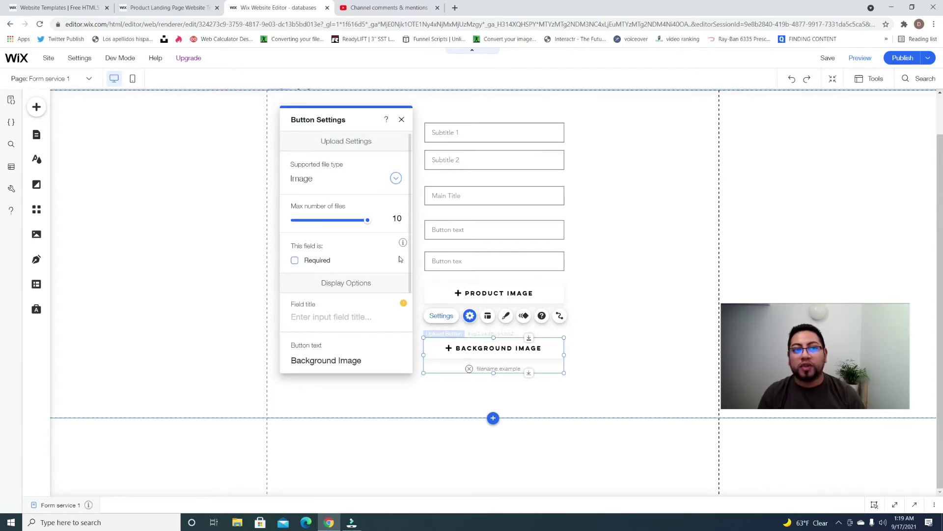
Step: Add a field named "Gallery" of type Media Gallery to the Services collection and save it
{"action": "left_click", "coordinate": [37, 283]}
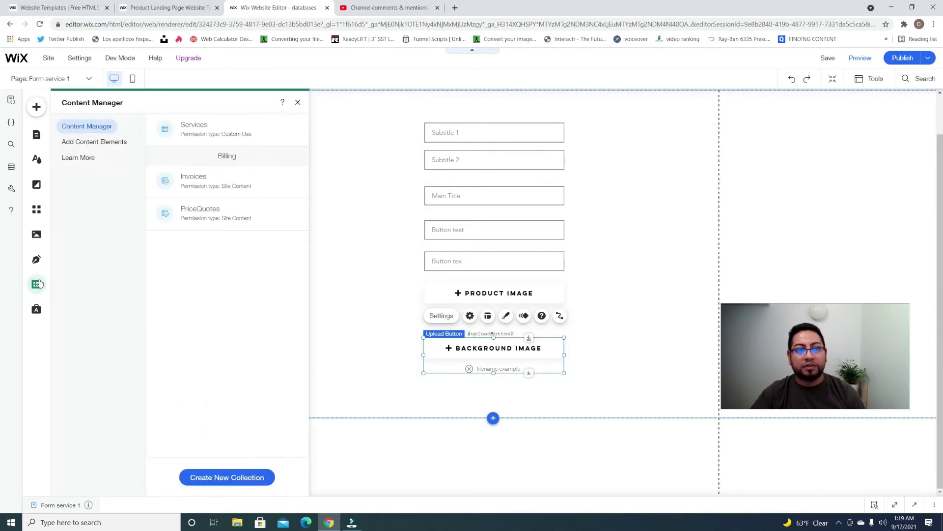
{"action": "left_click", "coordinate": [208, 131]}
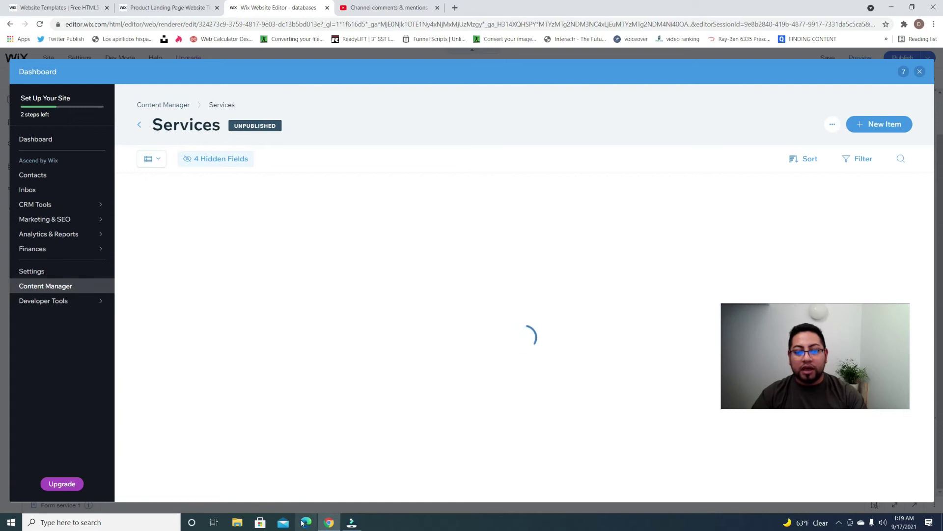
{"action": "left_click", "coordinate": [868, 190]}
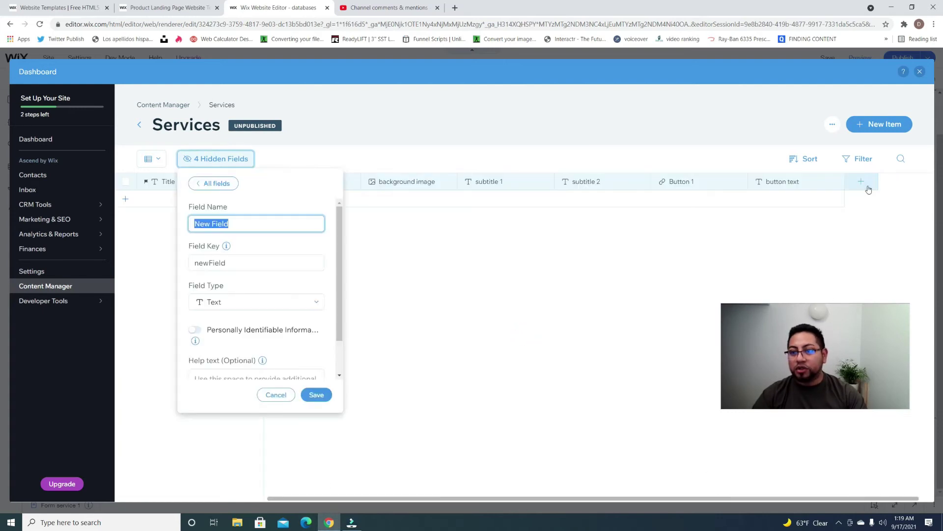
{"action": "type", "text": "Gallery"}
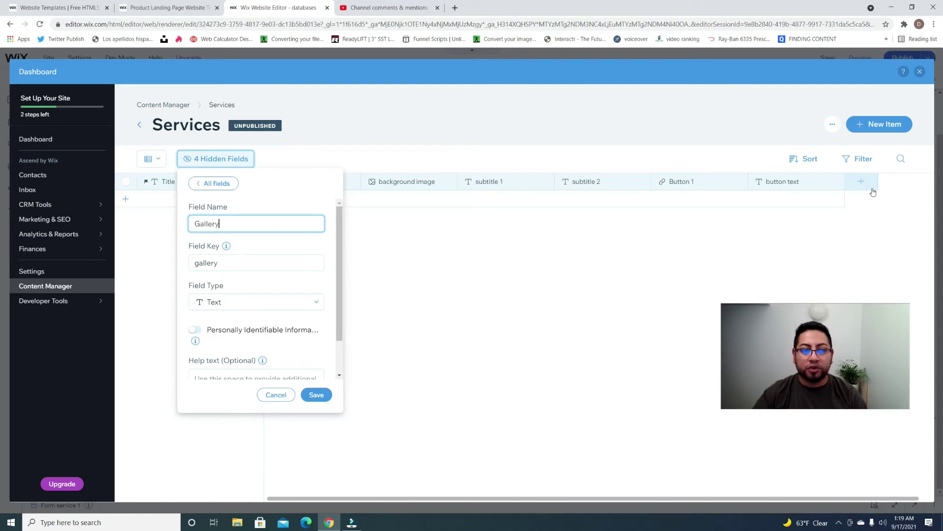
{"action": "left_click", "coordinate": [305, 302]}
{"action": "scroll", "coordinate": [263, 491], "scroll_direction": "down", "scroll_amount": 3}
{"action": "scroll", "coordinate": [262, 494], "scroll_direction": "down", "scroll_amount": 2}
{"action": "left_click", "coordinate": [255, 489]}
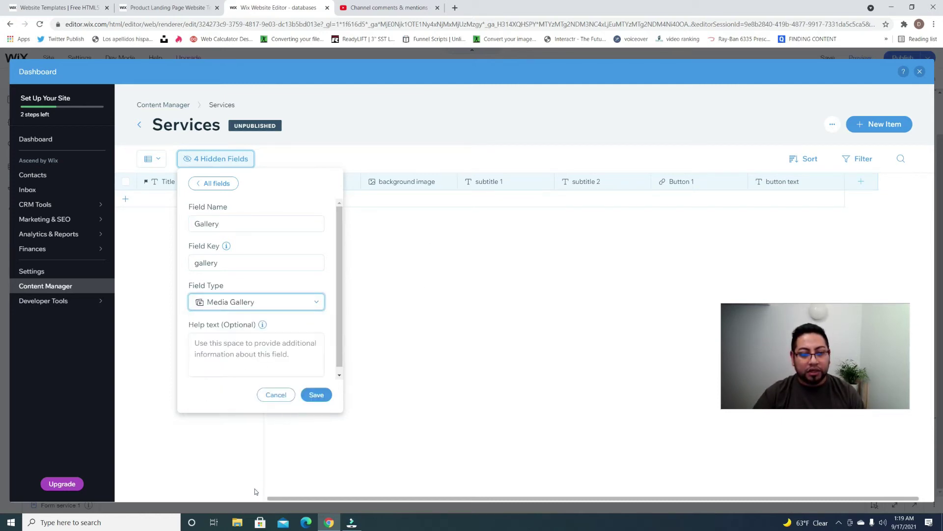
{"action": "left_click", "coordinate": [317, 396]}
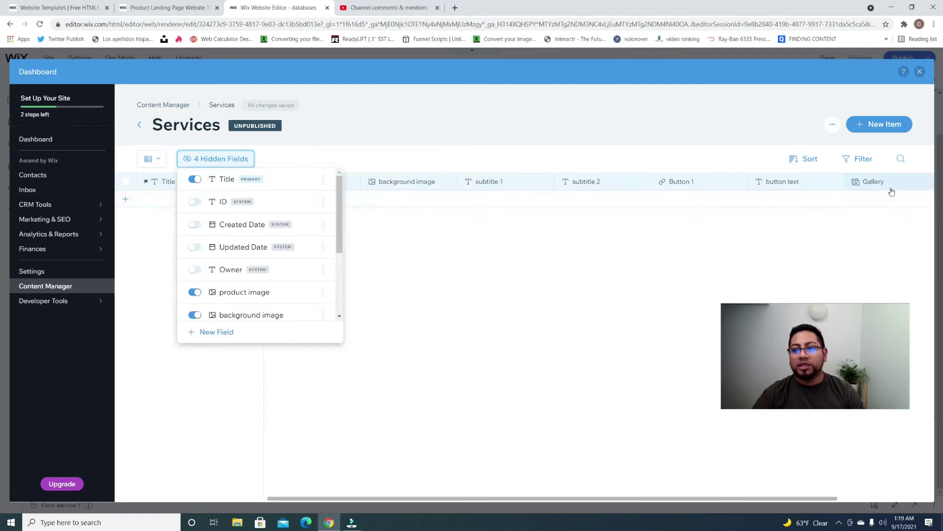
Step: Create a new item through its Gallery field and open the Unsplash photo library to add images
{"action": "left_click", "coordinate": [878, 196]}
{"action": "left_click", "coordinate": [876, 196]}
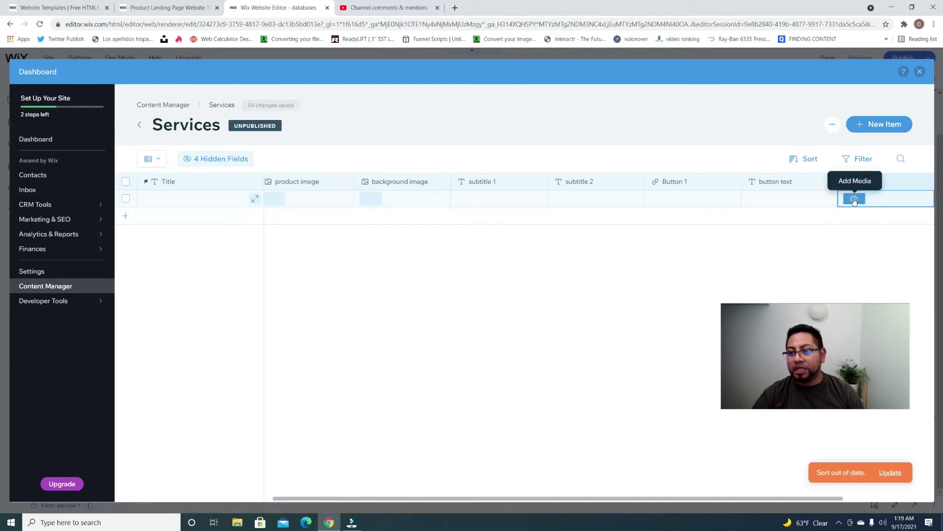
{"action": "left_click", "coordinate": [854, 199]}
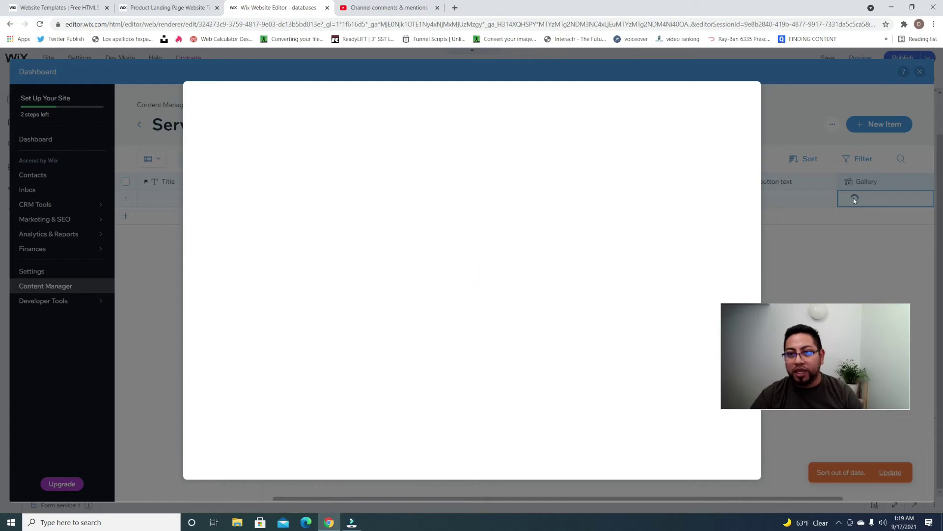
{"action": "left_click", "coordinate": [599, 122]}
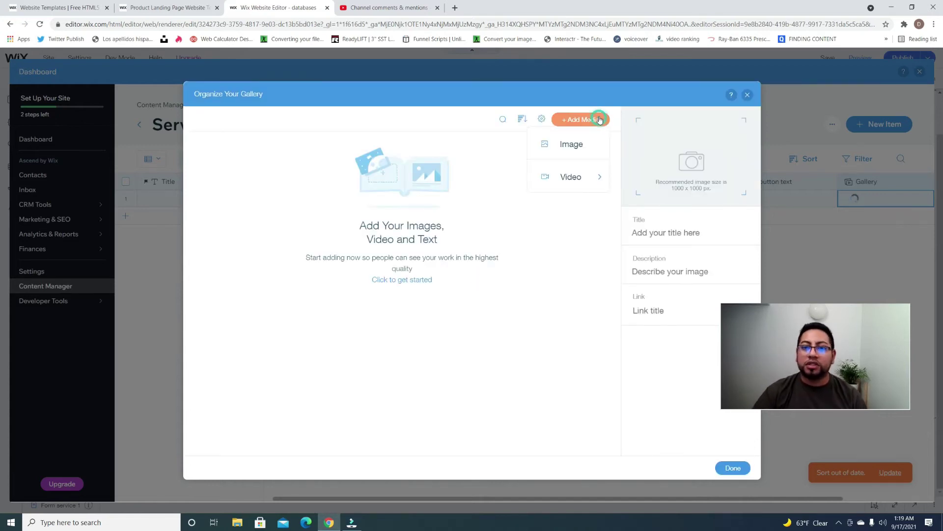
{"action": "left_click", "coordinate": [571, 143]}
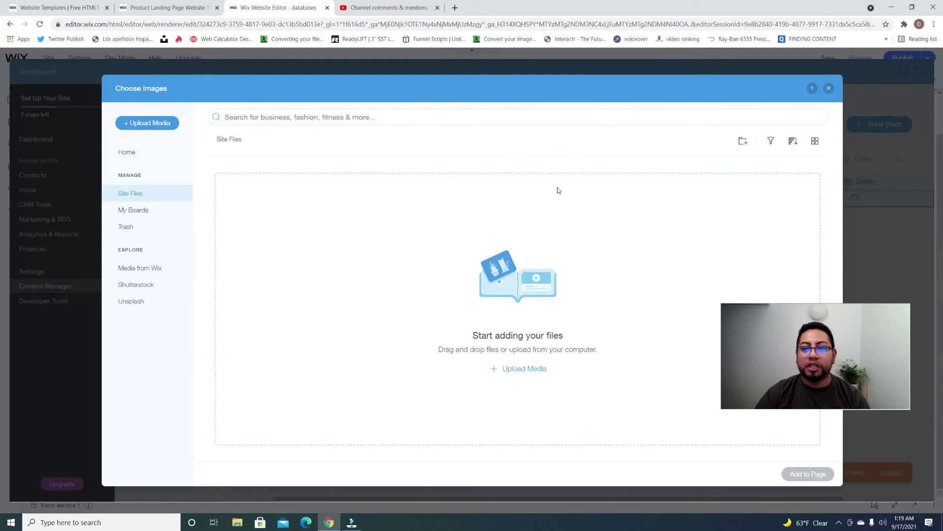
{"action": "left_click", "coordinate": [147, 301]}
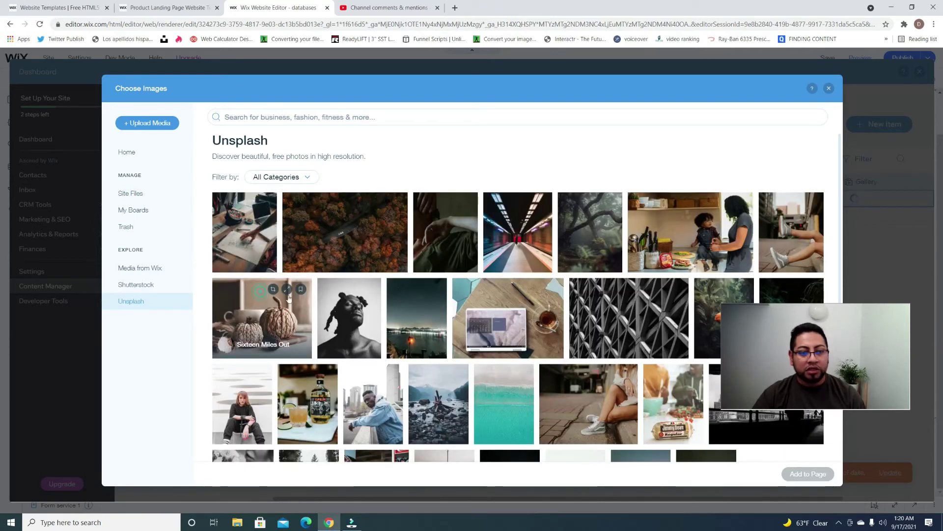
Step: Select sixteen Unsplash photos, add them to the item's Gallery field, and finish the gallery setup
{"action": "left_click", "coordinate": [275, 320]}
{"action": "left_click", "coordinate": [349, 320]}
{"action": "left_click", "coordinate": [417, 320]}
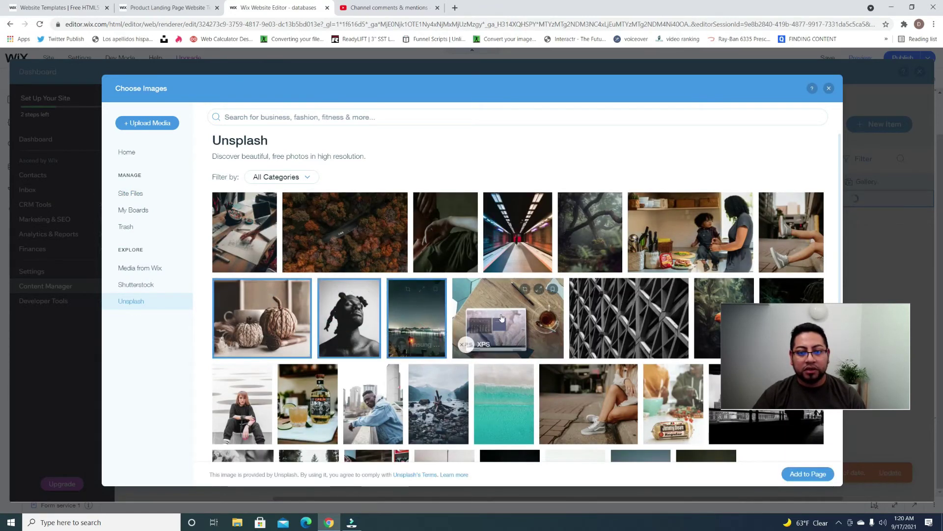
{"action": "left_click", "coordinate": [569, 246]}
{"action": "left_click", "coordinate": [517, 241]}
{"action": "left_click", "coordinate": [690, 238]}
{"action": "left_click", "coordinate": [590, 393]}
{"action": "left_click", "coordinate": [504, 408]}
{"action": "left_click", "coordinate": [438, 405]}
{"action": "left_click", "coordinate": [384, 414]}
{"action": "left_click", "coordinate": [308, 403]}
{"action": "left_click", "coordinate": [243, 403]}
{"action": "left_click", "coordinate": [672, 406]}
{"action": "left_click", "coordinate": [789, 236]}
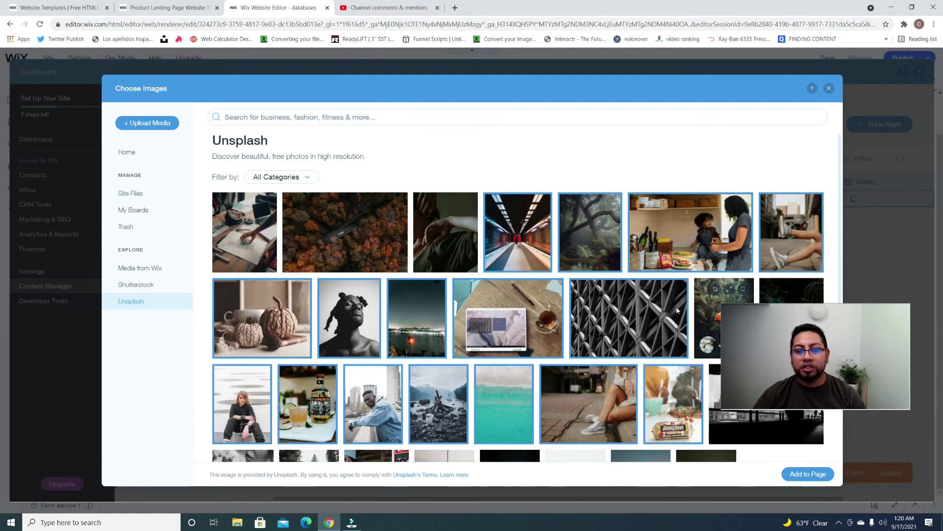
{"action": "scroll", "coordinate": [677, 319], "scroll_direction": "down", "scroll_amount": 3}
{"action": "left_click", "coordinate": [801, 473]}
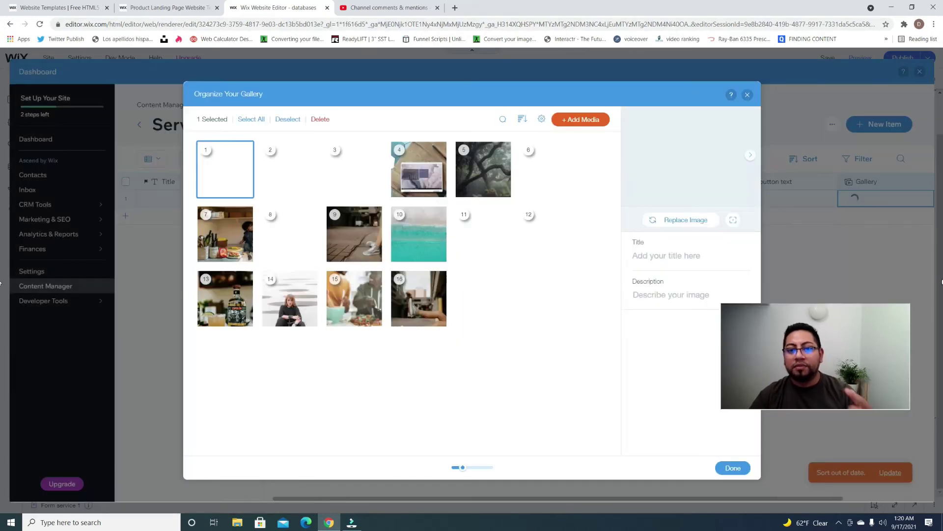
{"action": "left_click", "coordinate": [746, 469]}
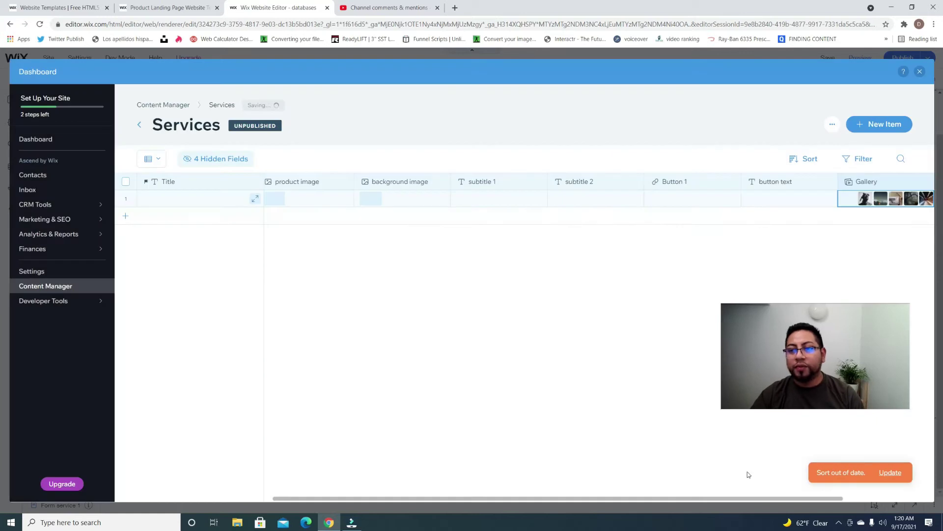
Step: Examine the photos in the Gallery field in the table and the item's expanded view, and return to the page editor
{"action": "left_click_drag", "start_coordinate": [560, 502], "coordinate": [715, 493]}
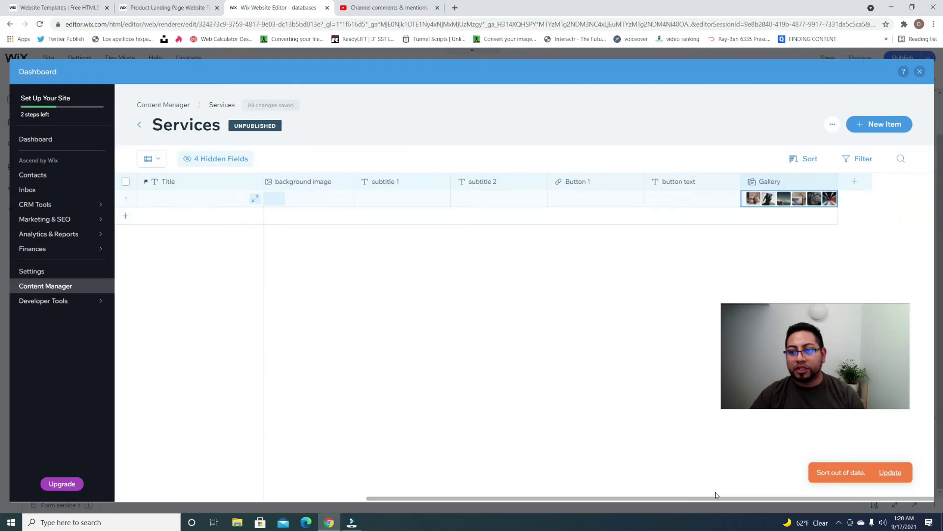
{"action": "left_click", "coordinate": [759, 183]}
{"action": "left_click", "coordinate": [758, 183]}
{"action": "mouse_move", "coordinate": [751, 202]}
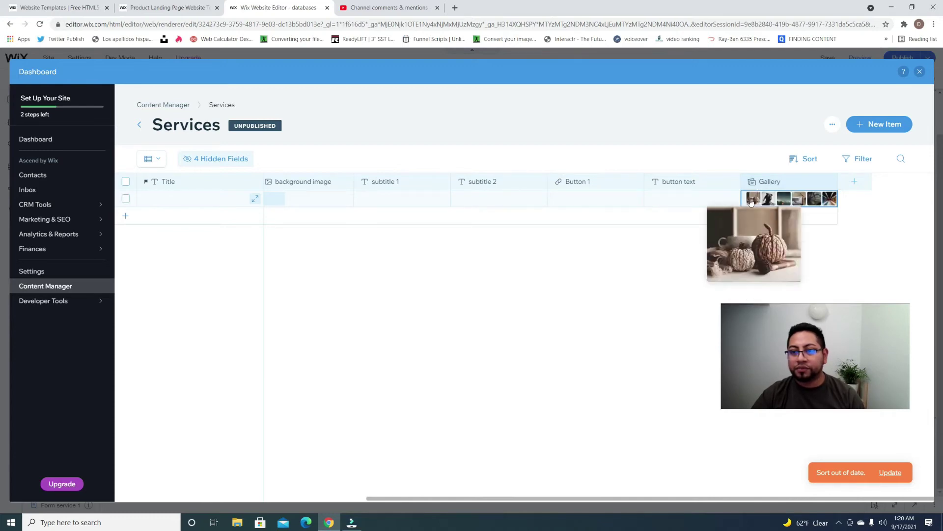
{"action": "left_click", "coordinate": [255, 198]}
{"action": "scroll", "coordinate": [395, 317], "scroll_direction": "down", "scroll_amount": 5}
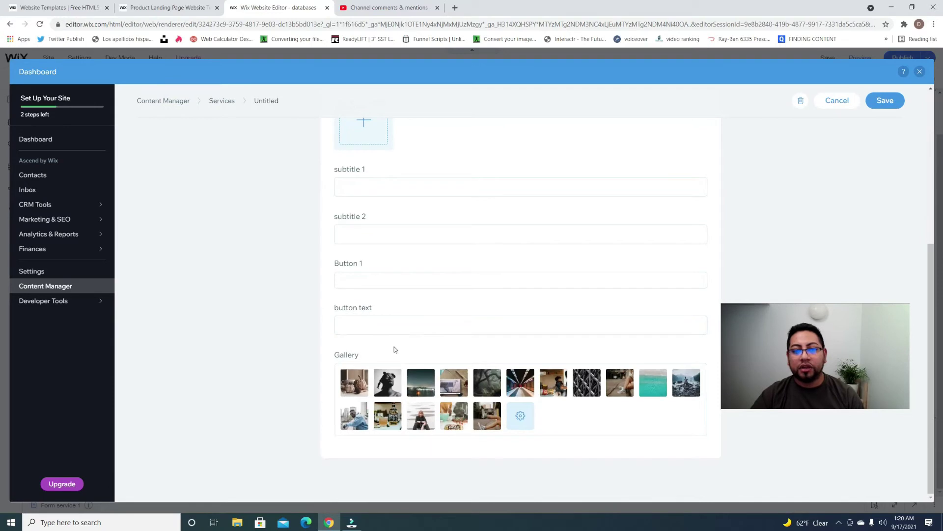
{"action": "left_click", "coordinate": [919, 71]}
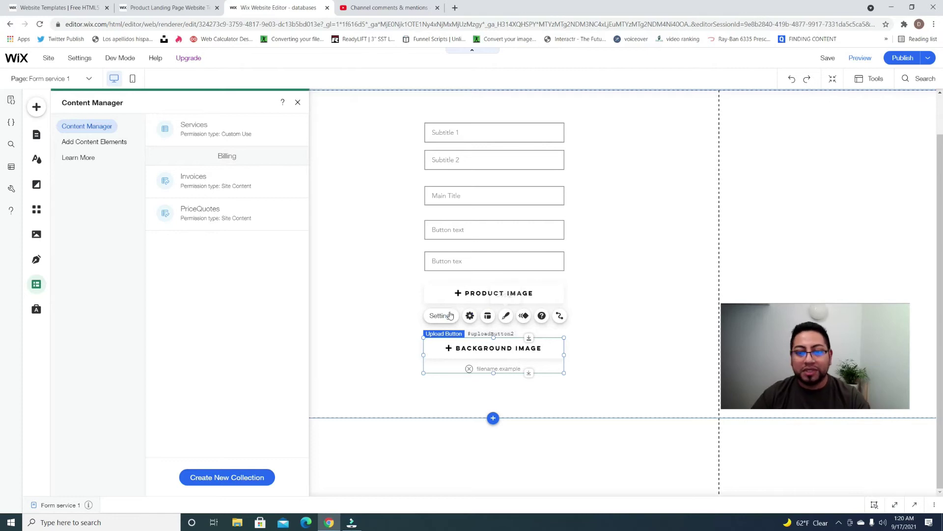
Step: Review the Background Image upload button's file limit and extend the page section downward to make more room below the button
{"action": "left_click", "coordinate": [470, 316]}
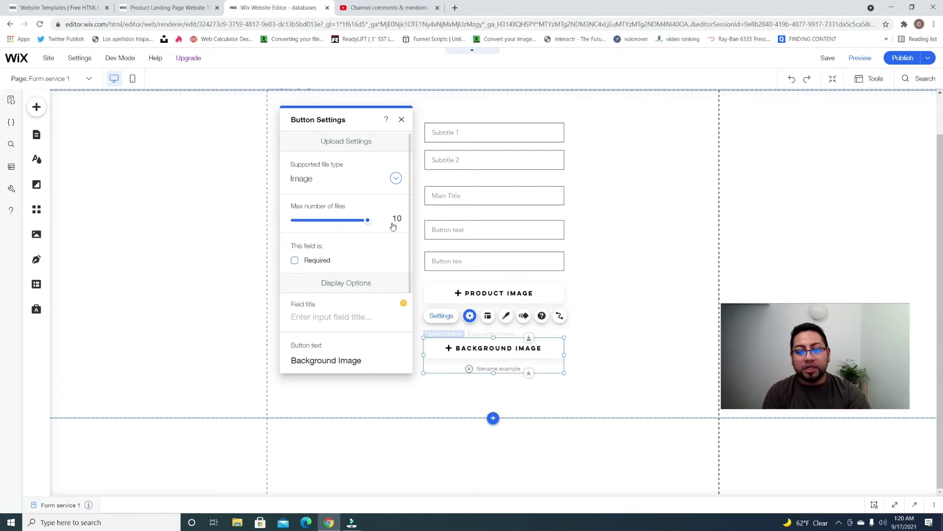
{"action": "left_click", "coordinate": [618, 233]}
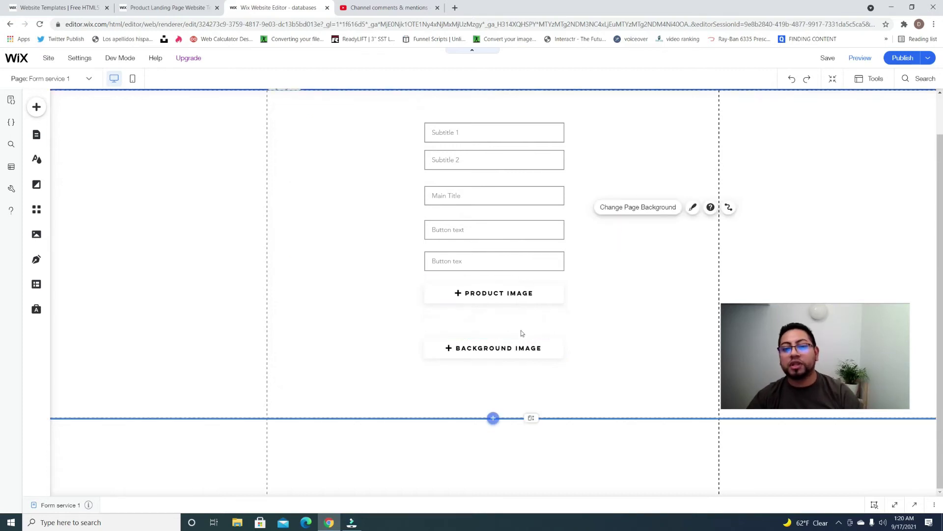
{"action": "left_click_drag", "start_coordinate": [531, 417], "coordinate": [544, 506]}
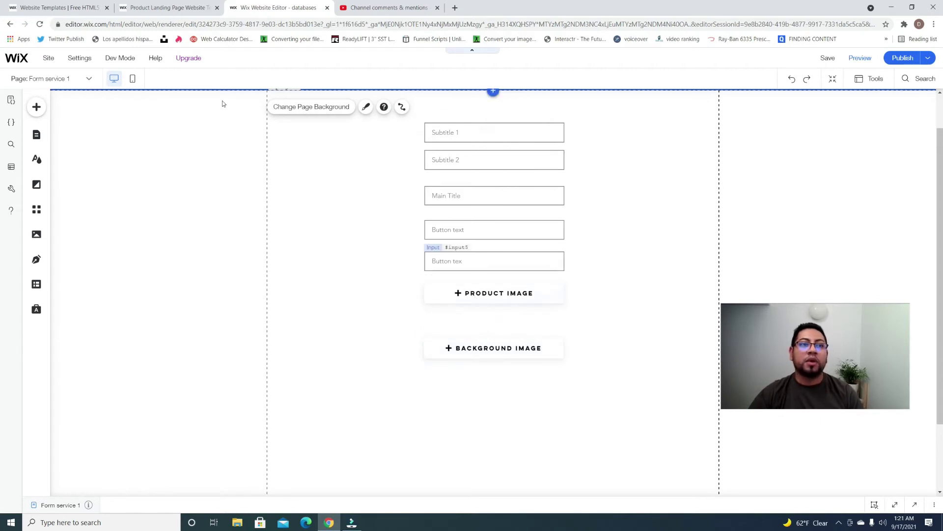
Step: Look at the TrackMate template in its browser tab, return to the Wix editor, and open the site's Home page
{"action": "left_click", "coordinate": [171, 7]}
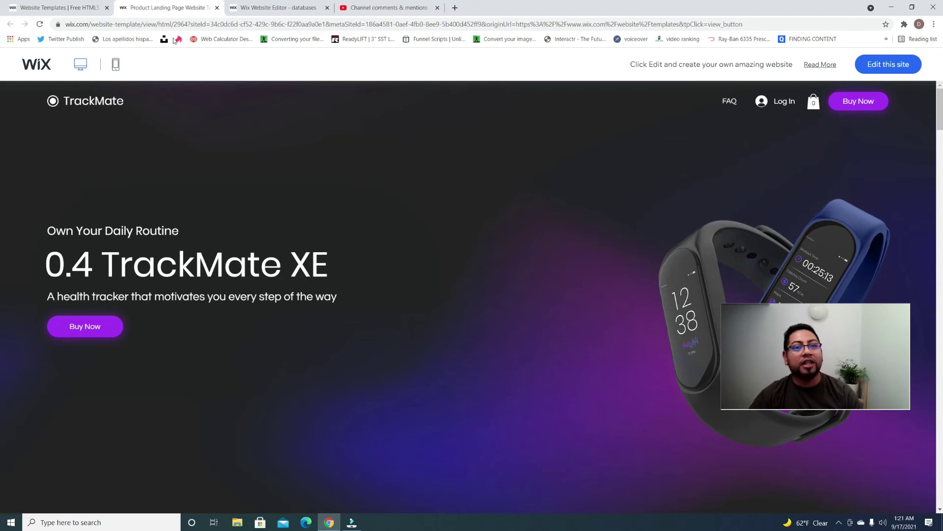
{"action": "left_click", "coordinate": [253, 10]}
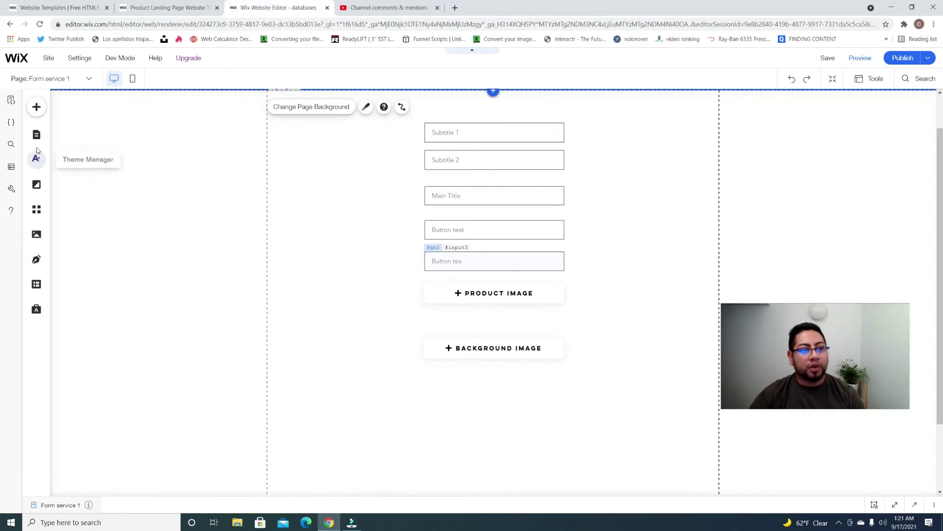
{"action": "left_click", "coordinate": [36, 134]}
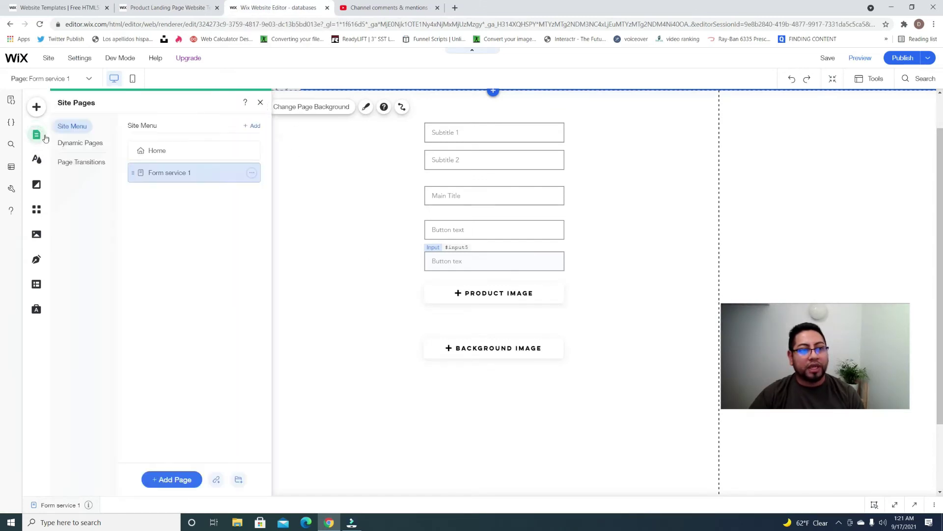
{"action": "left_click", "coordinate": [188, 153]}
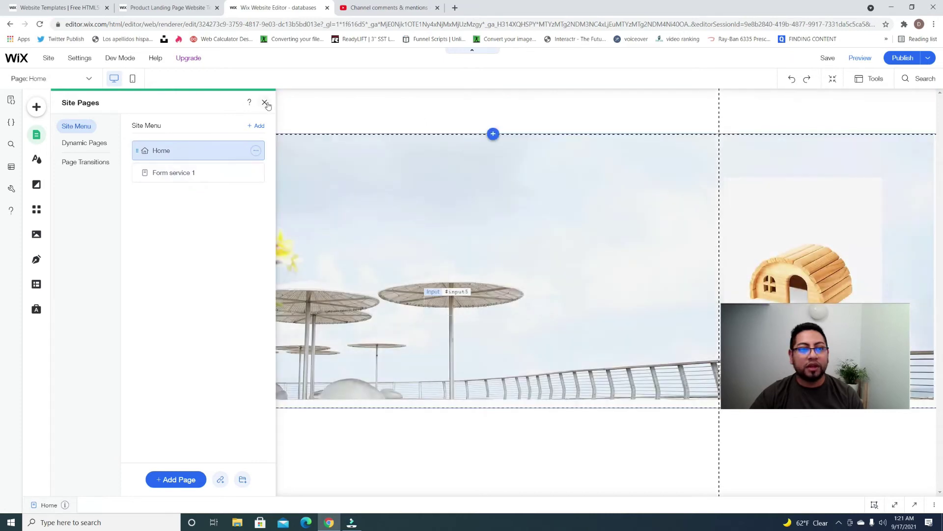
Step: Start adding an image to the Home page and search Media from Wix for "logo"
{"action": "left_click", "coordinate": [37, 107]}
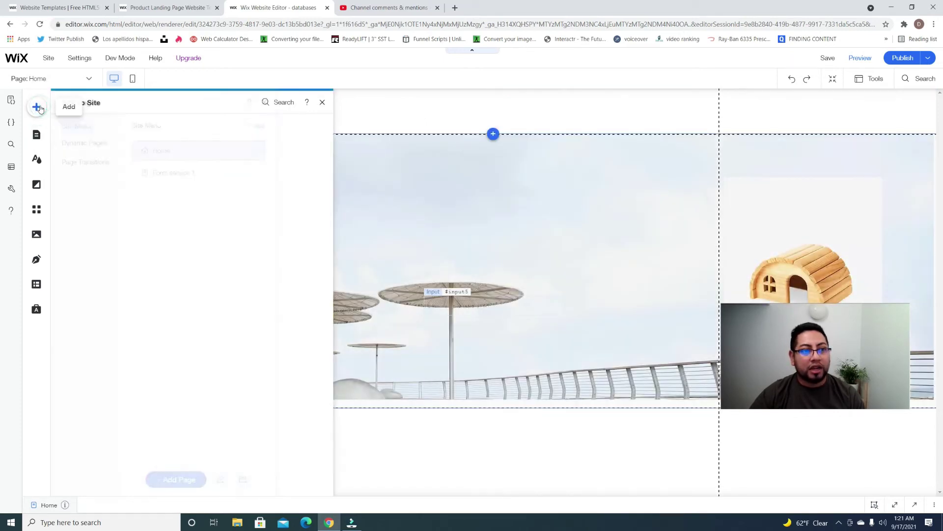
{"action": "mouse_move", "coordinate": [70, 176]}
{"action": "left_click", "coordinate": [251, 162]}
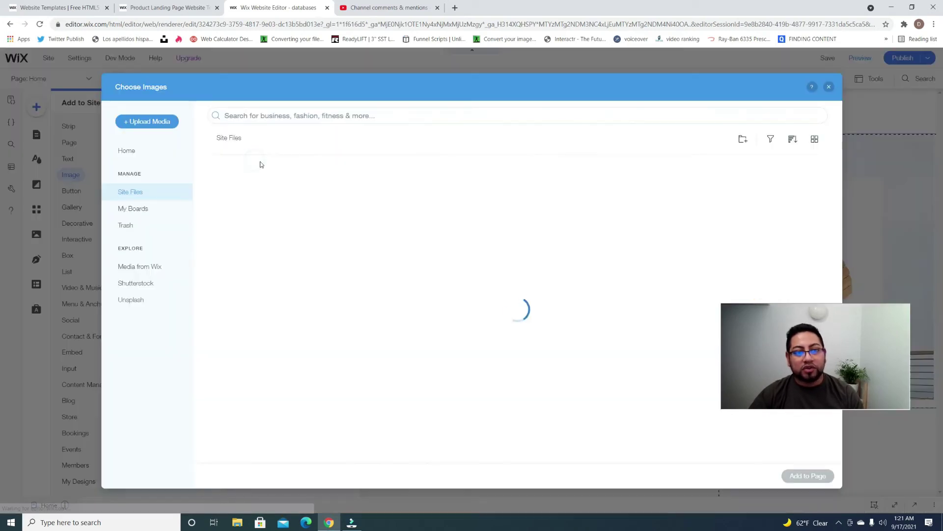
{"action": "left_click", "coordinate": [161, 270]}
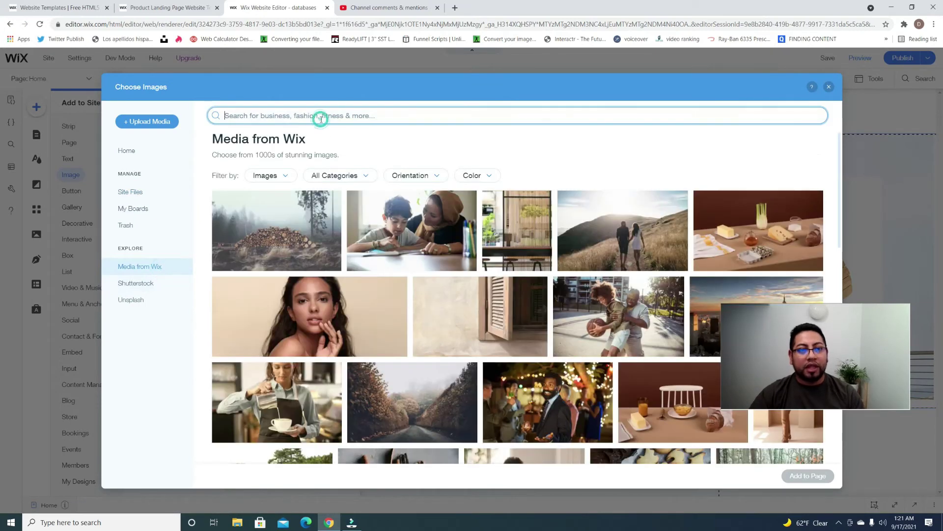
{"action": "type", "text": "logo"}
{"action": "key", "text": "Return"}
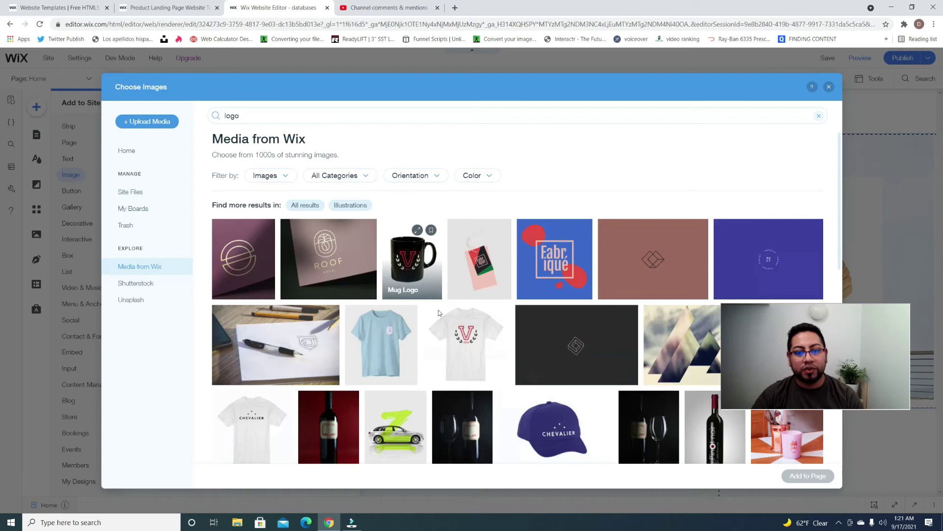
Step: Browse the logo results and filter them by type to Illustrations
{"action": "scroll", "coordinate": [439, 313], "scroll_direction": "down", "scroll_amount": 10}
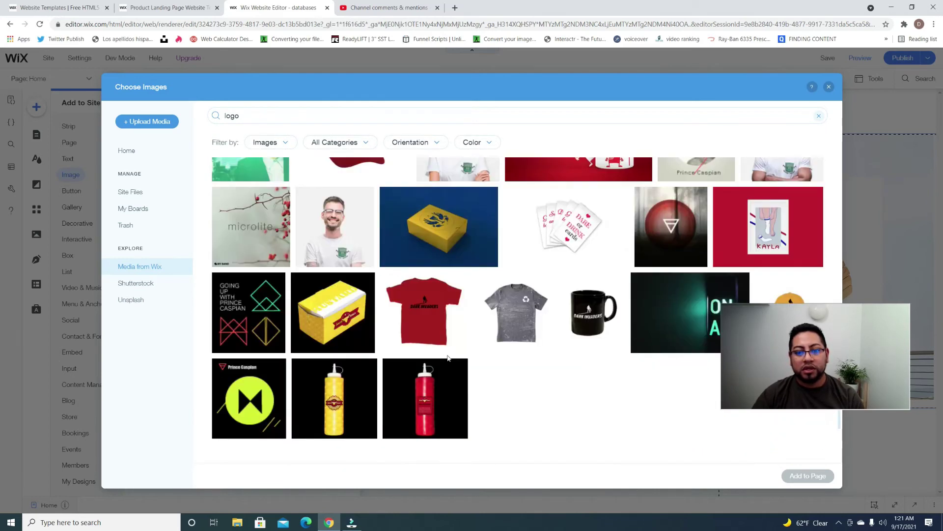
{"action": "scroll", "coordinate": [448, 357], "scroll_direction": "down", "scroll_amount": 6}
{"action": "scroll", "coordinate": [573, 363], "scroll_direction": "down", "scroll_amount": 5}
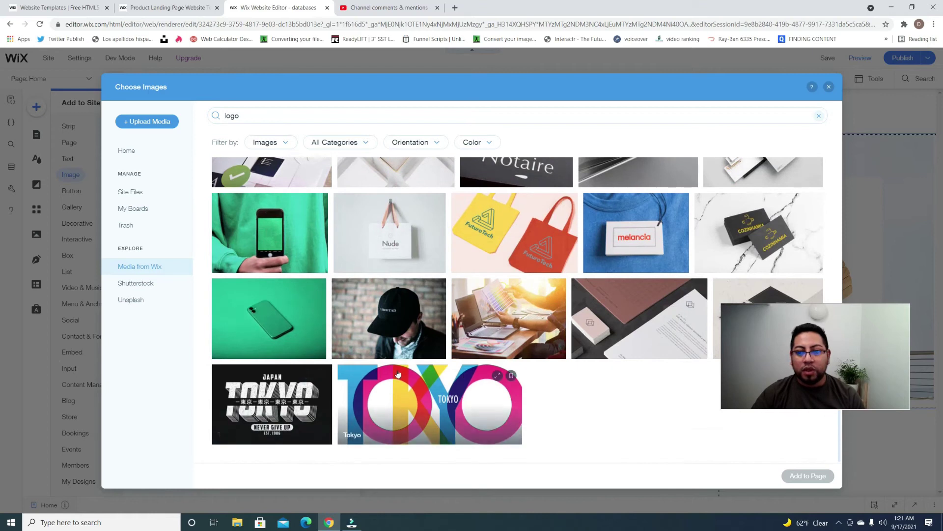
{"action": "left_click", "coordinate": [278, 143]}
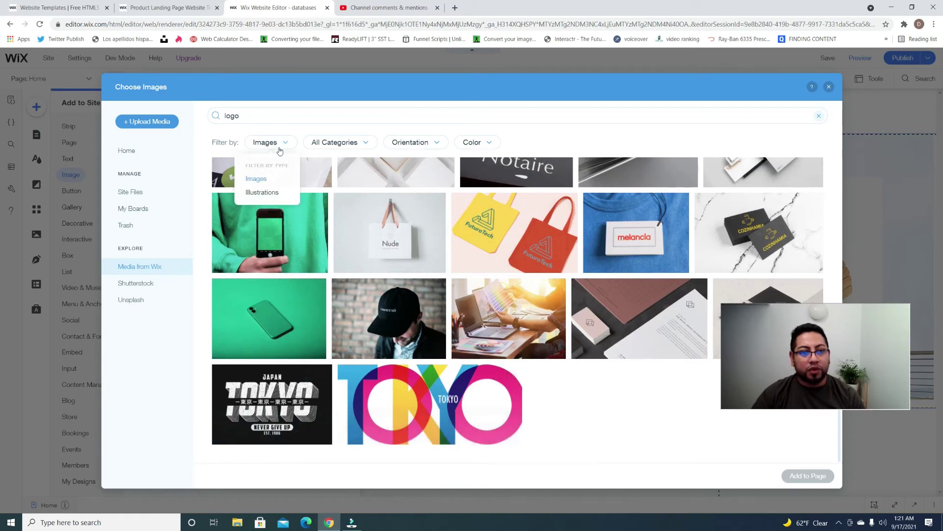
{"action": "left_click", "coordinate": [268, 196]}
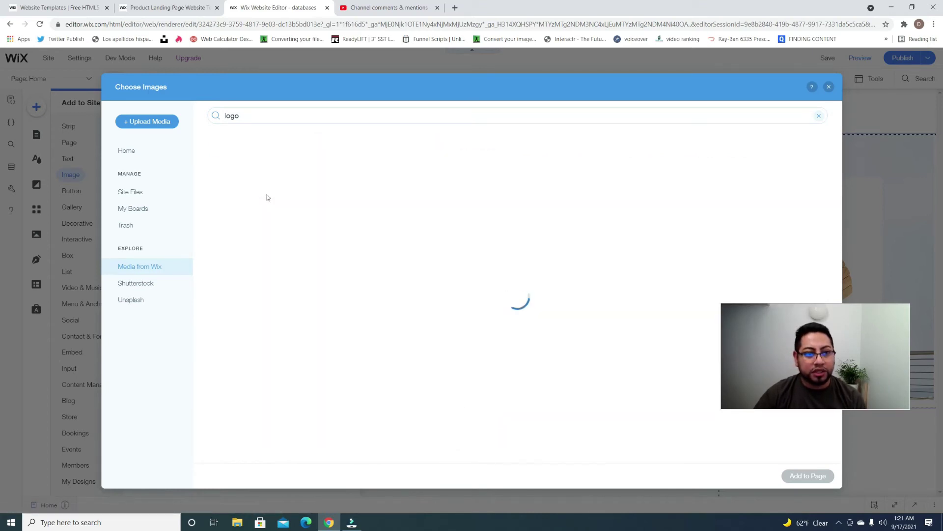
{"action": "scroll", "coordinate": [354, 231], "scroll_direction": "down", "scroll_amount": 1}
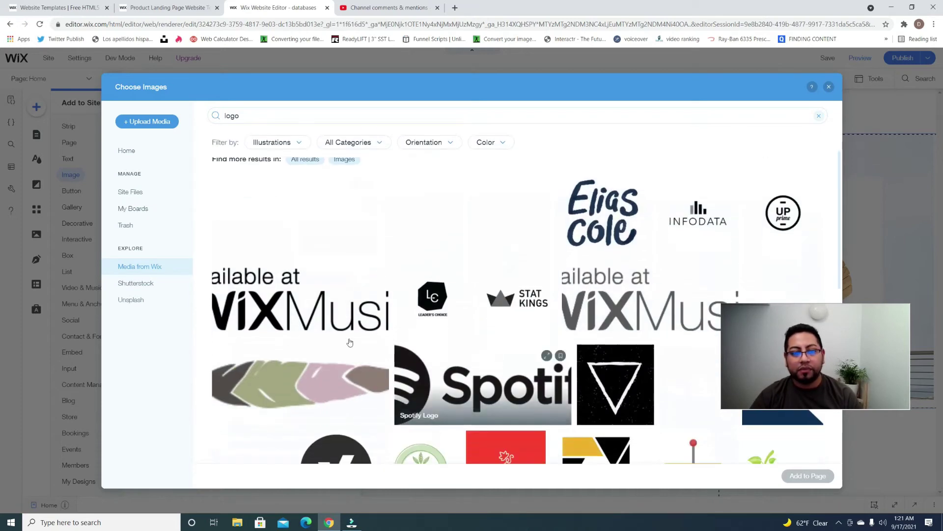
Step: Add the Stat Kings logo to the Home page and place it above the upper Heading 3 of the hero section
{"action": "scroll", "coordinate": [442, 319], "scroll_direction": "down", "scroll_amount": 4}
{"action": "scroll", "coordinate": [533, 292], "scroll_direction": "up", "scroll_amount": 2}
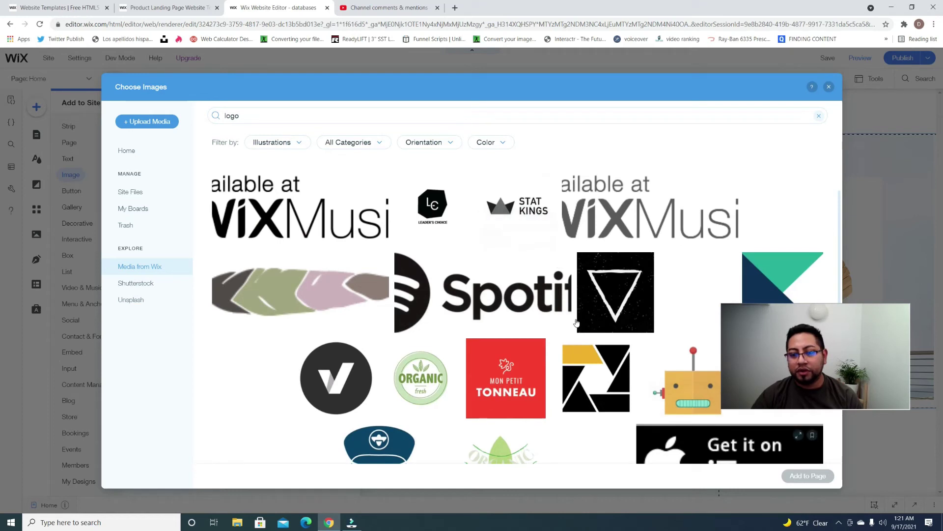
{"action": "left_click", "coordinate": [515, 212]}
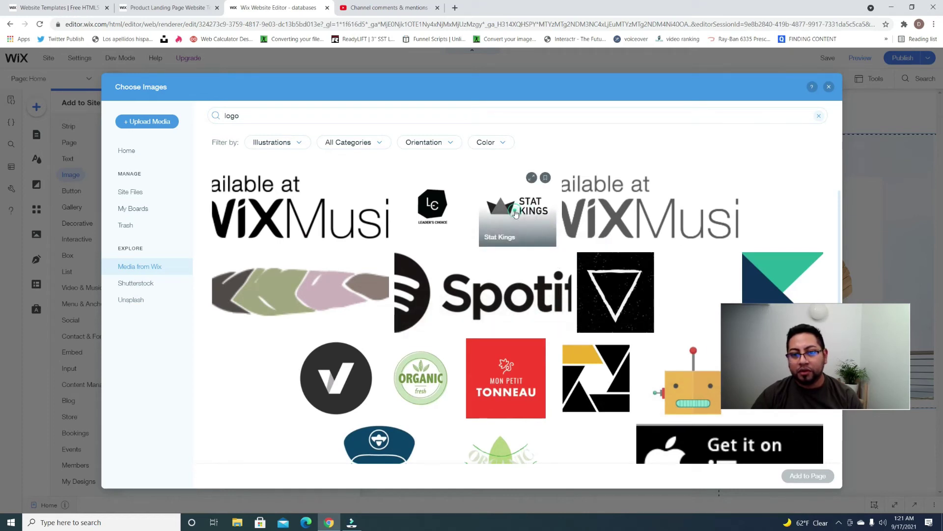
{"action": "left_click", "coordinate": [789, 474]}
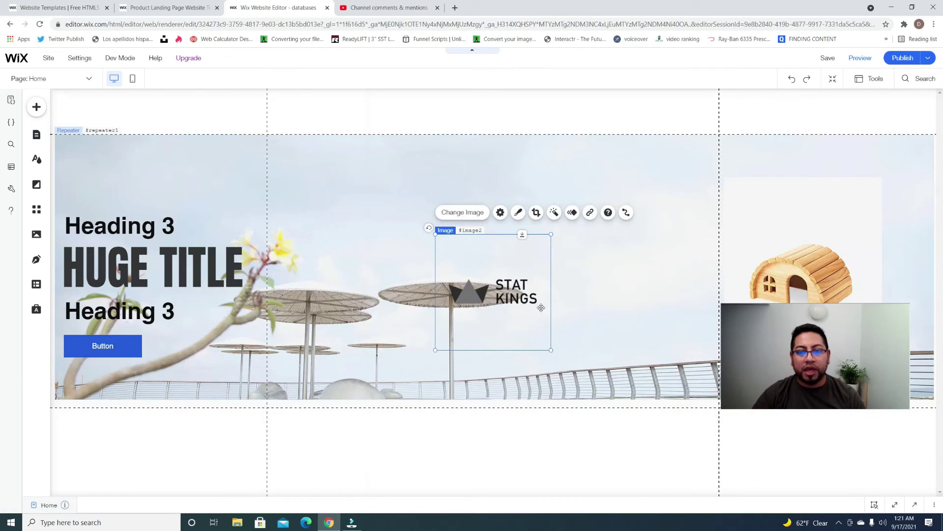
{"action": "left_click_drag", "start_coordinate": [454, 271], "coordinate": [155, 179]}
Step: Crop the empty space above and below the Stat Kings logo so it fits above the heading
{"action": "left_click", "coordinate": [163, 101]}
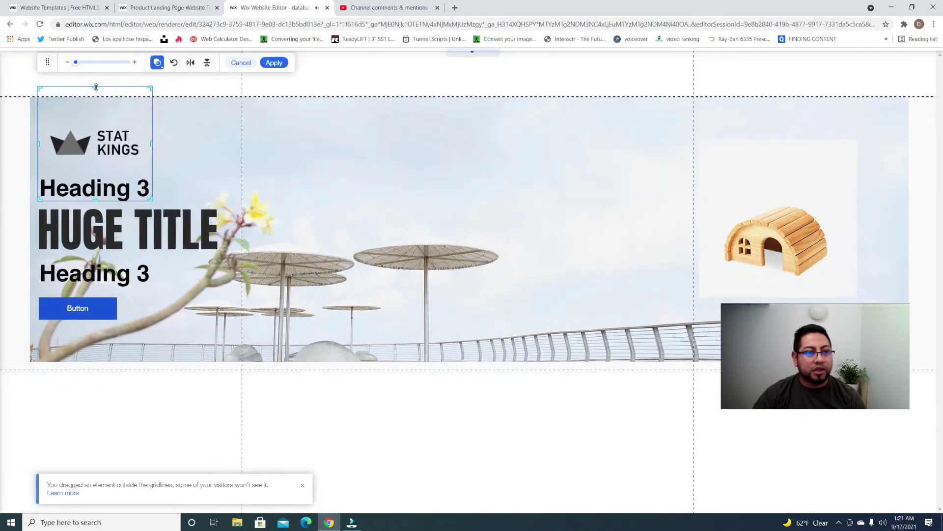
{"action": "left_click_drag", "start_coordinate": [95, 87], "coordinate": [100, 120]}
{"action": "left_click_drag", "start_coordinate": [96, 200], "coordinate": [96, 171]}
{"action": "left_click", "coordinate": [274, 96]}
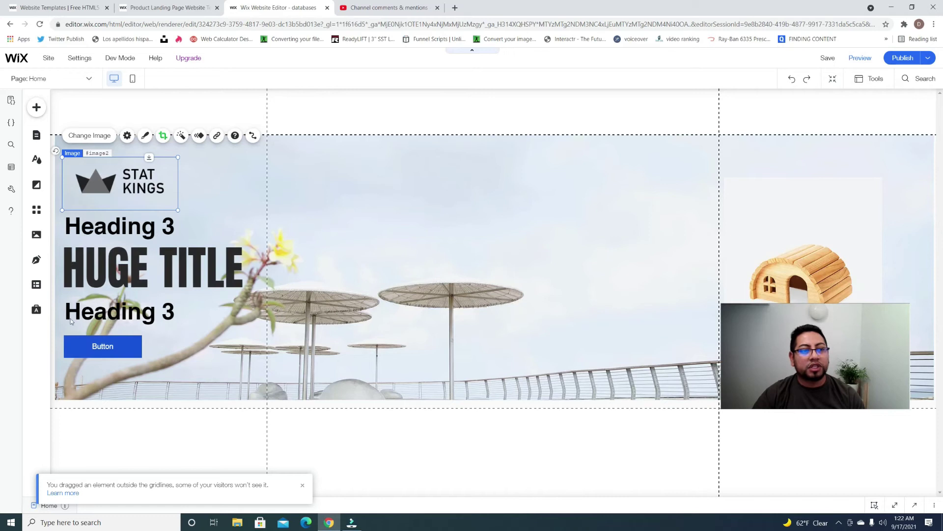
Step: Open the Services collection and delete its Gallery field
{"action": "left_click", "coordinate": [37, 286]}
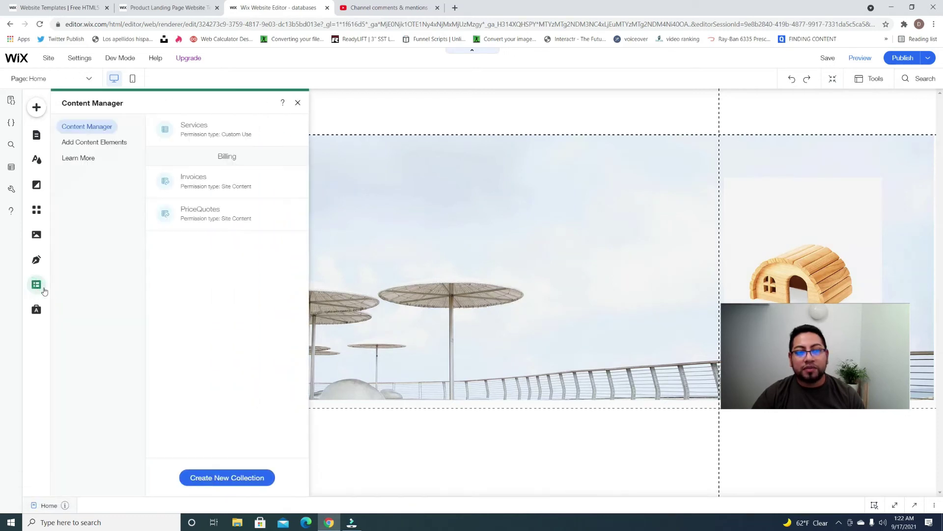
{"action": "left_click", "coordinate": [228, 129]}
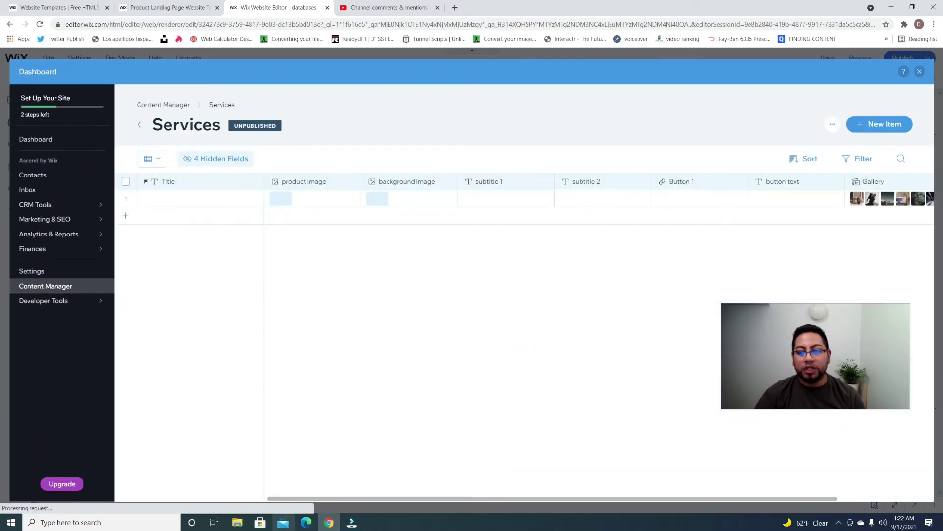
{"action": "left_click_drag", "start_coordinate": [301, 498], "coordinate": [414, 498]}
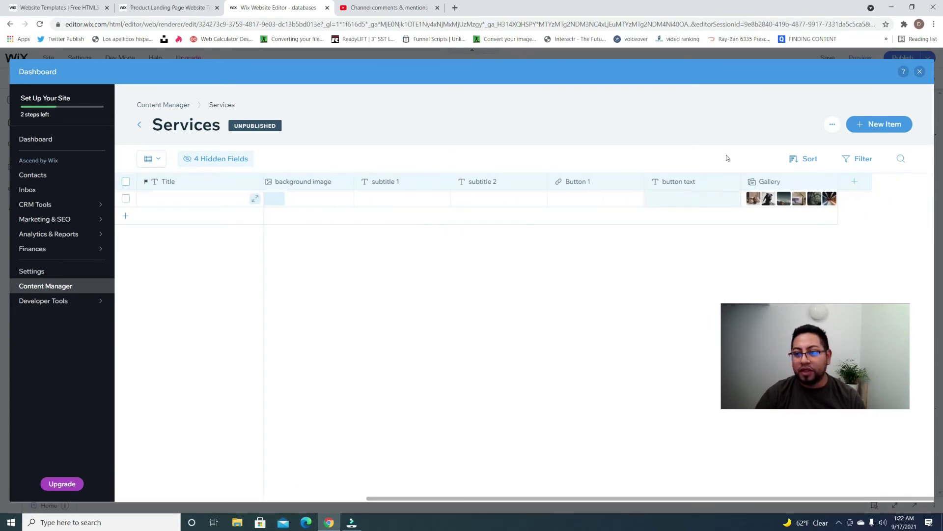
{"action": "left_click", "coordinate": [855, 181]}
{"action": "left_click", "coordinate": [831, 182]}
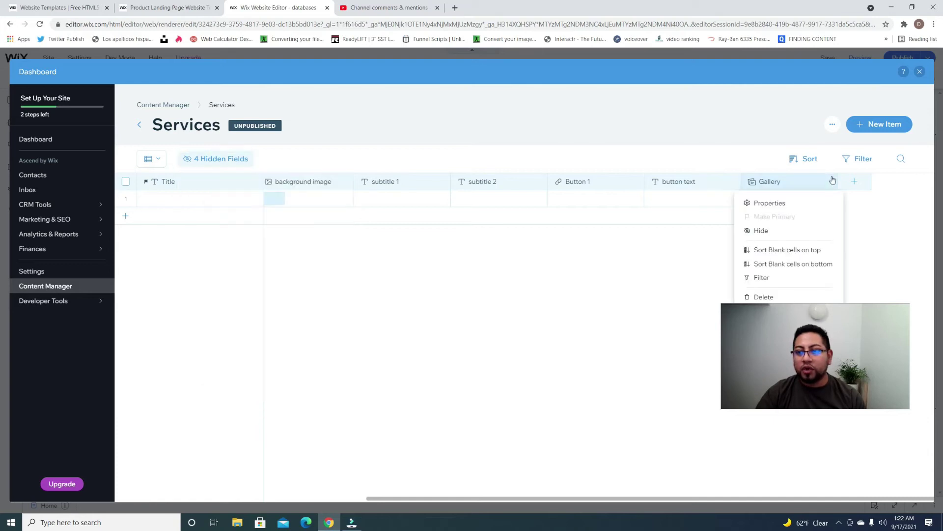
{"action": "left_click_drag", "start_coordinate": [808, 321], "coordinate": [758, 362]}
{"action": "left_click", "coordinate": [771, 297]}
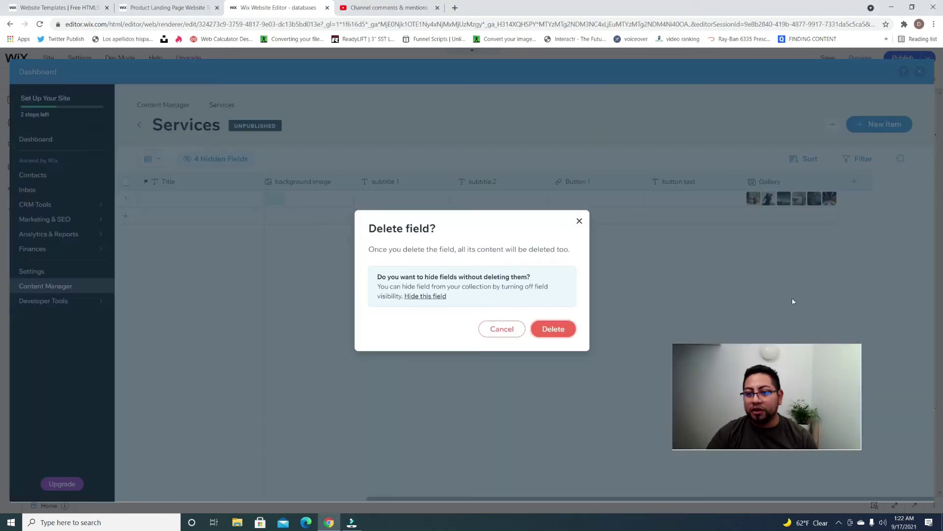
{"action": "left_click", "coordinate": [560, 328]}
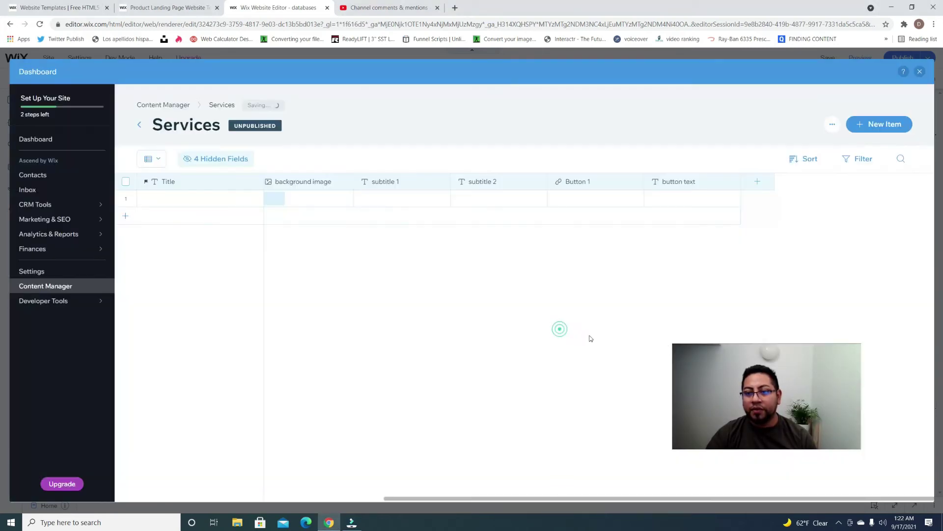
Step: Add a field named "logo" with the Image type to the Services collection
{"action": "left_click", "coordinate": [762, 183]}
{"action": "type", "text": "logo"}
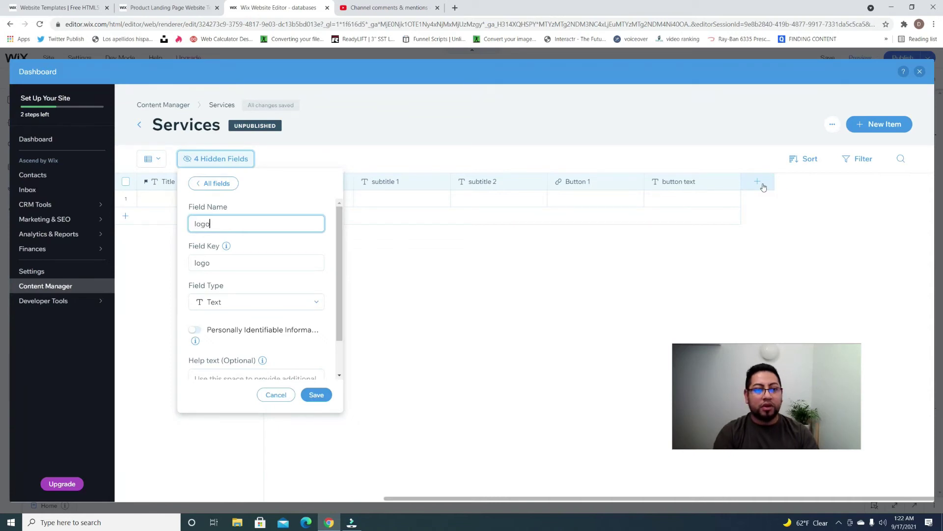
{"action": "left_click", "coordinate": [195, 301]}
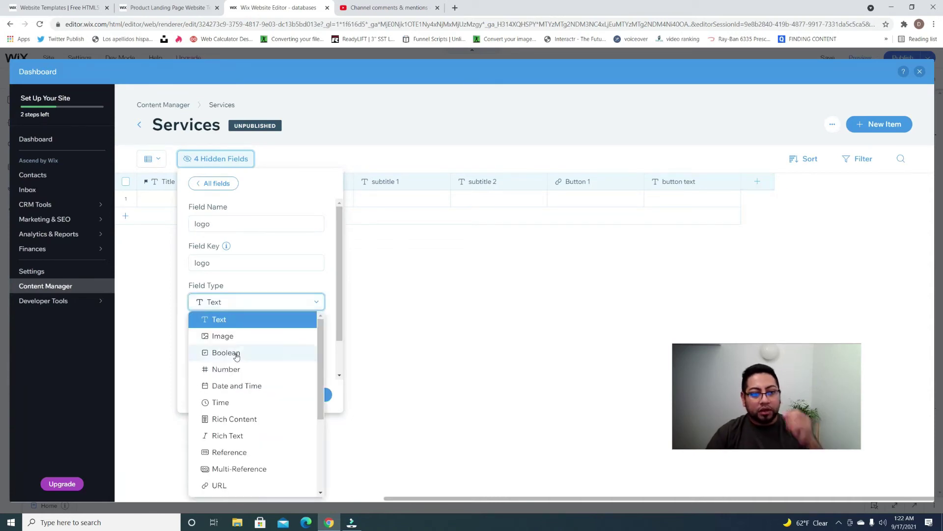
{"action": "scroll", "coordinate": [245, 405], "scroll_direction": "down", "scroll_amount": 1}
{"action": "scroll", "coordinate": [244, 404], "scroll_direction": "down", "scroll_amount": 3}
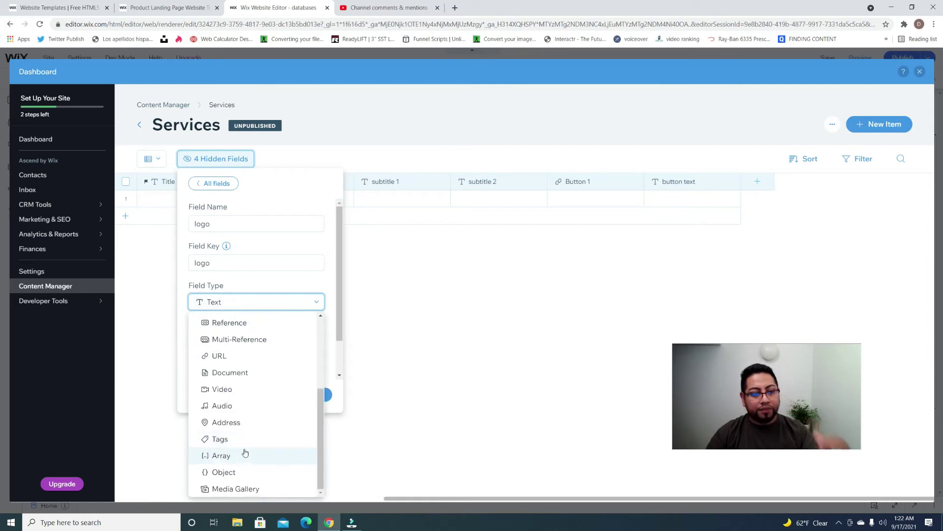
{"action": "scroll", "coordinate": [239, 433], "scroll_direction": "up", "scroll_amount": 4}
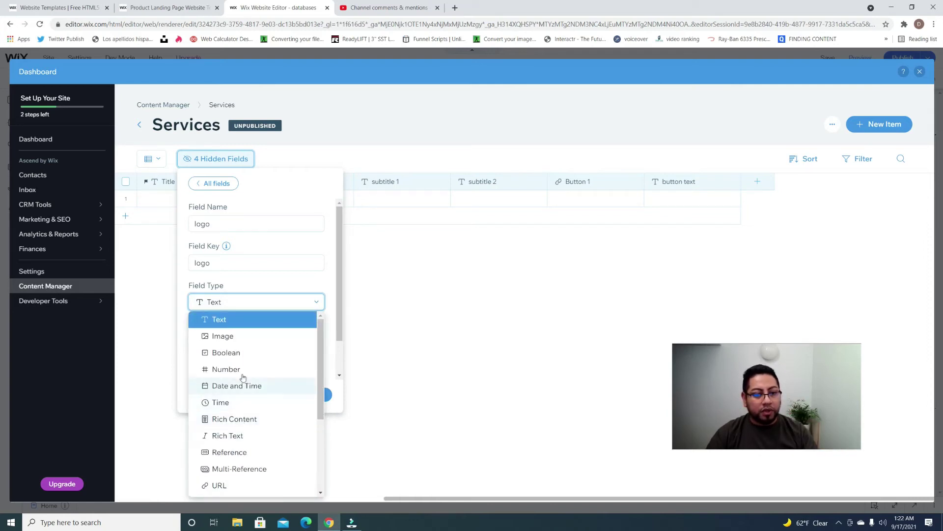
{"action": "left_click", "coordinate": [244, 337]}
{"action": "left_click", "coordinate": [317, 395]}
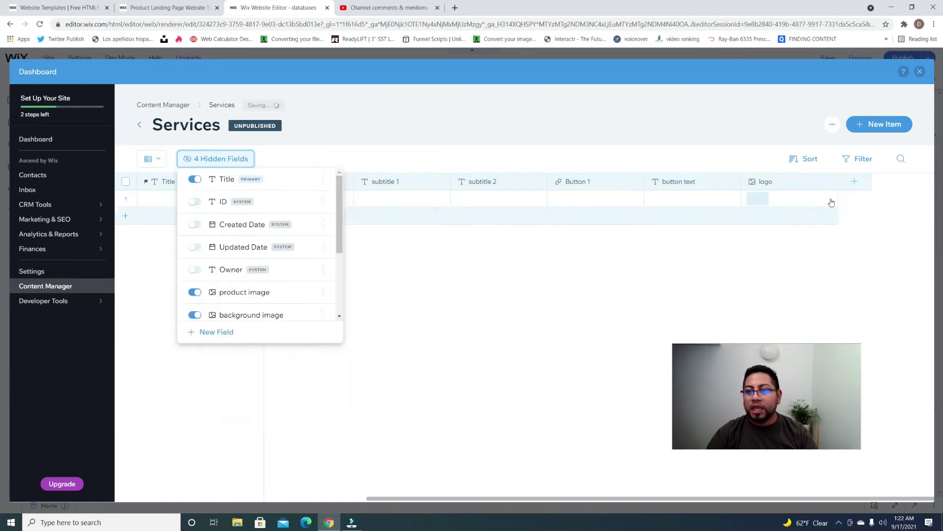
{"action": "left_click", "coordinate": [430, 292]}
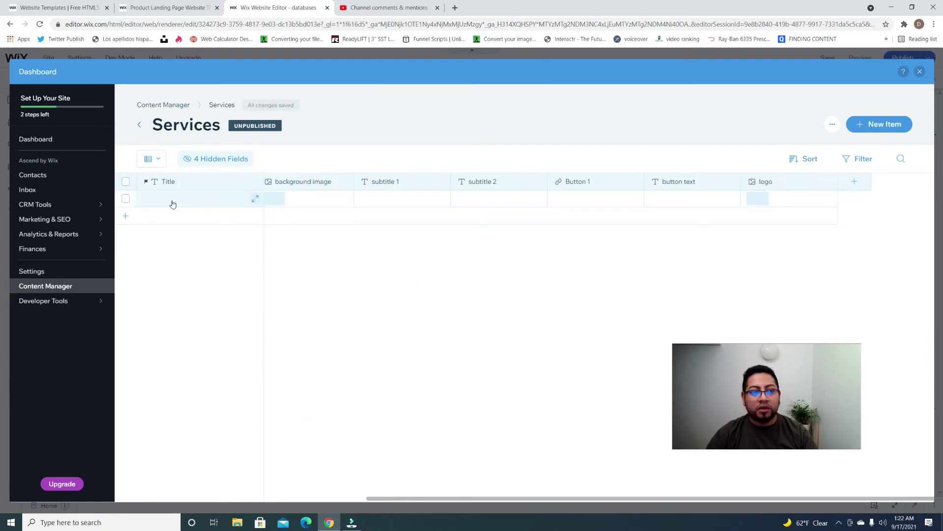
Step: Delete the blank item from the Services collection and return to the page editor
{"action": "left_click", "coordinate": [127, 199]}
{"action": "left_click", "coordinate": [891, 159]}
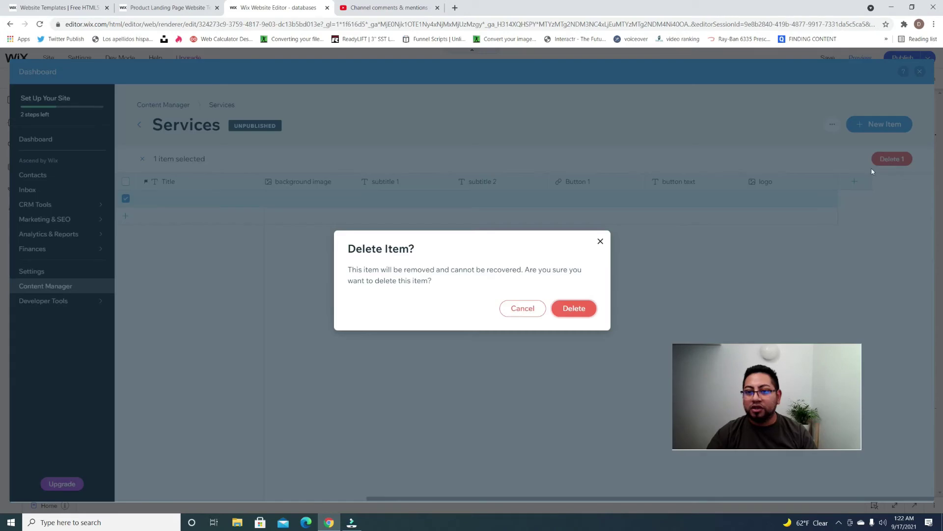
{"action": "left_click", "coordinate": [580, 308]}
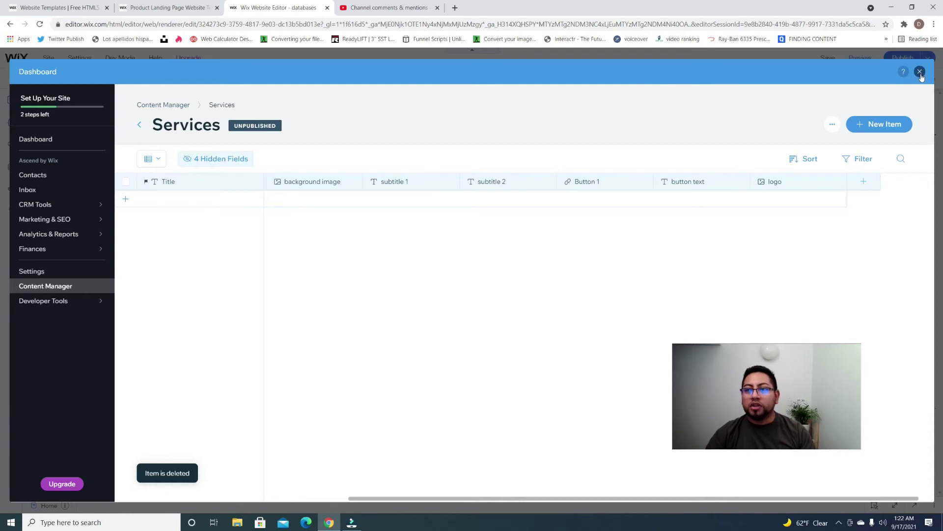
{"action": "left_click", "coordinate": [920, 72]}
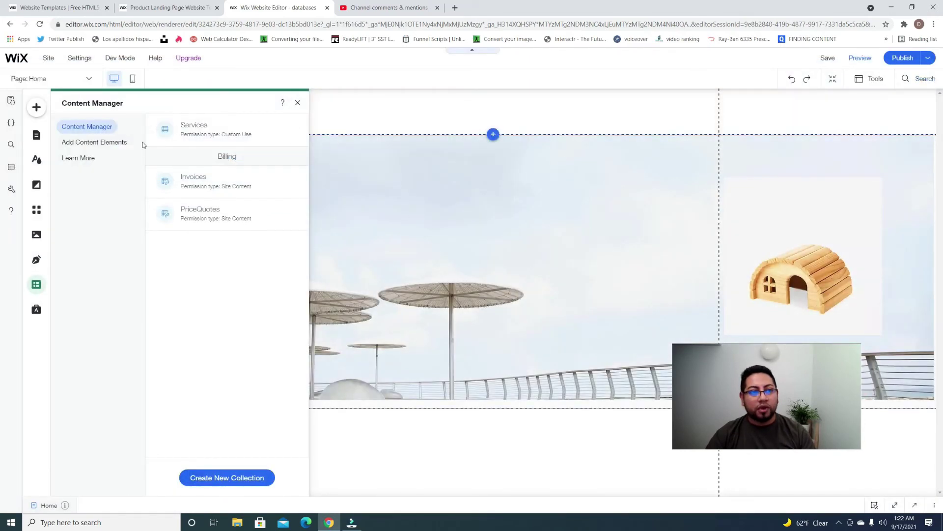
Step: Open the Form service 1 page and add the green "Upload It" upload button below the Background Image button
{"action": "left_click", "coordinate": [36, 135]}
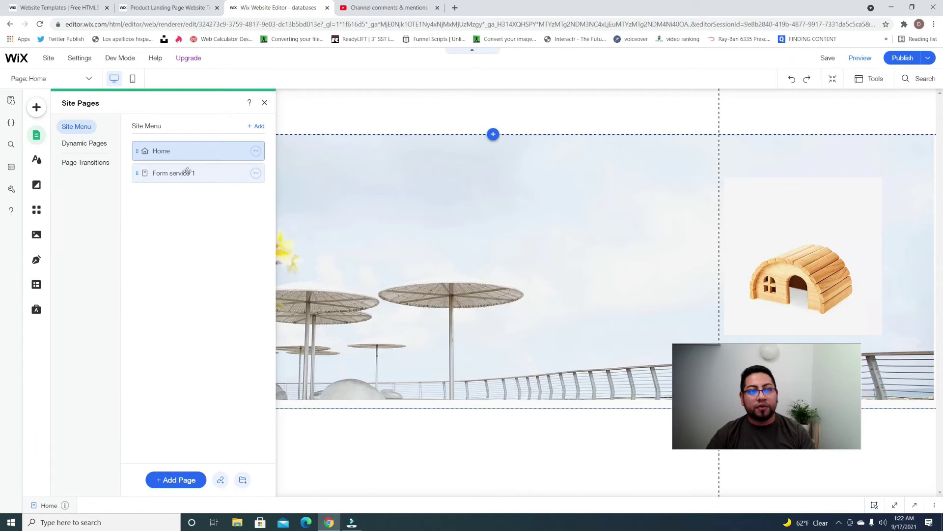
{"action": "left_click", "coordinate": [188, 172]}
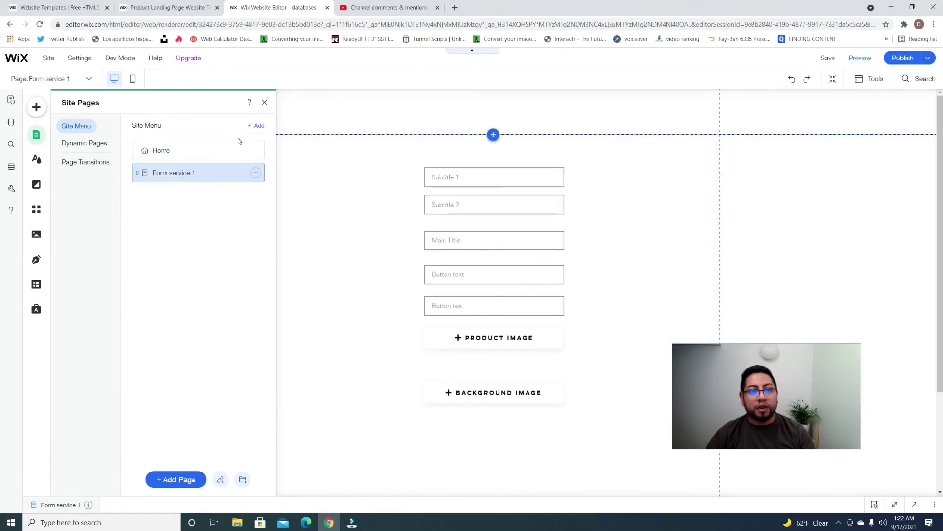
{"action": "left_click", "coordinate": [265, 102]}
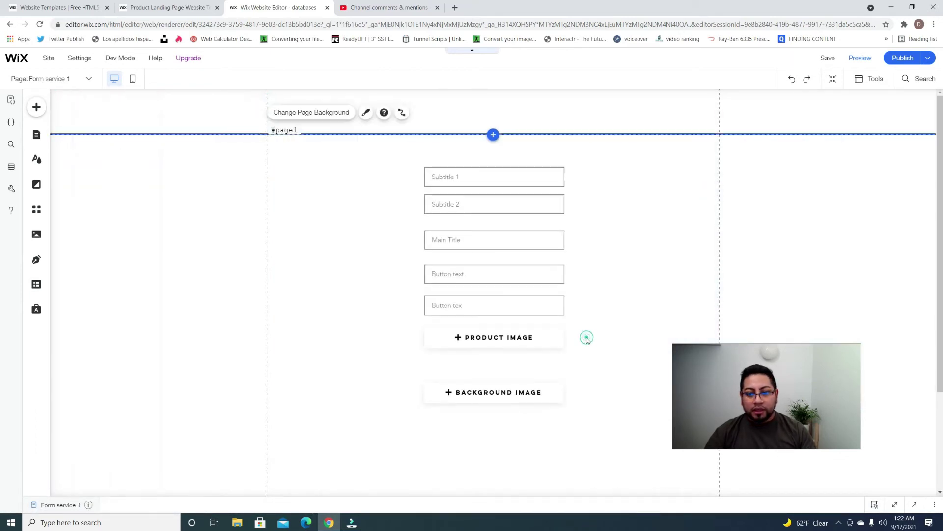
{"action": "scroll", "coordinate": [546, 442], "scroll_direction": "down", "scroll_amount": 3}
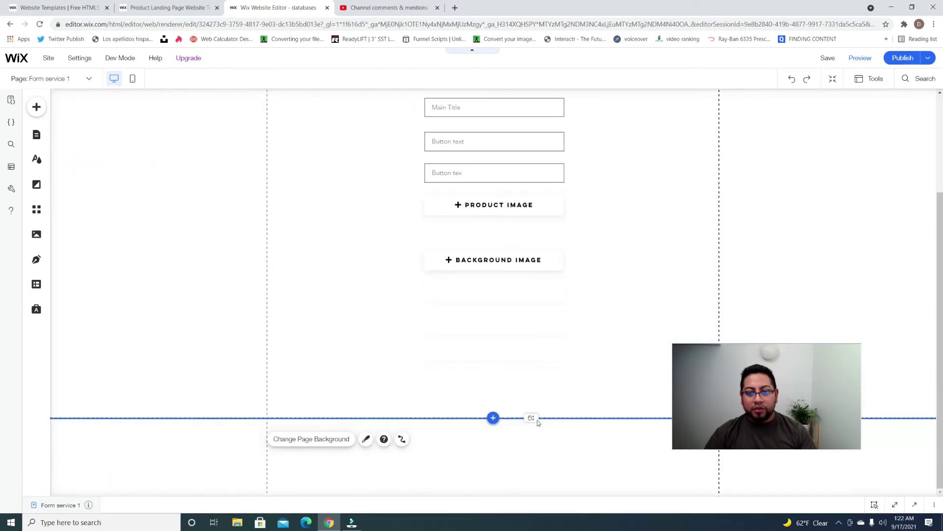
{"action": "left_click", "coordinate": [44, 108]}
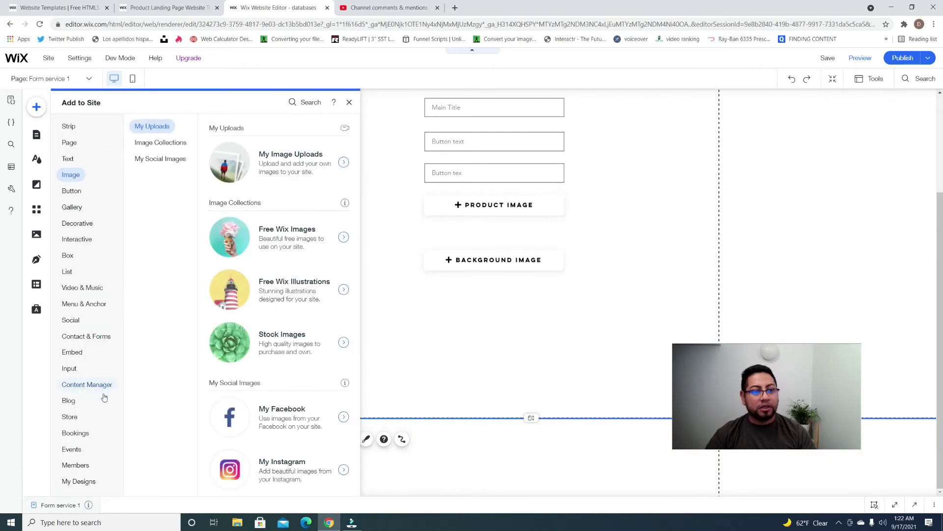
{"action": "left_click", "coordinate": [70, 370]}
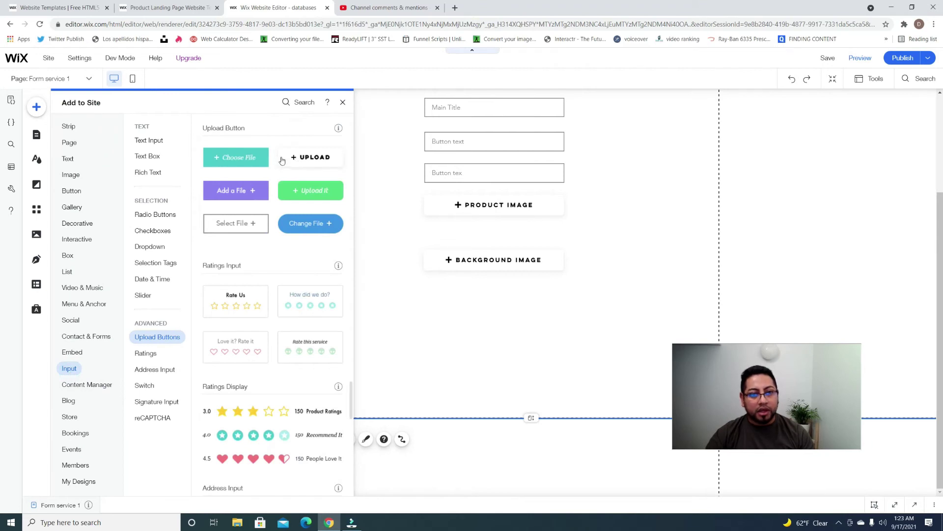
{"action": "left_click_drag", "start_coordinate": [325, 203], "coordinate": [555, 310]}
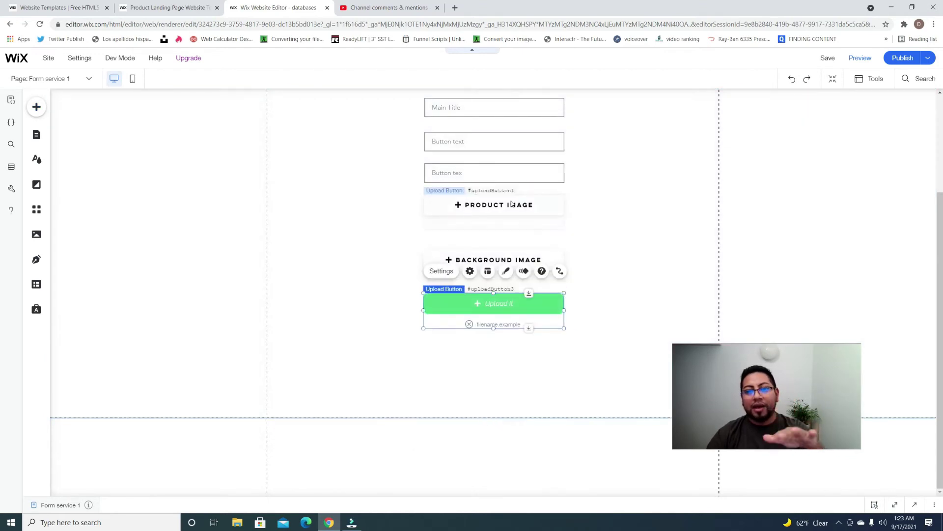
Step: Set the new upload button's text to "Logo" and look through its design customization options
{"action": "left_click", "coordinate": [453, 273]}
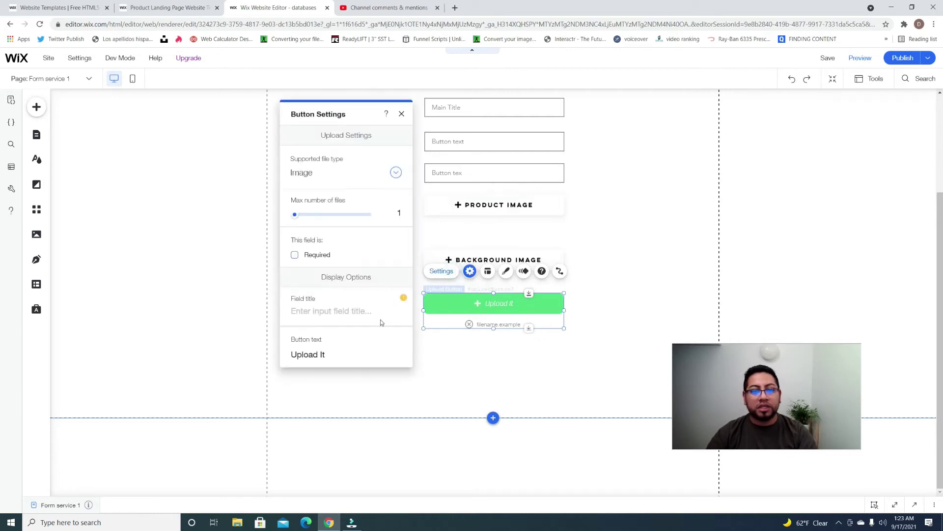
{"action": "left_click", "coordinate": [345, 359]}
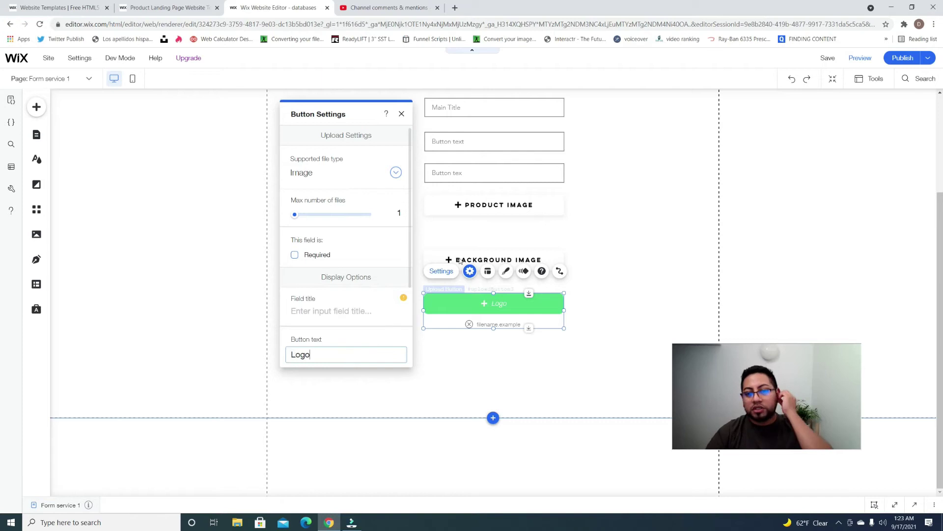
{"action": "left_click", "coordinate": [506, 272]}
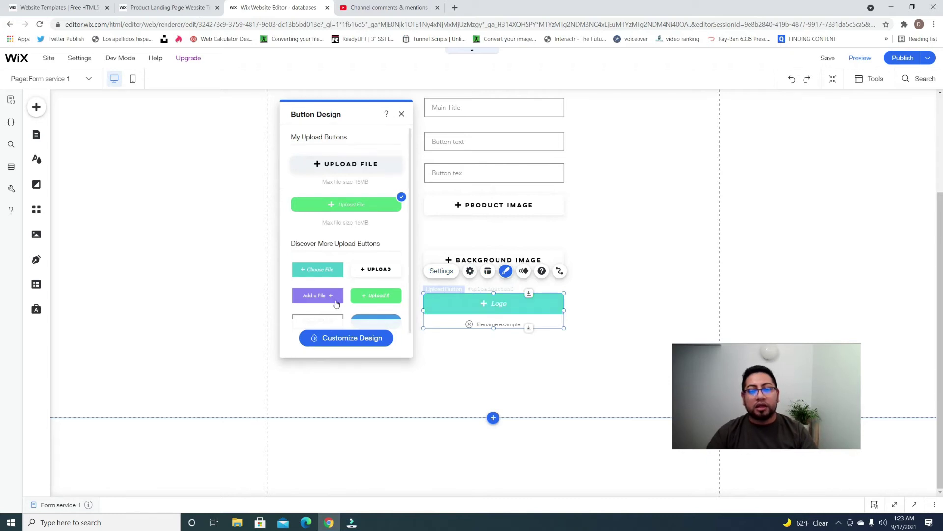
{"action": "left_click", "coordinate": [350, 337]}
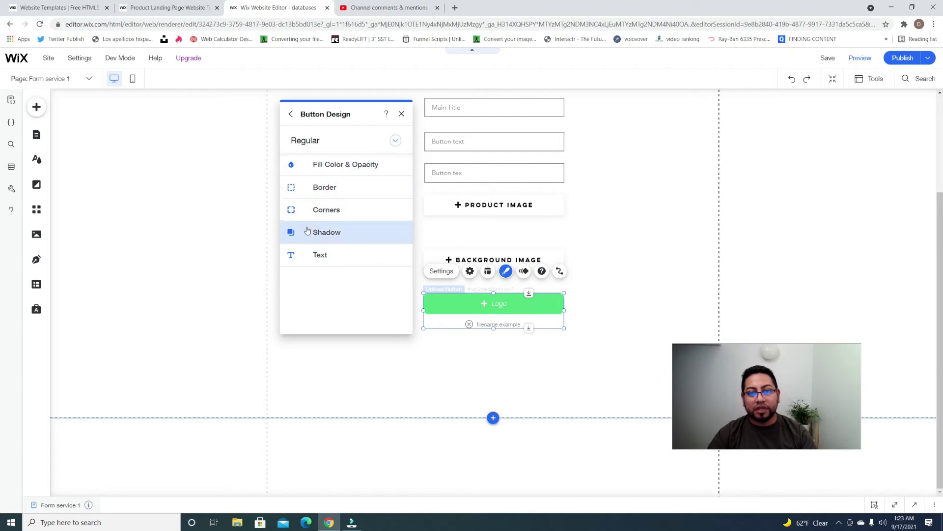
{"action": "left_click", "coordinate": [403, 114]}
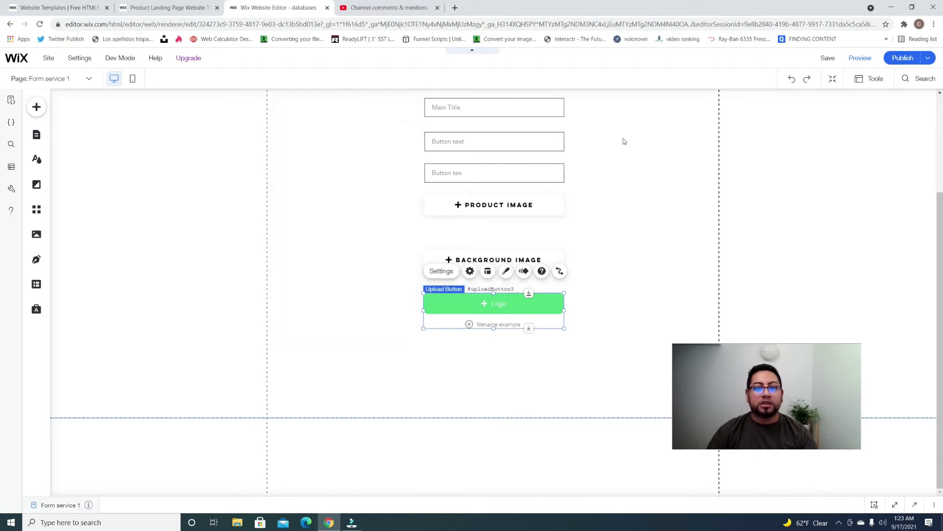
Step: Open the selection of button elements to add to the Form service 1 page
{"action": "left_click", "coordinate": [624, 142]}
{"action": "left_click", "coordinate": [37, 108]}
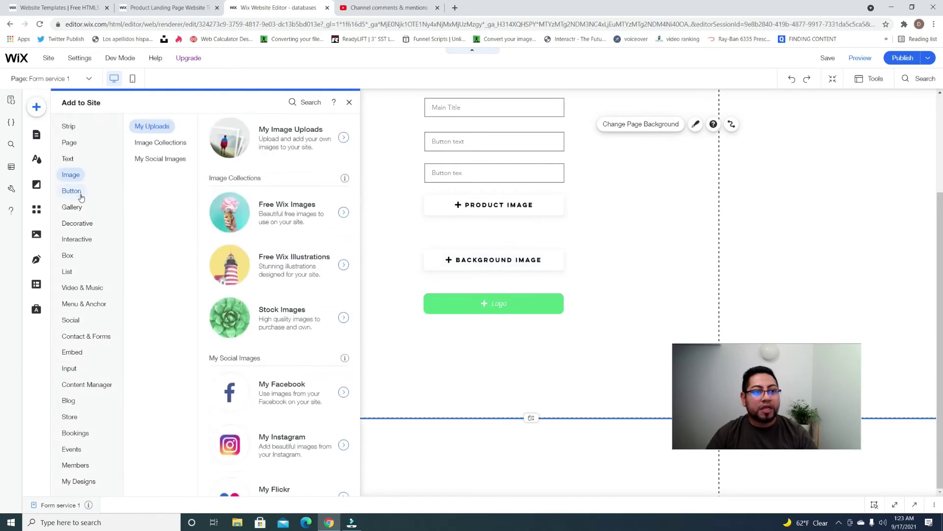
{"action": "mouse_move", "coordinate": [86, 197]}
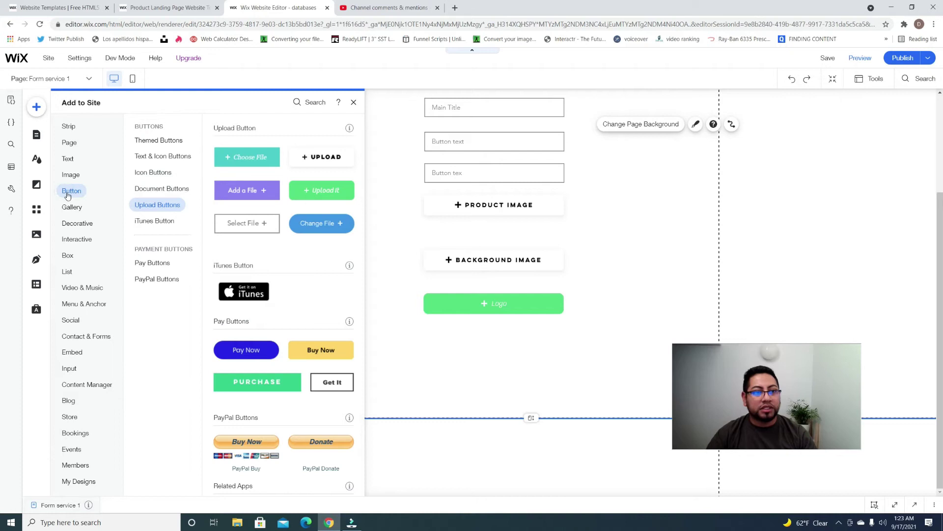
Step: Add a themed button below the Logo upload button on the form page and label it SUBMIT
{"action": "scroll", "coordinate": [244, 217], "scroll_direction": "up", "scroll_amount": 20}
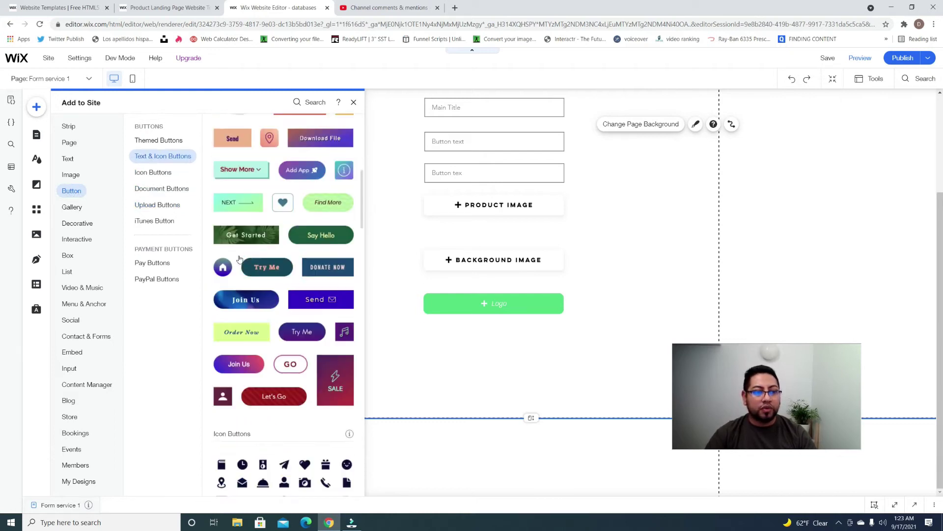
{"action": "left_click_drag", "start_coordinate": [273, 156], "coordinate": [509, 350]}
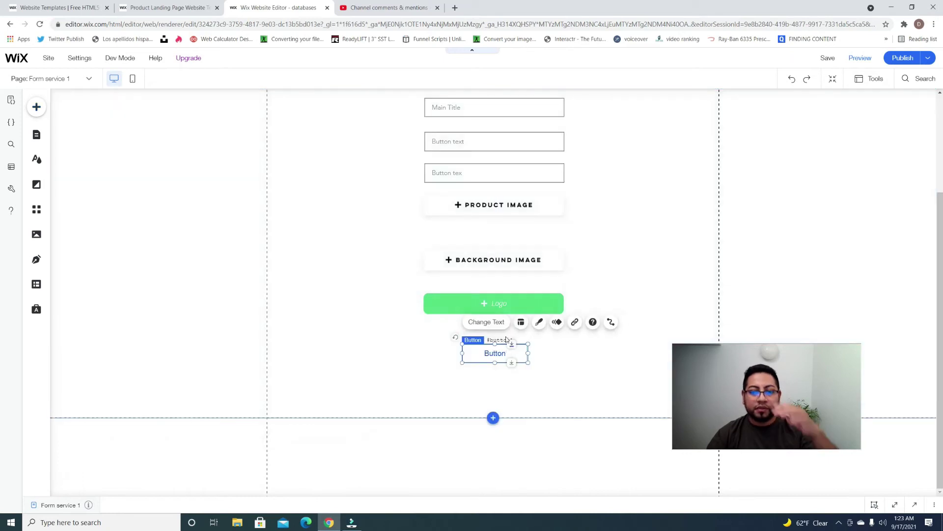
{"action": "left_click", "coordinate": [496, 322]}
{"action": "type", "text": "SUBMIT"}
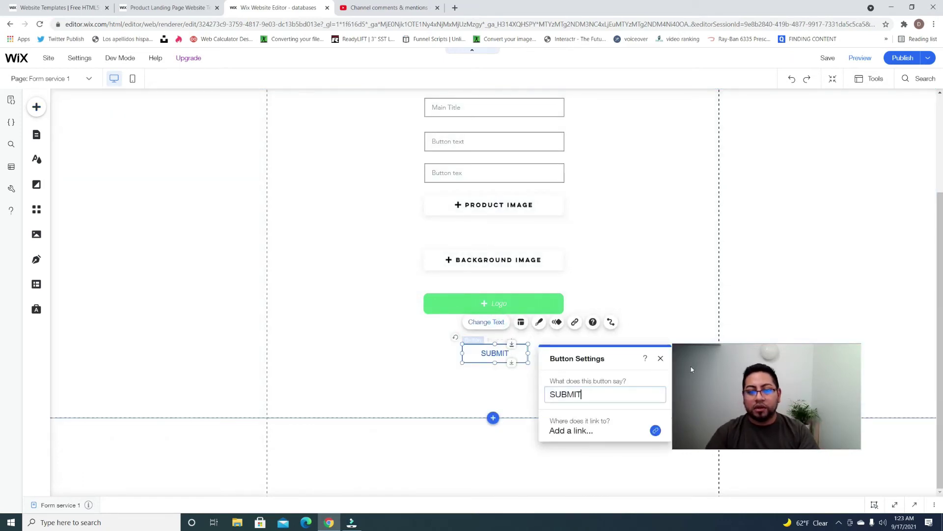
{"action": "left_click", "coordinate": [671, 285]}
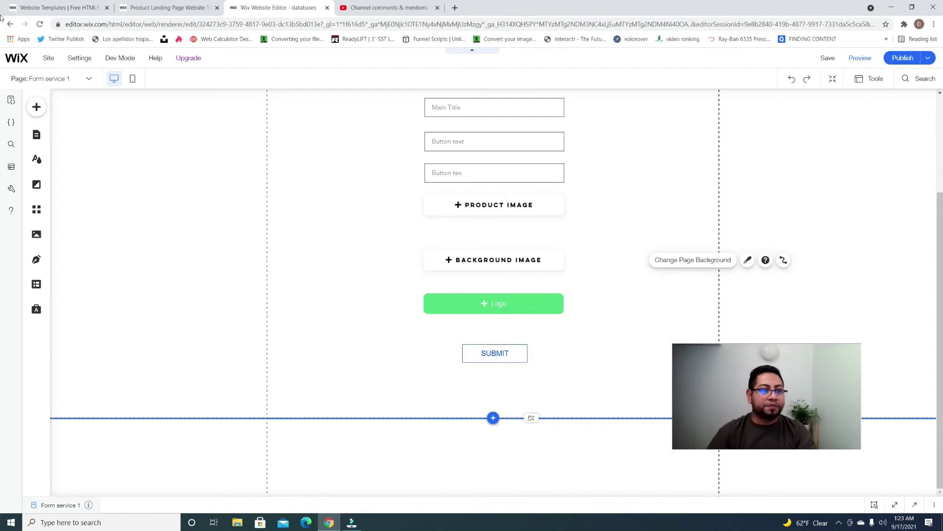
Step: Switch the editor to the site's Home page
{"action": "scroll", "coordinate": [285, 234], "scroll_direction": "up", "scroll_amount": 3}
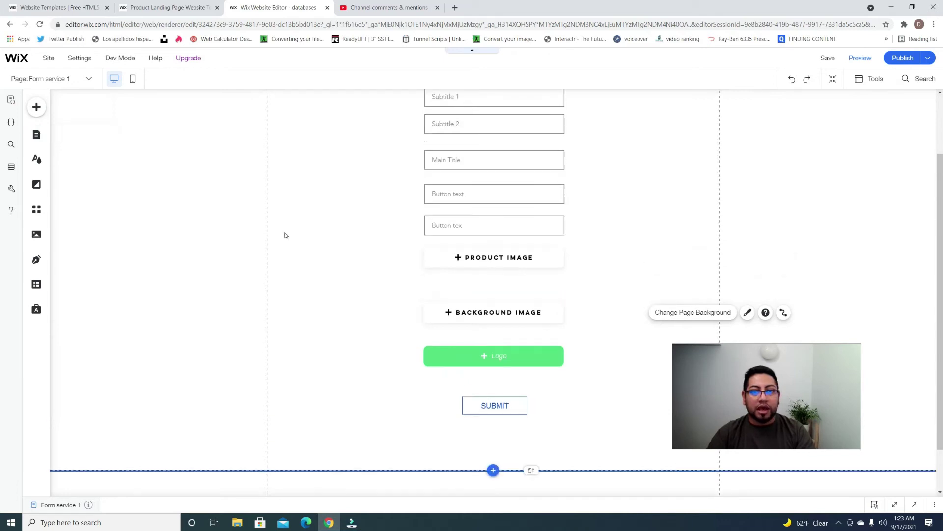
{"action": "left_click", "coordinate": [37, 135]}
{"action": "left_click", "coordinate": [167, 150]}
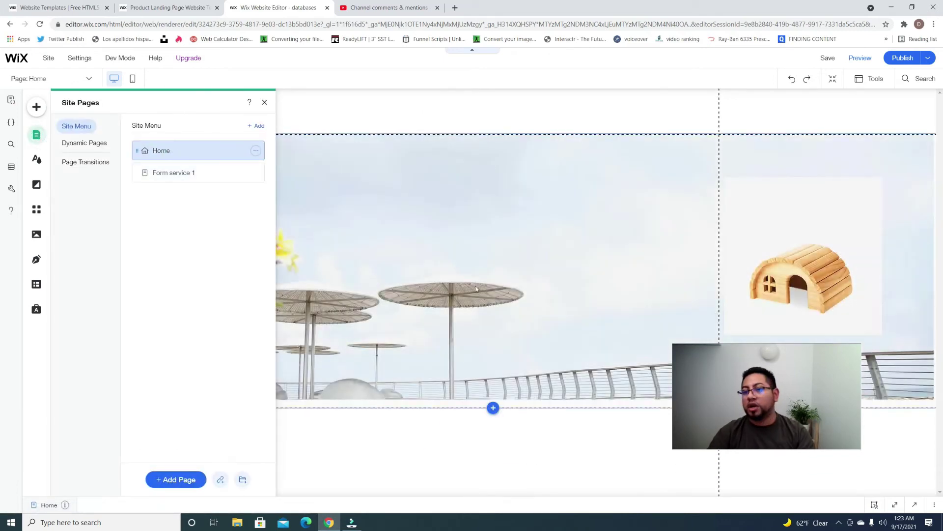
{"action": "left_click_drag", "start_coordinate": [749, 384], "coordinate": [744, 416]}
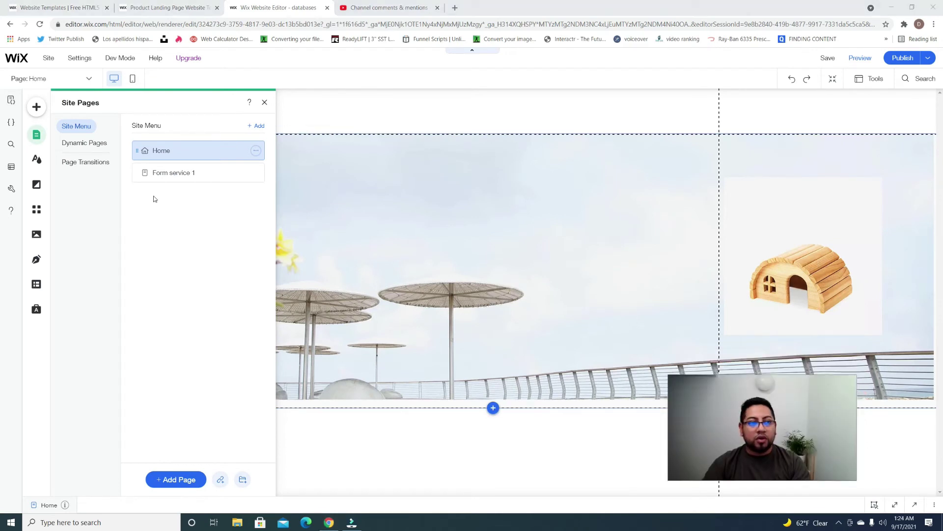
Step: Add a dataset element to the Home page and place it in the strip's upper area, near the logo
{"action": "left_click", "coordinate": [38, 287]}
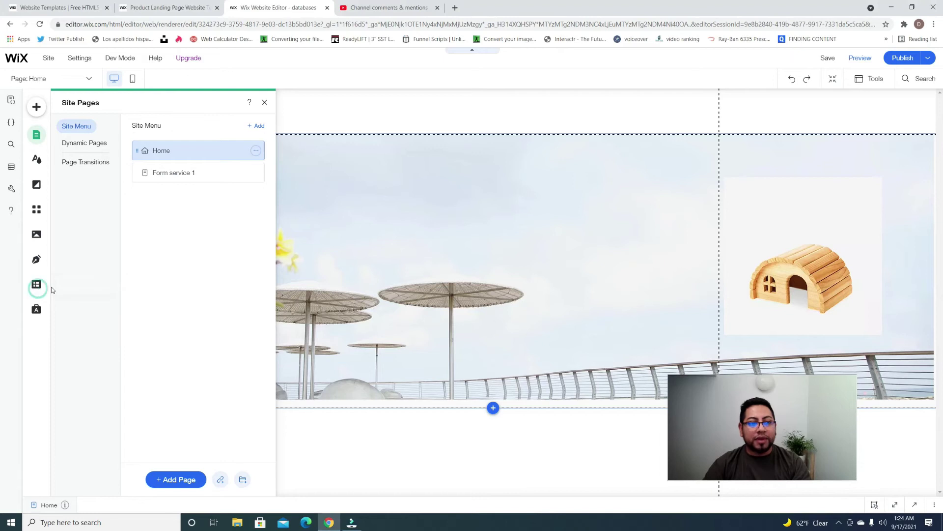
{"action": "left_click", "coordinate": [38, 284]}
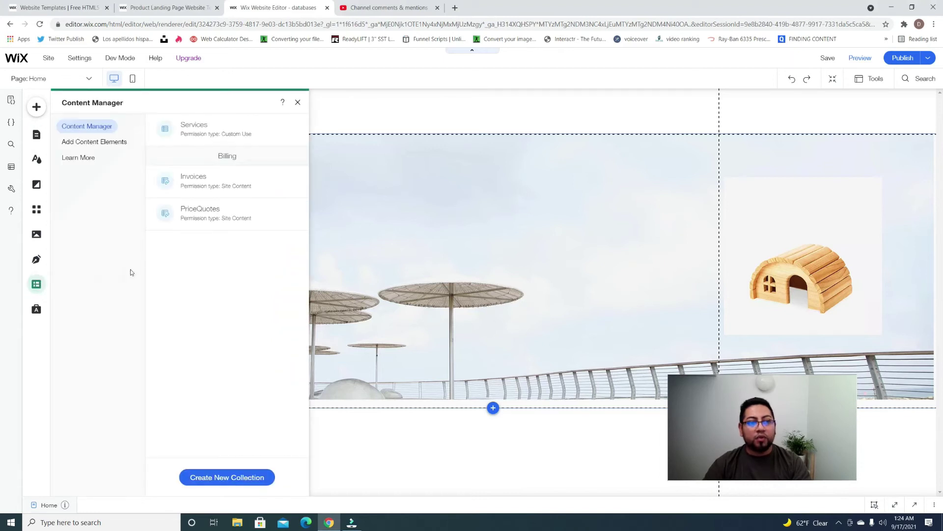
{"action": "left_click", "coordinate": [91, 142]}
{"action": "left_click", "coordinate": [214, 247]}
{"action": "left_click_drag", "start_coordinate": [507, 313], "coordinate": [432, 205]}
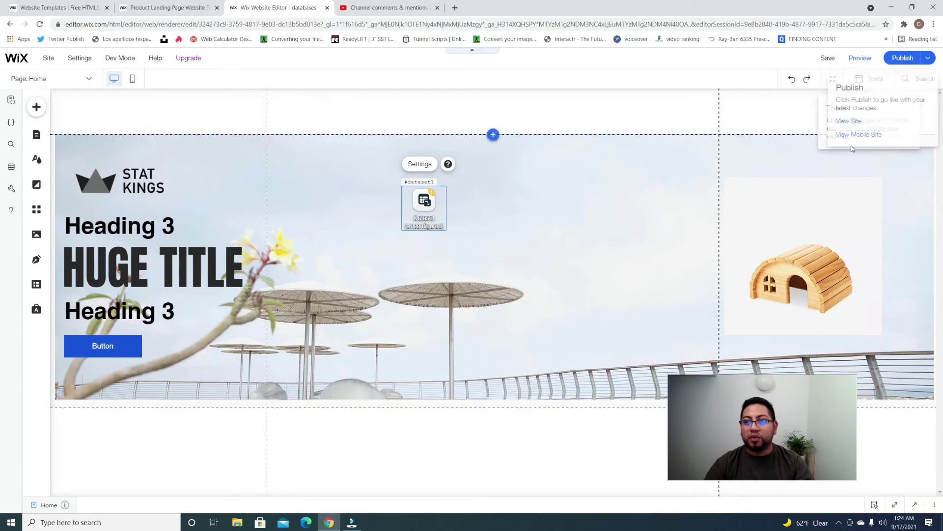
{"action": "left_click_drag", "start_coordinate": [346, 217], "coordinate": [350, 187]}
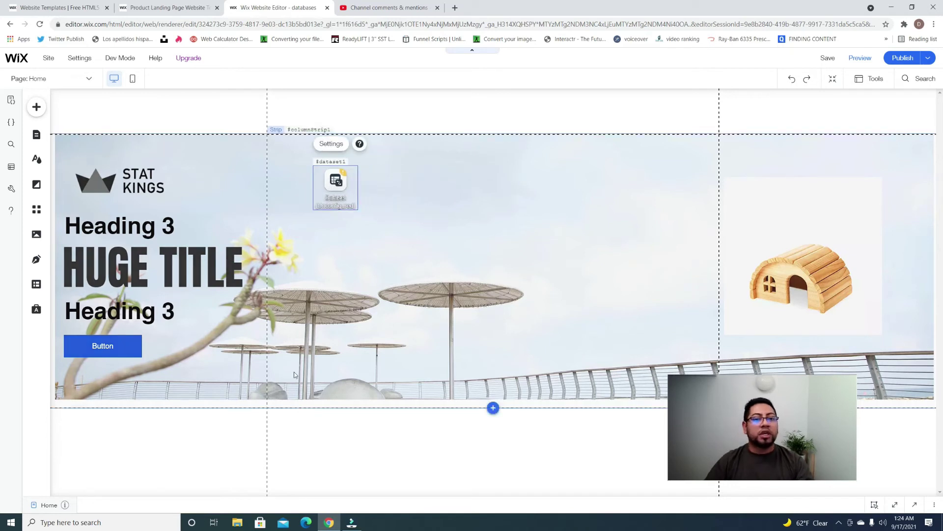
Step: Connect the new dataset to the Services collection in its settings
{"action": "left_click", "coordinate": [330, 149]}
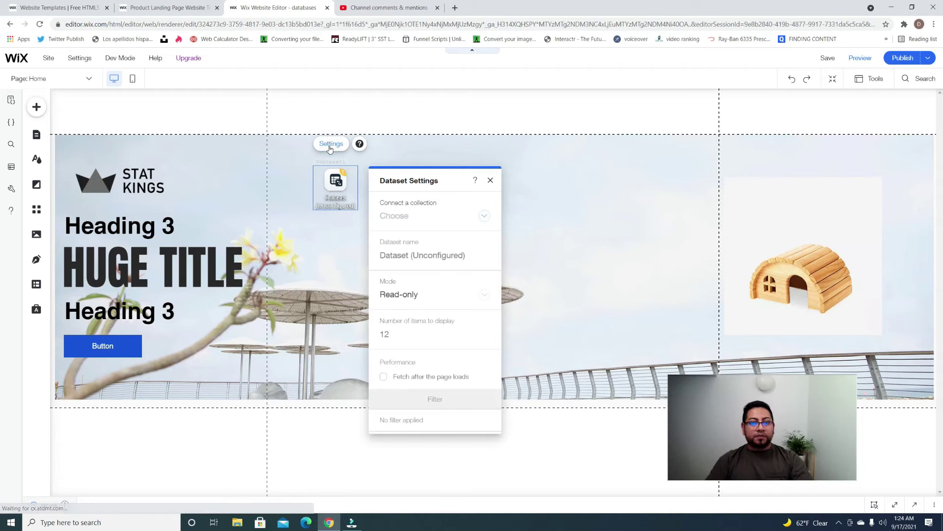
{"action": "left_click", "coordinate": [484, 216]}
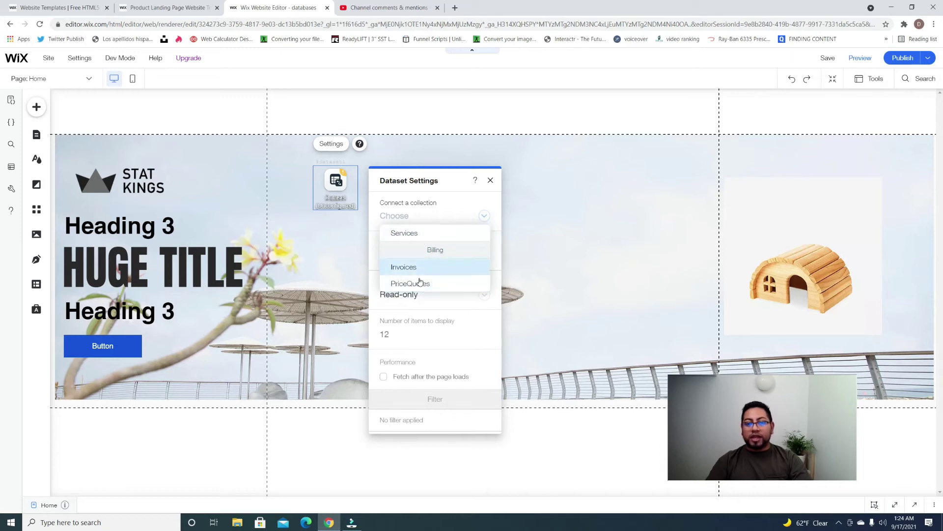
{"action": "left_click", "coordinate": [455, 209]}
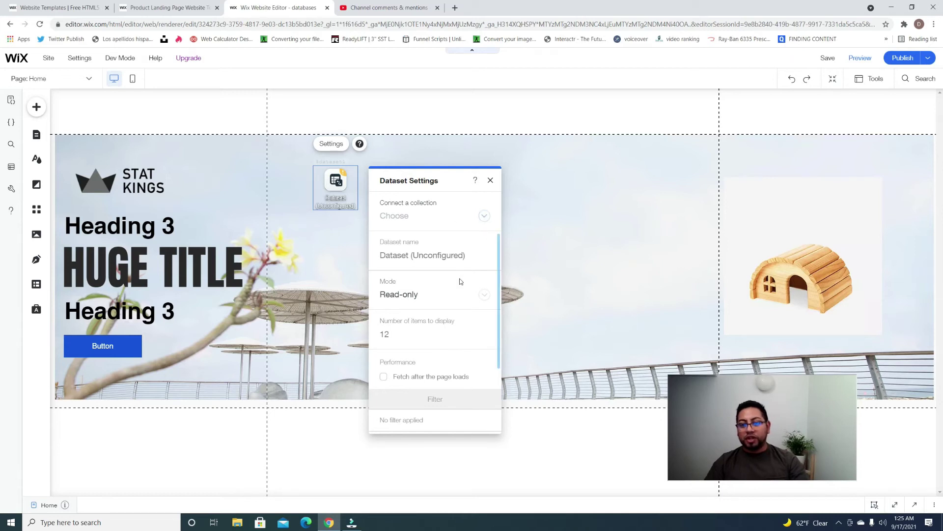
{"action": "left_click", "coordinate": [485, 217]}
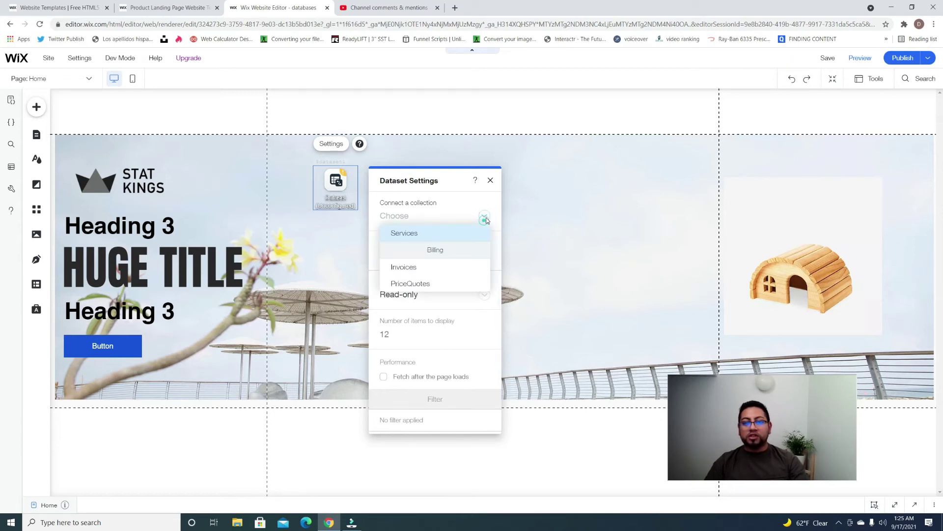
{"action": "left_click", "coordinate": [415, 240]}
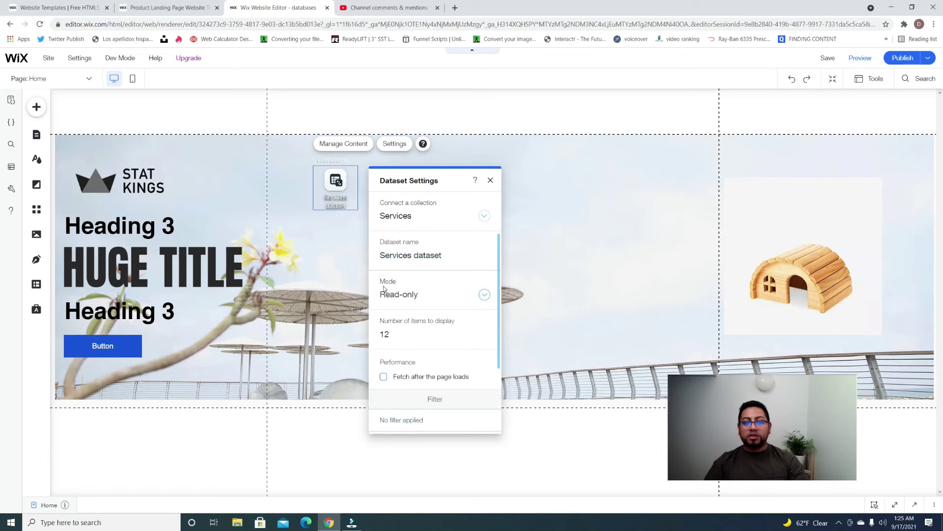
Step: Keep the Services dataset in Read-only mode and set its number of items to display to 3
{"action": "left_click", "coordinate": [473, 298]}
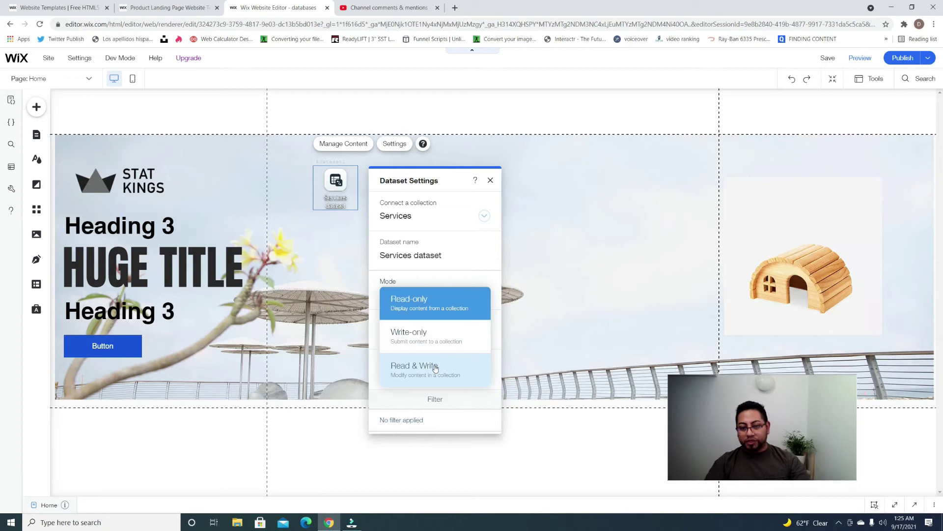
{"action": "left_click", "coordinate": [429, 298]}
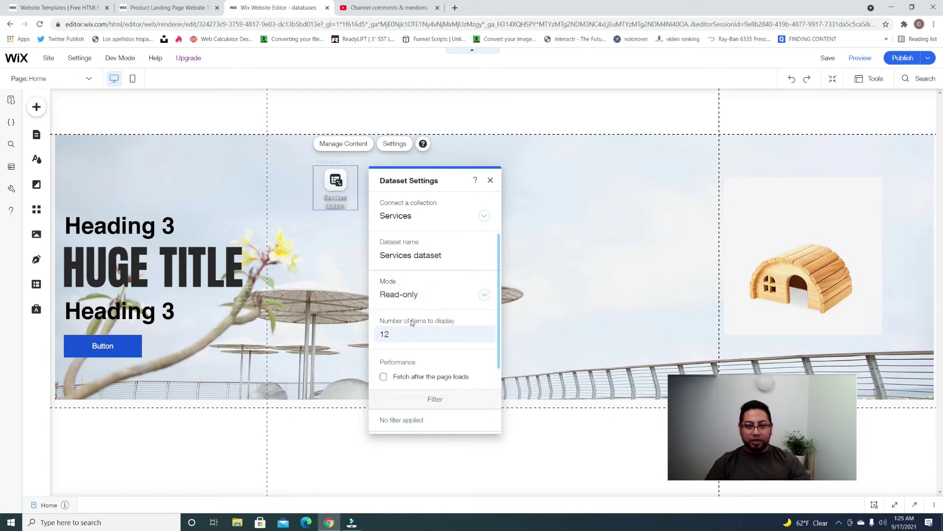
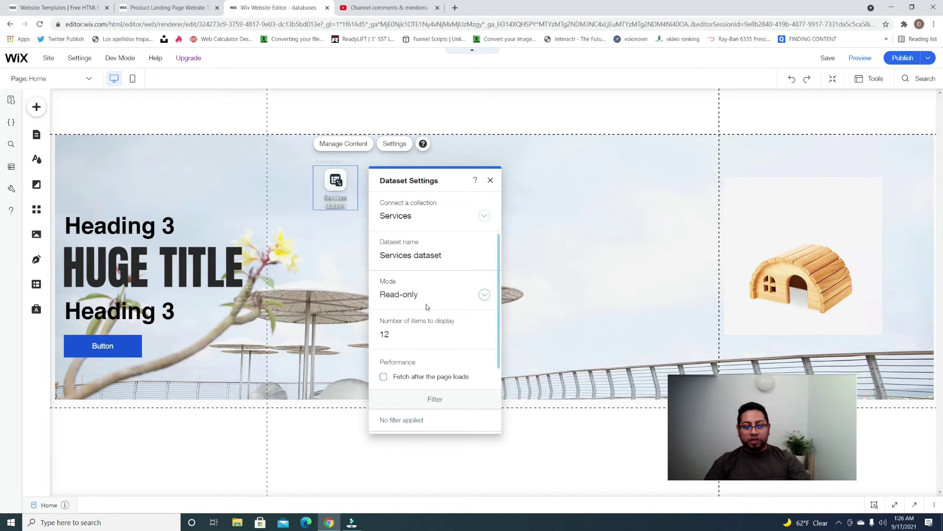
{"action": "left_click", "coordinate": [400, 333]}
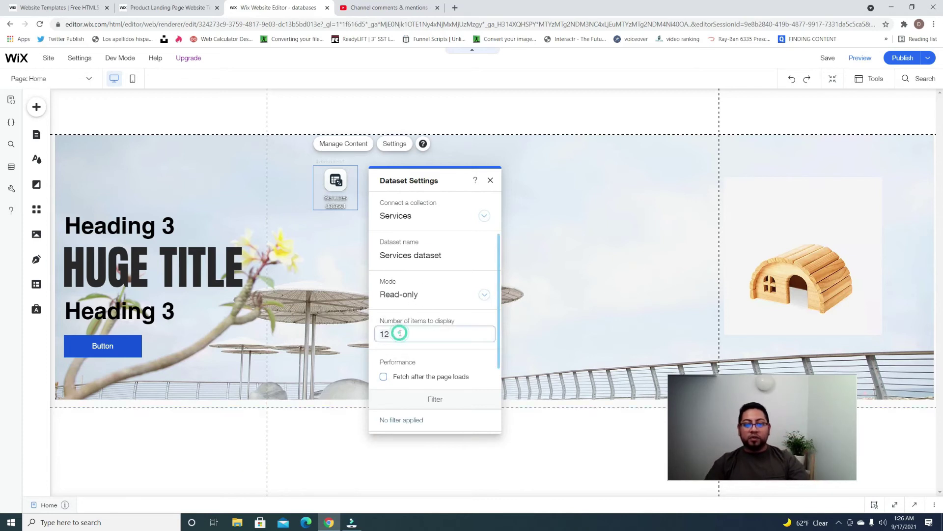
{"action": "type", "text": "3"}
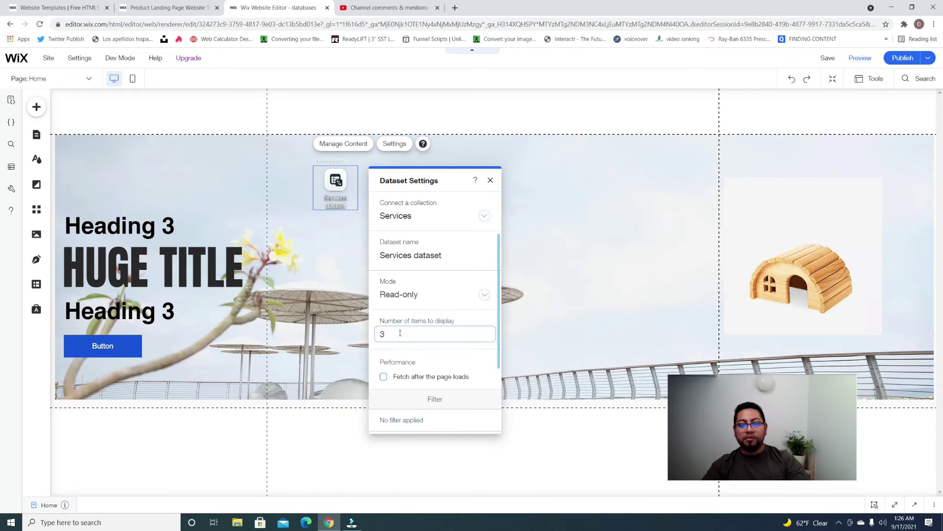
{"action": "left_click", "coordinate": [490, 179]}
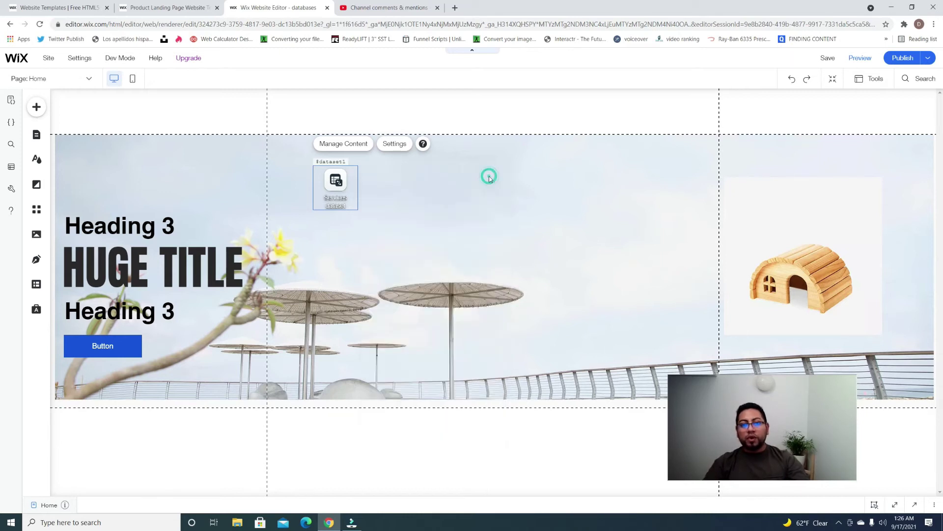
Step: Connect the upper Heading 3 text in the repeater to the subtitle 1 field of the Services dataset
{"action": "left_click", "coordinate": [145, 229]}
{"action": "left_click", "coordinate": [144, 226]}
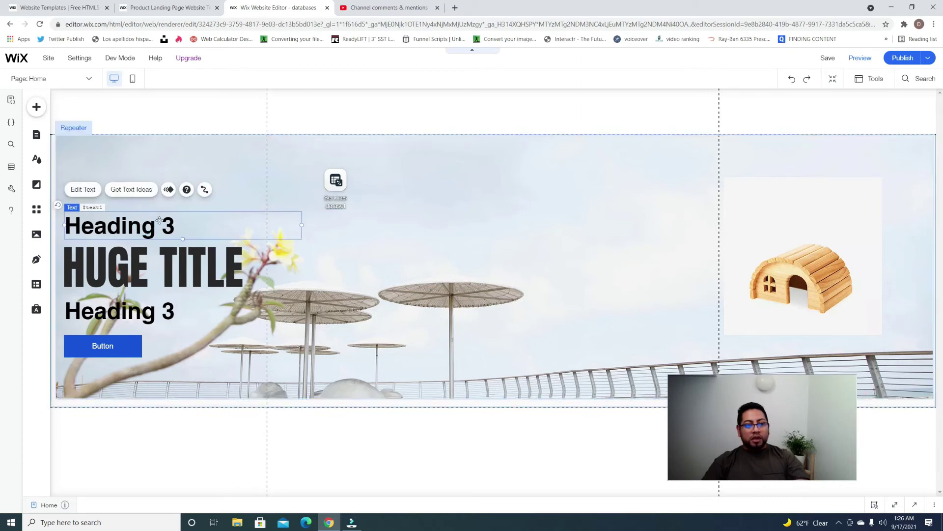
{"action": "left_click", "coordinate": [205, 189]}
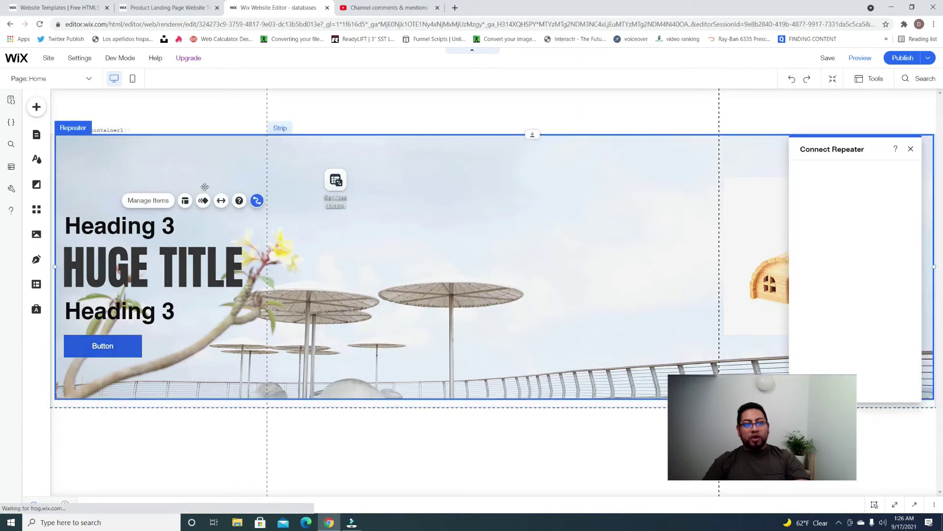
{"action": "left_click_drag", "start_coordinate": [842, 149], "coordinate": [371, 143]}
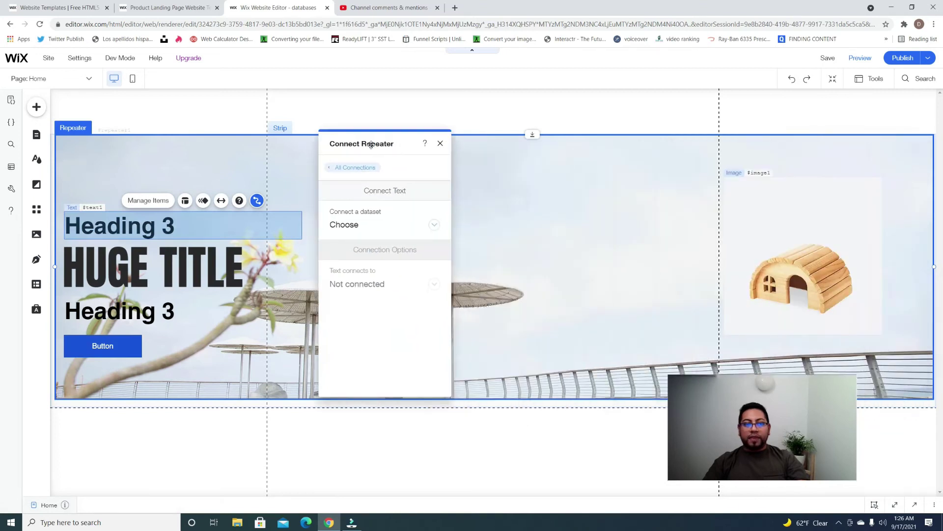
{"action": "left_click", "coordinate": [436, 226]}
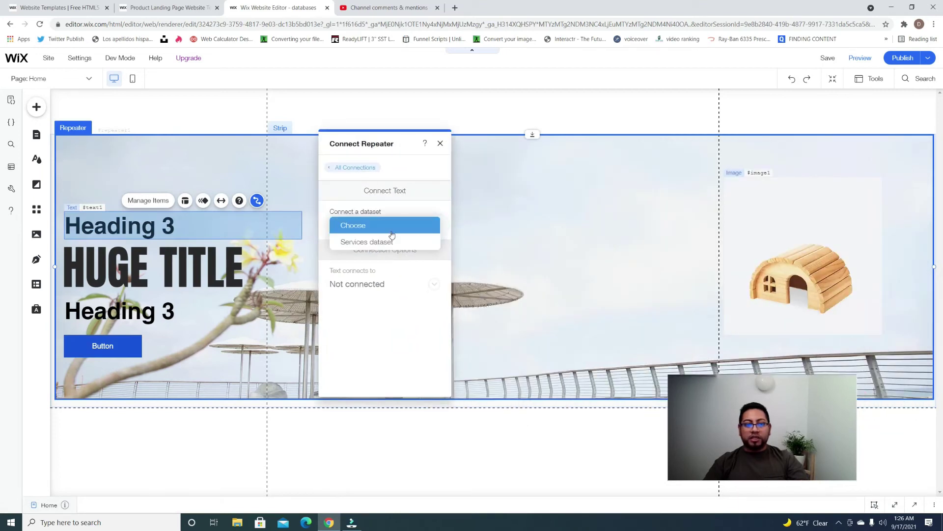
{"action": "left_click", "coordinate": [369, 244]}
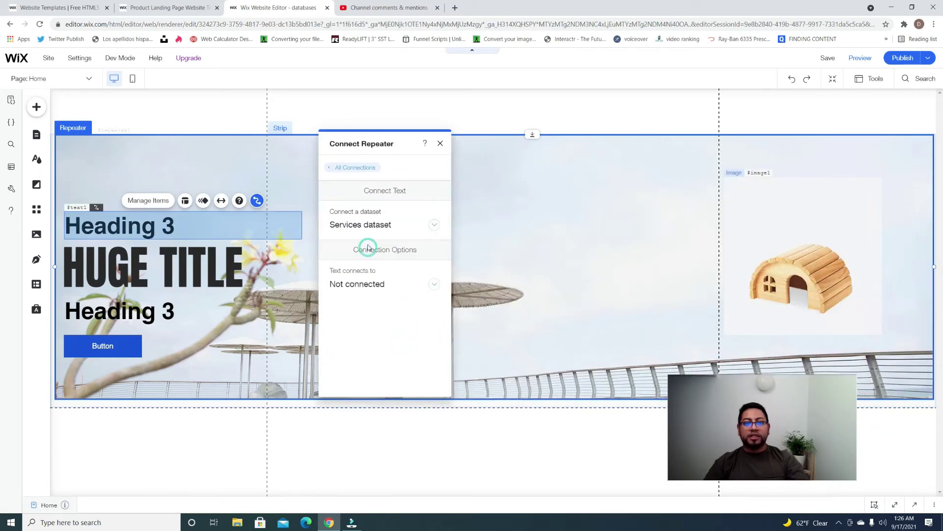
{"action": "left_click", "coordinate": [373, 285]}
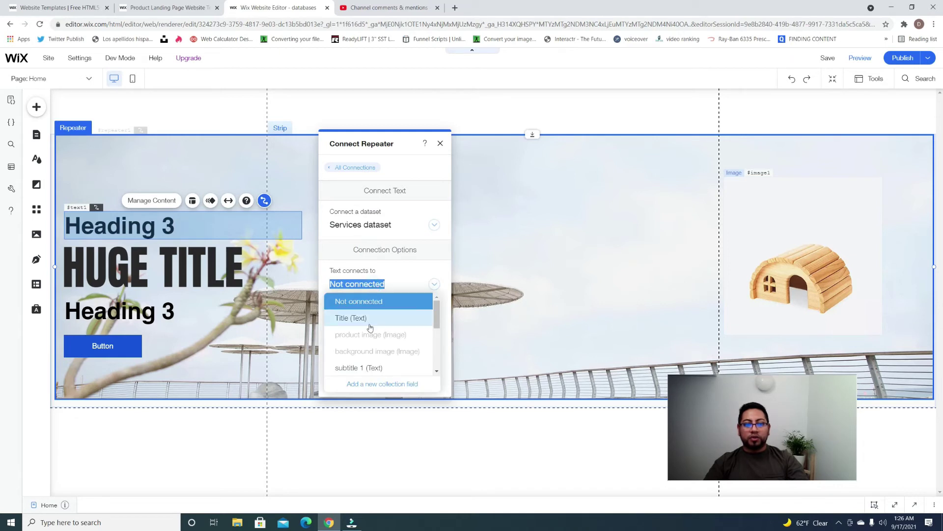
{"action": "scroll", "coordinate": [370, 314], "scroll_direction": "down", "scroll_amount": 3}
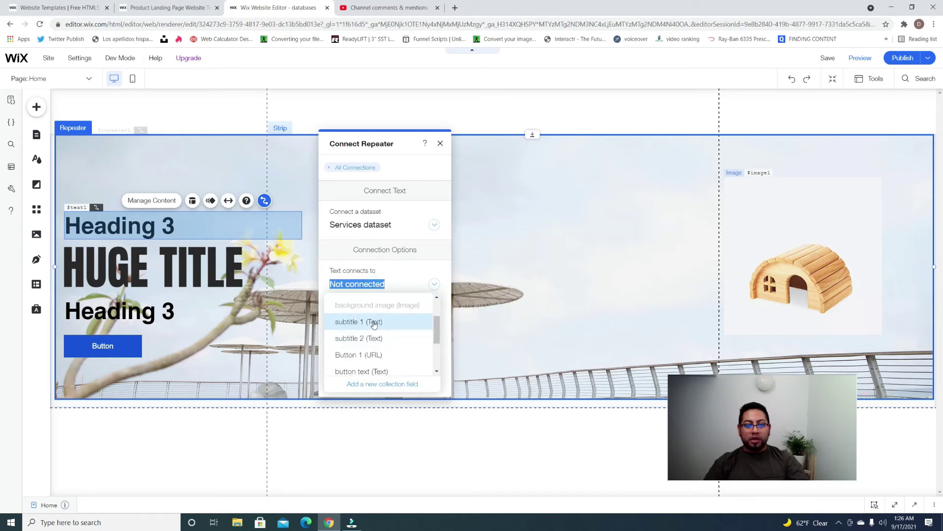
{"action": "left_click", "coordinate": [374, 323]}
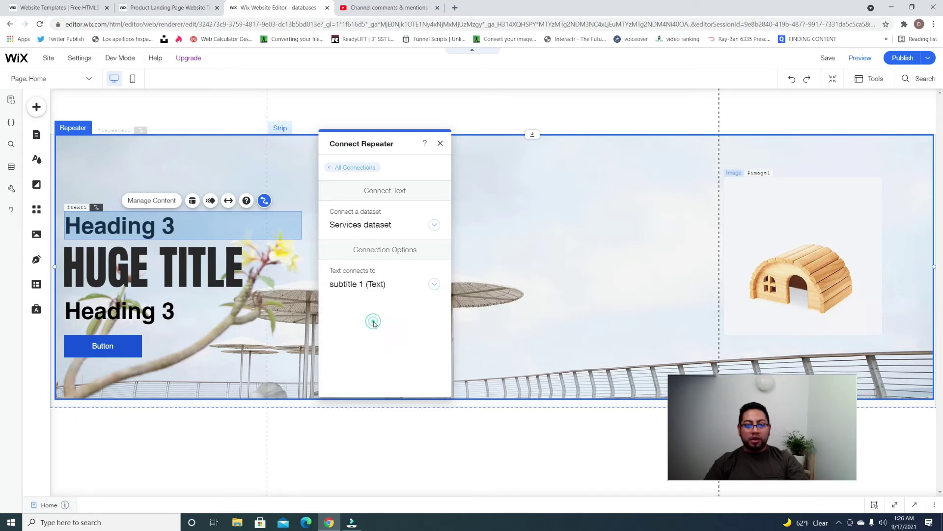
Step: Connect the HUGE TITLE text to the Title field of the Services dataset
{"action": "left_click", "coordinate": [222, 268]}
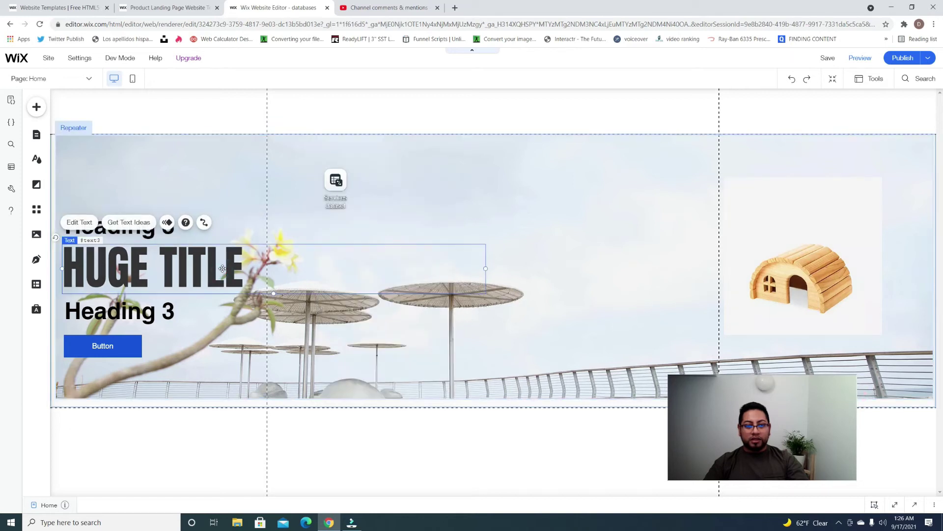
{"action": "left_click", "coordinate": [203, 223]}
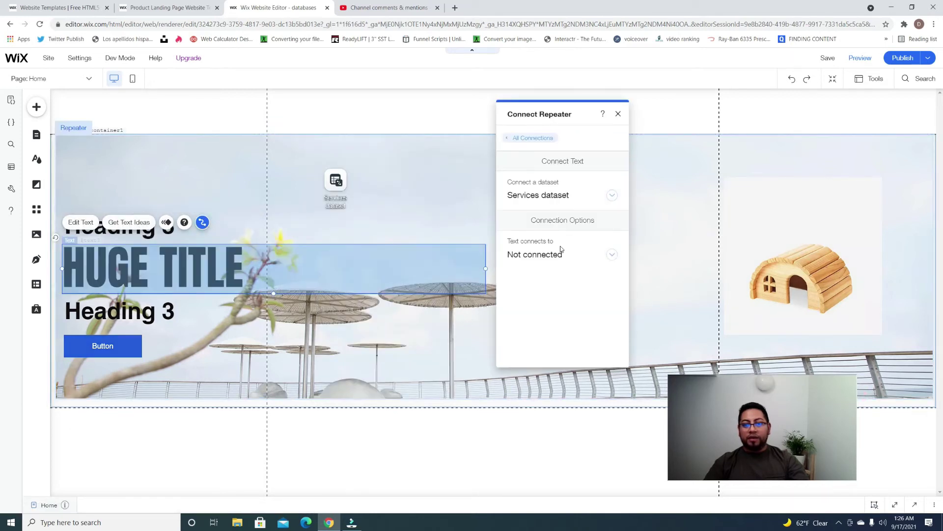
{"action": "left_click", "coordinate": [561, 252]}
{"action": "left_click", "coordinate": [543, 292]}
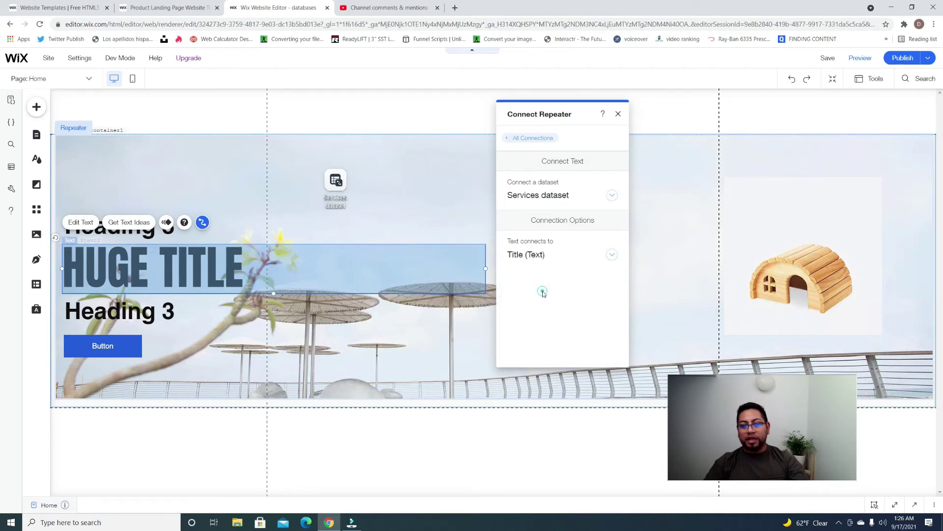
Step: Connect the lower Heading 3 text in the repeater to the subtitle 2 field of the Services dataset
{"action": "left_click", "coordinate": [173, 309]}
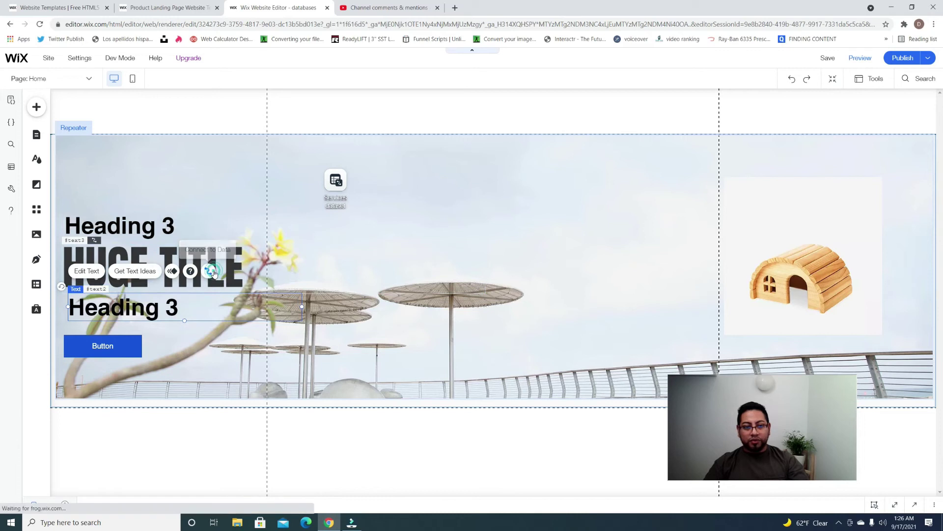
{"action": "left_click", "coordinate": [212, 272]}
{"action": "left_click", "coordinate": [397, 260]}
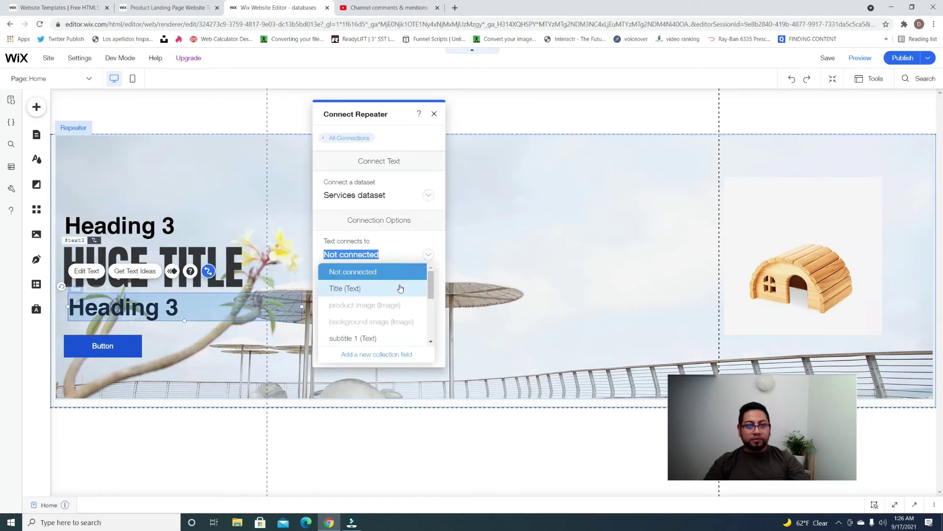
{"action": "scroll", "coordinate": [396, 290], "scroll_direction": "down", "scroll_amount": 2}
{"action": "left_click", "coordinate": [361, 310]}
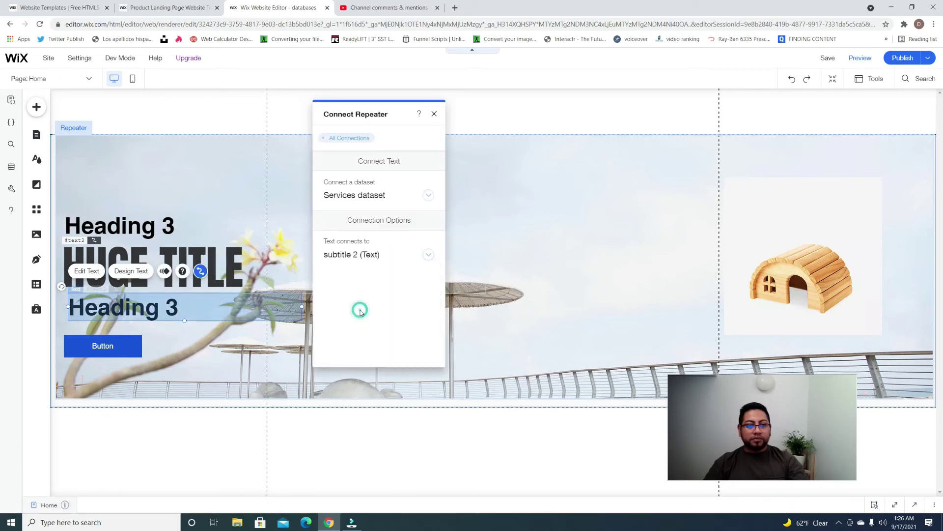
{"action": "left_click", "coordinate": [299, 346]}
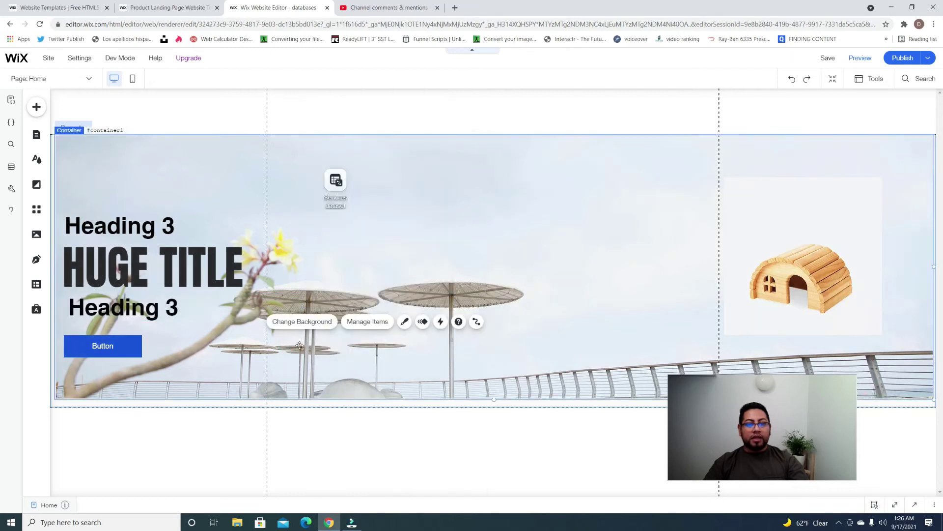
Step: Connect the source of the wooden house image in the repeater to the product image field of the Services dataset
{"action": "left_click", "coordinate": [772, 267]}
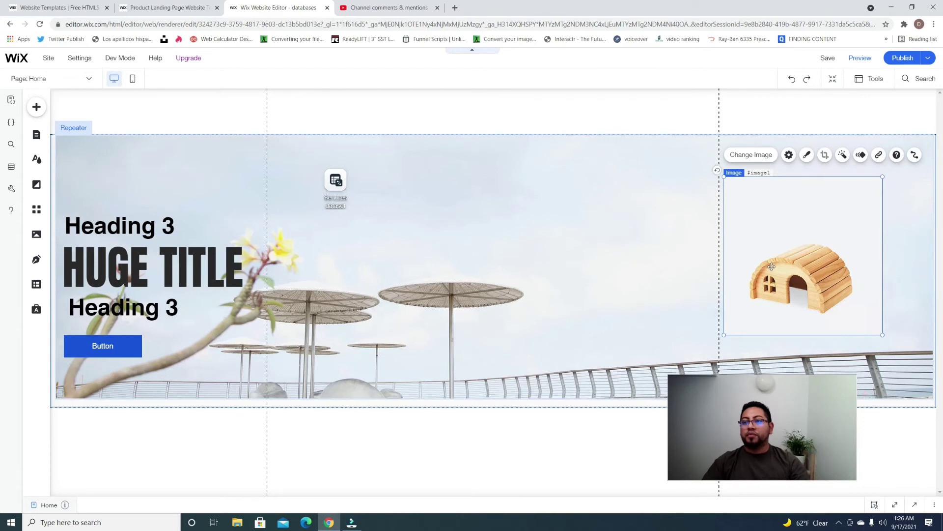
{"action": "left_click", "coordinate": [915, 155]}
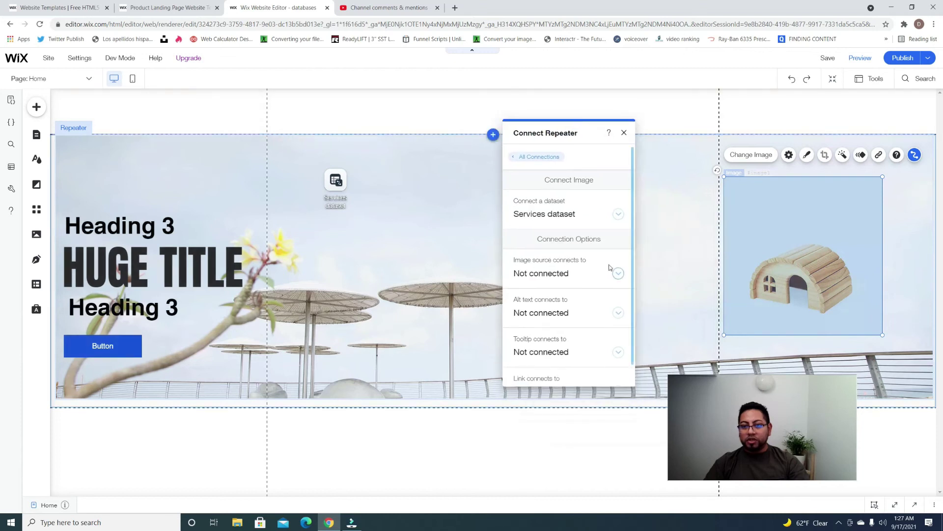
{"action": "left_click", "coordinate": [602, 272]}
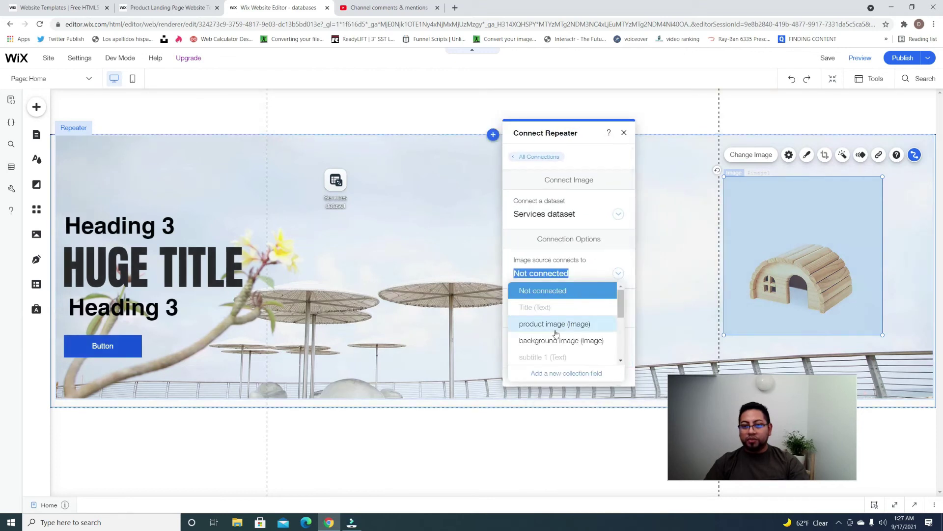
{"action": "left_click", "coordinate": [555, 326]}
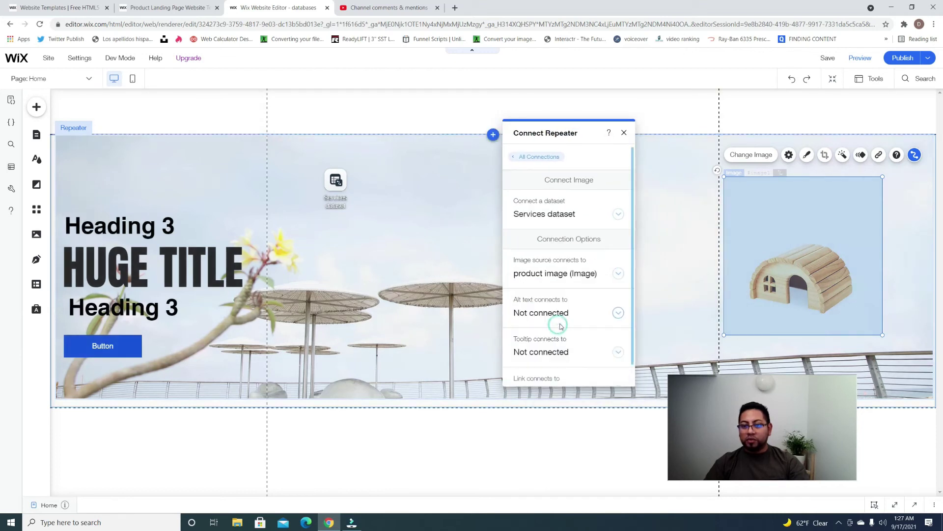
{"action": "left_click", "coordinate": [690, 220]}
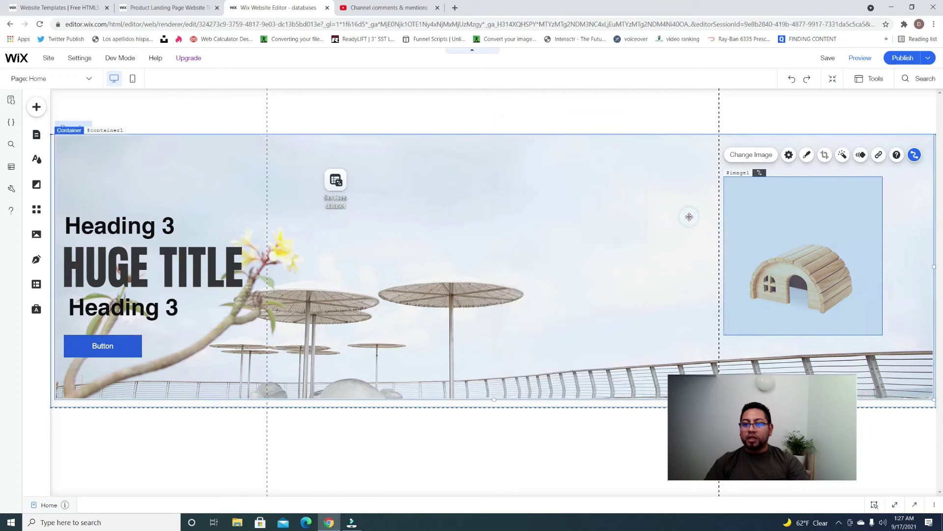
Step: Connect the repeater item's background to the background image field of the Services dataset
{"action": "left_click", "coordinate": [519, 198]}
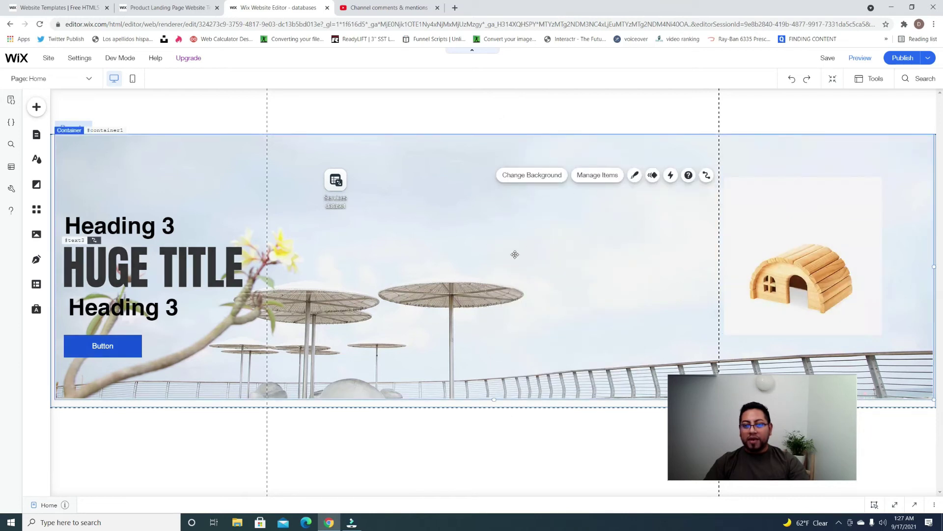
{"action": "left_click", "coordinate": [707, 177]}
{"action": "left_click_drag", "start_coordinate": [834, 152], "coordinate": [494, 139]}
{"action": "left_click", "coordinate": [561, 217]}
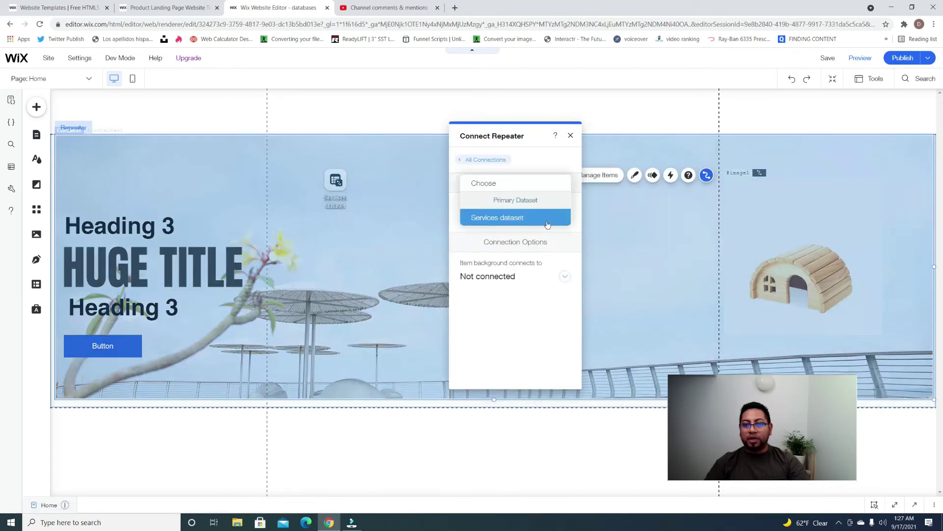
{"action": "left_click", "coordinate": [550, 224]}
{"action": "left_click", "coordinate": [565, 275]}
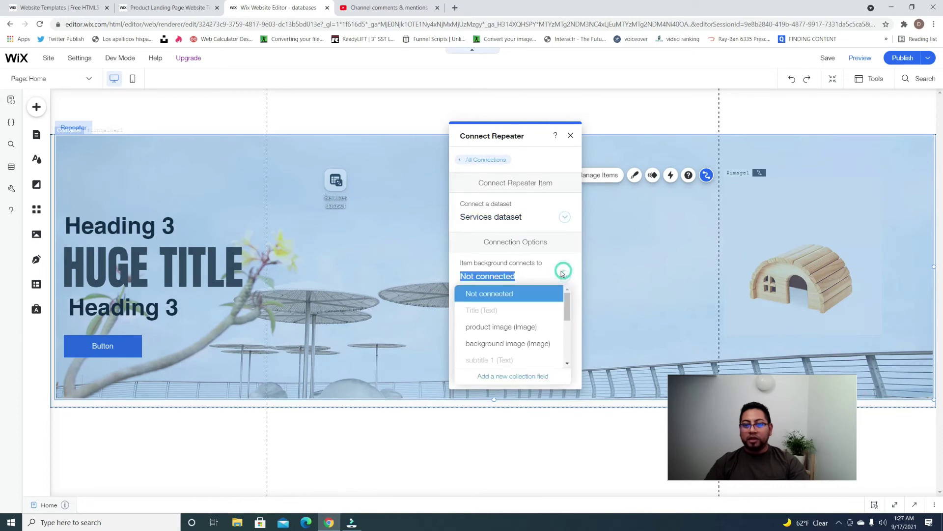
{"action": "left_click", "coordinate": [508, 346]}
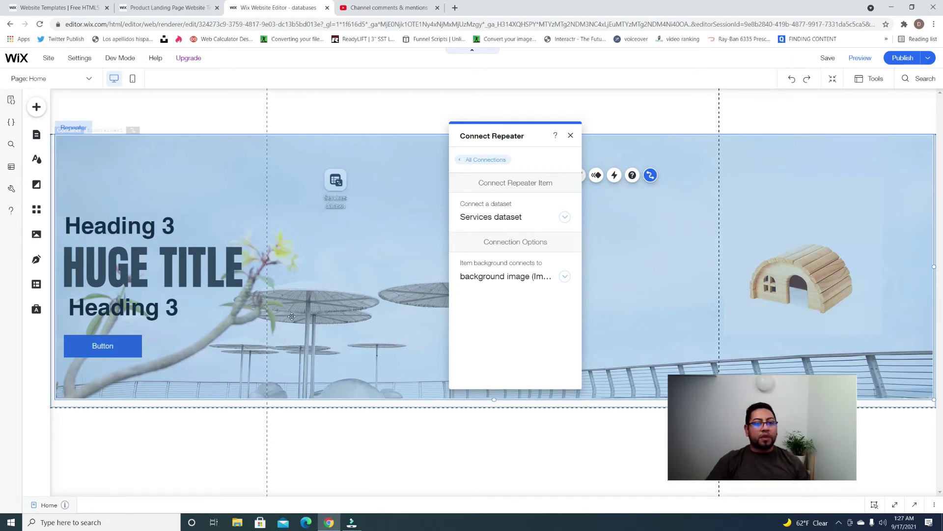
{"action": "left_click", "coordinate": [143, 308]}
Step: Move the repeater's button slightly to the right beneath the lower Heading 3, keeping its original height on the page
{"action": "left_click", "coordinate": [109, 349]}
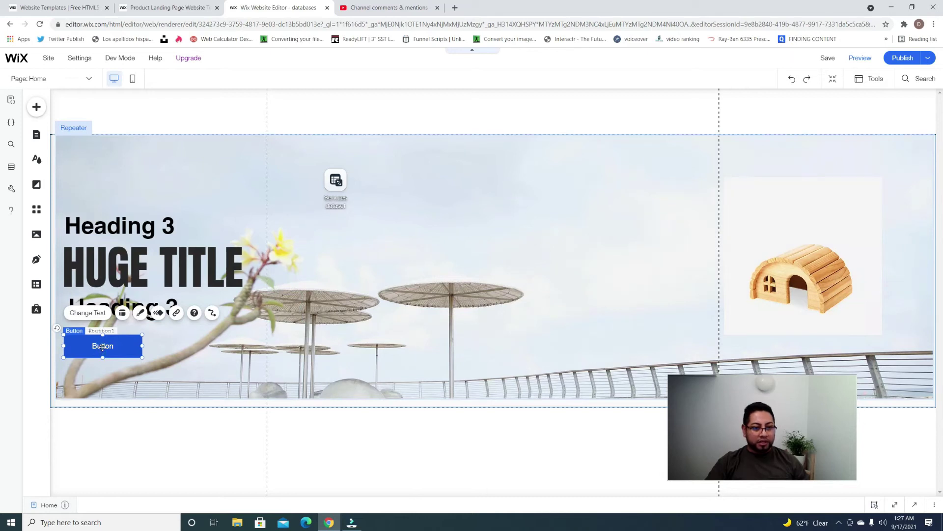
{"action": "left_click_drag", "start_coordinate": [111, 346], "coordinate": [135, 356]}
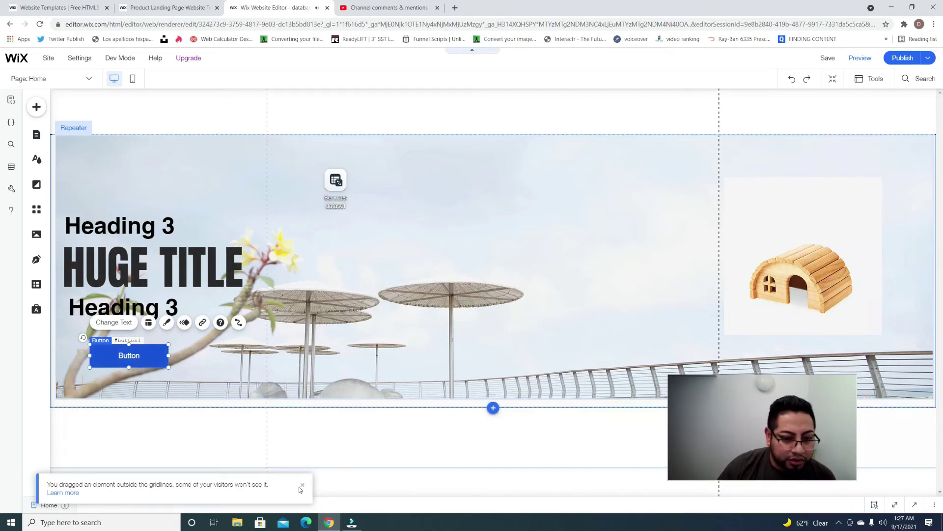
{"action": "left_click", "coordinate": [302, 486]}
{"action": "left_click_drag", "start_coordinate": [140, 361], "coordinate": [141, 351]}
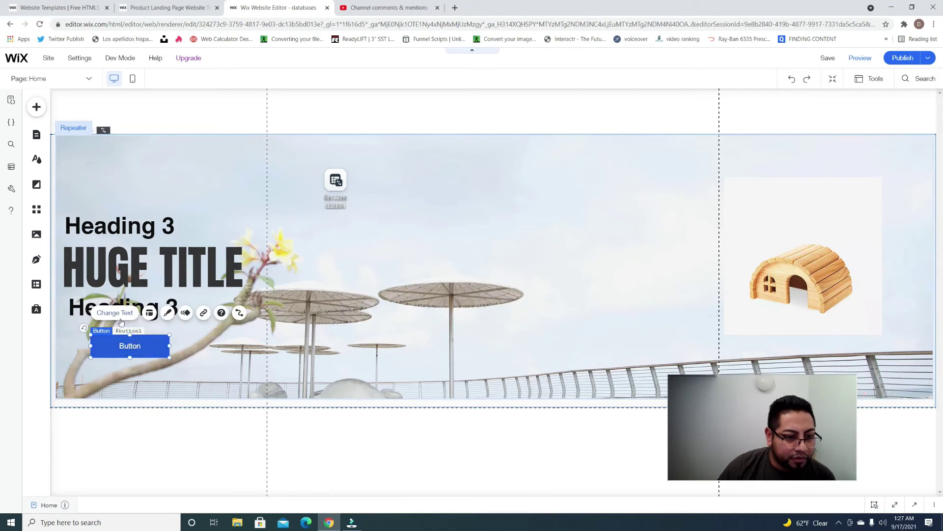
{"action": "left_click", "coordinate": [238, 314]}
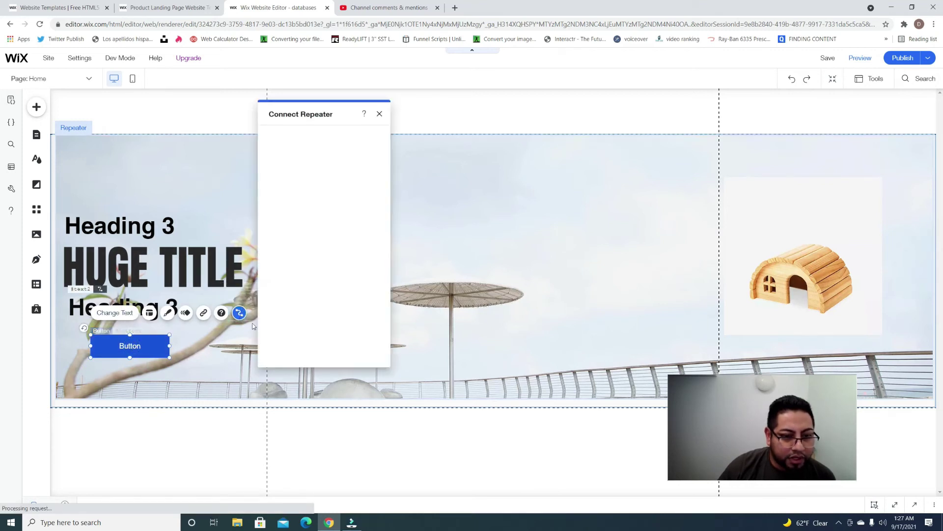
{"action": "left_click", "coordinate": [345, 261]}
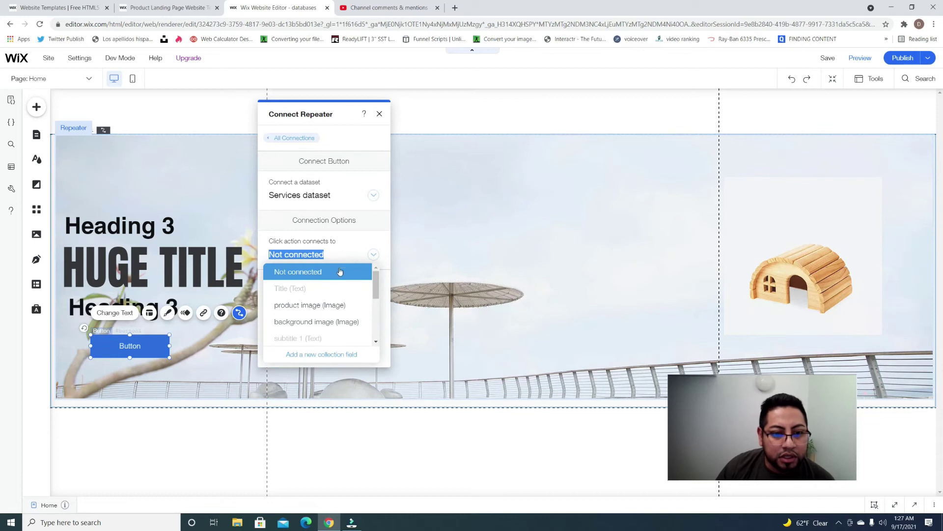
{"action": "scroll", "coordinate": [334, 318], "scroll_direction": "down", "scroll_amount": 2}
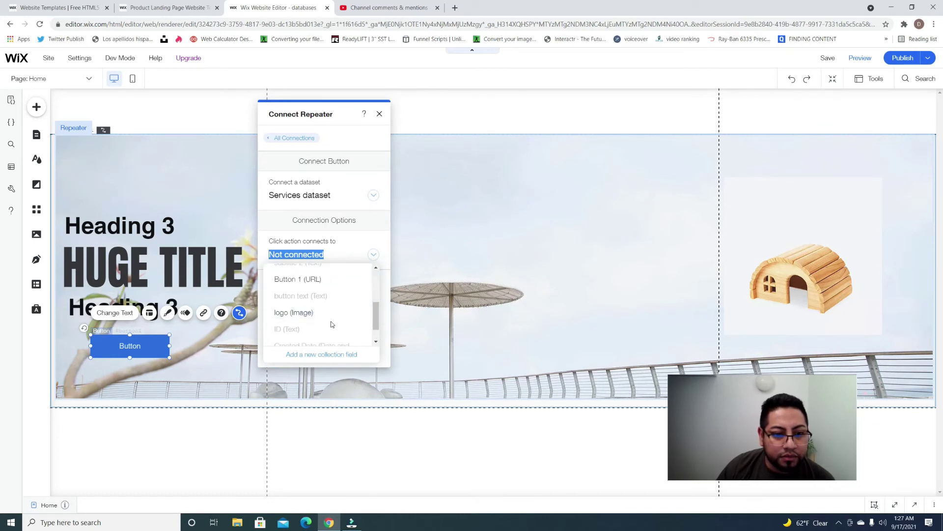
{"action": "left_click", "coordinate": [221, 366]}
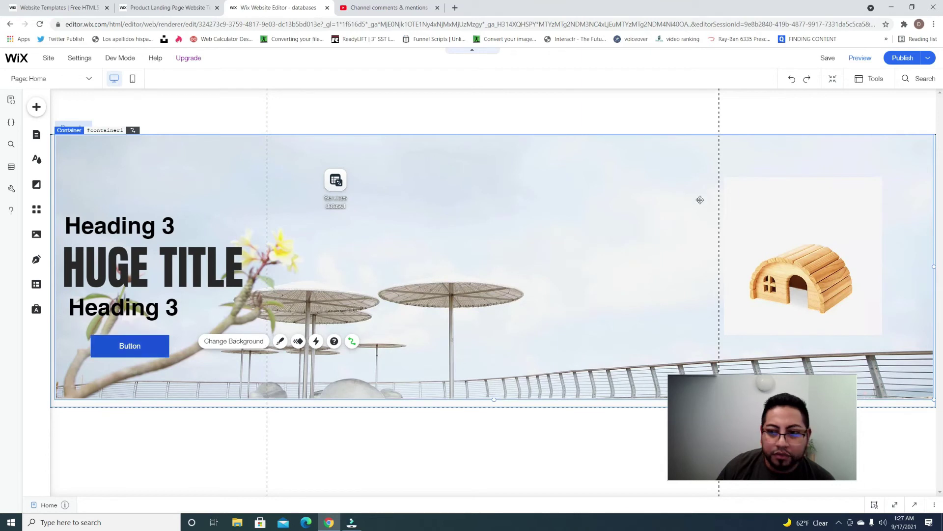
Step: Change the repeater button's label to WATCH NOW
{"action": "left_click", "coordinate": [117, 354]}
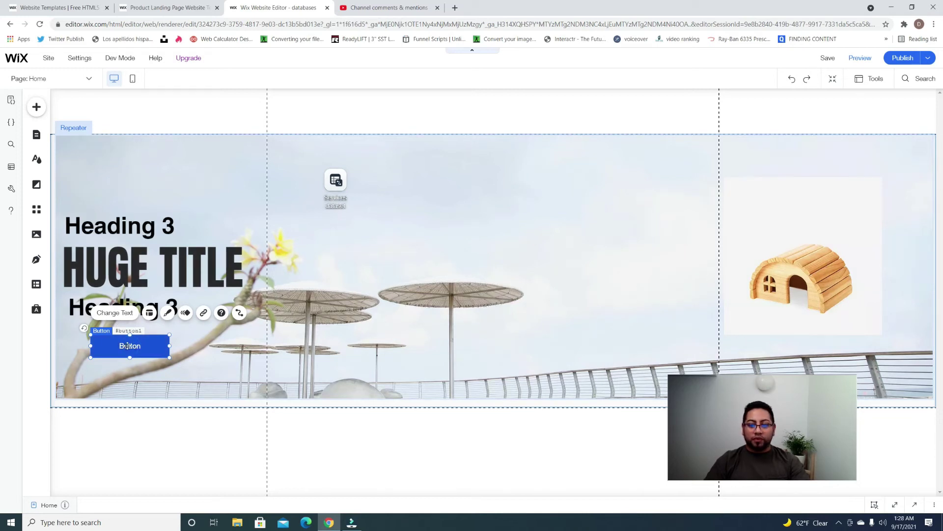
{"action": "left_click", "coordinate": [114, 313]}
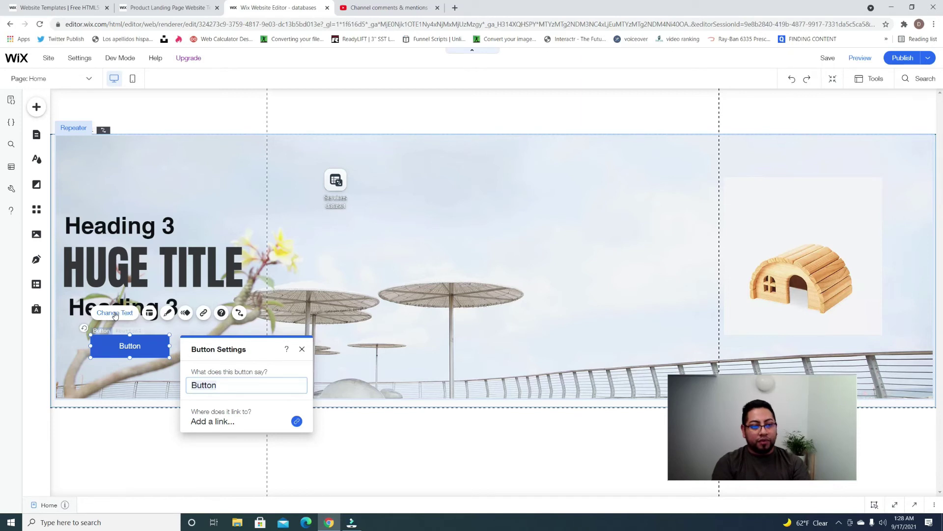
{"action": "type", "text": "b"}
{"action": "key", "text": "BackSpace"}
{"action": "type", "text": "W"}
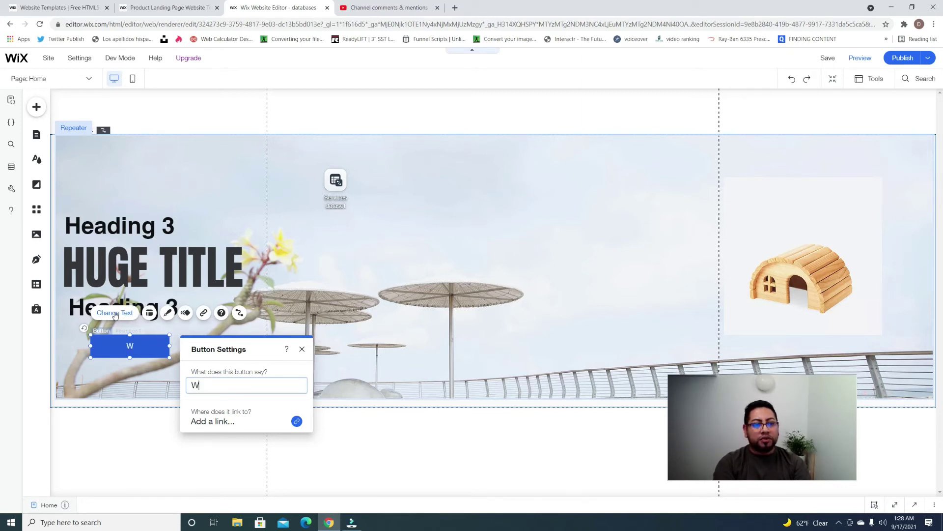
{"action": "type", "text": "ATCH"}
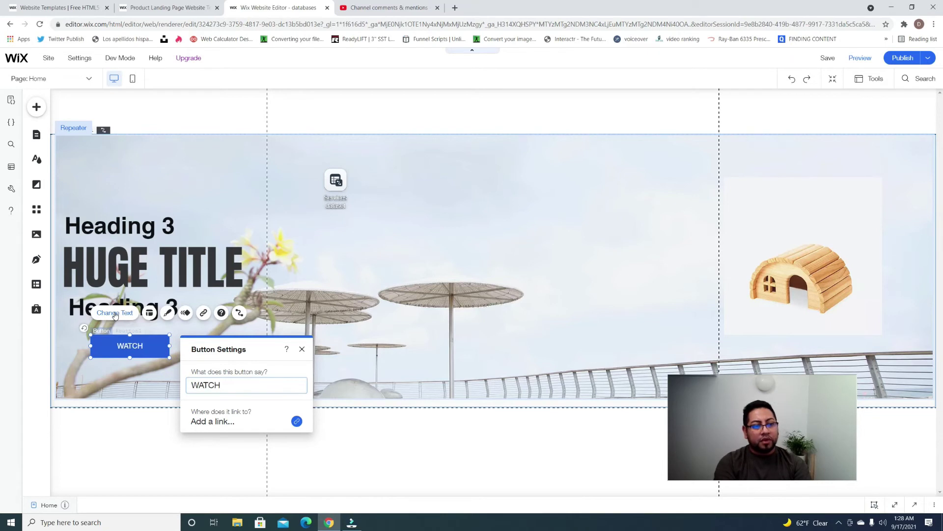
{"action": "type", "text": " NOW"}
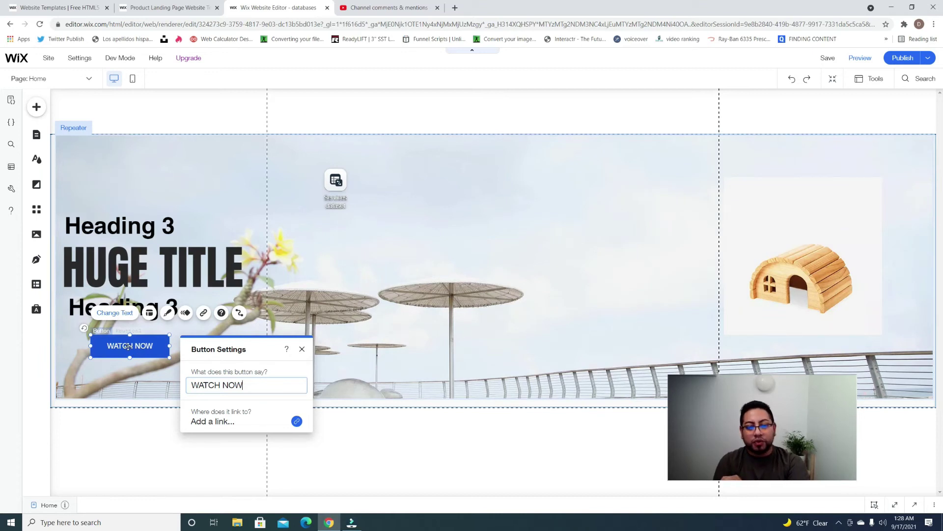
{"action": "left_click", "coordinate": [302, 349]}
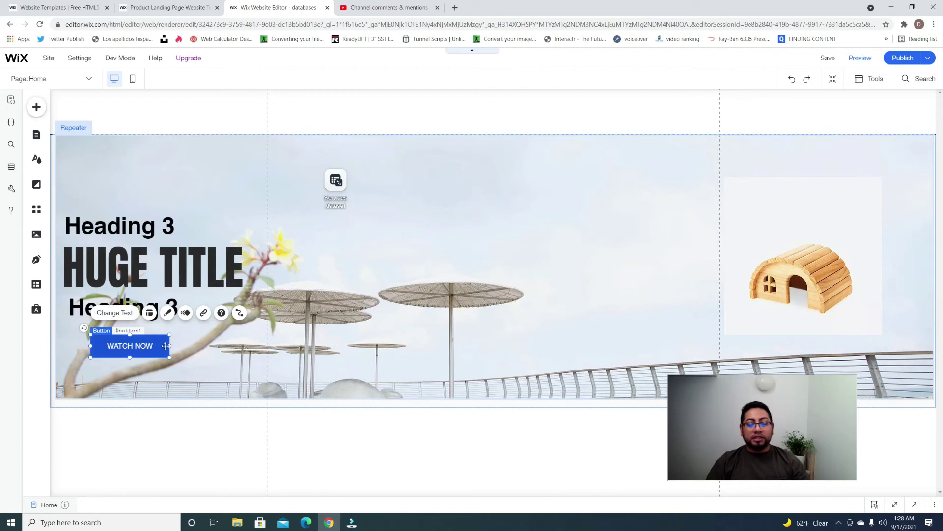
Step: Connect the WATCH NOW button's click action to the Button 1 (URL) field of the Services dataset
{"action": "left_click", "coordinate": [239, 313]}
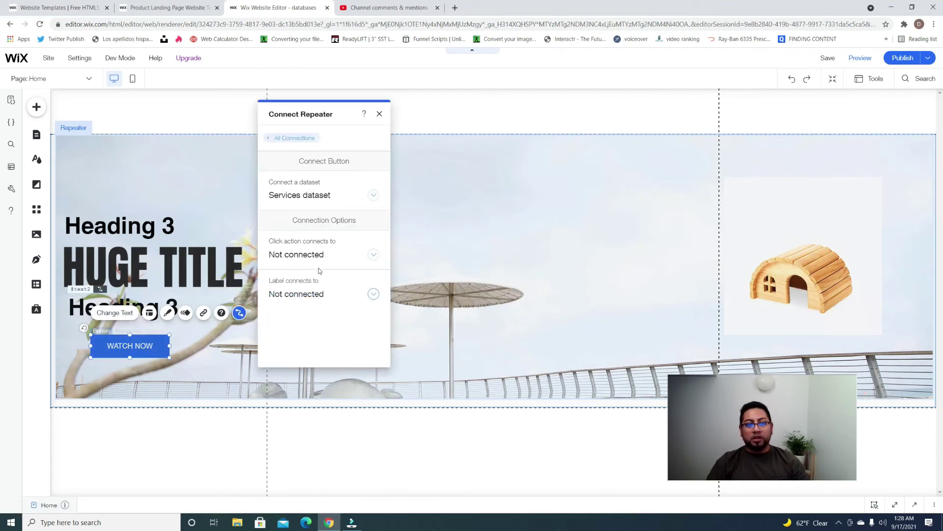
{"action": "left_click", "coordinate": [342, 258]}
{"action": "scroll", "coordinate": [315, 290], "scroll_direction": "down", "scroll_amount": 2}
{"action": "scroll", "coordinate": [304, 310], "scroll_direction": "down", "scroll_amount": 1}
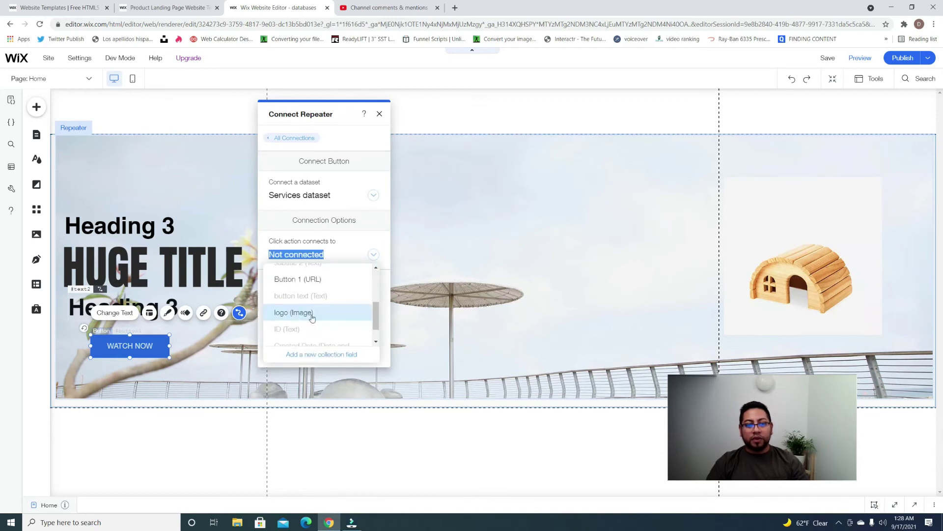
{"action": "left_click", "coordinate": [299, 281]}
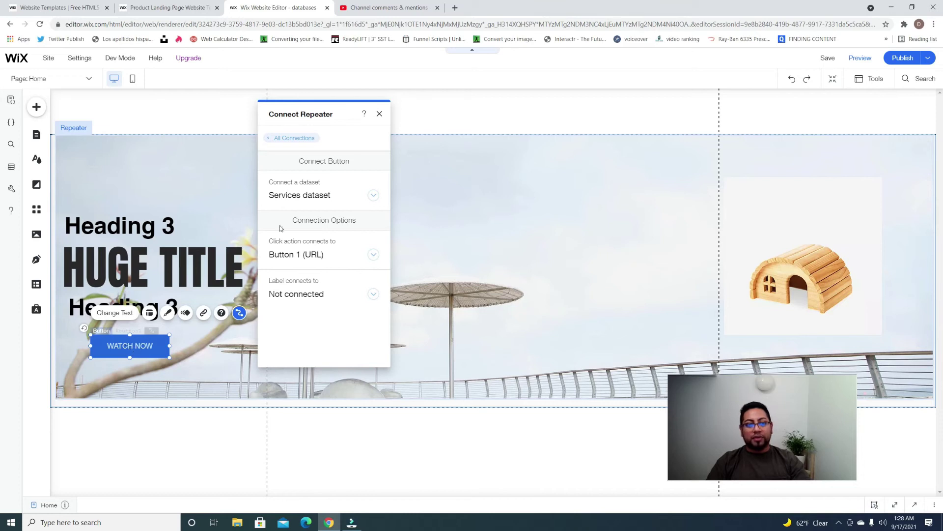
{"action": "left_click", "coordinate": [379, 114]}
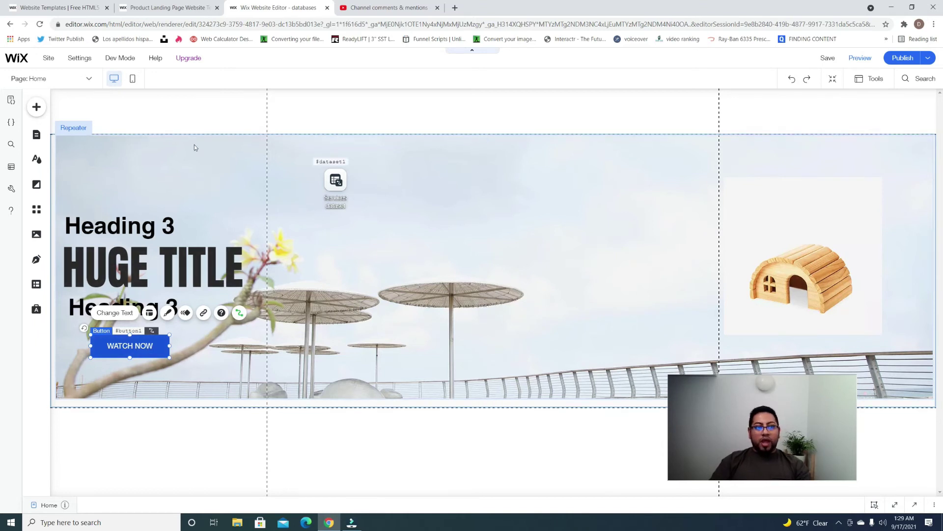
Step: Switch to the Form service 1 page and add a Form Dataset, placing it to the left of the Subtitle input fields
{"action": "left_click", "coordinate": [37, 136]}
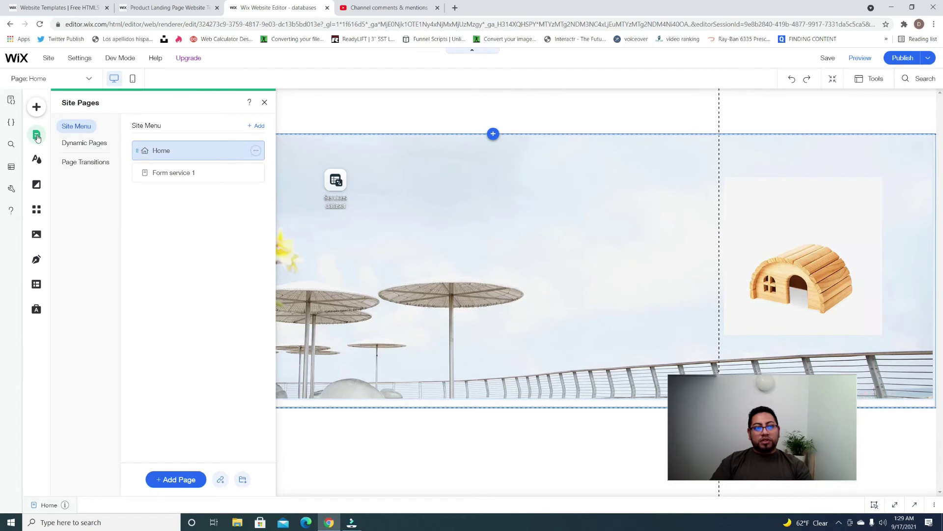
{"action": "left_click", "coordinate": [184, 171]}
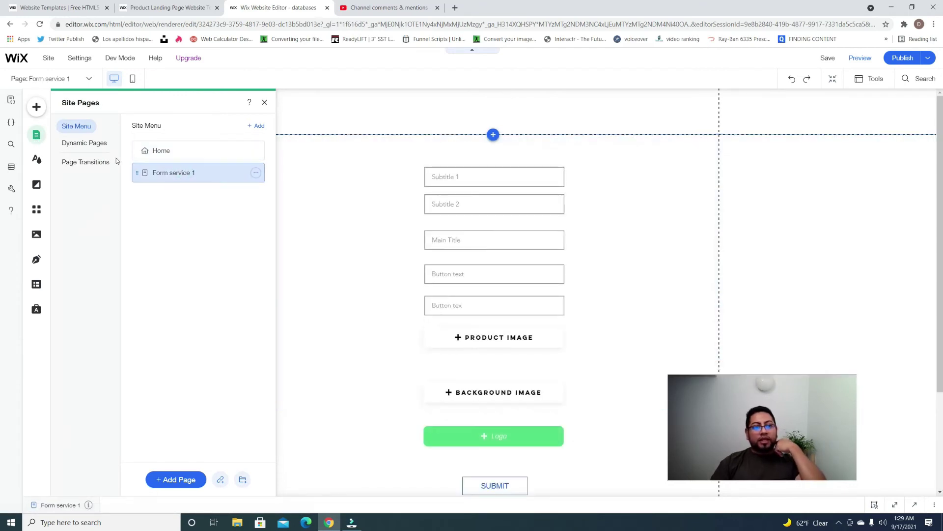
{"action": "left_click", "coordinate": [35, 287]}
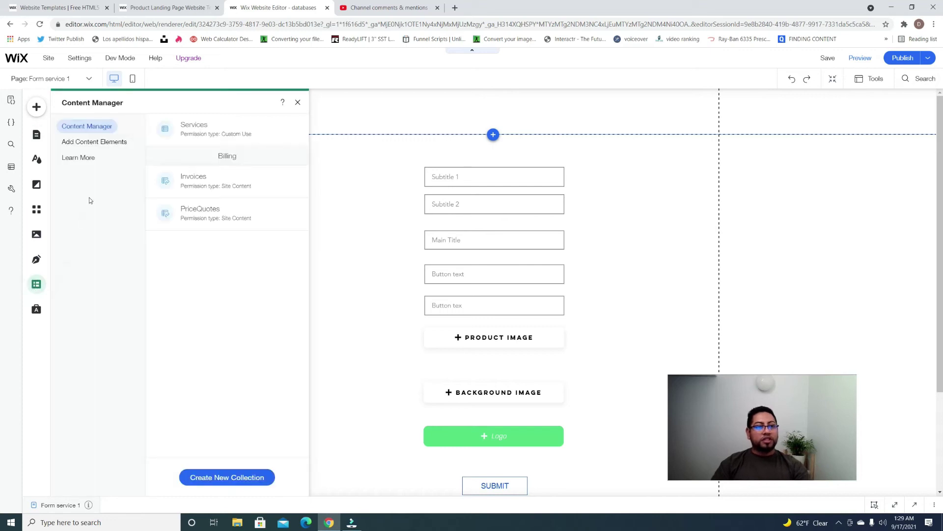
{"action": "left_click", "coordinate": [97, 143]}
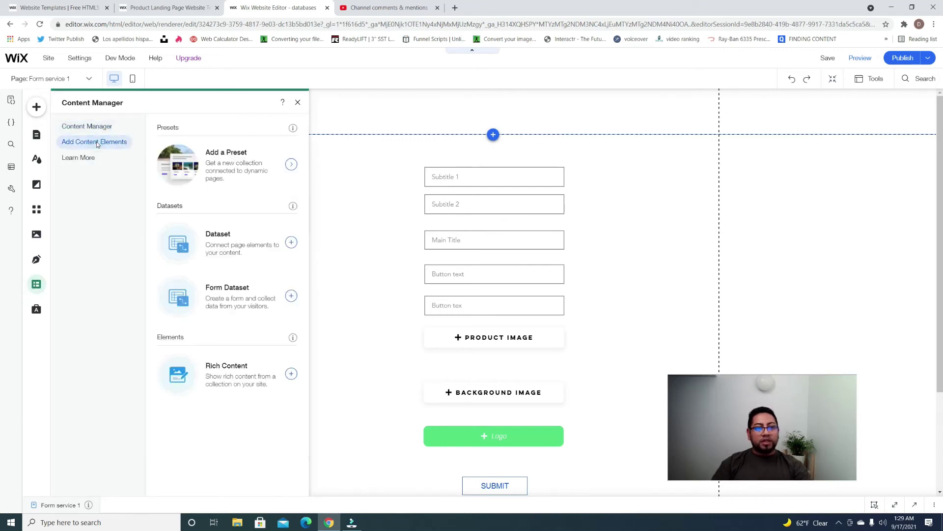
{"action": "left_click", "coordinate": [218, 293]}
{"action": "left_click_drag", "start_coordinate": [505, 295], "coordinate": [324, 188]}
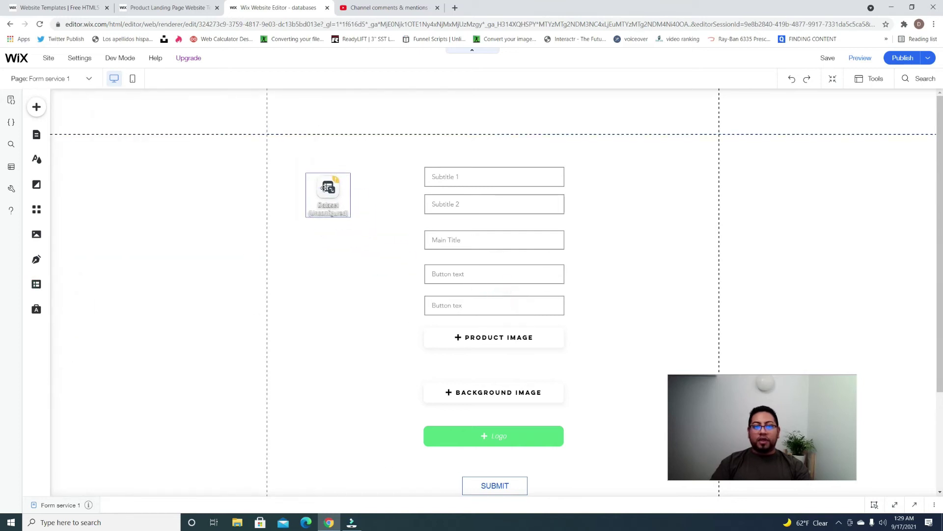
Step: Add a regular Dataset to the Form service 1 page and place it to the left of the form dataset
{"action": "left_click", "coordinate": [42, 279]}
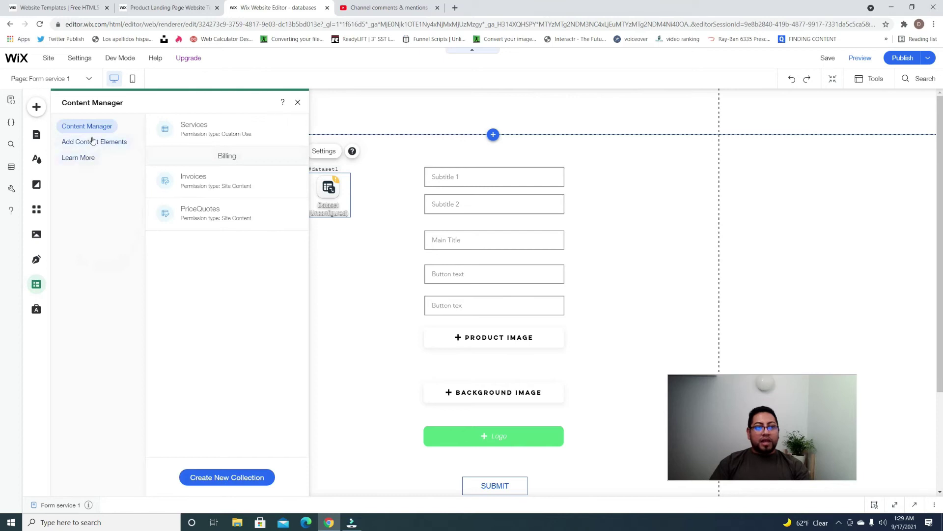
{"action": "left_click", "coordinate": [92, 141]}
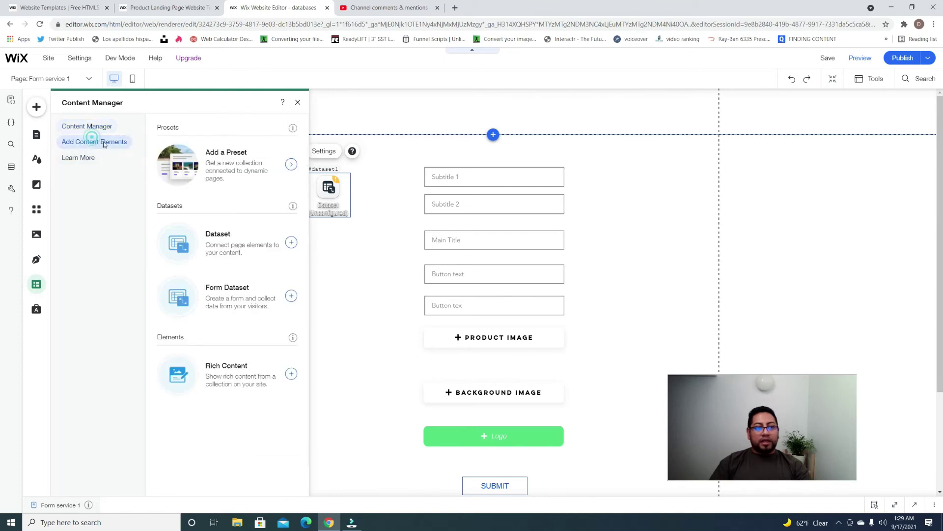
{"action": "left_click", "coordinate": [218, 237]}
{"action": "left_click_drag", "start_coordinate": [516, 306], "coordinate": [205, 209]}
Step: Compare the mode options in the settings of the regular dataset and the form dataset
{"action": "left_click", "coordinate": [197, 157]}
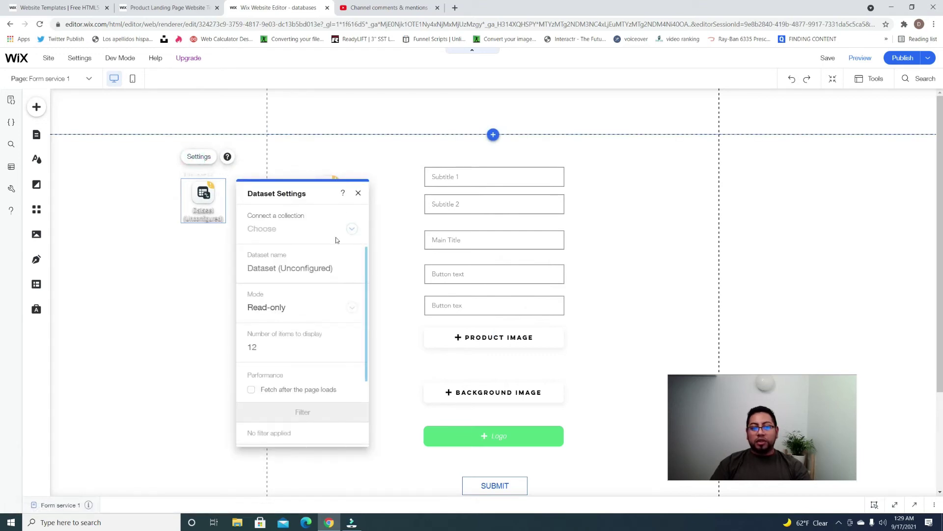
{"action": "left_click", "coordinate": [356, 194]}
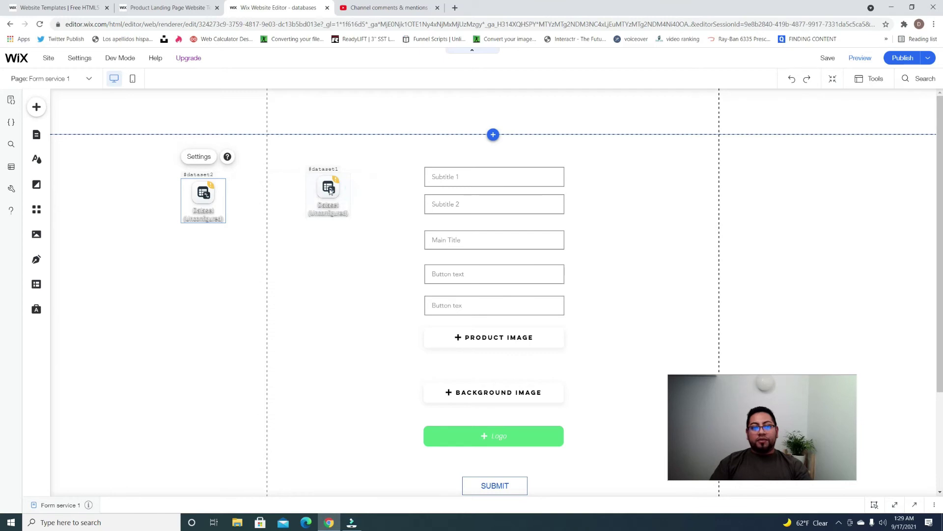
{"action": "left_click", "coordinate": [330, 191]}
{"action": "left_click", "coordinate": [325, 151]}
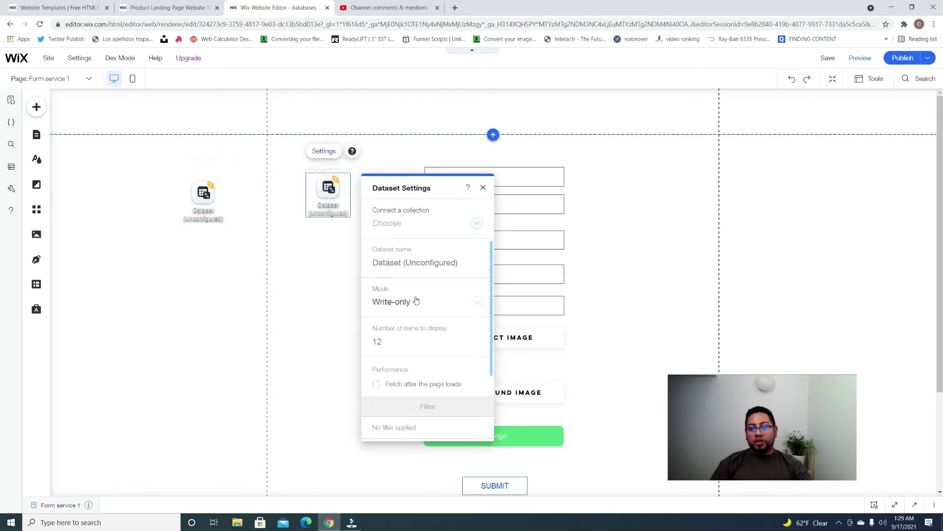
{"action": "left_click", "coordinate": [207, 209]}
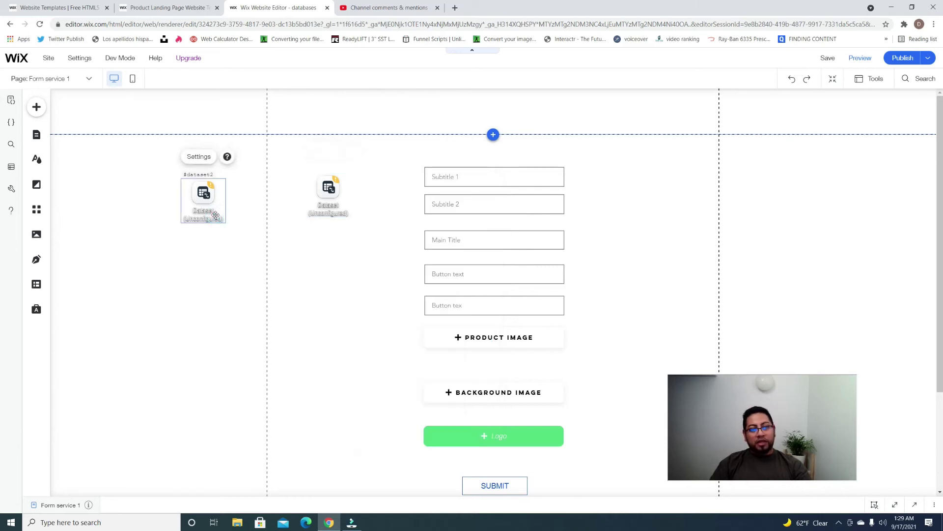
{"action": "left_click", "coordinate": [199, 156]}
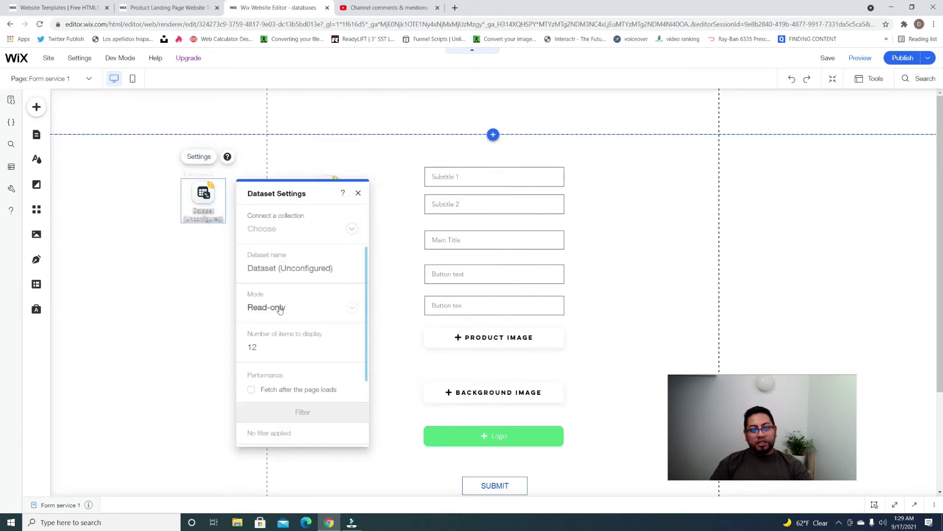
{"action": "left_click_drag", "start_coordinate": [203, 196], "coordinate": [180, 203]}
Step: Delete the form dataset and move the remaining dataset into its place beside the input fields
{"action": "left_click", "coordinate": [329, 190]}
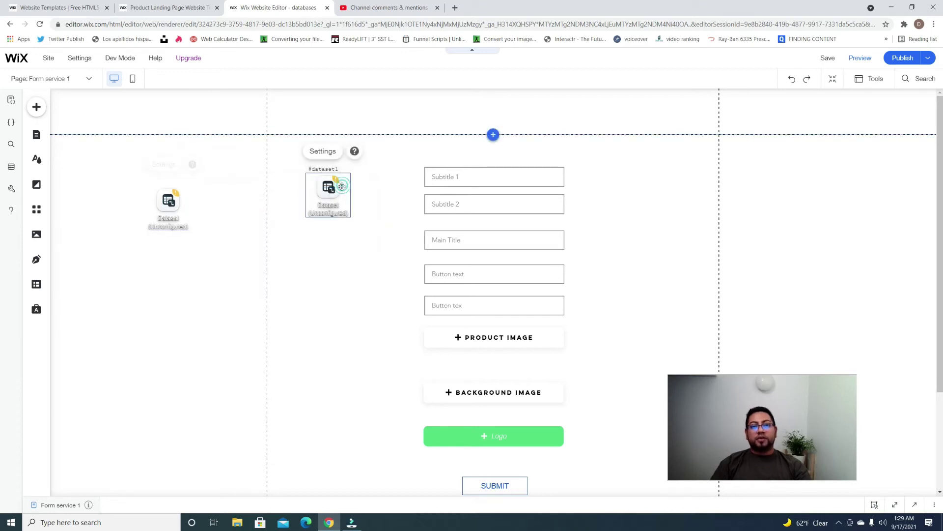
{"action": "left_click", "coordinate": [325, 153]}
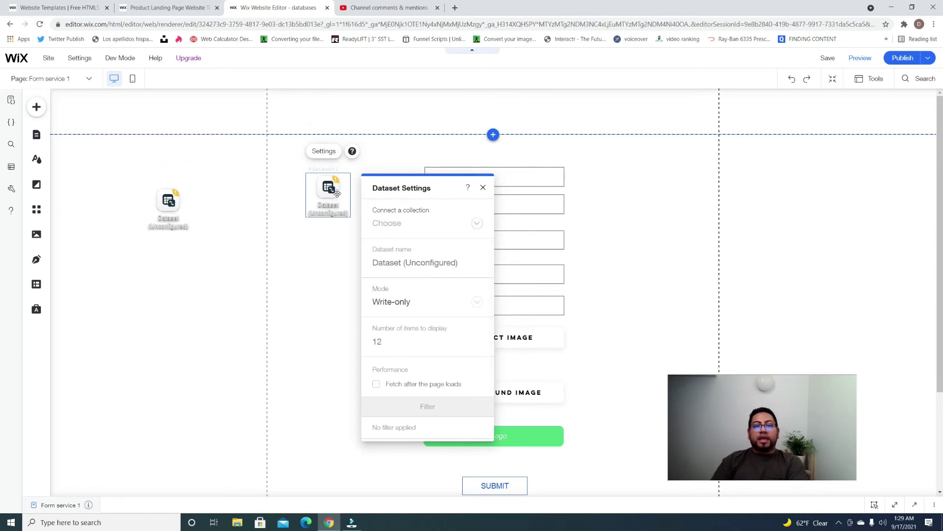
{"action": "key", "text": "Delete"}
{"action": "left_click_drag", "start_coordinate": [173, 199], "coordinate": [337, 215]}
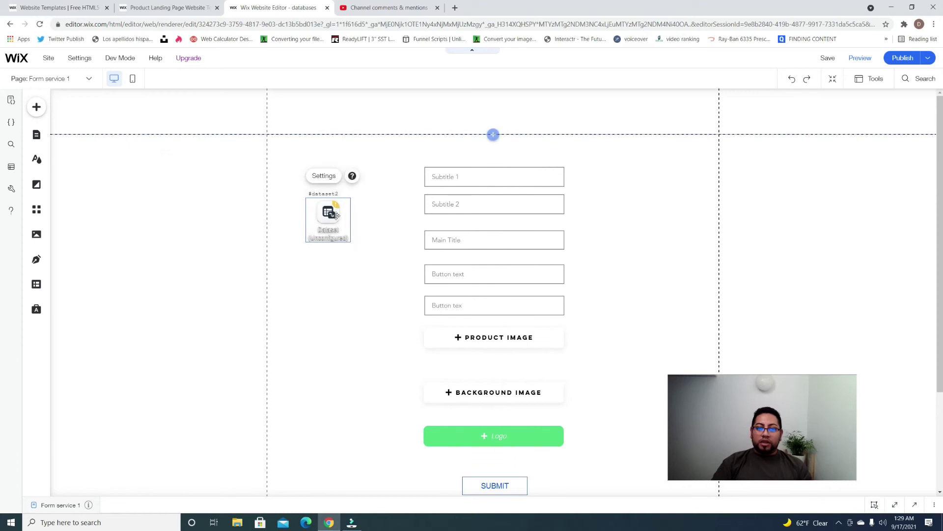
Step: Connect the dataset to the Services collection and move its settings clear of the form fields
{"action": "left_click", "coordinate": [329, 177]}
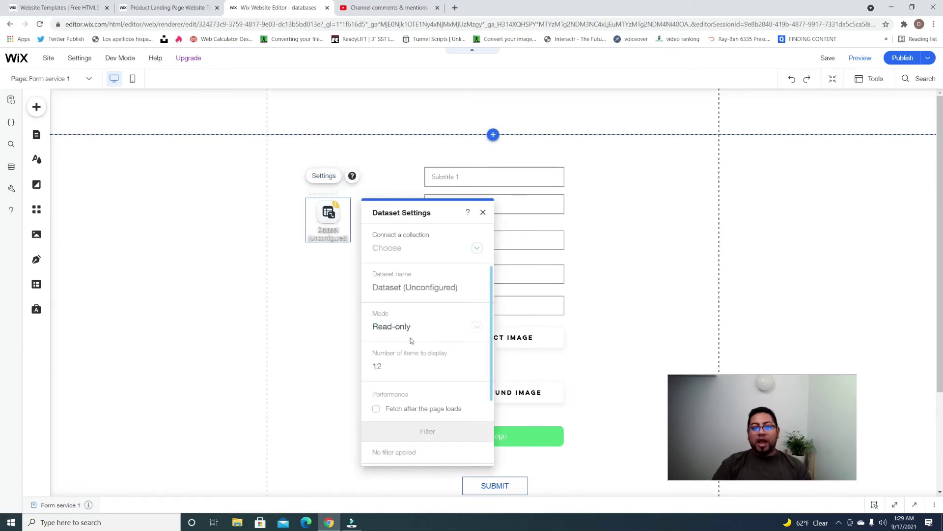
{"action": "left_click", "coordinate": [457, 249]}
{"action": "left_click", "coordinate": [411, 268]}
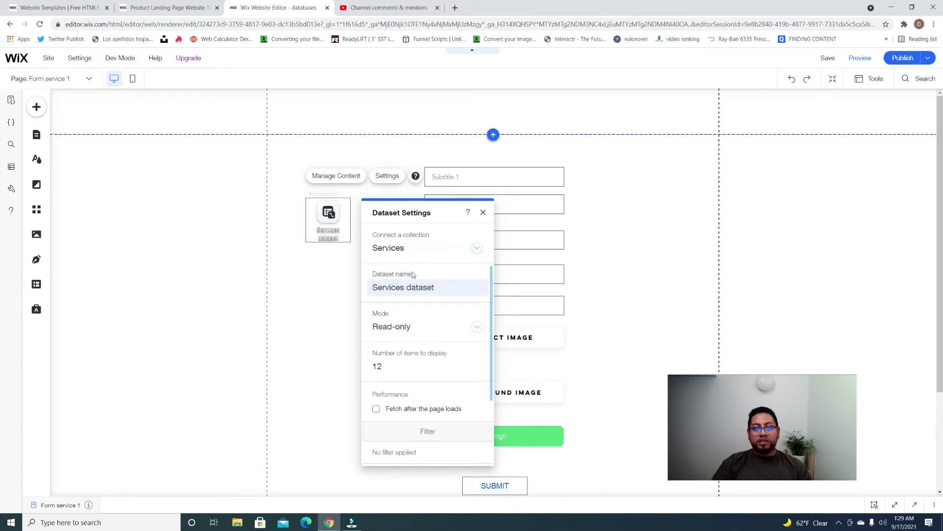
{"action": "left_click_drag", "start_coordinate": [432, 221], "coordinate": [206, 176]}
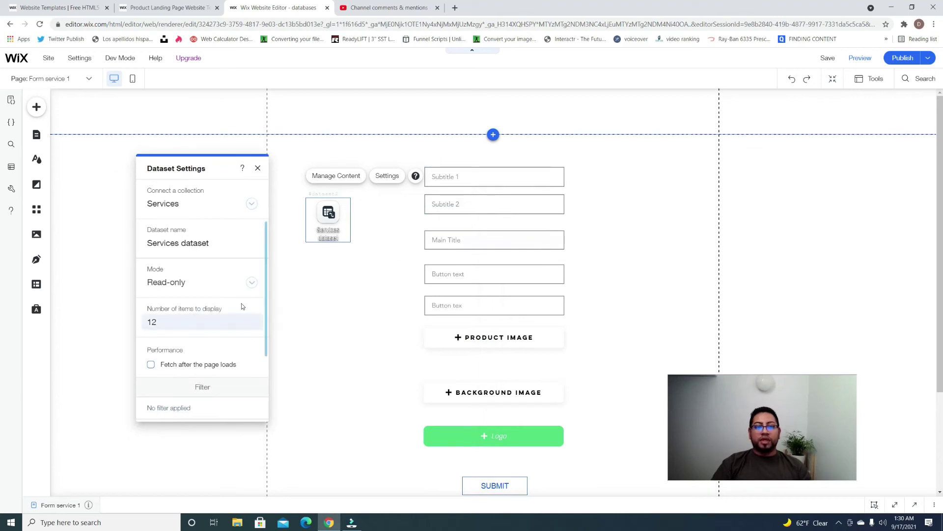
Step: Set the Services dataset's mode to Write-only so the form submits content to the collection
{"action": "left_click", "coordinate": [224, 286]}
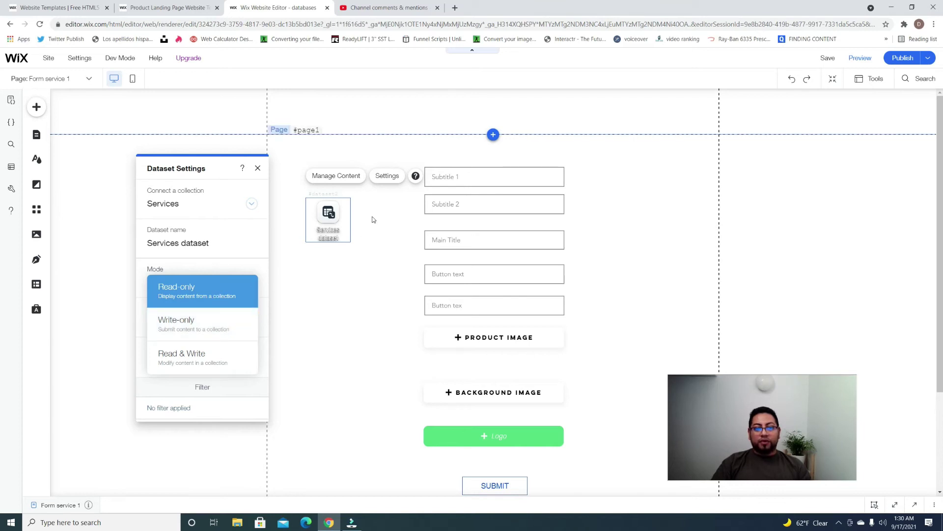
{"action": "left_click", "coordinate": [216, 322]}
{"action": "left_click", "coordinate": [209, 294]}
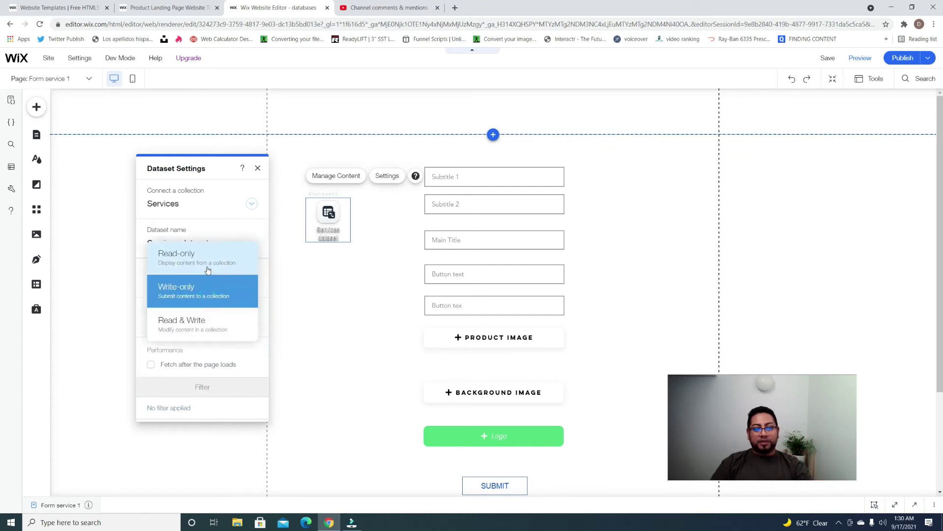
{"action": "left_click", "coordinate": [208, 260]}
{"action": "left_click", "coordinate": [213, 284]}
{"action": "left_click", "coordinate": [211, 322]}
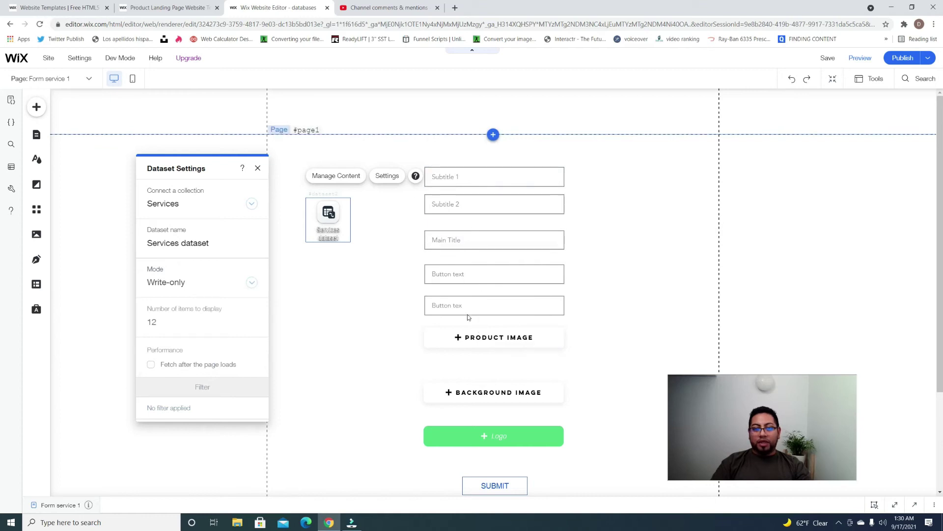
{"action": "left_click", "coordinate": [204, 282]}
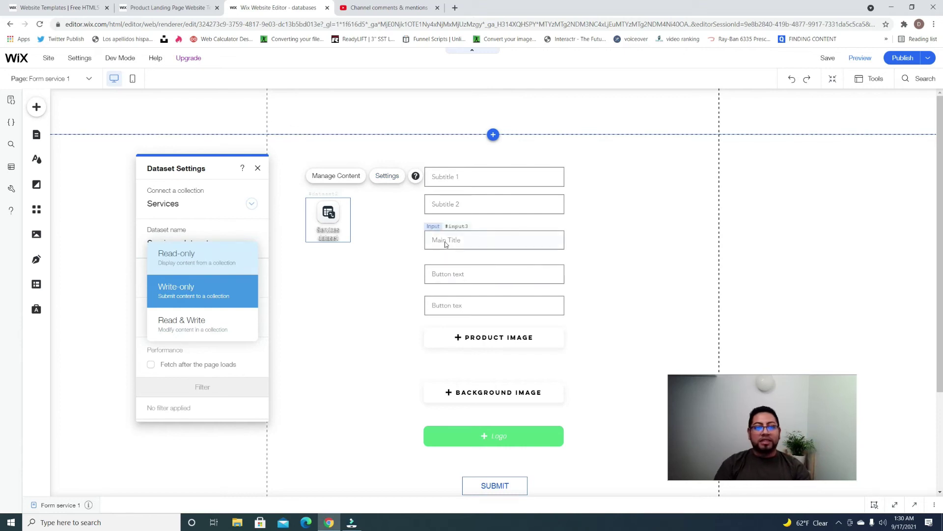
{"action": "left_click", "coordinate": [184, 295]}
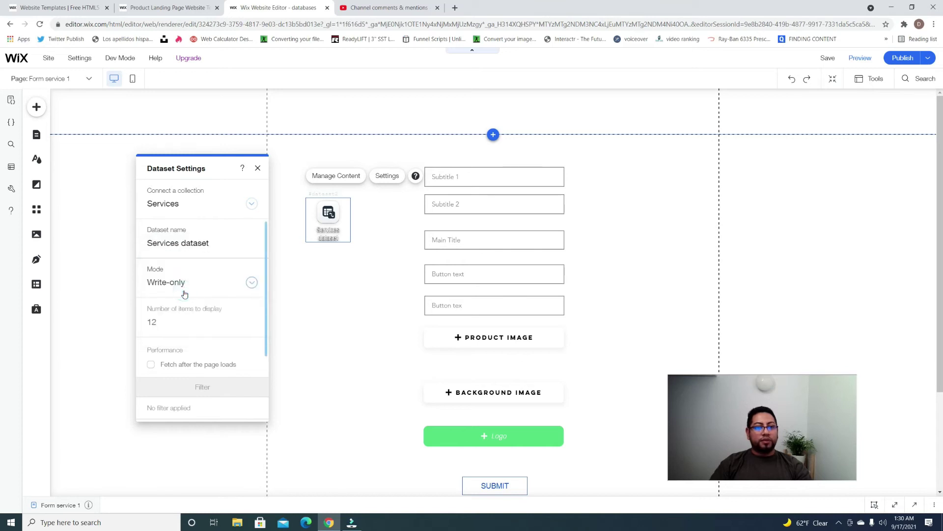
Step: Check the remaining dataset settings, close them, and move the Services dataset slightly up and to the left on the page
{"action": "double_click", "coordinate": [167, 328]}
{"action": "scroll", "coordinate": [218, 357], "scroll_direction": "down", "scroll_amount": 2}
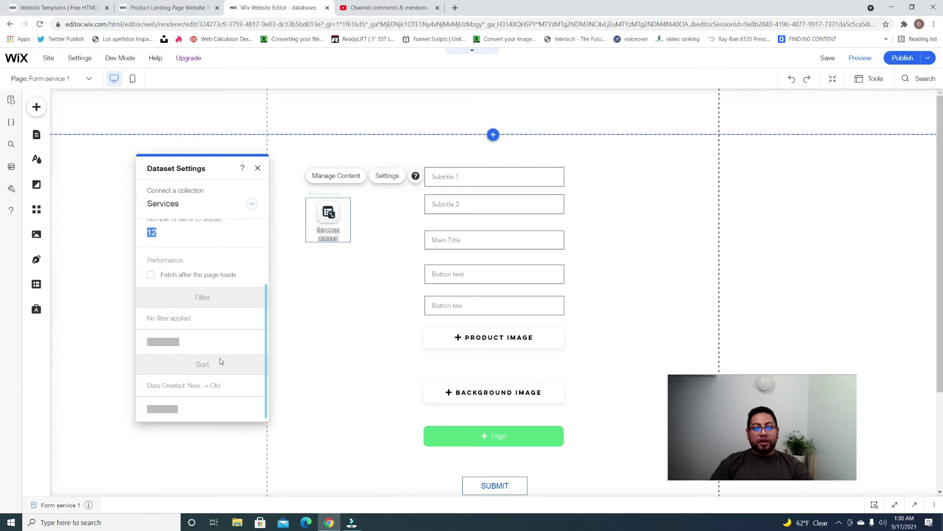
{"action": "scroll", "coordinate": [248, 258], "scroll_direction": "up", "scroll_amount": 2}
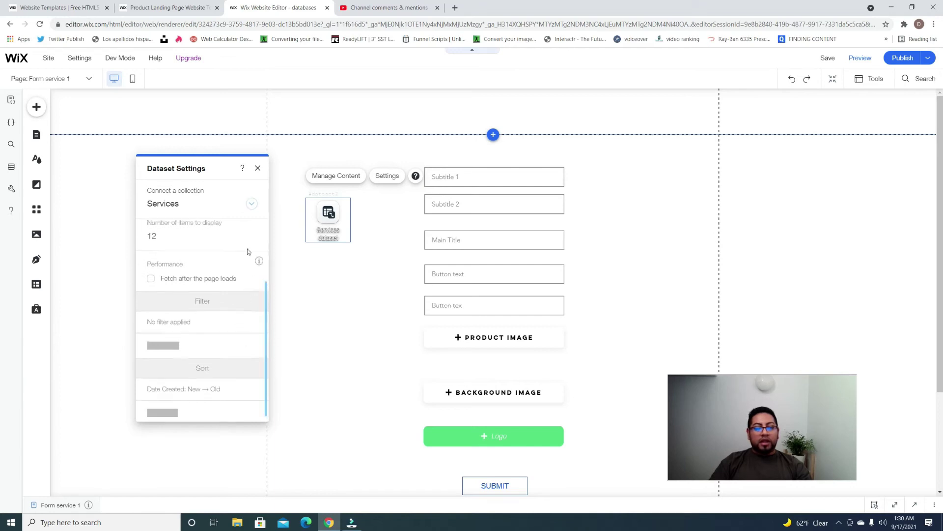
{"action": "left_click", "coordinate": [259, 168]}
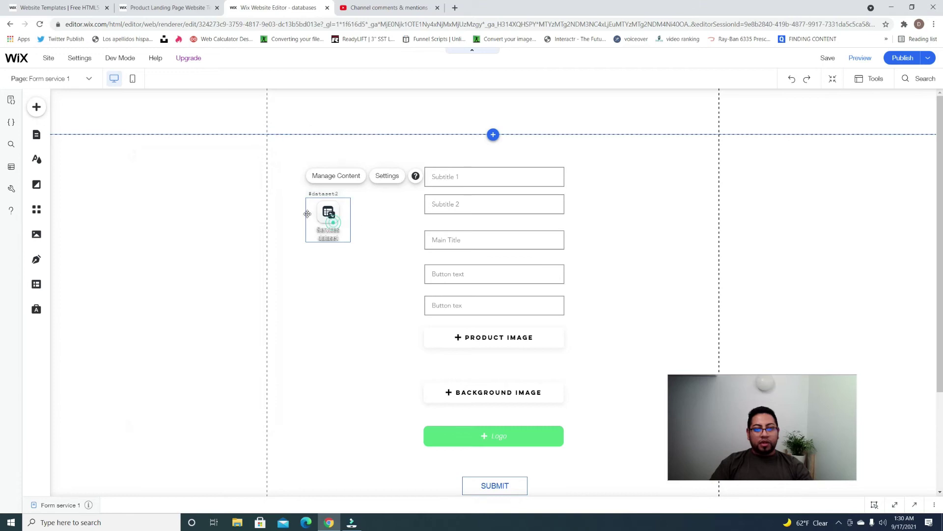
{"action": "left_click_drag", "start_coordinate": [307, 214], "coordinate": [285, 192]}
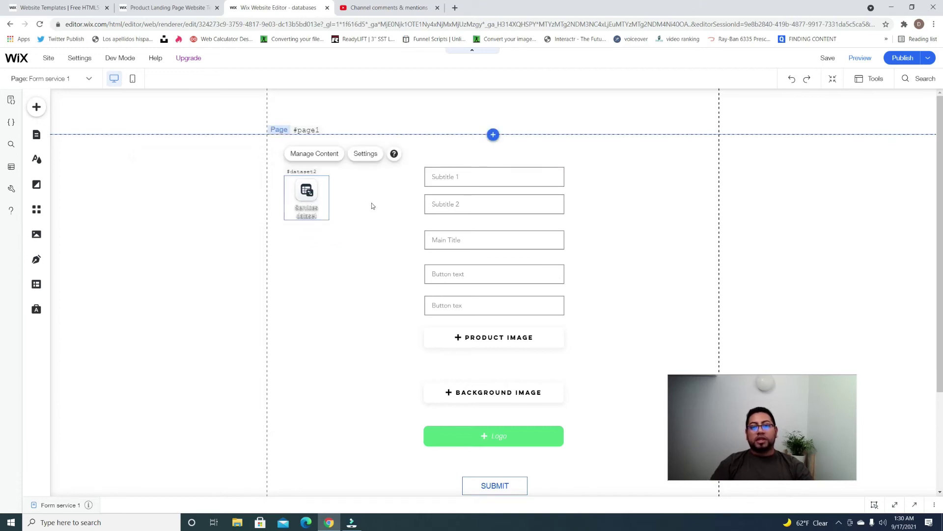
Step: Connect the Subtitle 1 input's value to the subtitle 1 (Text) field of the Services dataset
{"action": "left_click", "coordinate": [522, 178]}
{"action": "left_click", "coordinate": [560, 145]}
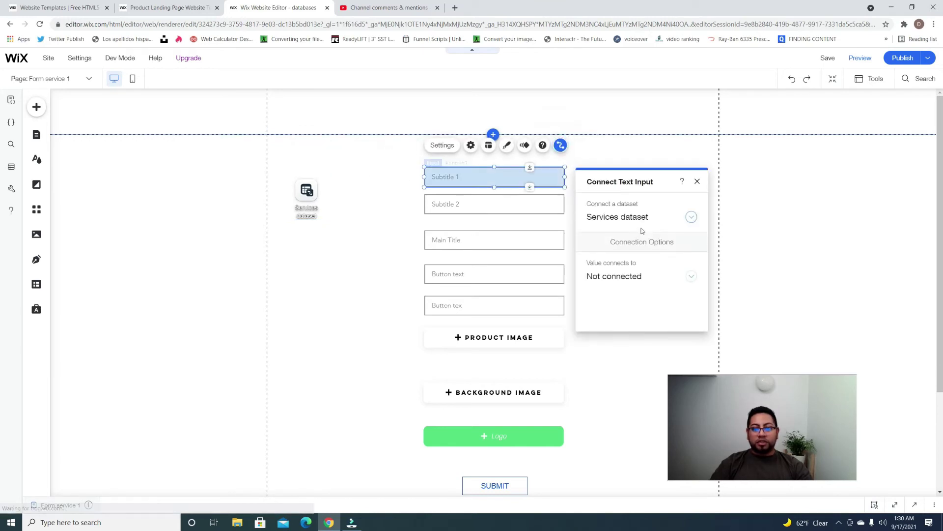
{"action": "left_click", "coordinate": [690, 278]}
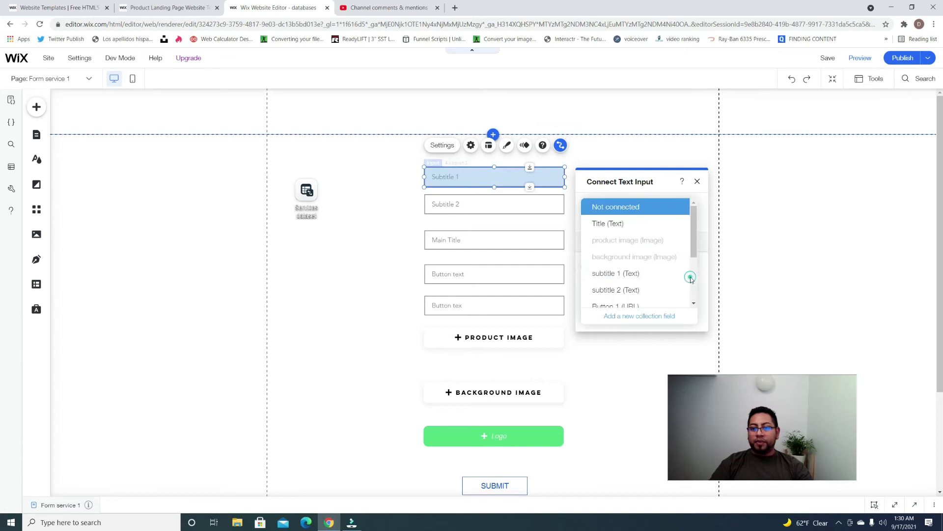
{"action": "left_click", "coordinate": [642, 273]}
Step: Connect the Subtitle 2 input's value to the subtitle 2 (Text) field of the Services dataset
{"action": "left_click", "coordinate": [548, 209]}
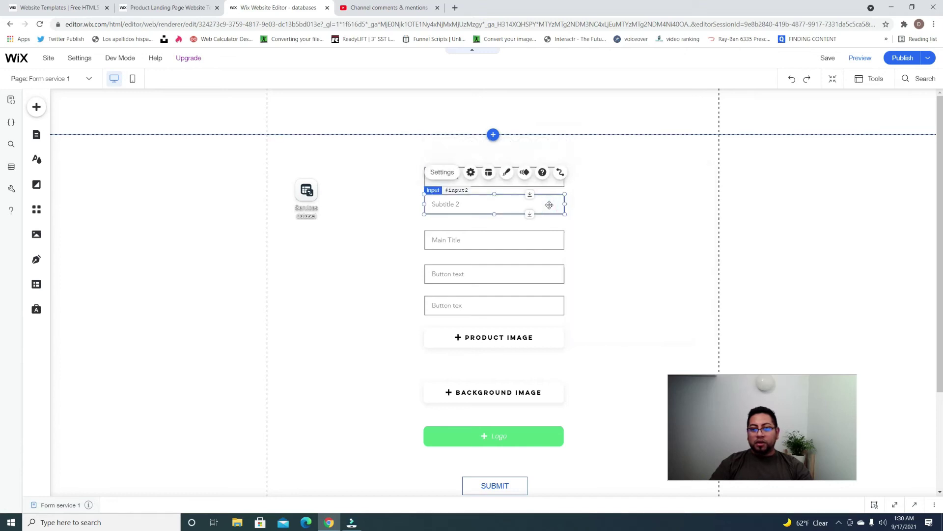
{"action": "left_click", "coordinate": [560, 172]}
{"action": "left_click", "coordinate": [640, 296]}
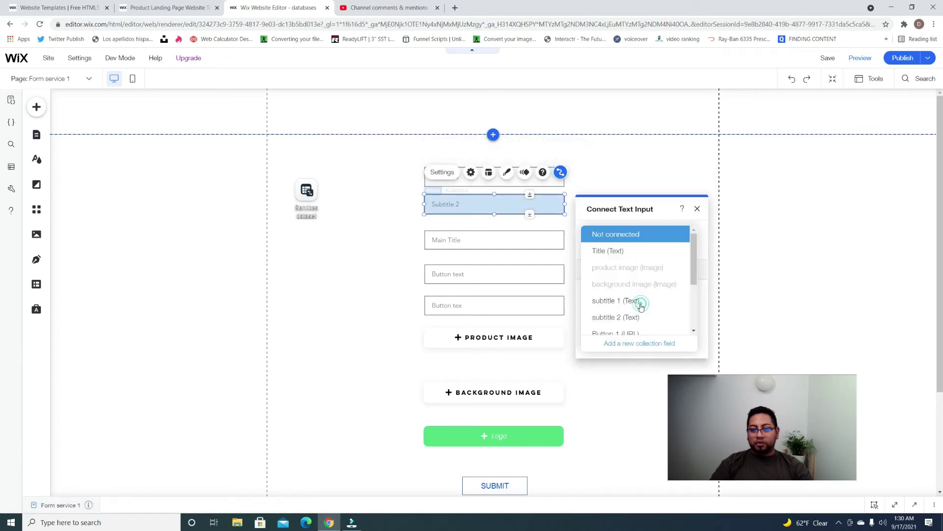
{"action": "left_click", "coordinate": [638, 317]}
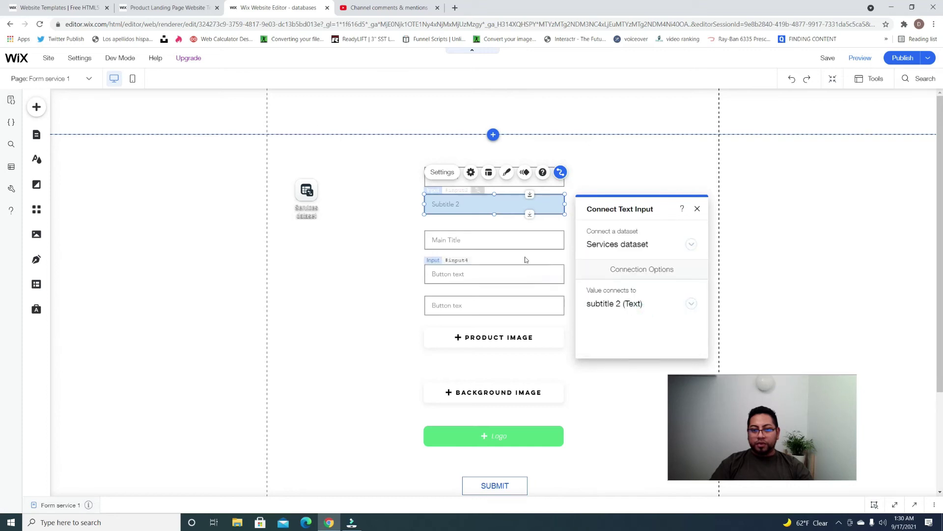
Step: Connect the Main Title input's value to the Title (Text) field of the Services dataset
{"action": "left_click", "coordinate": [520, 239]}
{"action": "left_click", "coordinate": [560, 208]}
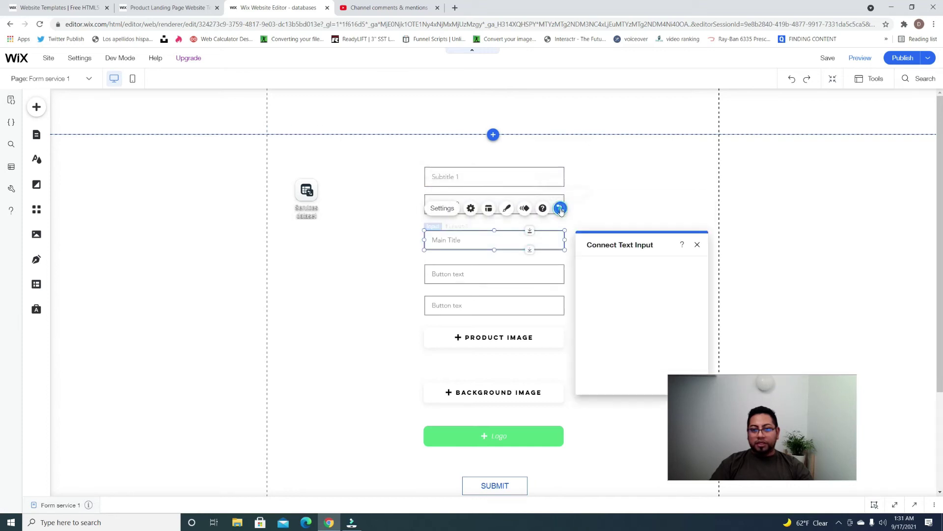
{"action": "left_click", "coordinate": [617, 278]}
{"action": "left_click", "coordinate": [624, 315]}
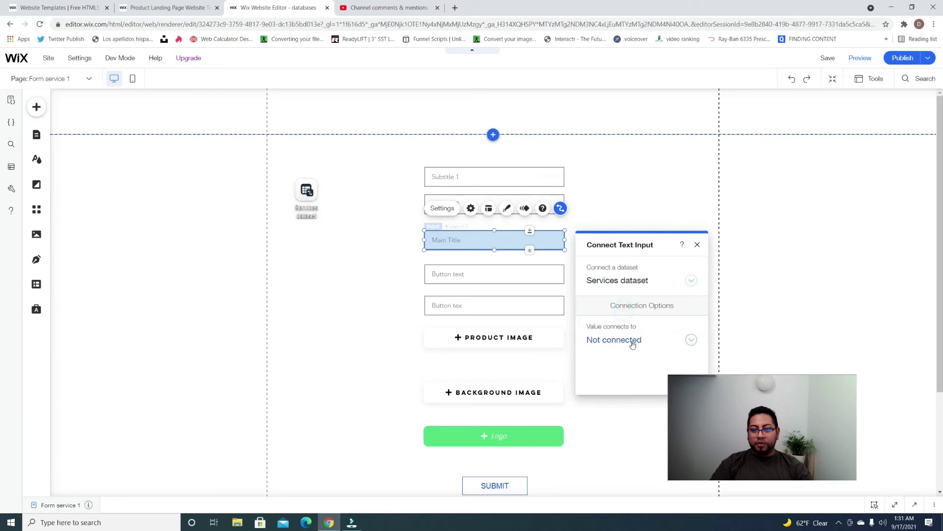
{"action": "left_click", "coordinate": [632, 340]}
{"action": "left_click", "coordinate": [600, 285]}
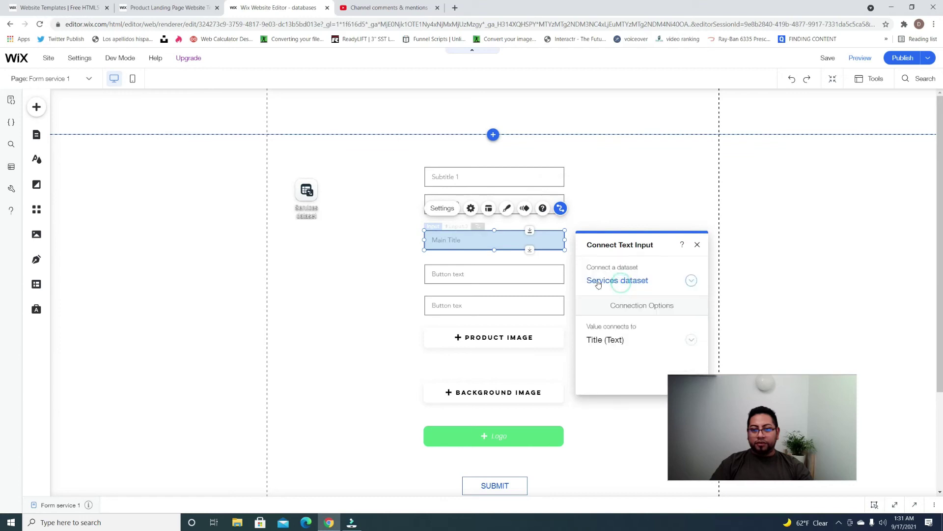
Step: Delete the Button text input and shift the Button tex input and the elements below it up into the gap
{"action": "left_click", "coordinate": [557, 271]}
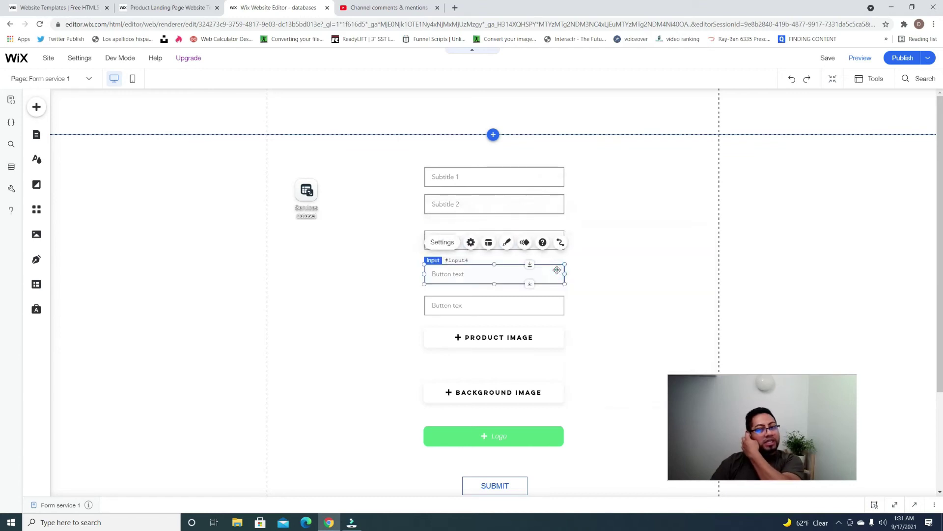
{"action": "left_click", "coordinate": [597, 272]}
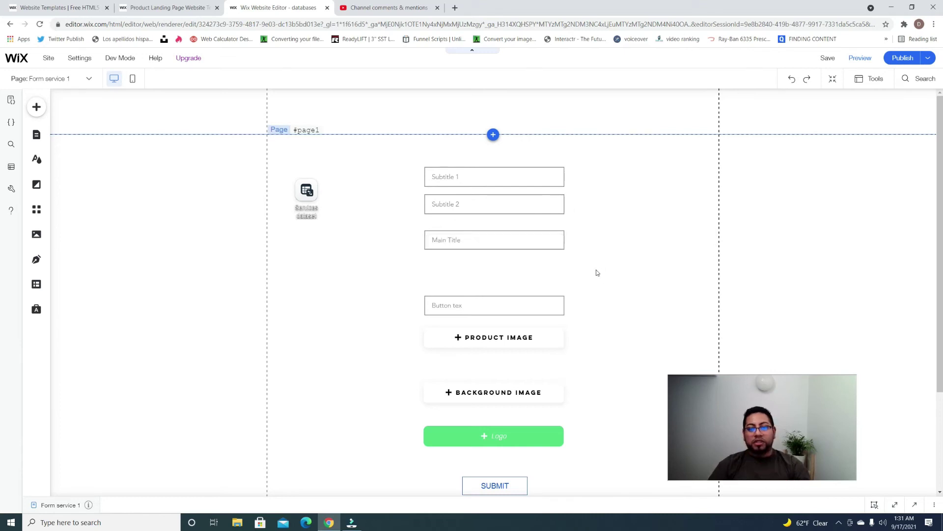
{"action": "left_click", "coordinate": [462, 301]}
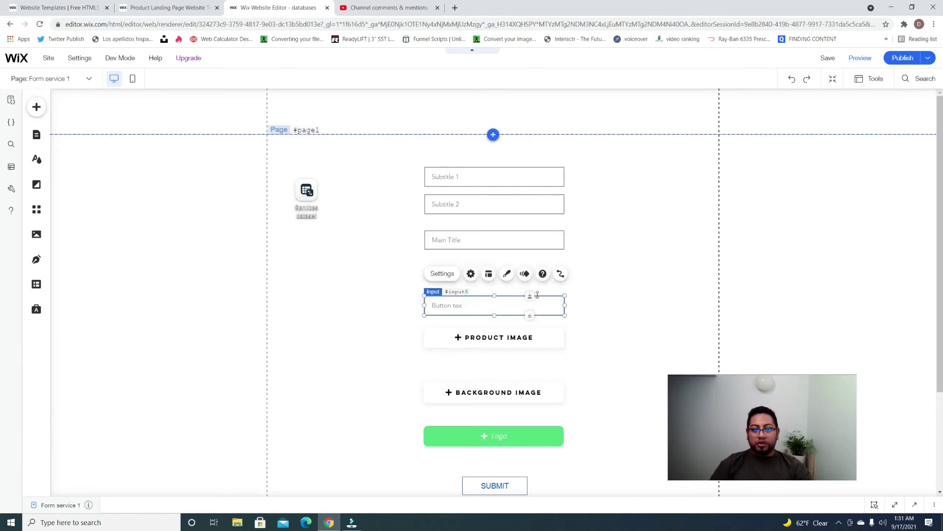
{"action": "left_click_drag", "start_coordinate": [532, 295], "coordinate": [534, 261]}
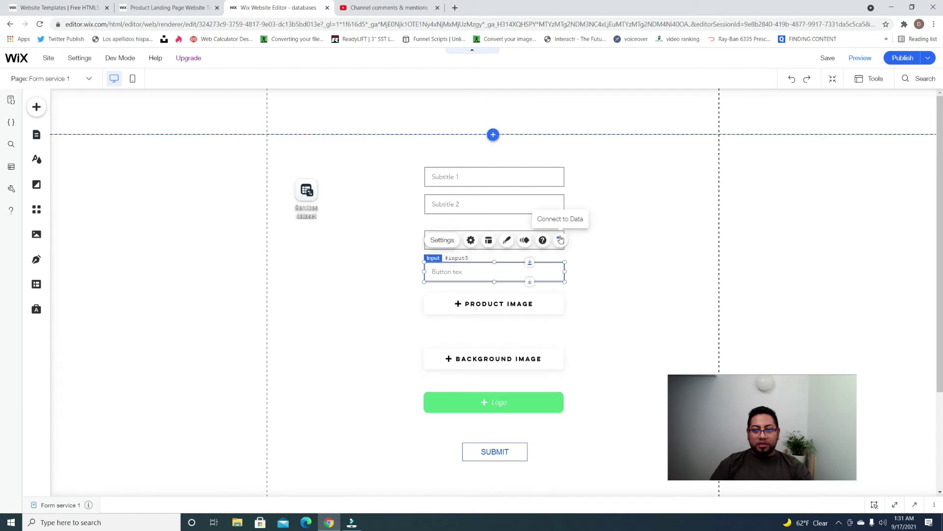
Step: Change the placeholder text of the Button tex input to URL and keep its type as URL
{"action": "left_click", "coordinate": [561, 239]}
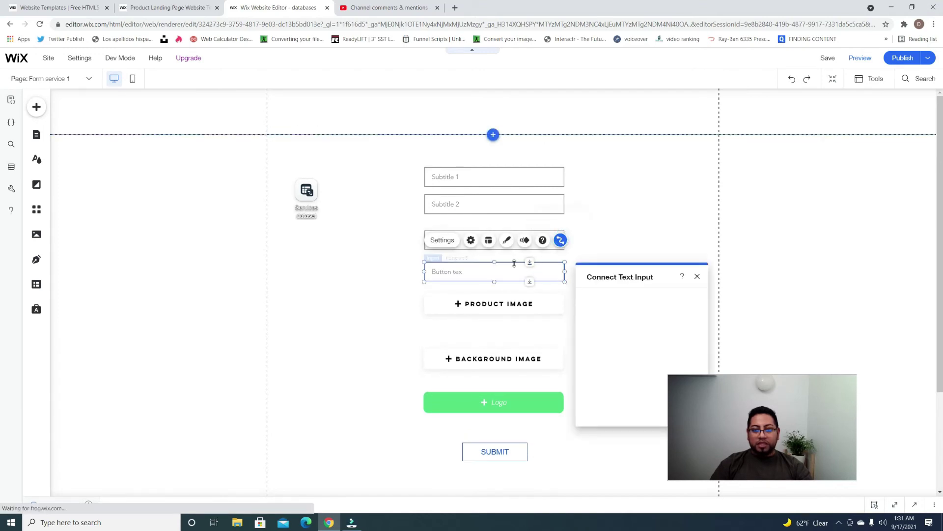
{"action": "left_click", "coordinate": [444, 241]}
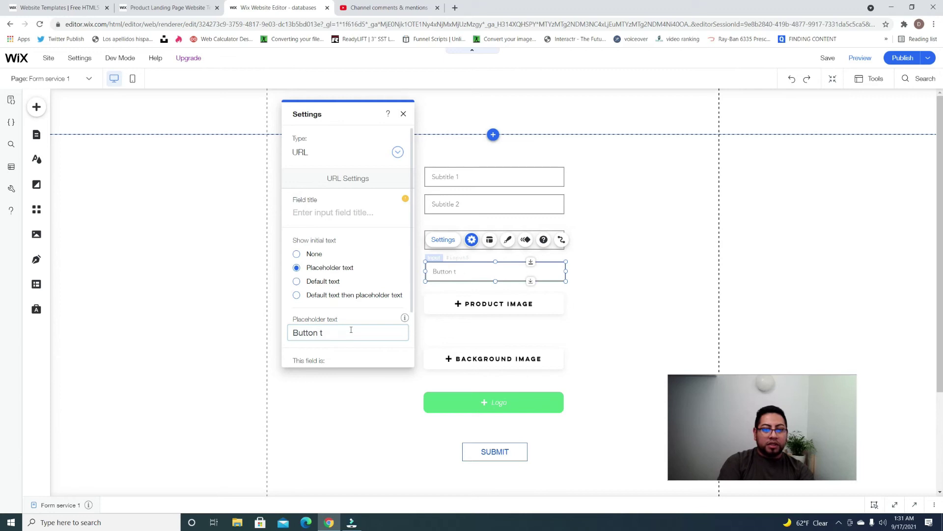
{"action": "key", "text": "BackSpace"}
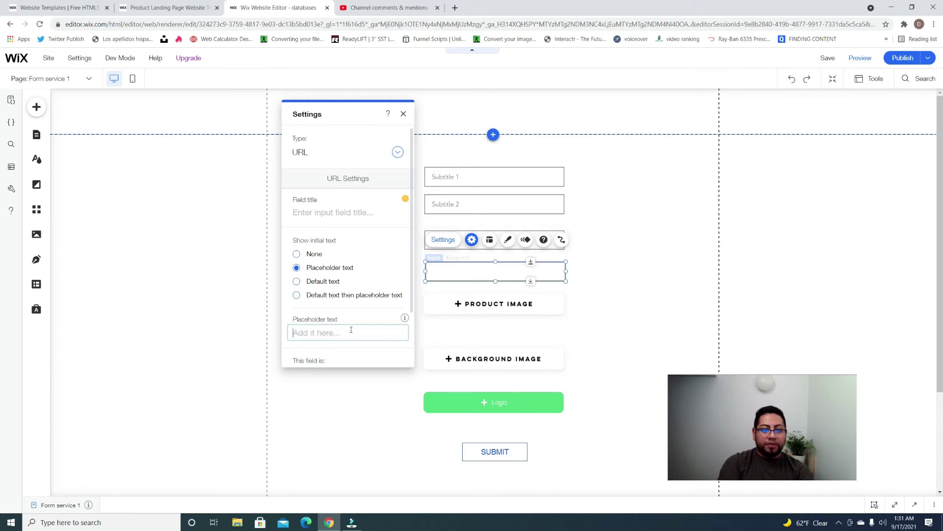
{"action": "type", "text": "b"}
{"action": "key", "text": "BackSpace"}
{"action": "type", "text": "Button U"}
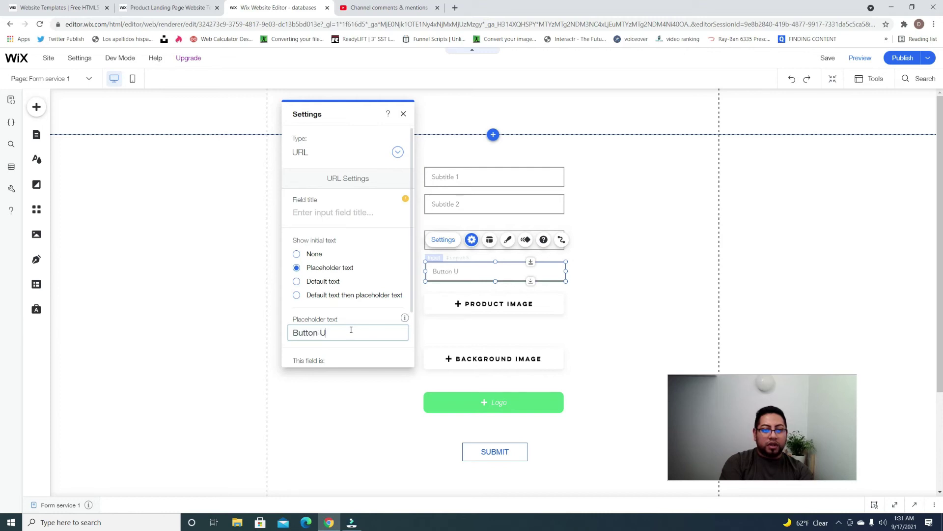
{"action": "key", "text": "BackSpace"}
{"action": "key", "text": "BackSpace"}
{"action": "key", "text": "BackSpace"}
{"action": "key", "text": "BackSpace"}
{"action": "key", "text": "BackSpace"}
{"action": "key", "text": "BackSpace"}
{"action": "type", "text": "URL"}
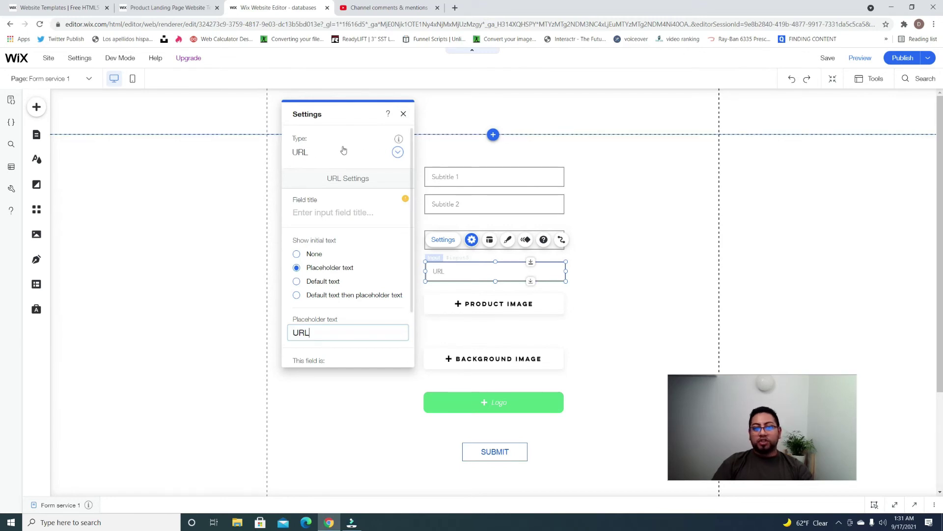
{"action": "left_click", "coordinate": [392, 153]}
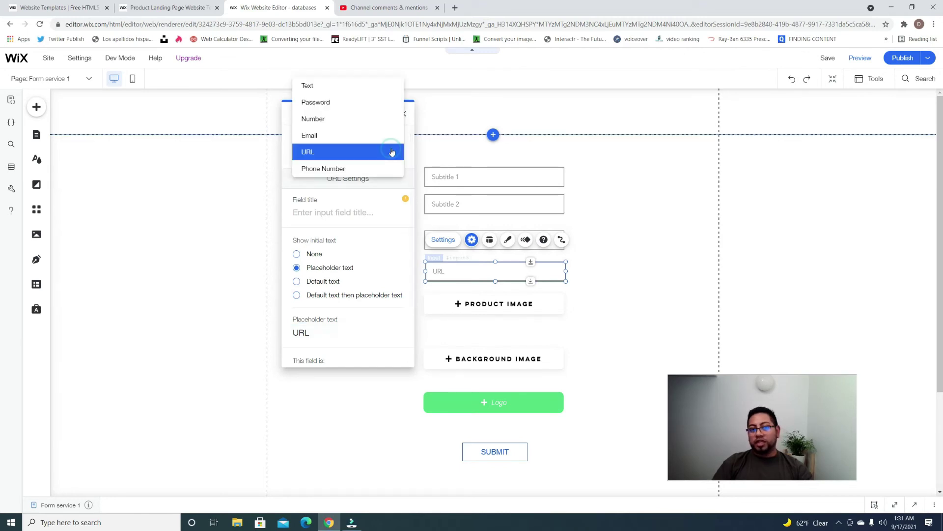
{"action": "left_click", "coordinate": [327, 153]}
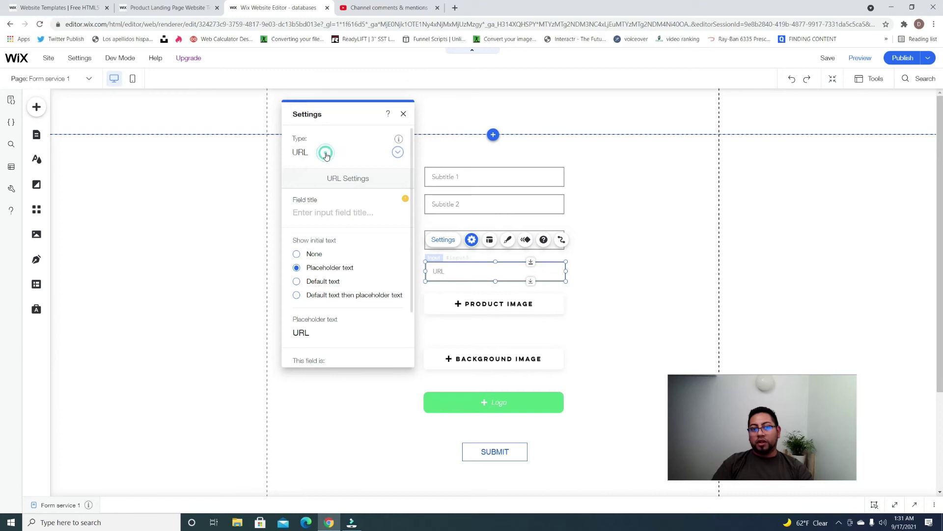
{"action": "left_click", "coordinate": [404, 114]}
Step: Connect the Product Image upload button's file to the product image (Image) field of the Services dataset
{"action": "left_click", "coordinate": [515, 307]}
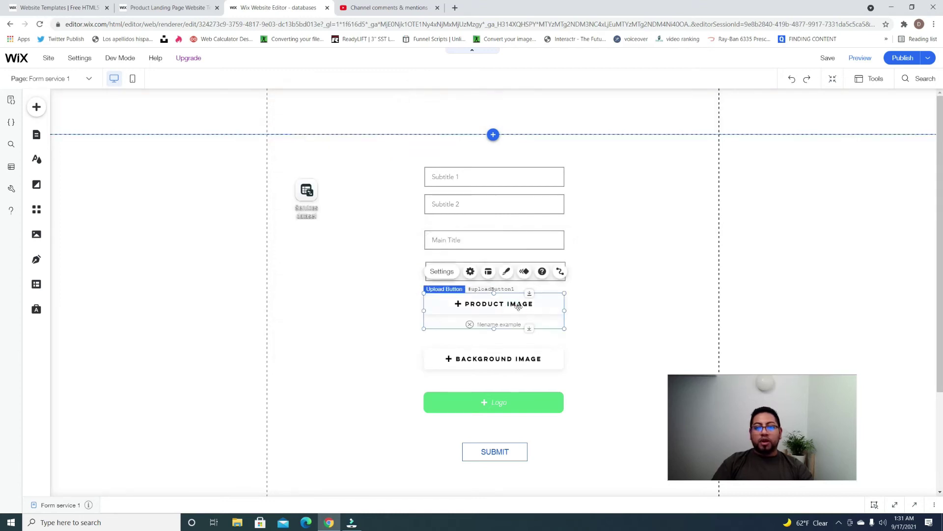
{"action": "left_click", "coordinate": [559, 272]}
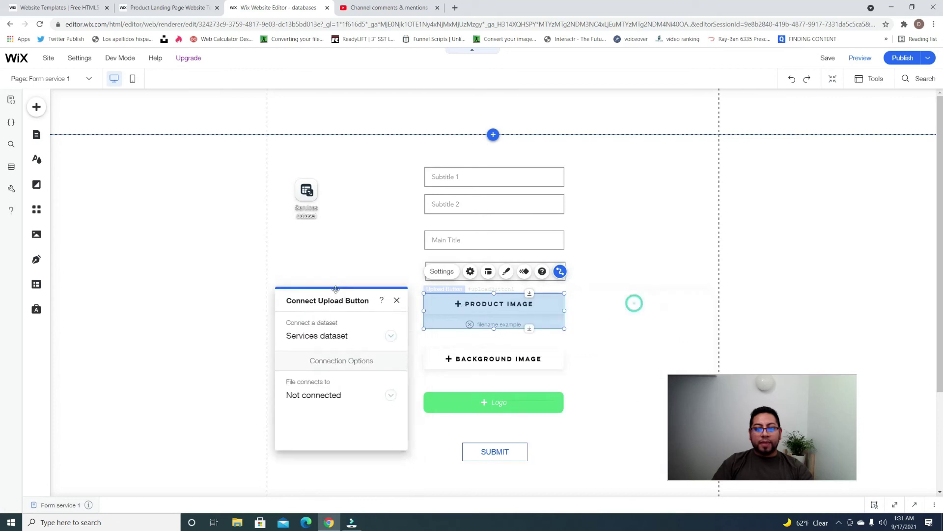
{"action": "left_click", "coordinate": [350, 356]}
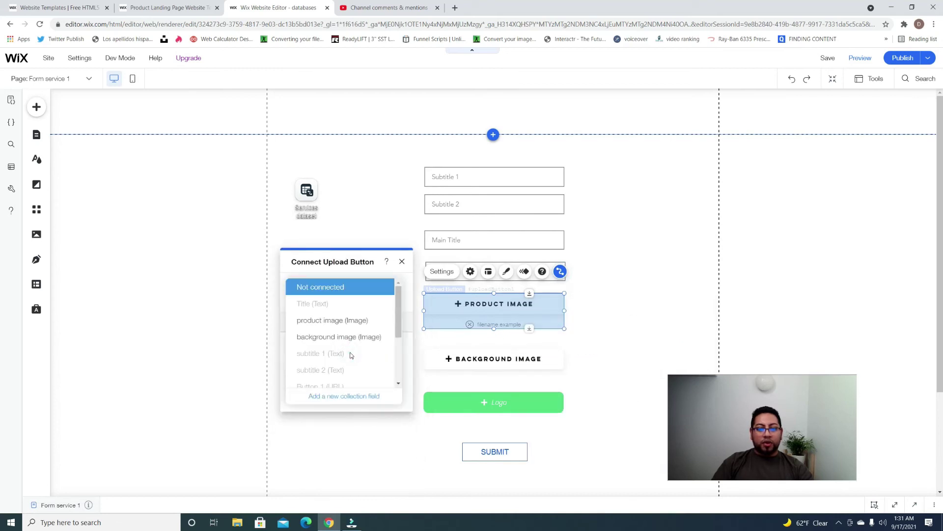
{"action": "left_click", "coordinate": [343, 325]}
Step: Connect the Background Image upload button's file to the background image (Image) field of the Services dataset
{"action": "left_click", "coordinate": [437, 362]}
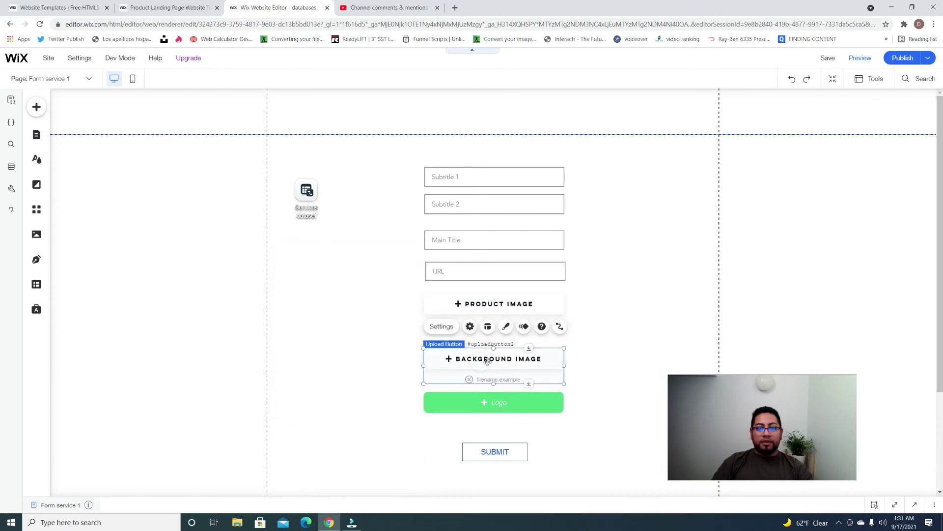
{"action": "left_click", "coordinate": [560, 327]}
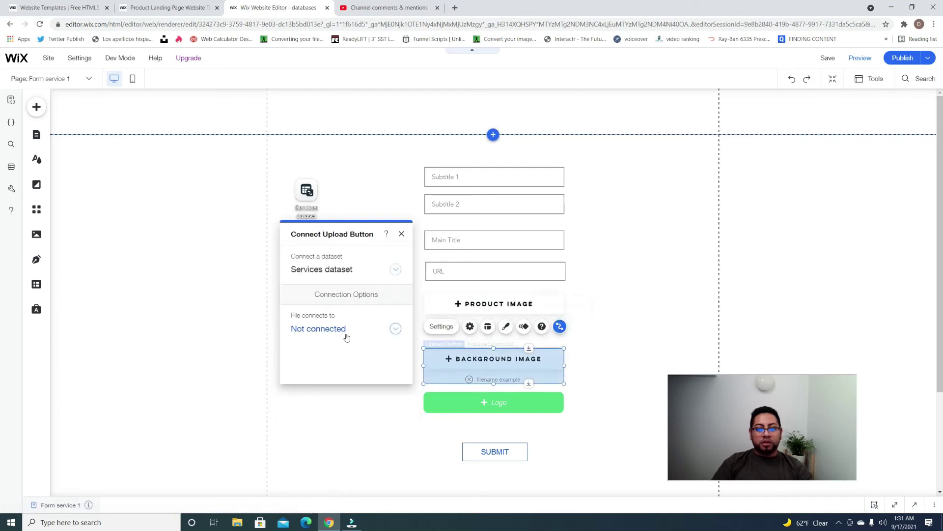
{"action": "left_click", "coordinate": [347, 336]}
{"action": "left_click", "coordinate": [341, 310]}
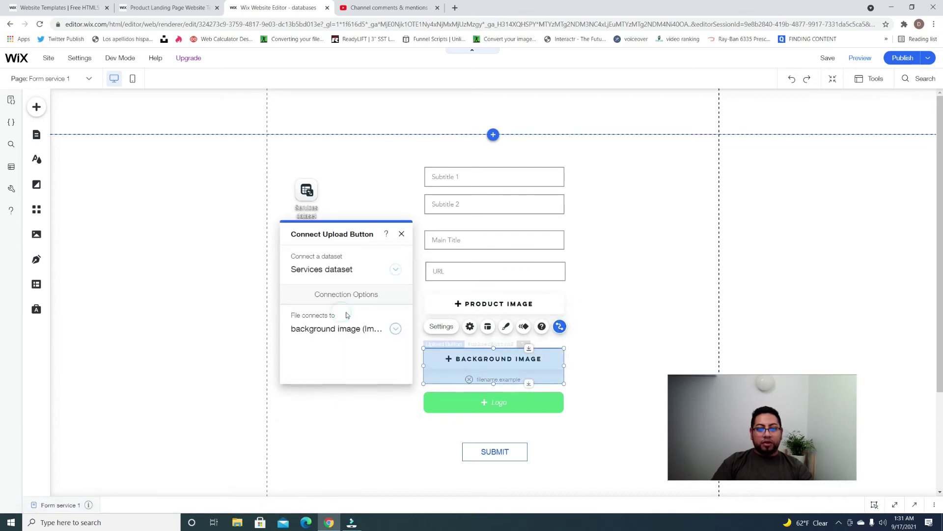
{"action": "left_click", "coordinate": [601, 330]}
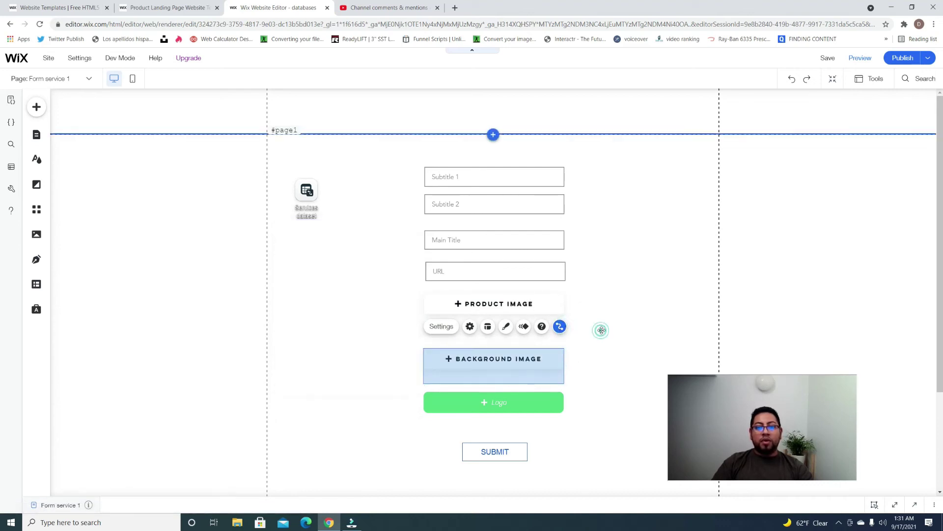
Step: Connect the Logo upload button's file to the logo (Image) field of the Services dataset
{"action": "left_click", "coordinate": [511, 404]}
{"action": "left_click", "coordinate": [560, 371]}
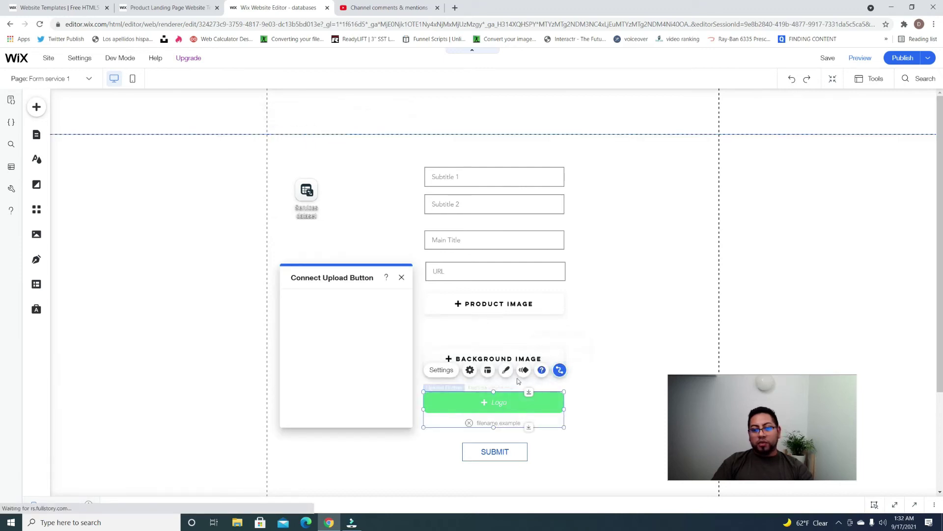
{"action": "left_click", "coordinate": [392, 366]}
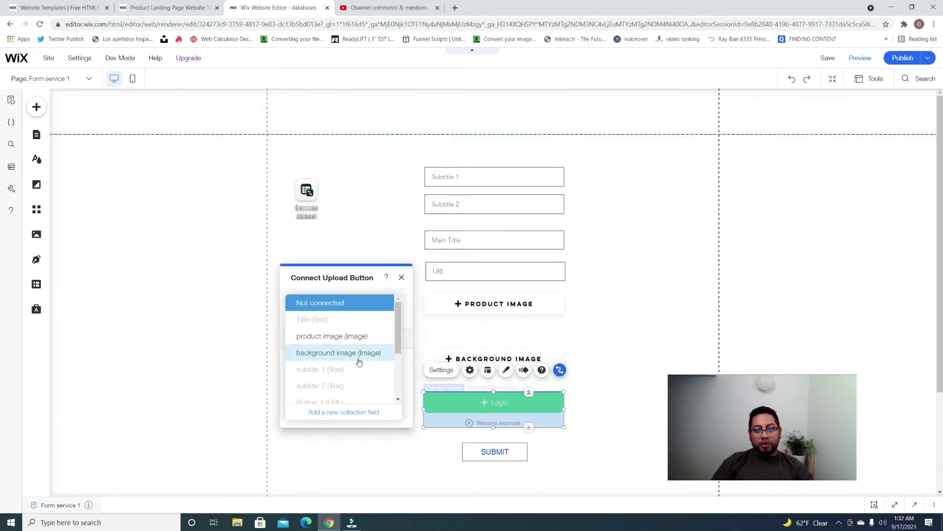
{"action": "scroll", "coordinate": [365, 359], "scroll_direction": "down", "scroll_amount": 2}
{"action": "left_click", "coordinate": [328, 390]}
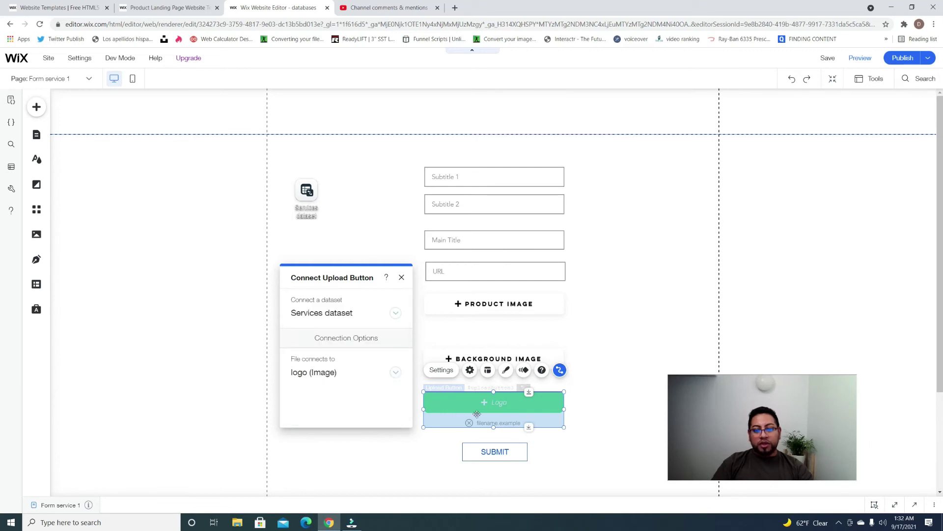
{"action": "left_click", "coordinate": [615, 362]}
Step: Connect the Submit button's click action to the Submit action of the Services dataset
{"action": "scroll", "coordinate": [614, 353], "scroll_direction": "down", "scroll_amount": 1}
{"action": "scroll", "coordinate": [613, 351], "scroll_direction": "down", "scroll_amount": 1}
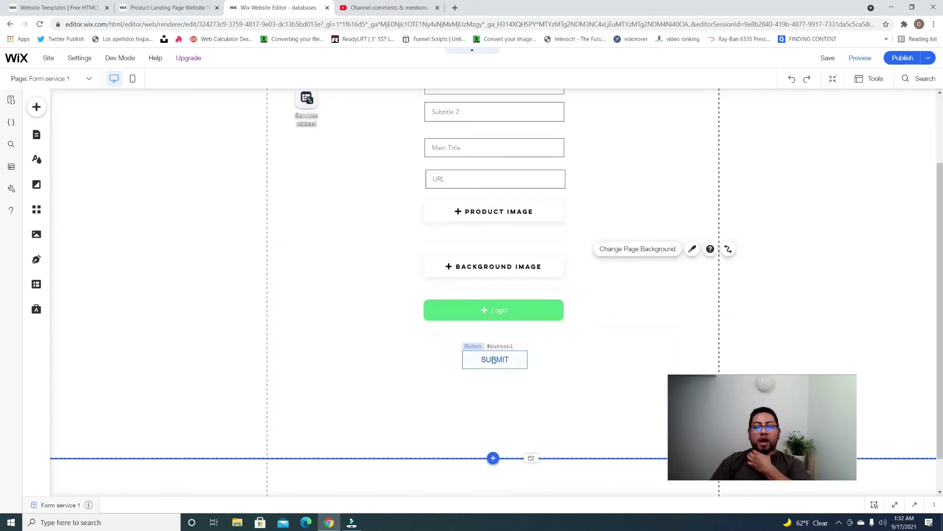
{"action": "left_click", "coordinate": [524, 360]}
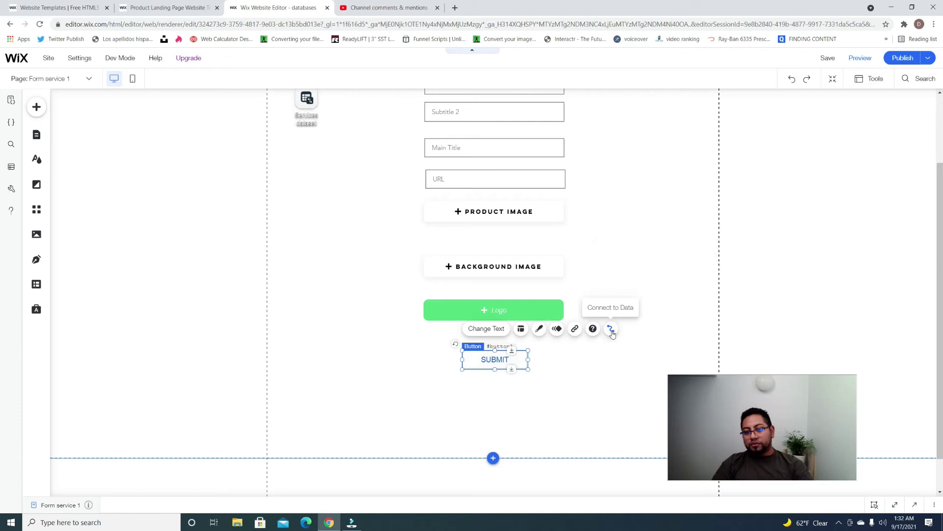
{"action": "left_click", "coordinate": [612, 330]}
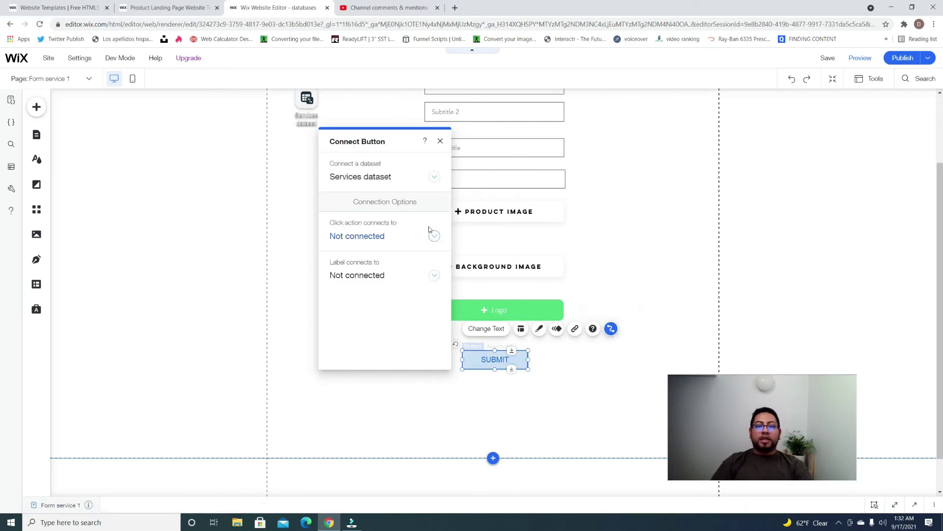
{"action": "left_click", "coordinate": [431, 234]}
{"action": "left_click", "coordinate": [348, 289]}
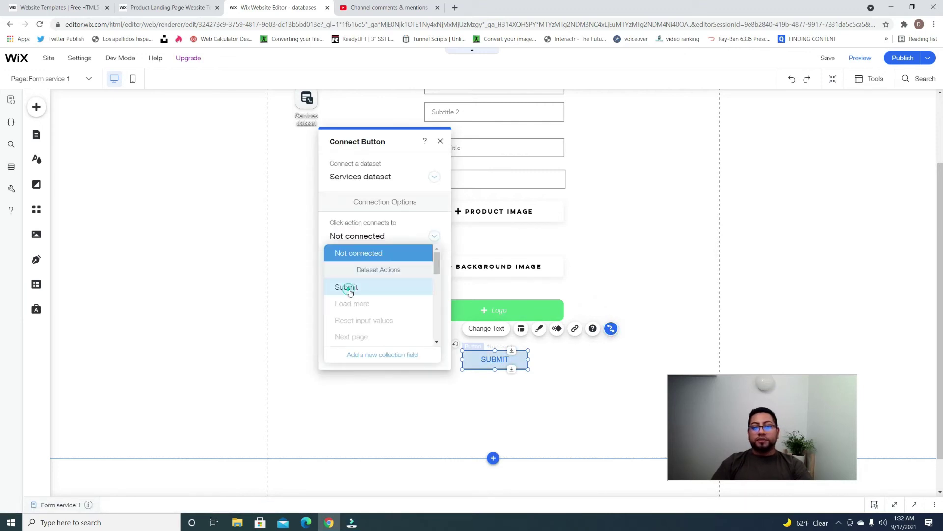
Step: Add a success and a failure message for the Submit button and place both texts below the button
{"action": "left_click", "coordinate": [358, 277]}
{"action": "left_click", "coordinate": [368, 289]}
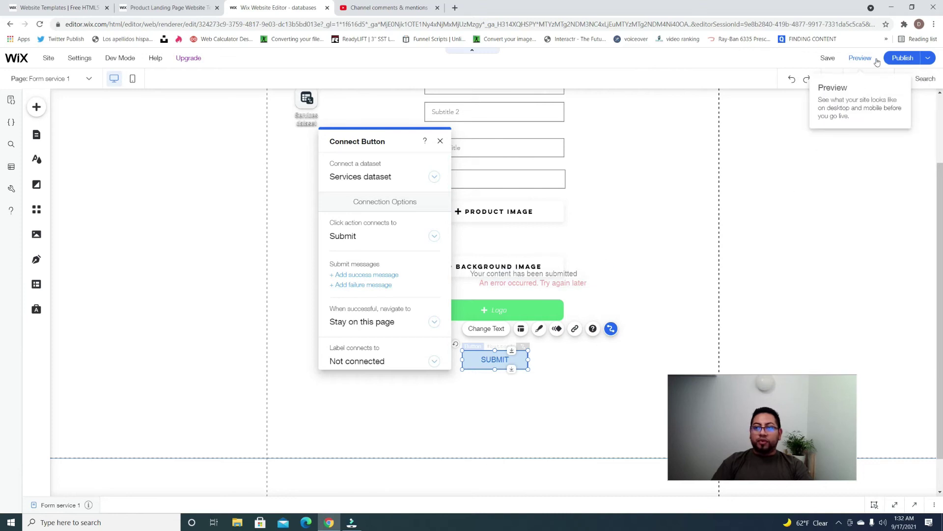
{"action": "left_click", "coordinate": [581, 283]}
{"action": "left_click_drag", "start_coordinate": [582, 283], "coordinate": [534, 391]}
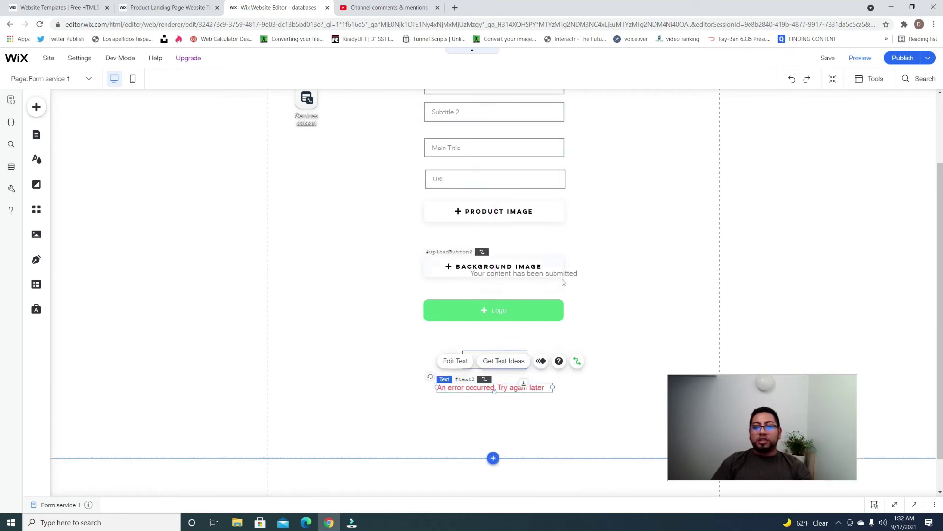
{"action": "left_click", "coordinate": [567, 273]}
{"action": "left_click_drag", "start_coordinate": [569, 270], "coordinate": [534, 400]}
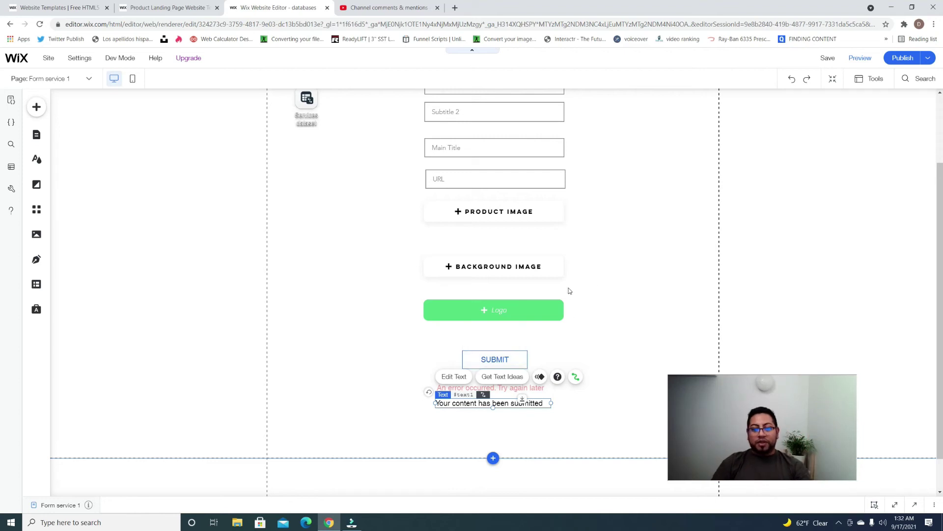
{"action": "left_click", "coordinate": [618, 281]}
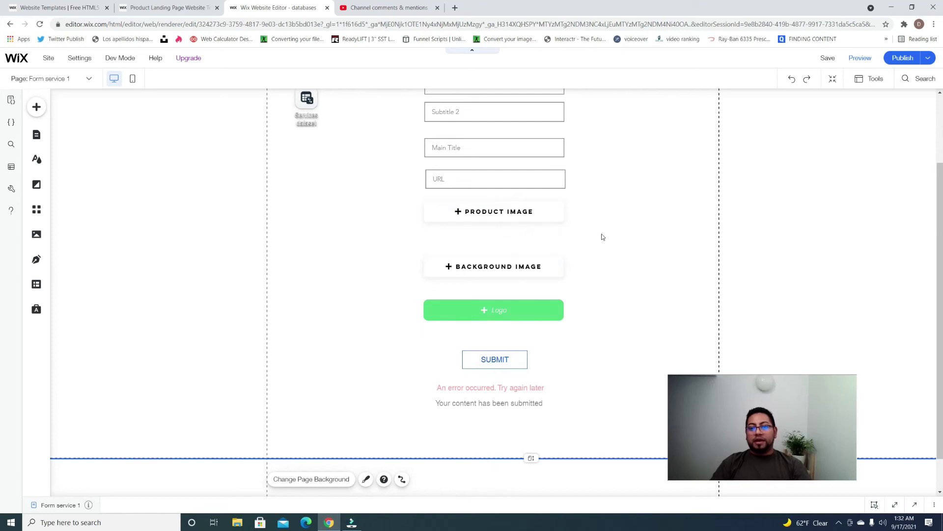
Step: Set the Submit button's connection to navigate to a link when submission is successful
{"action": "left_click", "coordinate": [520, 362]}
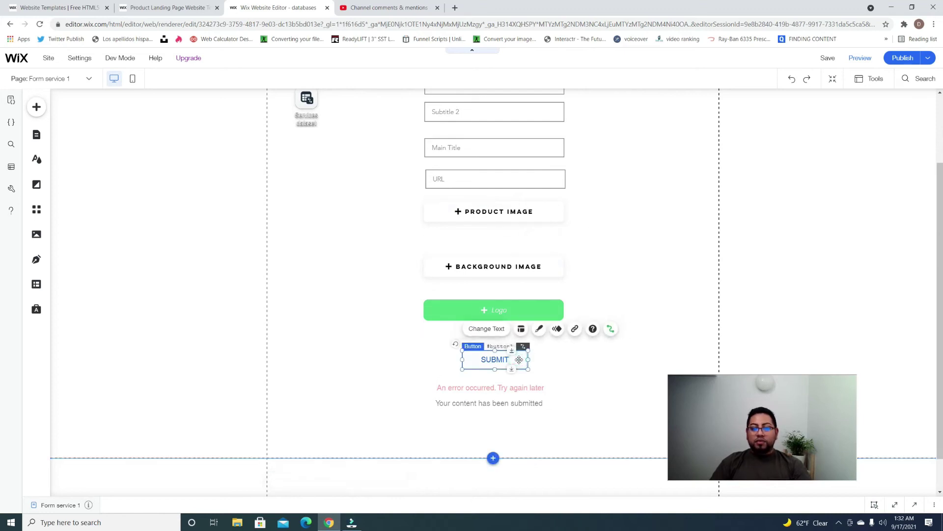
{"action": "left_click", "coordinate": [611, 328]}
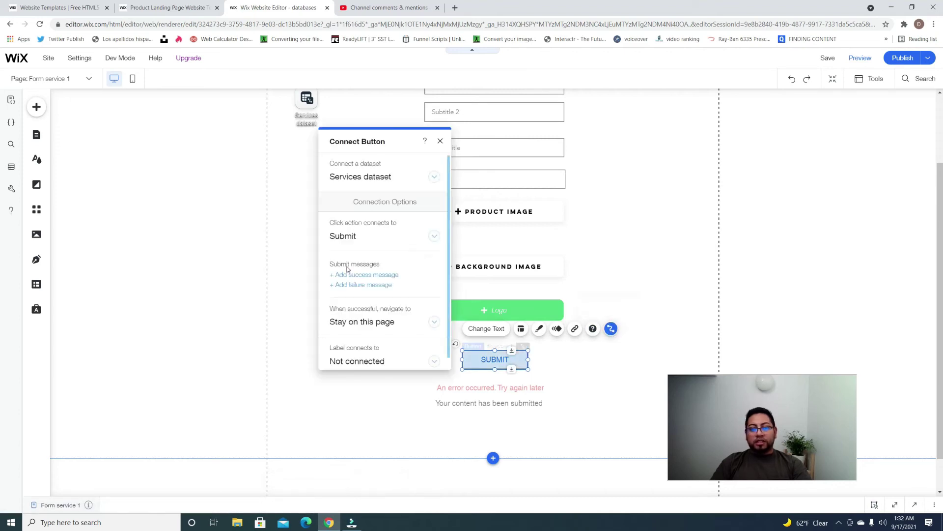
{"action": "scroll", "coordinate": [404, 255], "scroll_direction": "down", "scroll_amount": 1}
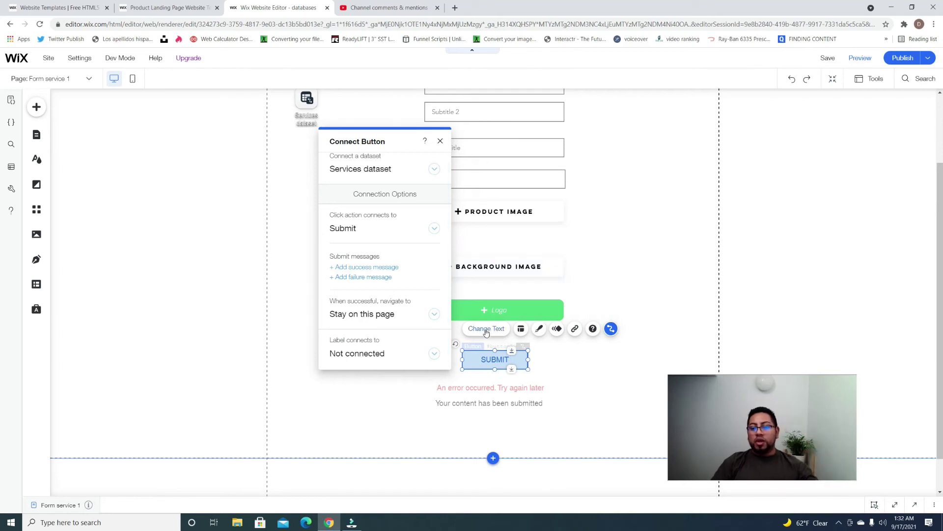
{"action": "left_click", "coordinate": [432, 319]}
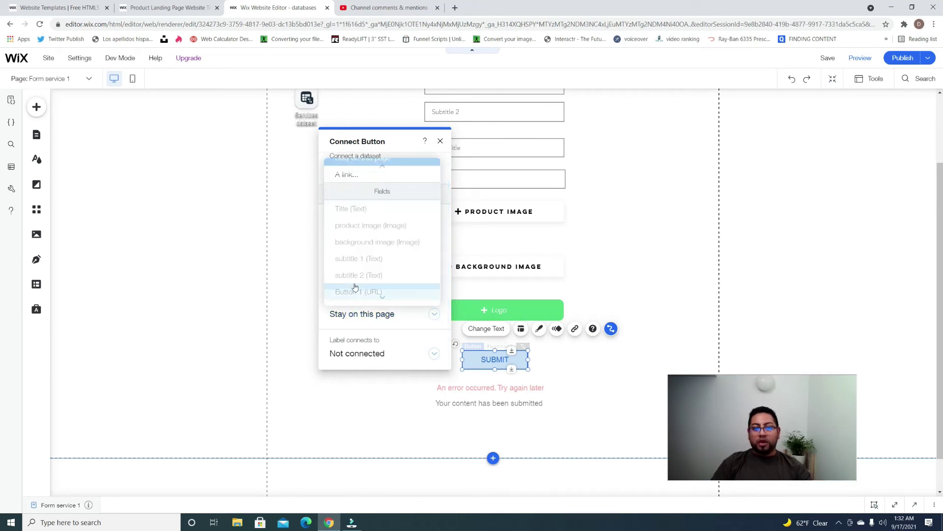
{"action": "left_click", "coordinate": [432, 316]}
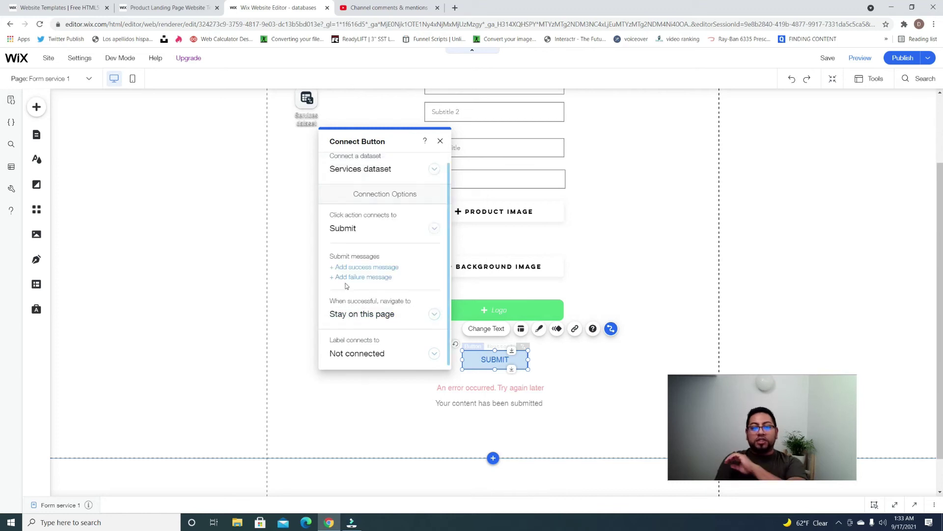
{"action": "left_click", "coordinate": [434, 313]}
{"action": "scroll", "coordinate": [418, 227], "scroll_direction": "up", "scroll_amount": 2}
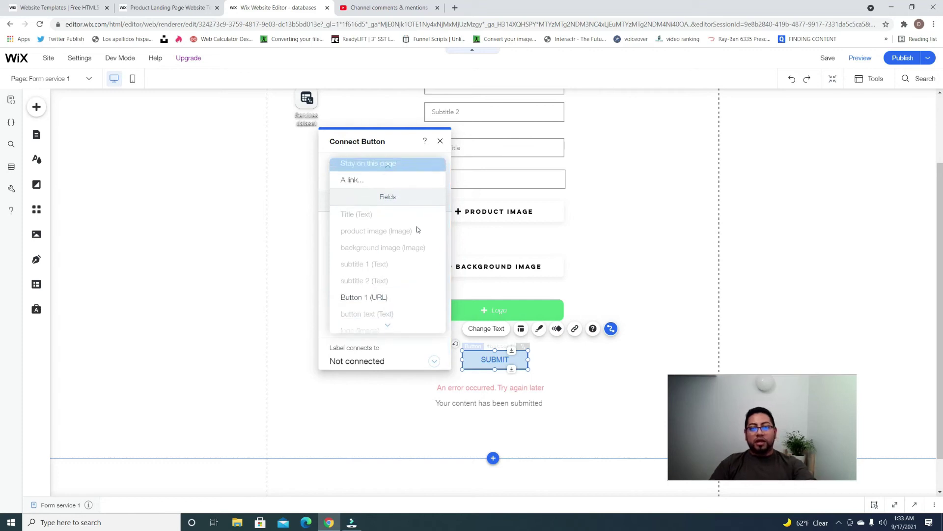
{"action": "left_click", "coordinate": [367, 185]}
{"action": "scroll", "coordinate": [370, 207], "scroll_direction": "down", "scroll_amount": 2}
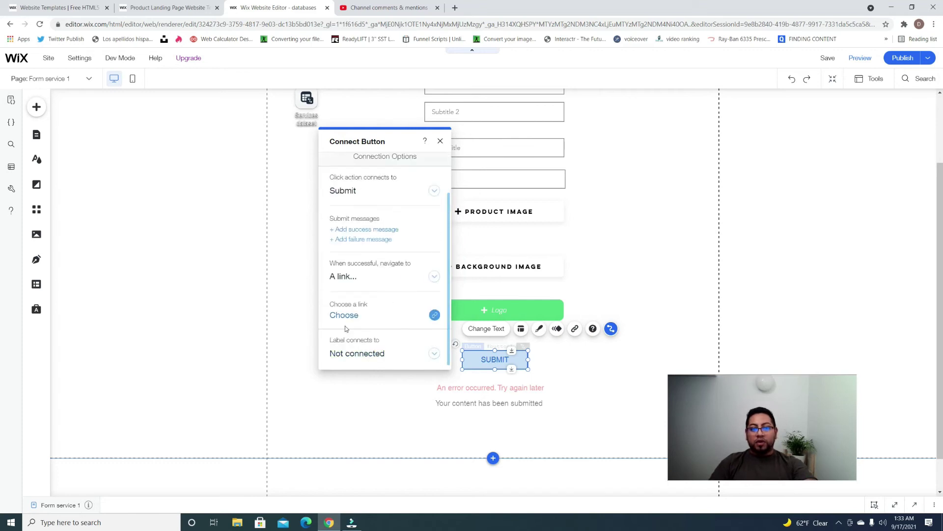
Step: Set the Submit button's after-success link to the Home page and close its connection settings
{"action": "left_click", "coordinate": [435, 315]}
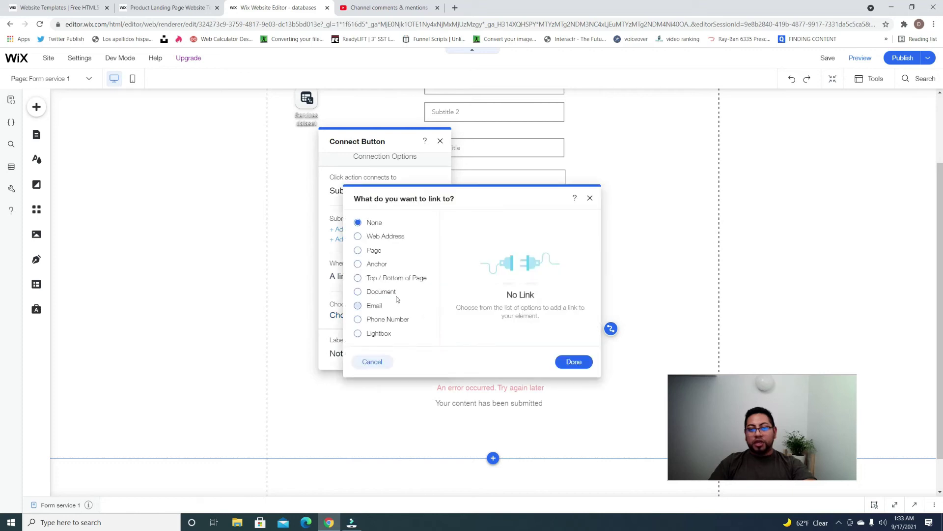
{"action": "left_click", "coordinate": [358, 250]}
{"action": "left_click", "coordinate": [555, 235]}
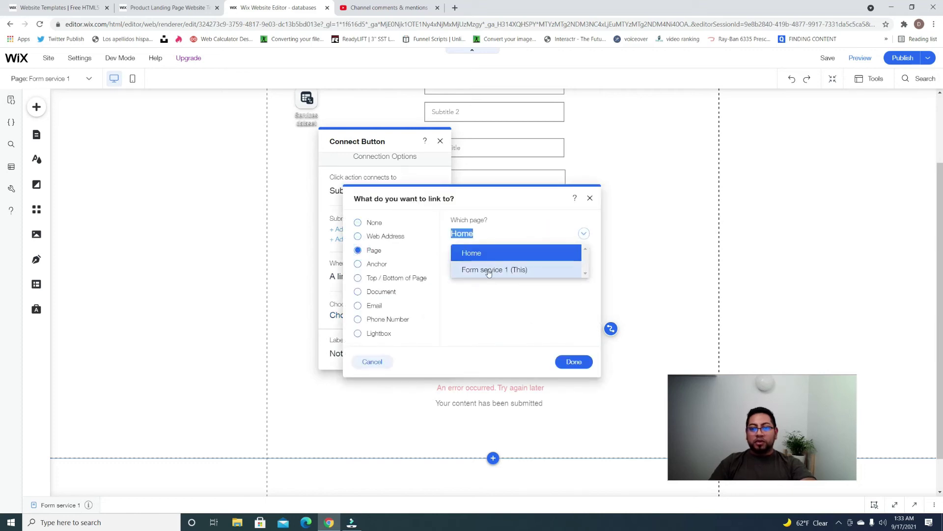
{"action": "left_click", "coordinate": [499, 272]}
{"action": "left_click", "coordinate": [554, 234]}
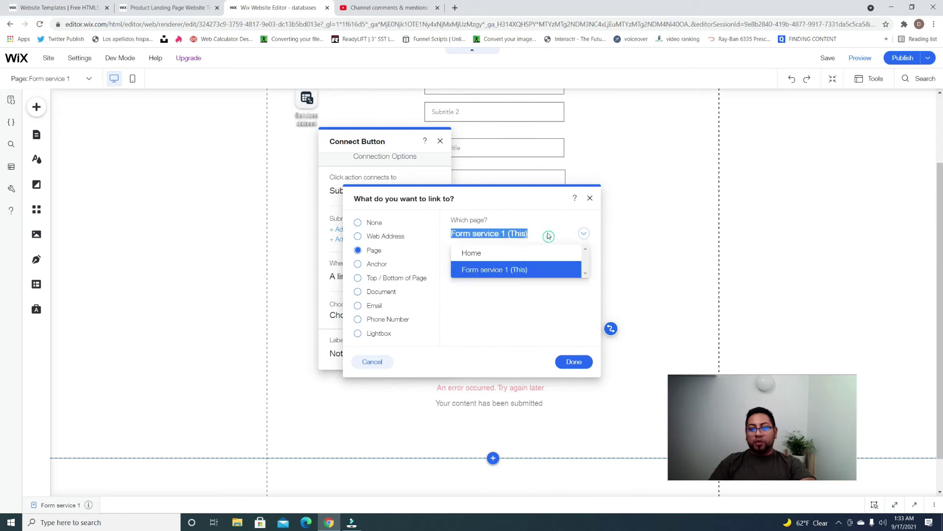
{"action": "left_click", "coordinate": [467, 253]}
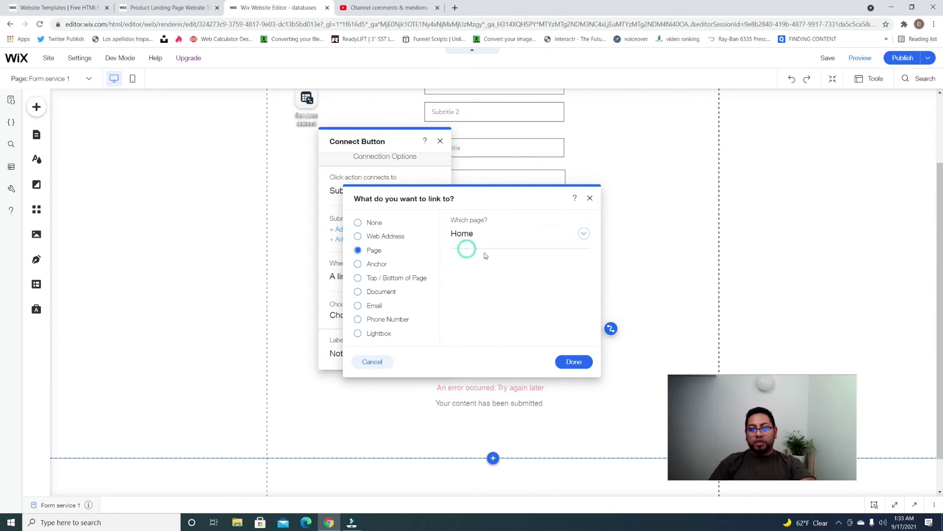
{"action": "left_click", "coordinate": [574, 361]}
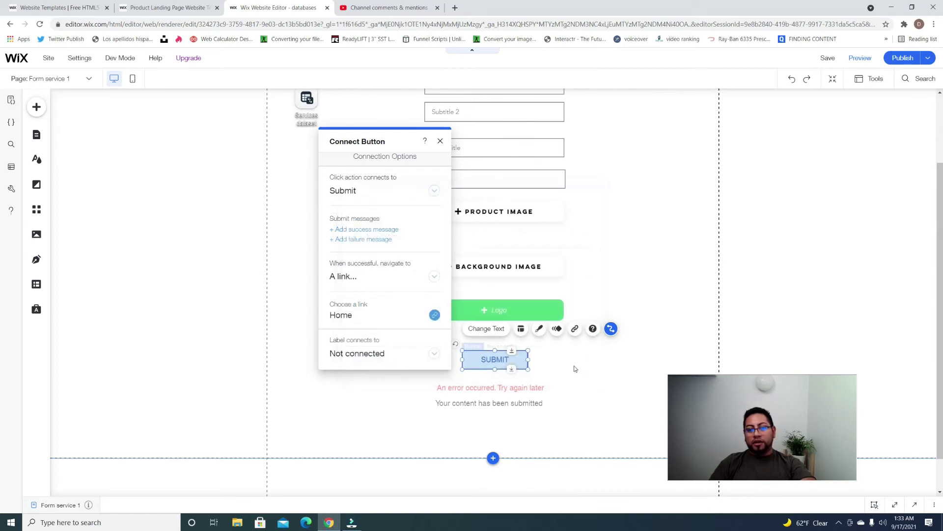
{"action": "left_click", "coordinate": [439, 142]}
Step: Publish the site, check the live Home page and return to the editor
{"action": "left_click", "coordinate": [894, 59]}
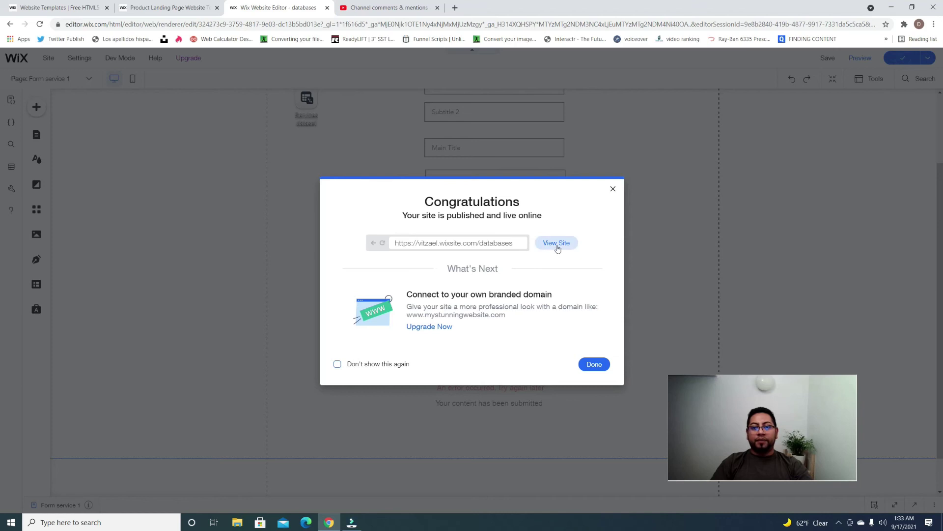
{"action": "left_click", "coordinate": [556, 244]}
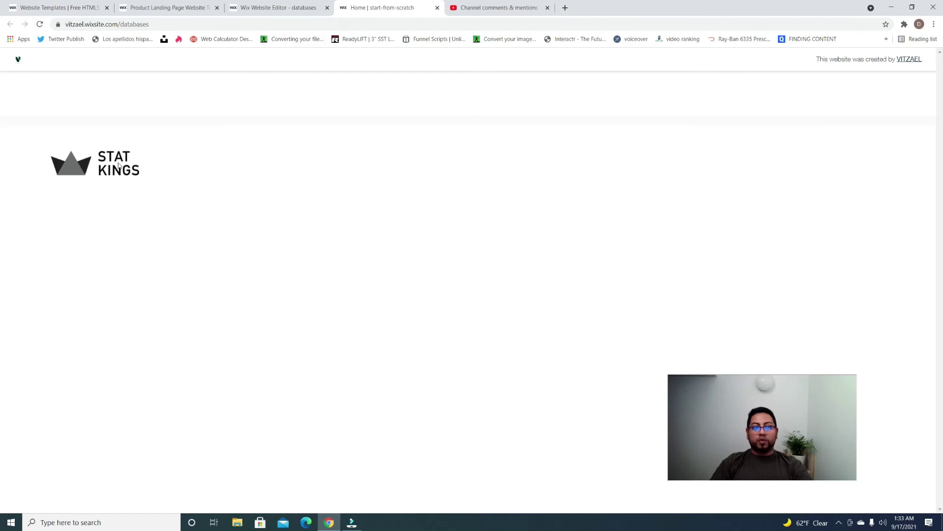
{"action": "left_click", "coordinate": [437, 8]}
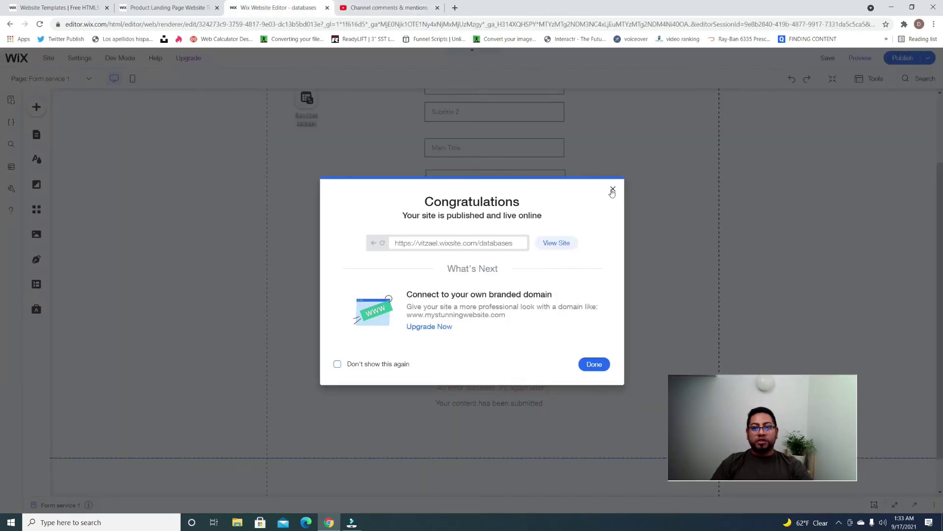
{"action": "left_click", "coordinate": [613, 190]}
Step: Open the Home page for editing and reload the editor
{"action": "left_click", "coordinate": [36, 134]}
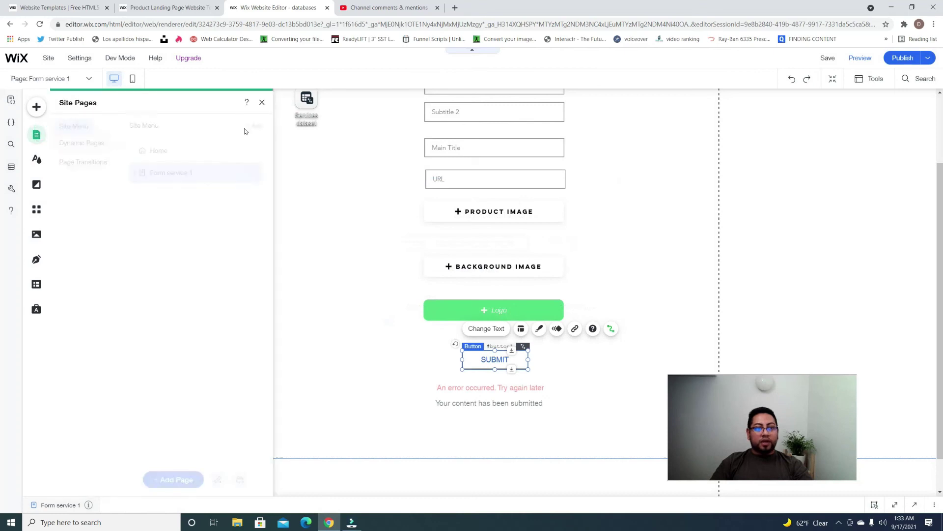
{"action": "left_click", "coordinate": [217, 152]}
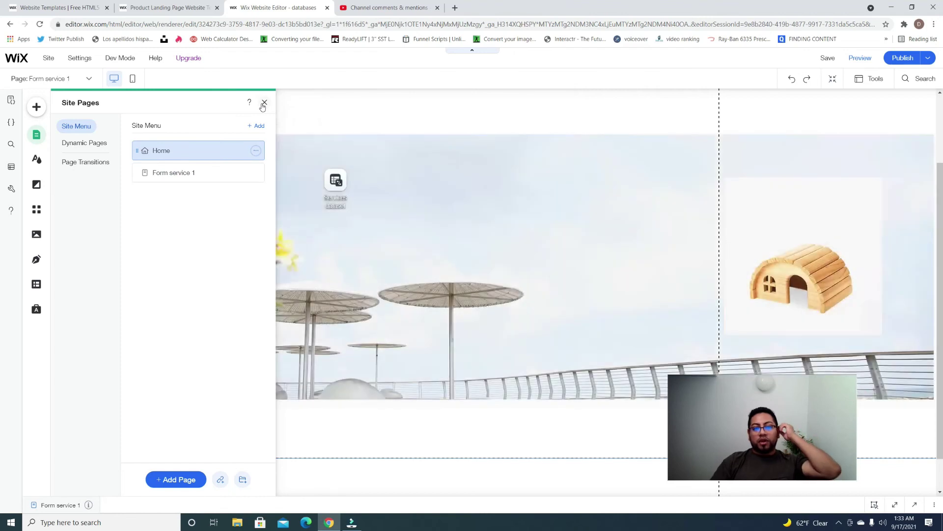
{"action": "left_click", "coordinate": [264, 103]}
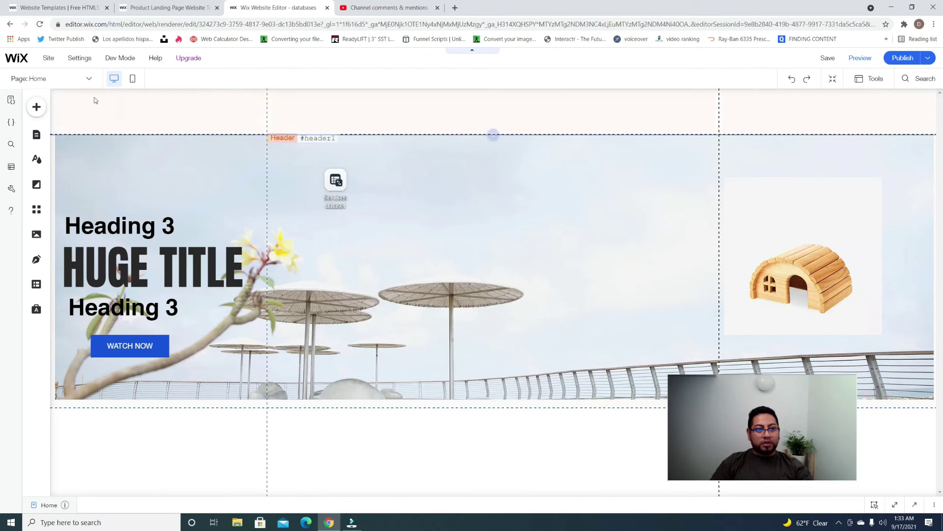
{"action": "left_click", "coordinate": [40, 24]}
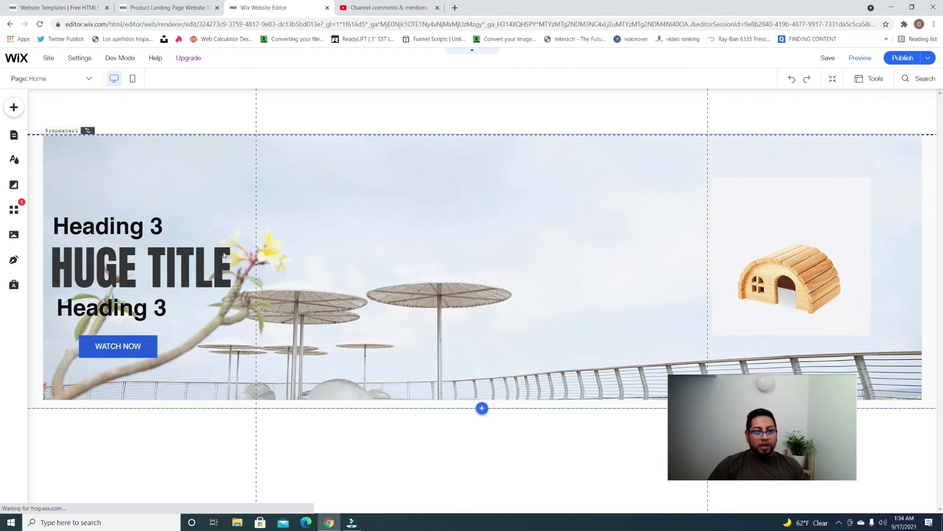
Step: Show the Layers list and select the image2 layer
{"action": "left_click", "coordinate": [878, 77]}
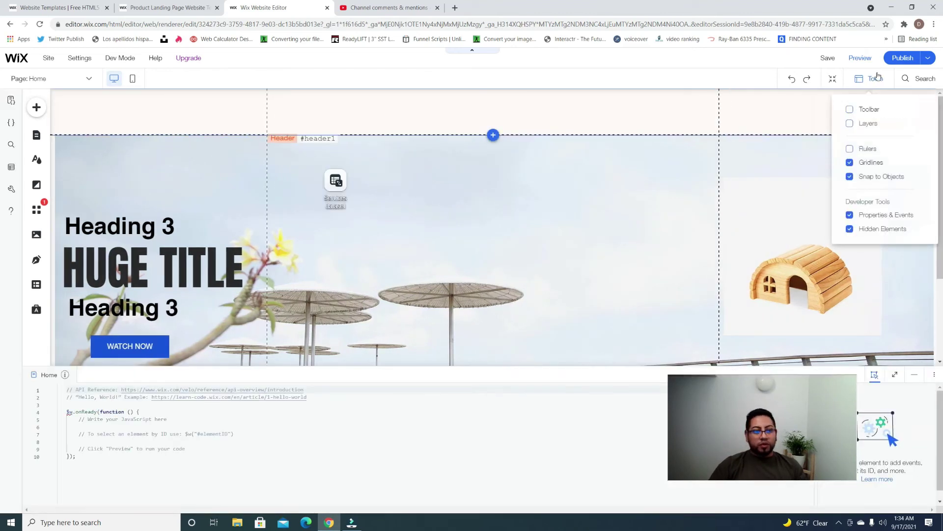
{"action": "left_click", "coordinate": [868, 123]}
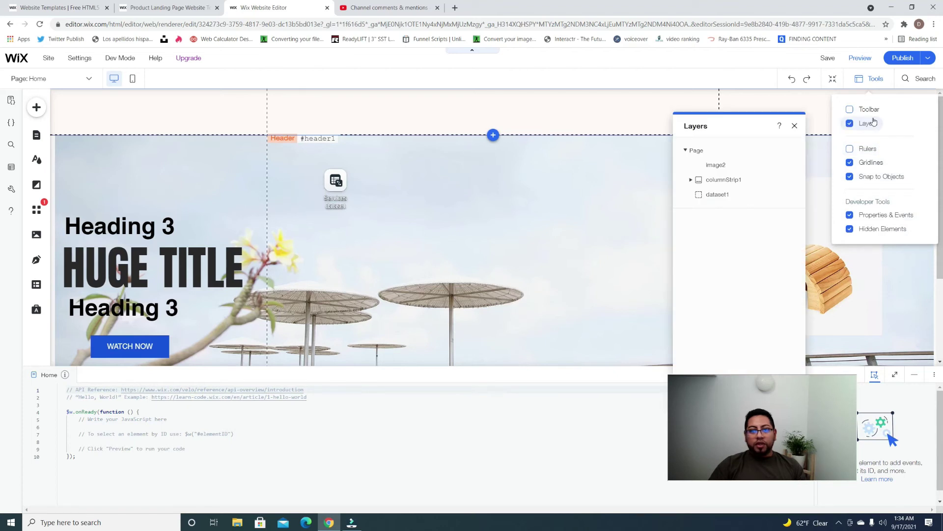
{"action": "left_click", "coordinate": [729, 166]}
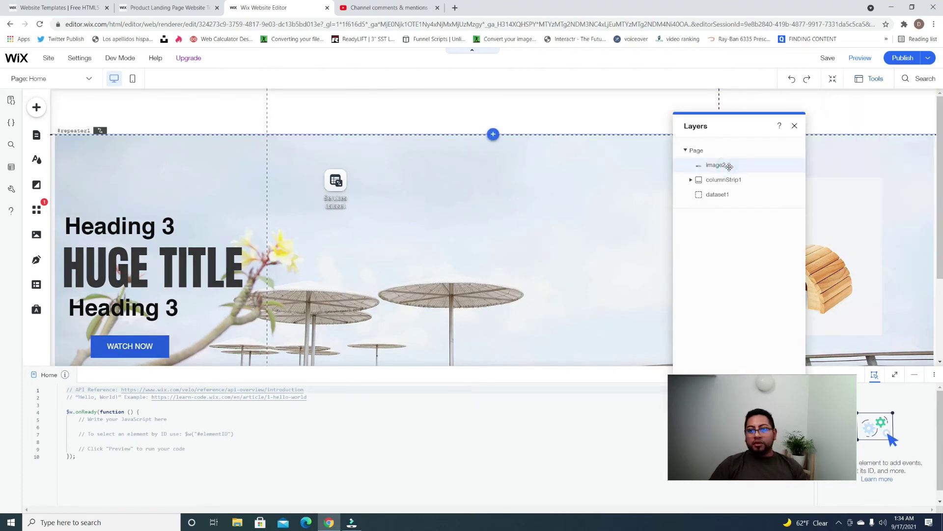
{"action": "left_click", "coordinate": [715, 166]}
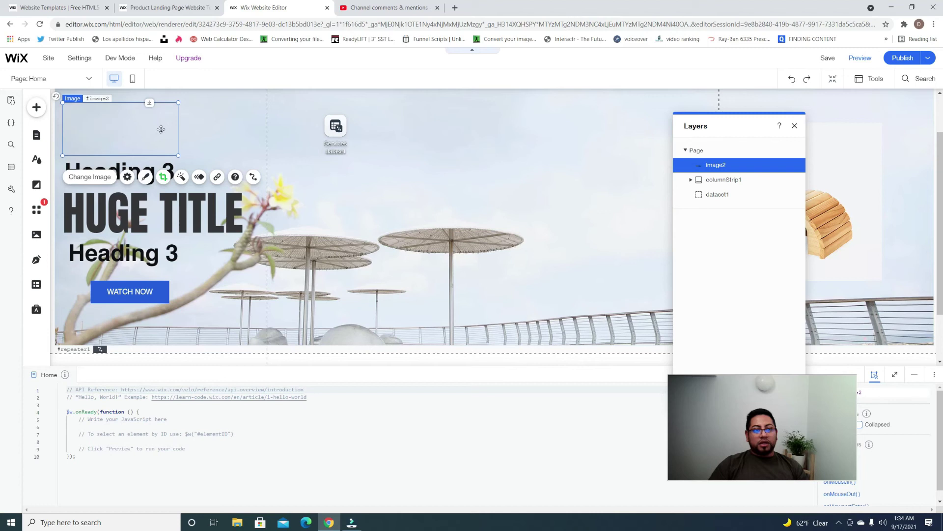
Step: Shift the Home page's repeater slightly left, to about x: -478, y: 100
{"action": "right_click", "coordinate": [160, 129]}
{"action": "left_click", "coordinate": [119, 118]}
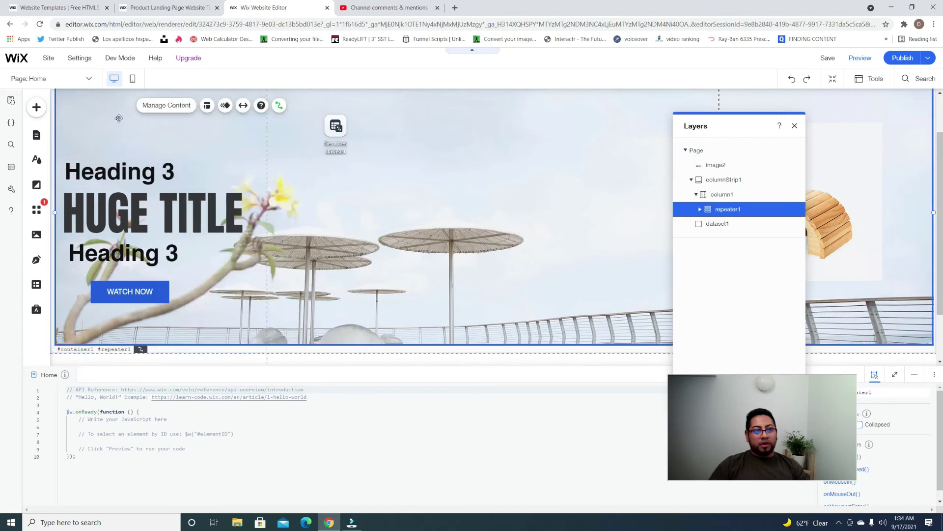
{"action": "left_click", "coordinate": [119, 118]}
{"action": "scroll", "coordinate": [446, 202], "scroll_direction": "up", "scroll_amount": 1}
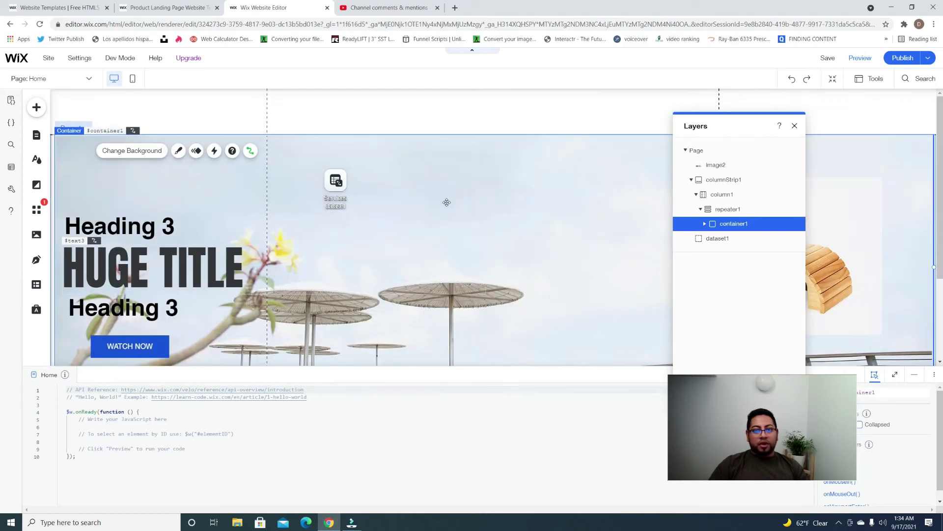
{"action": "mouse_move", "coordinate": [512, 142]}
{"action": "left_mouse_down"}
{"action": "mouse_move", "coordinate": [510, 131]}
{"action": "mouse_move", "coordinate": [535, 133]}
{"action": "mouse_move", "coordinate": [539, 286]}
{"action": "mouse_move", "coordinate": [565, 196]}
{"action": "mouse_move", "coordinate": [551, 139]}
{"action": "mouse_move", "coordinate": [528, 142]}
{"action": "left_mouse_up"}
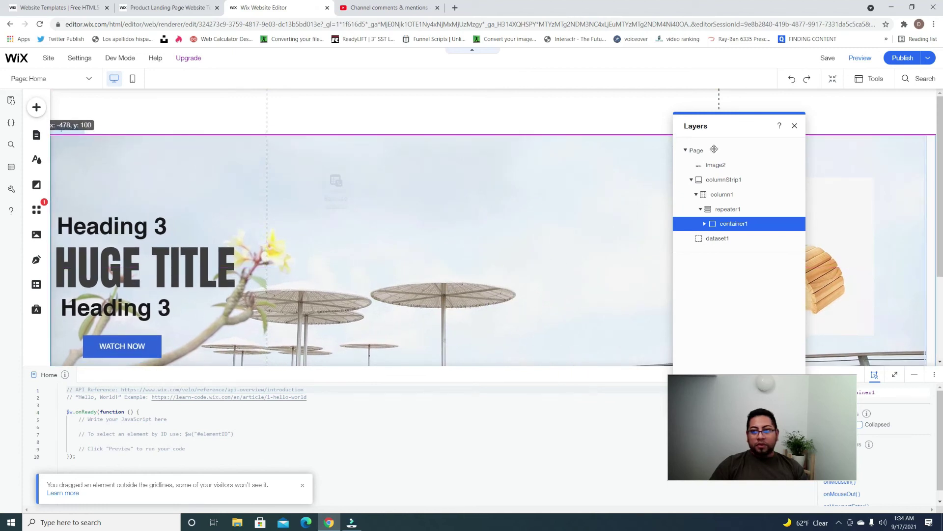
{"action": "left_click_drag", "start_coordinate": [714, 149], "coordinate": [714, 149]}
Step: Move the image2 layer below columnStrip1 in the Home page's layer order
{"action": "left_click", "coordinate": [716, 164]}
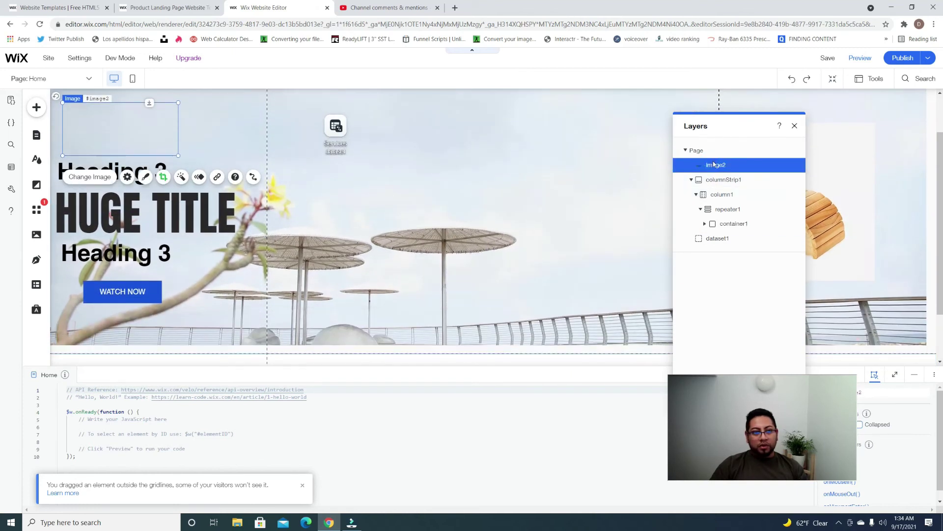
{"action": "right_click", "coordinate": [715, 167]}
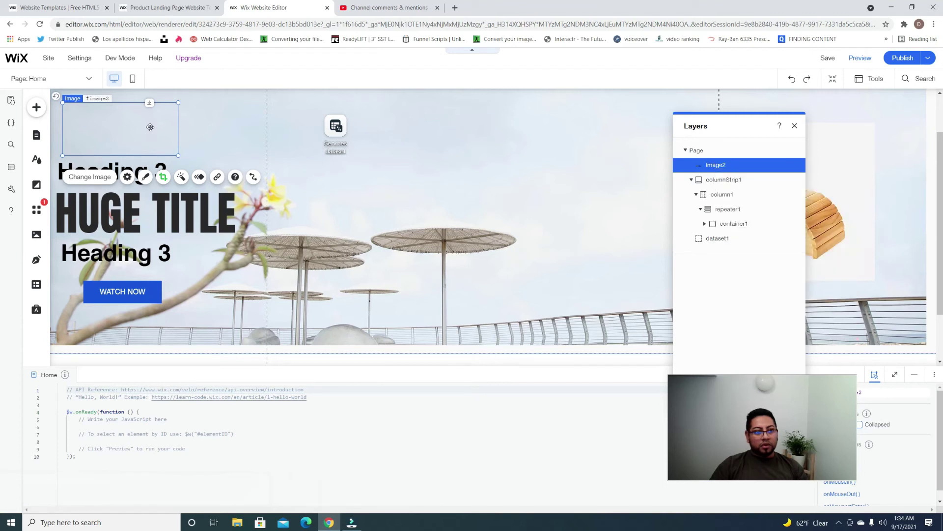
{"action": "right_click", "coordinate": [156, 129]}
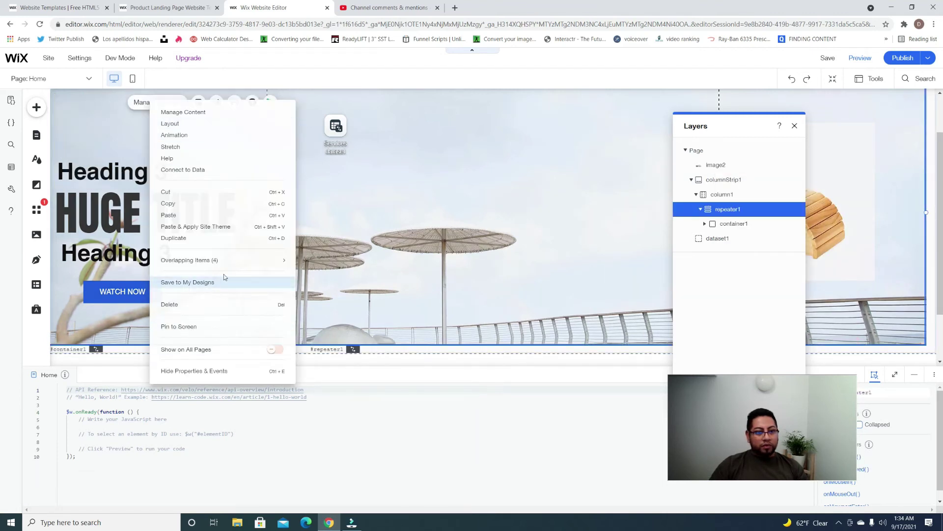
{"action": "left_click", "coordinate": [392, 176]}
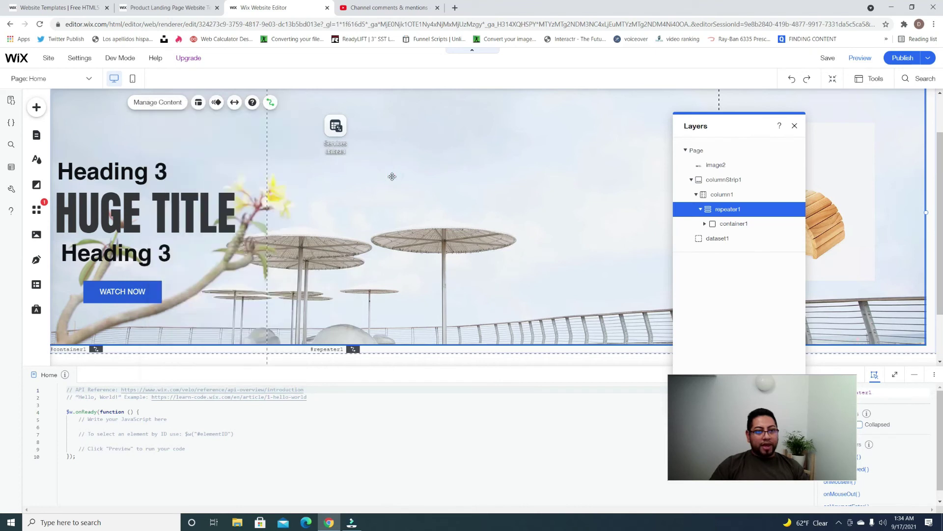
{"action": "right_click", "coordinate": [392, 176]}
{"action": "mouse_move", "coordinate": [443, 230]}
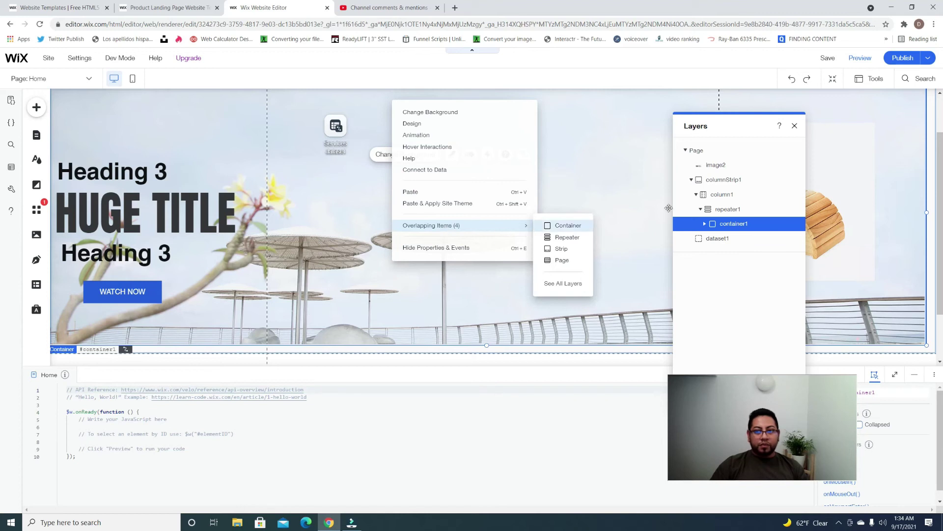
{"action": "left_click_drag", "start_coordinate": [711, 165], "coordinate": [726, 191]}
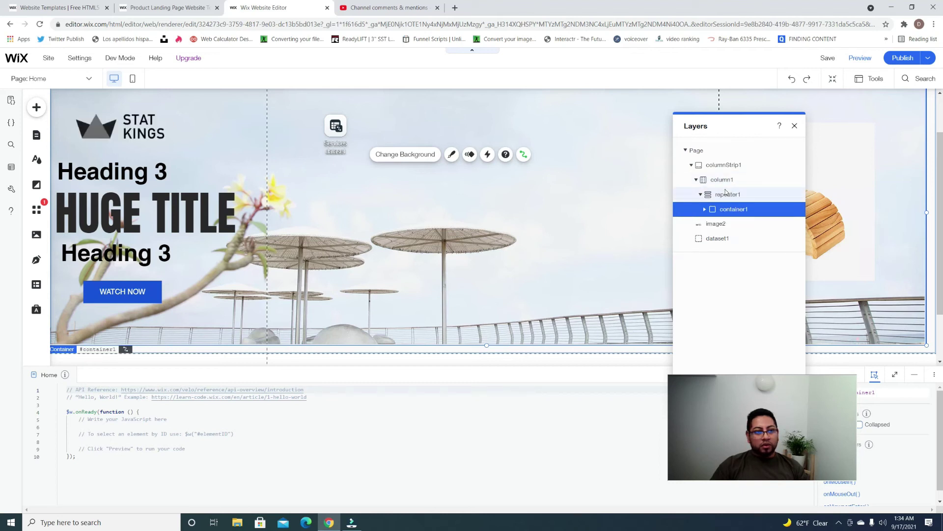
Step: Connect the Stat Kings logo's image source to the logo (Image) field of the Services dataset
{"action": "left_click", "coordinate": [154, 128]}
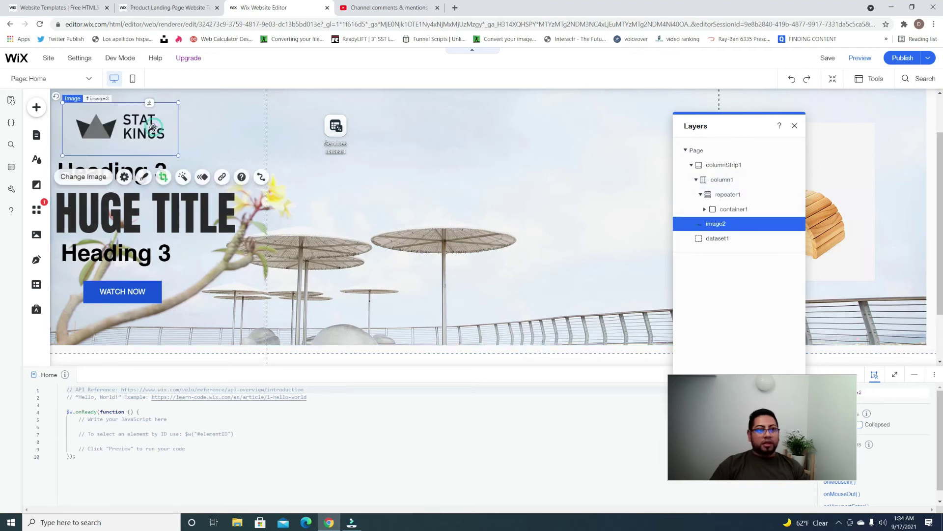
{"action": "left_click", "coordinate": [252, 176]}
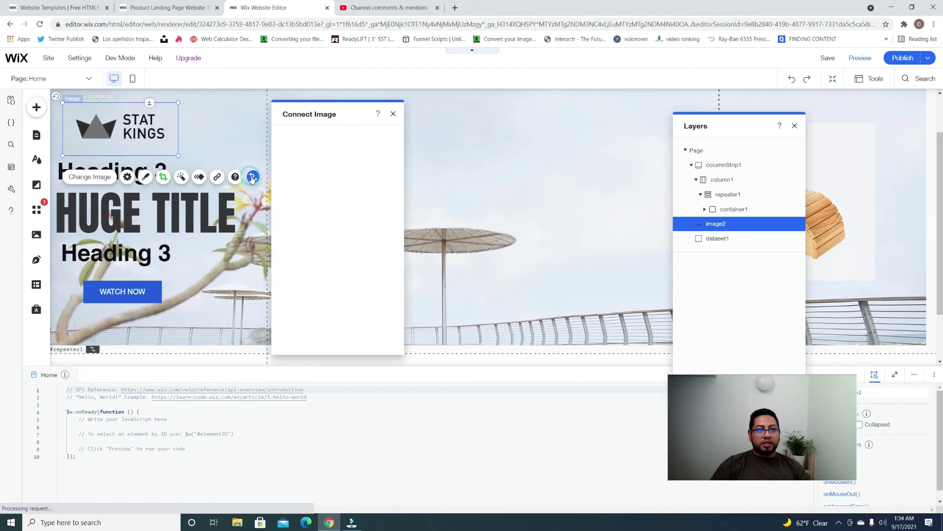
{"action": "left_click", "coordinate": [385, 207]}
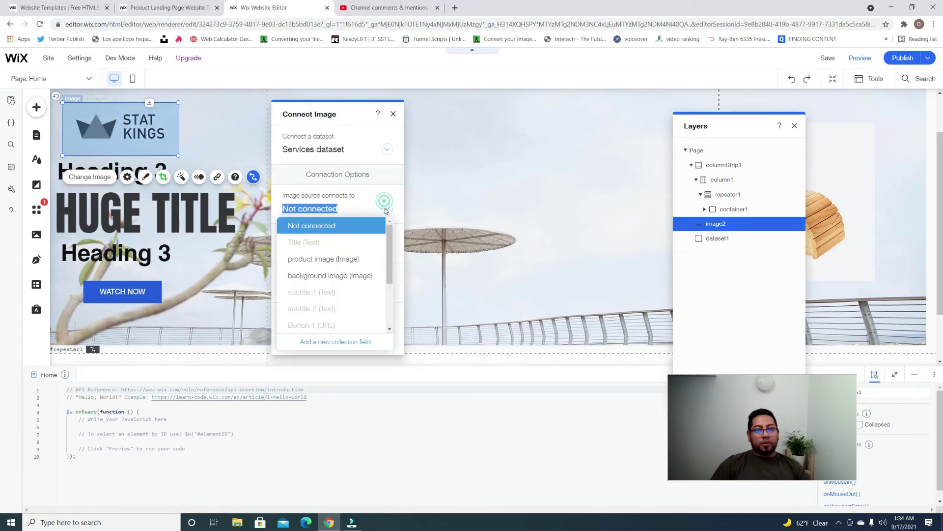
{"action": "scroll", "coordinate": [381, 253], "scroll_direction": "down", "scroll_amount": 1}
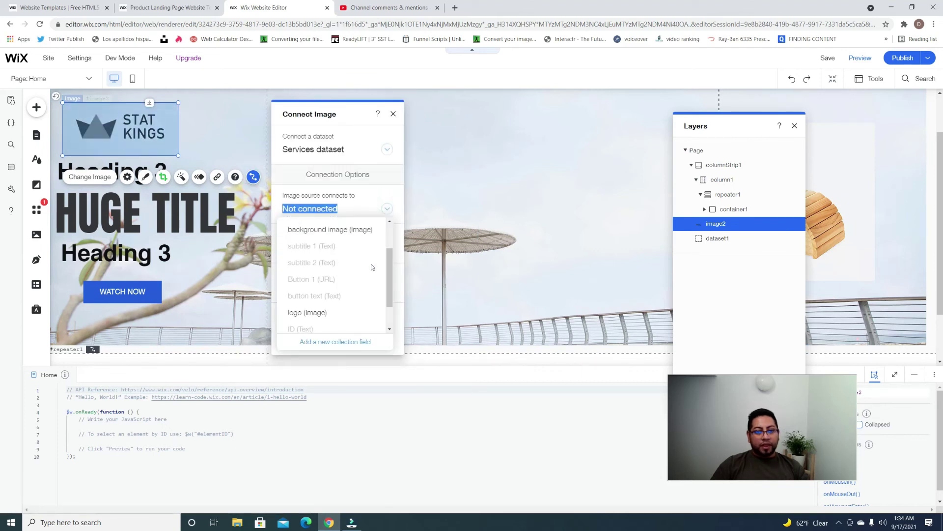
{"action": "left_click", "coordinate": [315, 313]}
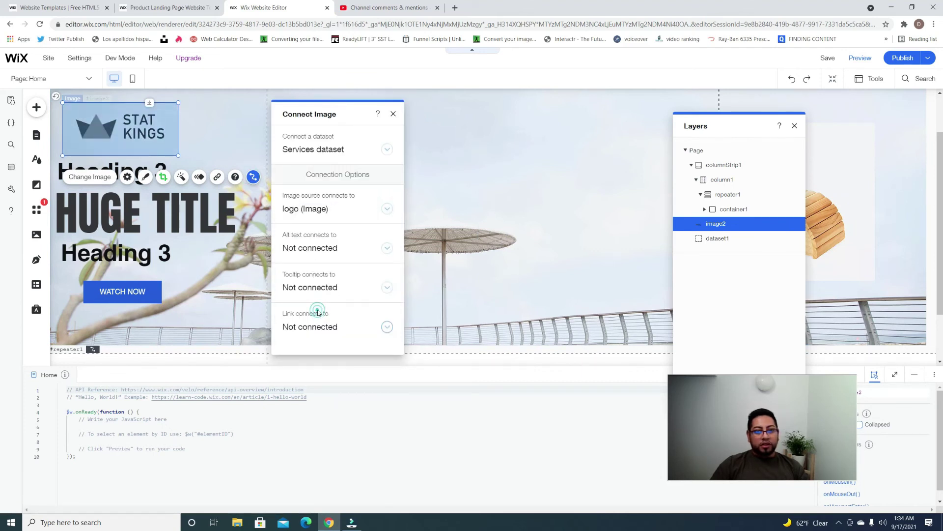
{"action": "left_click", "coordinate": [395, 114]}
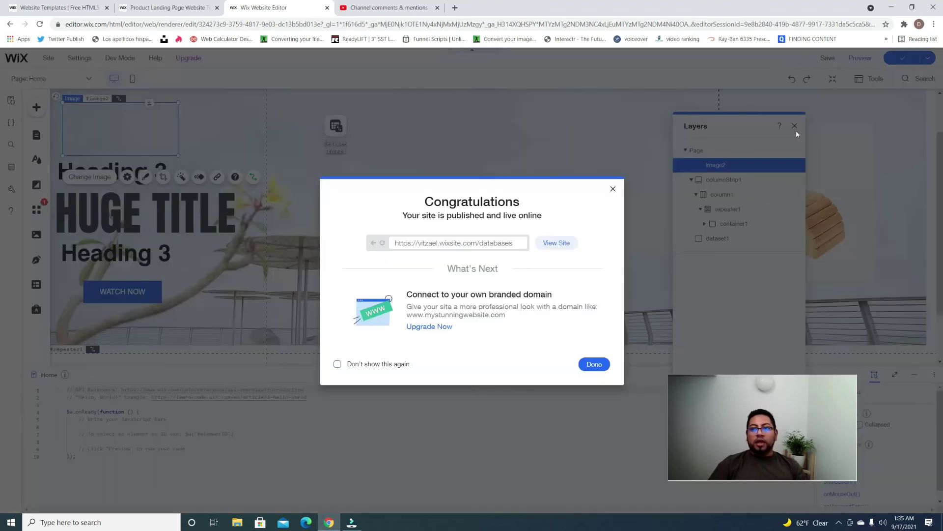
Step: Dismiss the publishing and mobile-editing dialogs and close the Layers list
{"action": "left_click", "coordinate": [612, 190]}
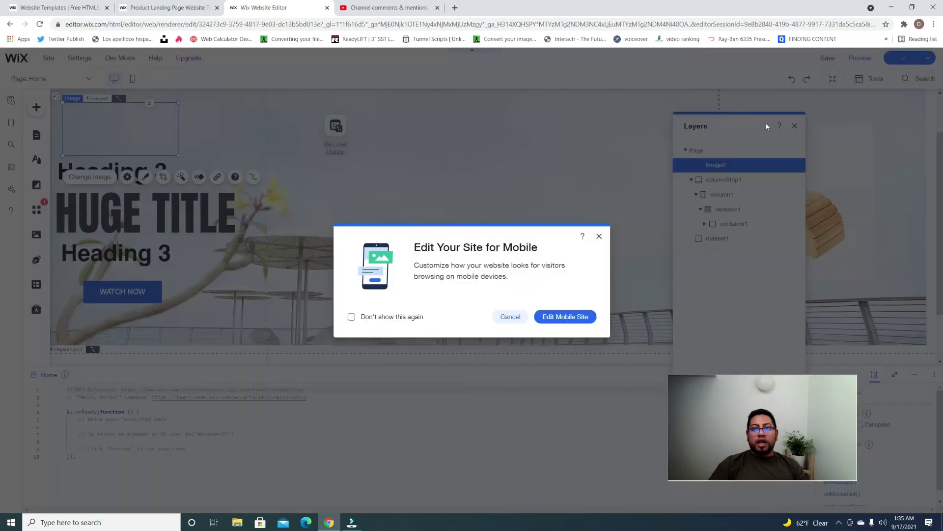
{"action": "left_click", "coordinate": [803, 128]}
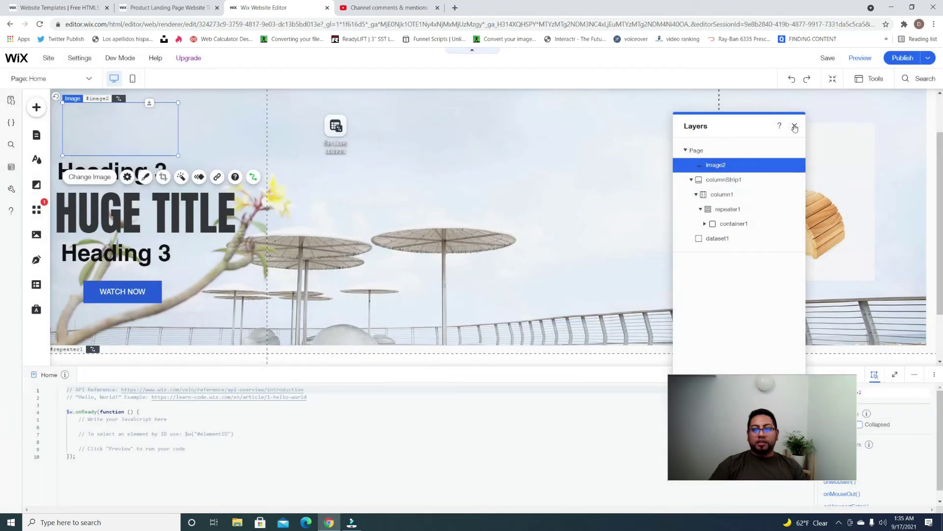
{"action": "left_click", "coordinate": [795, 126]}
{"action": "scroll", "coordinate": [517, 223], "scroll_direction": "up", "scroll_amount": 1}
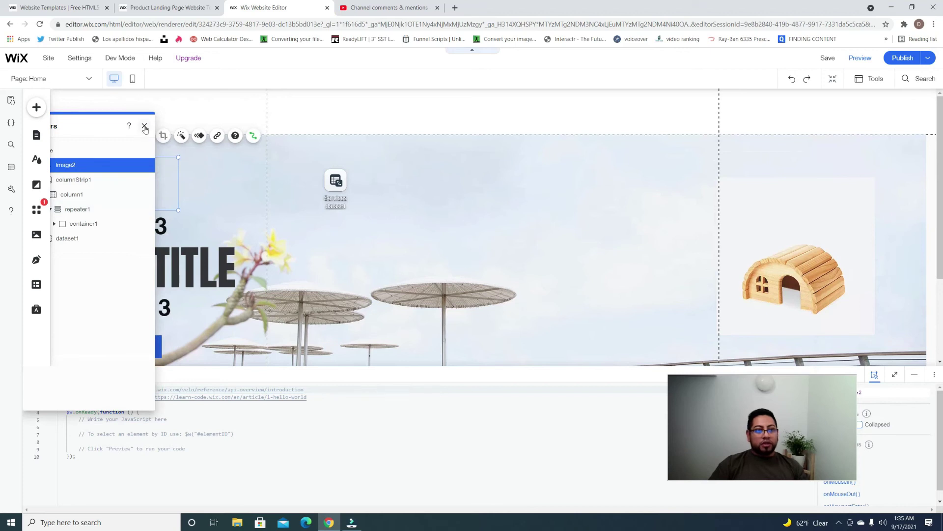
{"action": "left_click", "coordinate": [145, 127]}
Step: Move the repeater down inside its strip and bring the image2 logo out to the middle of the strip's upper area
{"action": "left_click_drag", "start_coordinate": [114, 174], "coordinate": [140, 143]}
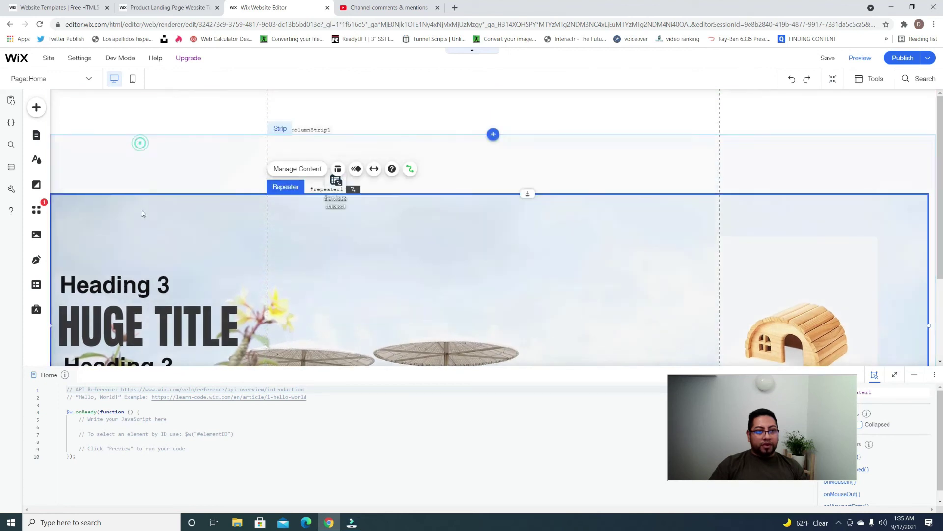
{"action": "left_click", "coordinate": [205, 154]}
{"action": "left_click_drag", "start_coordinate": [204, 170], "coordinate": [196, 253]}
{"action": "left_click_drag", "start_coordinate": [145, 178], "coordinate": [474, 253]}
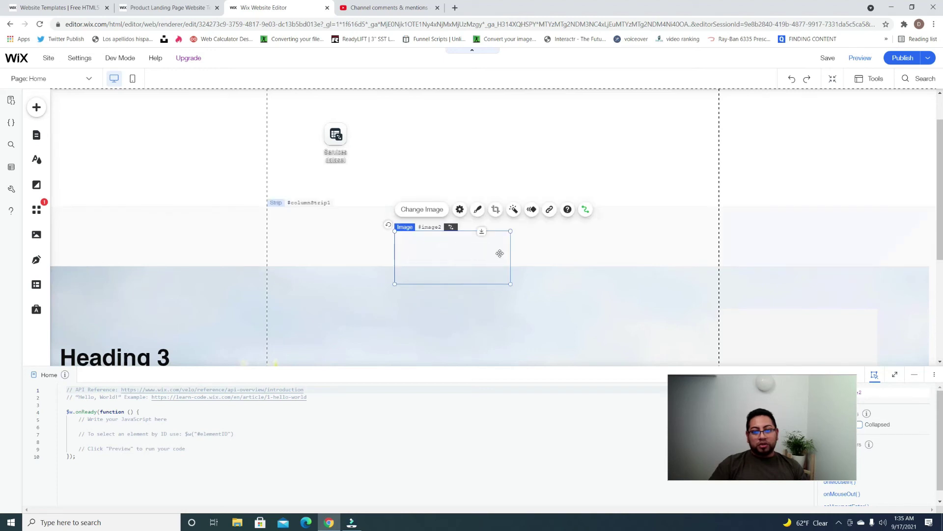
Step: Place the Stat Kings logo inside the repeater item, directly above the first Heading 3
{"action": "scroll", "coordinate": [500, 253], "scroll_direction": "down", "scroll_amount": 3}
{"action": "scroll", "coordinate": [509, 223], "scroll_direction": "up", "scroll_amount": 2}
{"action": "left_click_drag", "start_coordinate": [500, 219], "coordinate": [499, 196]}
{"action": "scroll", "coordinate": [535, 196], "scroll_direction": "down", "scroll_amount": 3}
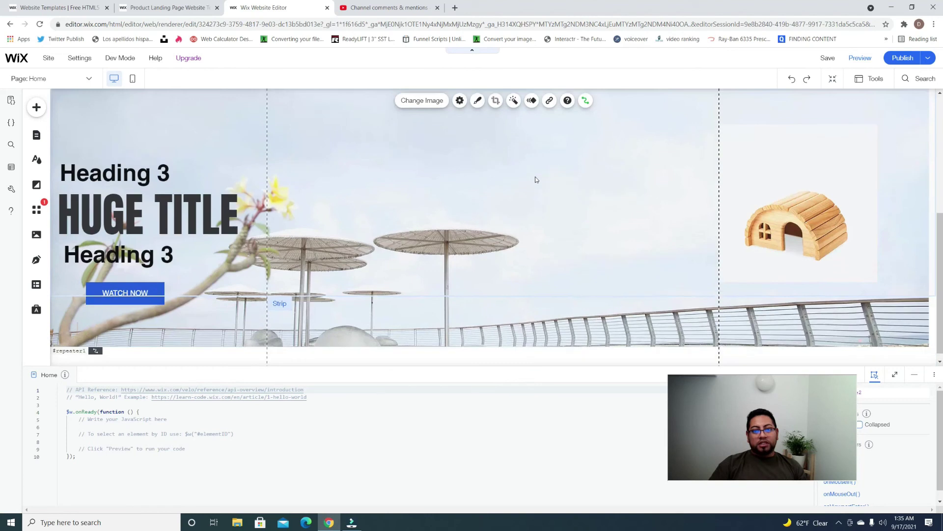
{"action": "scroll", "coordinate": [529, 167], "scroll_direction": "up", "scroll_amount": 2}
{"action": "left_click_drag", "start_coordinate": [483, 133], "coordinate": [154, 207]}
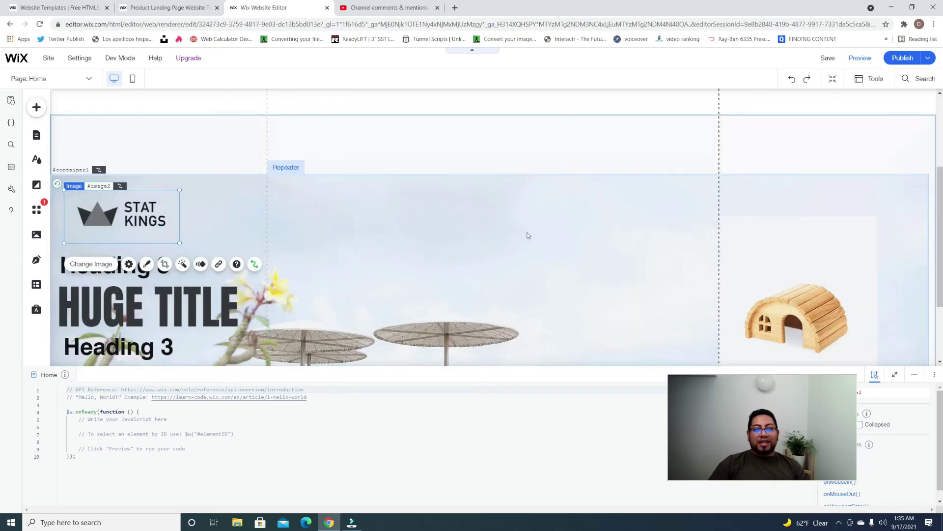
Step: Move the repeater up to the top edge of its strip and centre it horizontally
{"action": "left_click", "coordinate": [435, 202]}
{"action": "left_click", "coordinate": [623, 158]}
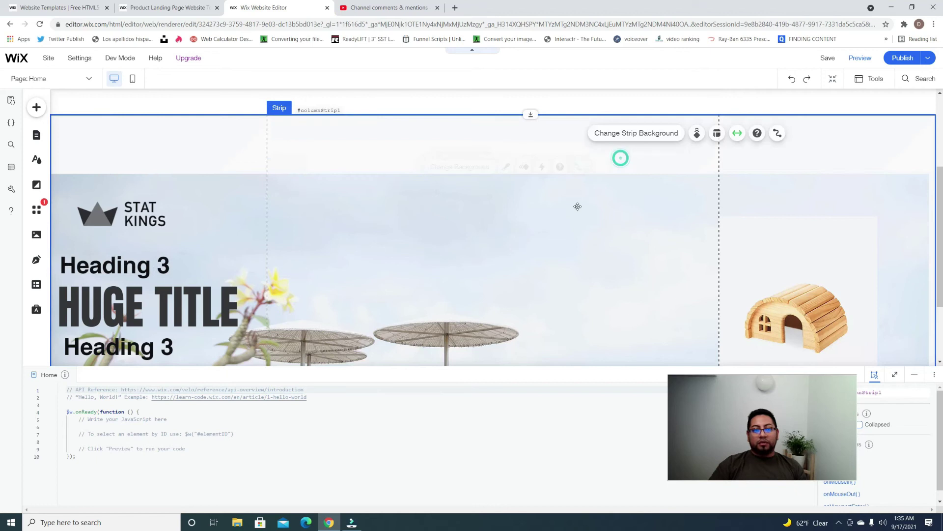
{"action": "left_click", "coordinate": [503, 228]}
{"action": "scroll", "coordinate": [510, 244], "scroll_direction": "up", "scroll_amount": 3}
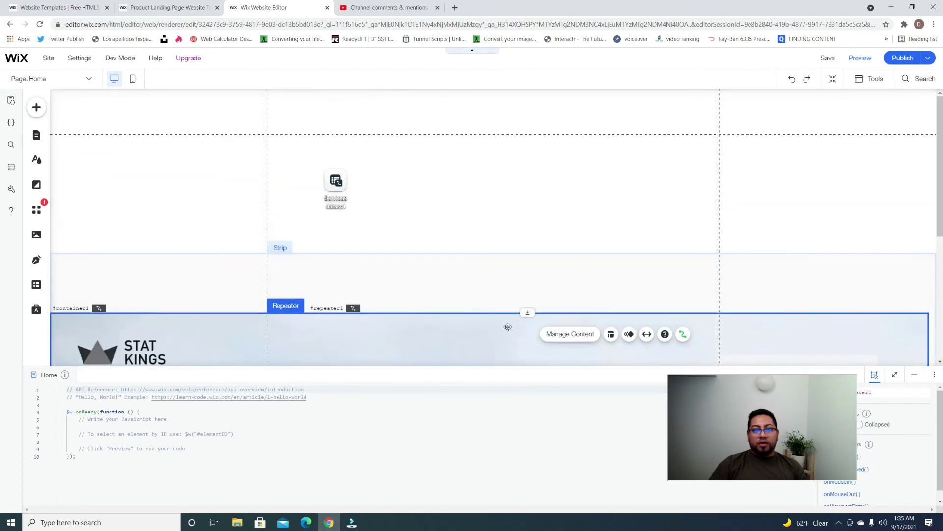
{"action": "left_click", "coordinate": [509, 327]}
{"action": "left_click_drag", "start_coordinate": [404, 303], "coordinate": [512, 322]}
{"action": "left_click", "coordinate": [512, 322]}
{"action": "left_click_drag", "start_coordinate": [445, 313], "coordinate": [451, 252]}
{"action": "left_click", "coordinate": [455, 206]}
{"action": "left_click", "coordinate": [522, 252]}
{"action": "left_click", "coordinate": [482, 187]}
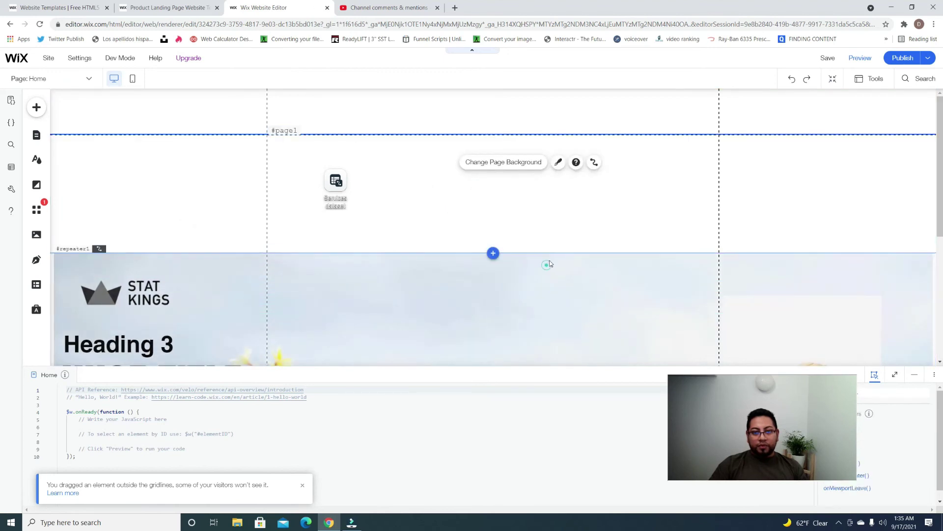
Step: Move the Services dataset icon down over the middle of the repeater
{"action": "left_click", "coordinate": [532, 253]}
{"action": "left_click_drag", "start_coordinate": [531, 198], "coordinate": [470, 167]}
{"action": "left_click_drag", "start_coordinate": [347, 193], "coordinate": [408, 368]}
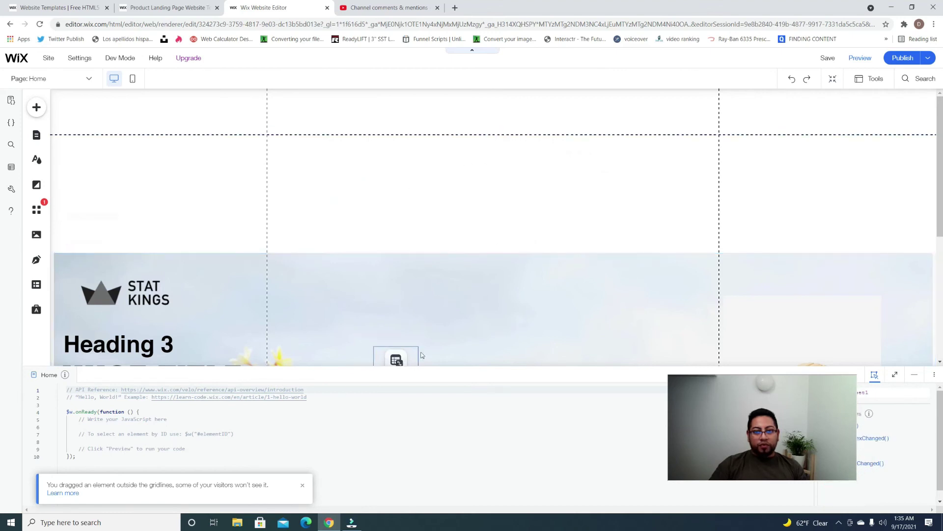
Step: Try to move the repeater and its strip up to the top of the Home page
{"action": "left_click", "coordinate": [526, 259]}
{"action": "left_click_drag", "start_coordinate": [527, 249], "coordinate": [529, 136]}
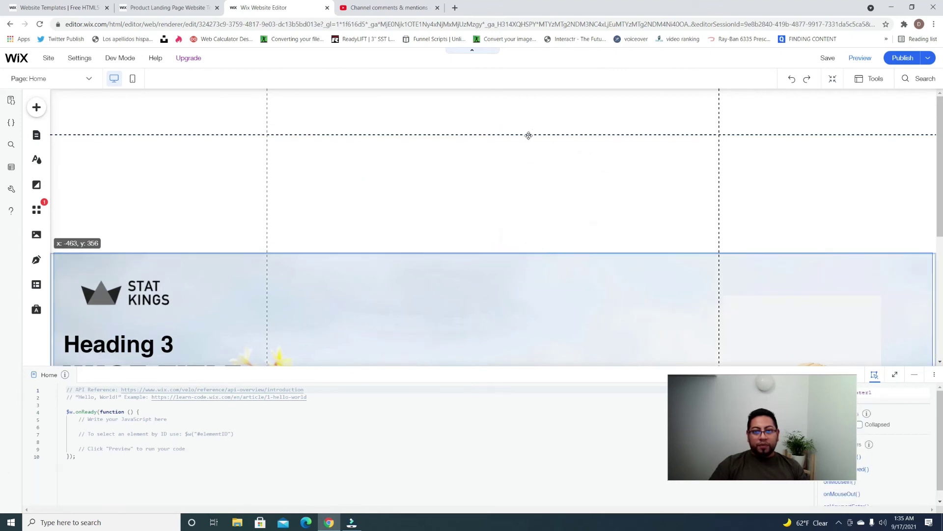
{"action": "left_click_drag", "start_coordinate": [530, 202], "coordinate": [530, 202]}
{"action": "left_click", "coordinate": [529, 202]}
{"action": "left_click", "coordinate": [528, 256]}
{"action": "left_click_drag", "start_coordinate": [529, 253], "coordinate": [529, 186]}
{"action": "left_click", "coordinate": [530, 184]}
{"action": "scroll", "coordinate": [530, 221], "scroll_direction": "down", "scroll_amount": 3}
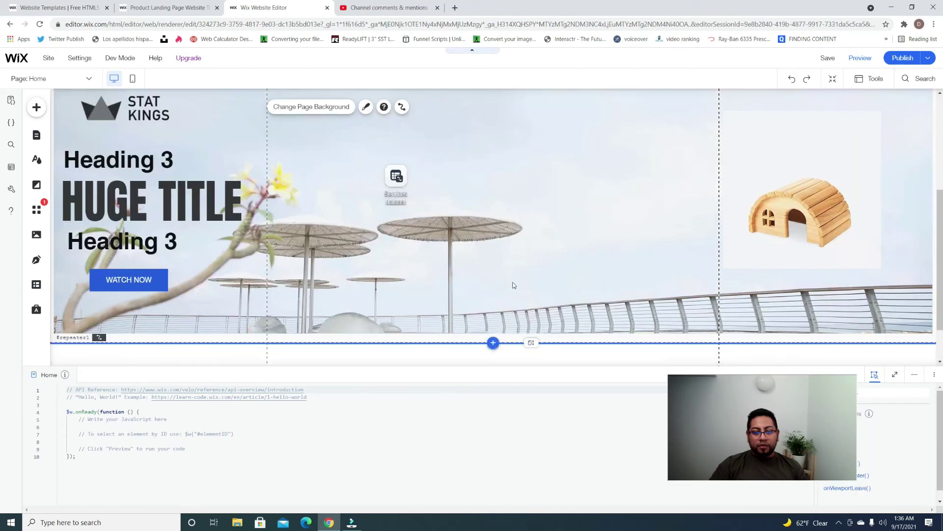
Step: Raise the repeater above its strip to the page's upper edge and adjust the strip's bottom edge
{"action": "scroll", "coordinate": [516, 294], "scroll_direction": "up", "scroll_amount": 3}
{"action": "left_click_drag", "start_coordinate": [524, 311], "coordinate": [523, 240]}
{"action": "scroll", "coordinate": [524, 265], "scroll_direction": "down", "scroll_amount": 5}
{"action": "left_click", "coordinate": [540, 247]}
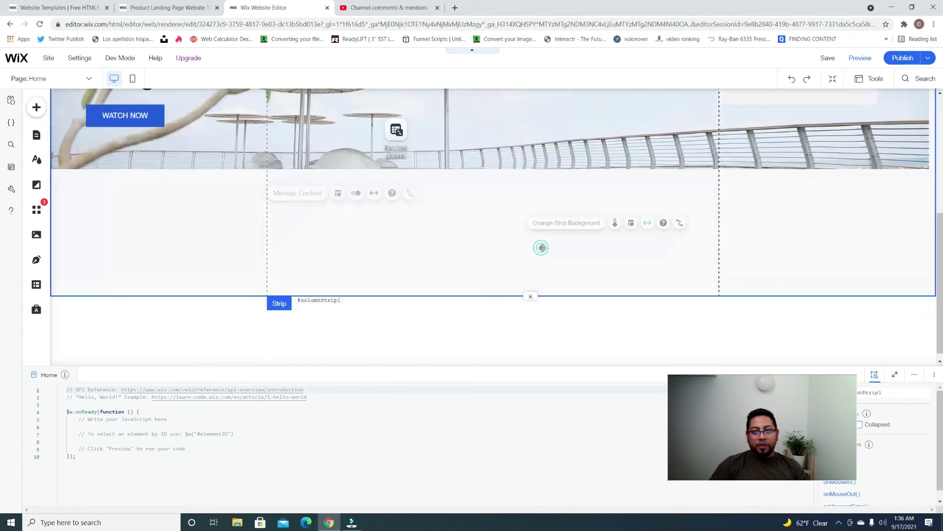
{"action": "left_click_drag", "start_coordinate": [530, 295], "coordinate": [512, 334]}
{"action": "scroll", "coordinate": [492, 347], "scroll_direction": "up", "scroll_amount": 5}
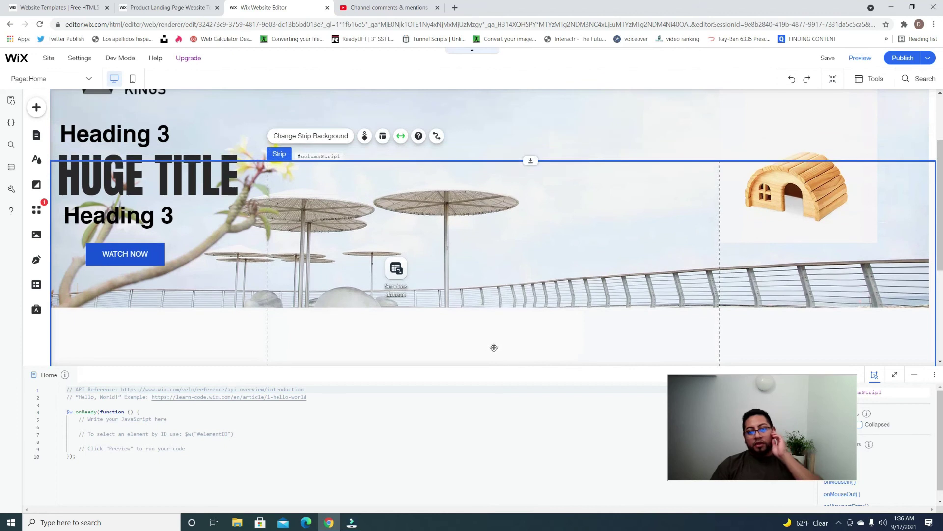
Step: Move the repeater out below columnStrip1 and delete the empty strip
{"action": "left_click_drag", "start_coordinate": [523, 206], "coordinate": [519, 389]}
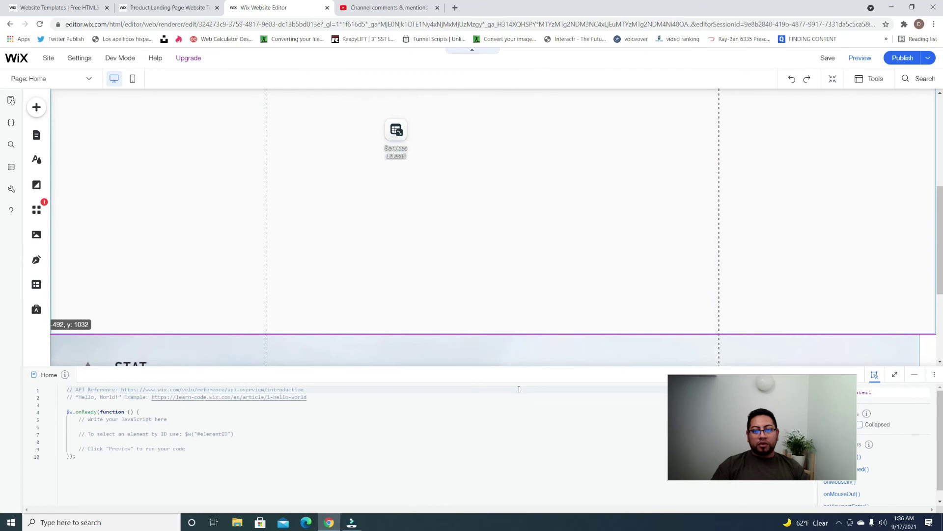
{"action": "left_click", "coordinate": [526, 197]}
{"action": "key", "text": "Delete"}
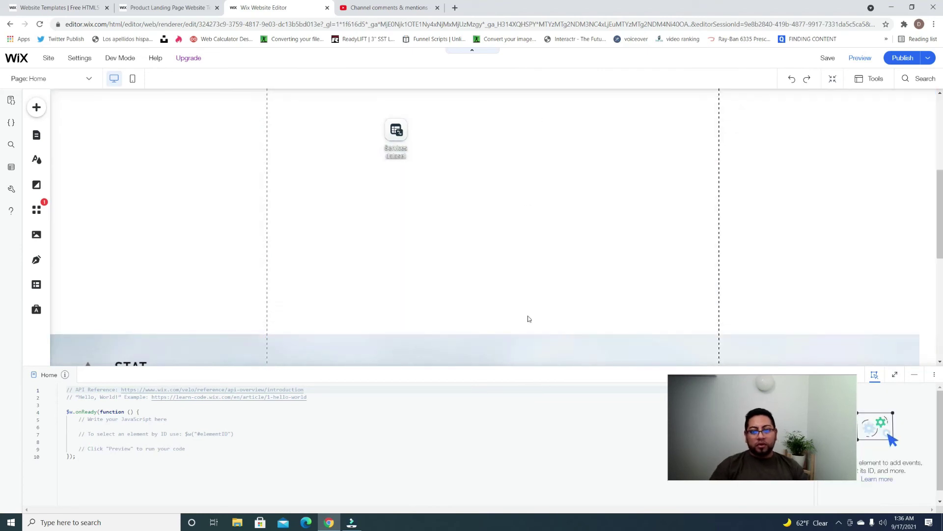
Step: Collapse the code area and move the repeater up to the page's start at x: -463, y: 100
{"action": "left_click", "coordinate": [521, 333]}
{"action": "left_click_drag", "start_coordinate": [521, 333], "coordinate": [579, 333]}
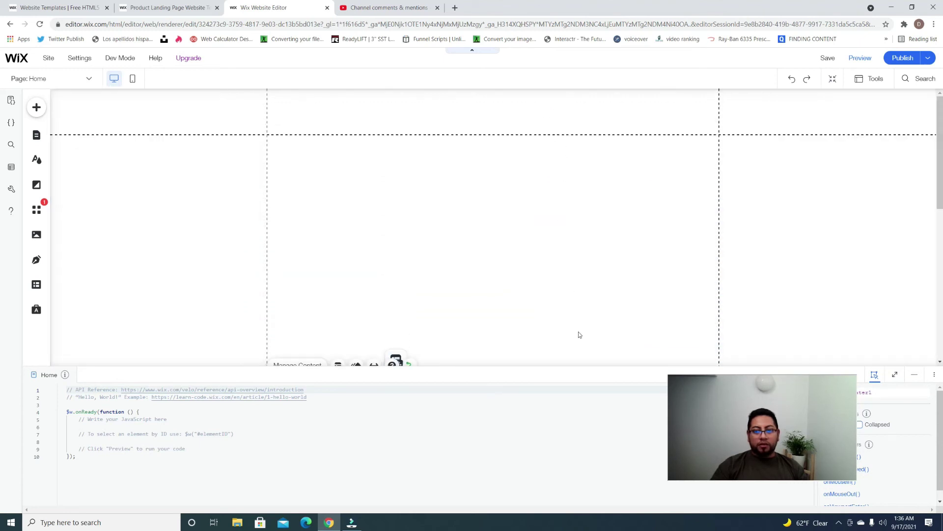
{"action": "left_click", "coordinate": [915, 375]}
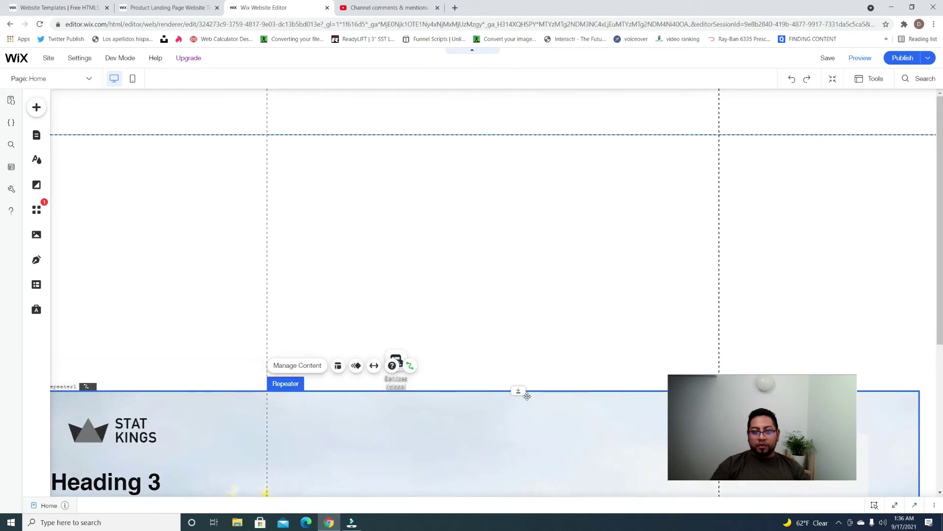
{"action": "left_click_drag", "start_coordinate": [523, 391], "coordinate": [513, 183]}
{"action": "left_click_drag", "start_coordinate": [512, 152], "coordinate": [500, 278]}
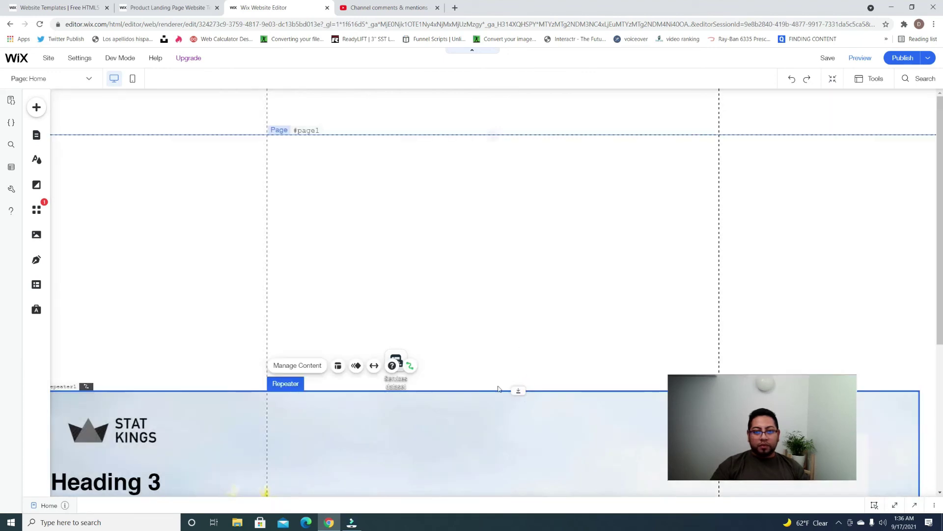
{"action": "left_click_drag", "start_coordinate": [492, 407], "coordinate": [507, 149]}
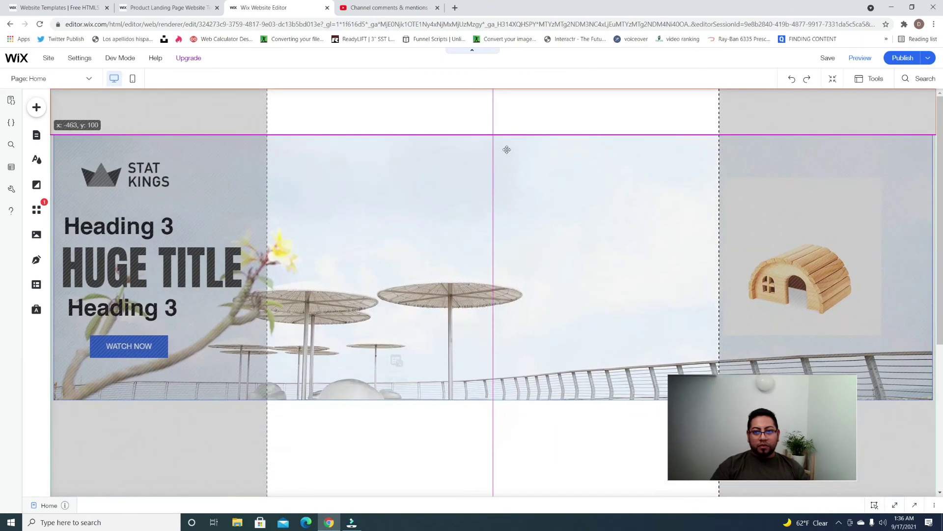
{"action": "left_click_drag", "start_coordinate": [632, 272], "coordinate": [632, 272]}
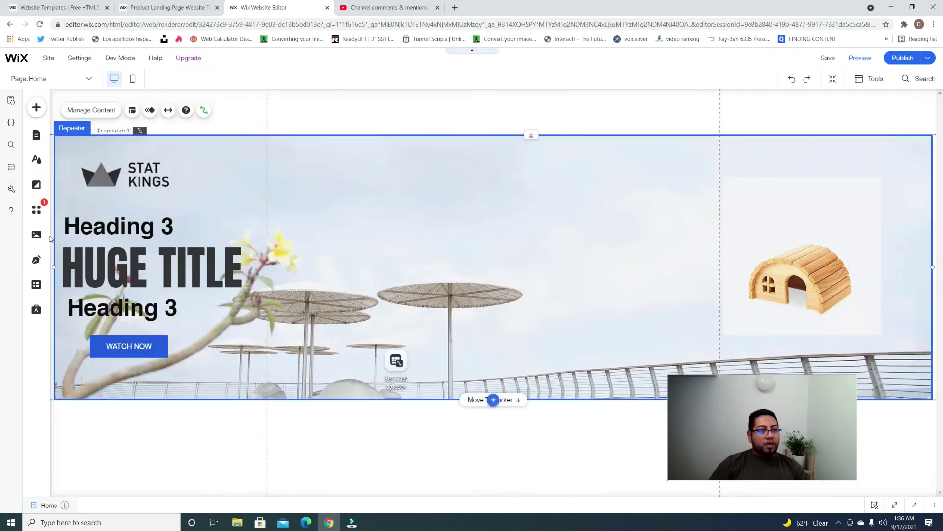
Step: Search the editor for MENU and add the themed menu with vertical dividers to the centre of the header
{"action": "left_click", "coordinate": [37, 107]}
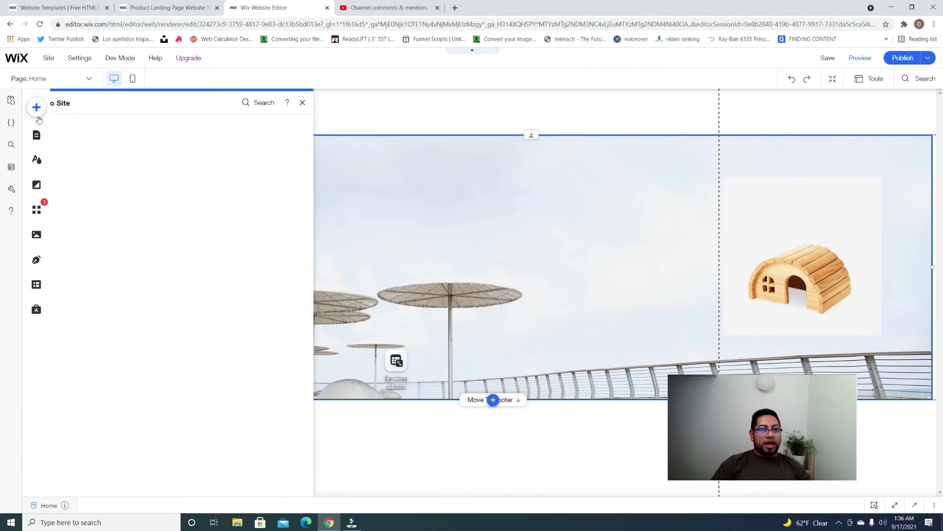
{"action": "left_click", "coordinate": [295, 102]}
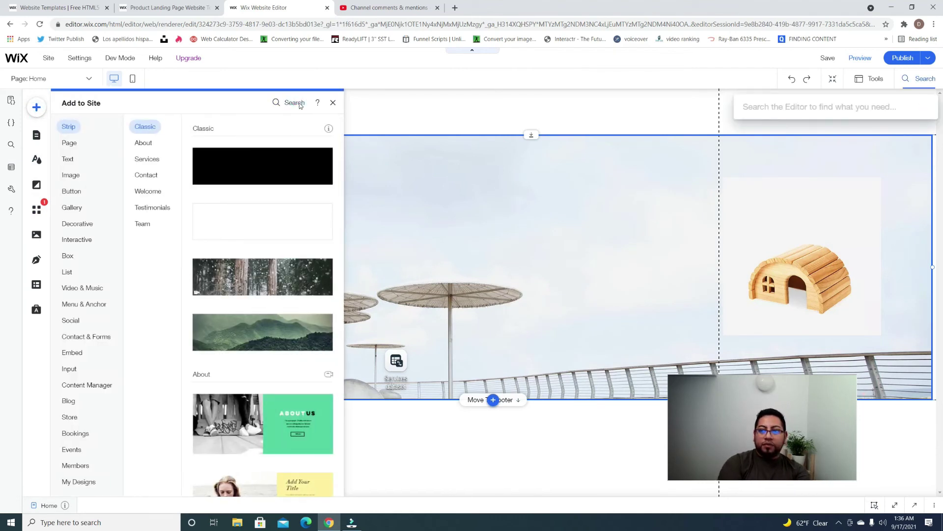
{"action": "type", "text": "MENU"}
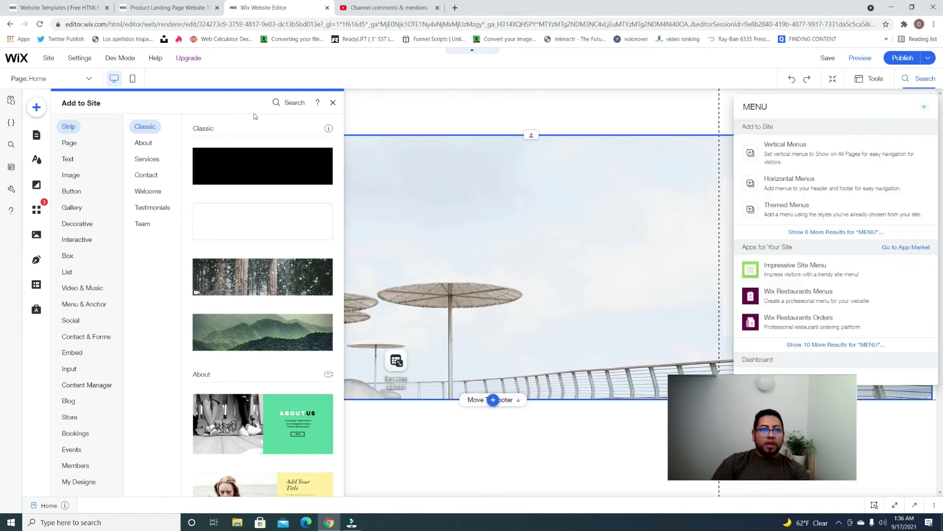
{"action": "left_click", "coordinate": [805, 156]}
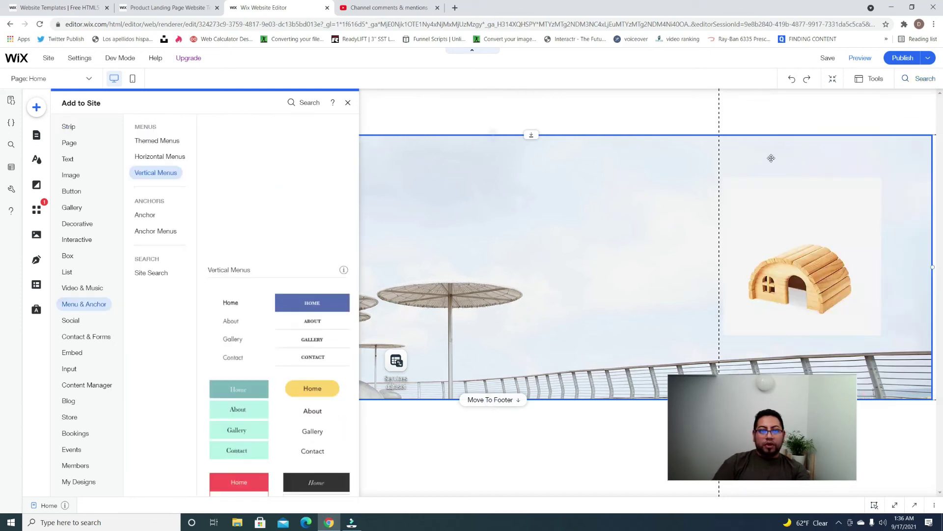
{"action": "scroll", "coordinate": [278, 209], "scroll_direction": "up", "scroll_amount": 5}
{"action": "scroll", "coordinate": [275, 211], "scroll_direction": "up", "scroll_amount": 2}
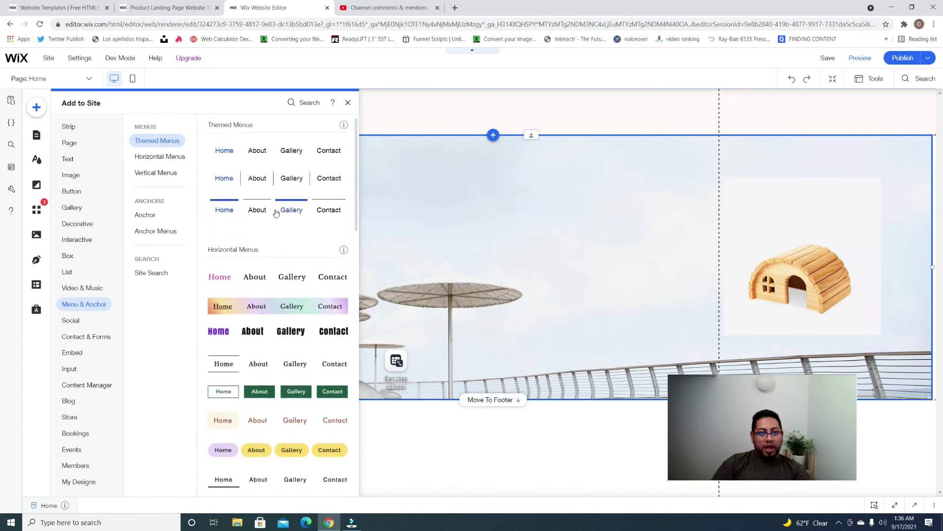
{"action": "left_click_drag", "start_coordinate": [396, 140], "coordinate": [514, 114]}
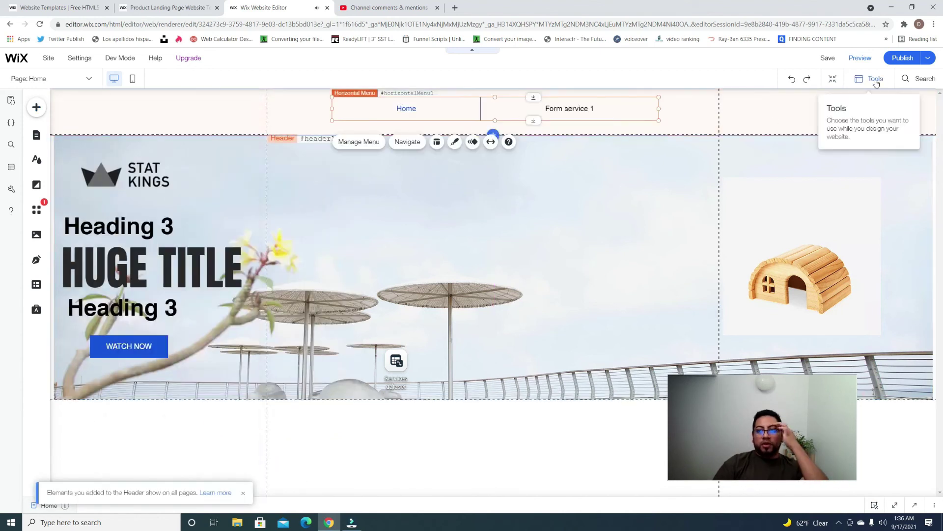
Step: Publish the site and open the Form service 1 page on the live version
{"action": "left_click", "coordinate": [909, 59]}
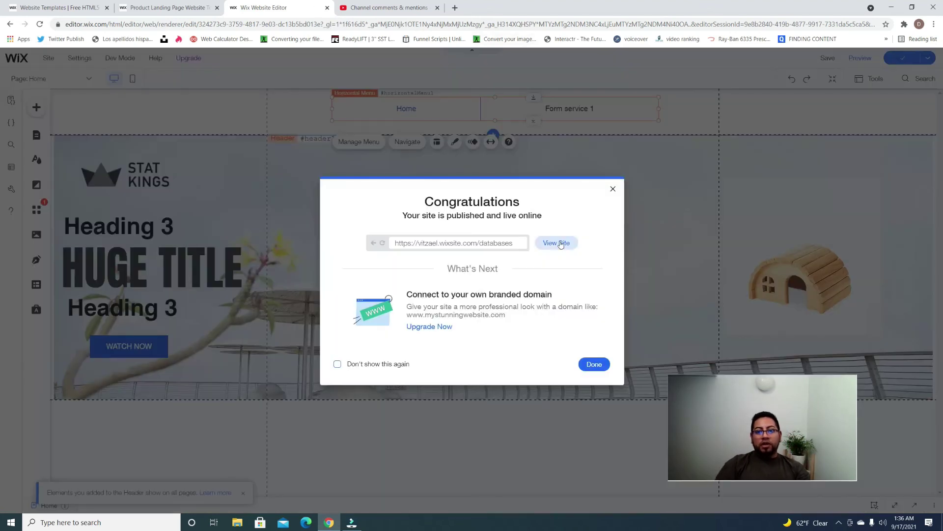
{"action": "left_click", "coordinate": [565, 242]}
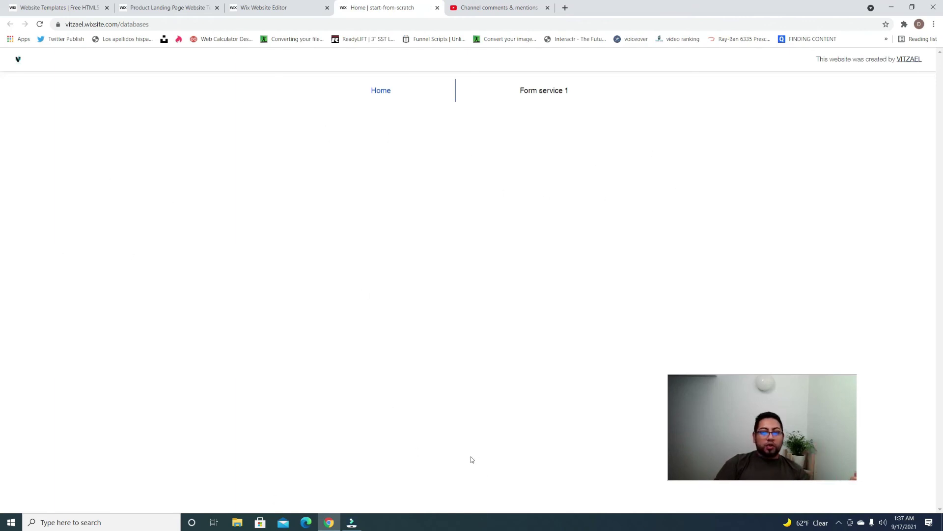
{"action": "left_click", "coordinate": [546, 93]}
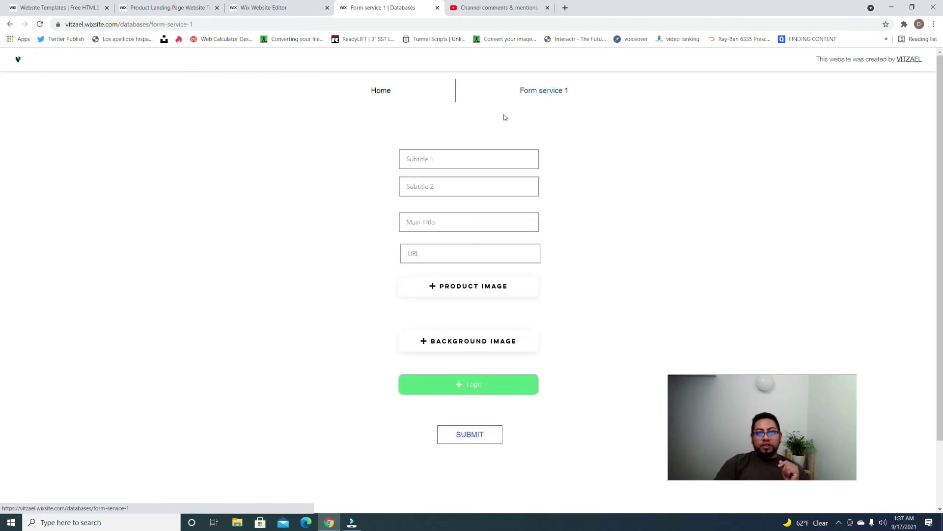
Step: Fill in Subtitle 1 as "Get the best product", Subtitle 2 as "You will Love it" and Main Title as "BUY IT TODAY!!"
{"action": "left_click", "coordinate": [475, 164]}
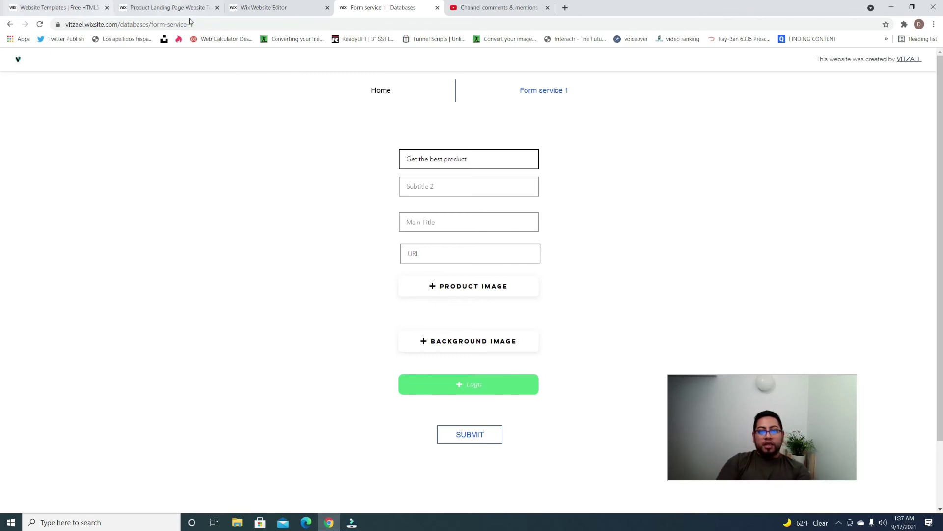
{"action": "left_click", "coordinate": [435, 191]}
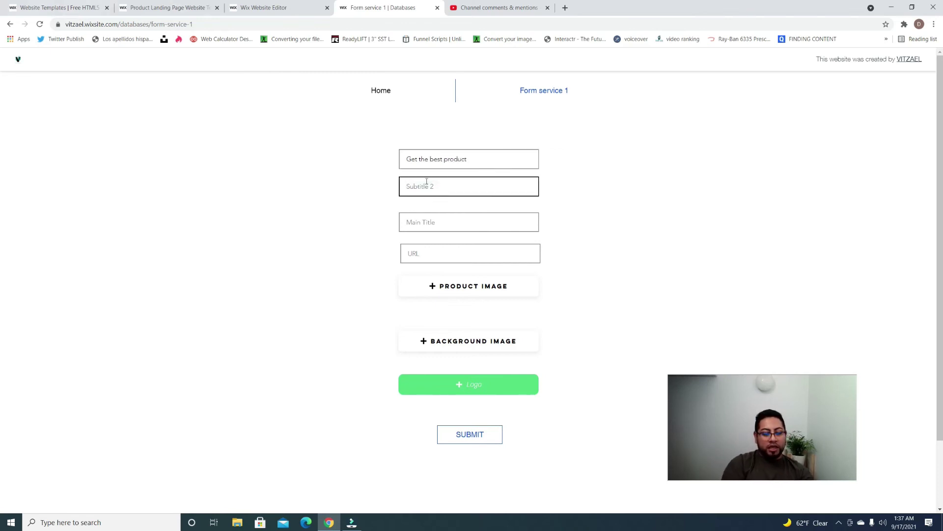
{"action": "type", "text": "You will L"}
{"action": "key", "text": "Tab"}
{"action": "type", "text": "o"}
{"action": "left_click", "coordinate": [472, 183]}
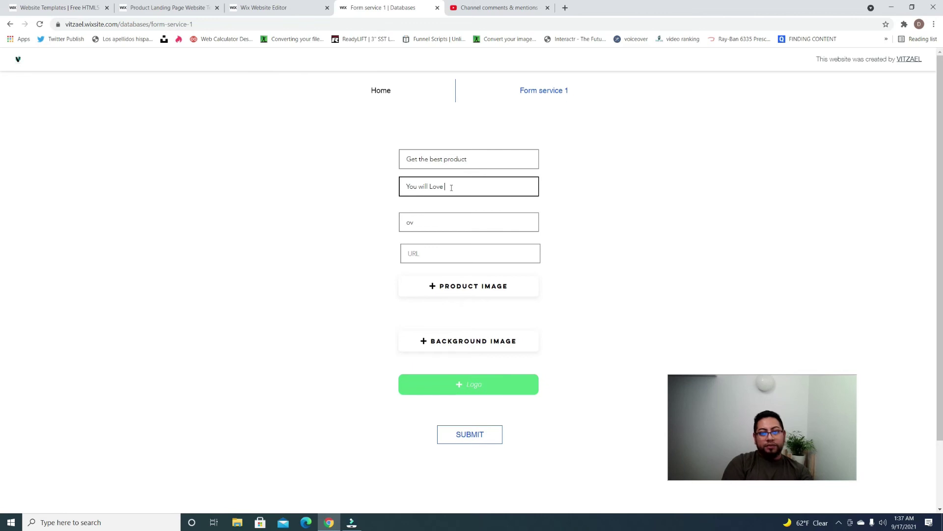
{"action": "left_click", "coordinate": [447, 217]}
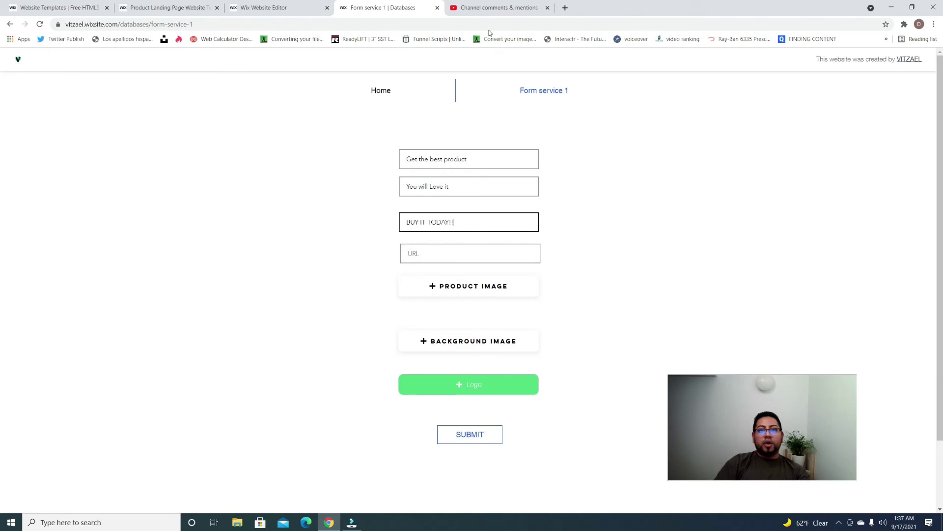
Step: Copy the address of the YouTube Studio comments page and paste it into the form's URL field
{"action": "left_click", "coordinate": [510, 7]}
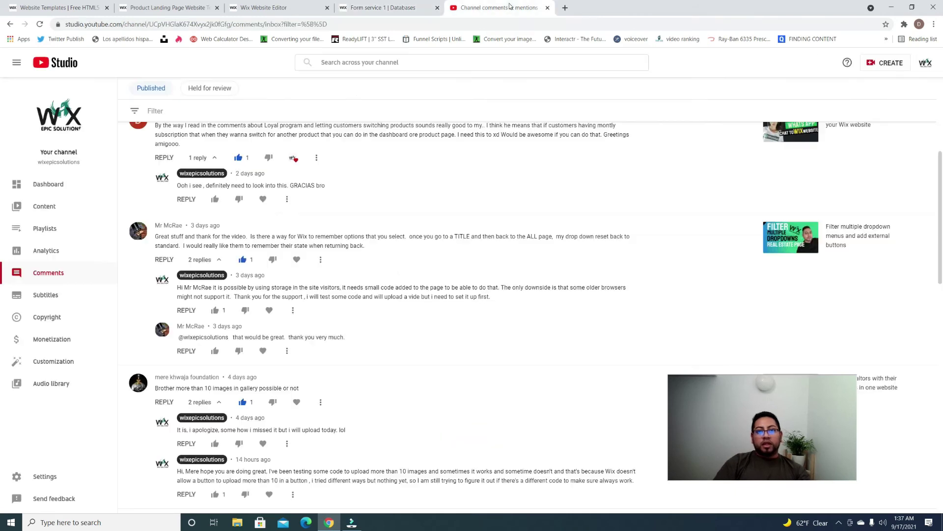
{"action": "left_click", "coordinate": [290, 24]}
{"action": "right_click", "coordinate": [288, 24]}
{"action": "left_click", "coordinate": [310, 89]}
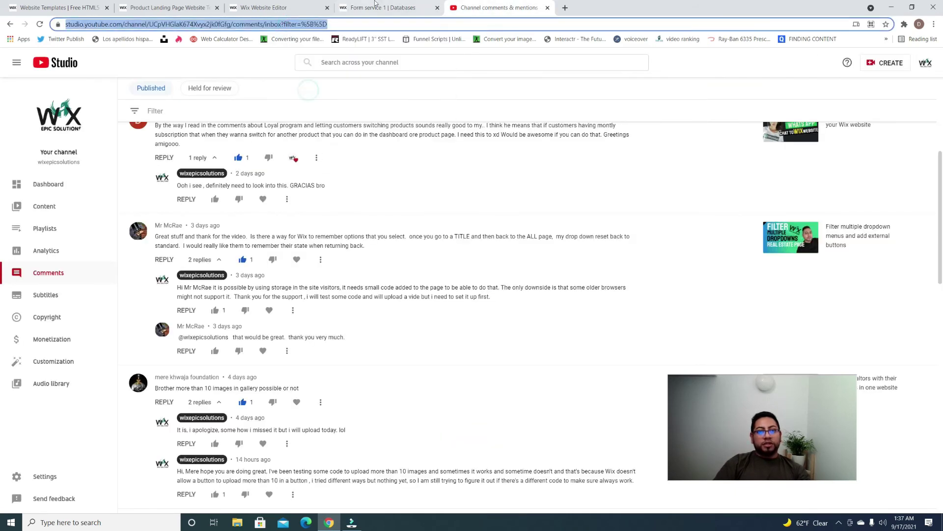
{"action": "left_click", "coordinate": [378, 7]}
{"action": "left_click", "coordinate": [440, 253]}
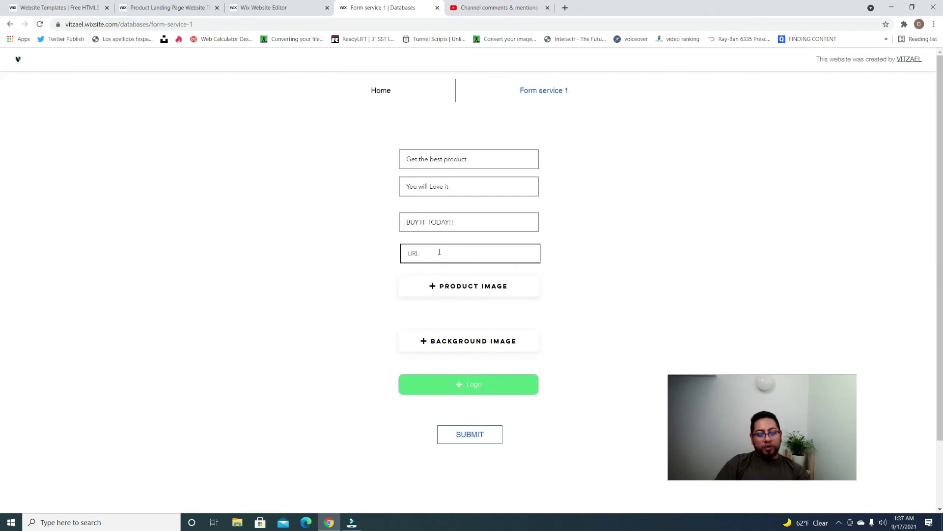
{"action": "key", "text": "ctrl+v"}
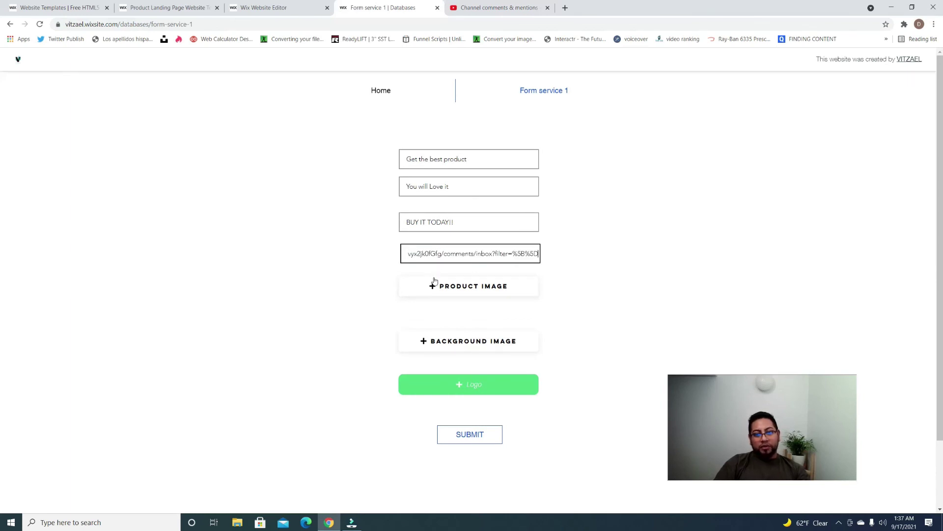
Step: Upload the Pexels portrait ending in 1040880 as the product image and background-1462755_1920 as the background image
{"action": "left_click", "coordinate": [485, 289]}
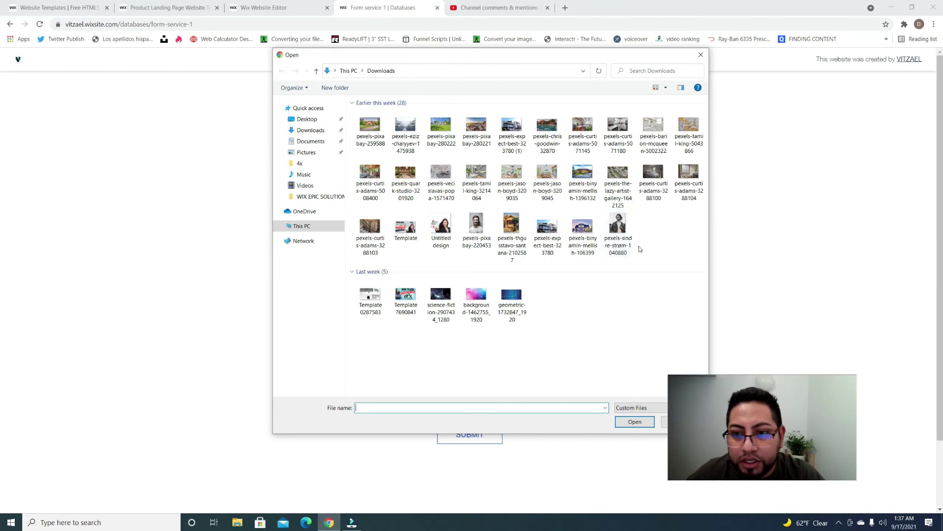
{"action": "left_click", "coordinate": [618, 227]}
{"action": "left_click", "coordinate": [635, 422]}
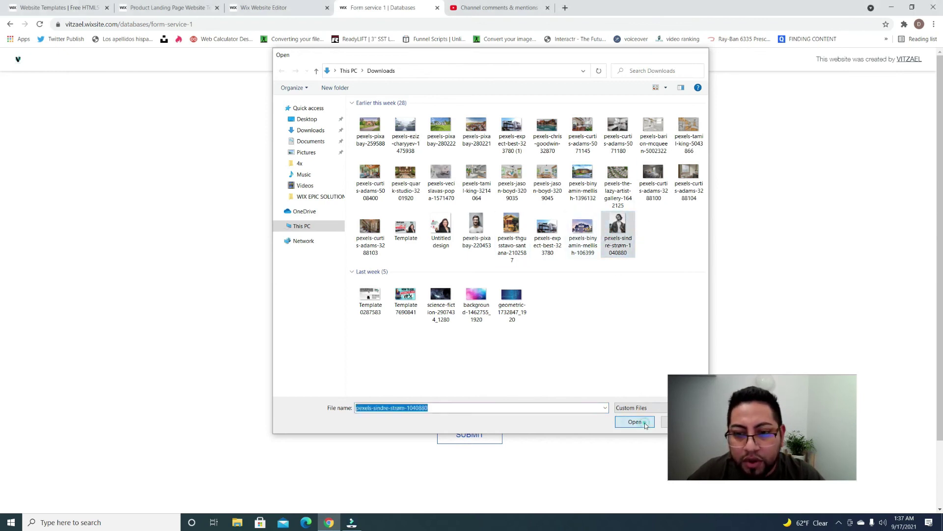
{"action": "left_click", "coordinate": [508, 349]}
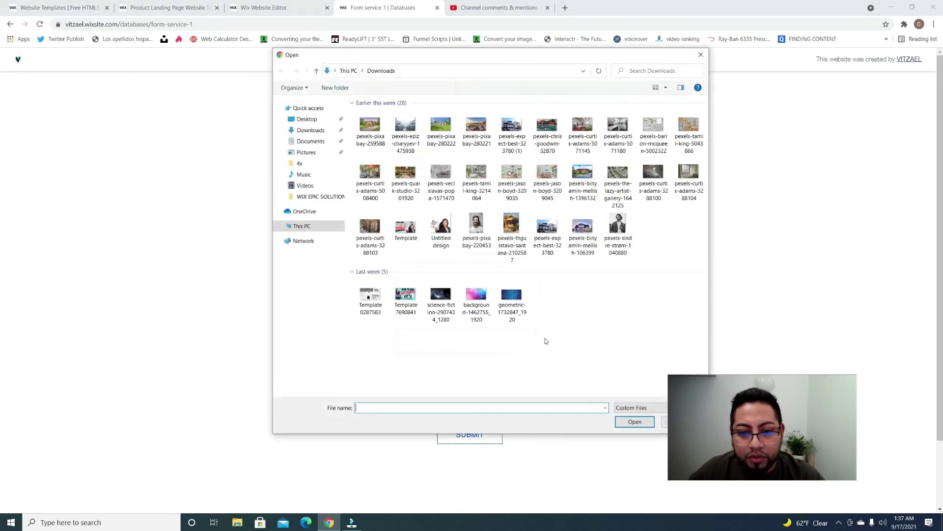
{"action": "left_click", "coordinate": [467, 309]}
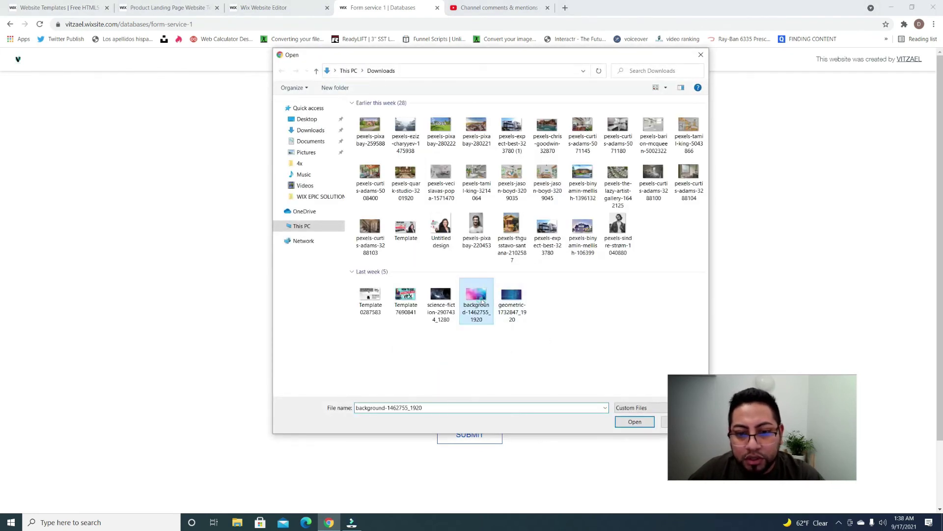
{"action": "left_click", "coordinate": [628, 421]}
{"action": "left_click", "coordinate": [505, 386]}
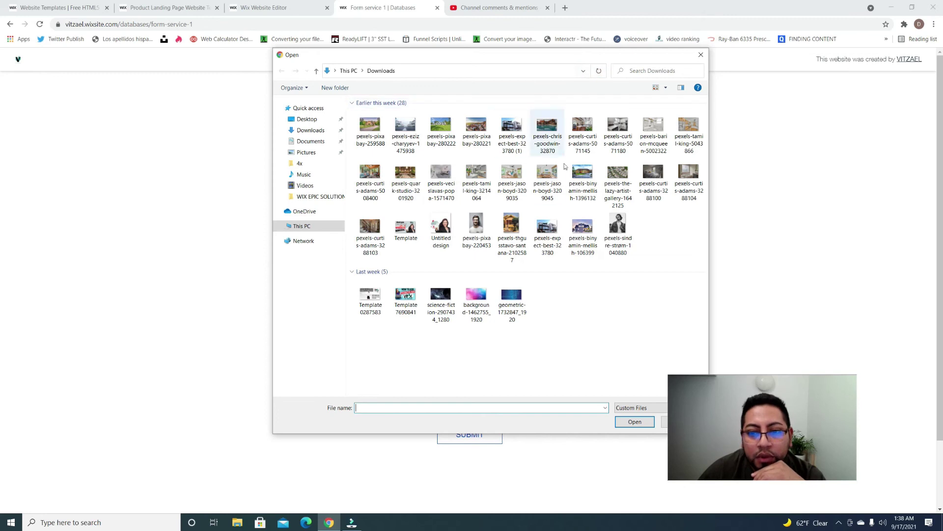
{"action": "left_click", "coordinate": [518, 304]}
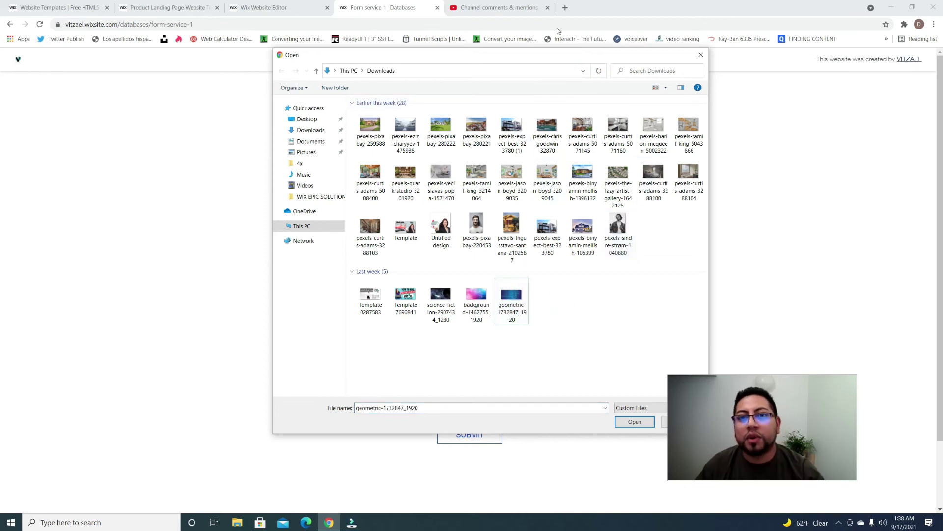
{"action": "key", "text": "super"}
{"action": "left_click", "coordinate": [700, 54]}
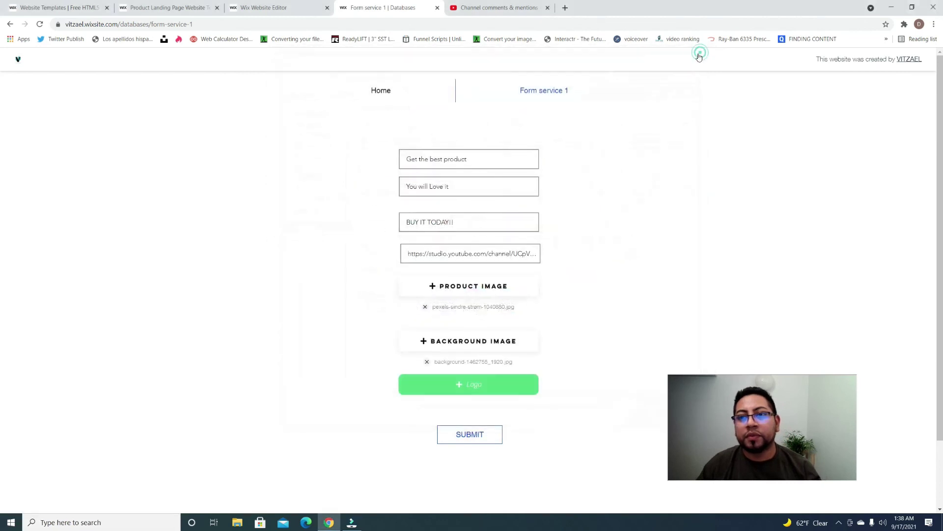
Step: Open Google in a new browser tab and run an image search for LOGO
{"action": "left_click", "coordinate": [565, 7]}
{"action": "type", "text": "google.com"}
{"action": "key", "text": "Return"}
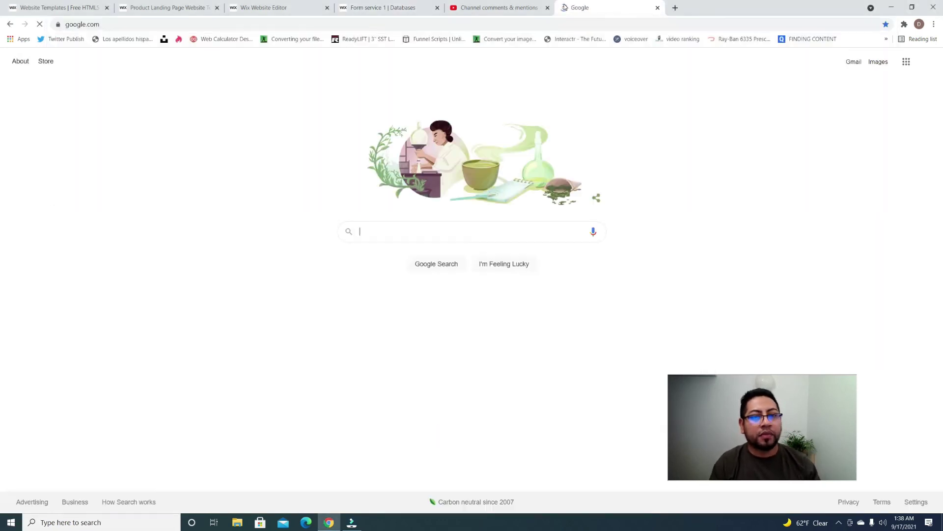
{"action": "type", "text": "LOGO"}
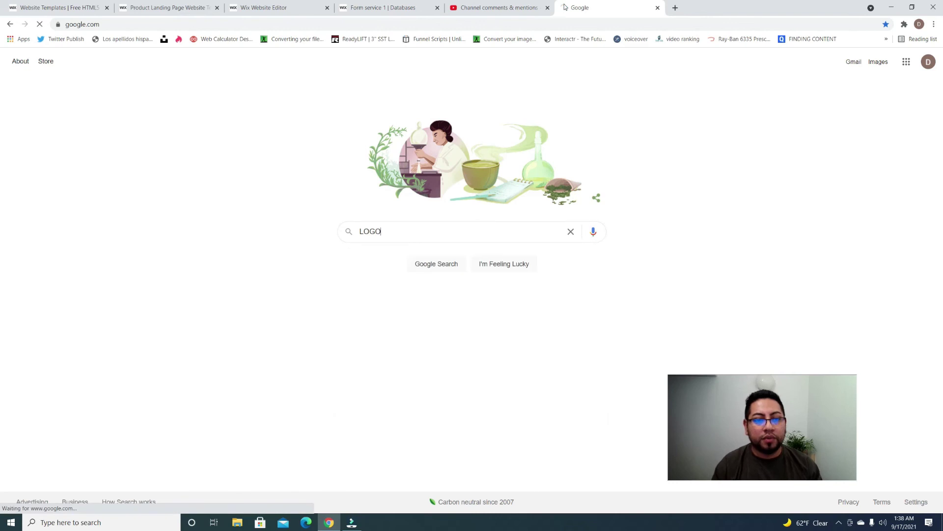
{"action": "left_click", "coordinate": [130, 99]}
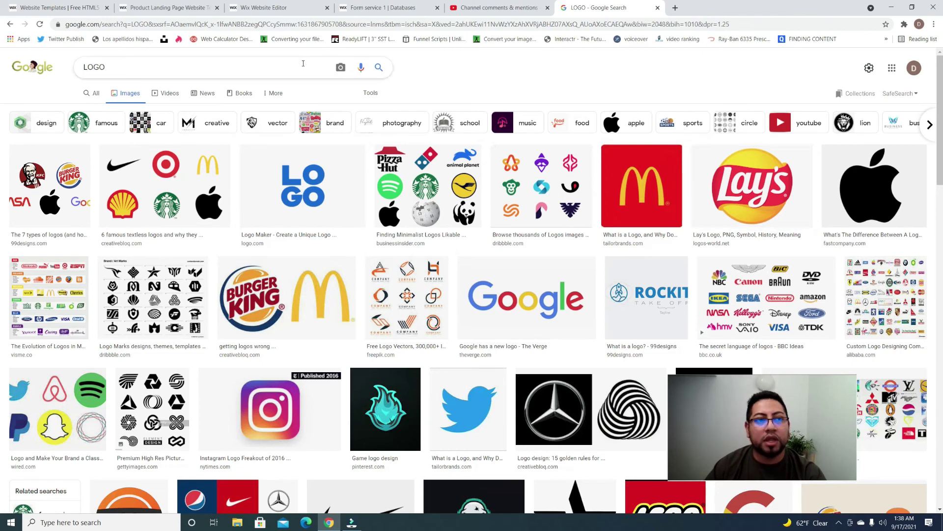
Step: Refine the image search to LOGO PNG
{"action": "scroll", "coordinate": [513, 273], "scroll_direction": "down", "scroll_amount": 3}
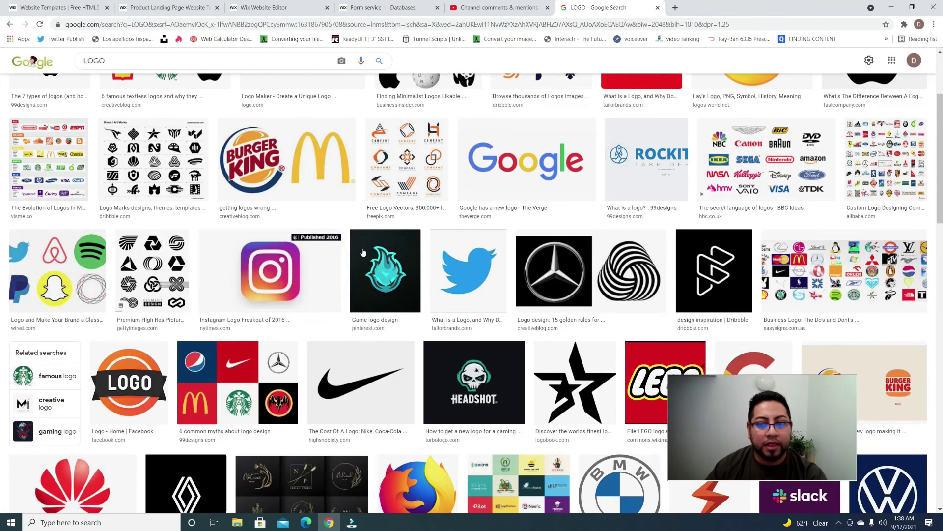
{"action": "scroll", "coordinate": [513, 273], "scroll_direction": "up", "scroll_amount": 2}
{"action": "scroll", "coordinate": [513, 272], "scroll_direction": "up", "scroll_amount": 2}
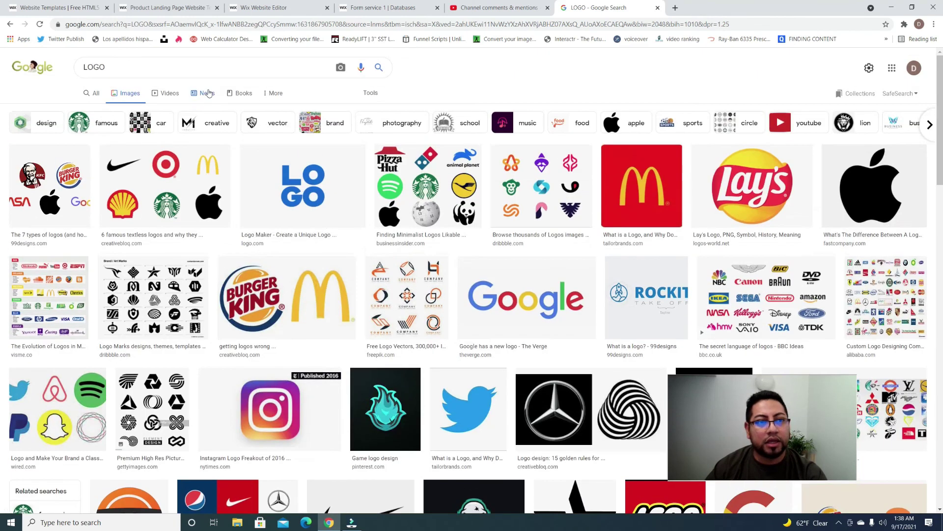
{"action": "left_click", "coordinate": [200, 61]}
{"action": "type", "text": "PNG"}
{"action": "key", "text": "Return"}
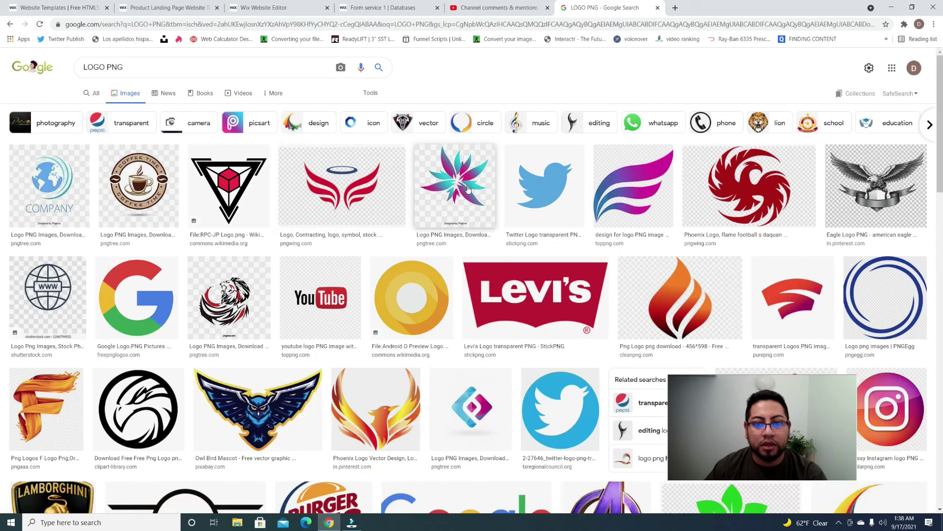
Step: Save the blue-to-magenta wing logo from toppng.com as a PNG image in the Downloads folder
{"action": "left_click", "coordinate": [608, 196]}
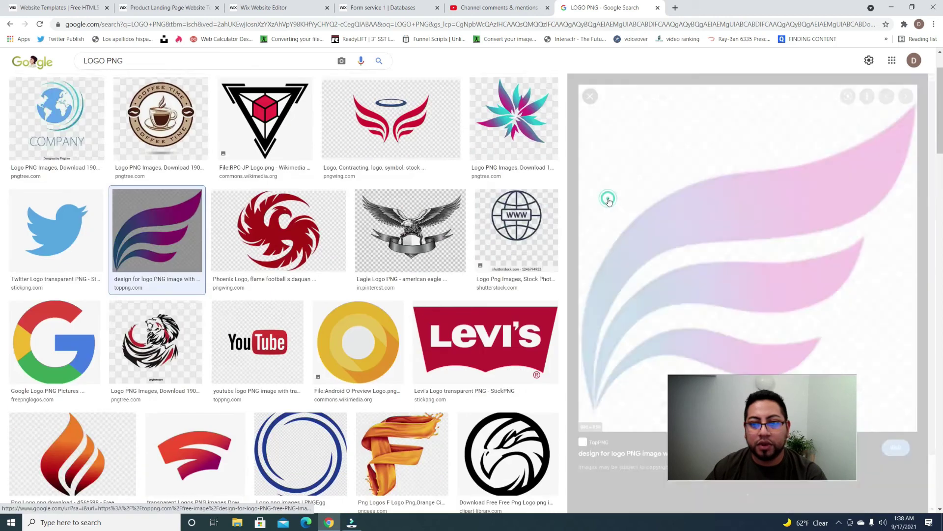
{"action": "right_click", "coordinate": [681, 224]}
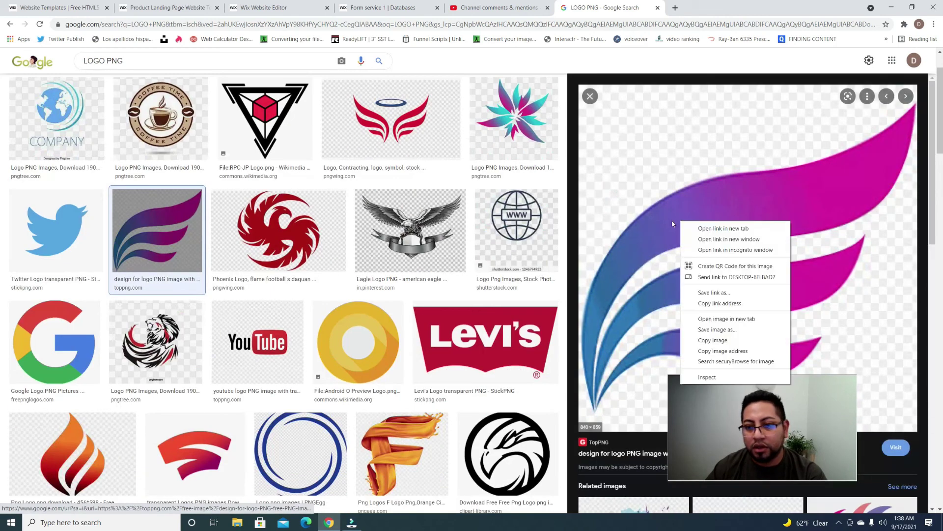
{"action": "left_click", "coordinate": [729, 331]}
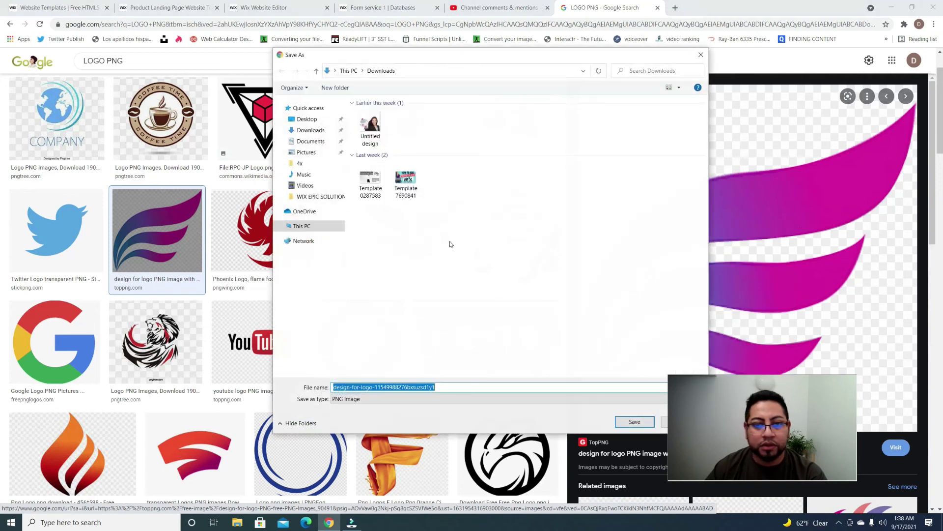
{"action": "left_click", "coordinate": [328, 134]}
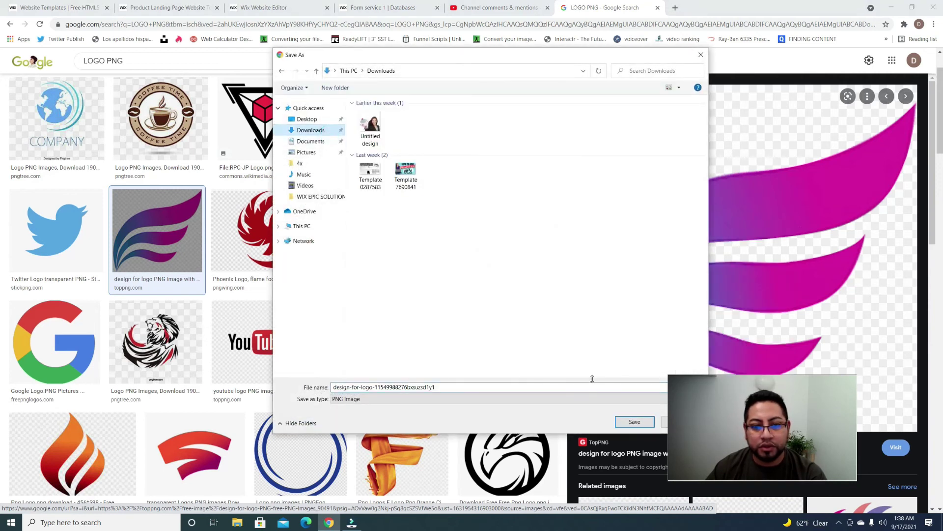
{"action": "left_click", "coordinate": [634, 421]}
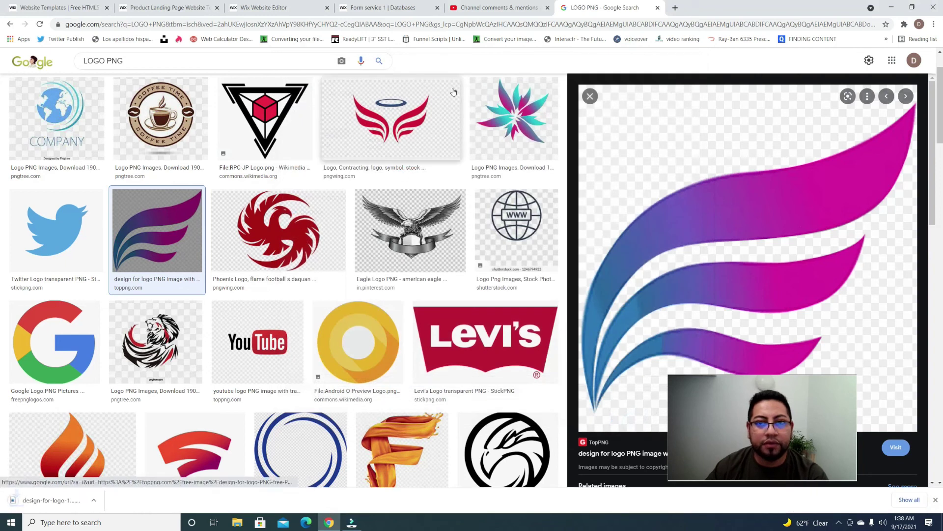
Step: Return to the live Form service 1 page and upload the downloaded design-for-logo PNG as the Logo
{"action": "left_click", "coordinate": [378, 7]}
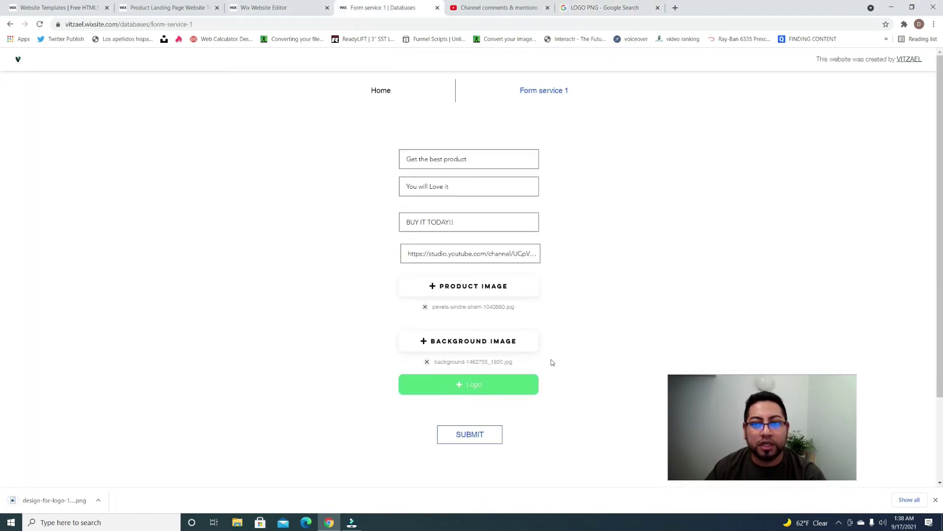
{"action": "left_click", "coordinate": [494, 384]}
{"action": "left_click", "coordinate": [370, 134]}
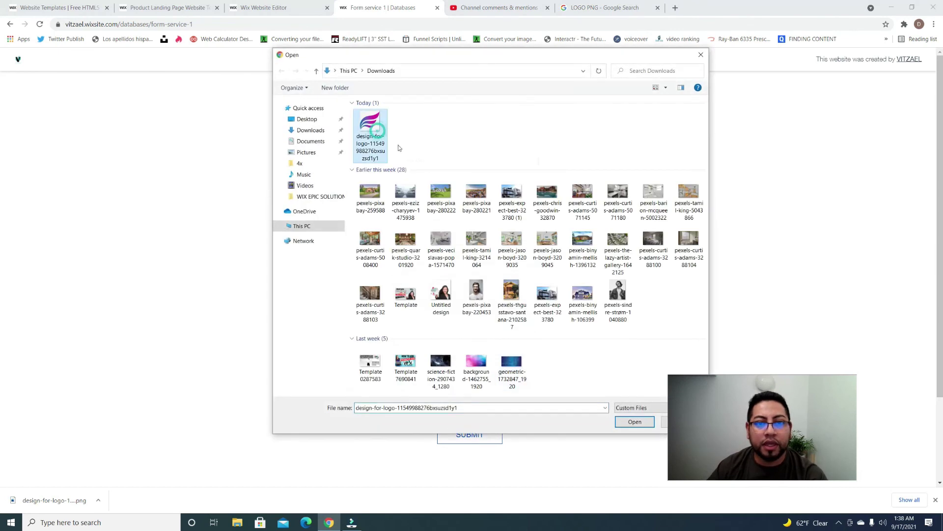
{"action": "left_click", "coordinate": [634, 422]}
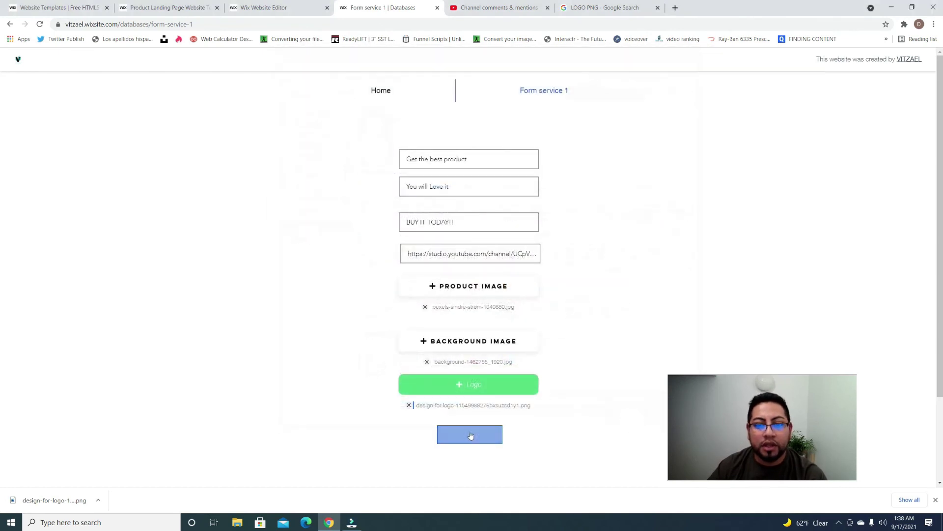
Step: Review the completed form, dismiss the browser's download bar and submit the entry
{"action": "scroll", "coordinate": [509, 426], "scroll_direction": "down", "scroll_amount": 2}
{"action": "scroll", "coordinate": [509, 426], "scroll_direction": "down", "scroll_amount": 1}
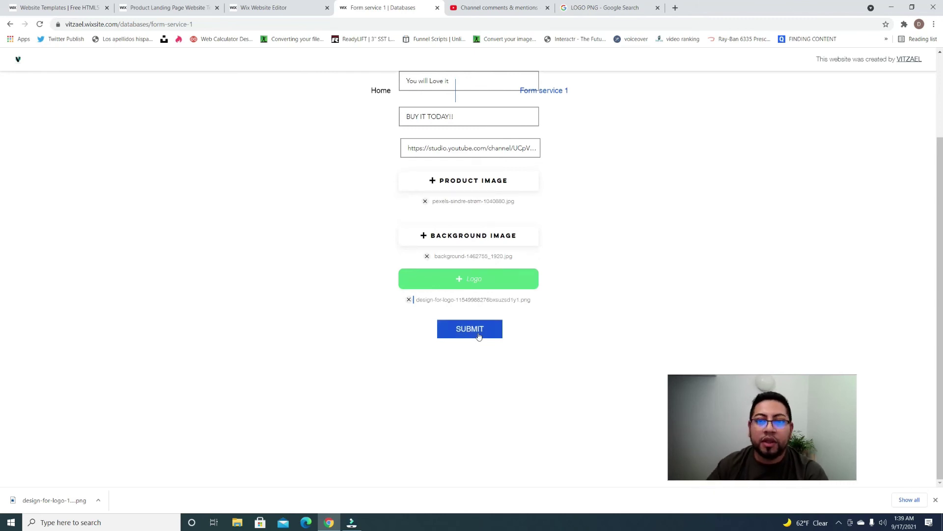
{"action": "scroll", "coordinate": [531, 361], "scroll_direction": "up", "scroll_amount": 2}
{"action": "scroll", "coordinate": [529, 362], "scroll_direction": "down", "scroll_amount": 1}
{"action": "scroll", "coordinate": [522, 393], "scroll_direction": "up", "scroll_amount": 1}
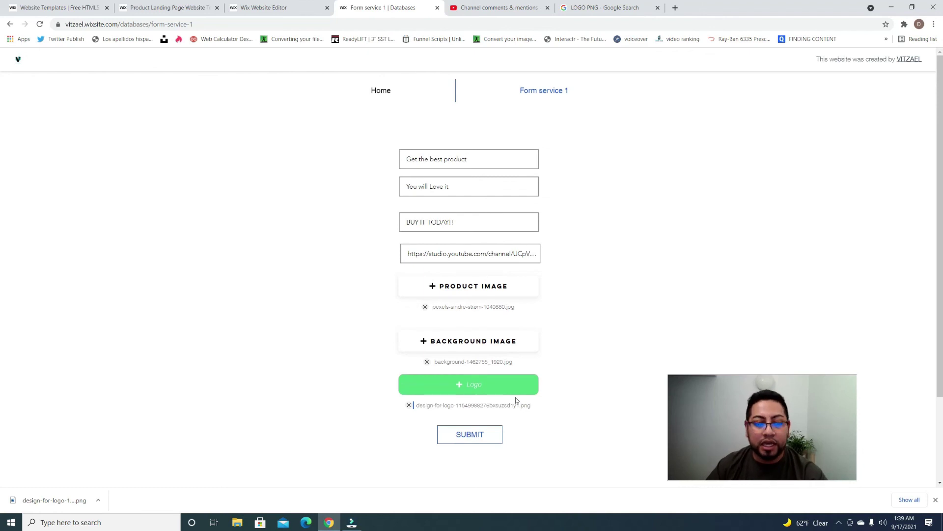
{"action": "left_click", "coordinate": [937, 500]}
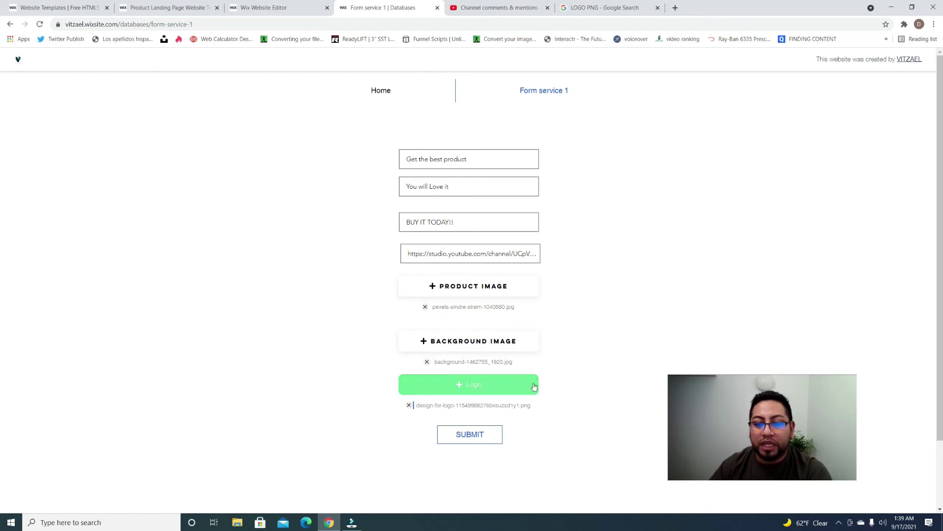
{"action": "left_click", "coordinate": [477, 440]}
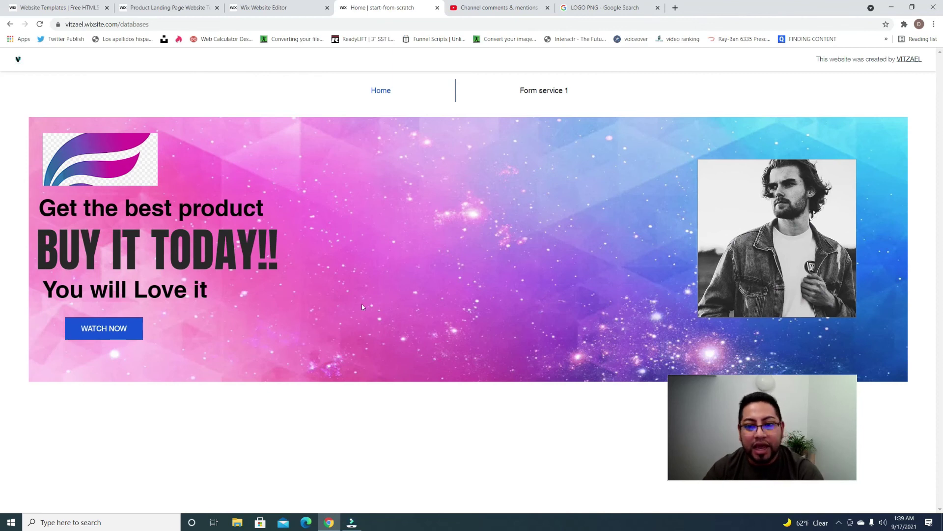
Step: Compare the live Home page with the TrackMate template and test the banner's WATCH NOW link
{"action": "left_click", "coordinate": [198, 6]}
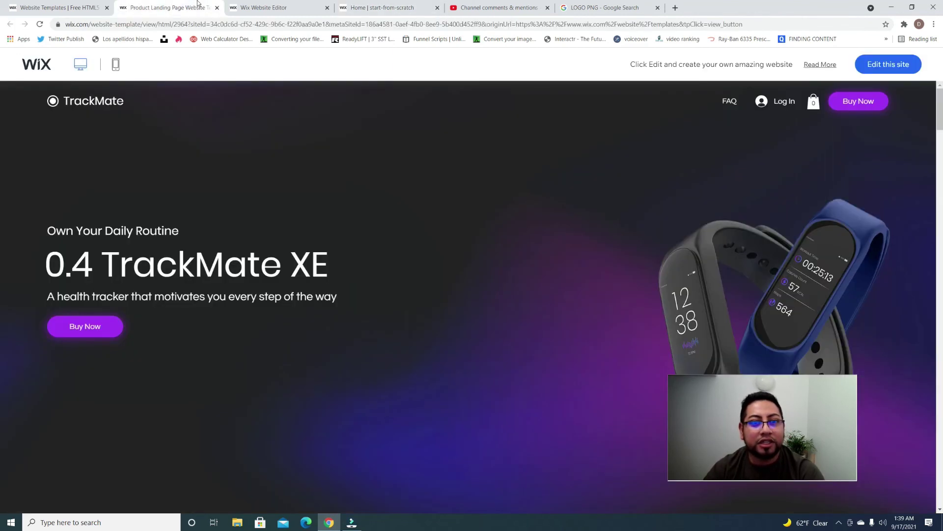
{"action": "left_click", "coordinate": [404, 6]}
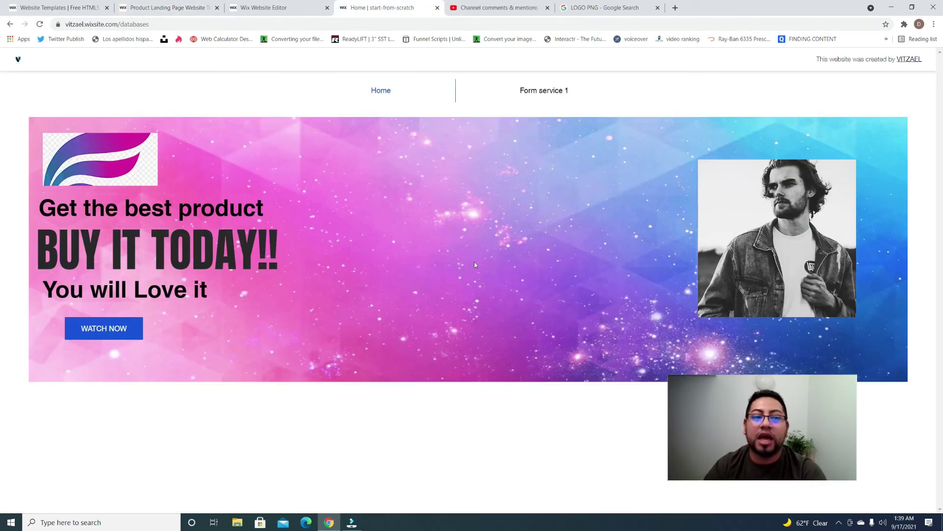
{"action": "left_click", "coordinate": [108, 333]}
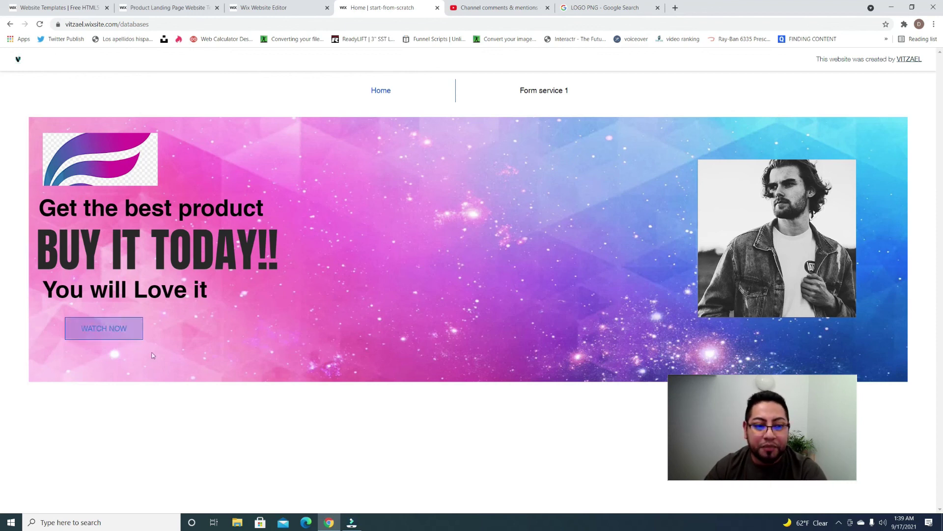
{"action": "left_click", "coordinate": [105, 332]}
{"action": "double_click", "coordinate": [107, 329]}
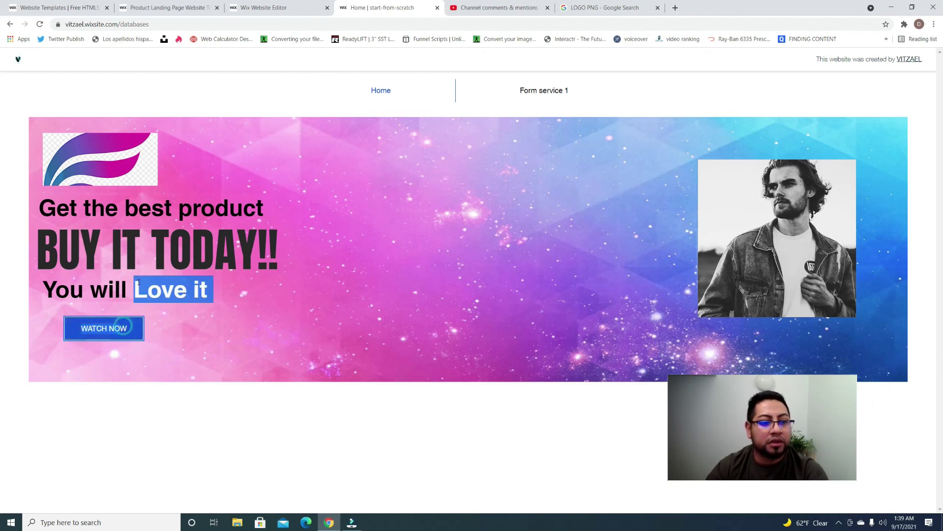
{"action": "left_click", "coordinate": [107, 333]}
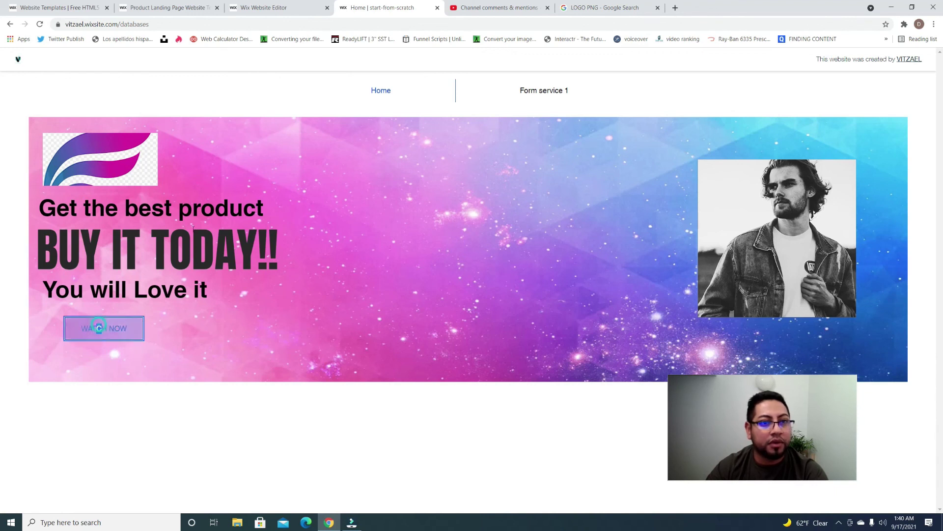
Step: Return to the Wix Editor and check which Services dataset field the WATCH NOW button's click action uses on Home
{"action": "left_click", "coordinate": [291, 7]}
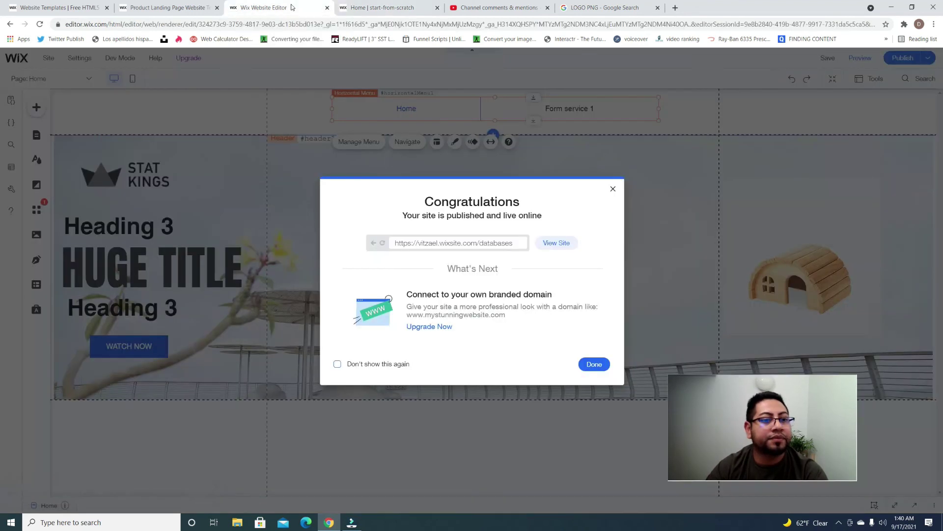
{"action": "left_click", "coordinate": [613, 188]}
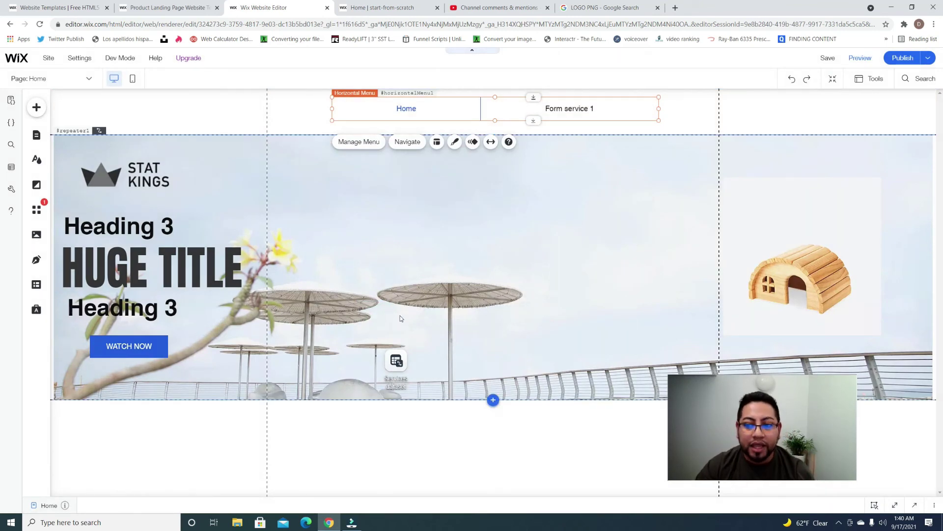
{"action": "left_click", "coordinate": [149, 345]}
{"action": "left_click", "coordinate": [149, 344]}
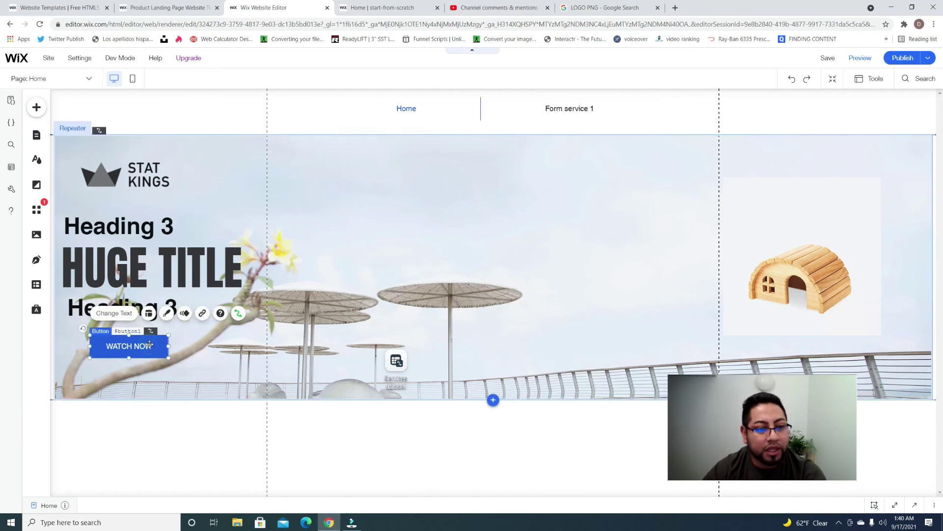
{"action": "left_click", "coordinate": [239, 313]}
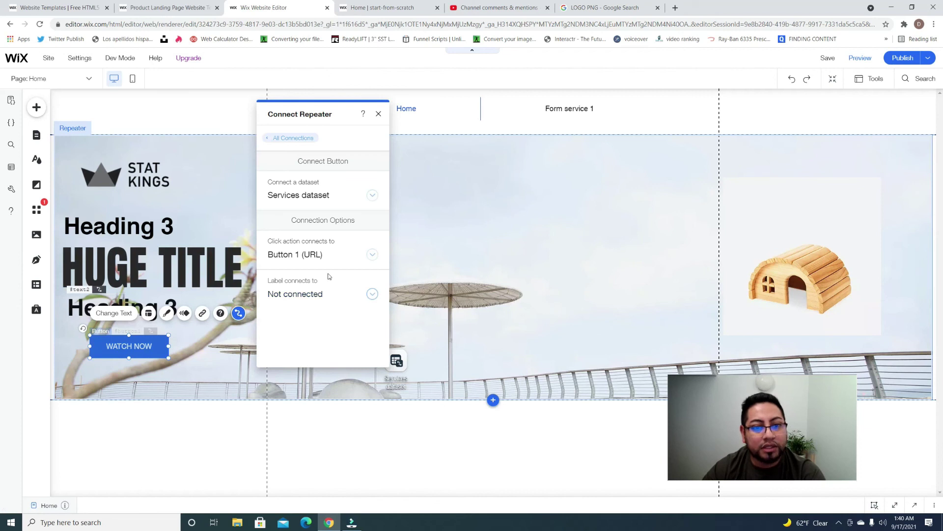
{"action": "left_click", "coordinate": [373, 256]}
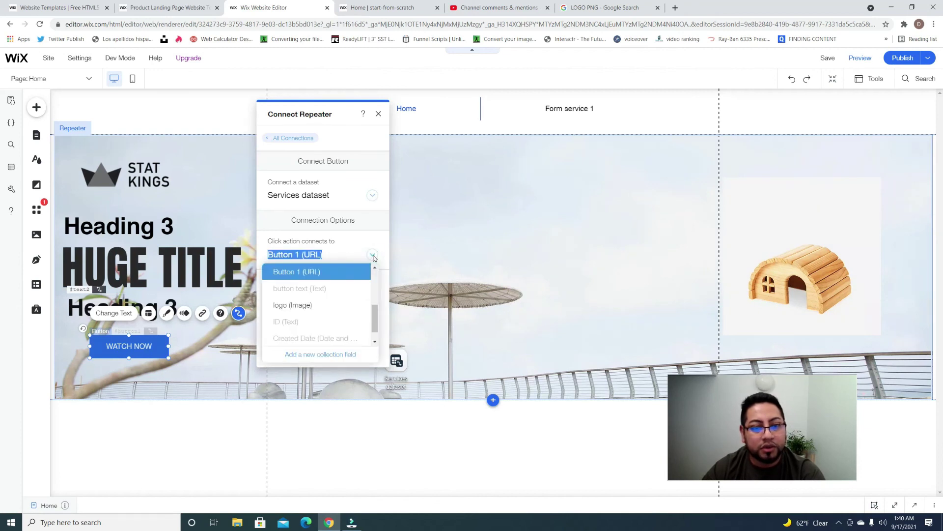
{"action": "scroll", "coordinate": [366, 302], "scroll_direction": "up", "scroll_amount": 3}
{"action": "scroll", "coordinate": [359, 306], "scroll_direction": "down", "scroll_amount": 5}
{"action": "scroll", "coordinate": [350, 310], "scroll_direction": "up", "scroll_amount": 5}
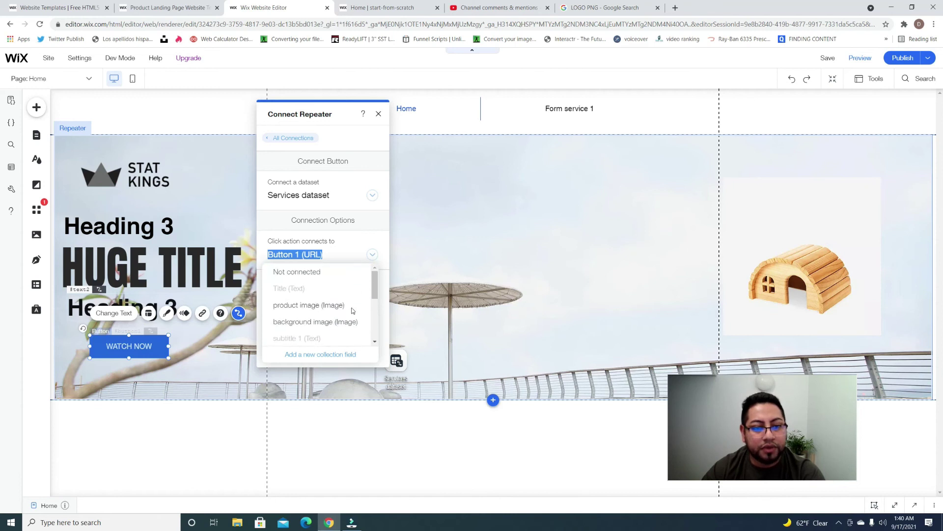
{"action": "scroll", "coordinate": [349, 320], "scroll_direction": "down", "scroll_amount": 3}
{"action": "left_click", "coordinate": [313, 284]}
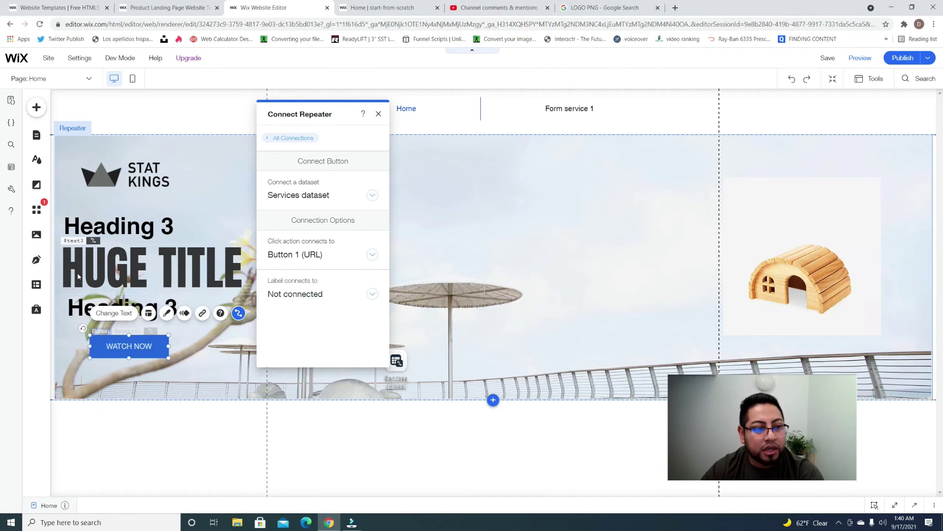
Step: On the Form service 1 page, connect the URL input to the Services dataset's Button 1 (URL) field and publish the site
{"action": "left_click", "coordinate": [34, 136]}
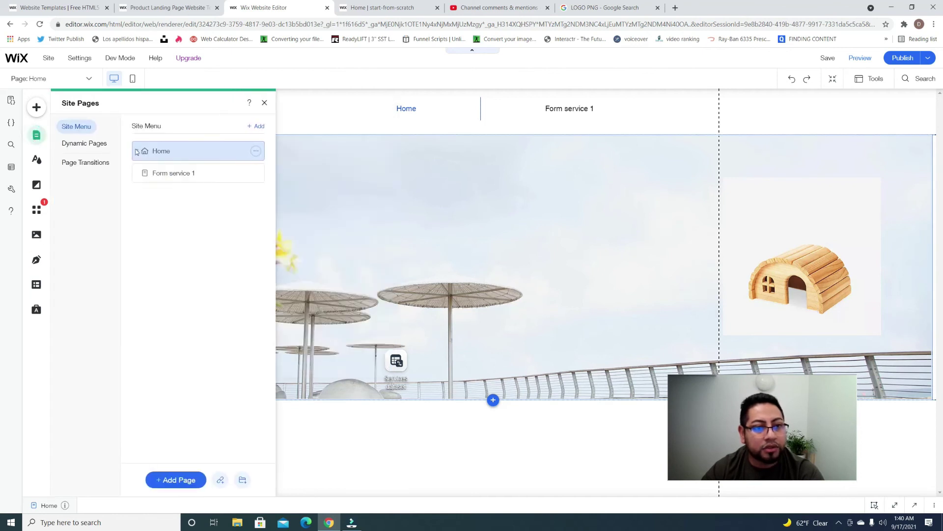
{"action": "left_click", "coordinate": [184, 174]}
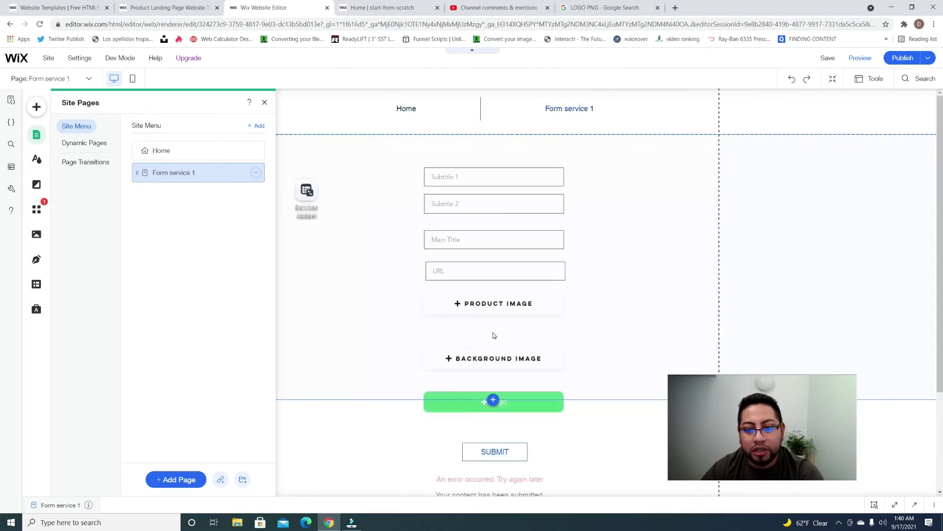
{"action": "left_click", "coordinate": [503, 273]}
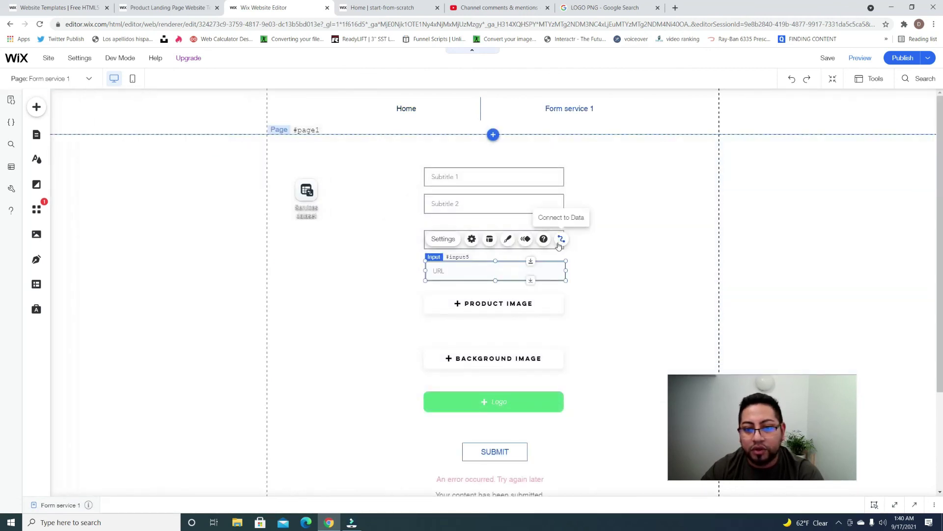
{"action": "left_click", "coordinate": [559, 246]}
{"action": "left_click_drag", "start_coordinate": [632, 186], "coordinate": [635, 184]}
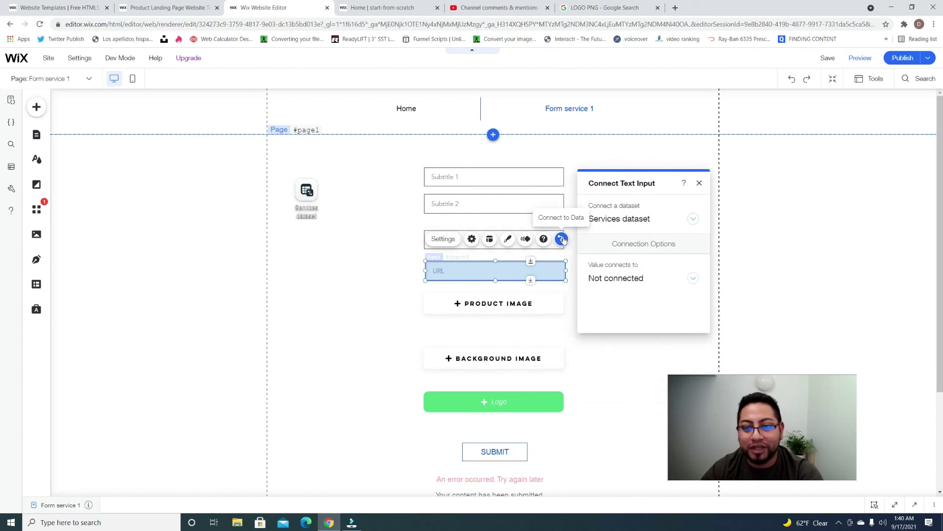
{"action": "left_click", "coordinate": [692, 278]}
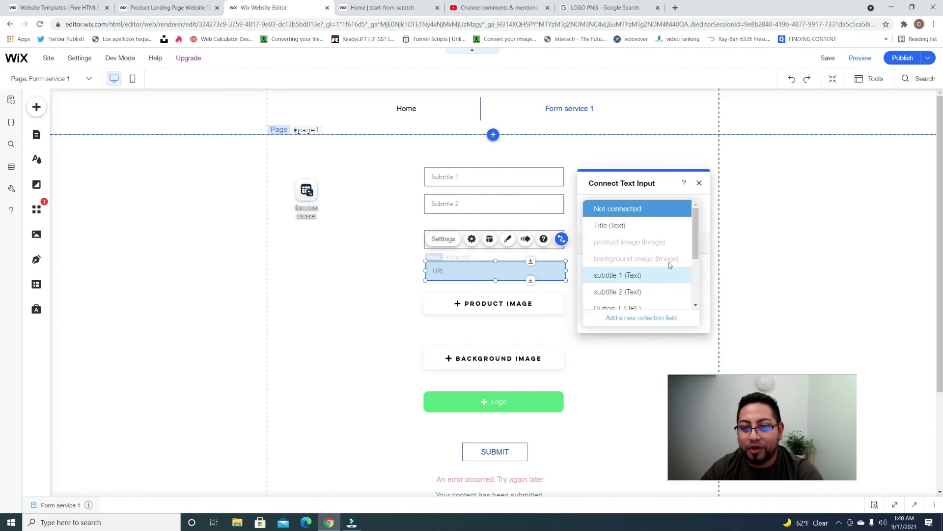
{"action": "left_click_drag", "start_coordinate": [694, 234], "coordinate": [693, 259]}
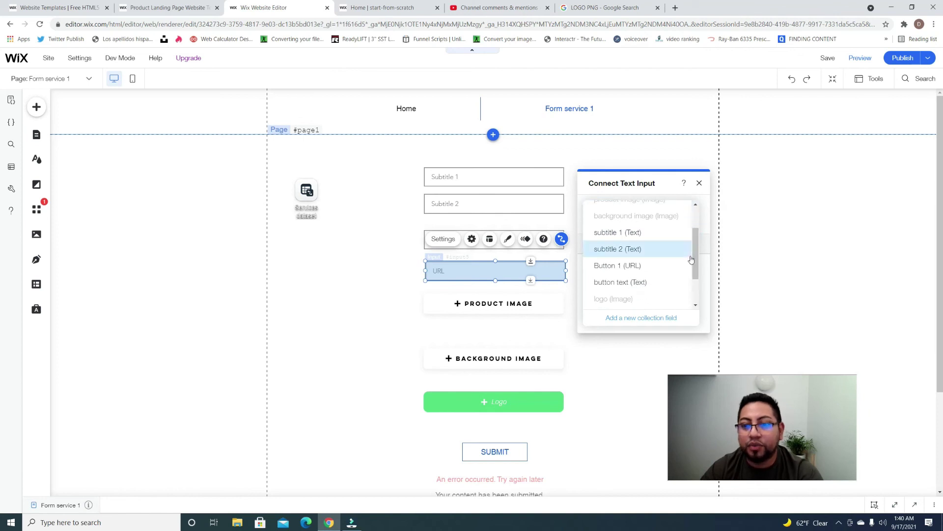
{"action": "left_click", "coordinate": [640, 275]}
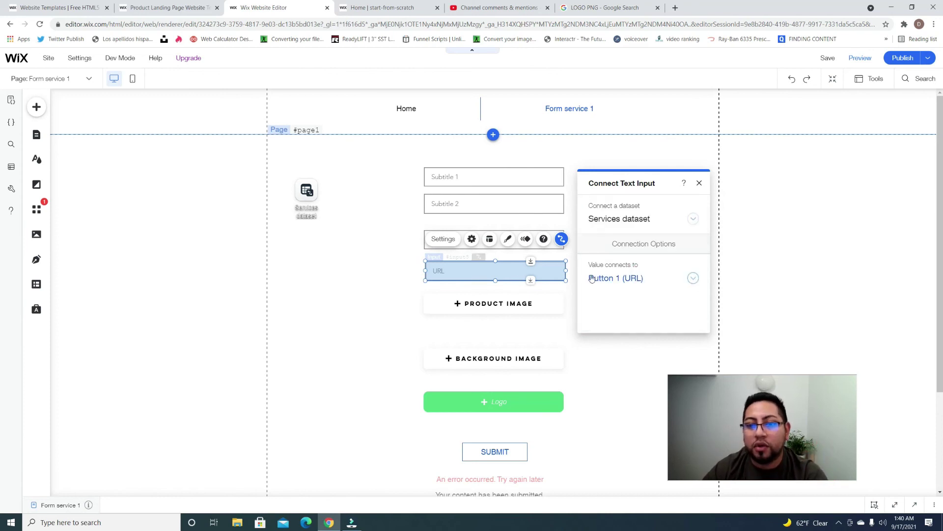
{"action": "left_click", "coordinate": [746, 244]}
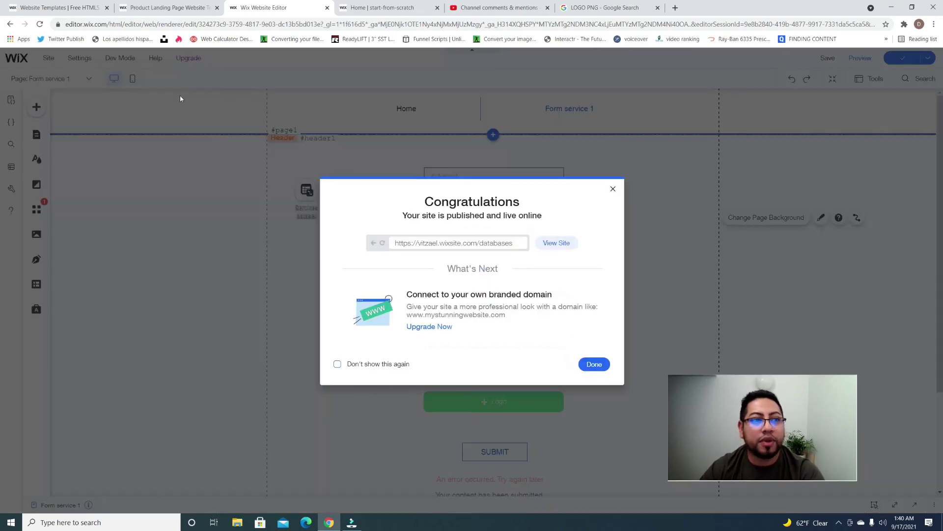
{"action": "left_click", "coordinate": [612, 190]}
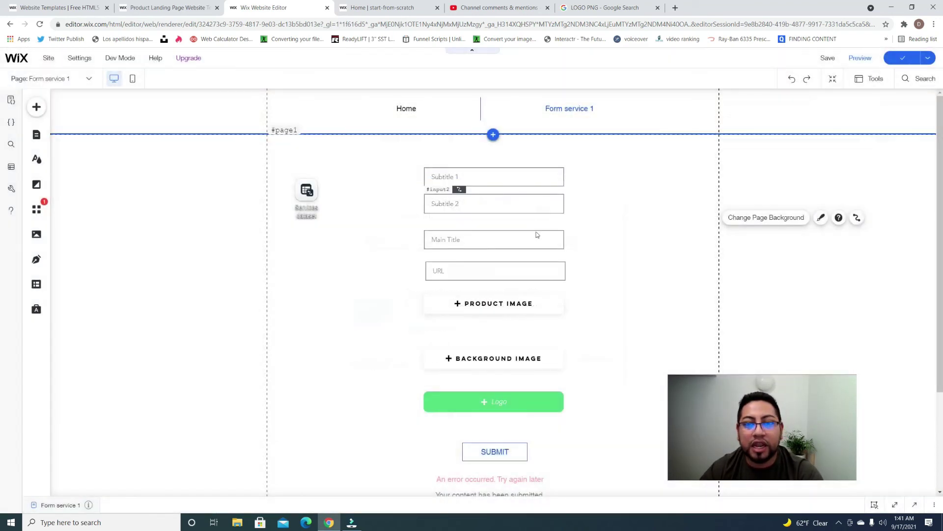
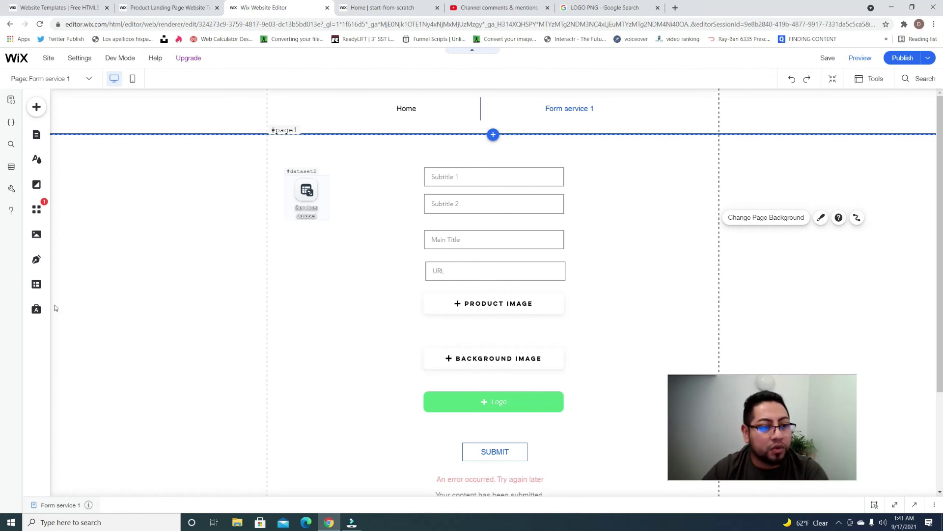
Step: Check the Button 1 cell of the BUY IT TODAY!! item in the Services collection and delete that item
{"action": "left_click", "coordinate": [38, 290]}
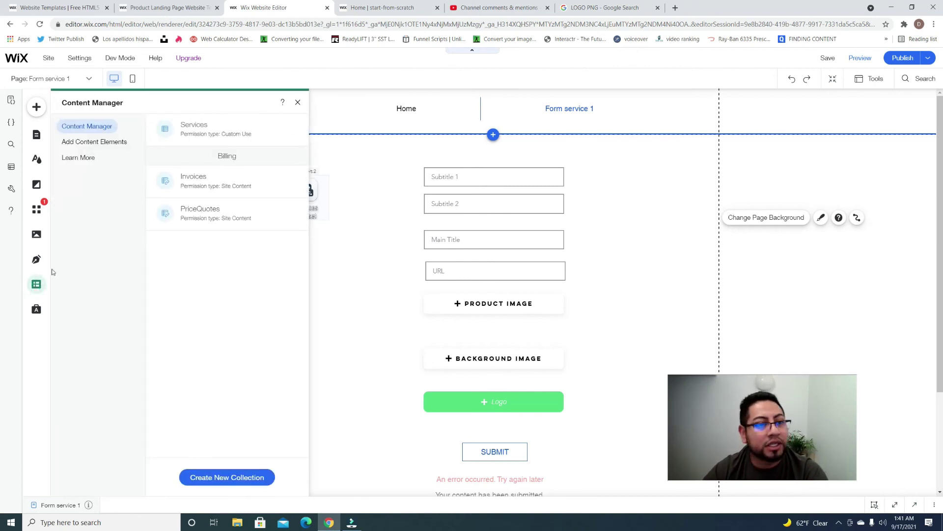
{"action": "left_click", "coordinate": [183, 133]}
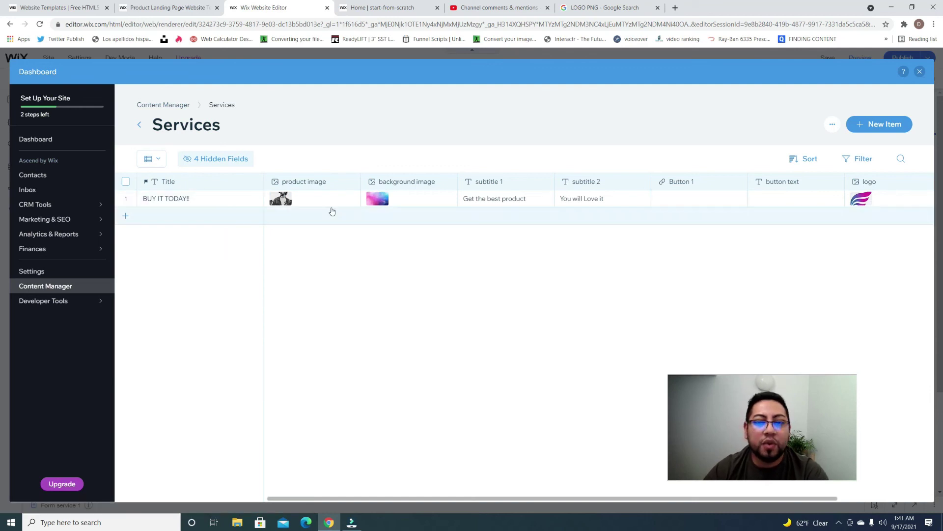
{"action": "left_click", "coordinate": [691, 199]}
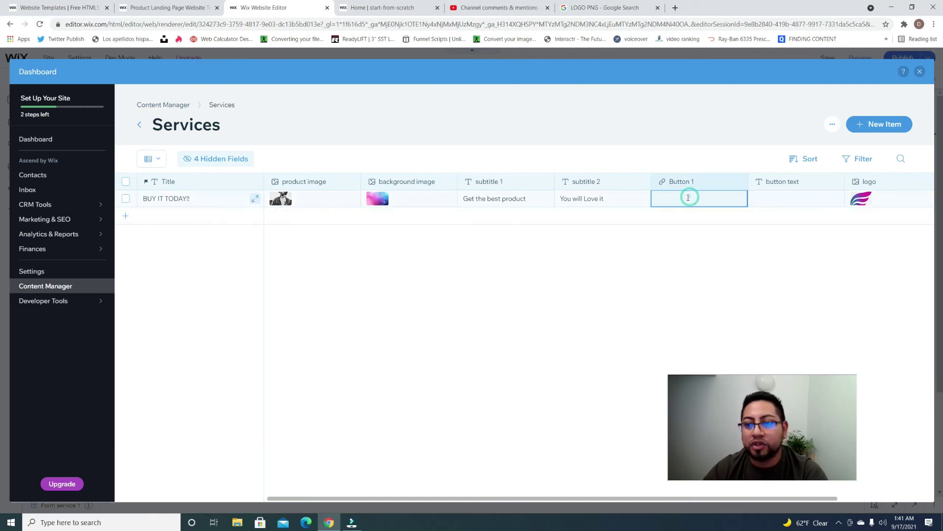
{"action": "right_click", "coordinate": [682, 200]}
{"action": "left_click", "coordinate": [705, 251]}
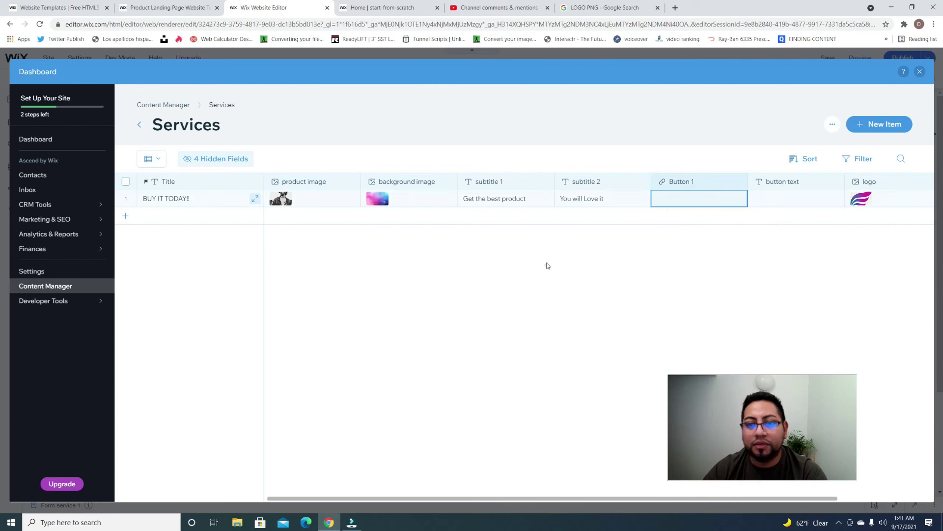
{"action": "left_click", "coordinate": [126, 199]}
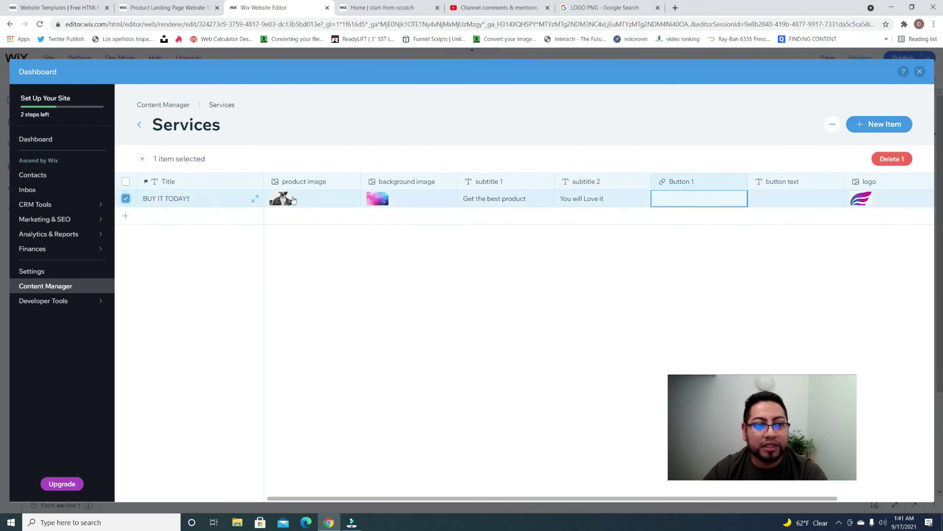
{"action": "left_click", "coordinate": [899, 160]}
{"action": "left_click", "coordinate": [579, 309]}
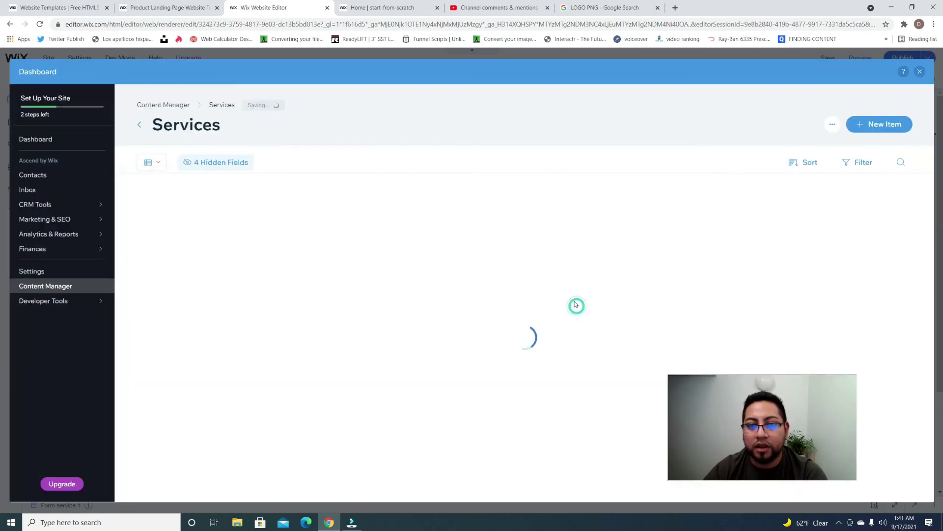
{"action": "left_click", "coordinate": [920, 72]}
Step: Reload the live Home page and open the live Form service 1 page
{"action": "left_click", "coordinate": [398, 6]}
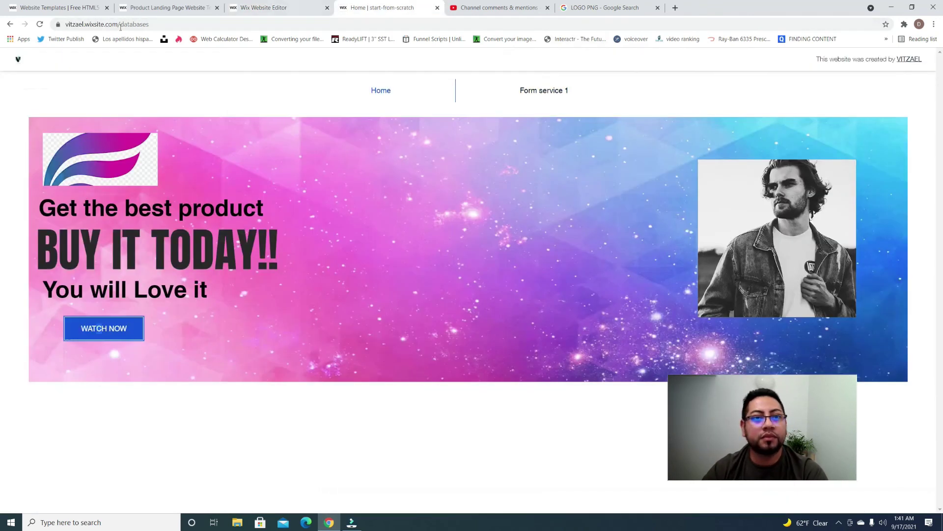
{"action": "left_click", "coordinate": [39, 24]}
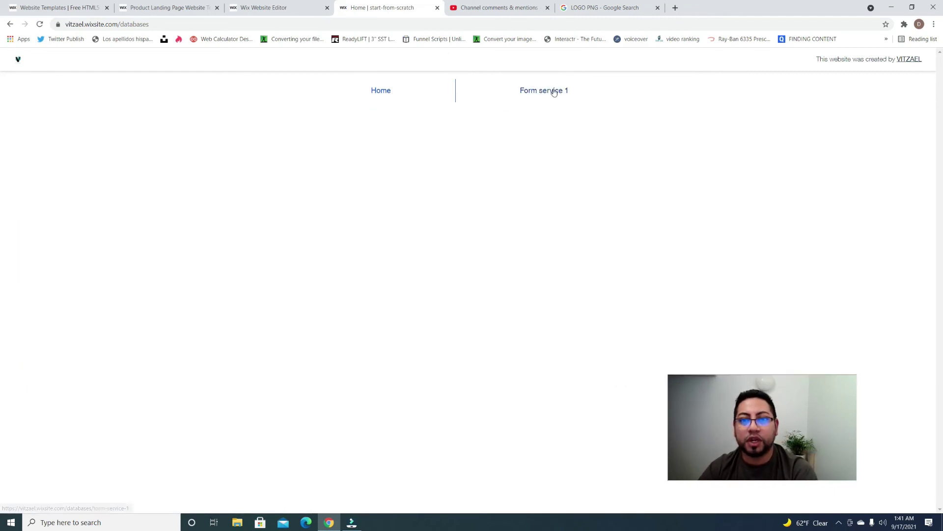
{"action": "left_click", "coordinate": [560, 92]}
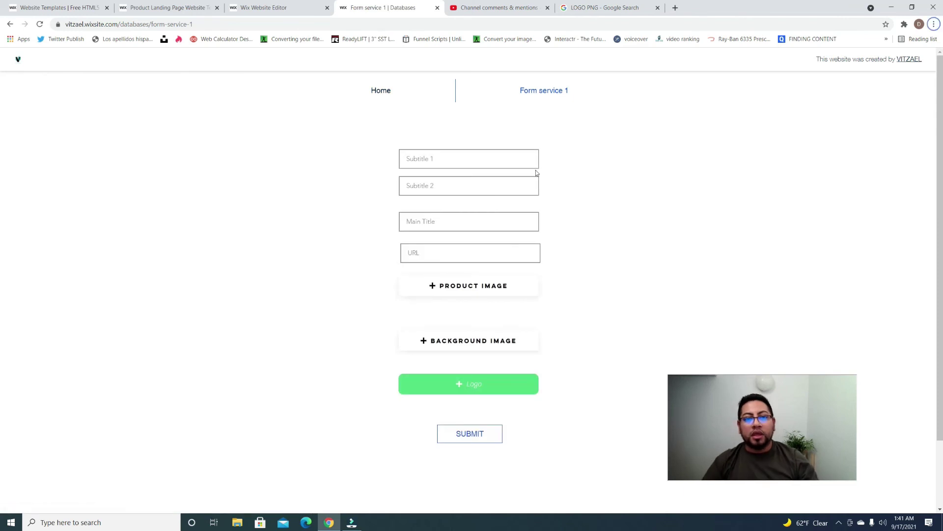
Step: Fill in Subtitle 1 with "Try our newest product" and Subtitle 2 with "You will love it"
{"action": "left_click", "coordinate": [501, 163]}
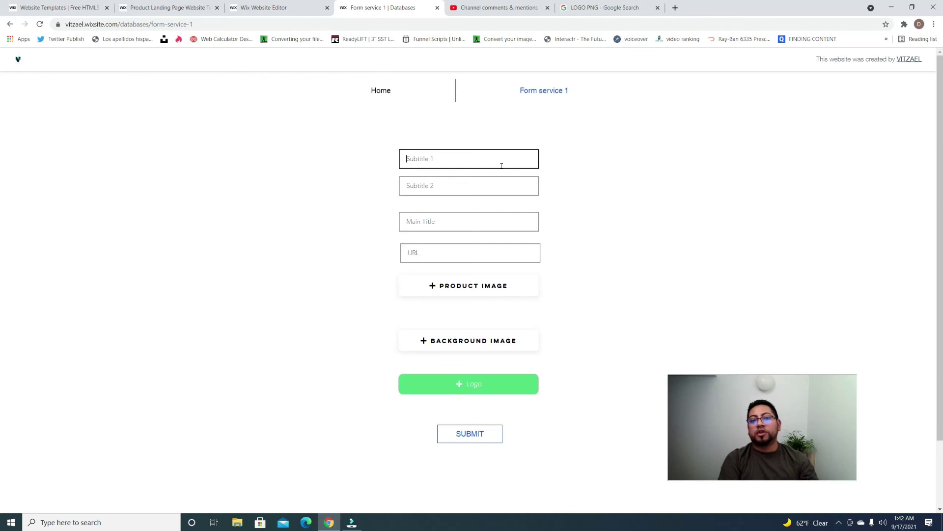
{"action": "type", "text": "t"}
{"action": "key", "text": "BackSpace"}
{"action": "type", "text": "Try our new"}
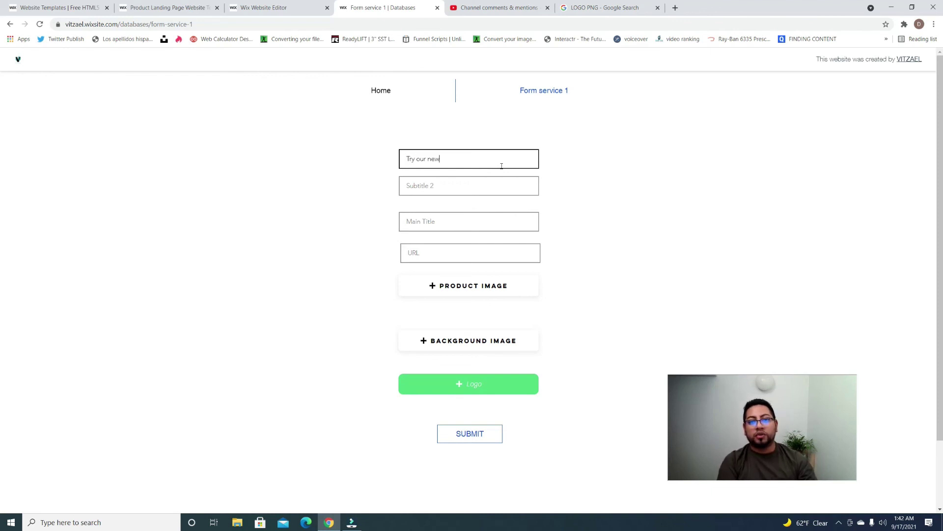
{"action": "type", "text": "est product"}
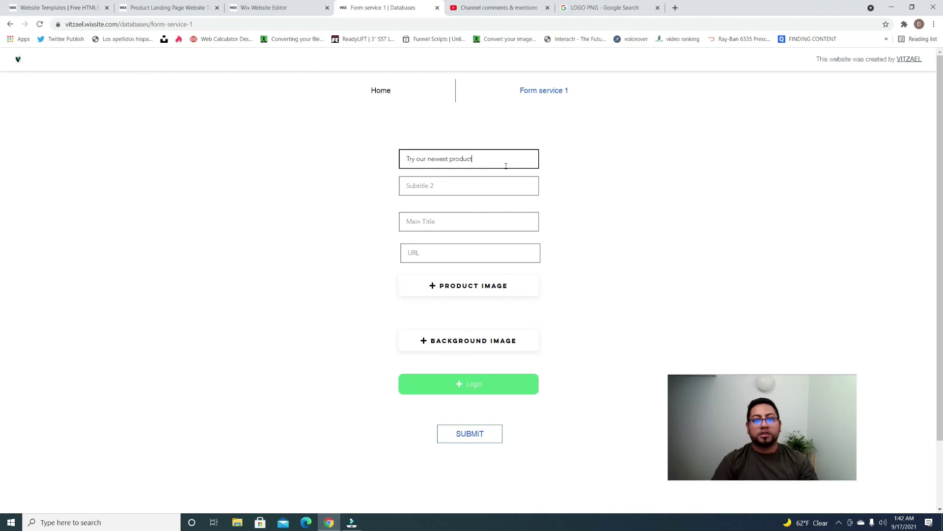
{"action": "left_click", "coordinate": [472, 193]}
{"action": "type", "text": "You will love it"}
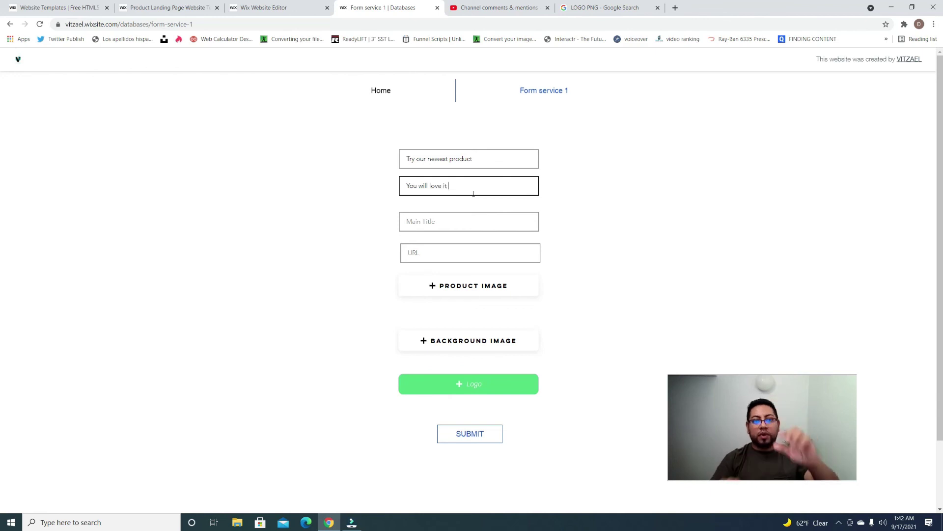
Step: Enter "BUY IT NOW !!" as the form's Main Title
{"action": "left_click", "coordinate": [453, 226]}
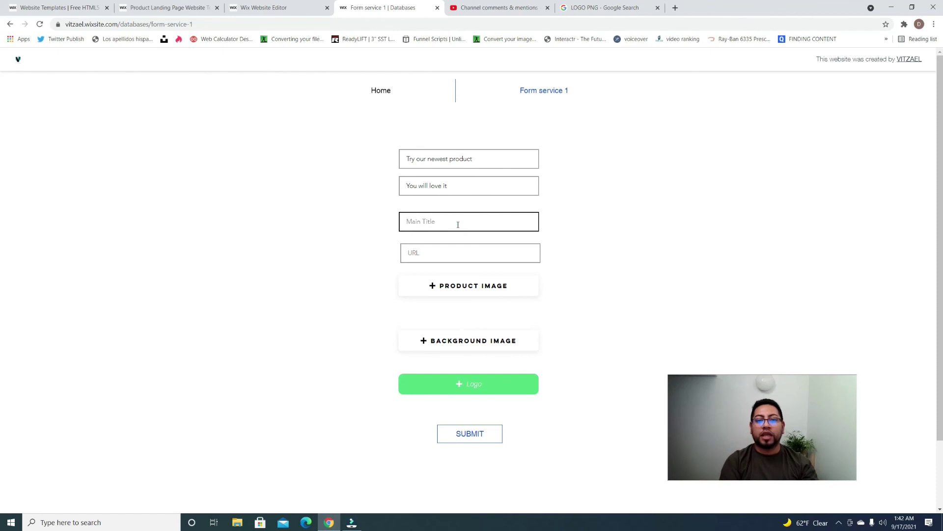
{"action": "type", "text": "BU"}
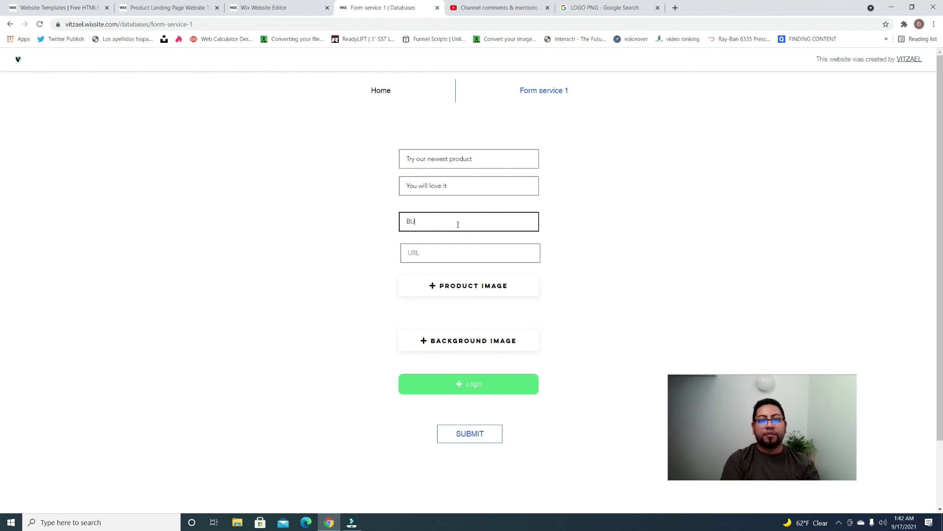
{"action": "type", "text": "Y IT NOW"}
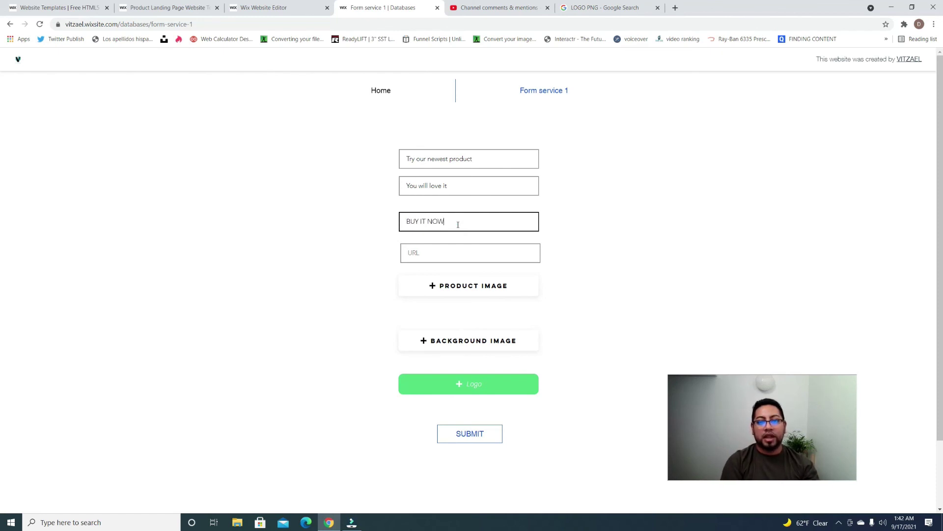
{"action": "type", "text": " !!"}
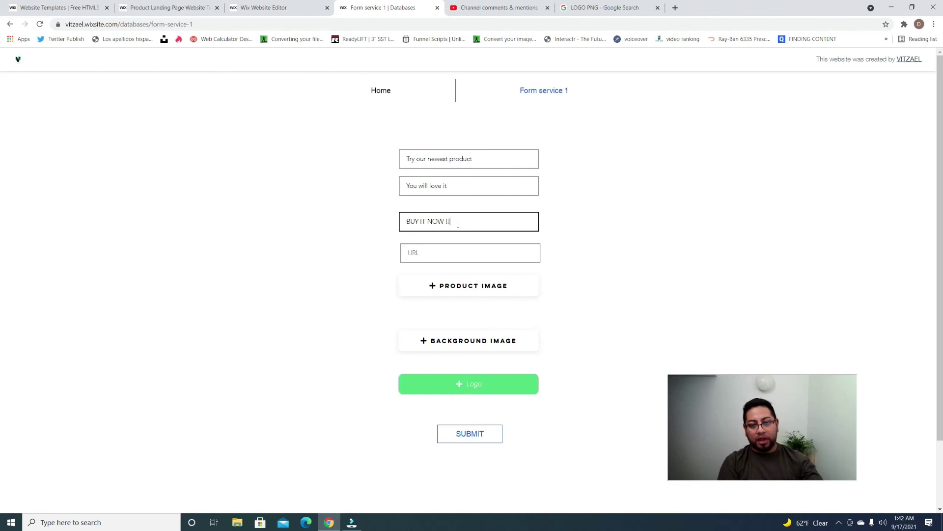
Step: Copy the address of the YouTube Studio channel comments page and paste it into the form's URL field
{"action": "left_click", "coordinate": [515, 7]}
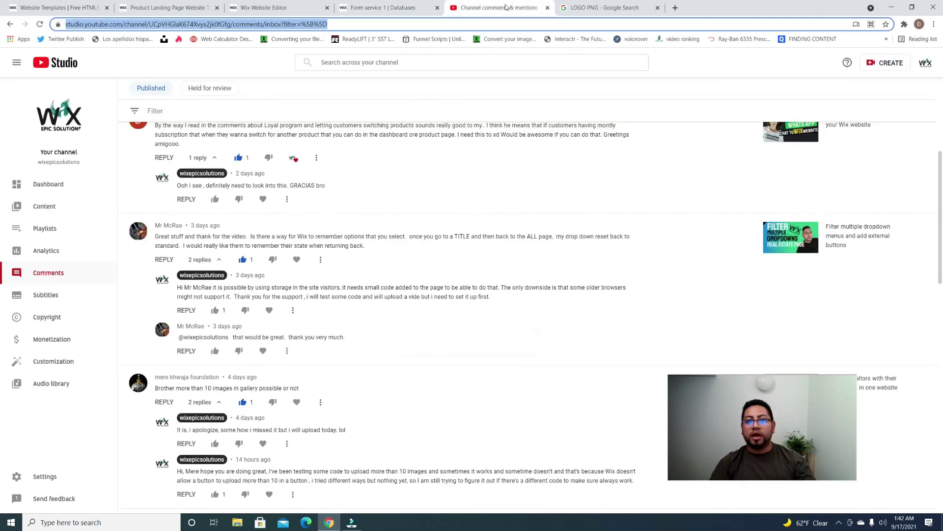
{"action": "right_click", "coordinate": [299, 27]}
{"action": "left_click", "coordinate": [324, 92]}
{"action": "left_click", "coordinate": [375, 5]}
{"action": "left_click", "coordinate": [452, 252]}
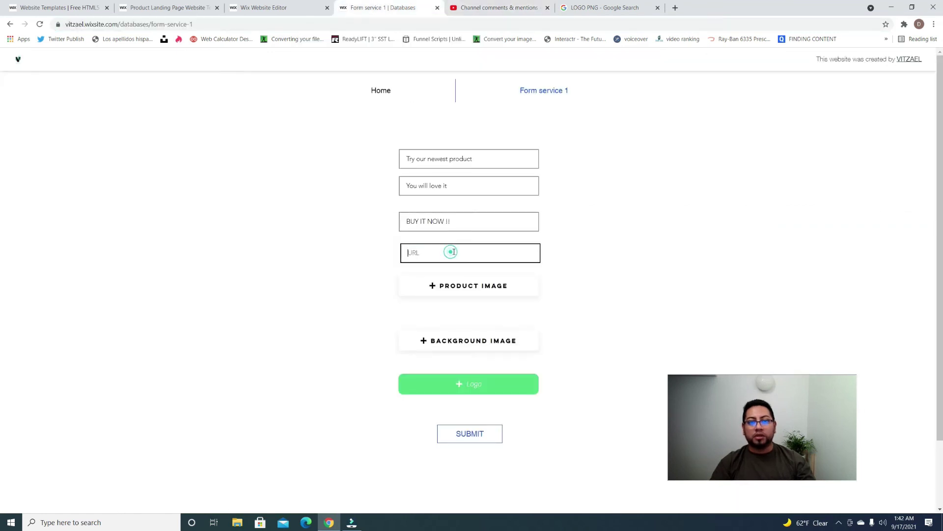
{"action": "key", "text": "ctrl+v"}
Step: Upload pexels-sindre-strøm-1040880 as the product image and background-1462755_1920 as the background image
{"action": "left_click", "coordinate": [480, 284]}
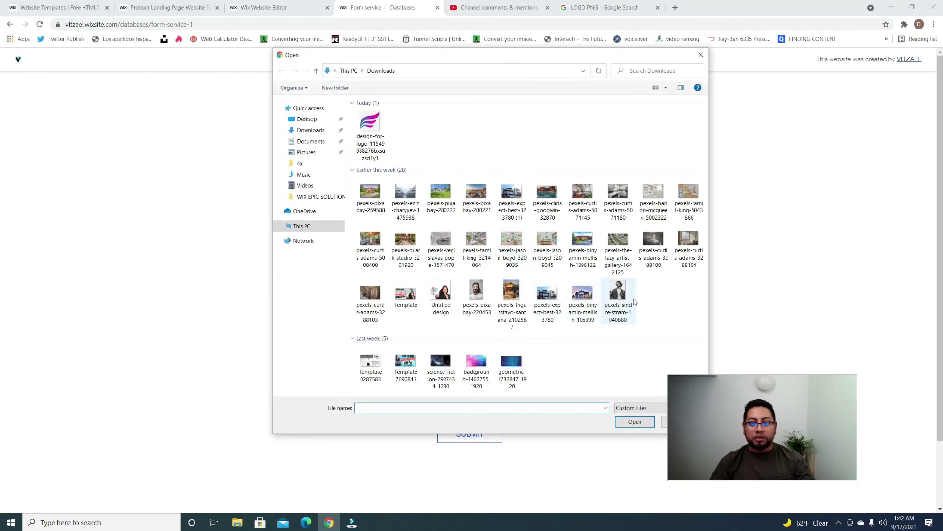
{"action": "left_click", "coordinate": [618, 294]}
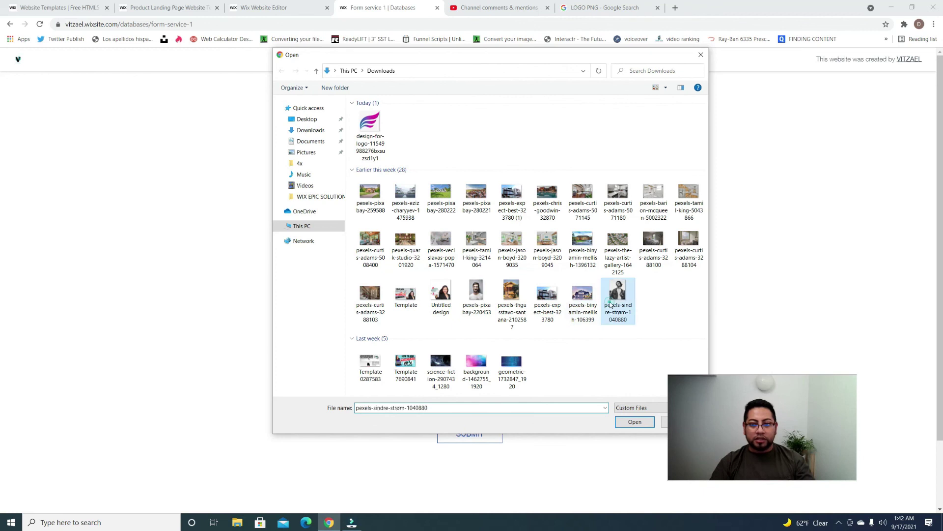
{"action": "left_click", "coordinate": [639, 422]}
{"action": "left_click", "coordinate": [495, 346]}
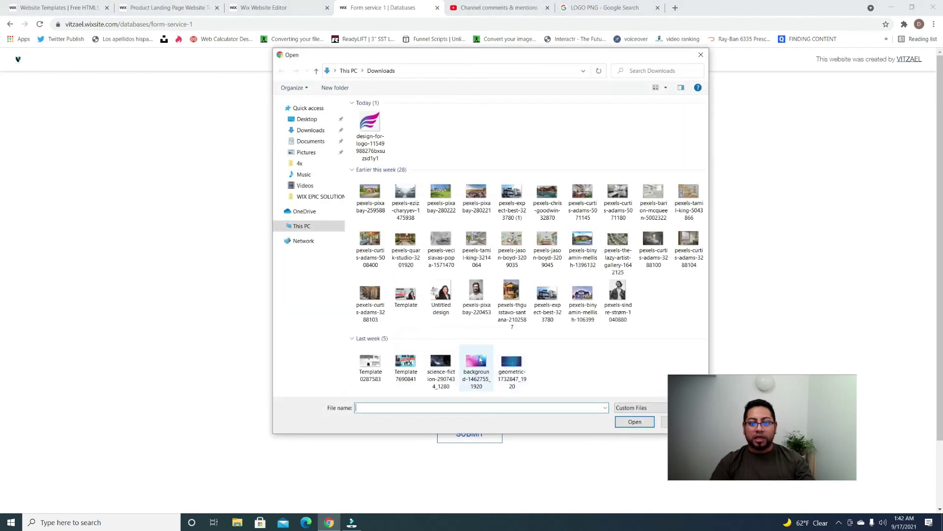
{"action": "left_click", "coordinate": [440, 363]}
{"action": "left_click", "coordinate": [476, 366]}
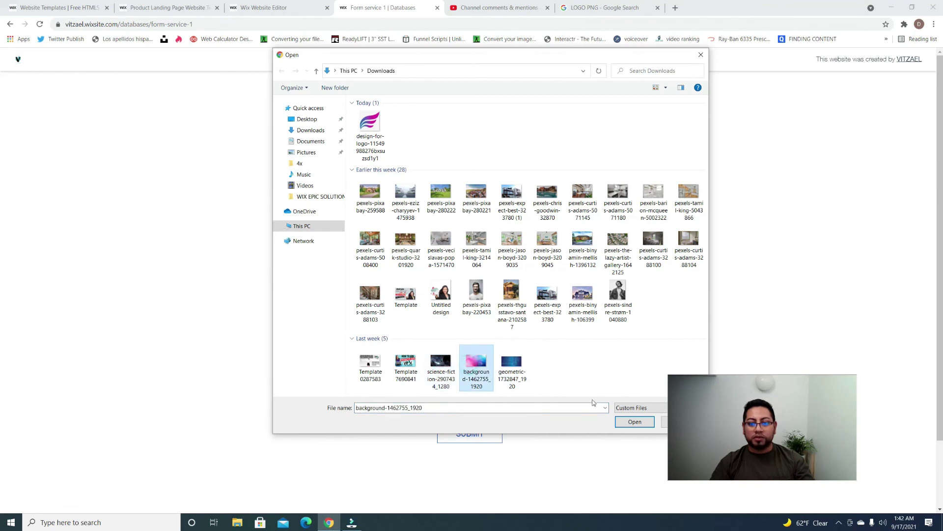
{"action": "left_click", "coordinate": [623, 421]}
{"action": "left_click", "coordinate": [502, 384]}
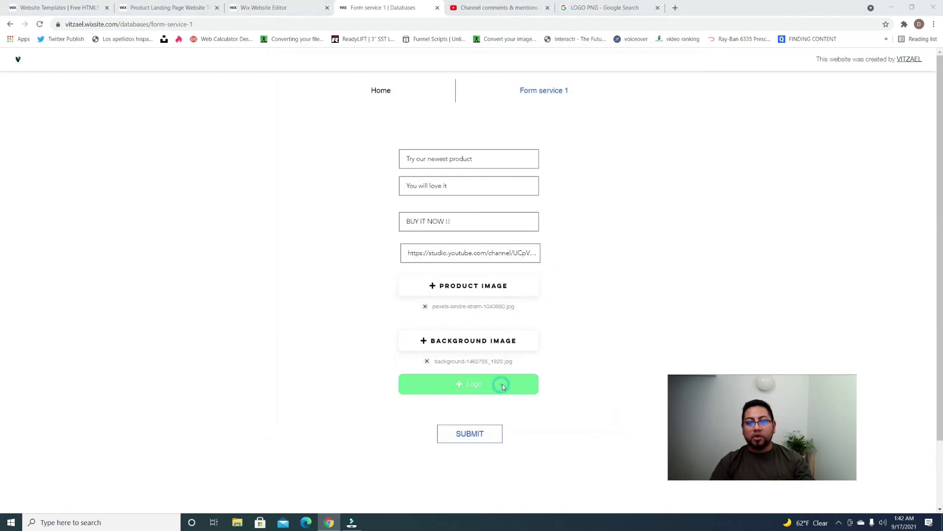
{"action": "left_click", "coordinate": [385, 118]}
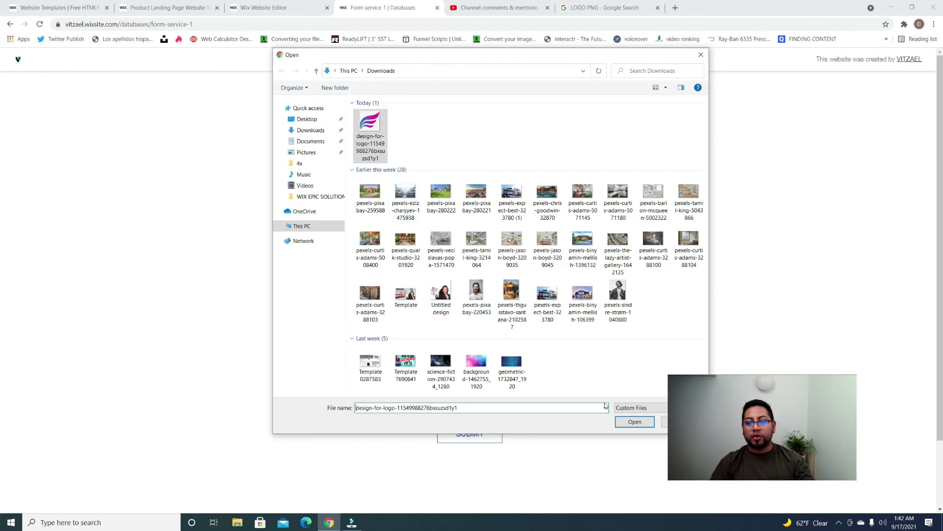
{"action": "left_click", "coordinate": [635, 423]}
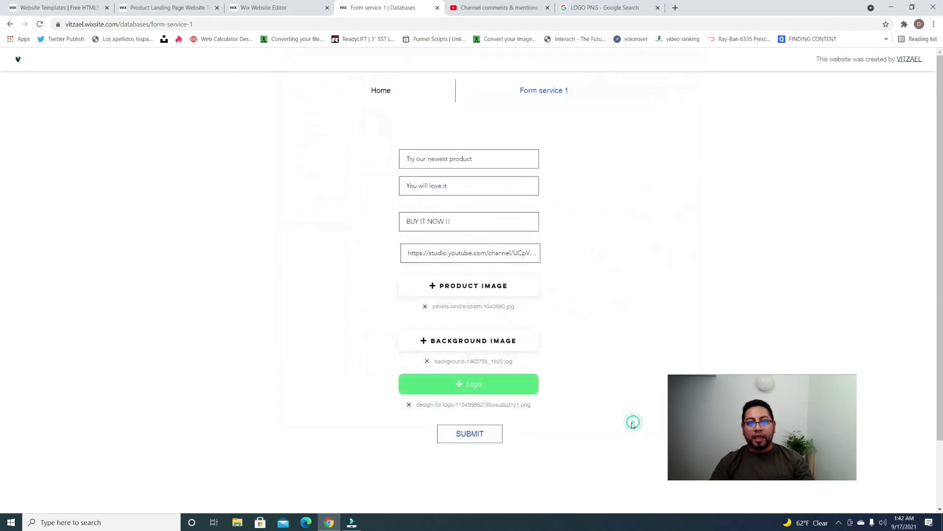
{"action": "left_click", "coordinate": [483, 438]}
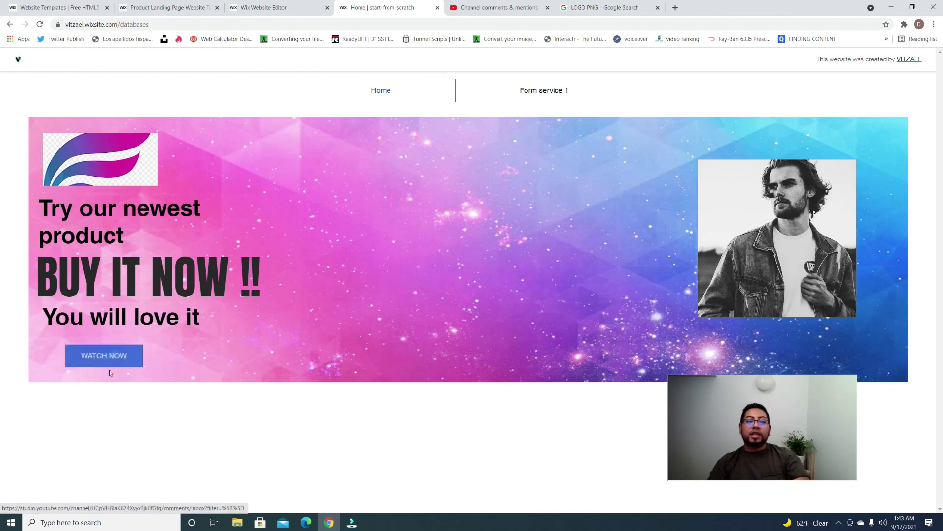
Step: Test the WATCH NOW link of the BUY IT NOW !! banner on Home and close the page it opens
{"action": "left_click", "coordinate": [109, 358]}
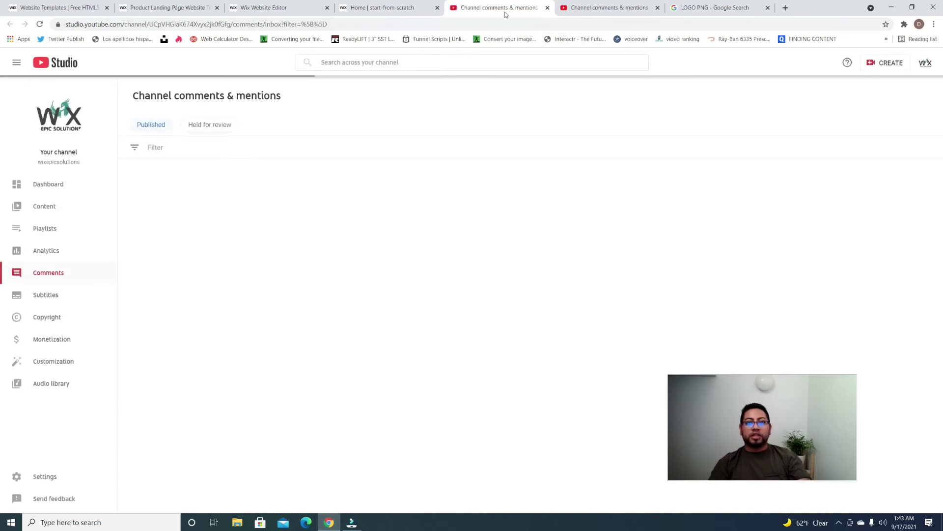
{"action": "left_click", "coordinate": [548, 8]}
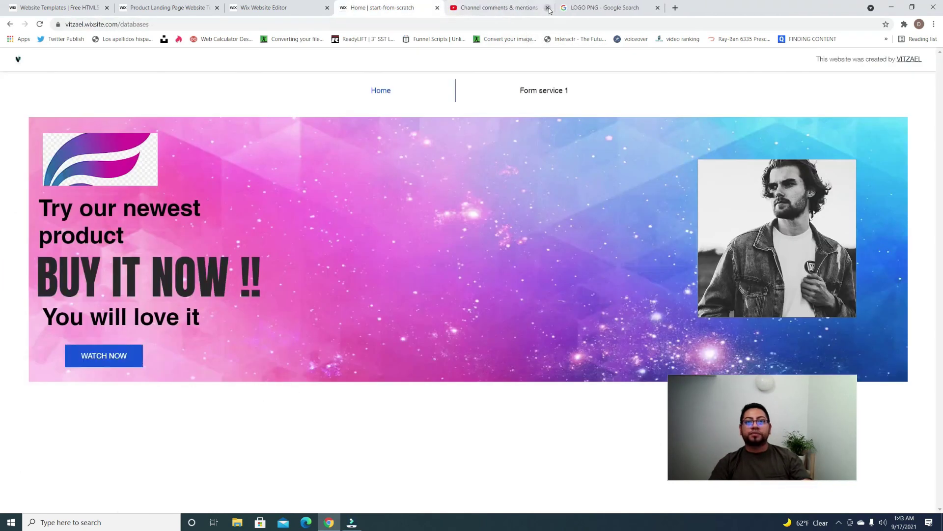
Step: Reopen the live Form service 1 page and fill in Subtitle 1 with "House for sale" and Subtitle 2 with "Biggest House"
{"action": "left_click", "coordinate": [535, 92]}
{"action": "left_click", "coordinate": [534, 94]}
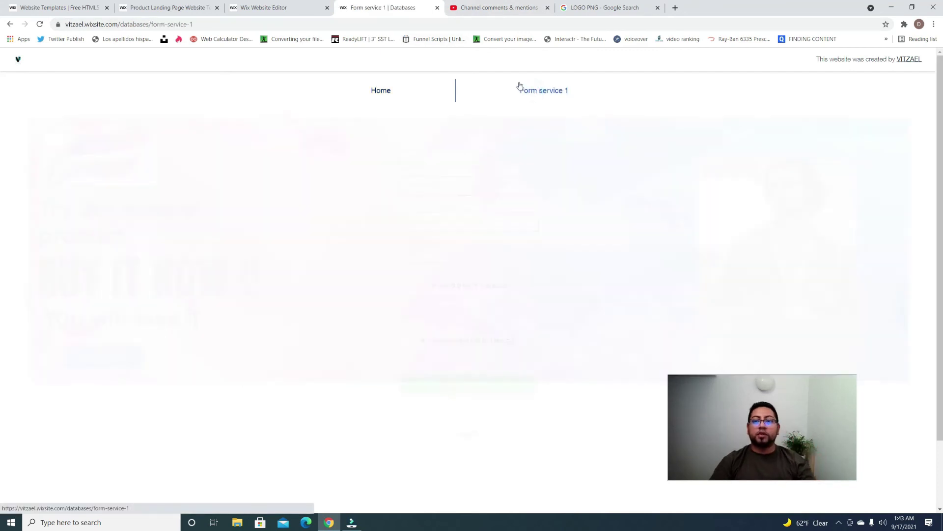
{"action": "left_click", "coordinate": [482, 160]}
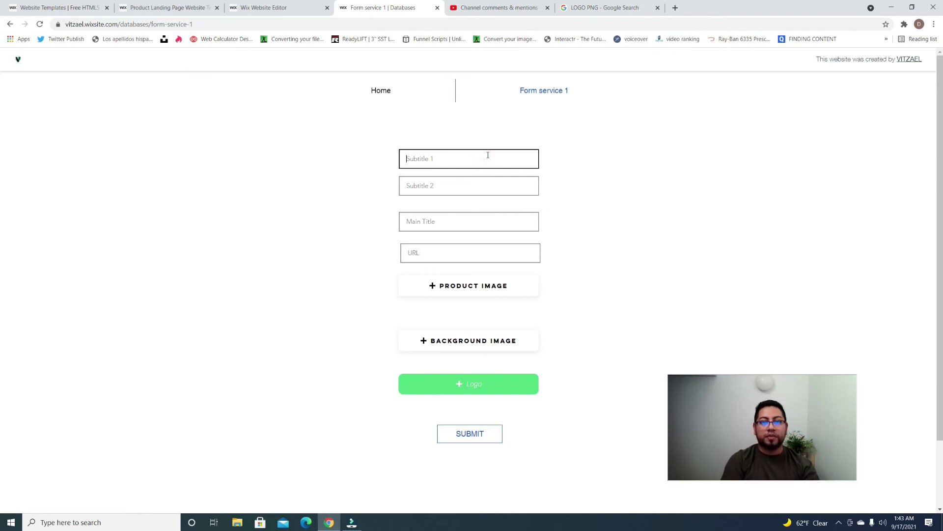
{"action": "type", "text": "tr"}
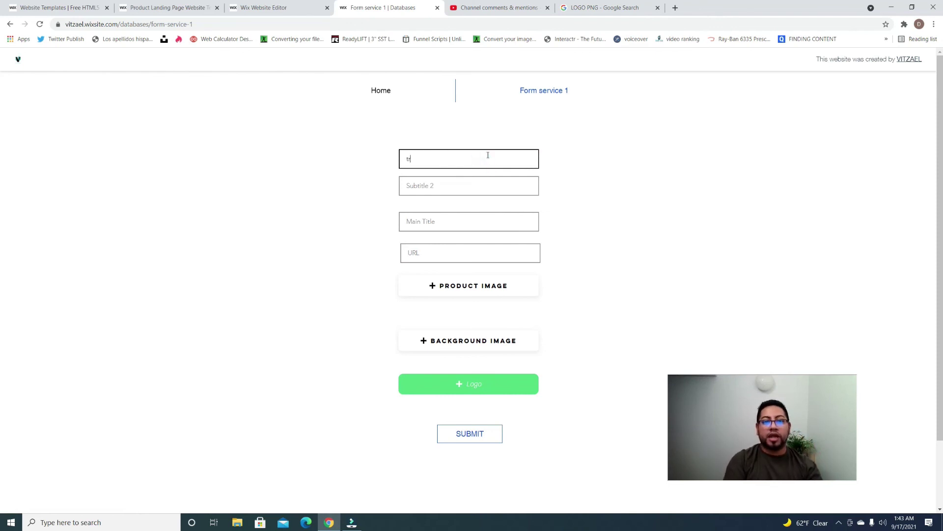
{"action": "key", "text": "BackSpace"}
{"action": "type", "text": "Ty"}
{"action": "key", "text": "BackSpace"}
{"action": "key", "text": "BackSpace"}
{"action": "type", "text": "House for sale"}
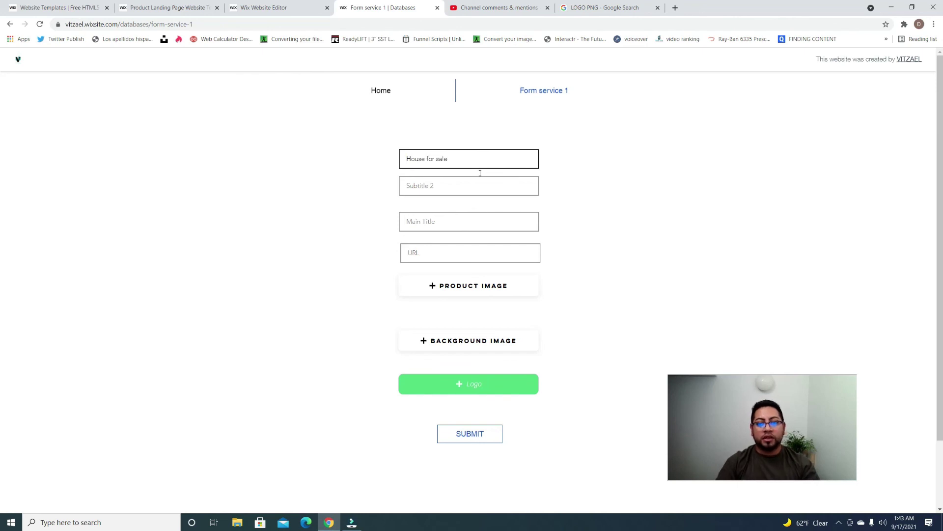
{"action": "left_click", "coordinate": [479, 183]}
{"action": "type", "text": "Biggest House"}
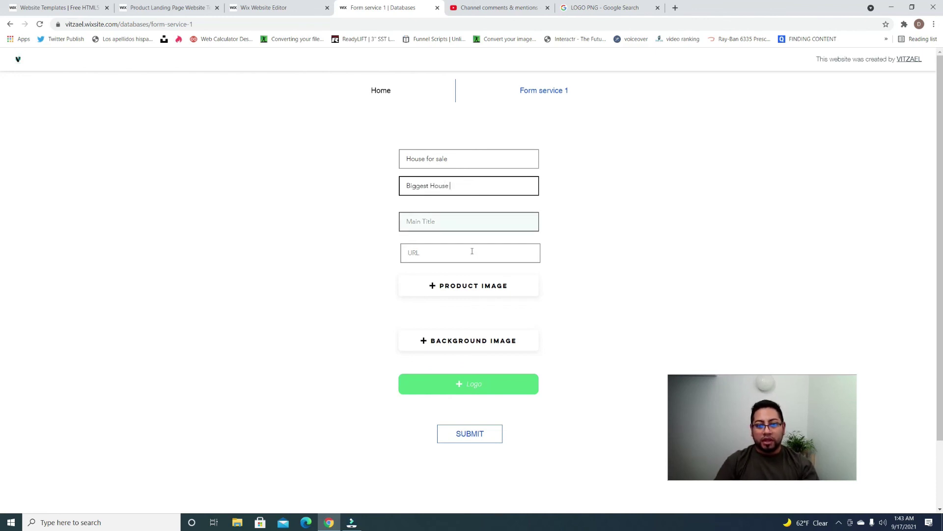
Step: Enter "open house" as the form's Main Title
{"action": "left_click", "coordinate": [471, 226]}
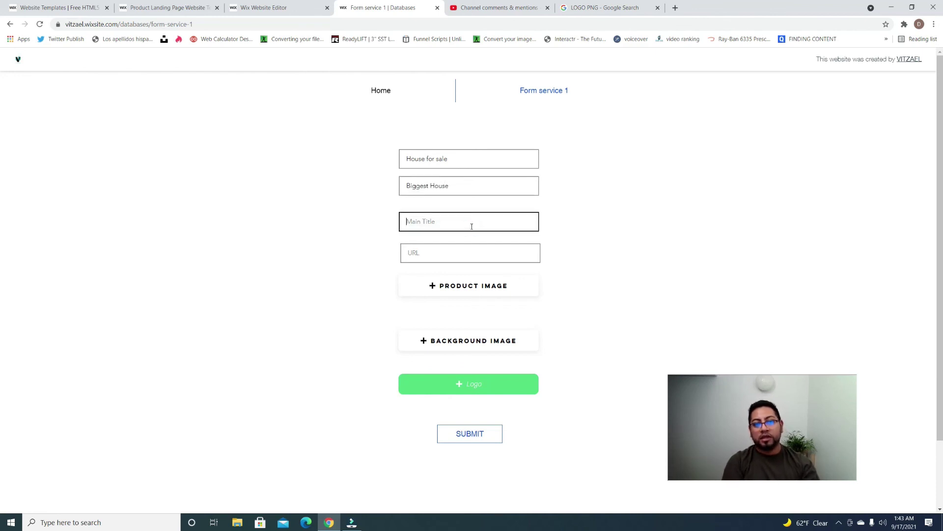
{"action": "type", "text": "F"}
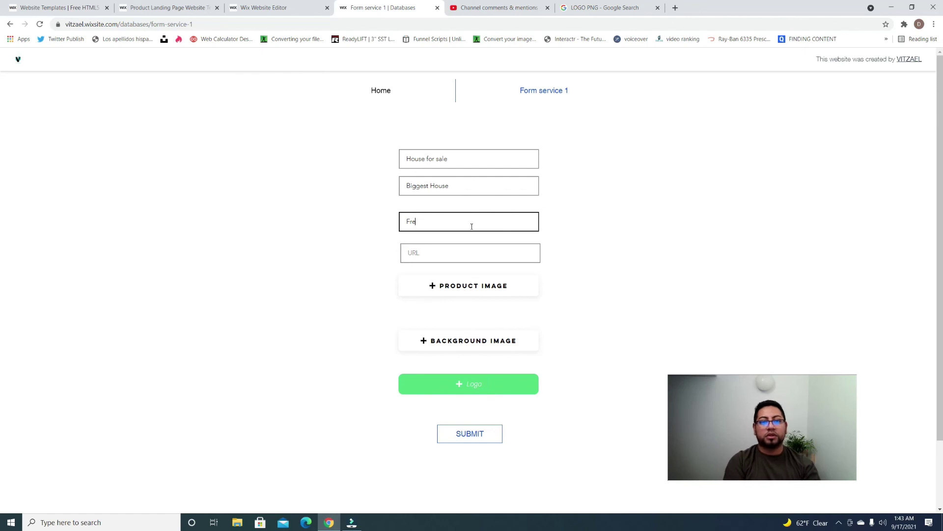
{"action": "key", "text": "BackSpace"}
{"action": "type", "text": "open house"}
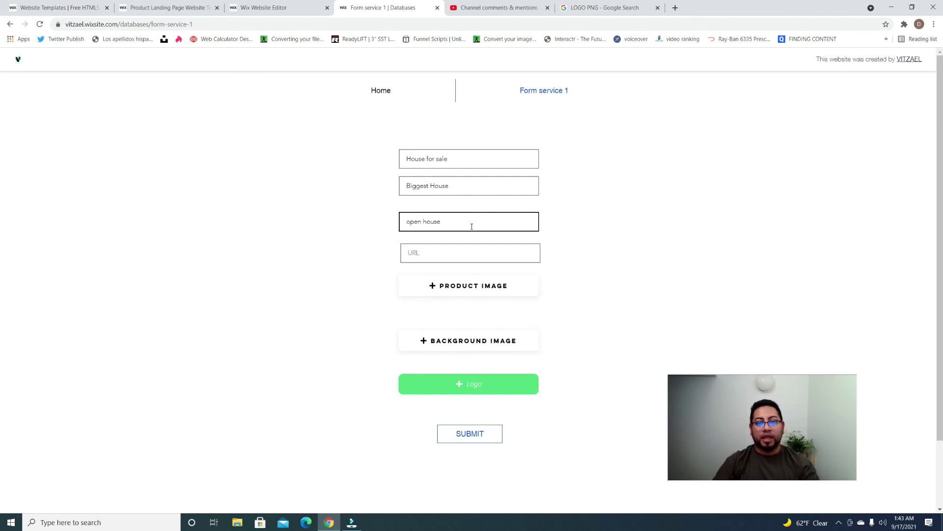
Step: Load zillow.com in place of the Google logo search page and copy its address
{"action": "left_click", "coordinate": [613, 7]}
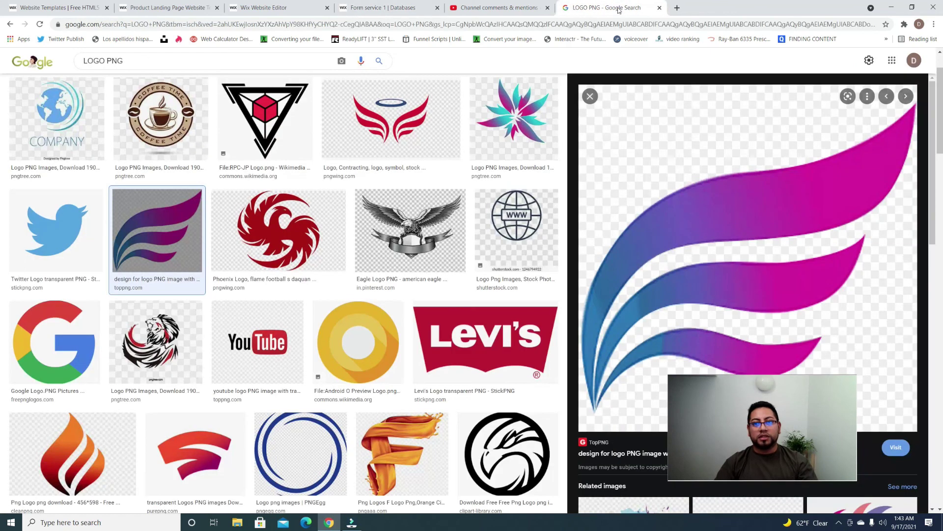
{"action": "left_click", "coordinate": [593, 28]}
{"action": "type", "text": "go"}
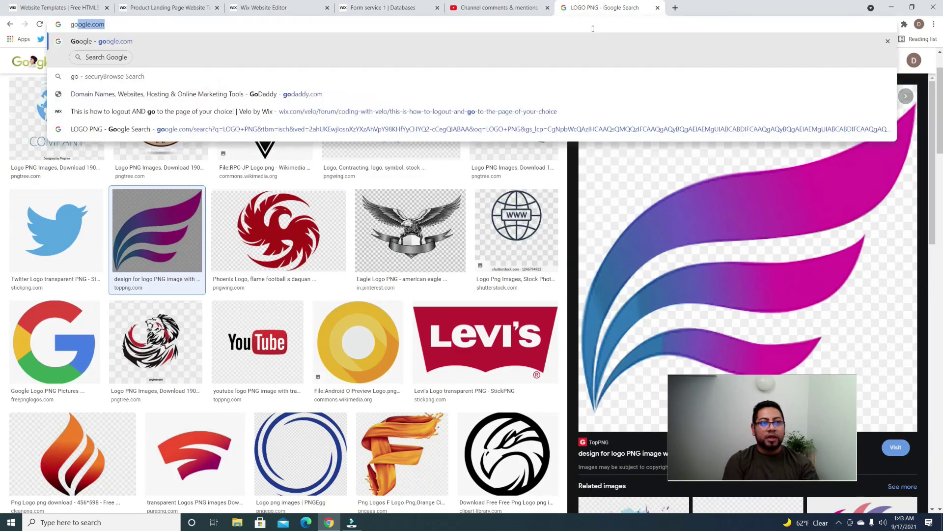
{"action": "key", "text": "Return"}
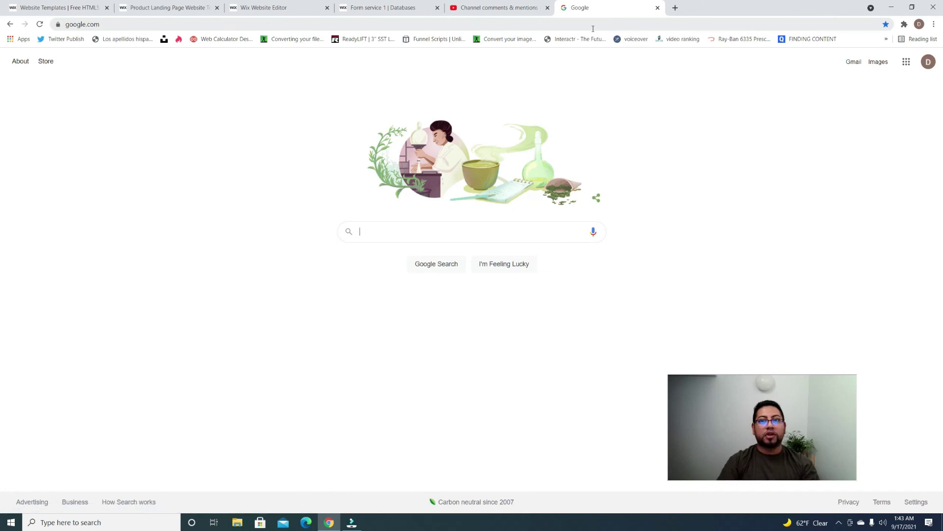
{"action": "left_click", "coordinate": [565, 27]}
{"action": "type", "text": "z"}
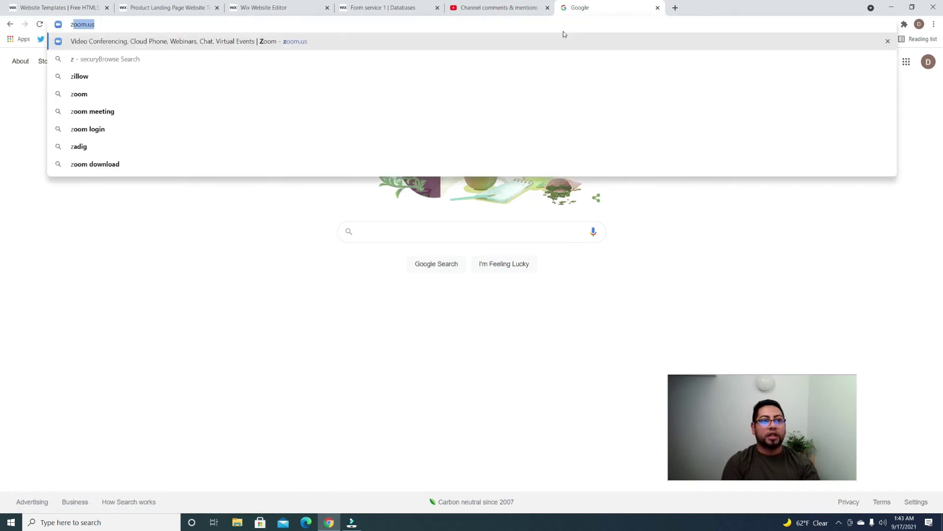
{"action": "type", "text": "illow.com"}
{"action": "key", "text": "Return"}
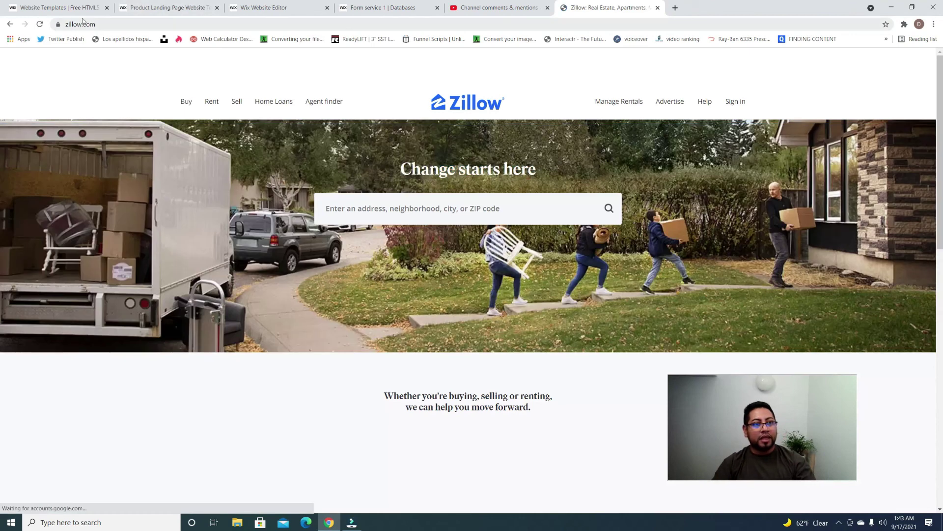
{"action": "left_click", "coordinate": [84, 24]}
{"action": "key", "text": "ctrl+c"}
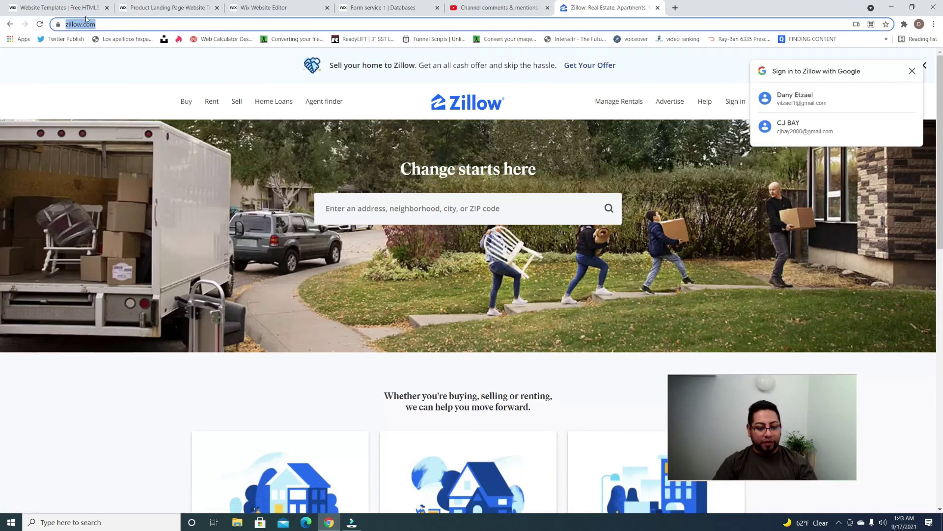
Step: Return to the Form service 1 page and paste the Zillow address into the URL field
{"action": "left_click", "coordinate": [505, 6]}
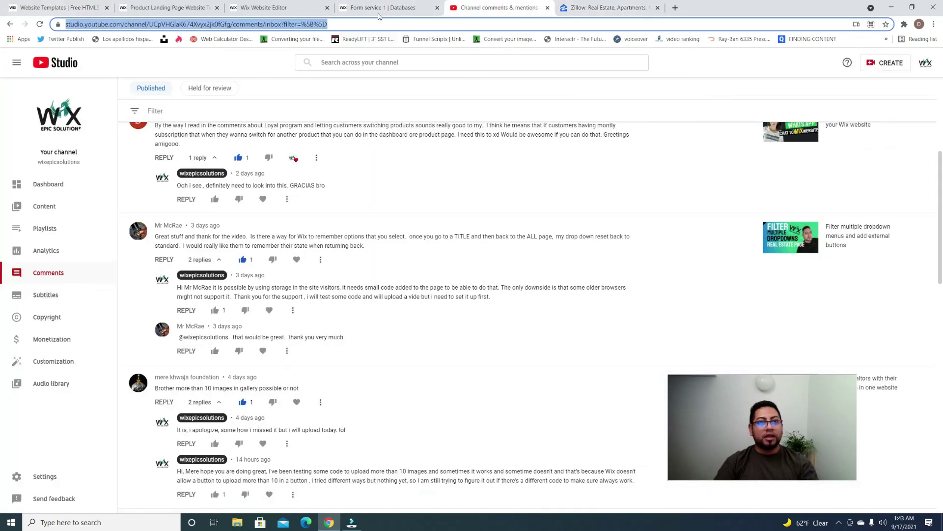
{"action": "left_click", "coordinate": [396, 7]}
{"action": "left_click", "coordinate": [459, 250]}
{"action": "key", "text": "ctrl+v"}
Step: Upload pexels-pixabay-259588 as the product image and pexels-binyamin-mellish-1396132 as the background image
{"action": "left_click", "coordinate": [458, 289]}
{"action": "left_click", "coordinate": [370, 194]}
{"action": "left_click", "coordinate": [635, 422]}
{"action": "left_click", "coordinate": [494, 343]}
{"action": "left_click", "coordinate": [583, 245]}
{"action": "left_click", "coordinate": [634, 423]}
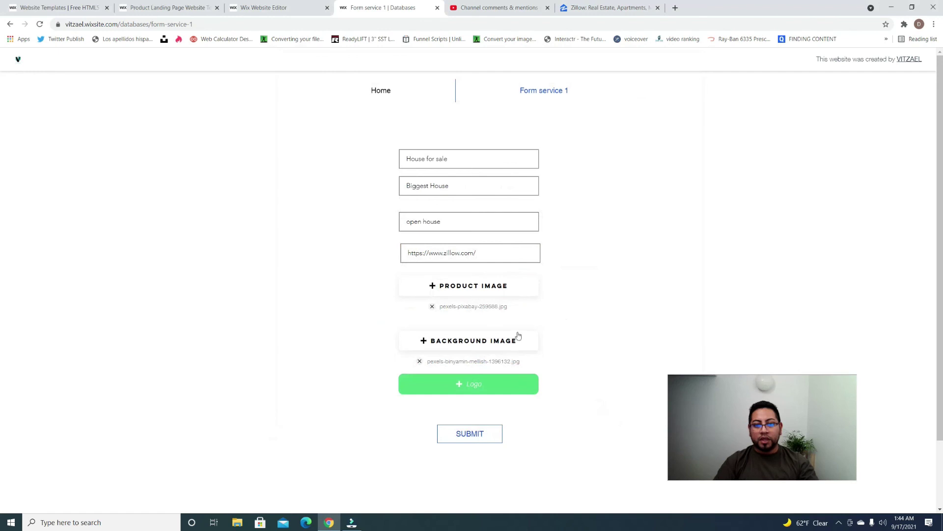
{"action": "left_click", "coordinate": [508, 381]}
{"action": "left_click", "coordinate": [370, 133]}
{"action": "left_click", "coordinate": [635, 422]}
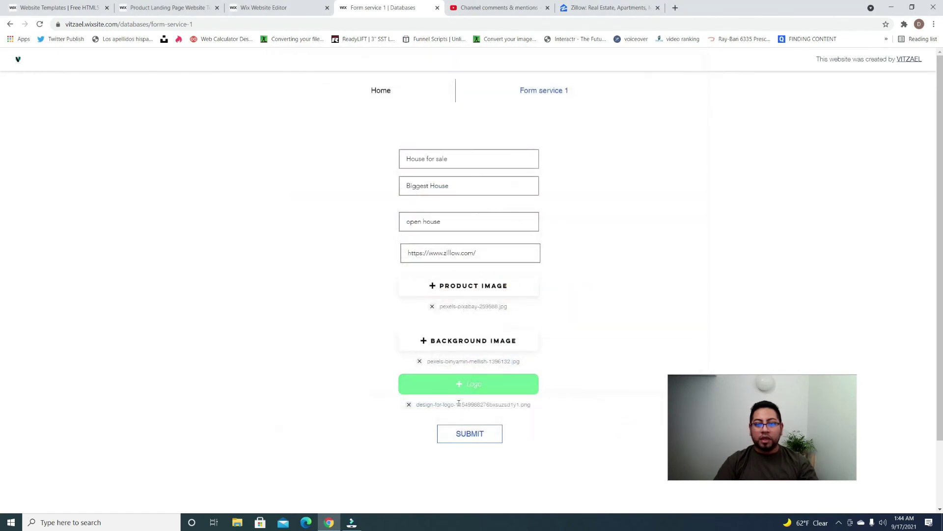
{"action": "left_click", "coordinate": [473, 436]}
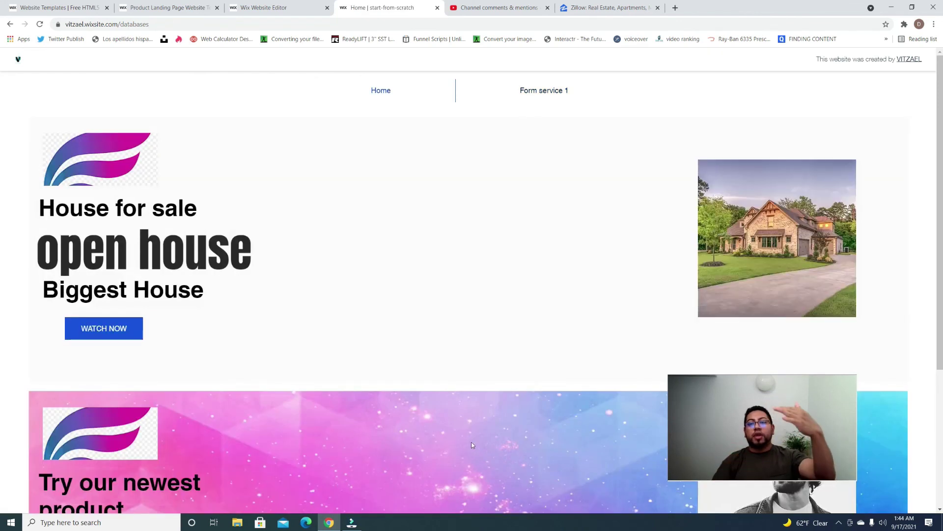
Step: Examine the submitted open house and BUY IT NOW !! banners on the live Home page
{"action": "scroll", "coordinate": [630, 326], "scroll_direction": "down", "scroll_amount": 5}
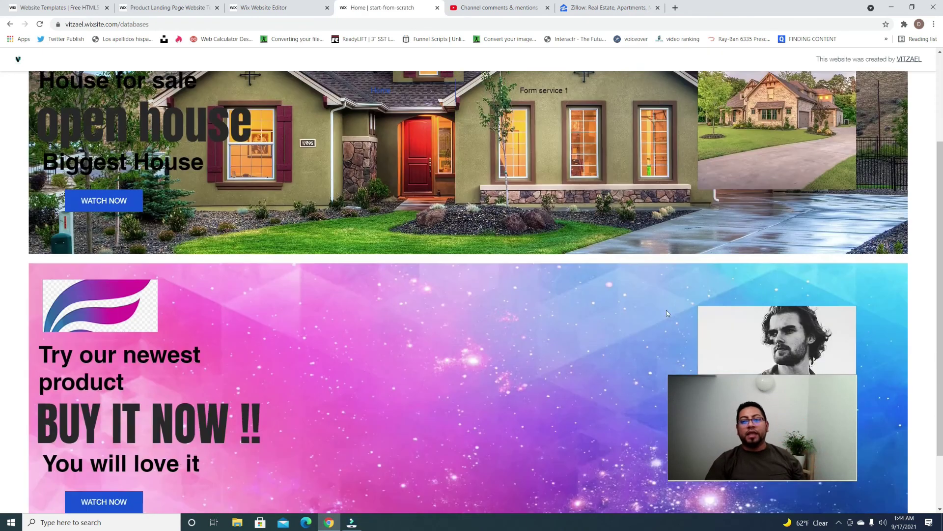
{"action": "scroll", "coordinate": [654, 306], "scroll_direction": "up", "scroll_amount": 5}
{"action": "scroll", "coordinate": [634, 291], "scroll_direction": "down", "scroll_amount": 4}
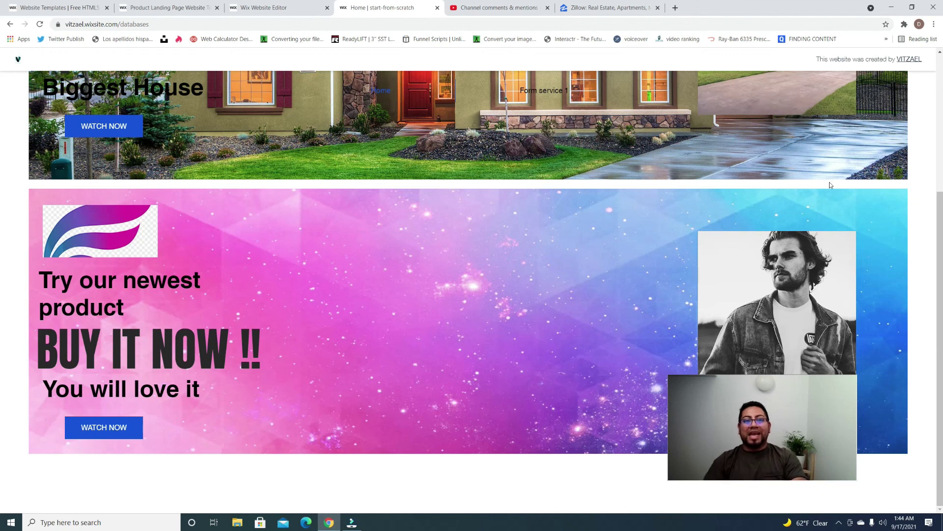
{"action": "scroll", "coordinate": [522, 249], "scroll_direction": "up", "scroll_amount": 4}
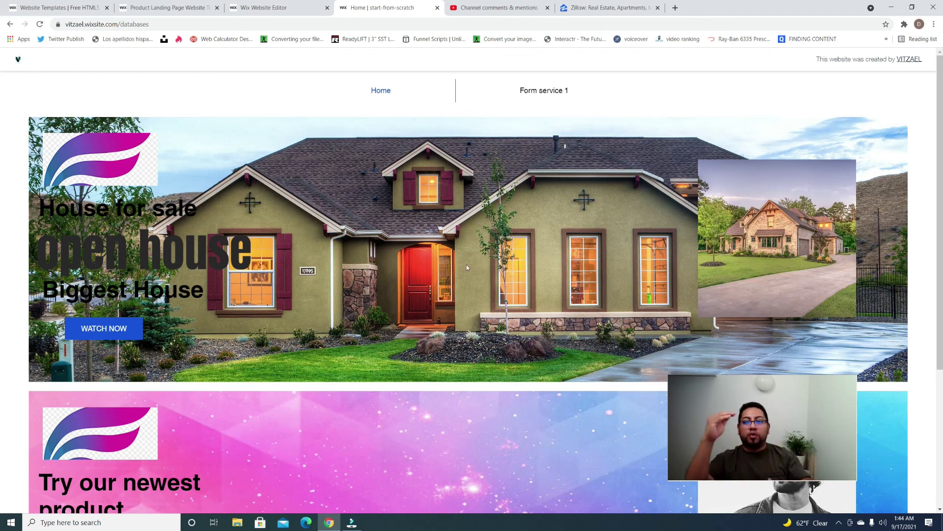
{"action": "left_click", "coordinate": [297, 8]}
{"action": "left_click", "coordinate": [402, 10]}
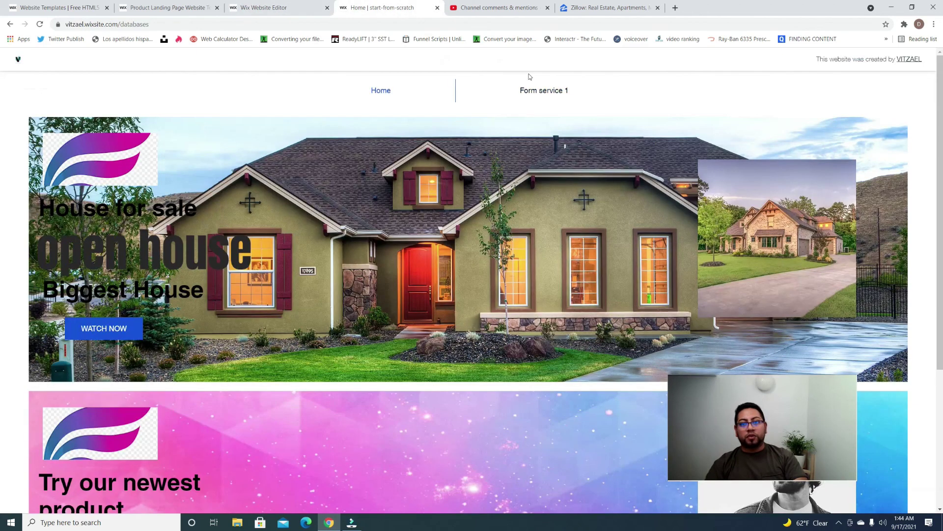
Step: Open the live Form service 1 page again and enter "LOVE IT NOW" as Subtitle 1
{"action": "left_click", "coordinate": [540, 93]}
{"action": "left_click", "coordinate": [498, 157]}
{"action": "type", "text": "LOVE IT NOW"}
{"action": "key", "text": "Tab"}
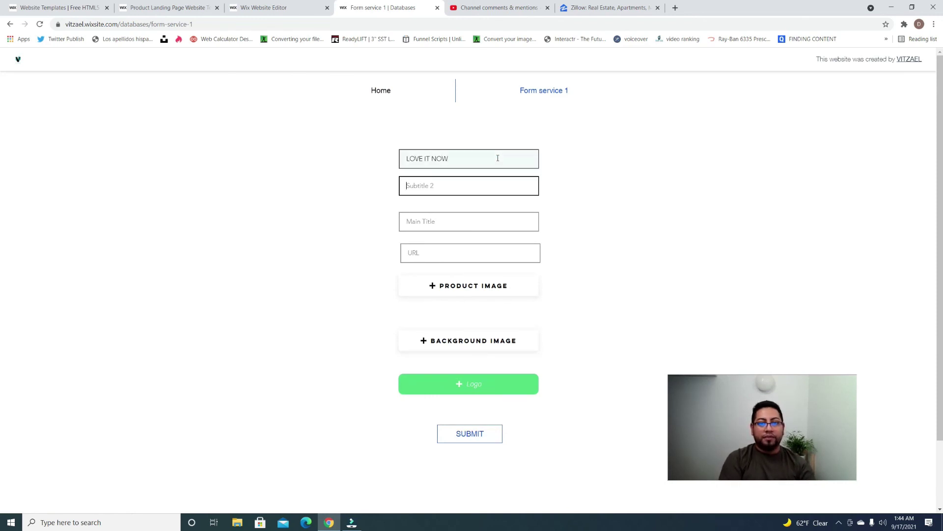
{"action": "type", "text": "GET THIS HOUSE"}
{"action": "key", "text": "Tab"}
{"action": "type", "text": "OPEN HOUSE"}
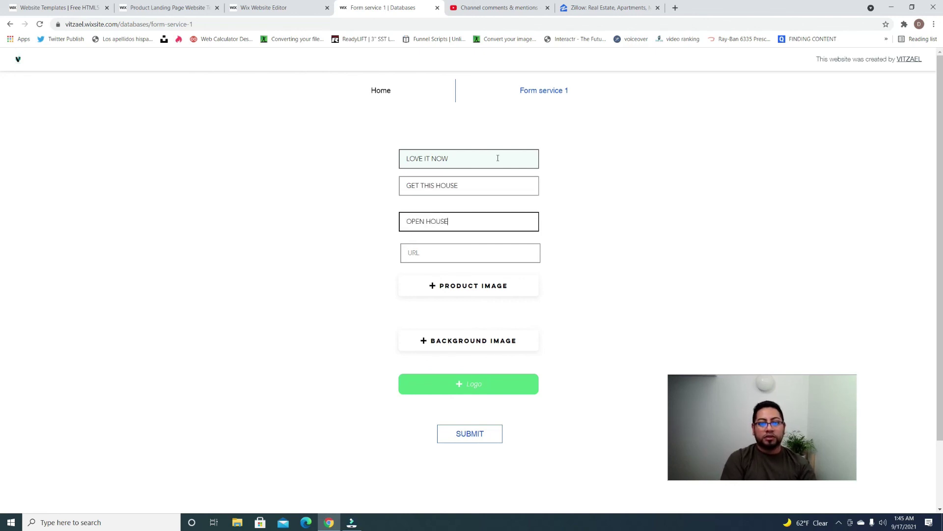
{"action": "left_click", "coordinate": [482, 252]}
{"action": "key", "text": "ctrl+v"}
Step: Upload pexels-pixabay-280222 as the product image and pexels-curtis-adams-5071145 as the background image
{"action": "left_click", "coordinate": [494, 285]}
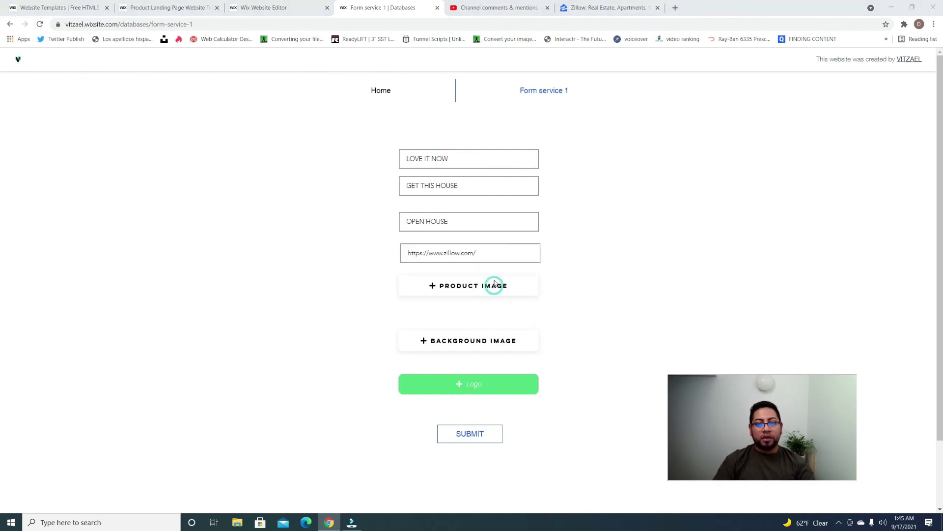
{"action": "left_click", "coordinate": [441, 194]}
{"action": "left_click", "coordinate": [635, 421]}
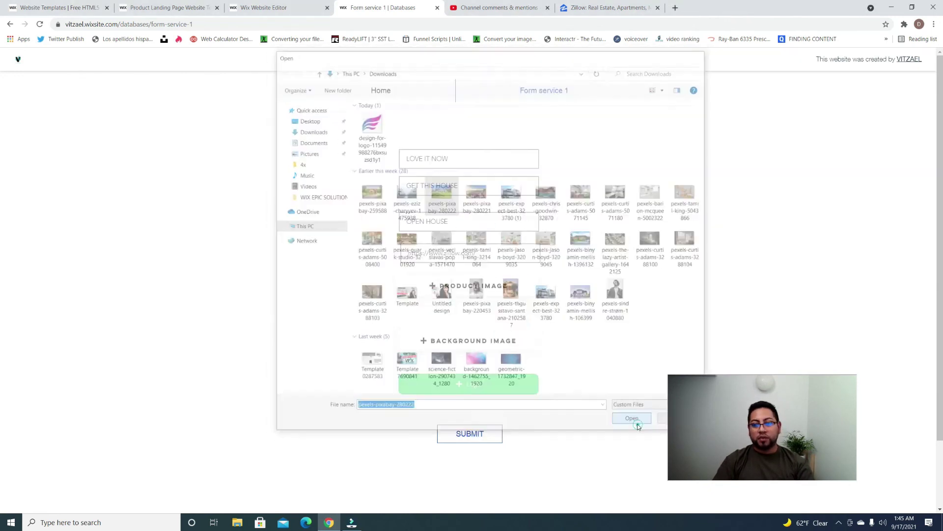
{"action": "left_click", "coordinate": [493, 335]}
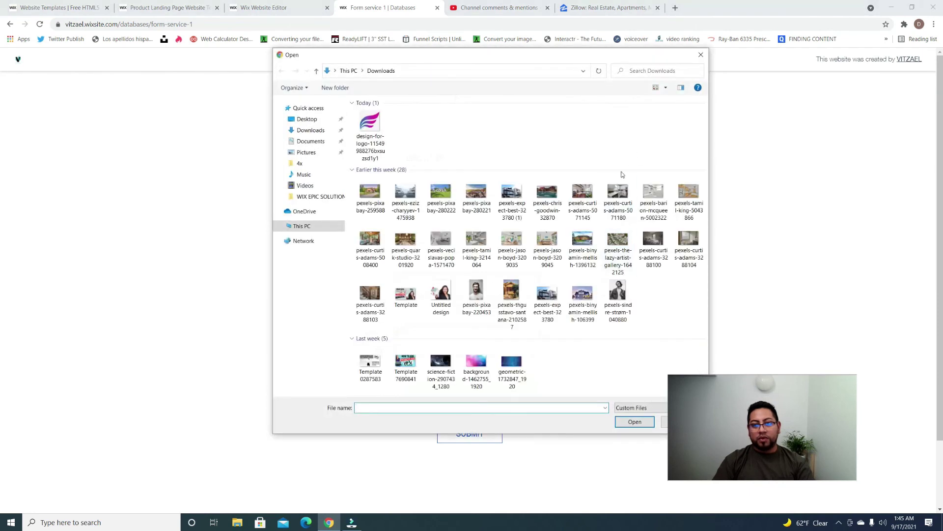
{"action": "left_click", "coordinate": [583, 196]}
{"action": "left_click", "coordinate": [635, 424]}
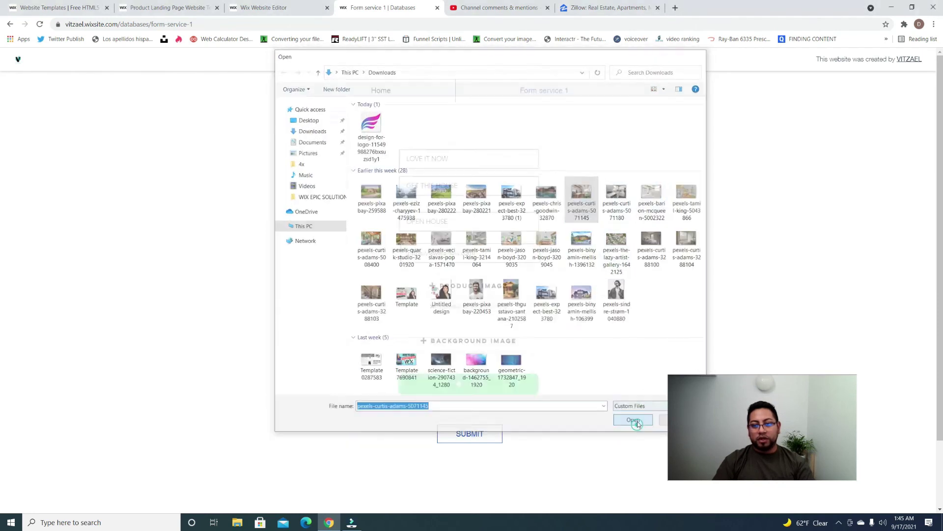
{"action": "left_click", "coordinate": [505, 383]}
{"action": "left_click", "coordinate": [370, 129]}
{"action": "left_click", "coordinate": [634, 421]}
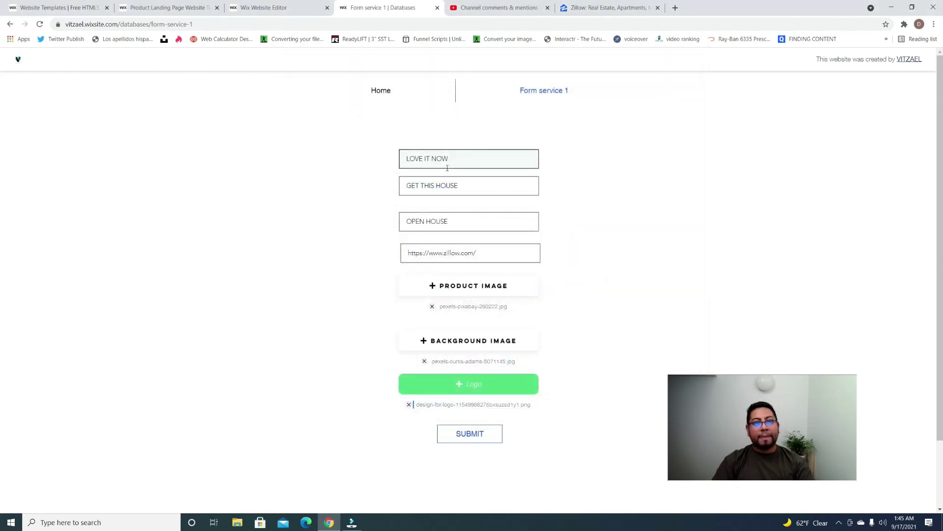
{"action": "left_click", "coordinate": [485, 386]}
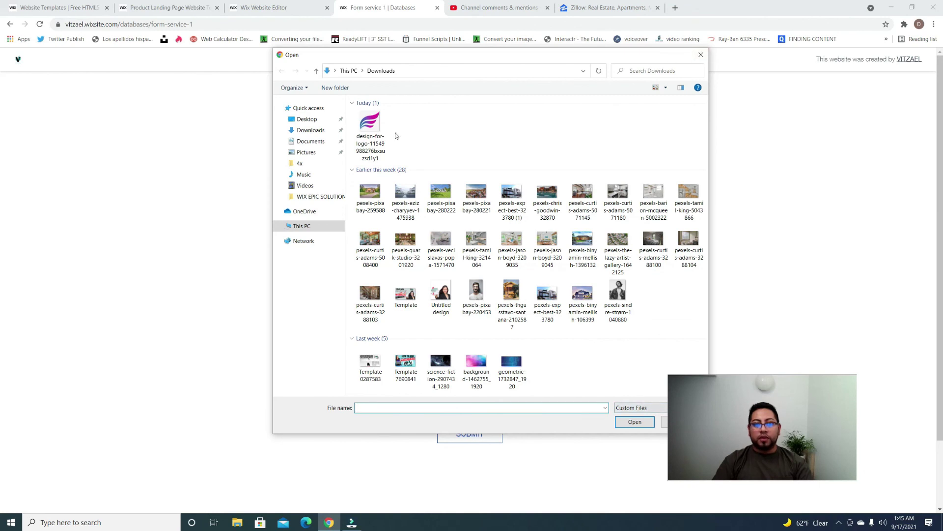
{"action": "left_click", "coordinate": [376, 131]}
{"action": "left_click", "coordinate": [635, 423]}
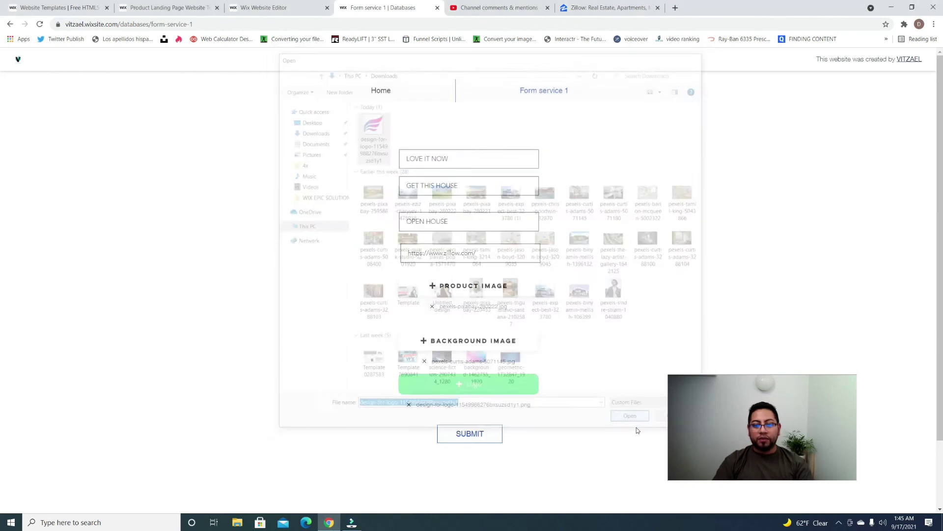
{"action": "left_click", "coordinate": [479, 435]}
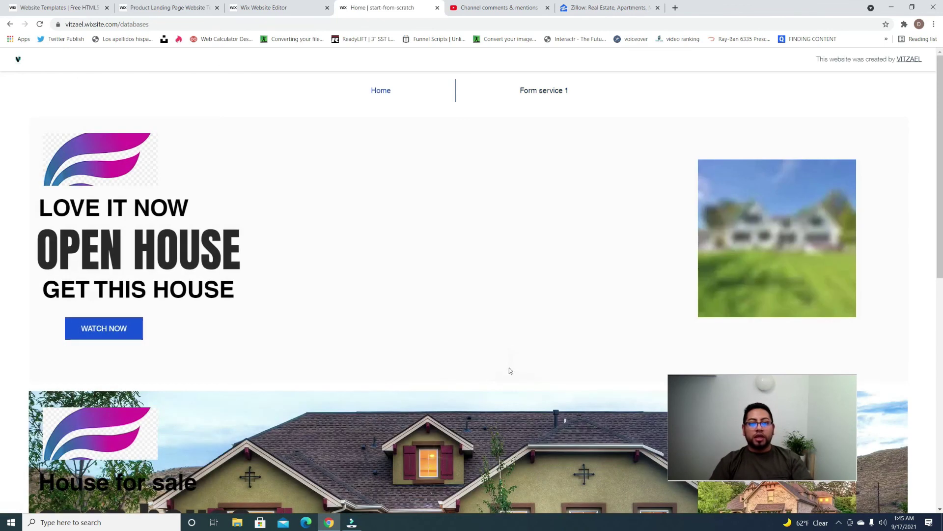
Step: Review the banners on the live Home page, test the LOVE IT NOW banner's WATCH NOW link and close both Zillow pages
{"action": "scroll", "coordinate": [260, 312], "scroll_direction": "down", "scroll_amount": 2}
{"action": "scroll", "coordinate": [256, 308], "scroll_direction": "down", "scroll_amount": 7}
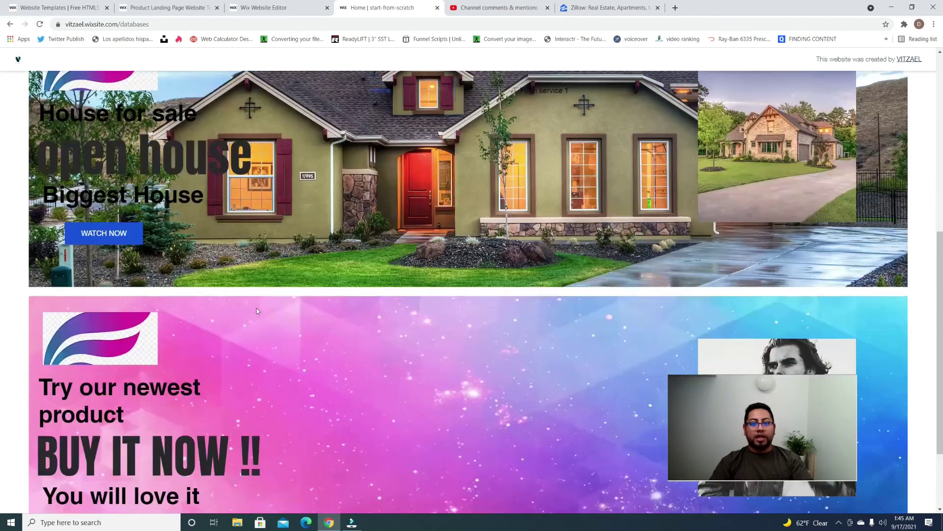
{"action": "scroll", "coordinate": [244, 291], "scroll_direction": "up", "scroll_amount": 9}
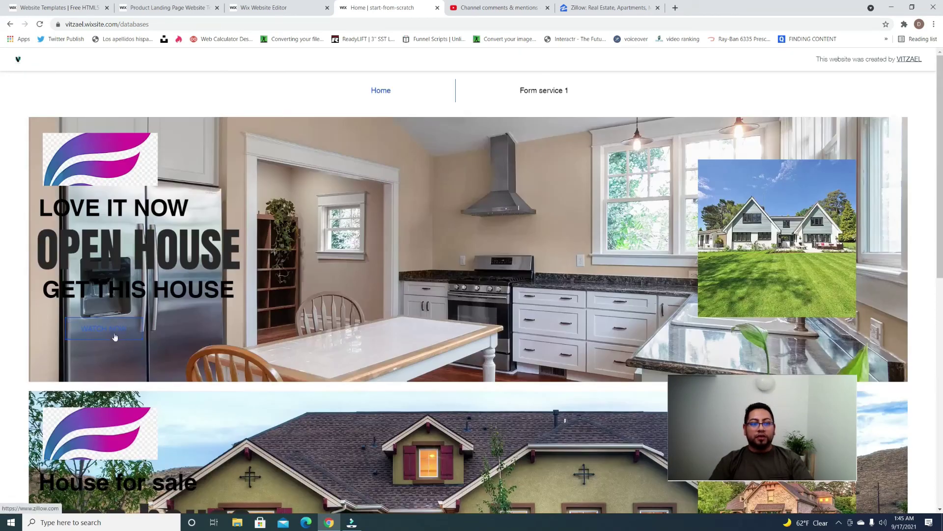
{"action": "left_click", "coordinate": [111, 334]}
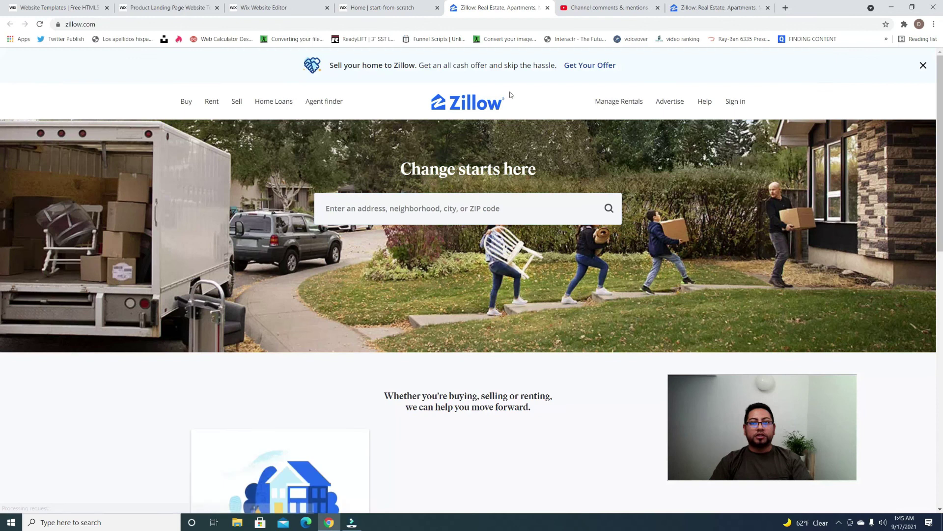
{"action": "left_click", "coordinate": [548, 8]}
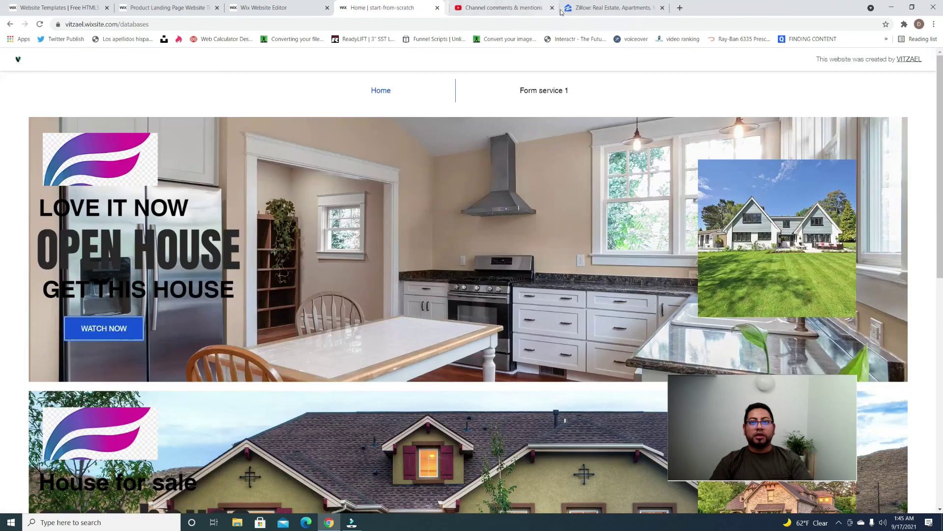
{"action": "left_click", "coordinate": [658, 8]}
Step: Test the WATCH NOW link of the House for sale banner, close the opened page and view the BUY IT NOW !! banner
{"action": "scroll", "coordinate": [272, 203], "scroll_direction": "down", "scroll_amount": 5}
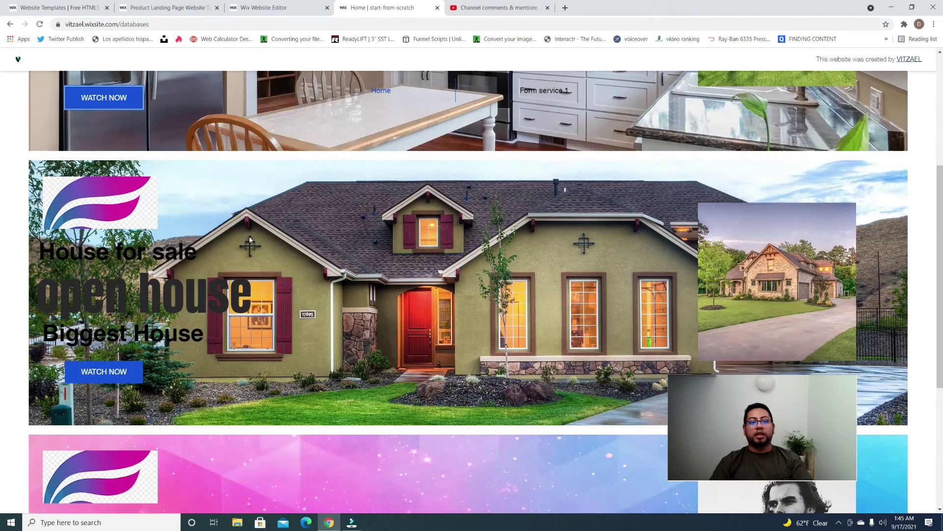
{"action": "left_click", "coordinate": [104, 372]}
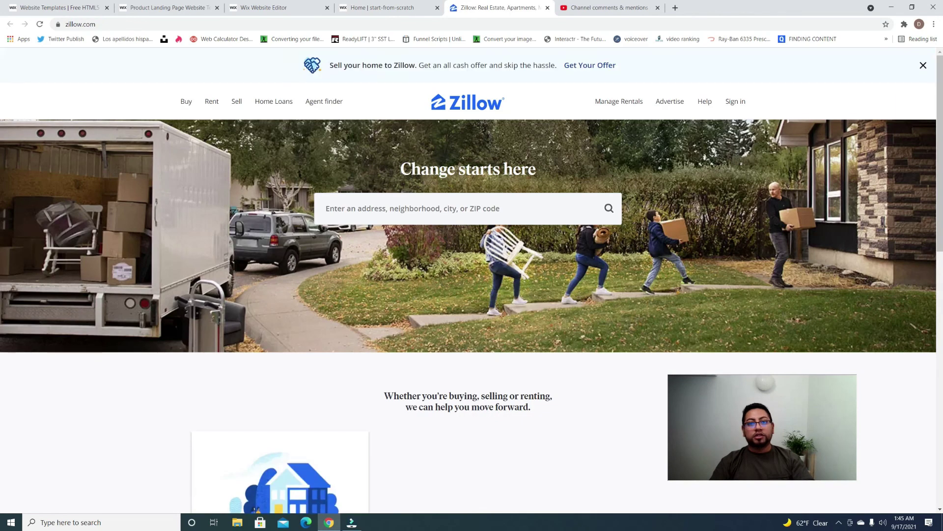
{"action": "left_click", "coordinate": [548, 7]}
{"action": "scroll", "coordinate": [449, 329], "scroll_direction": "down", "scroll_amount": 5}
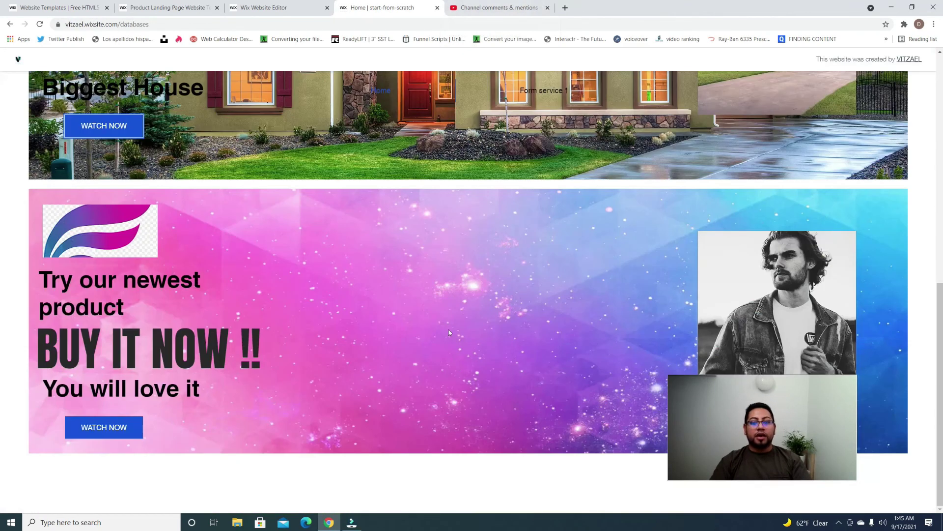
Step: Switch to the Wix Editor and open the site's Home page for editing
{"action": "left_click", "coordinate": [301, 4]}
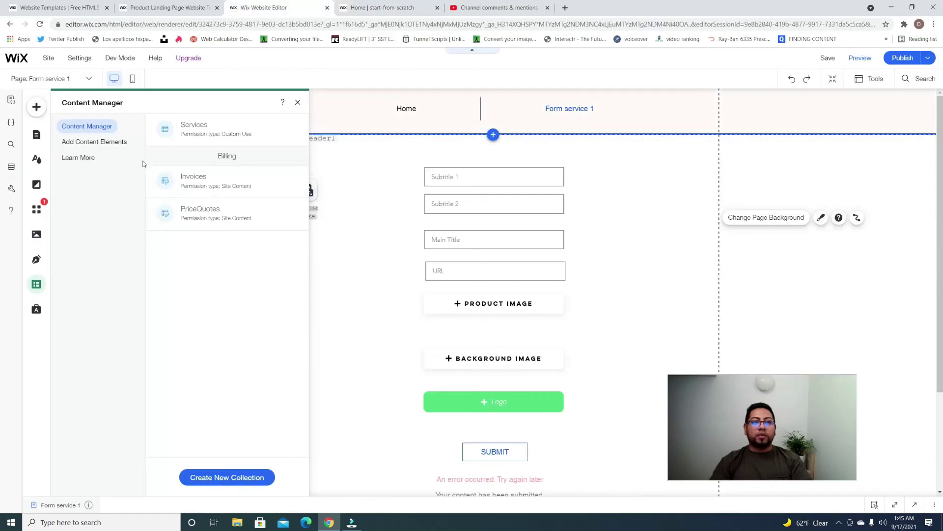
{"action": "left_click", "coordinate": [36, 134]}
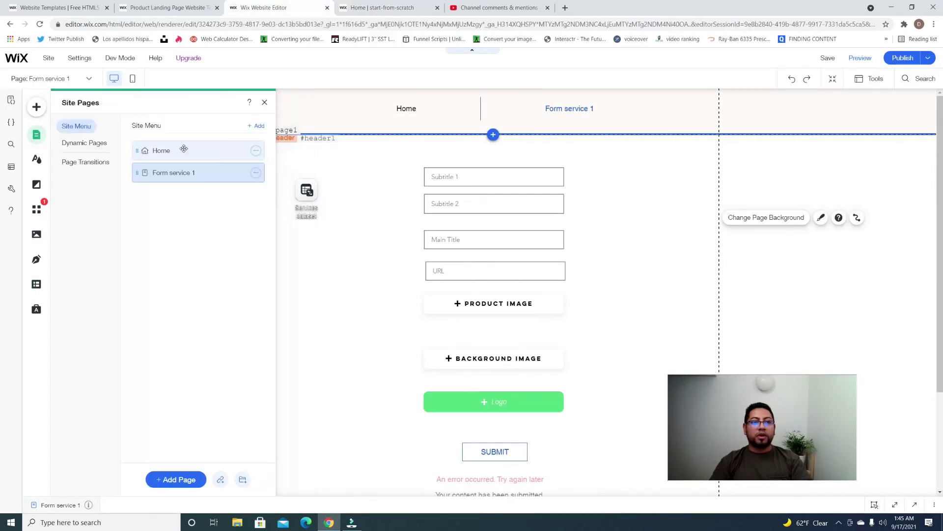
{"action": "left_click", "coordinate": [184, 149]}
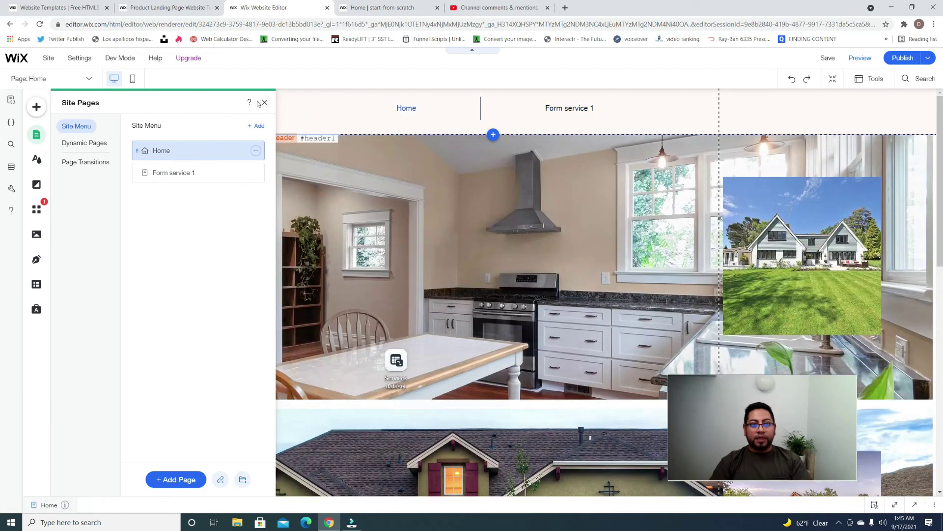
{"action": "left_click", "coordinate": [265, 102]}
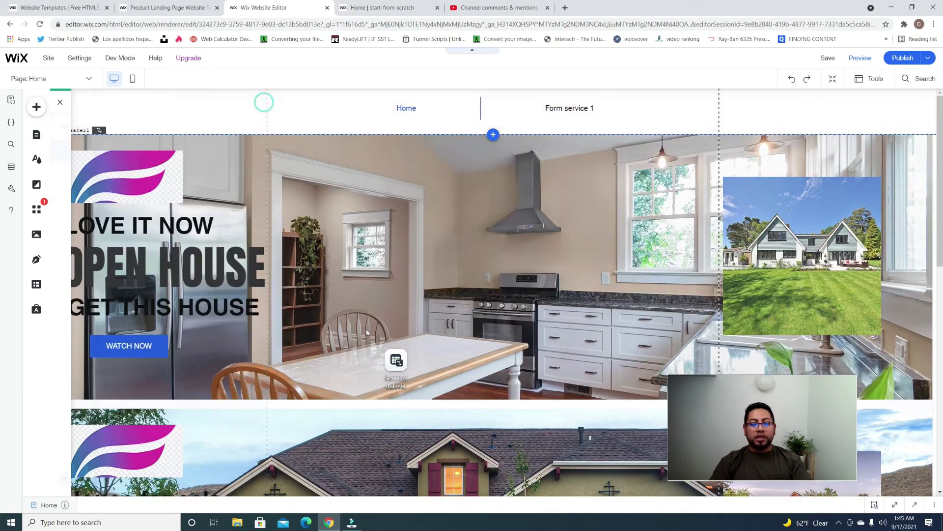
Step: Add a solid blue themed button in the empty space between the Home page's repeater and the footer
{"action": "scroll", "coordinate": [366, 328], "scroll_direction": "down", "scroll_amount": 5}
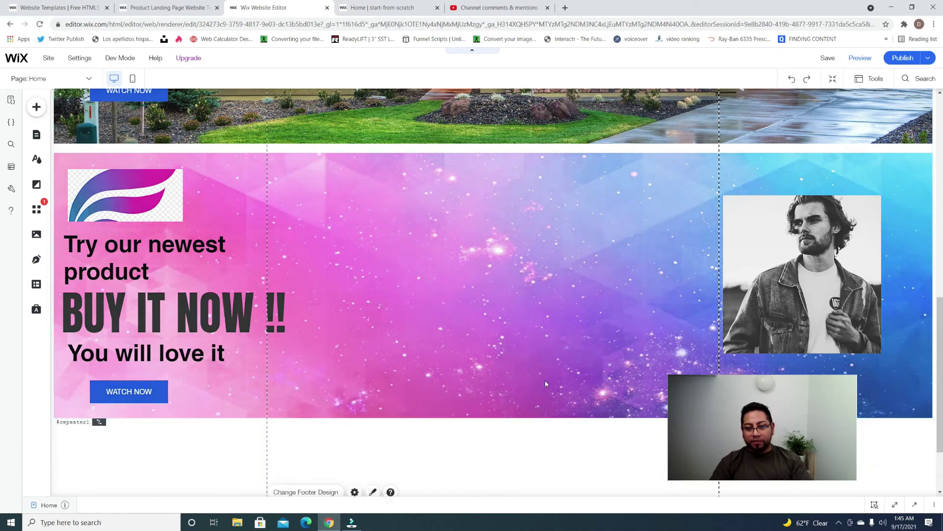
{"action": "scroll", "coordinate": [545, 380], "scroll_direction": "down", "scroll_amount": 2}
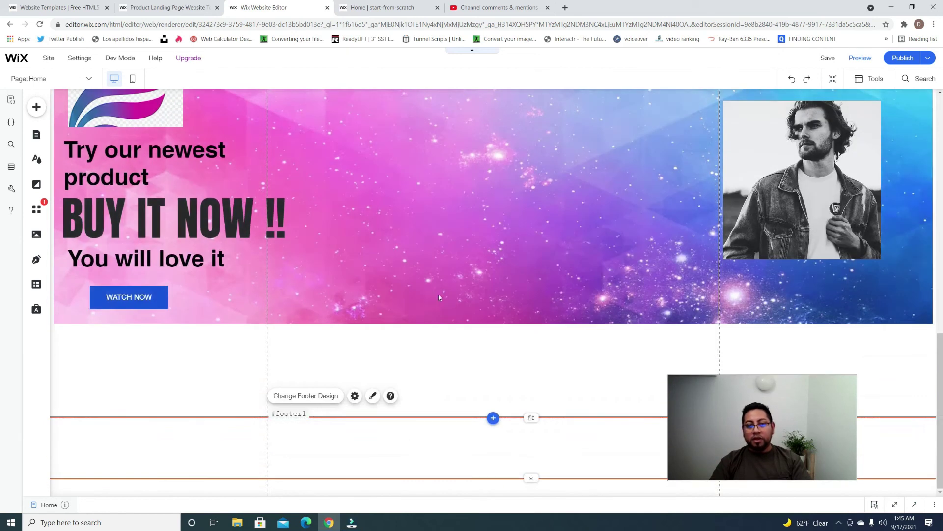
{"action": "left_click", "coordinate": [37, 108]}
{"action": "left_click", "coordinate": [79, 191]}
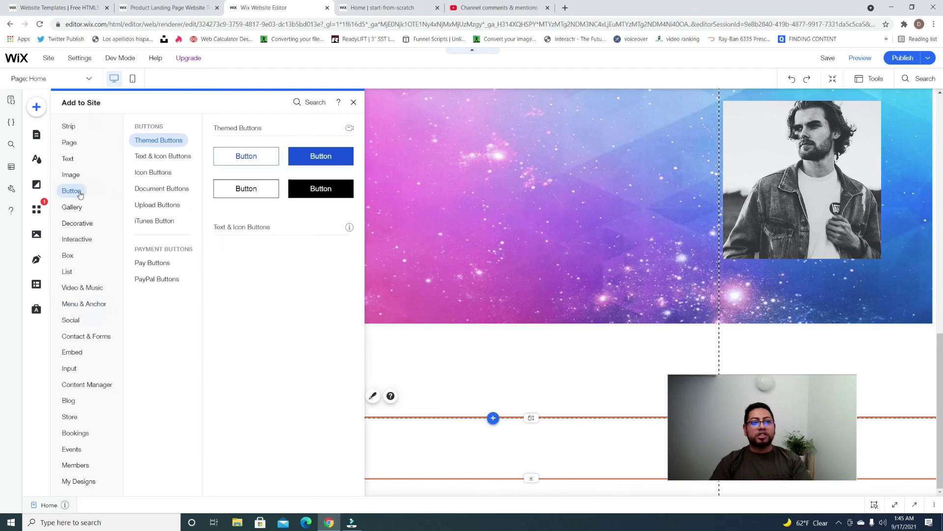
{"action": "left_click_drag", "start_coordinate": [335, 155], "coordinate": [509, 367]}
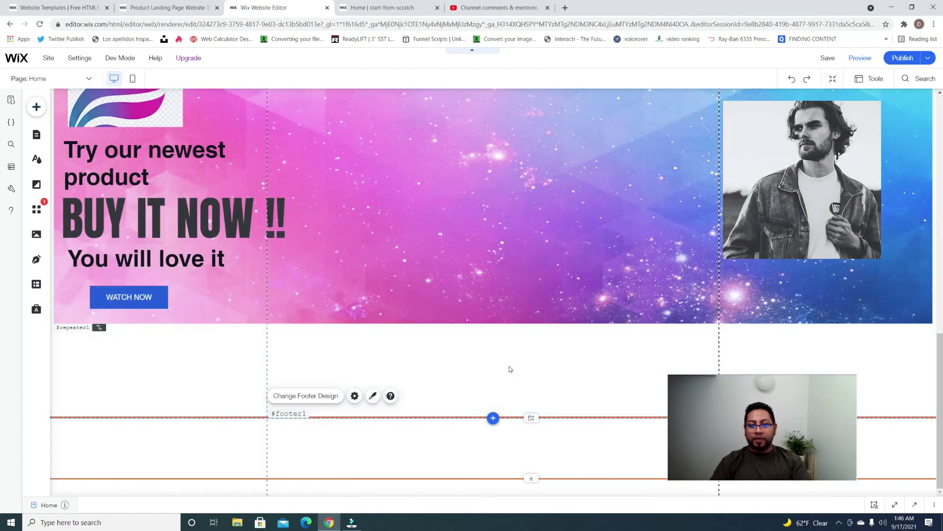
Step: Change the new button's text to "LOAD MORE"
{"action": "left_click", "coordinate": [486, 331]}
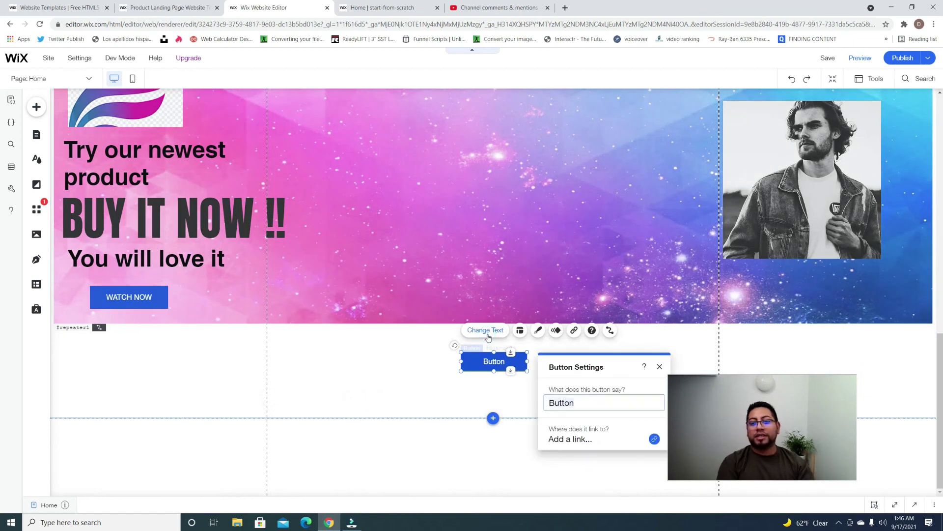
{"action": "type", "text": "loa"}
{"action": "key", "text": "BackSpace"}
{"action": "key", "text": "BackSpace"}
{"action": "type", "text": "LOAD MORE"}
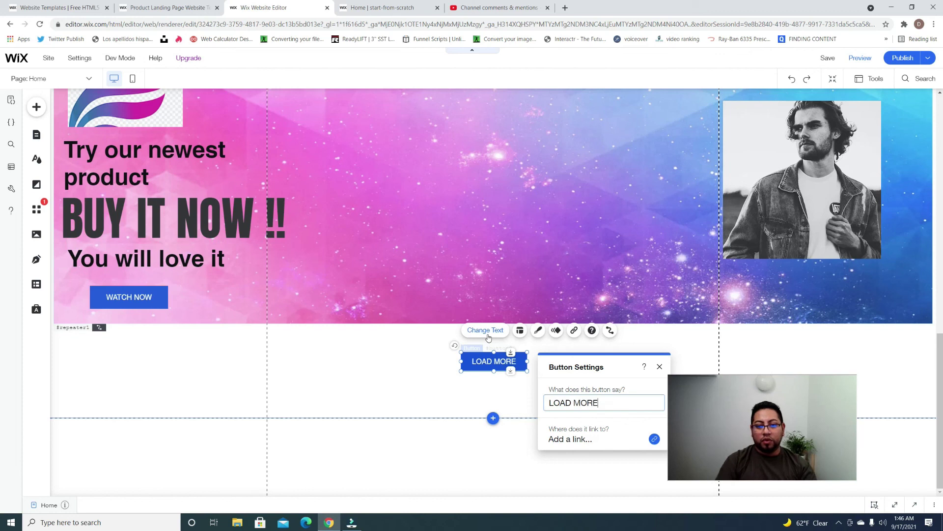
{"action": "left_click", "coordinate": [657, 368]}
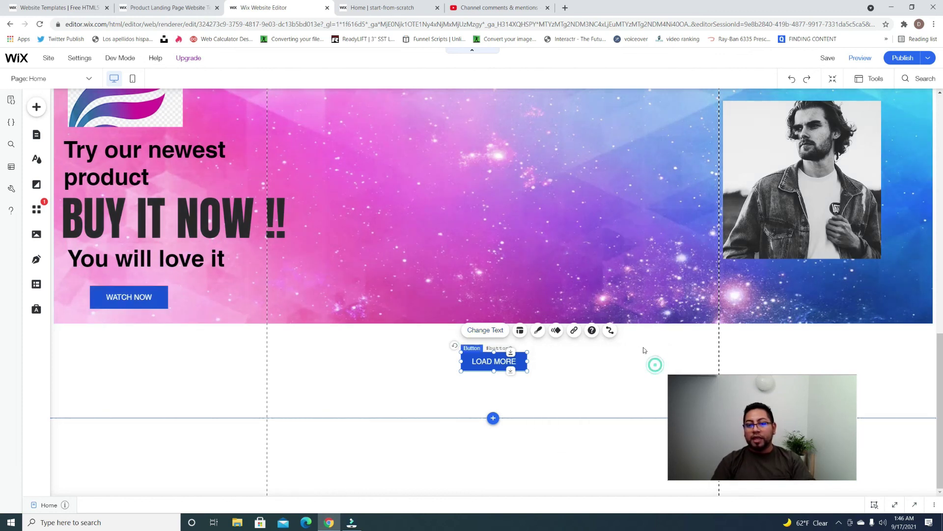
Step: Connect the LOAD MORE button's click action to the Services dataset's Load more action
{"action": "left_click", "coordinate": [611, 331]}
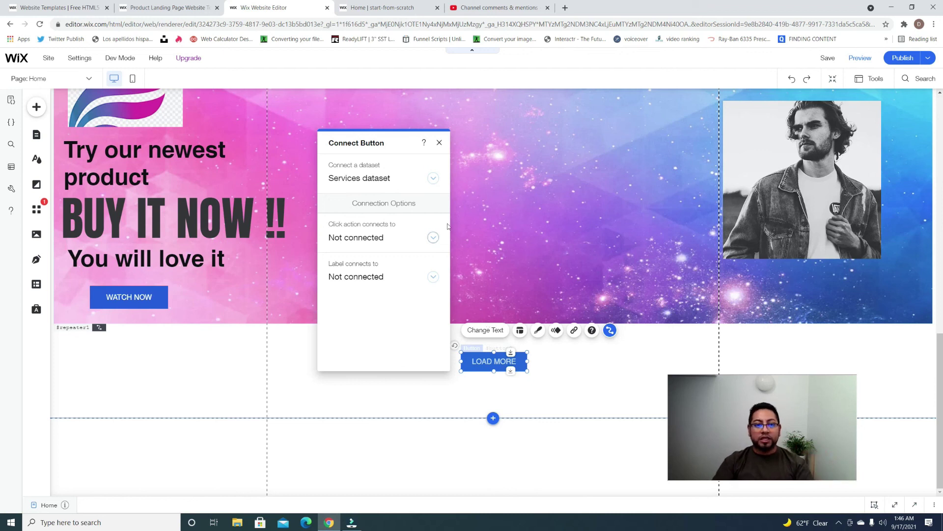
{"action": "left_click", "coordinate": [432, 238]}
{"action": "scroll", "coordinate": [418, 275], "scroll_direction": "down", "scroll_amount": 5}
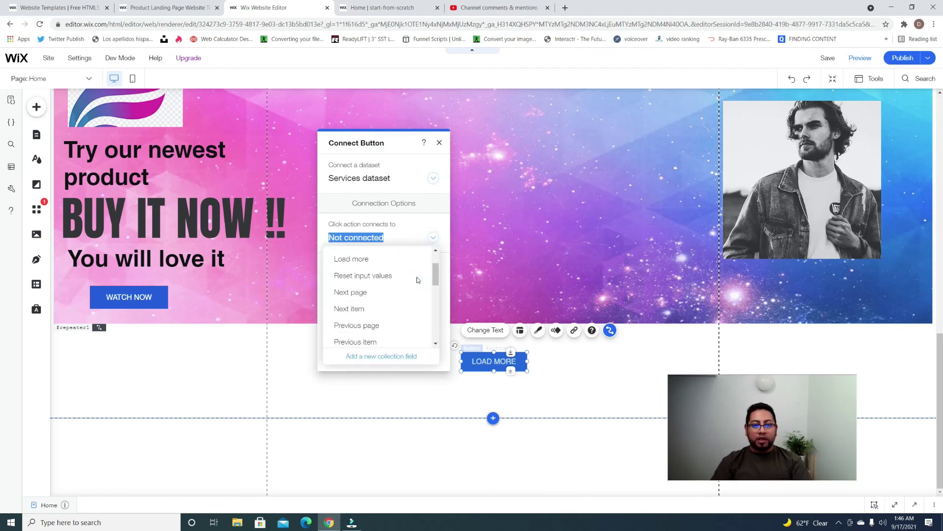
{"action": "scroll", "coordinate": [375, 304], "scroll_direction": "down", "scroll_amount": 3}
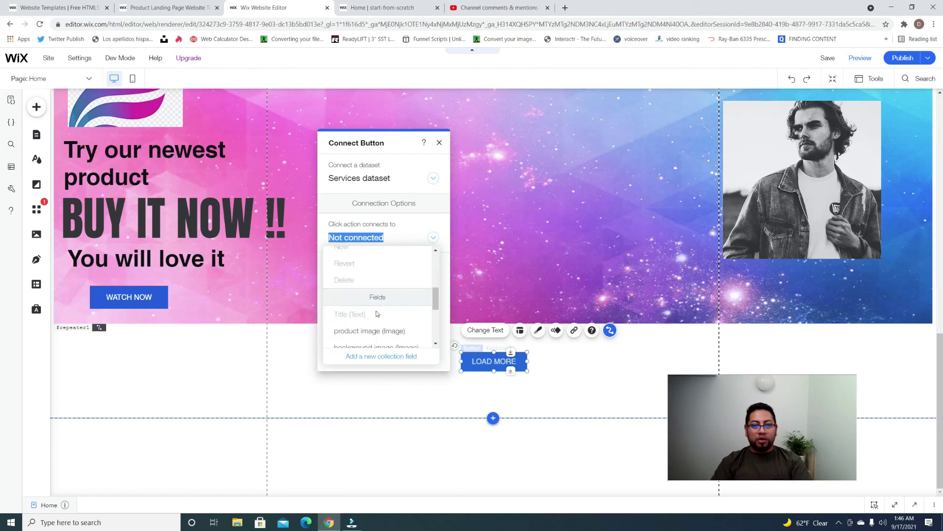
{"action": "left_click_drag", "start_coordinate": [438, 307], "coordinate": [432, 266]}
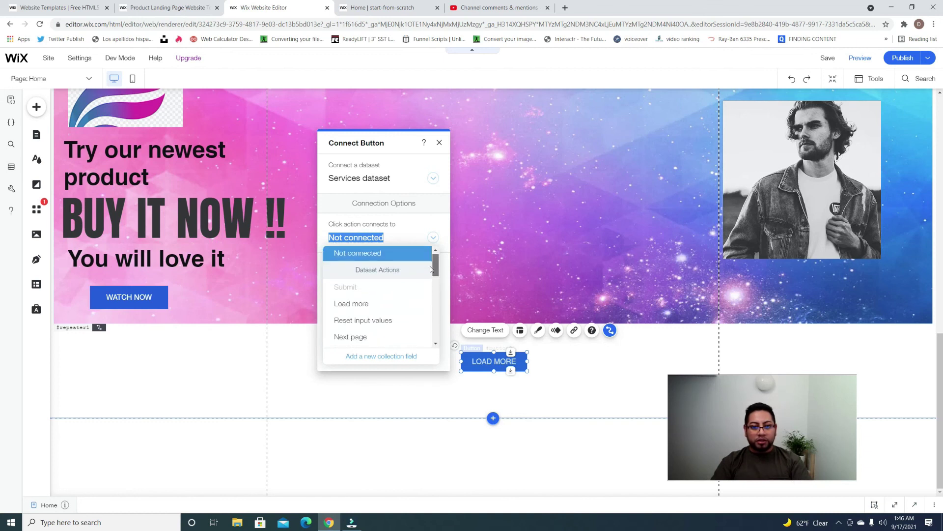
{"action": "left_click", "coordinate": [363, 306]}
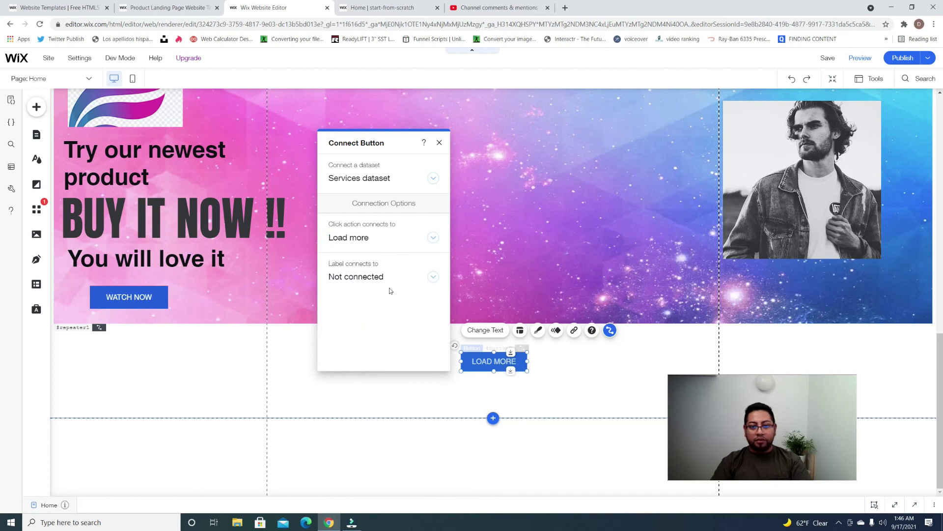
{"action": "left_click", "coordinate": [439, 143]}
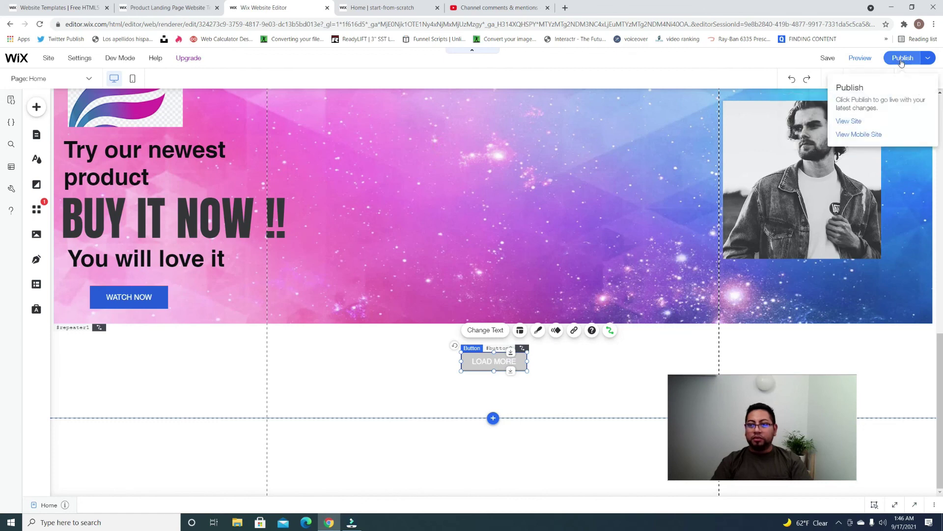
Step: Publish the site changes and return to the live Home page
{"action": "left_click", "coordinate": [902, 59]}
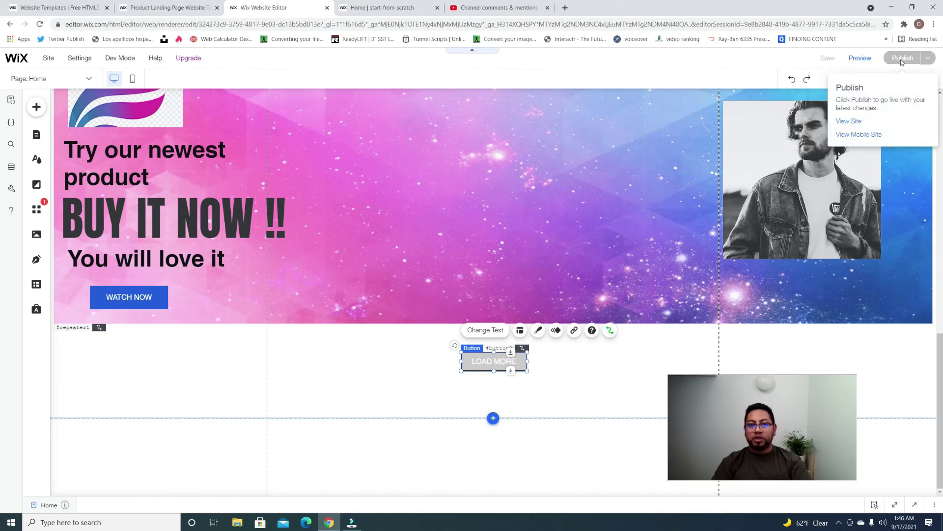
{"action": "left_click", "coordinate": [372, 8]}
{"action": "scroll", "coordinate": [519, 165], "scroll_direction": "up", "scroll_amount": 5}
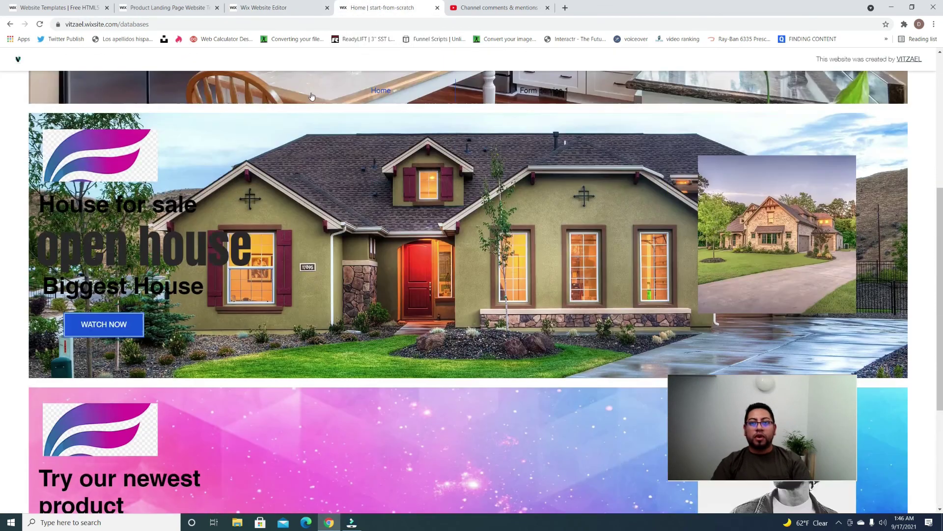
Step: Reload the live Home page and examine its repeater banners and the LOAD MORE button below them
{"action": "key", "text": "F5"}
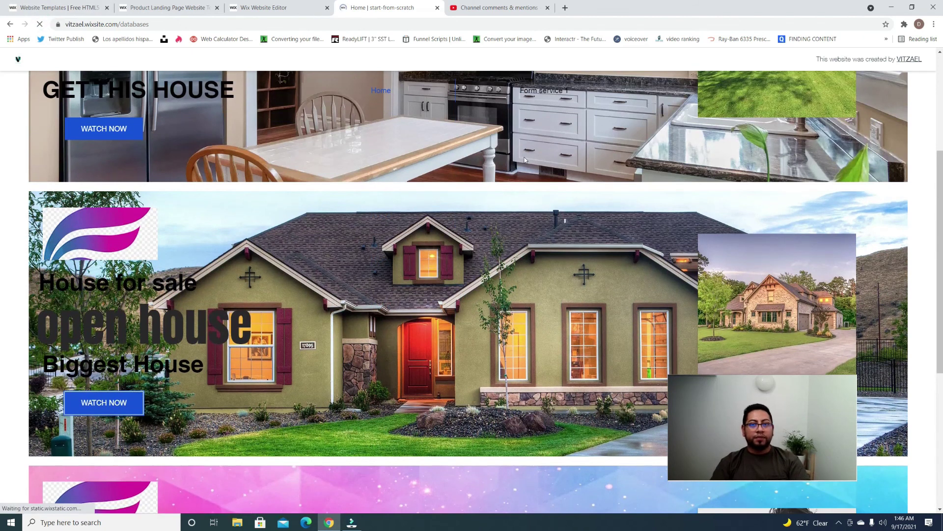
{"action": "scroll", "coordinate": [431, 158], "scroll_direction": "up", "scroll_amount": 4}
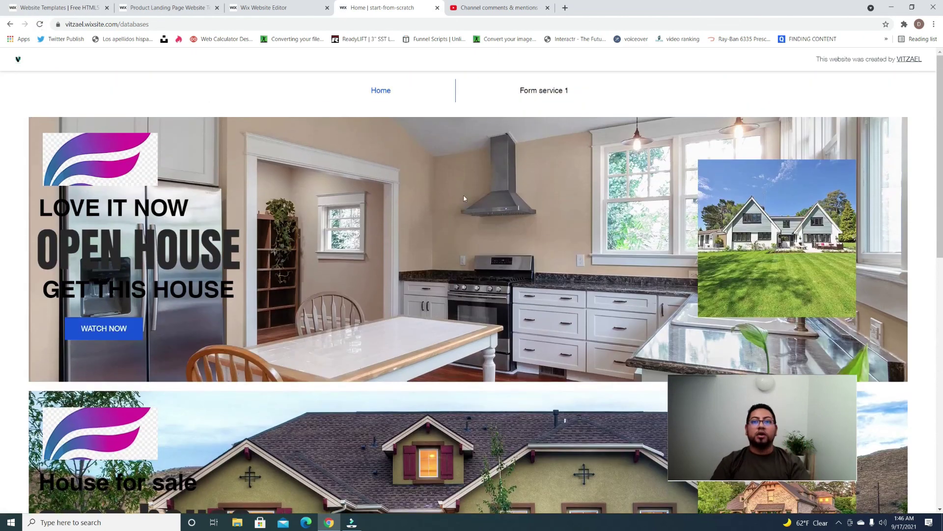
{"action": "scroll", "coordinate": [456, 187], "scroll_direction": "down", "scroll_amount": 10}
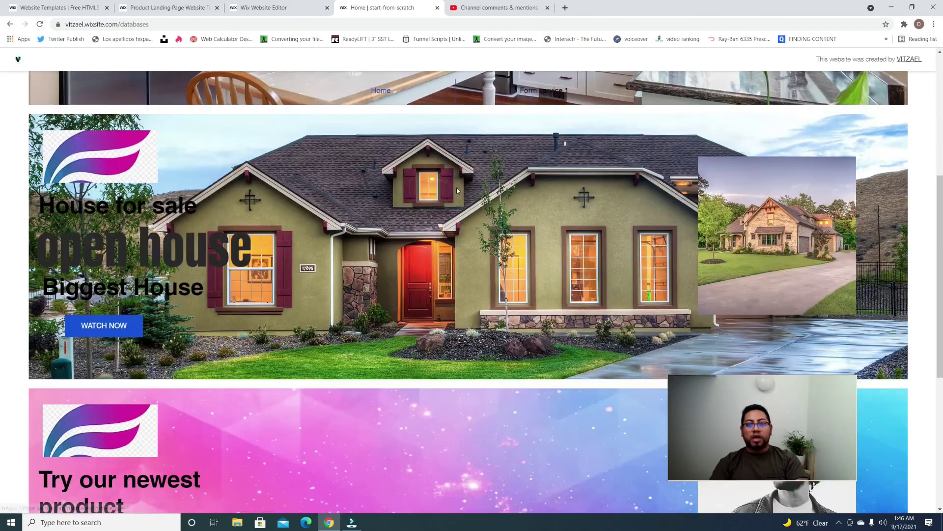
{"action": "scroll", "coordinate": [293, 300], "scroll_direction": "up", "scroll_amount": 10}
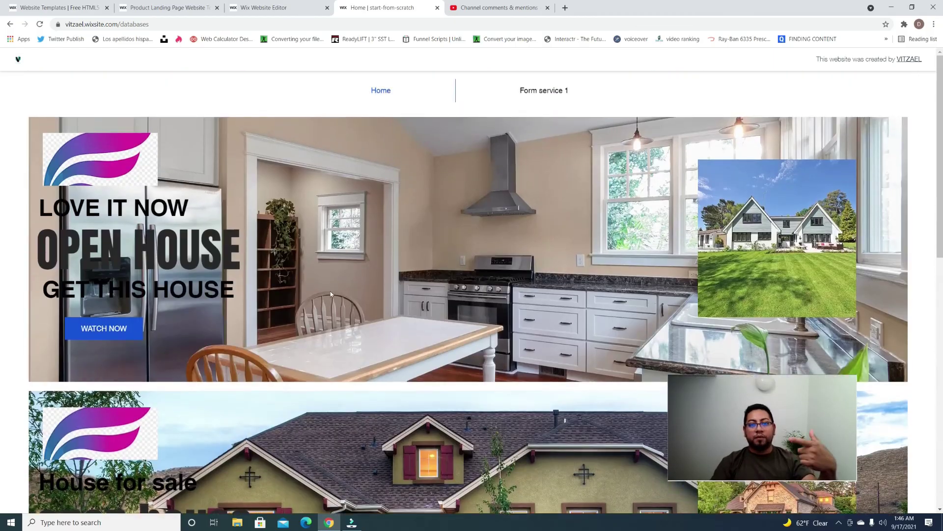
{"action": "scroll", "coordinate": [330, 290], "scroll_direction": "down", "scroll_amount": 10}
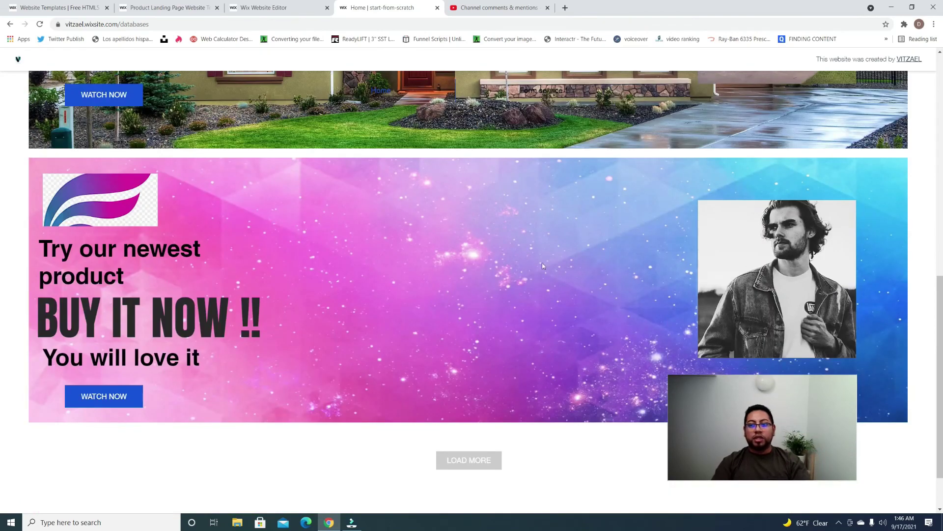
{"action": "scroll", "coordinate": [588, 291], "scroll_direction": "up", "scroll_amount": 7}
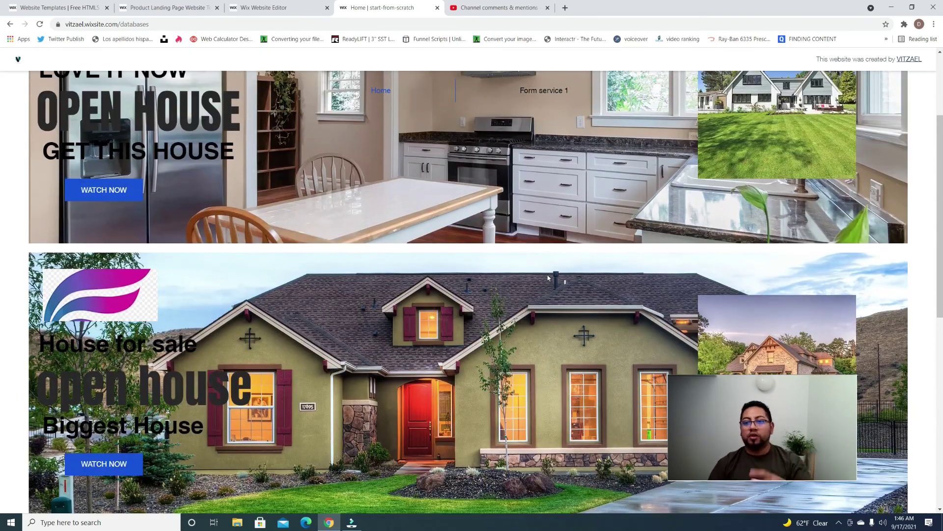
{"action": "scroll", "coordinate": [548, 277], "scroll_direction": "up", "scroll_amount": 3}
Step: On the Form service 1 page, fill in Subtitle 1 "testing", Subtitle 2 "BUY NOW HURRY" and Main Title "YOUR DREAM HOME"
{"action": "left_click", "coordinate": [543, 91]}
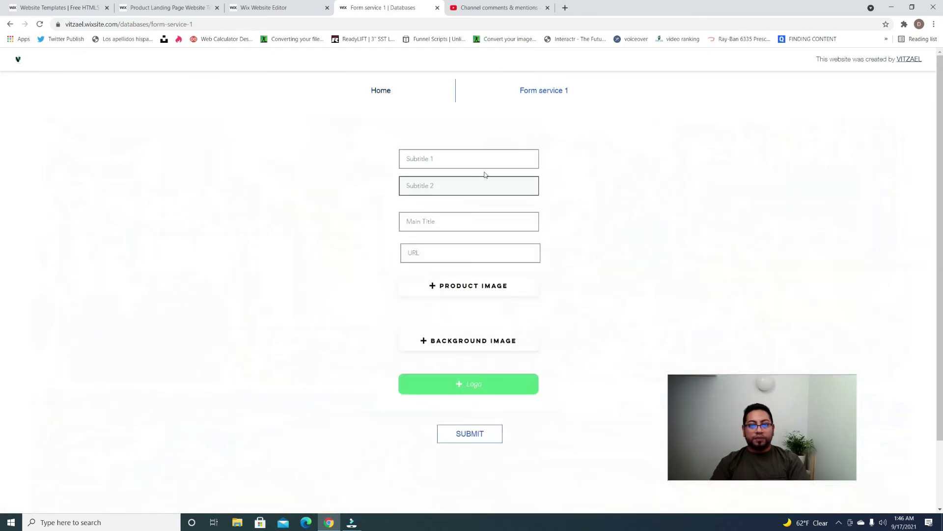
{"action": "left_click", "coordinate": [490, 159]}
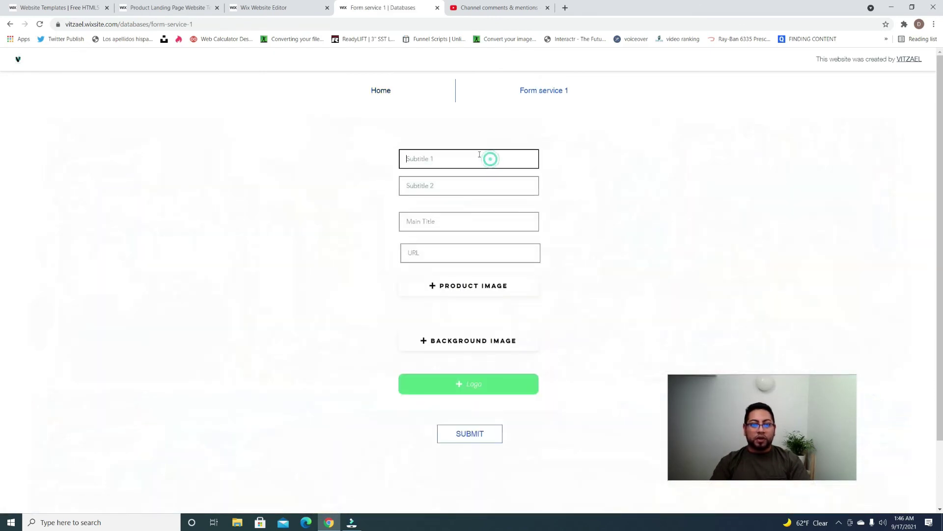
{"action": "key", "text": "Tab"}
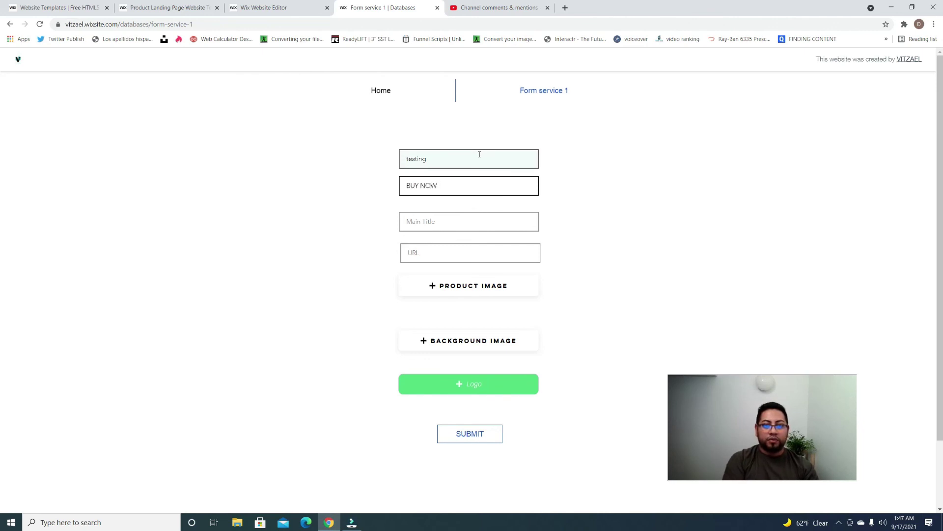
{"action": "key", "text": "Tab"}
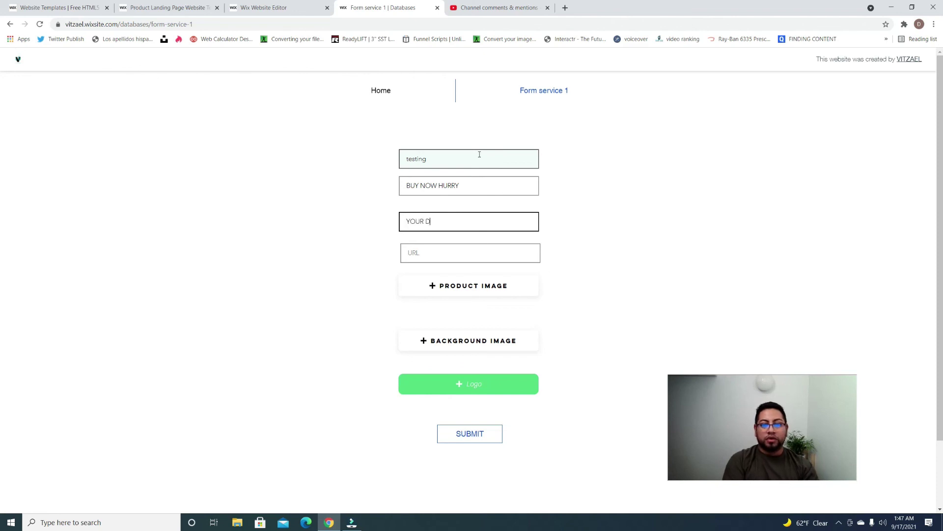
{"action": "type", "text": "ME"}
{"action": "key", "text": "Tab"}
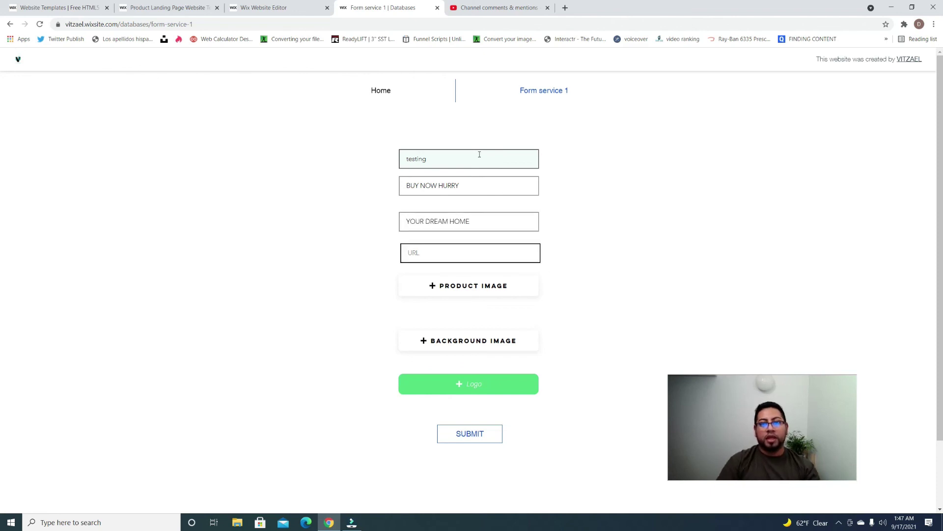
Step: Open youtube.com in a new browser tab and copy its address
{"action": "left_click", "coordinate": [564, 9]}
{"action": "type", "text": "g"}
{"action": "key", "text": "Return"}
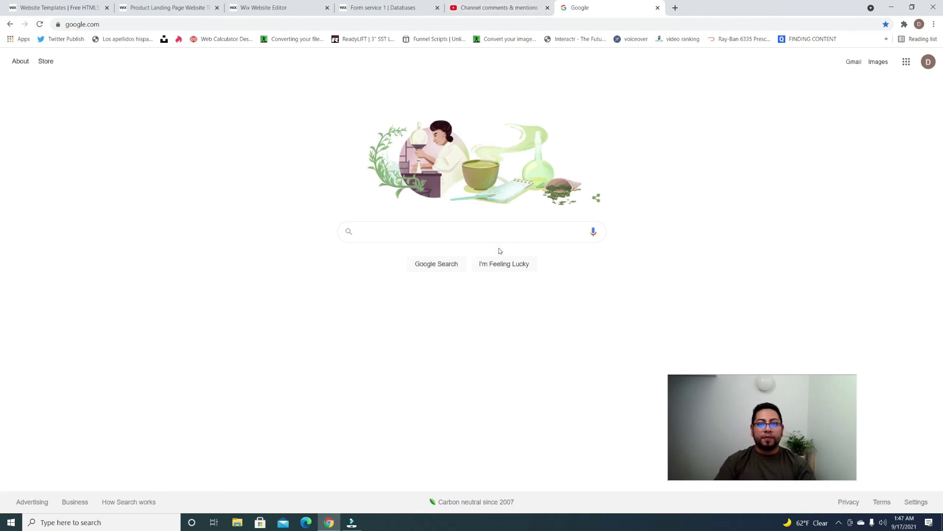
{"action": "left_click", "coordinate": [510, 22]}
{"action": "type", "text": "you"}
{"action": "key", "text": "Return"}
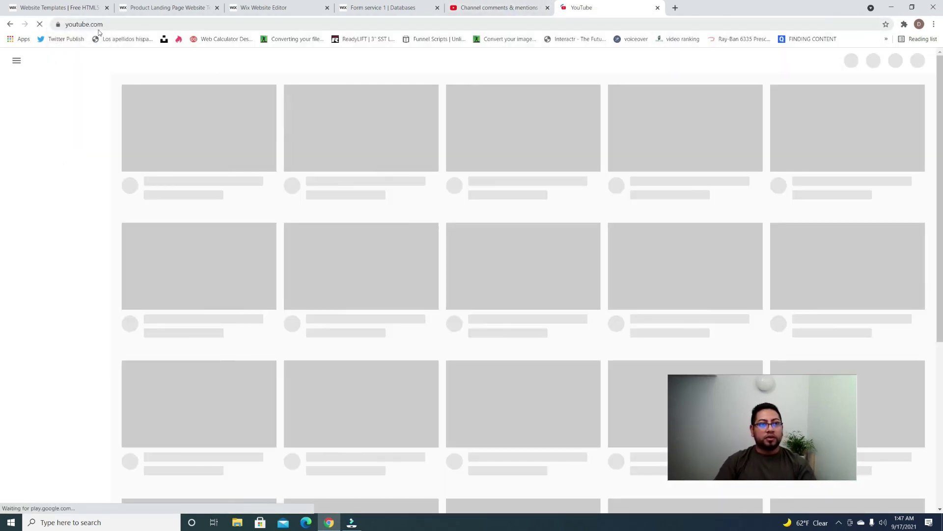
{"action": "left_click", "coordinate": [98, 24]}
{"action": "key", "text": "ctrl+c"}
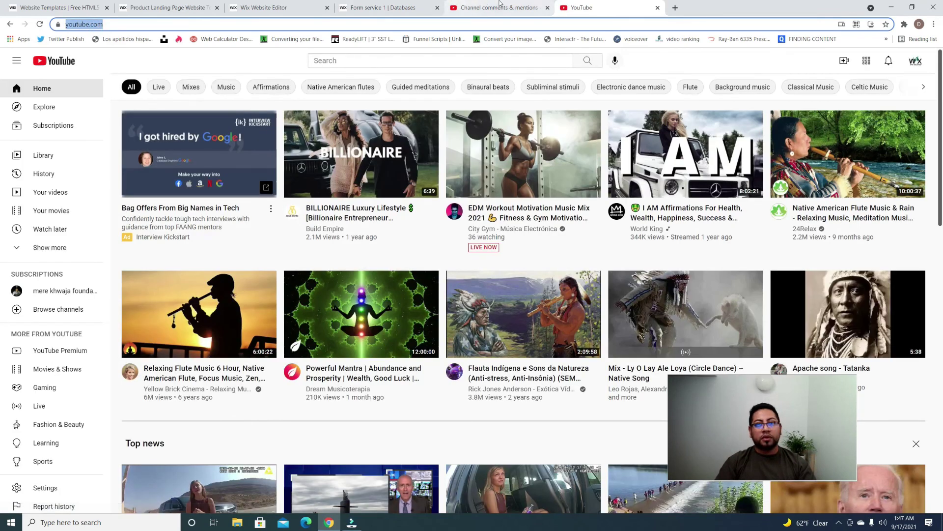
{"action": "left_click", "coordinate": [501, 6]}
{"action": "left_click", "coordinate": [381, 6]}
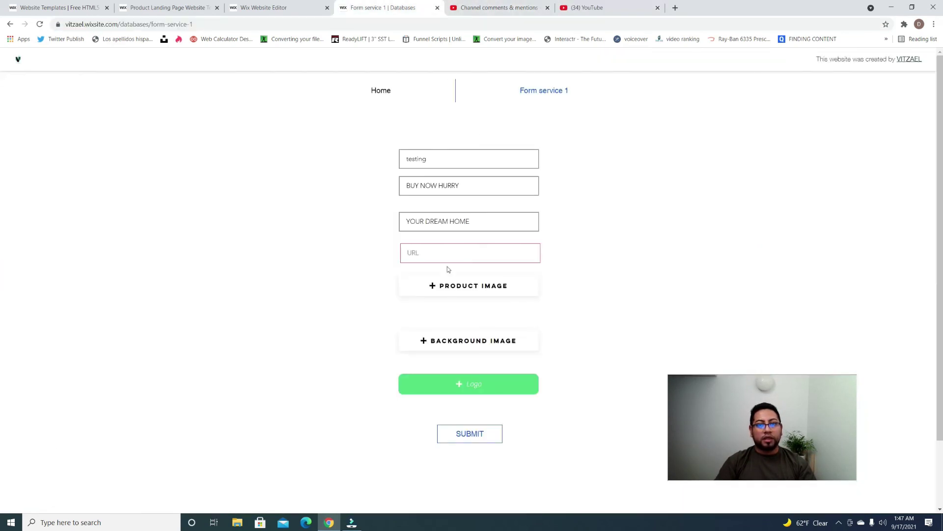
{"action": "key", "text": "ctrl+v"}
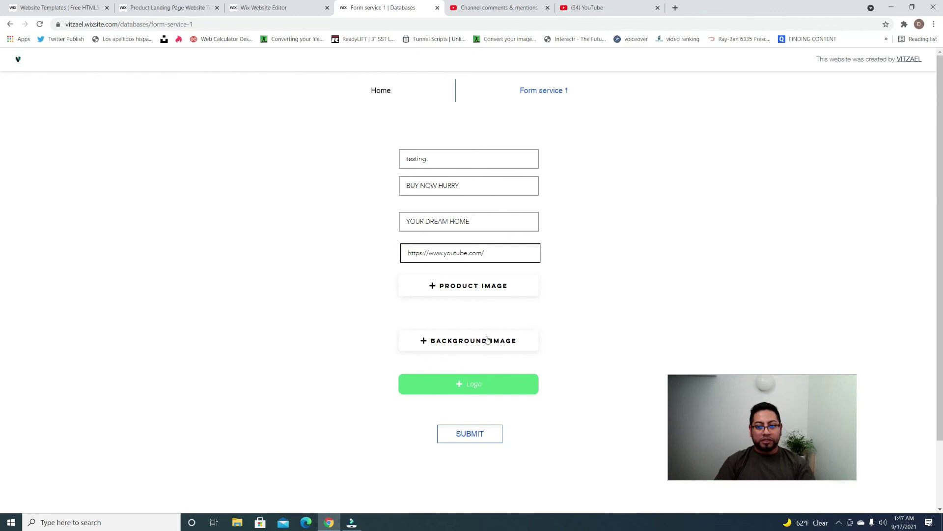
Step: Attach geometric-1732847_1920.jpg from Downloads as the form's product image
{"action": "left_click", "coordinate": [472, 287]}
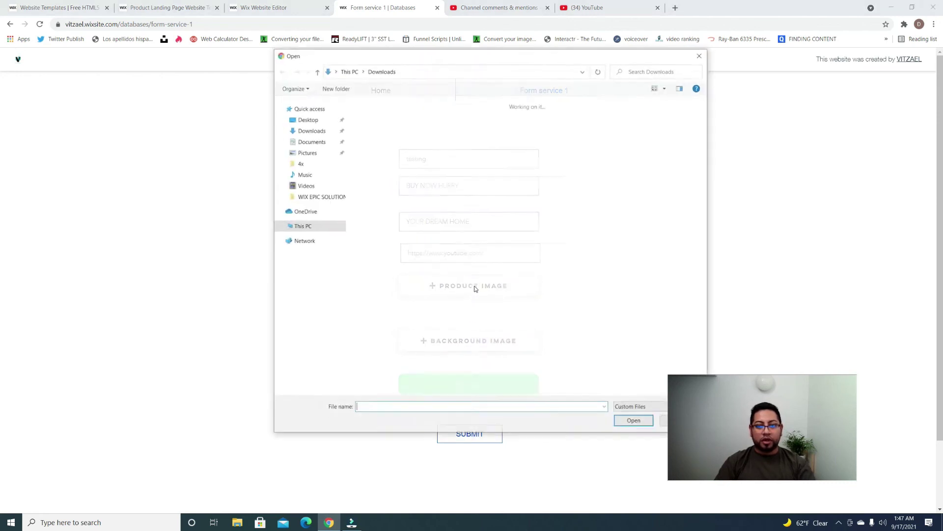
{"action": "left_click", "coordinate": [511, 366]}
{"action": "left_click", "coordinate": [632, 422]}
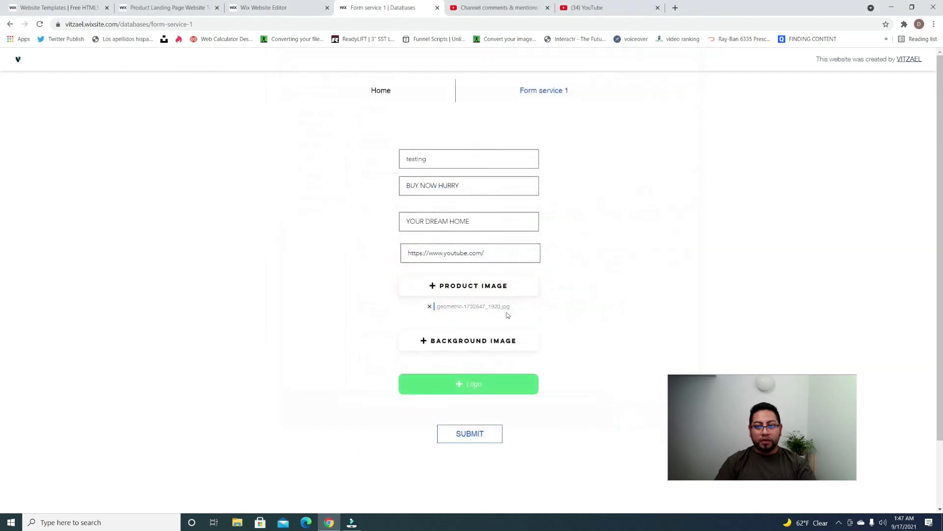
Step: Replace the form's product image with Untitled design.png from Downloads
{"action": "left_click", "coordinate": [490, 291]}
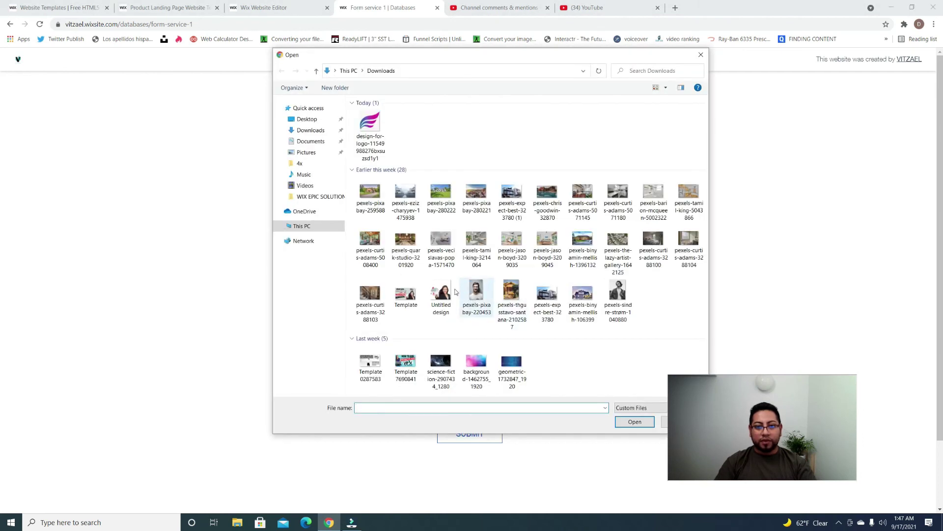
{"action": "left_click", "coordinate": [438, 290]}
{"action": "left_click", "coordinate": [627, 422]}
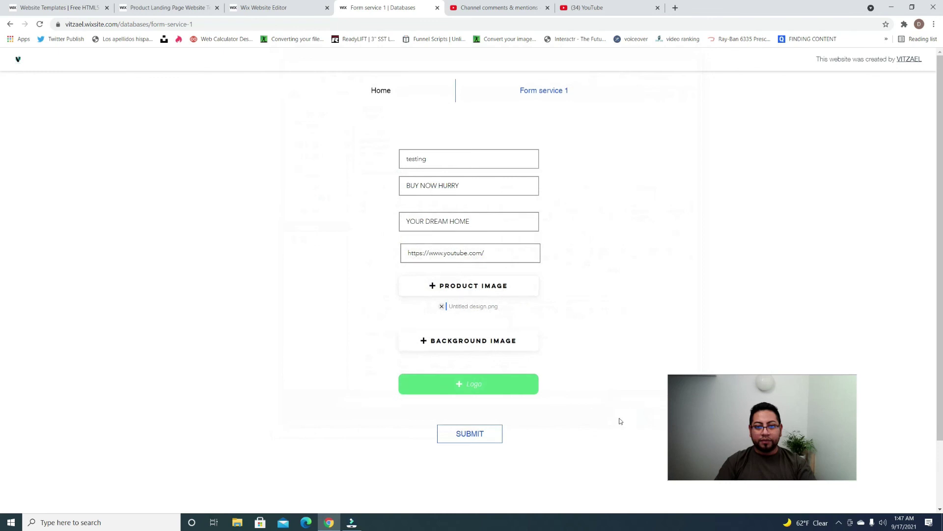
Step: Attach pexels-barion-mcqueen-5002322.jpg from Downloads as the form's background image
{"action": "left_click", "coordinate": [484, 341]}
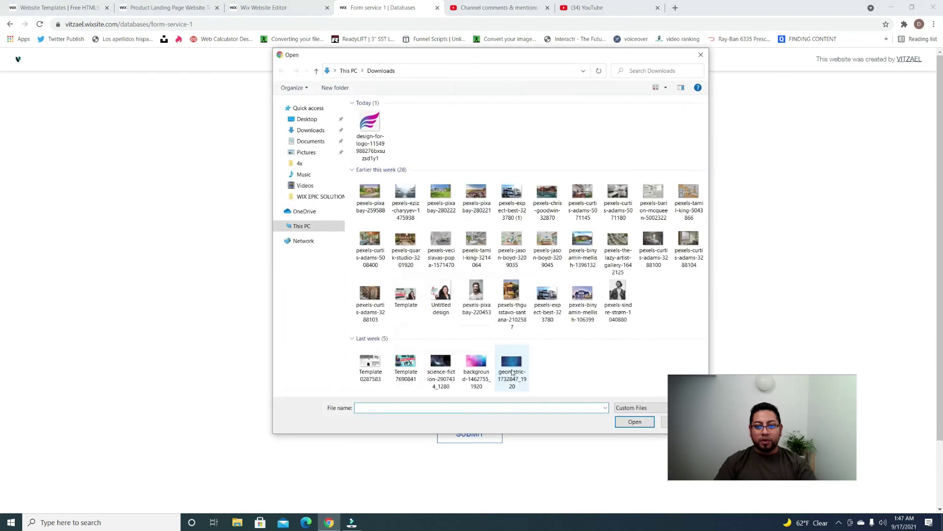
{"action": "left_click", "coordinate": [654, 193]}
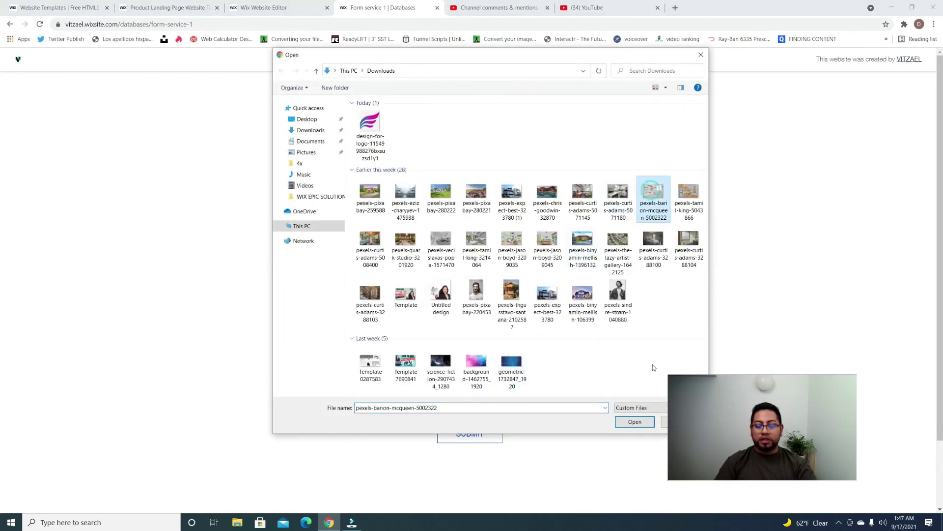
{"action": "left_click", "coordinate": [635, 424]}
Step: Attach the design-for-logo PNG from Downloads as the form's logo and submit the form
{"action": "left_click", "coordinate": [484, 341]}
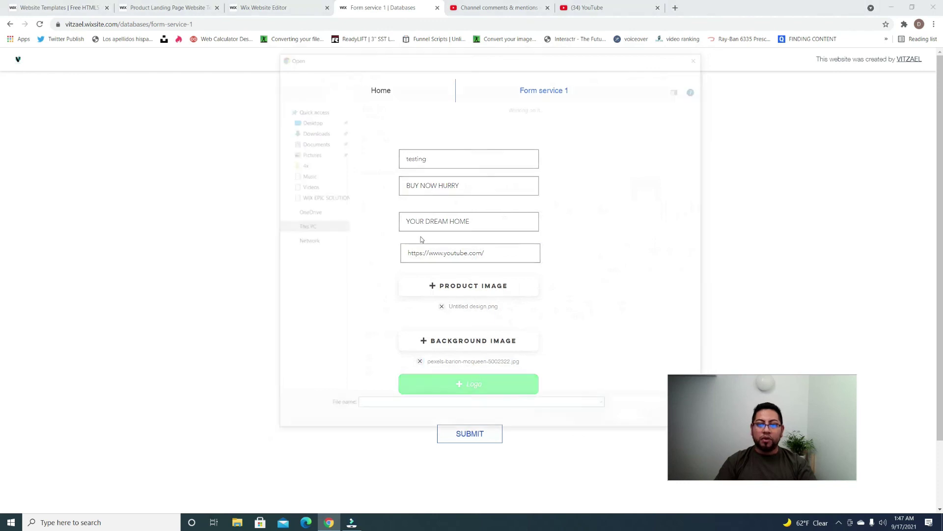
{"action": "left_click", "coordinate": [370, 122]}
{"action": "left_click", "coordinate": [635, 421]}
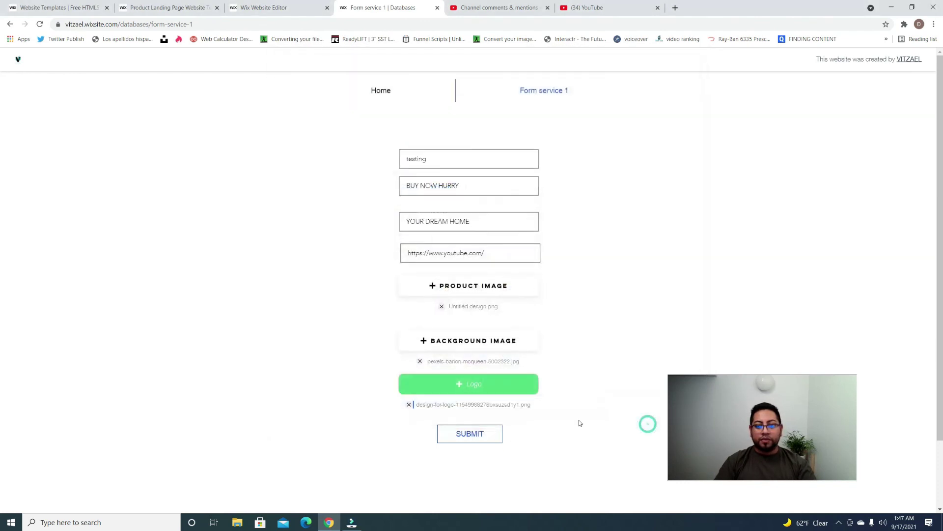
{"action": "left_click", "coordinate": [476, 439]}
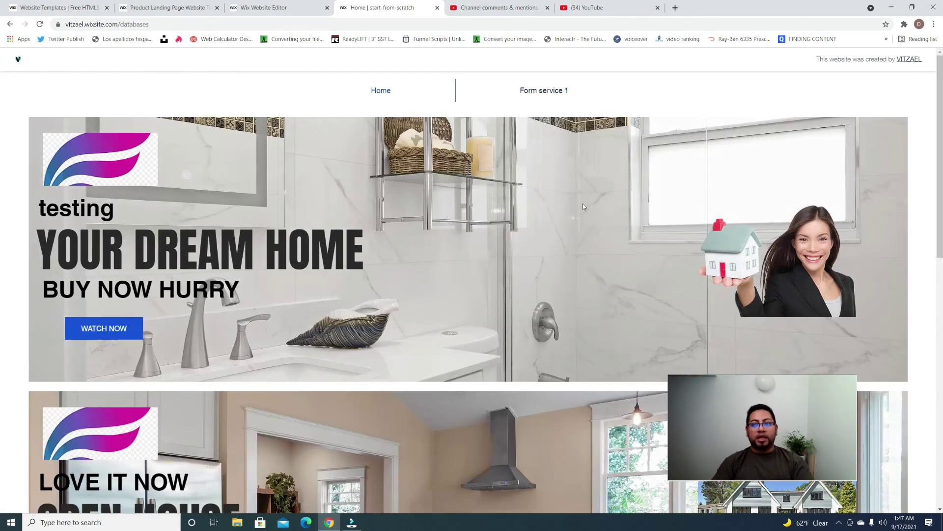
Step: Load the remaining banners with LOAD MORE below the Home page repeater and review the whole banner list
{"action": "scroll", "coordinate": [626, 265], "scroll_direction": "down", "scroll_amount": 9}
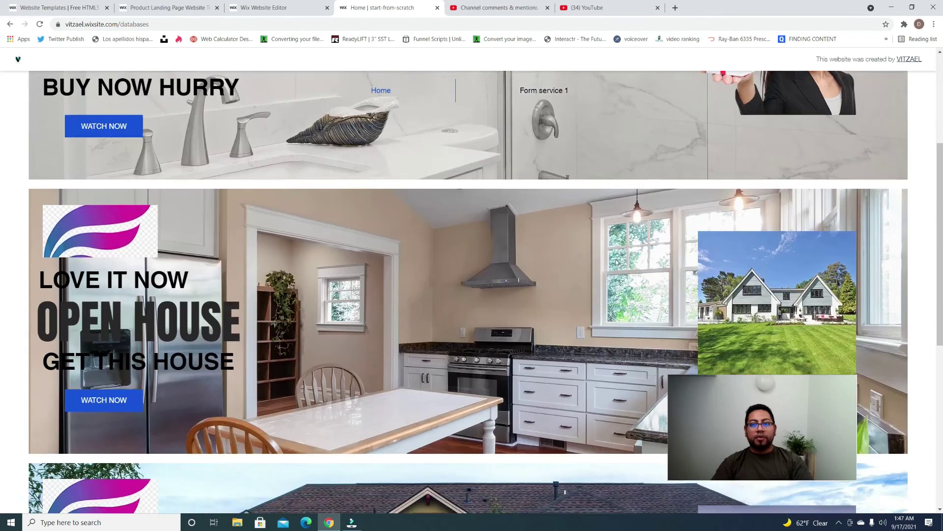
{"action": "scroll", "coordinate": [604, 275], "scroll_direction": "down", "scroll_amount": 2}
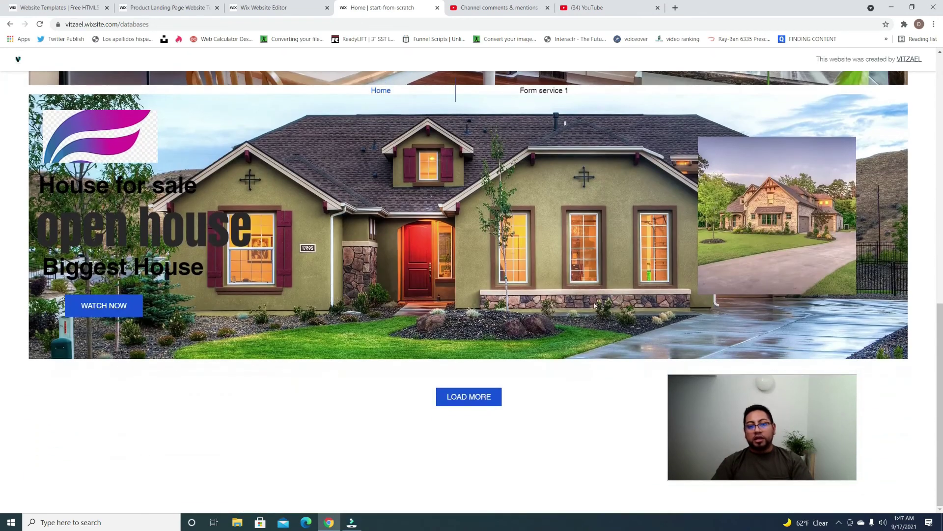
{"action": "left_click", "coordinate": [484, 404]}
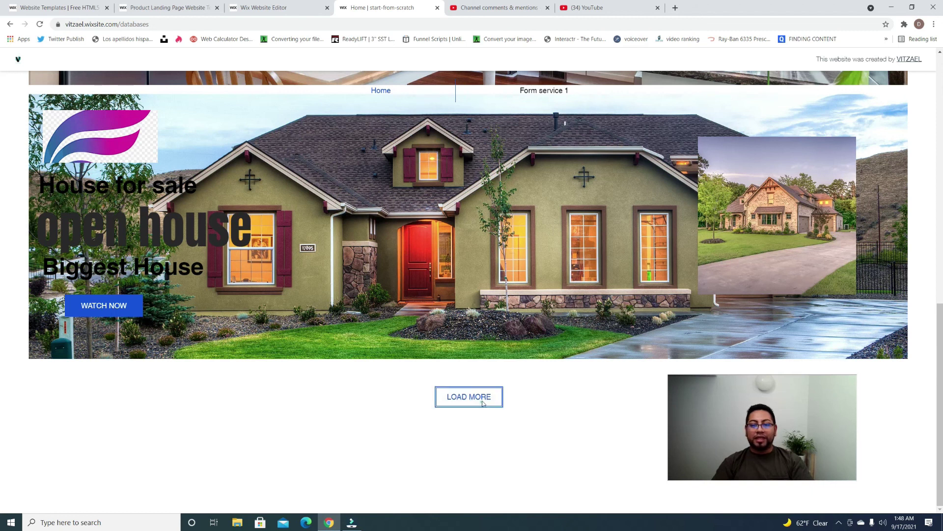
{"action": "scroll", "coordinate": [480, 403], "scroll_direction": "down", "scroll_amount": 5}
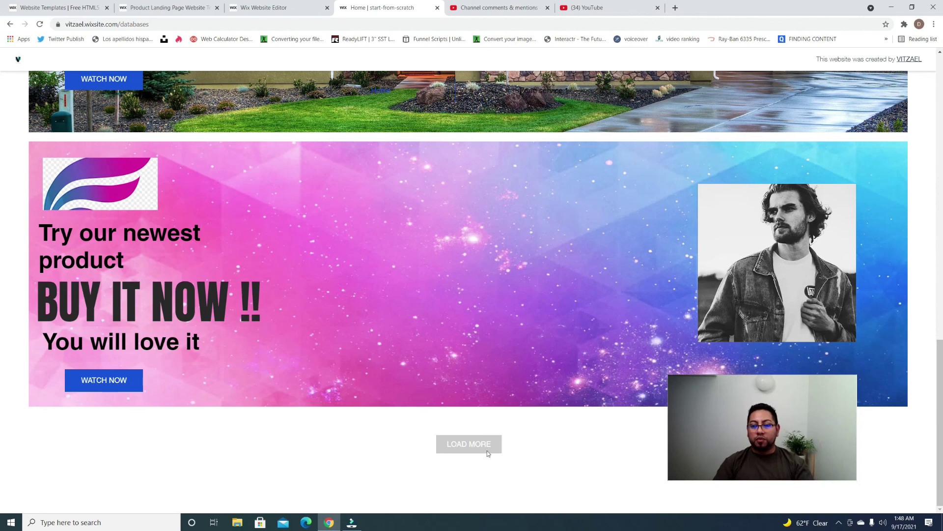
{"action": "scroll", "coordinate": [489, 446], "scroll_direction": "up", "scroll_amount": 1}
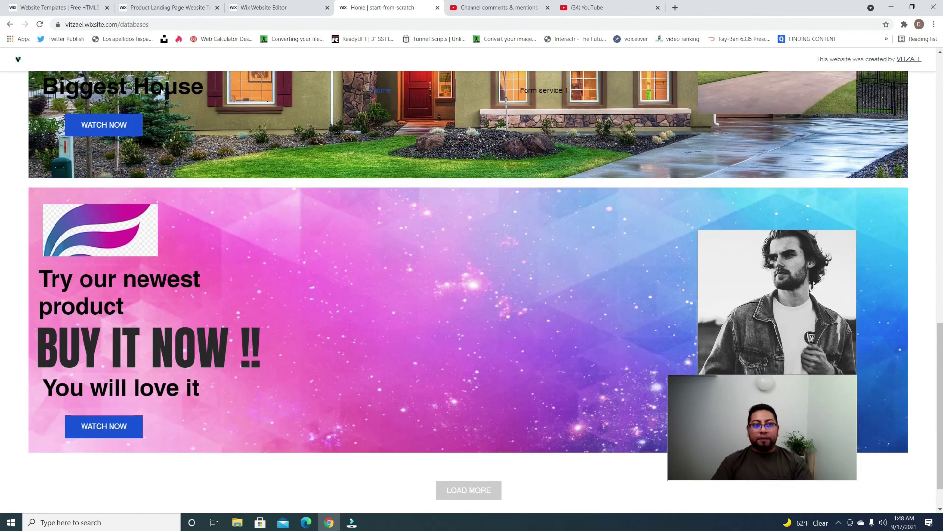
{"action": "scroll", "coordinate": [233, 205], "scroll_direction": "up", "scroll_amount": 15}
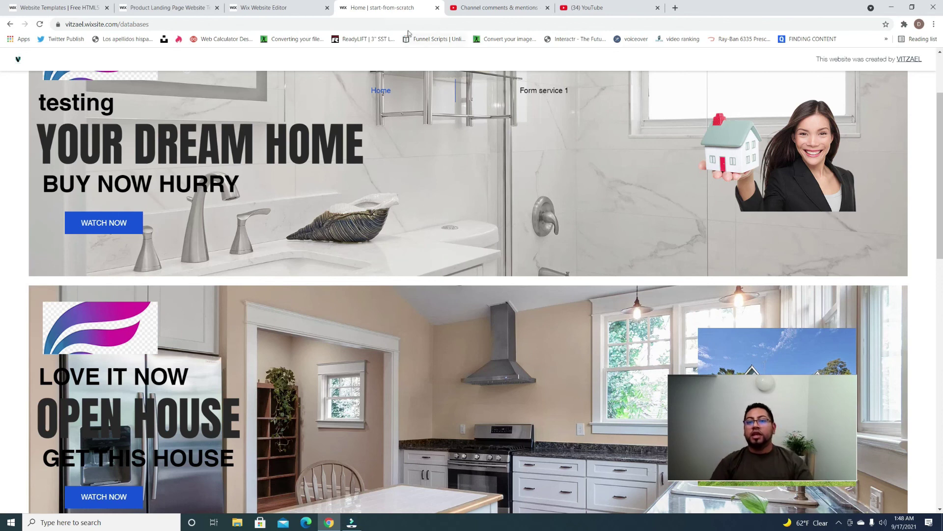
{"action": "scroll", "coordinate": [484, 354], "scroll_direction": "down", "scroll_amount": 9}
{"action": "scroll", "coordinate": [482, 354], "scroll_direction": "down", "scroll_amount": 3}
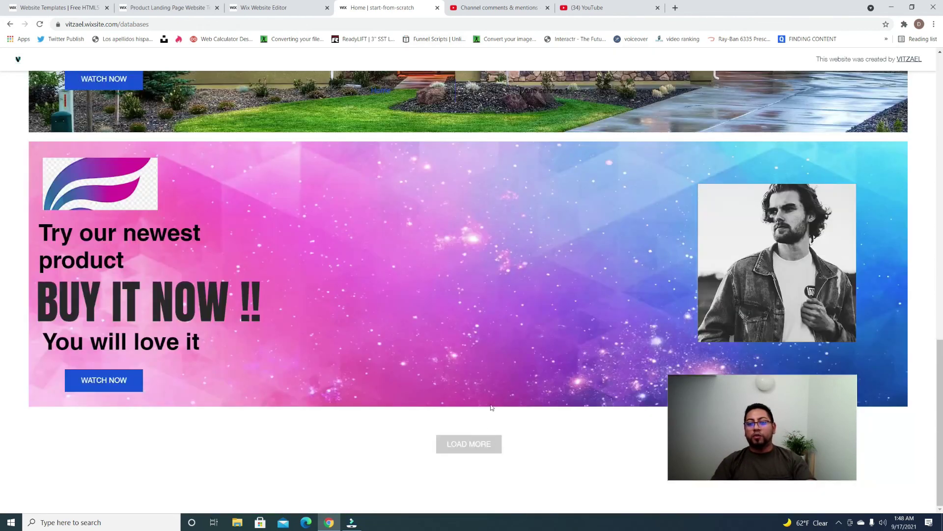
{"action": "scroll", "coordinate": [543, 467], "scroll_direction": "up", "scroll_amount": 15}
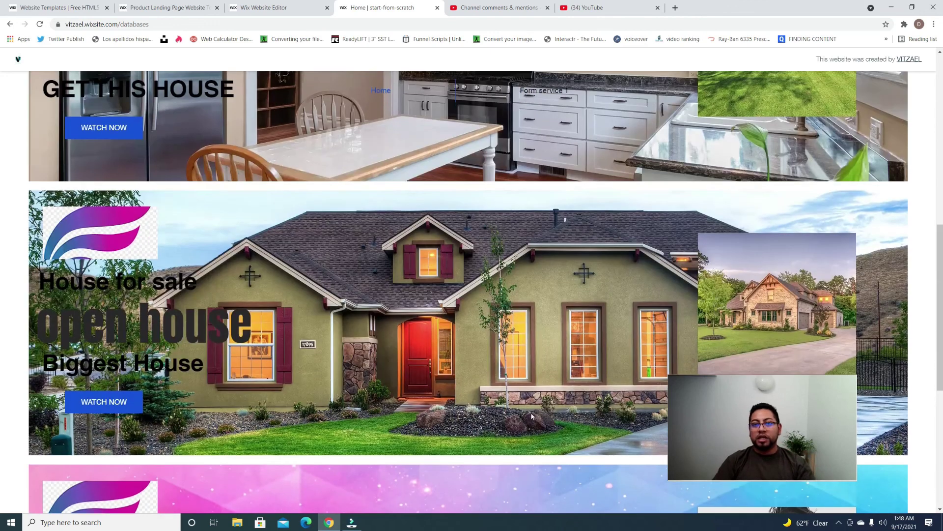